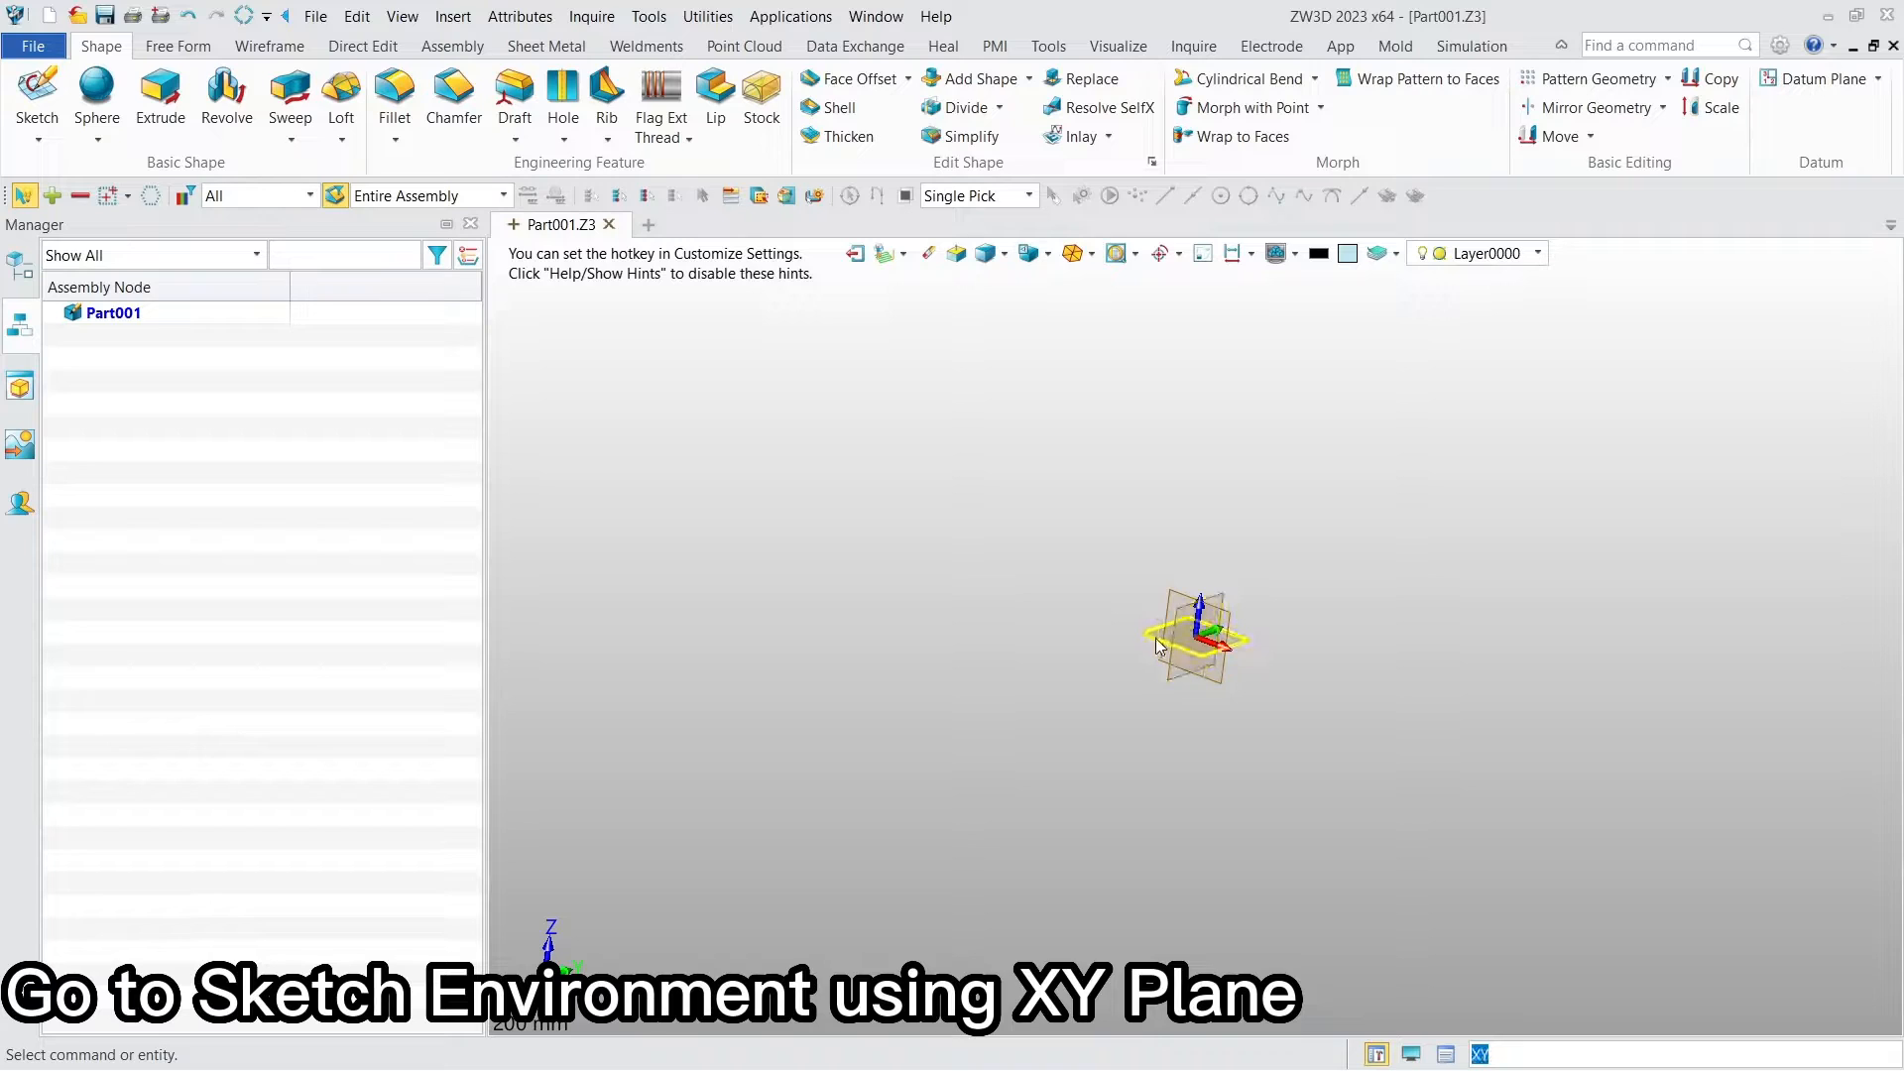
Step: Start a sketch on the XY plane and place a five-sided polygon by centre and radius, centred at 0,0
left_click(1171, 670)
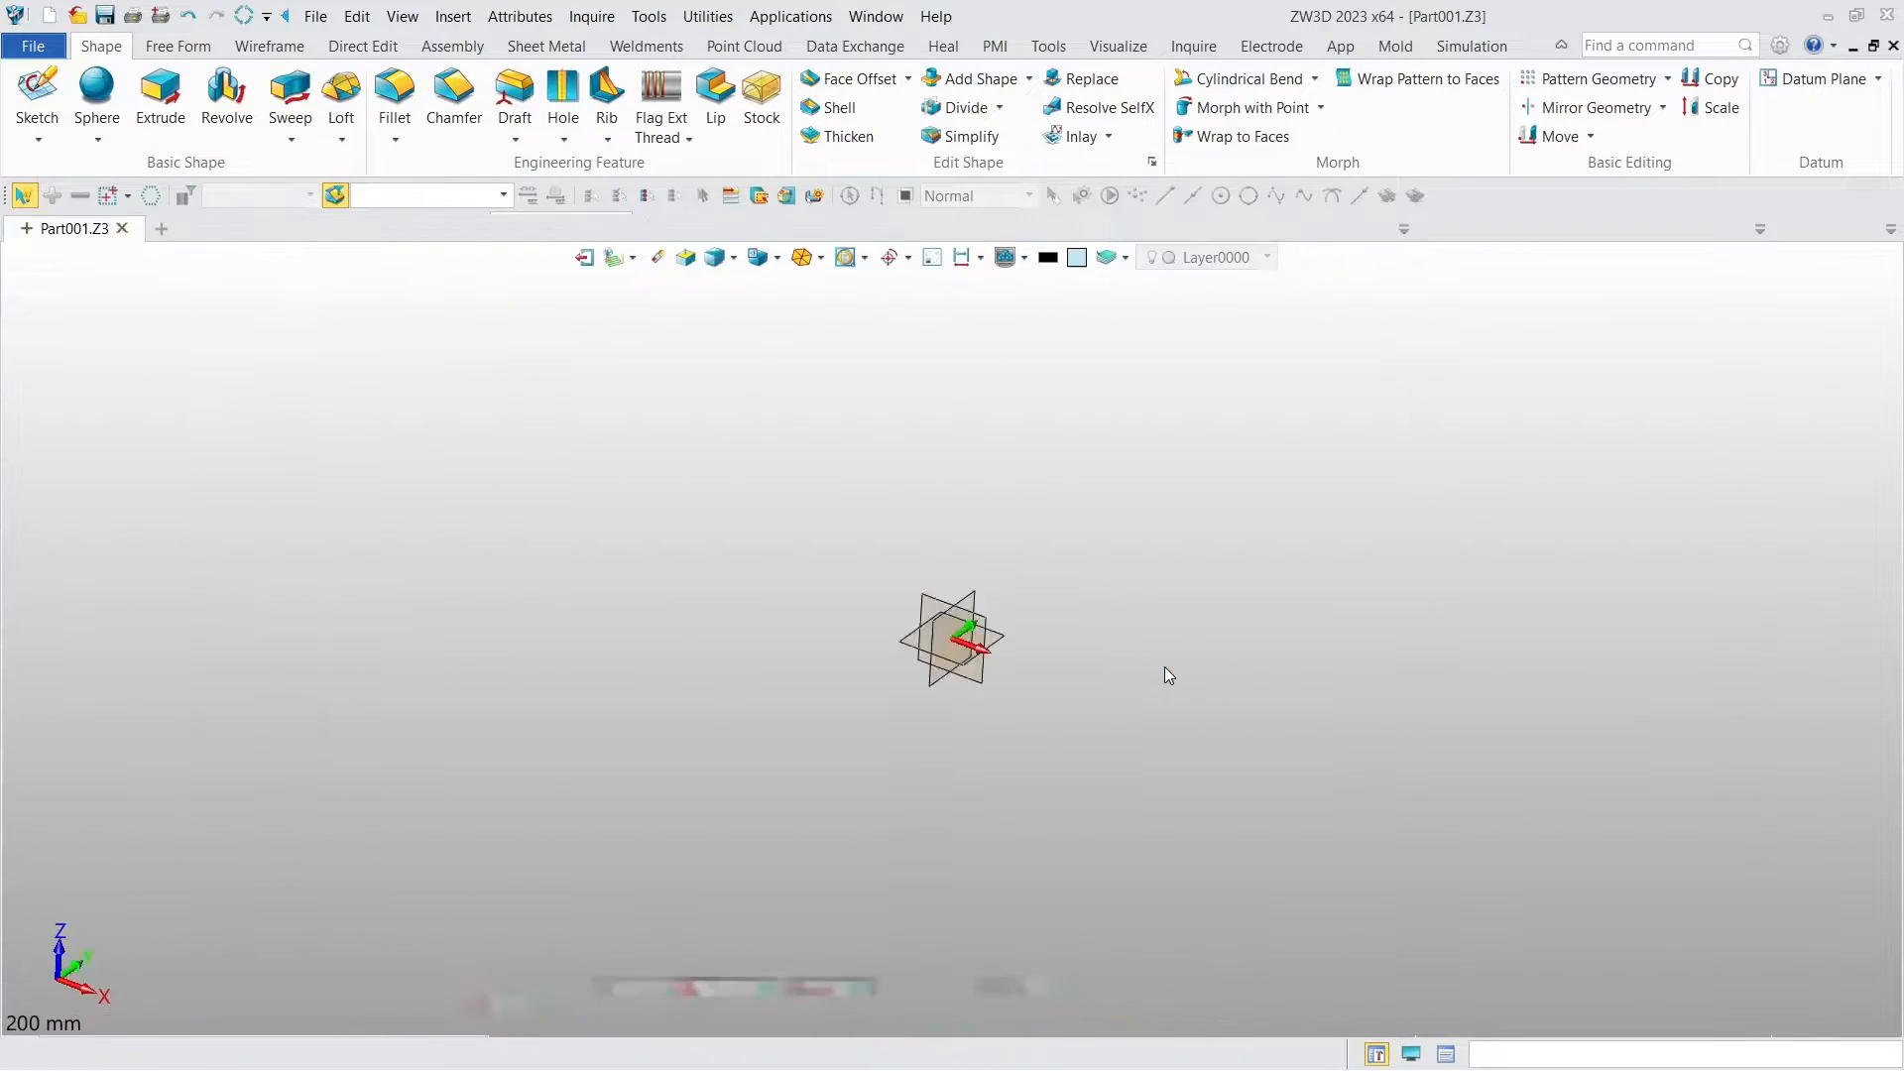
left_click(276, 107)
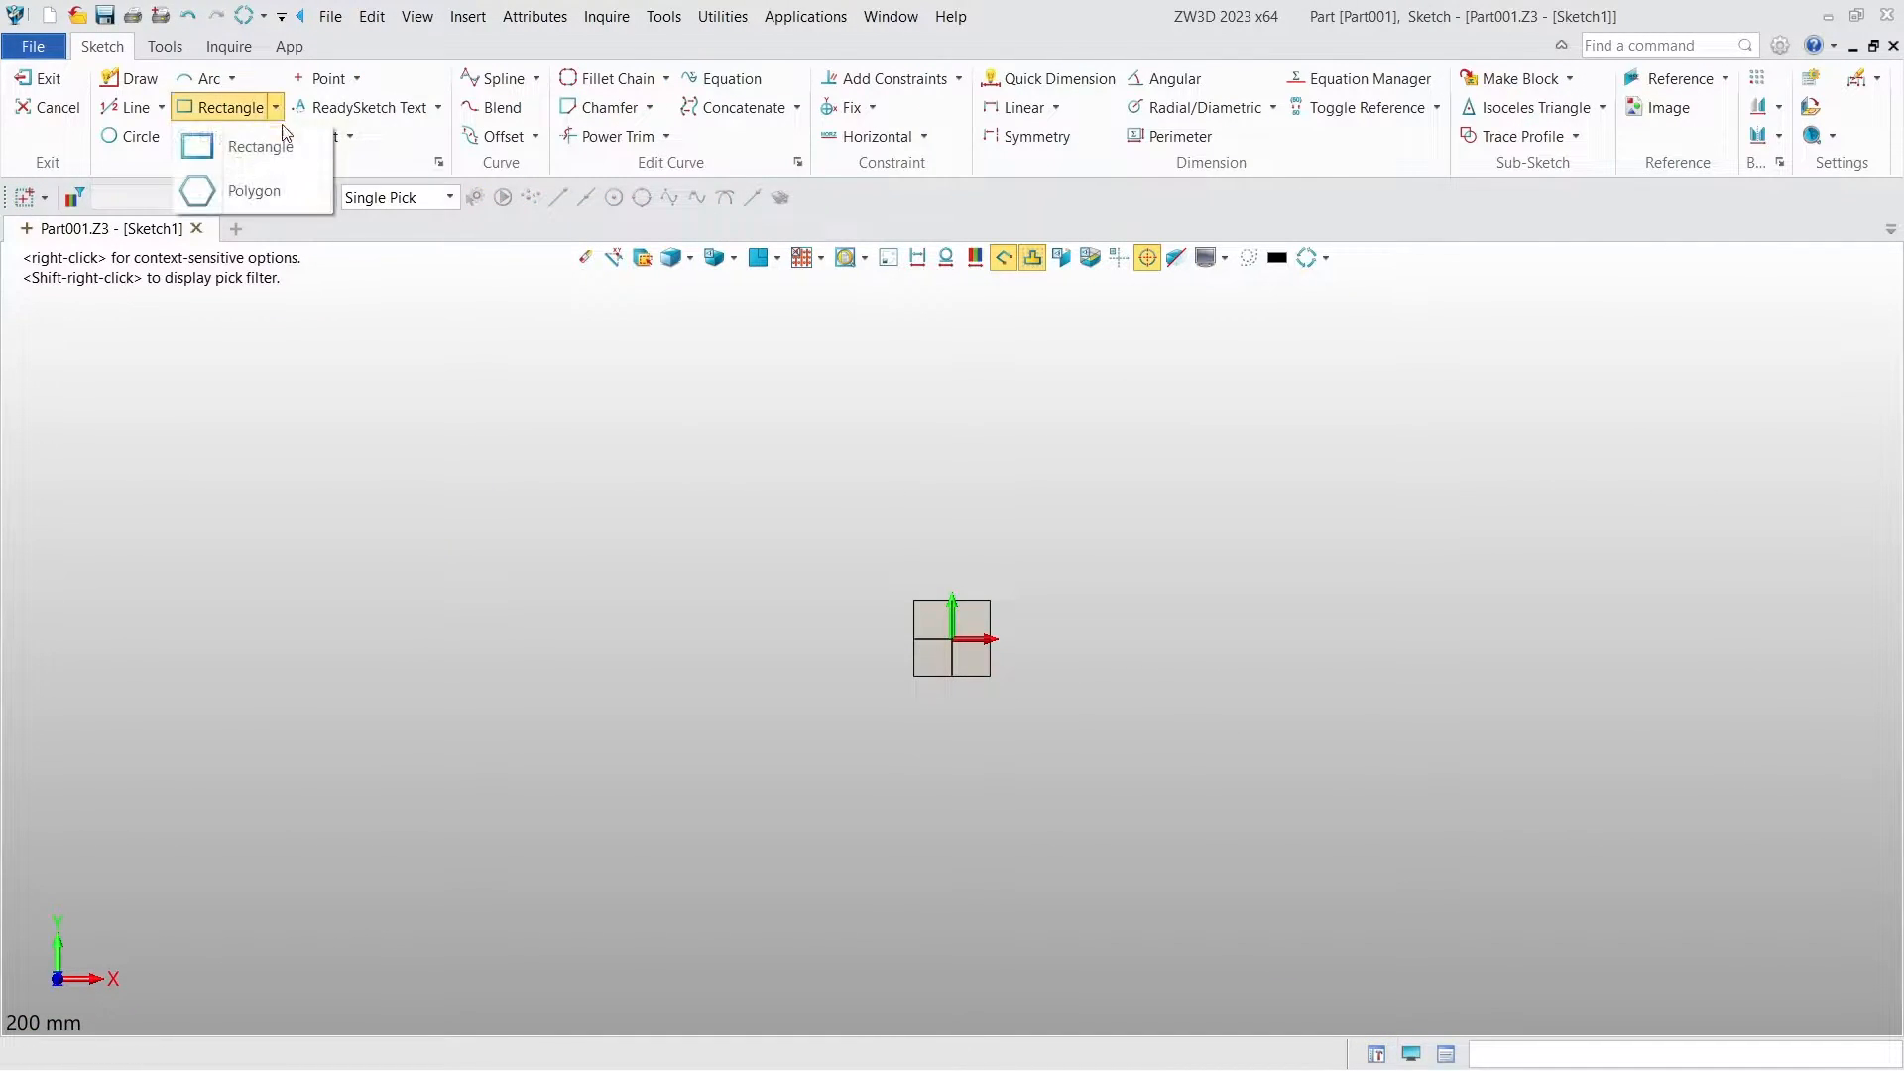
left_click(243, 192)
key("BackSpace")
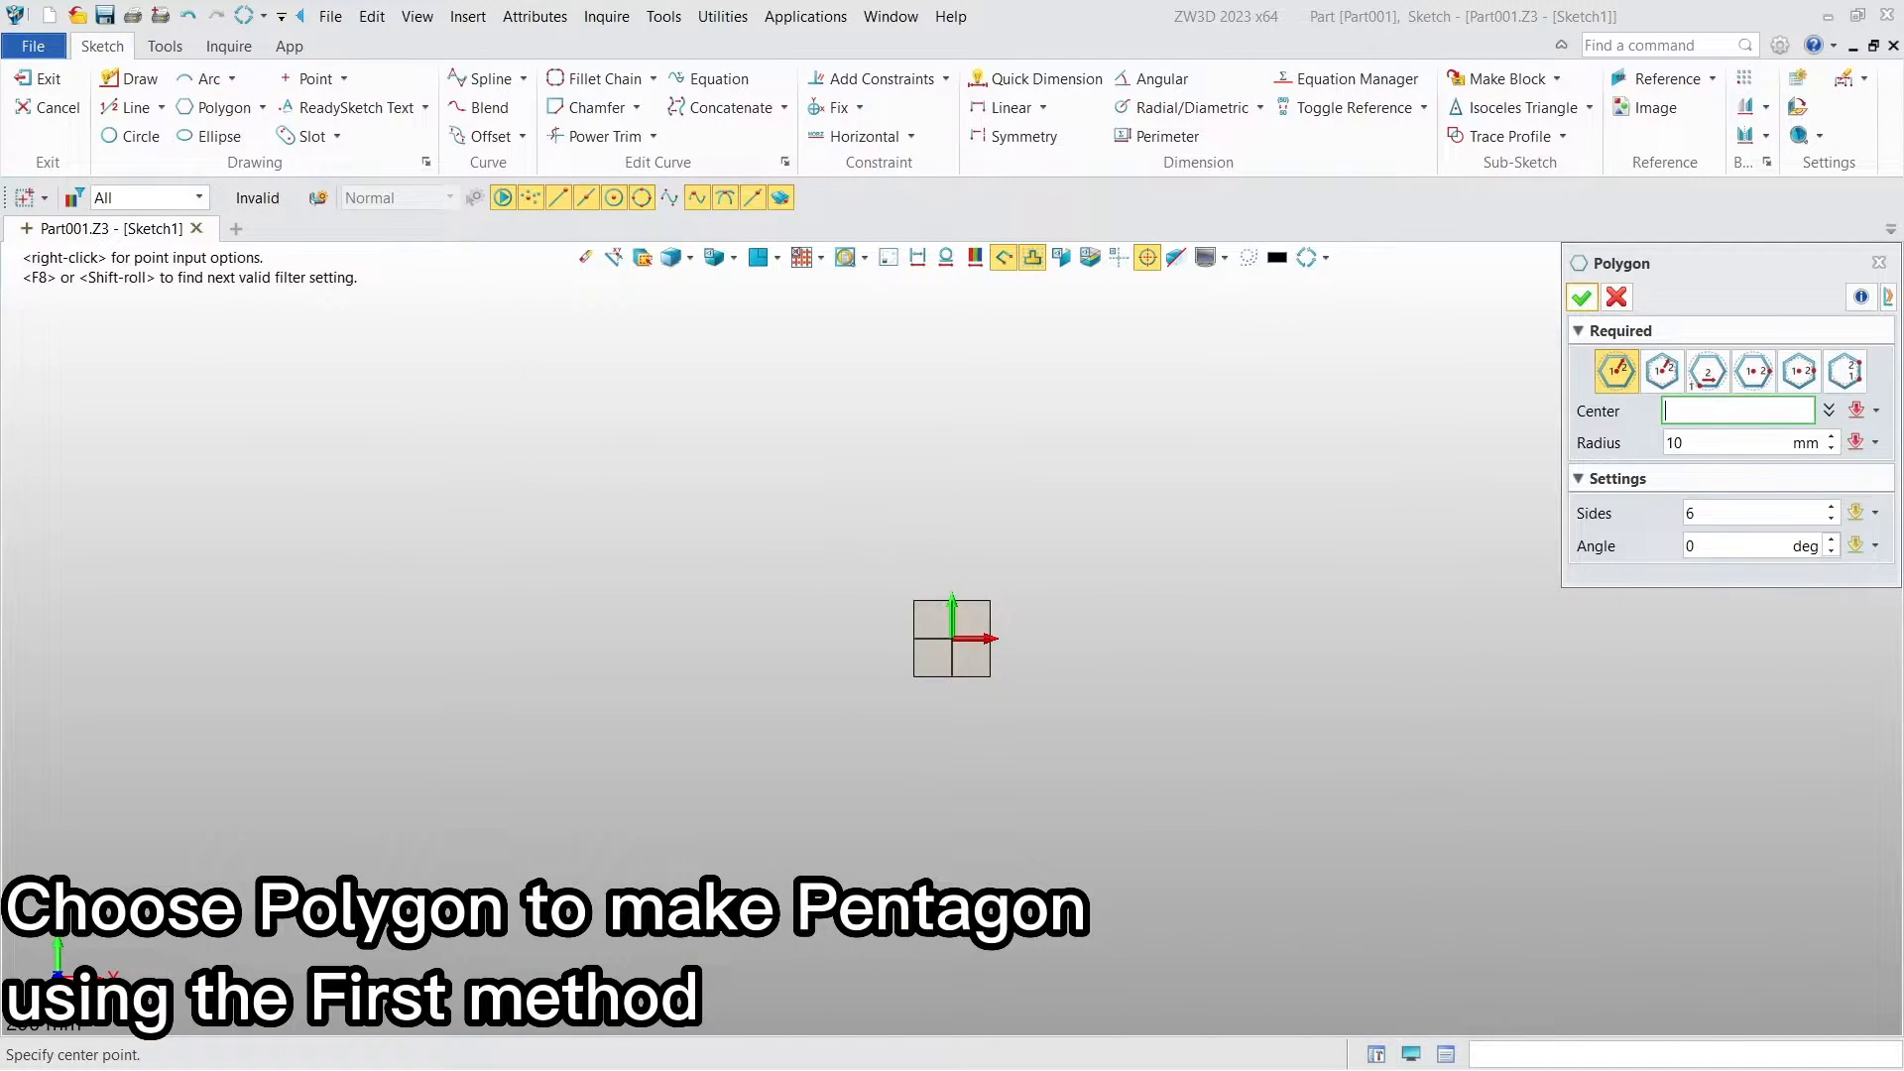
double_click(1738, 513)
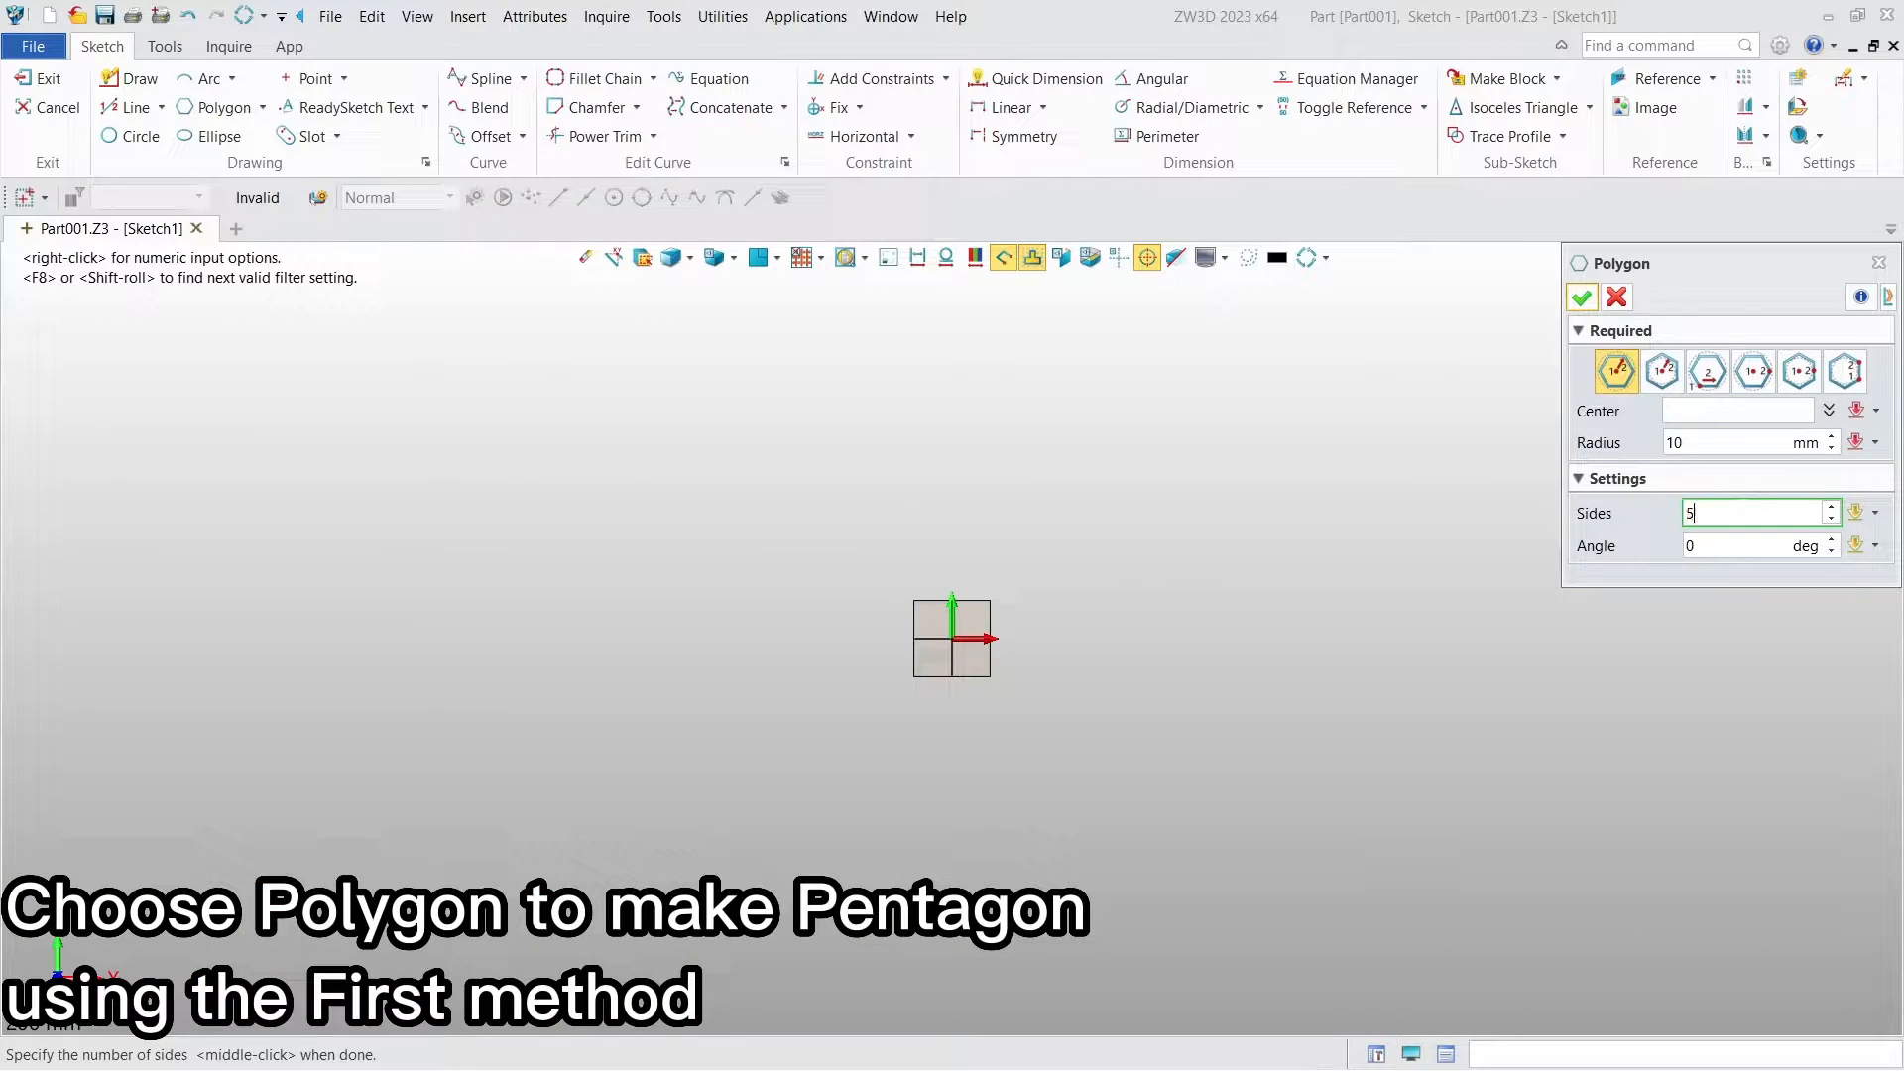
left_click(1741, 408)
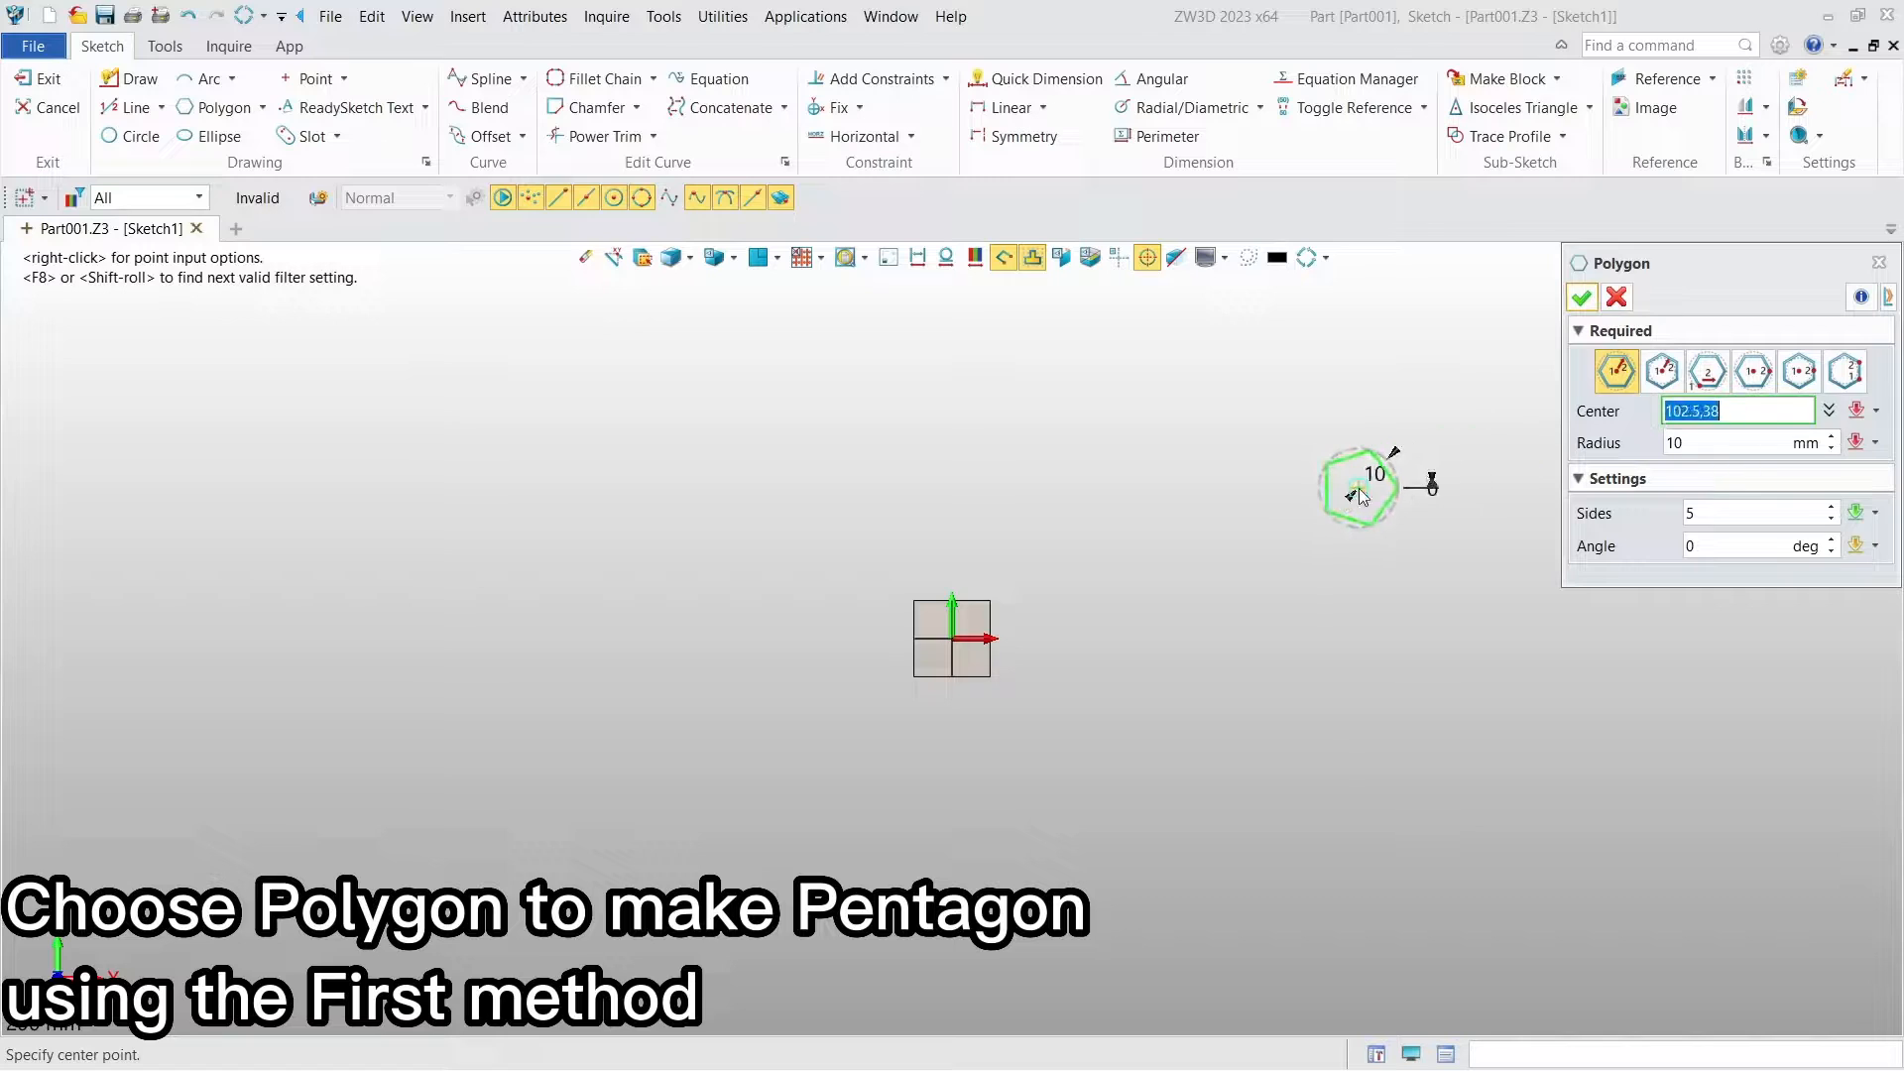
type("0,0")
key("Return")
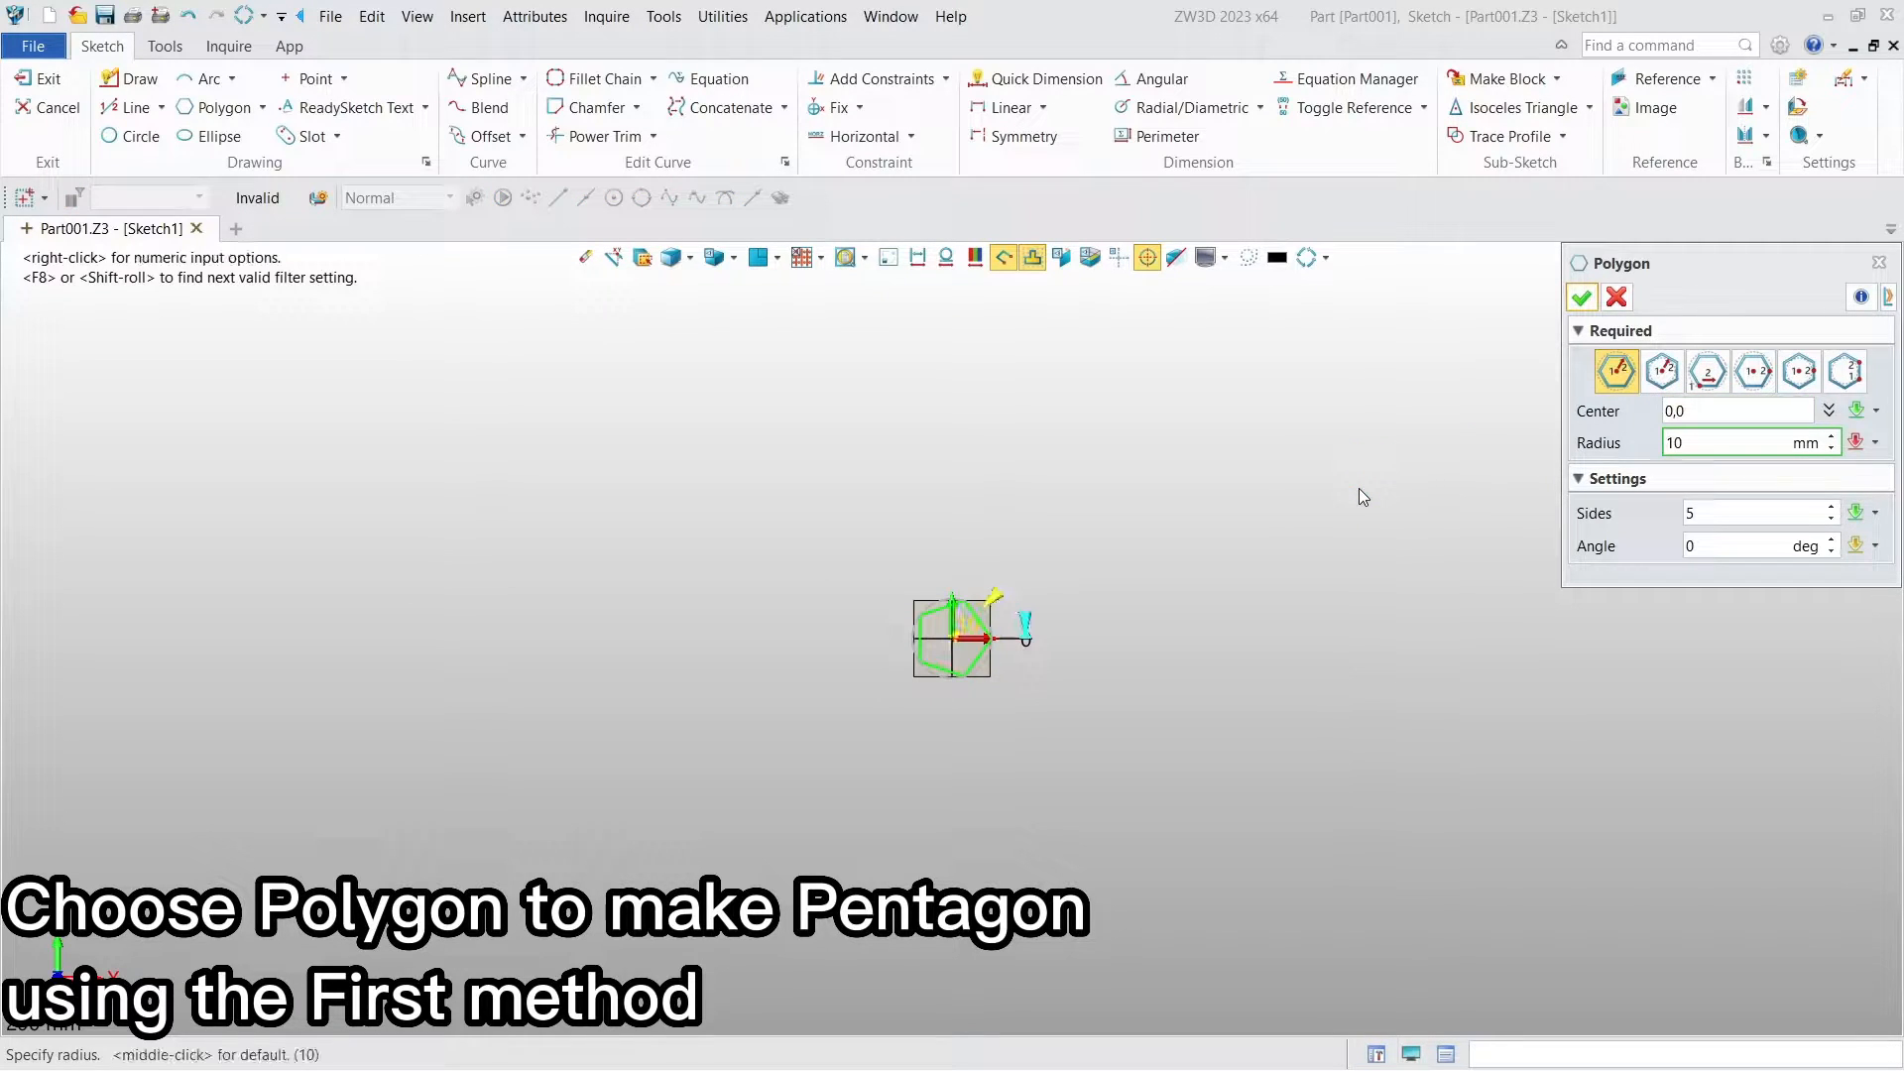
Step: Set the pentagon's radius to 80 mm and its angle to 18 degrees, then finish the sketch
left_click(1675, 442)
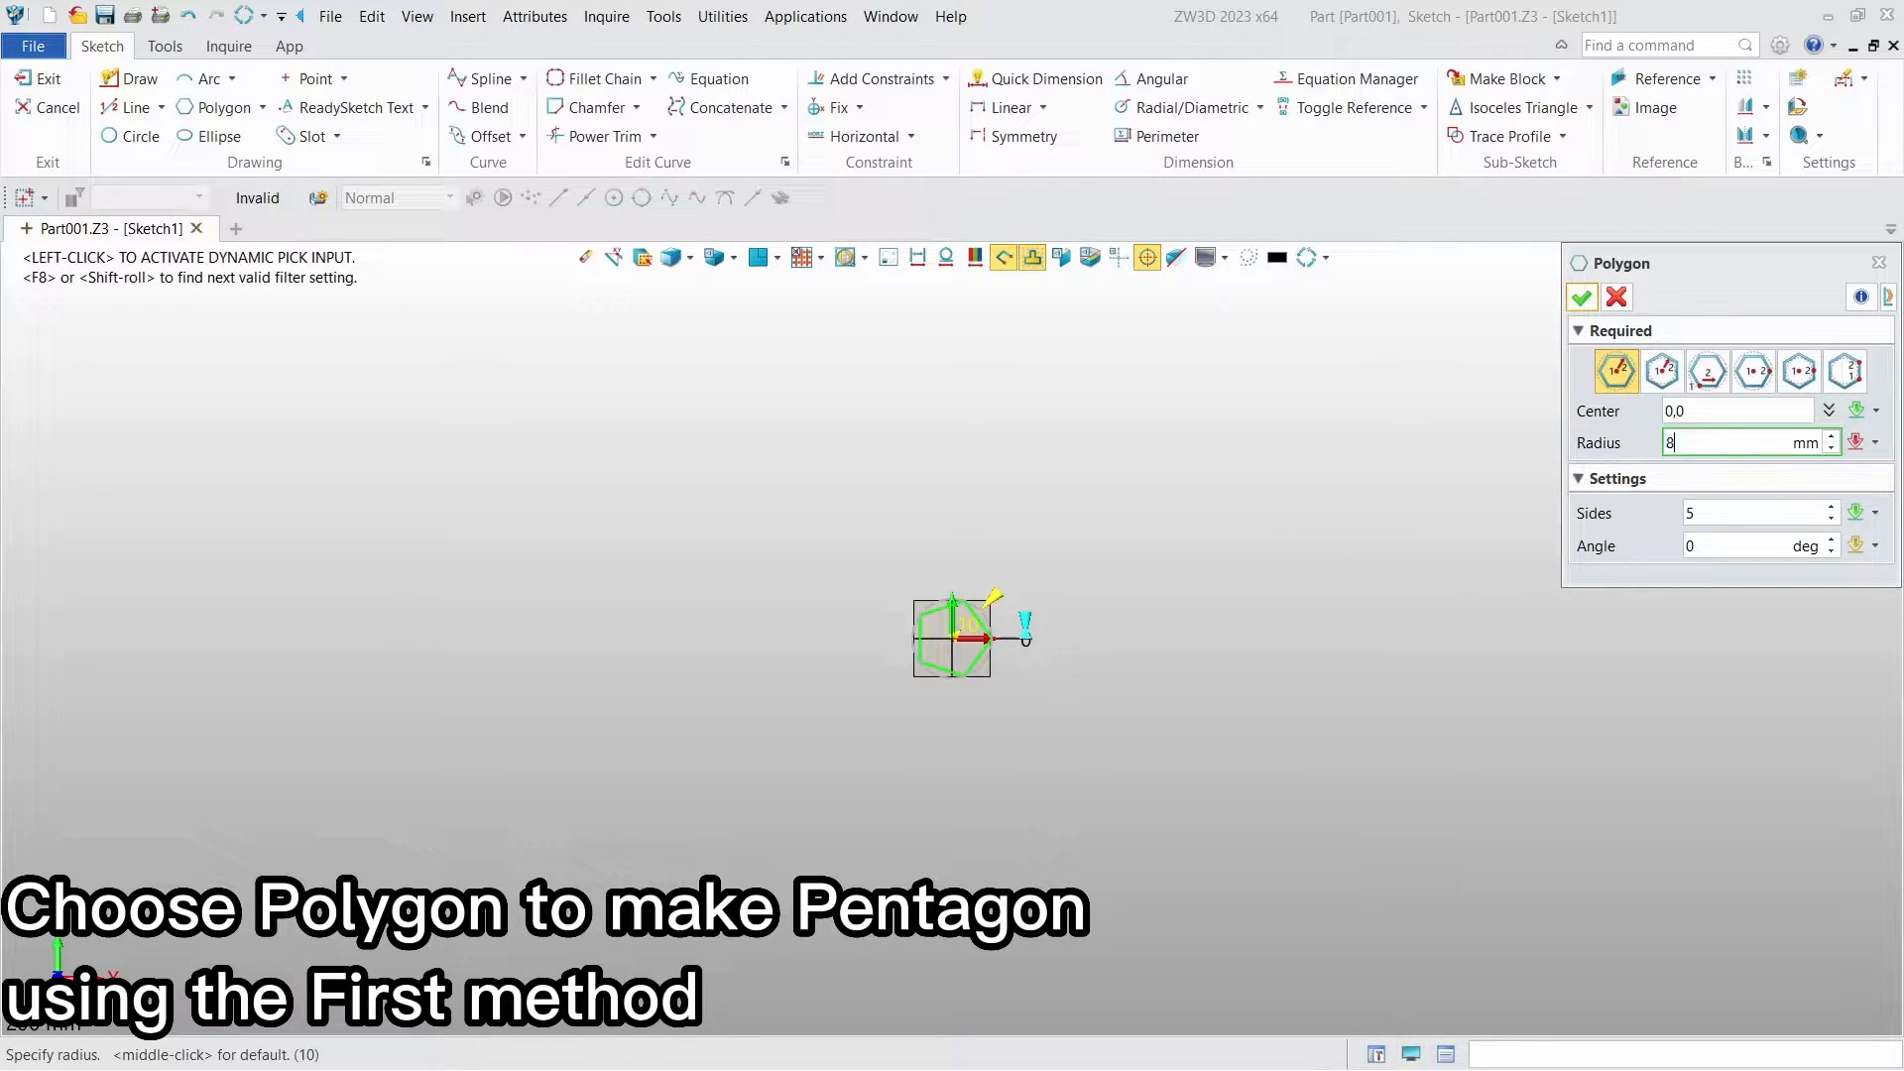
type("8")
key("Return")
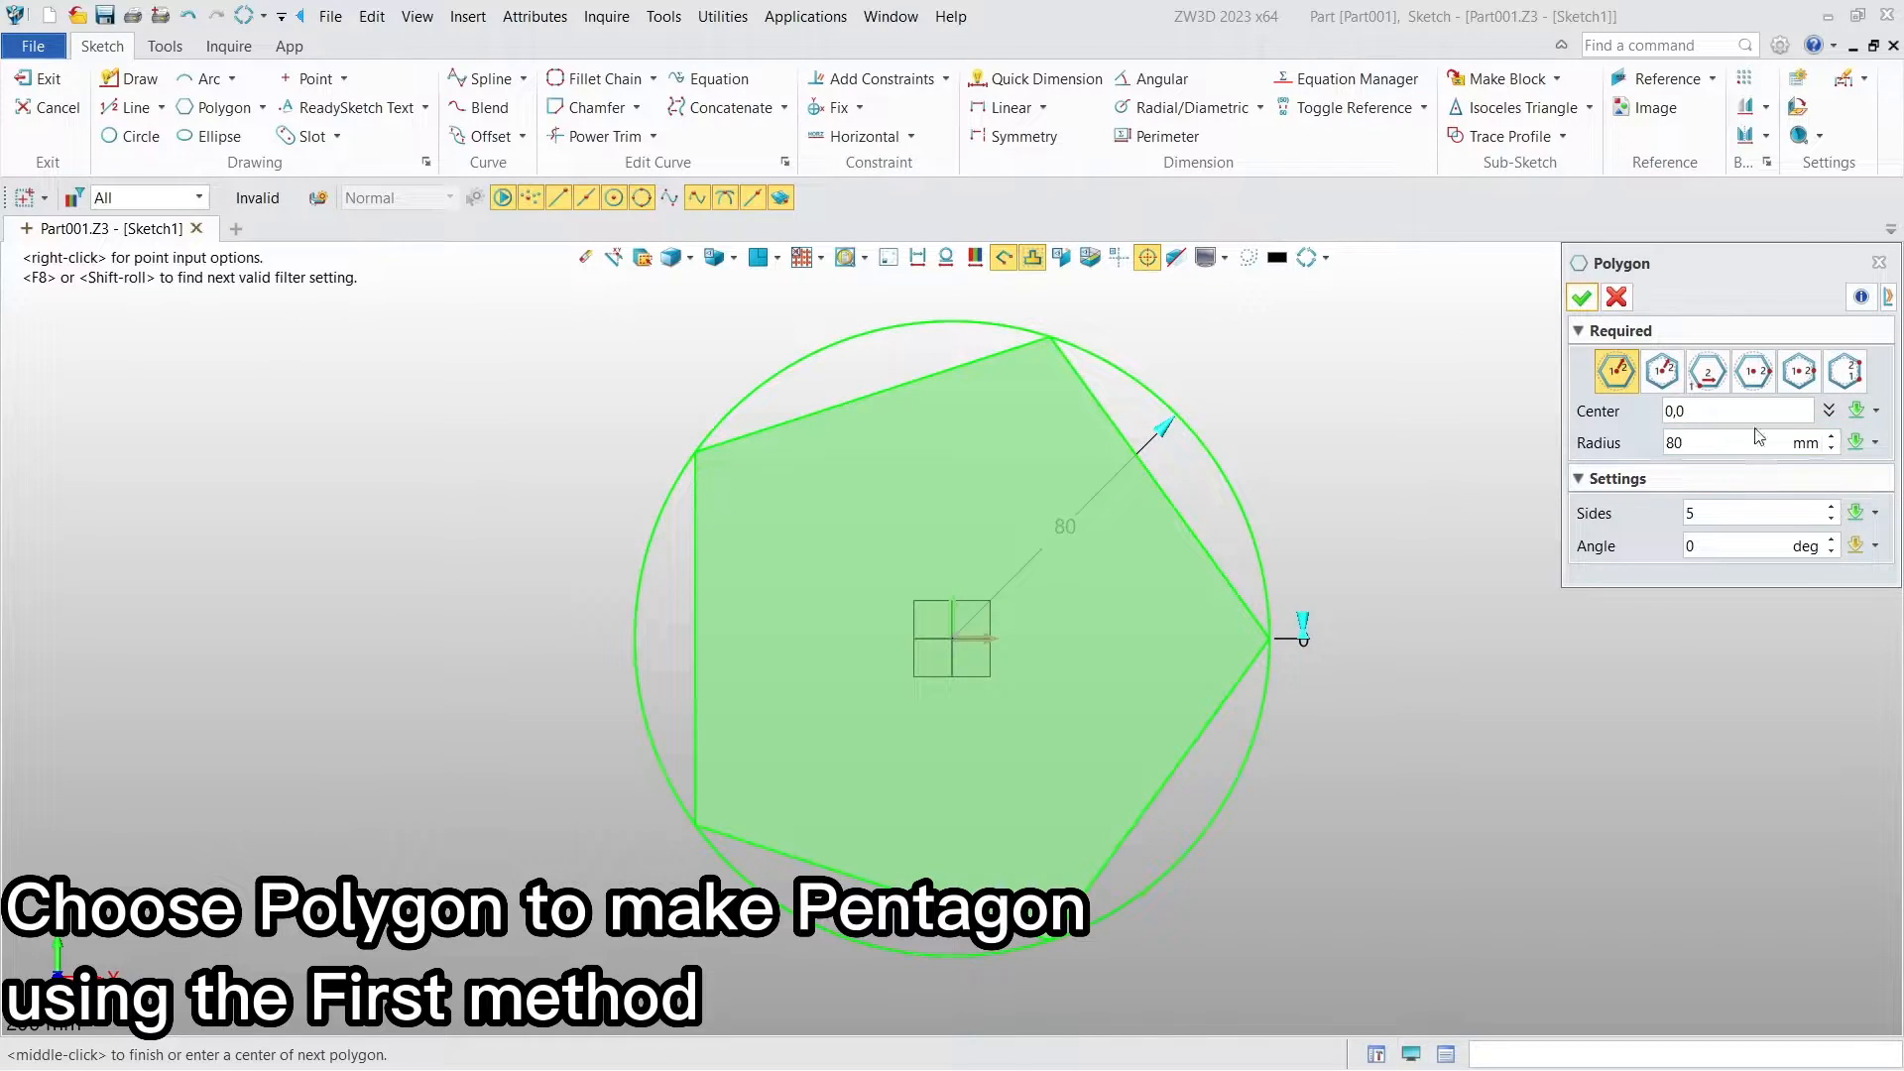
left_click(1692, 546)
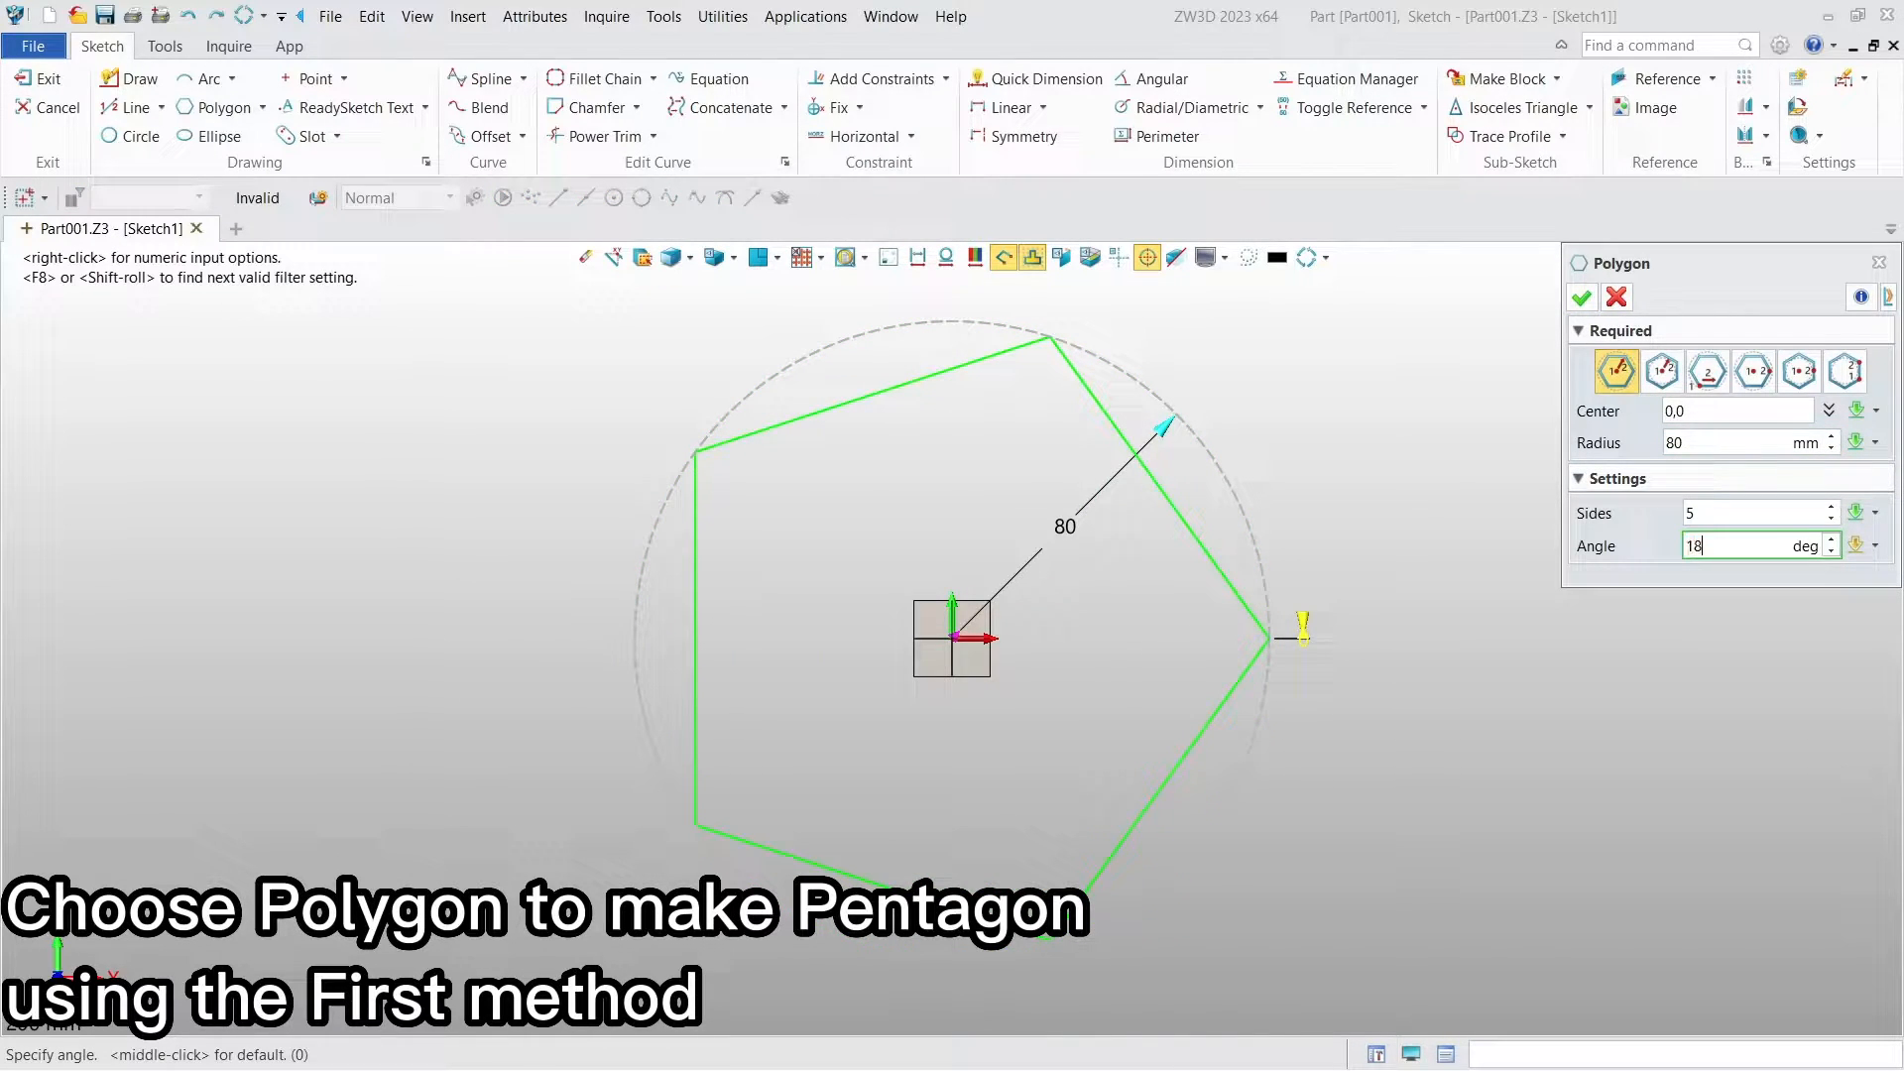
type("18")
key("Return")
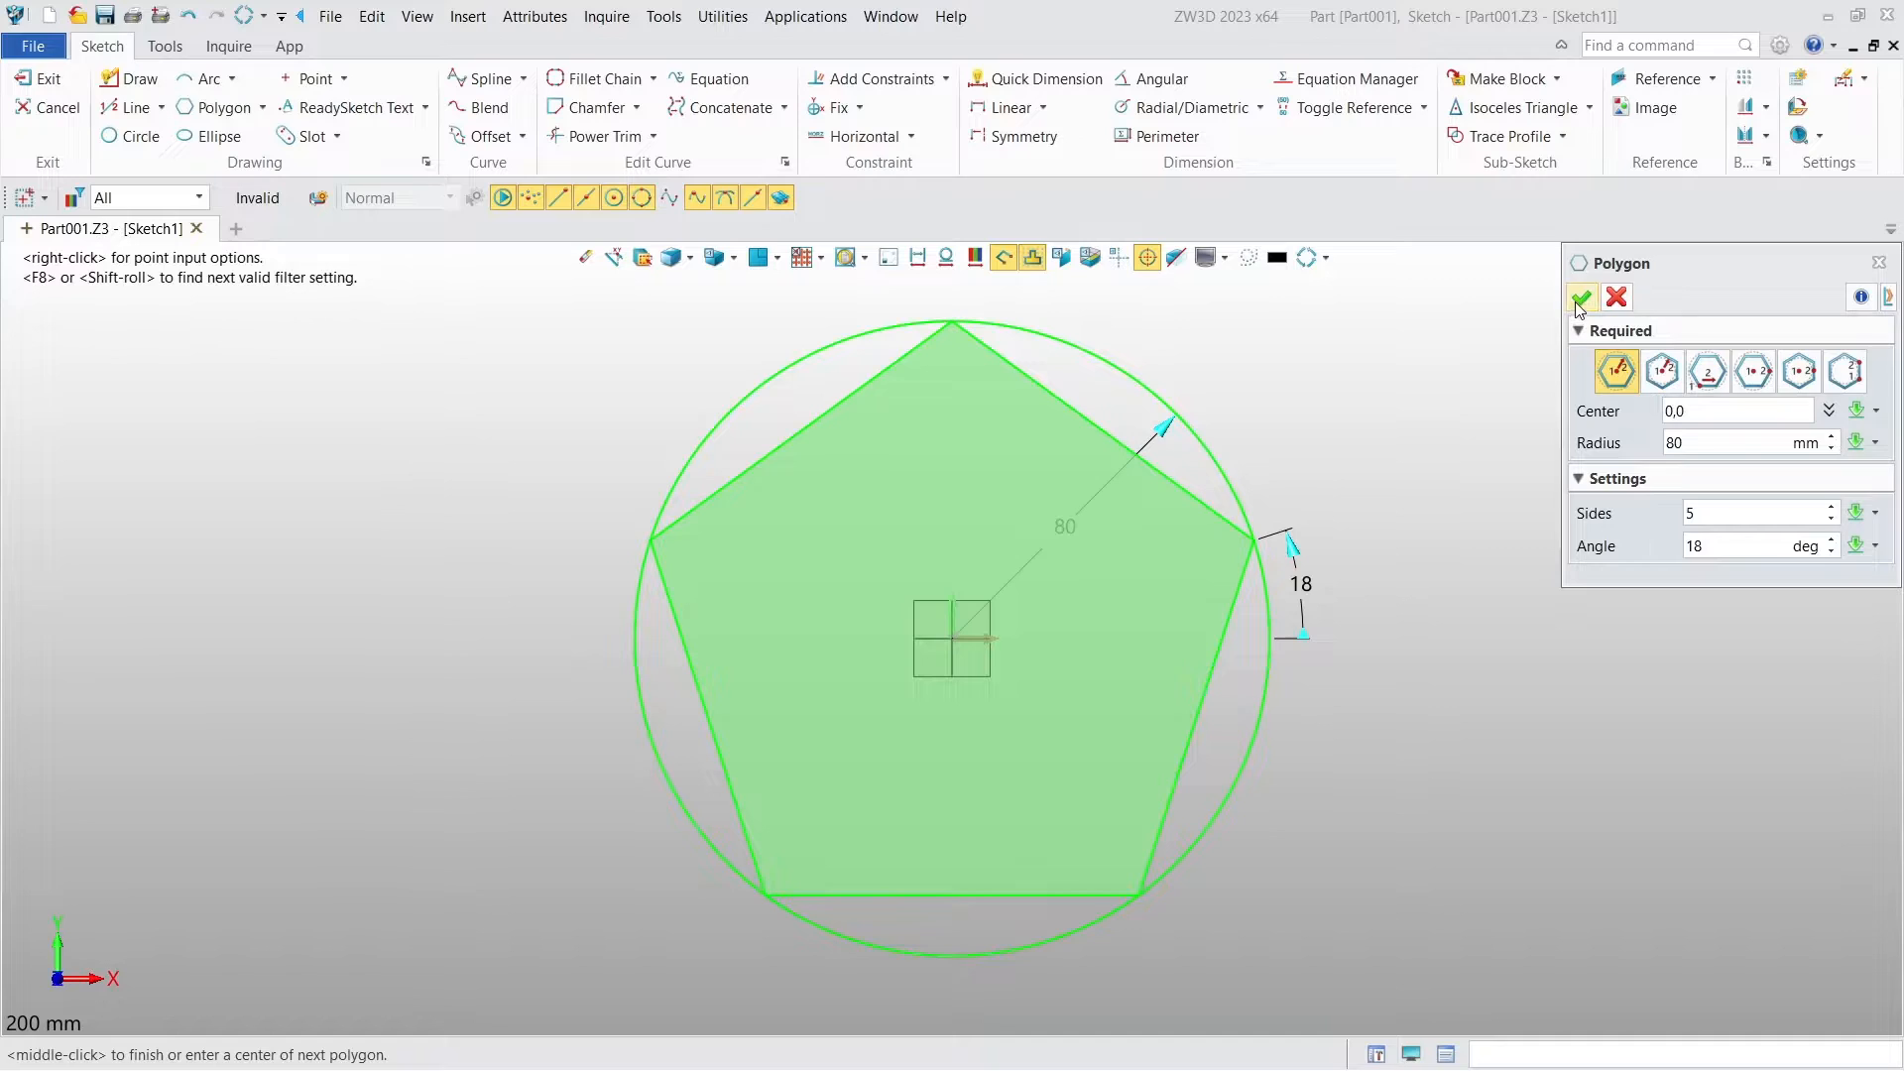
left_click(1581, 298)
left_click(15, 81)
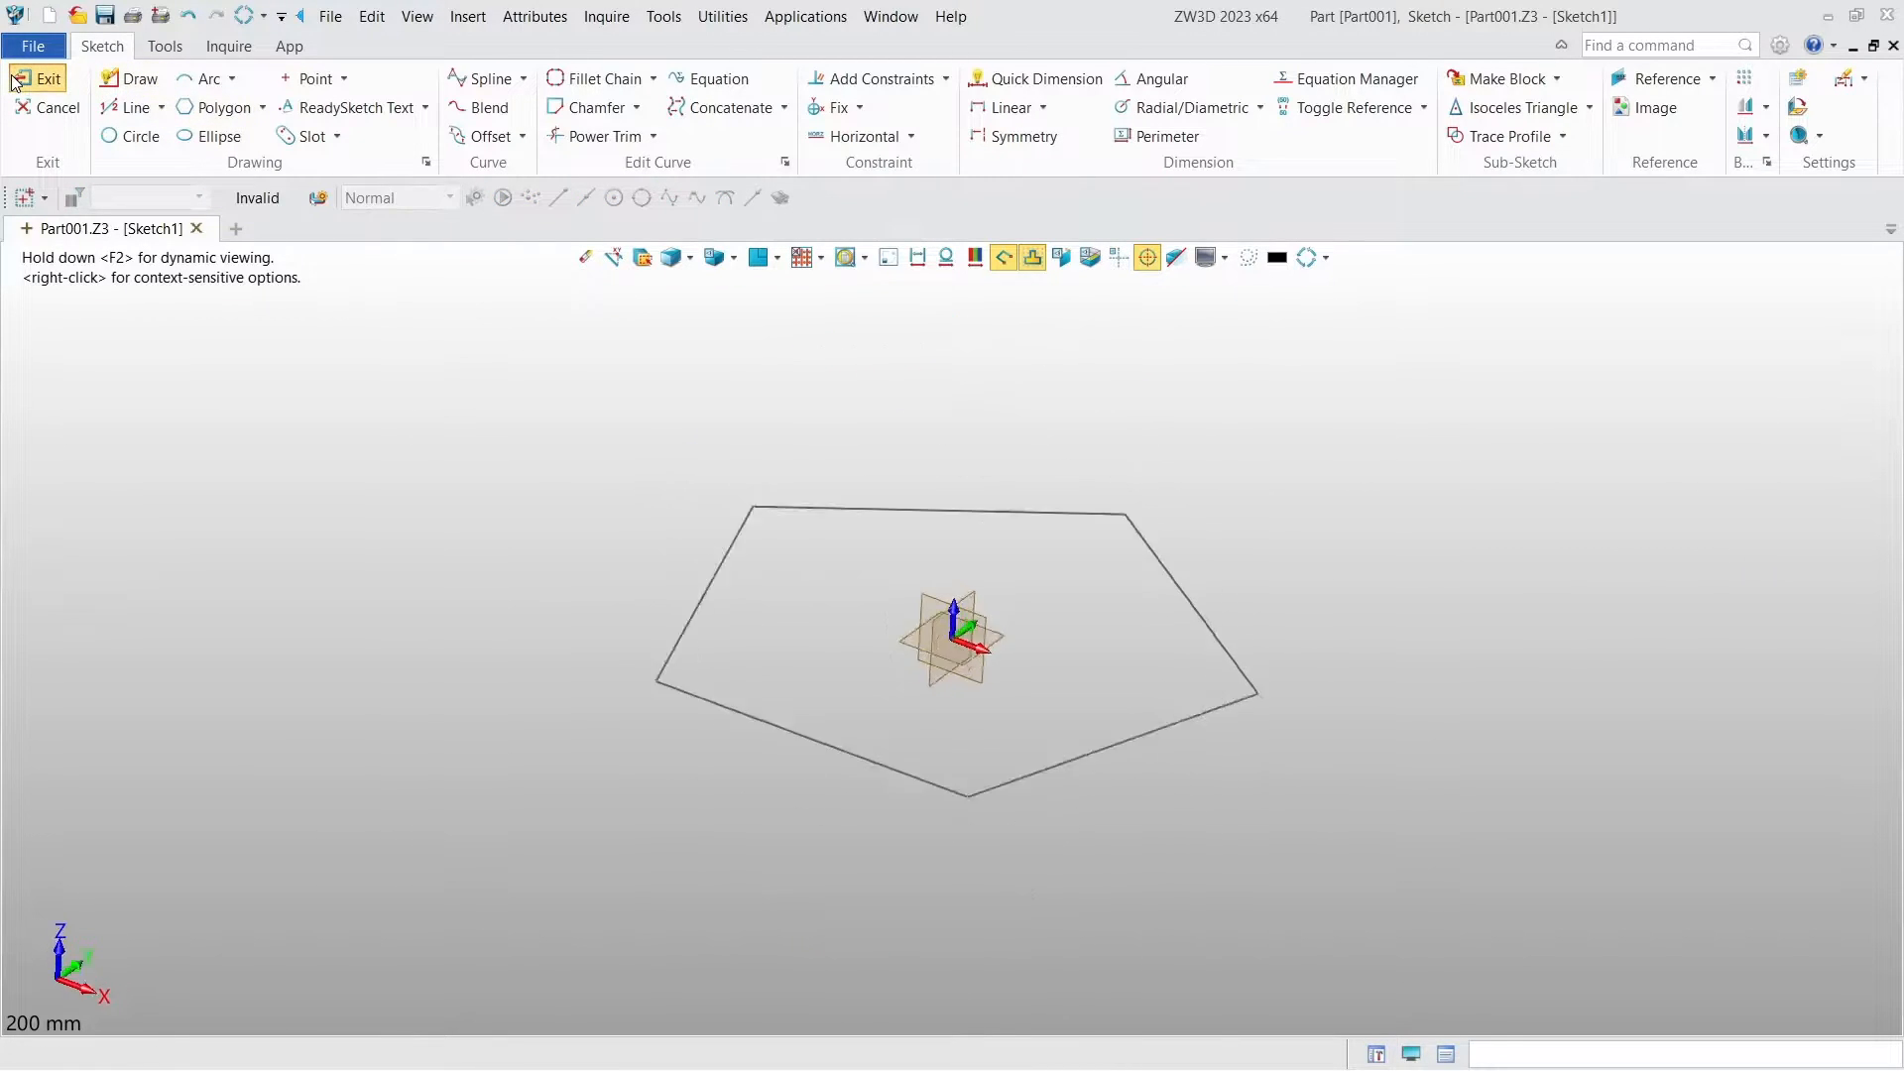
Step: Create a 3D sketch and draw a line about 77 mm long outward from the pentagon corner at 76.0845,24.7214,0
right_click(717, 428)
left_click(794, 620)
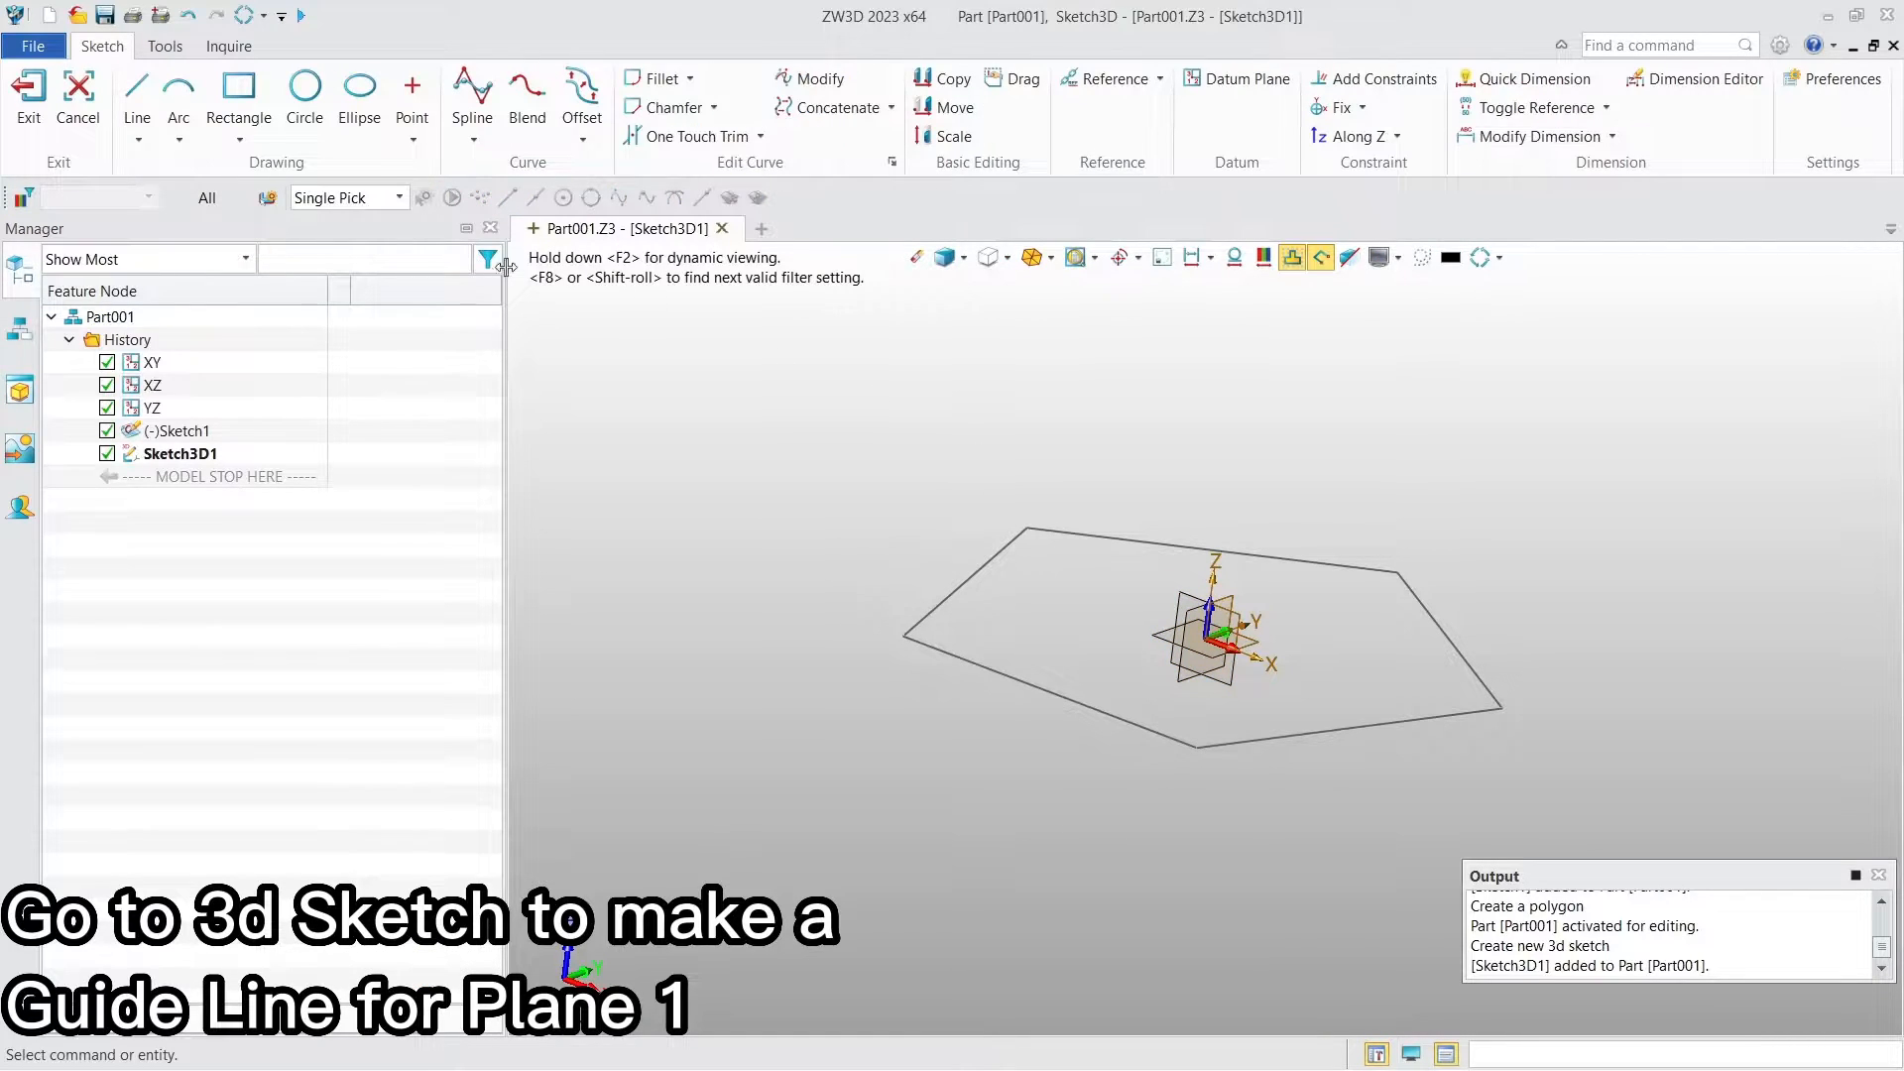
left_click(139, 98)
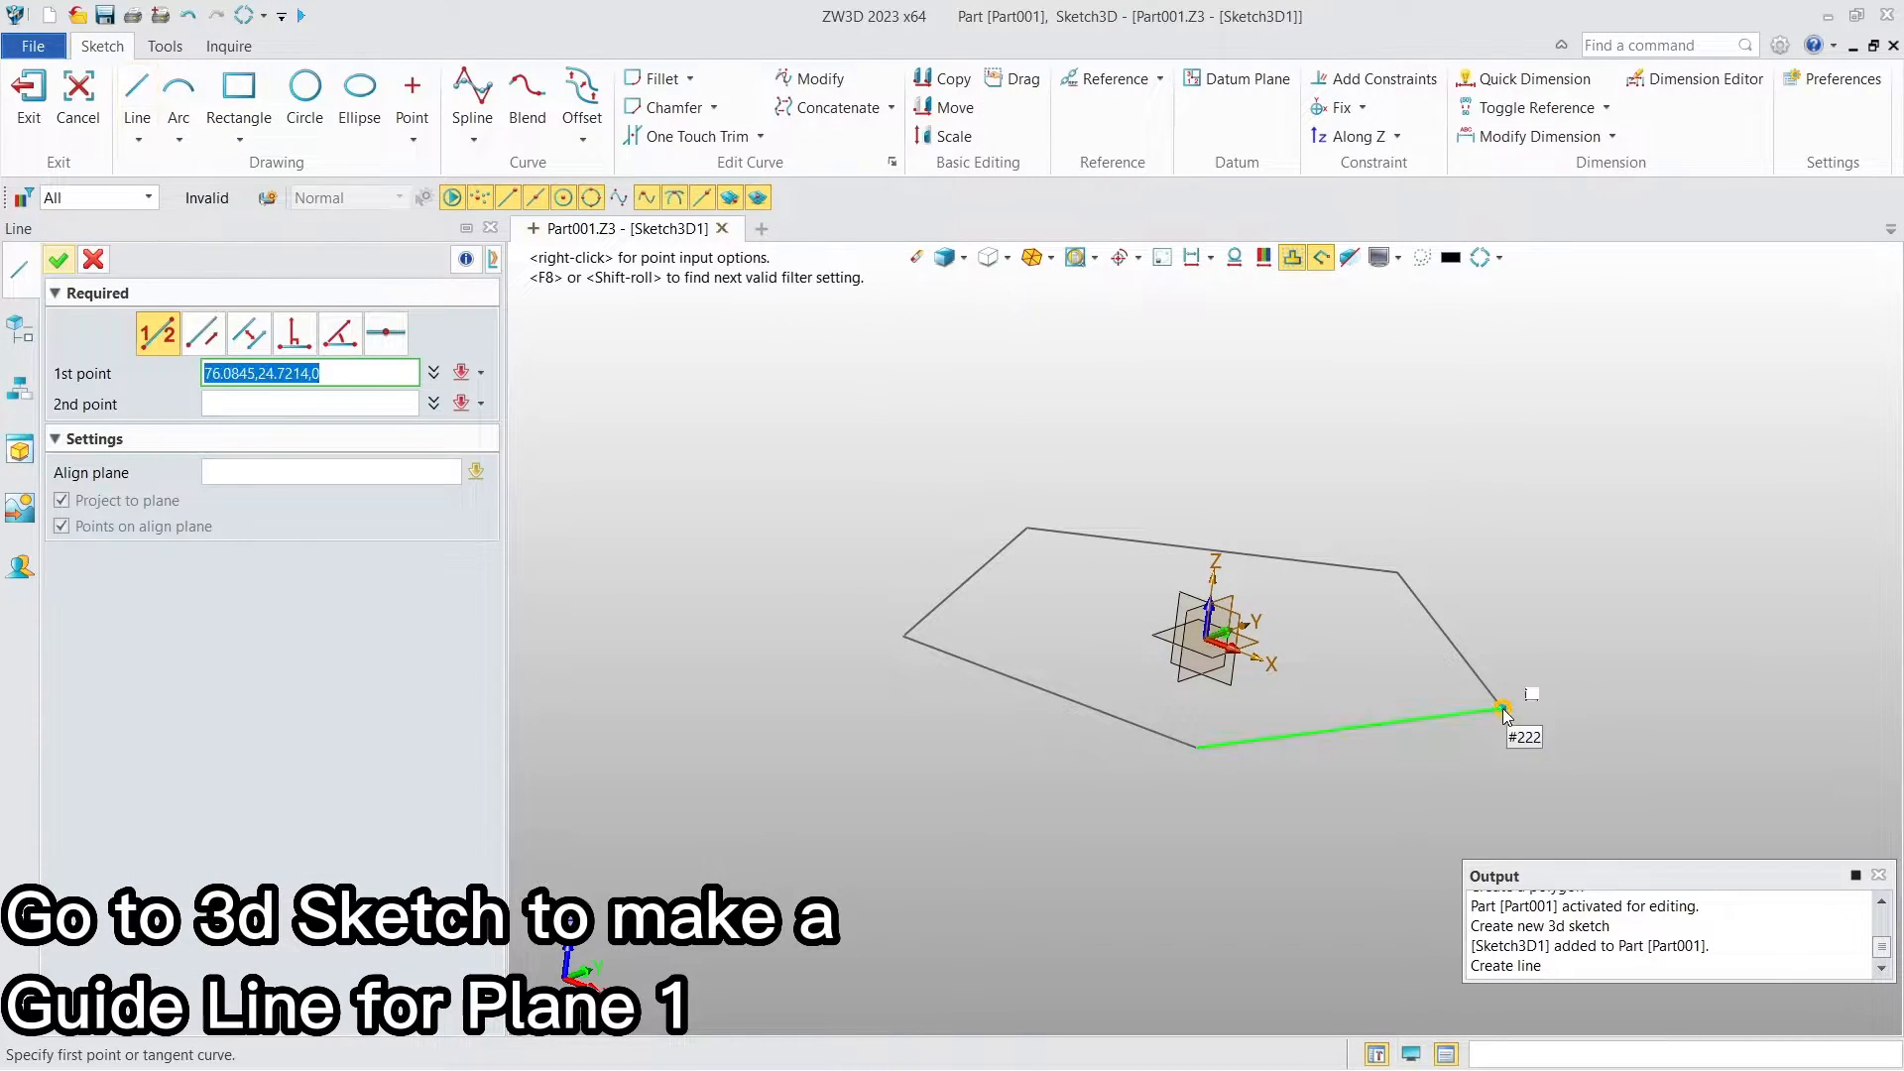
left_click(1502, 706)
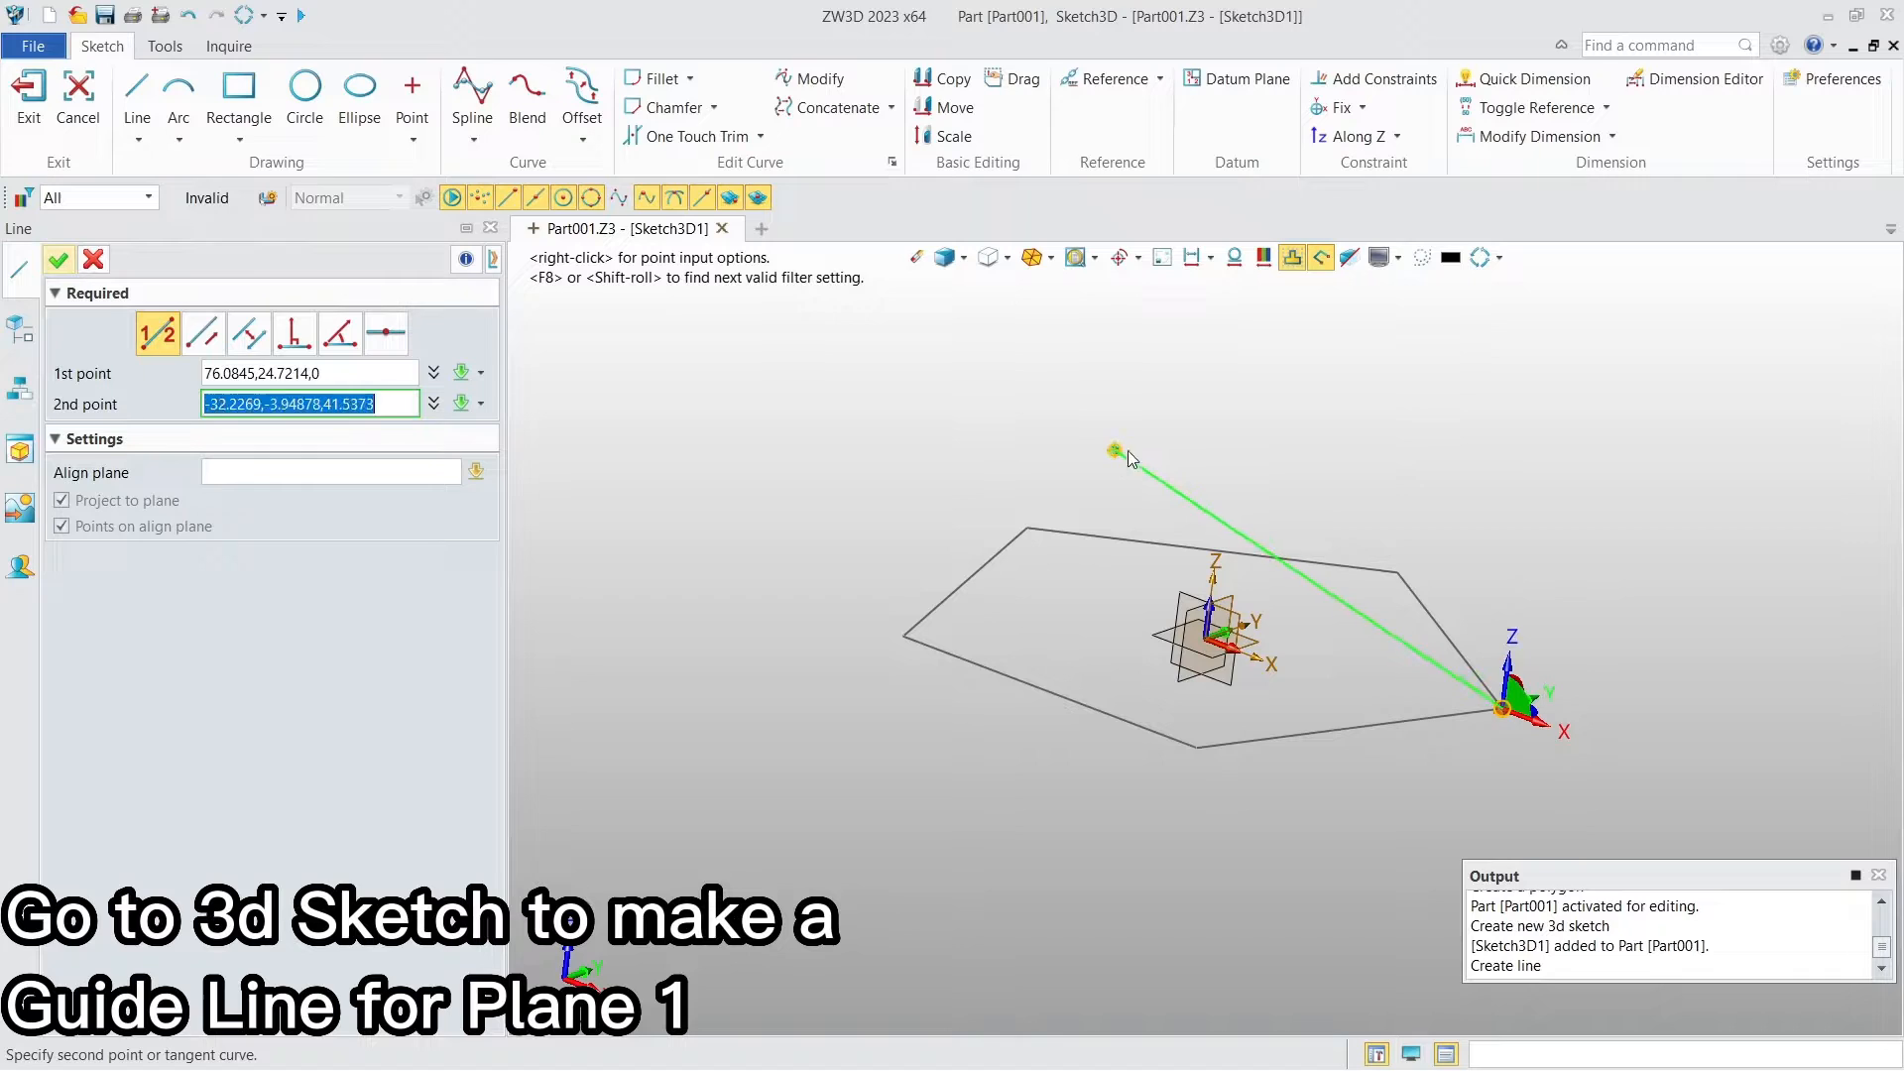
left_click(1756, 560)
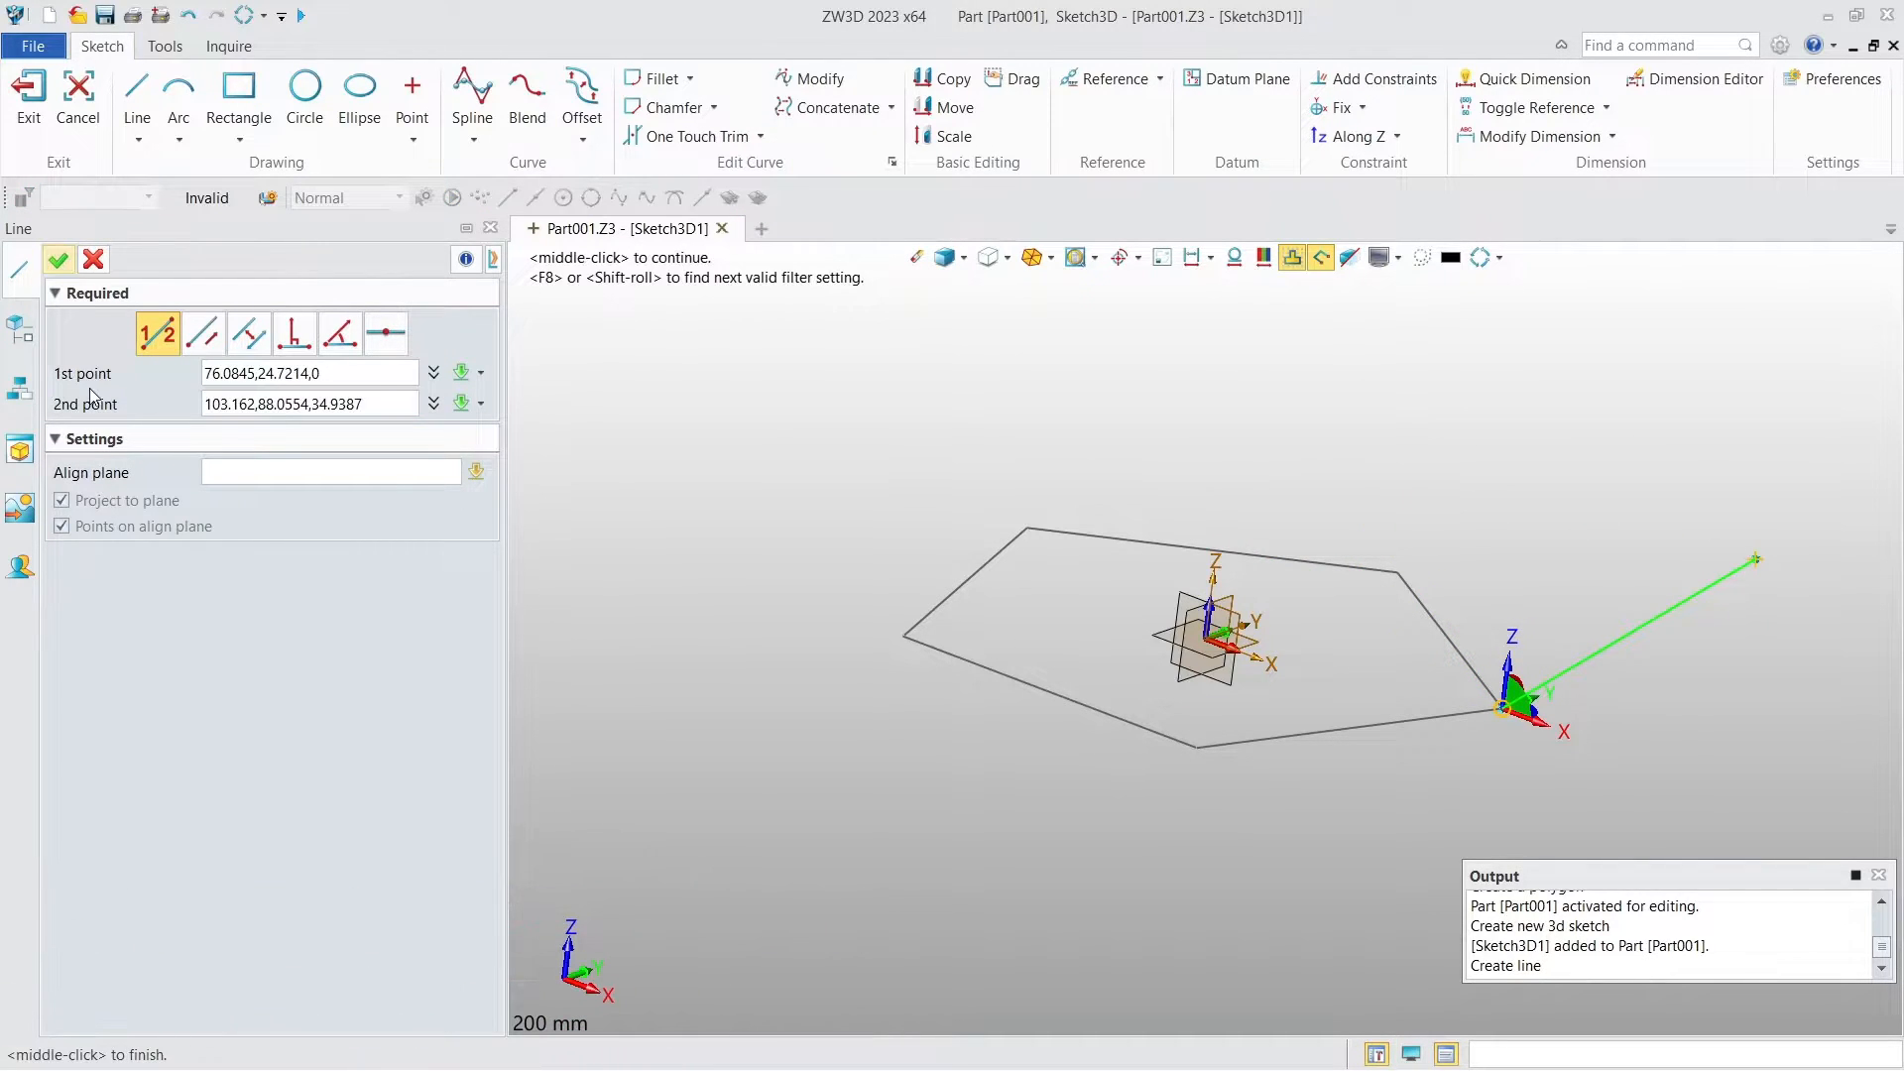
left_click(58, 260)
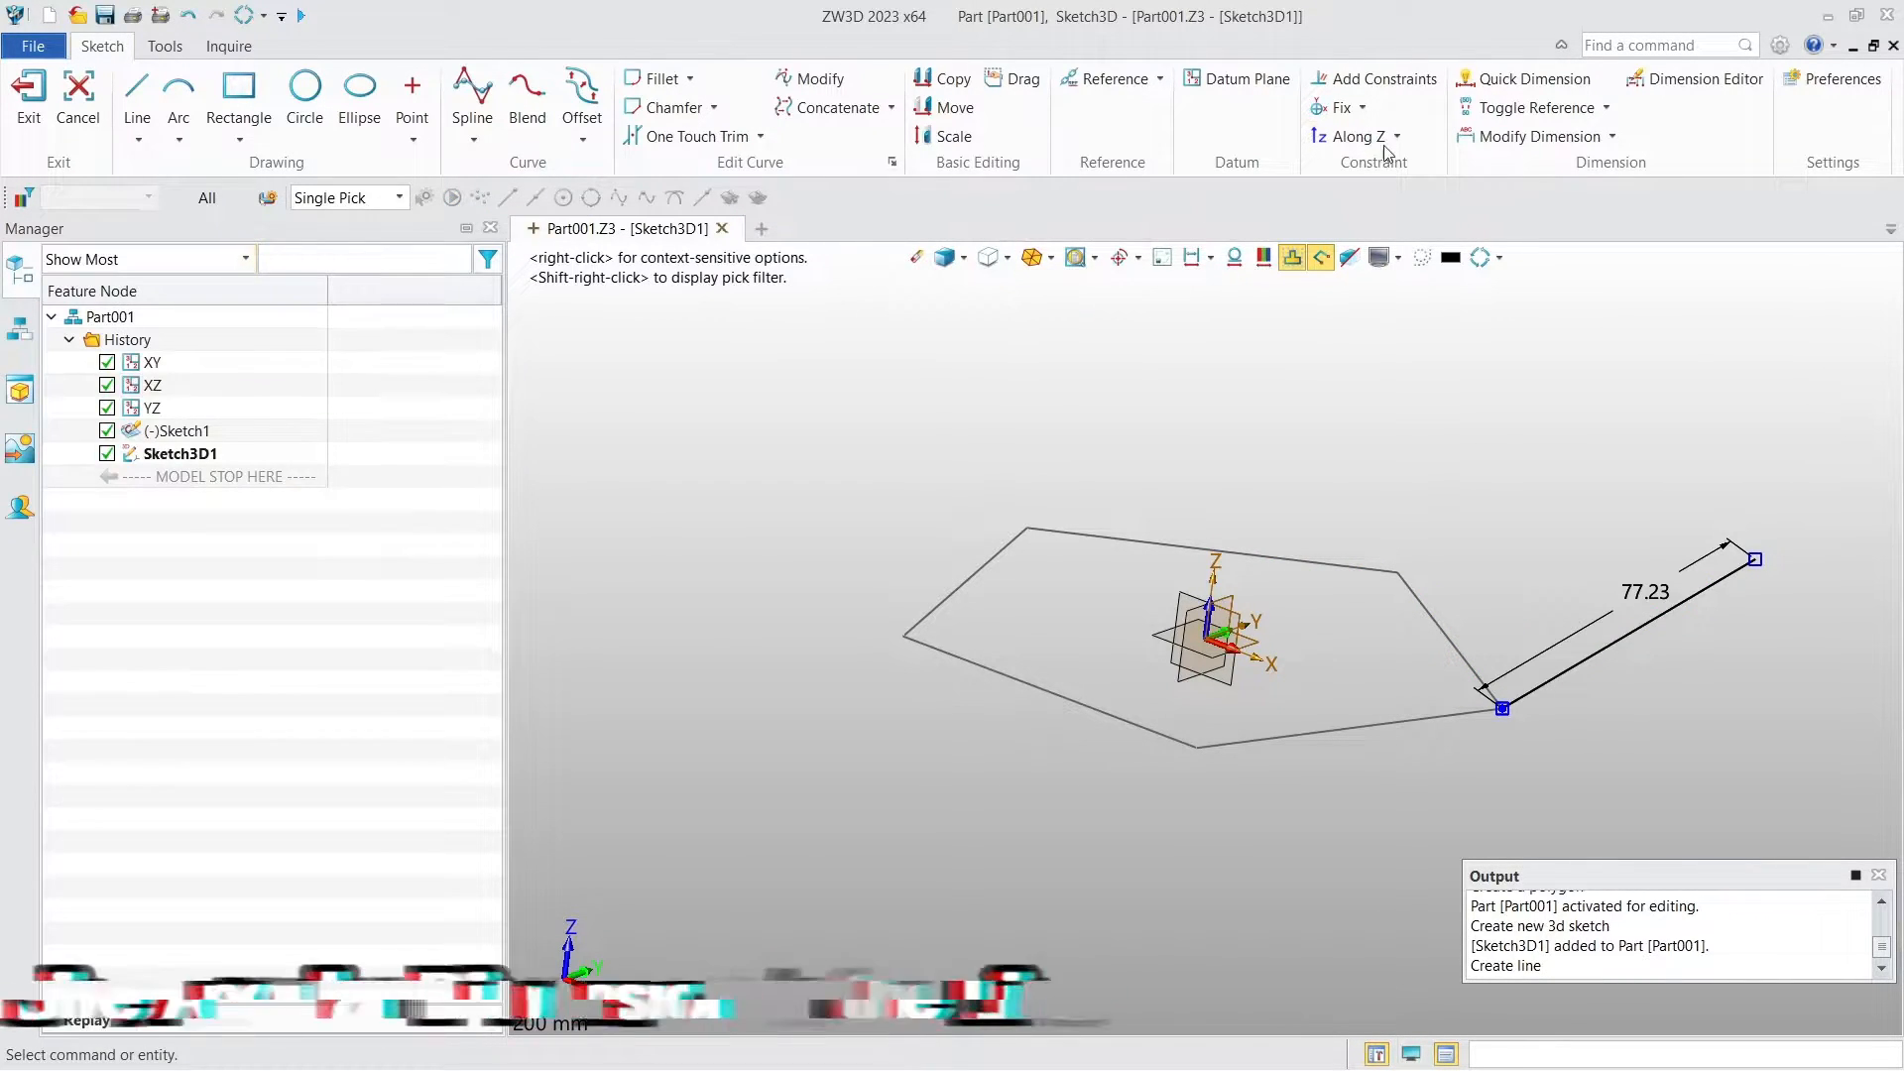
Step: Dimension the angle between the guide line and one adjoining pentagon edge as 120 degrees
left_click(1532, 79)
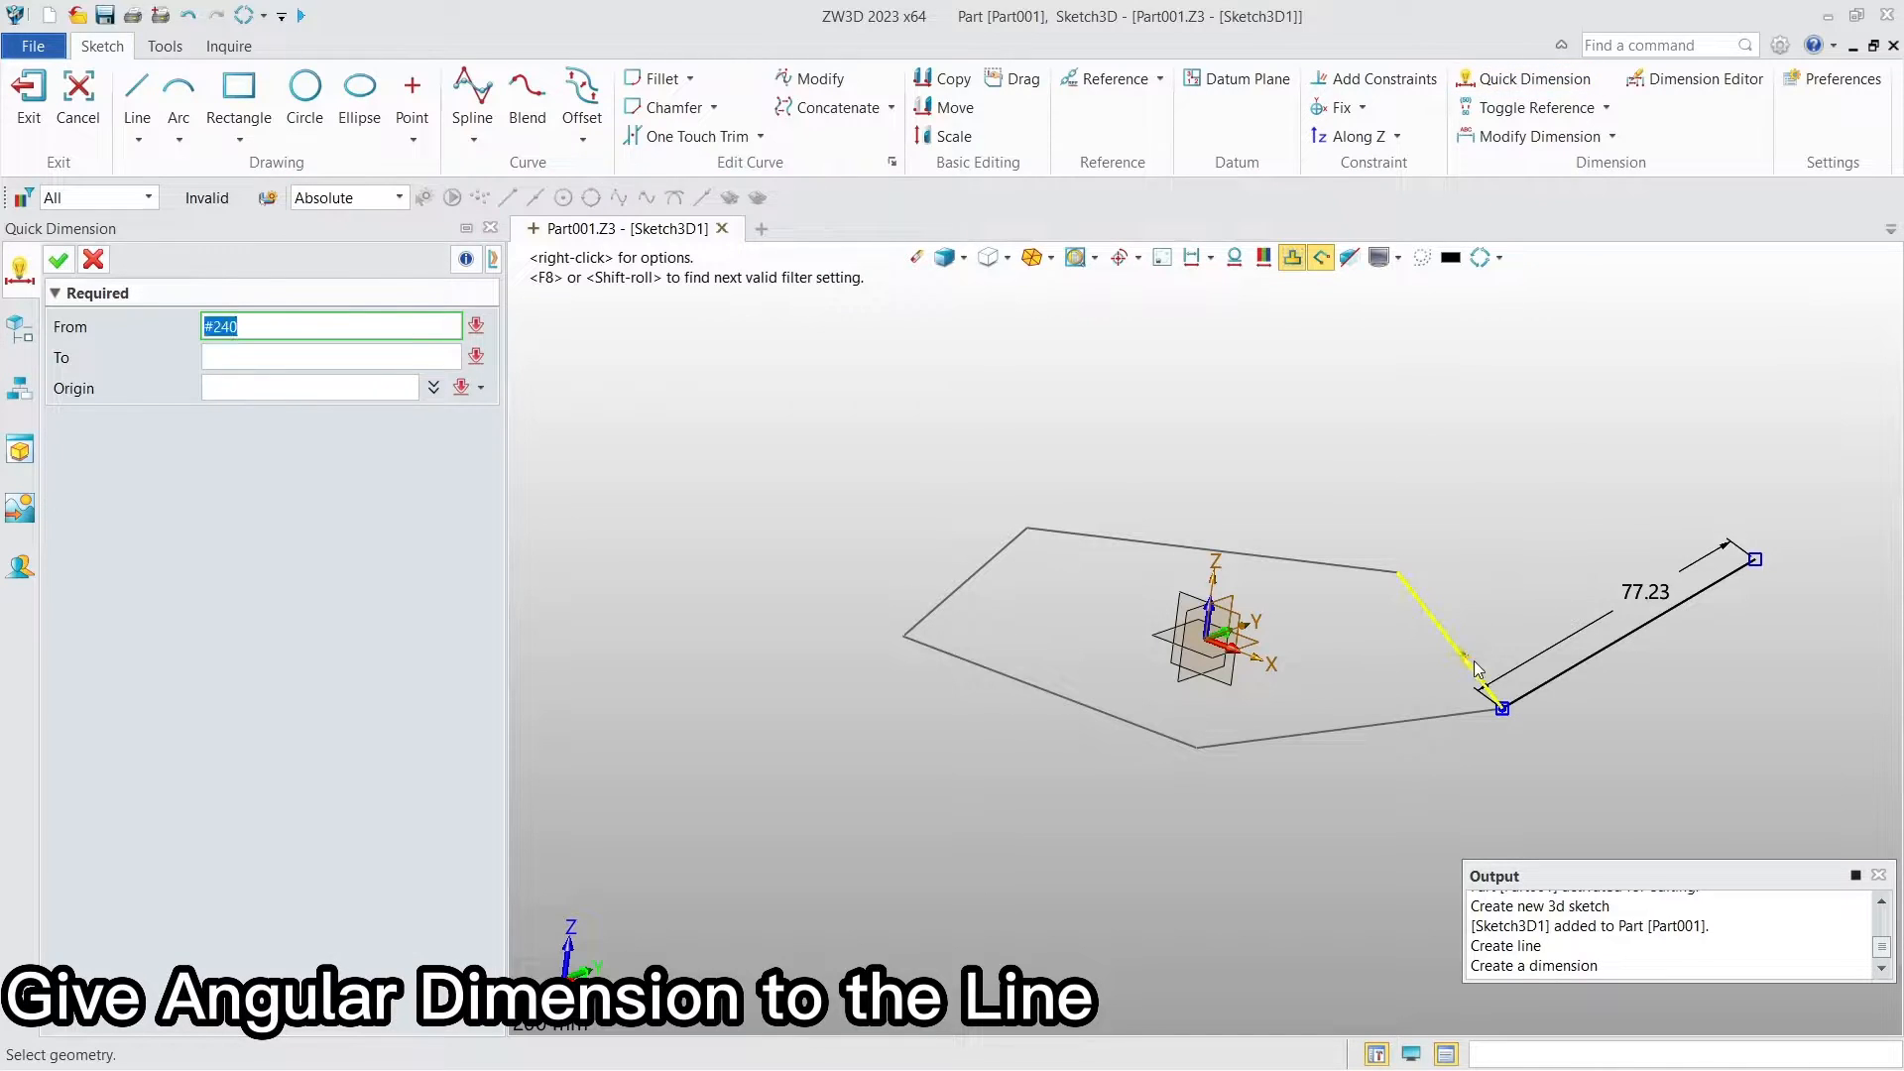
left_click(1477, 668)
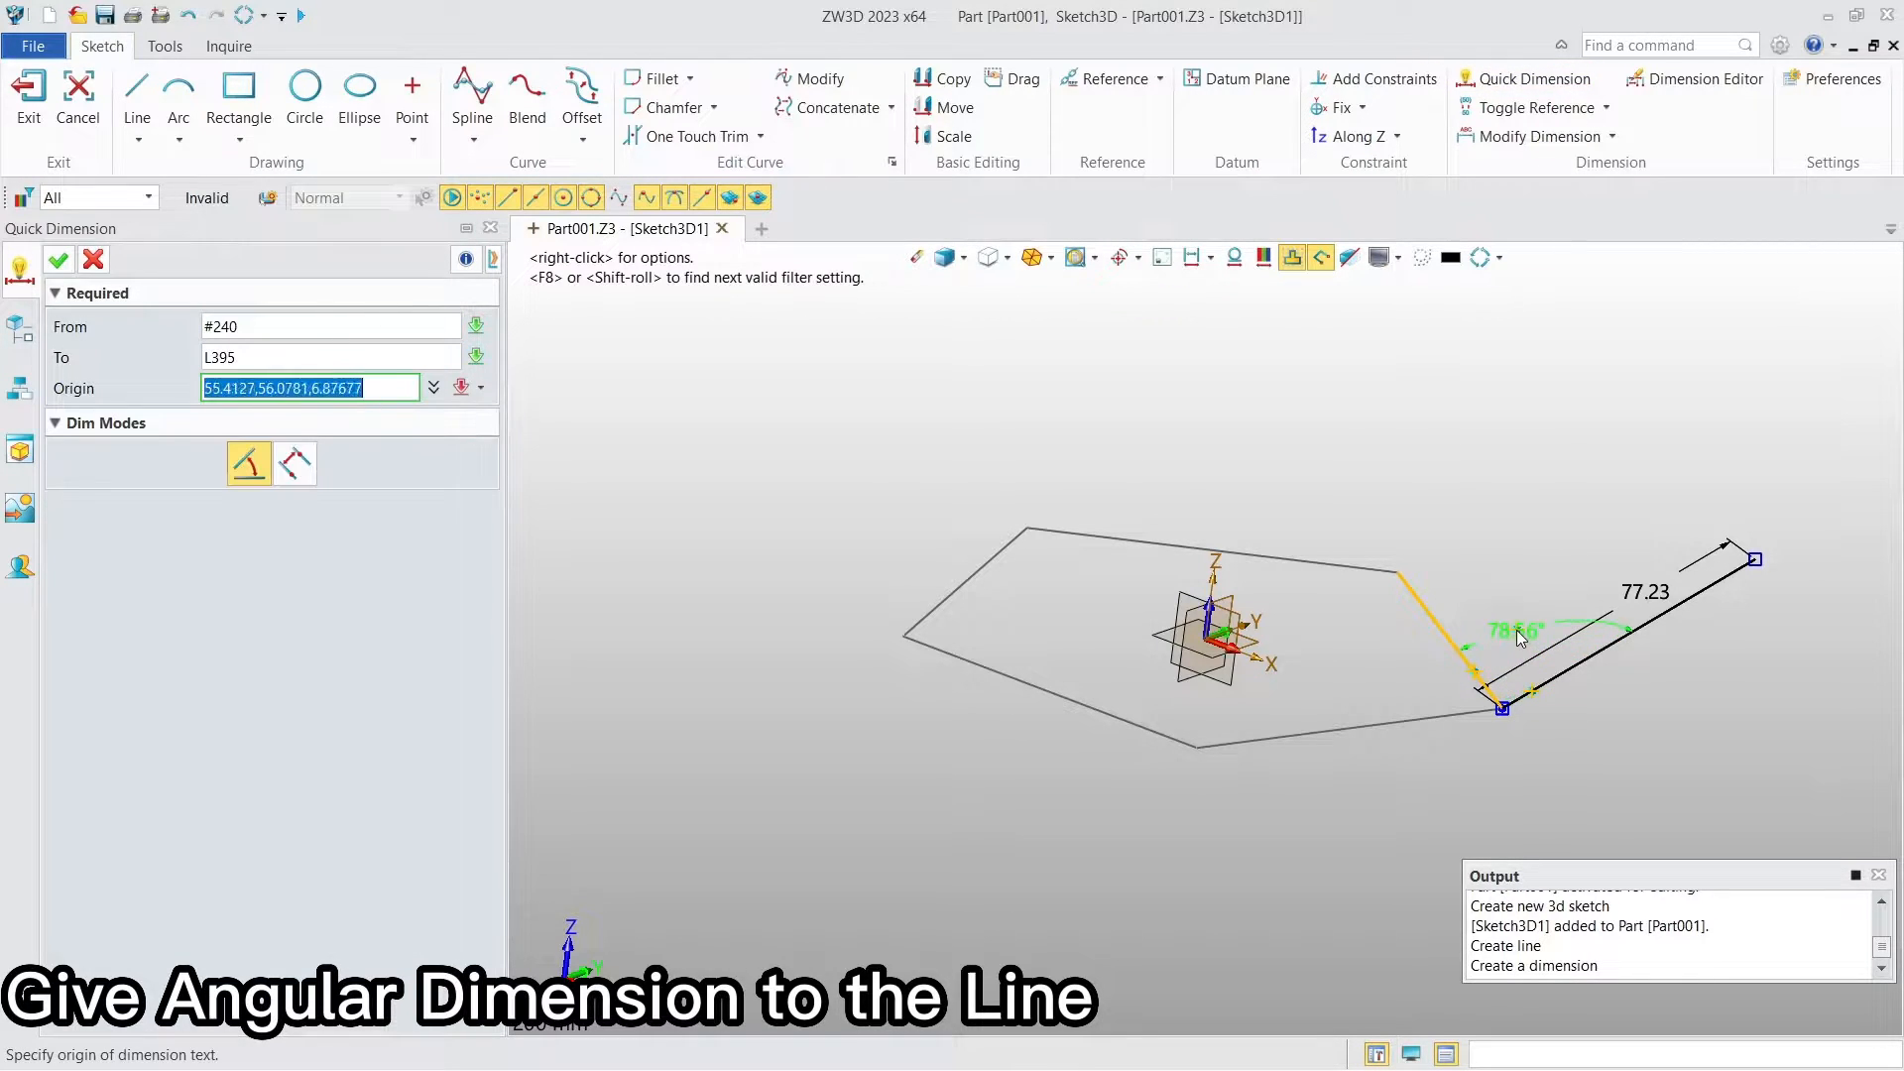
left_click(1516, 631)
type("120")
key("Return")
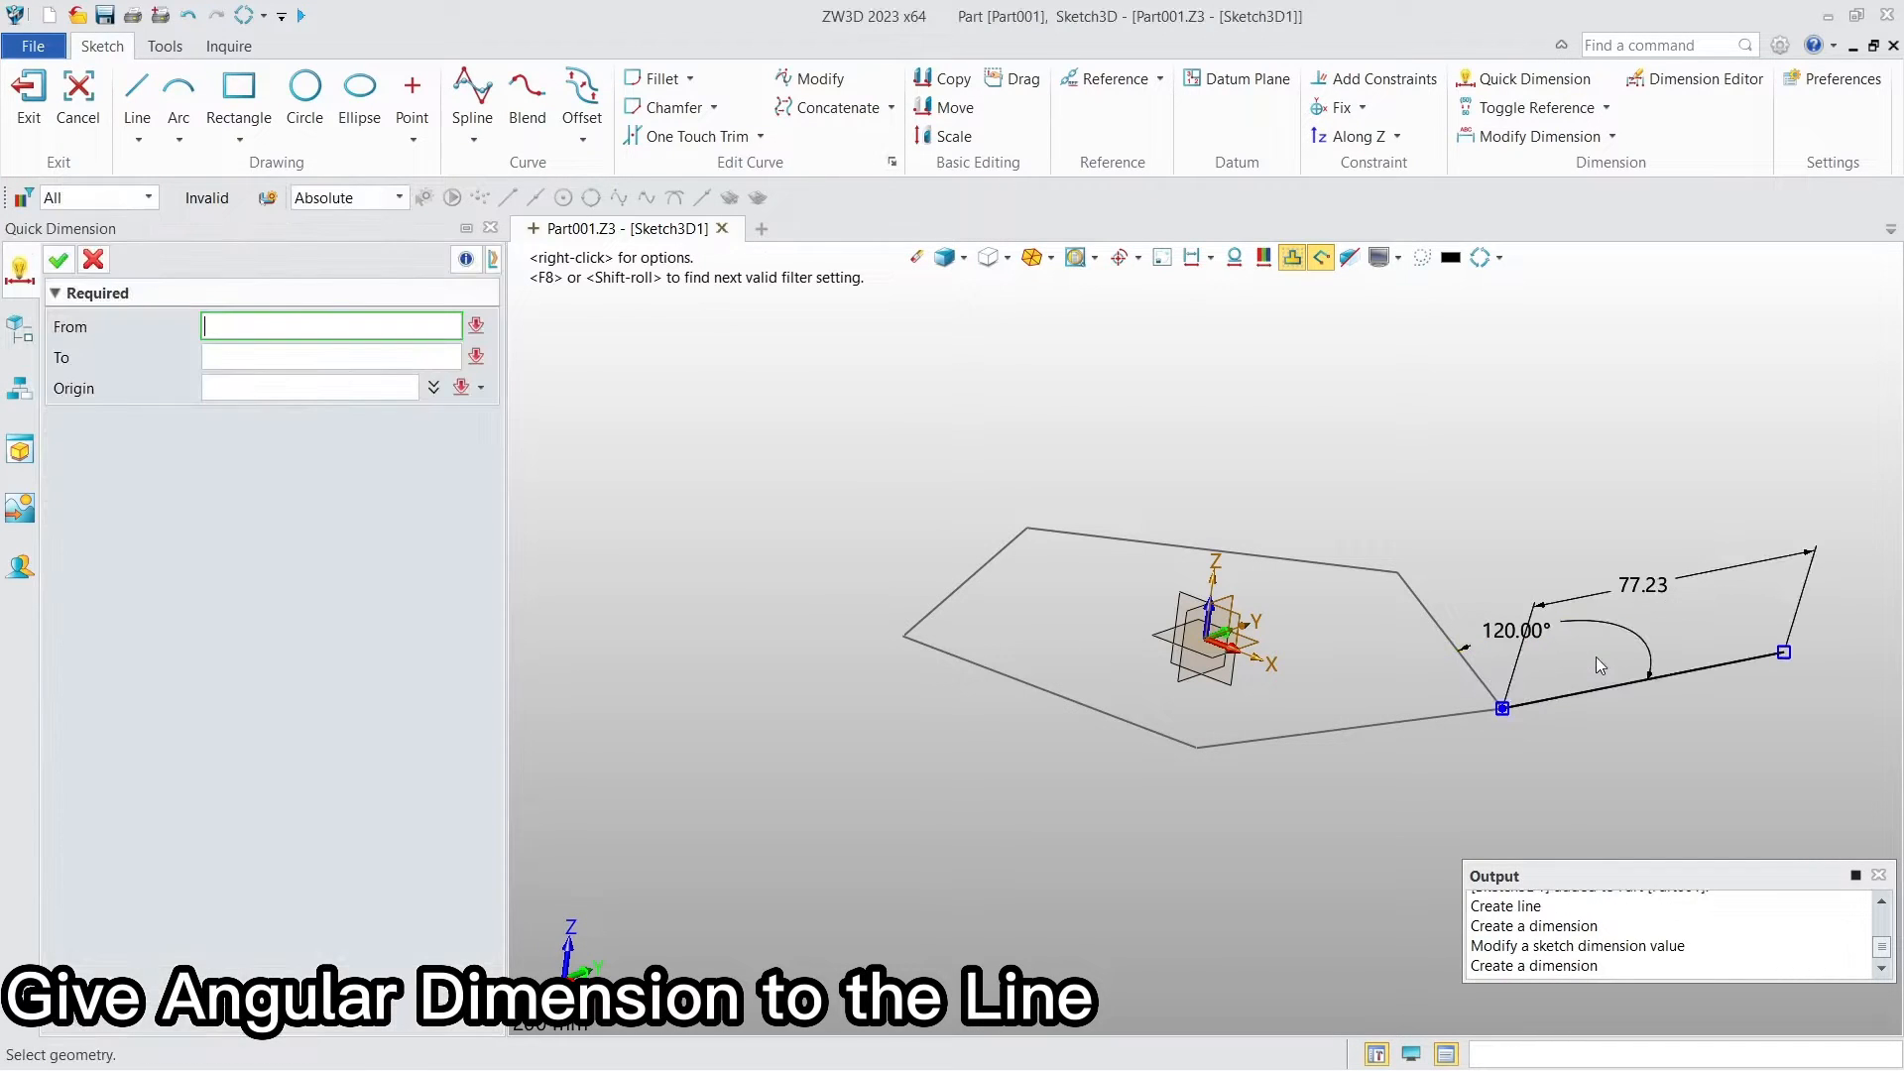
Step: Dimension the angle between the guide line and the other adjoining pentagon edge as 120 degrees, and finish the 3D sketch
middle_click_drag(1325, 500, 1490, 615)
left_click(1430, 633)
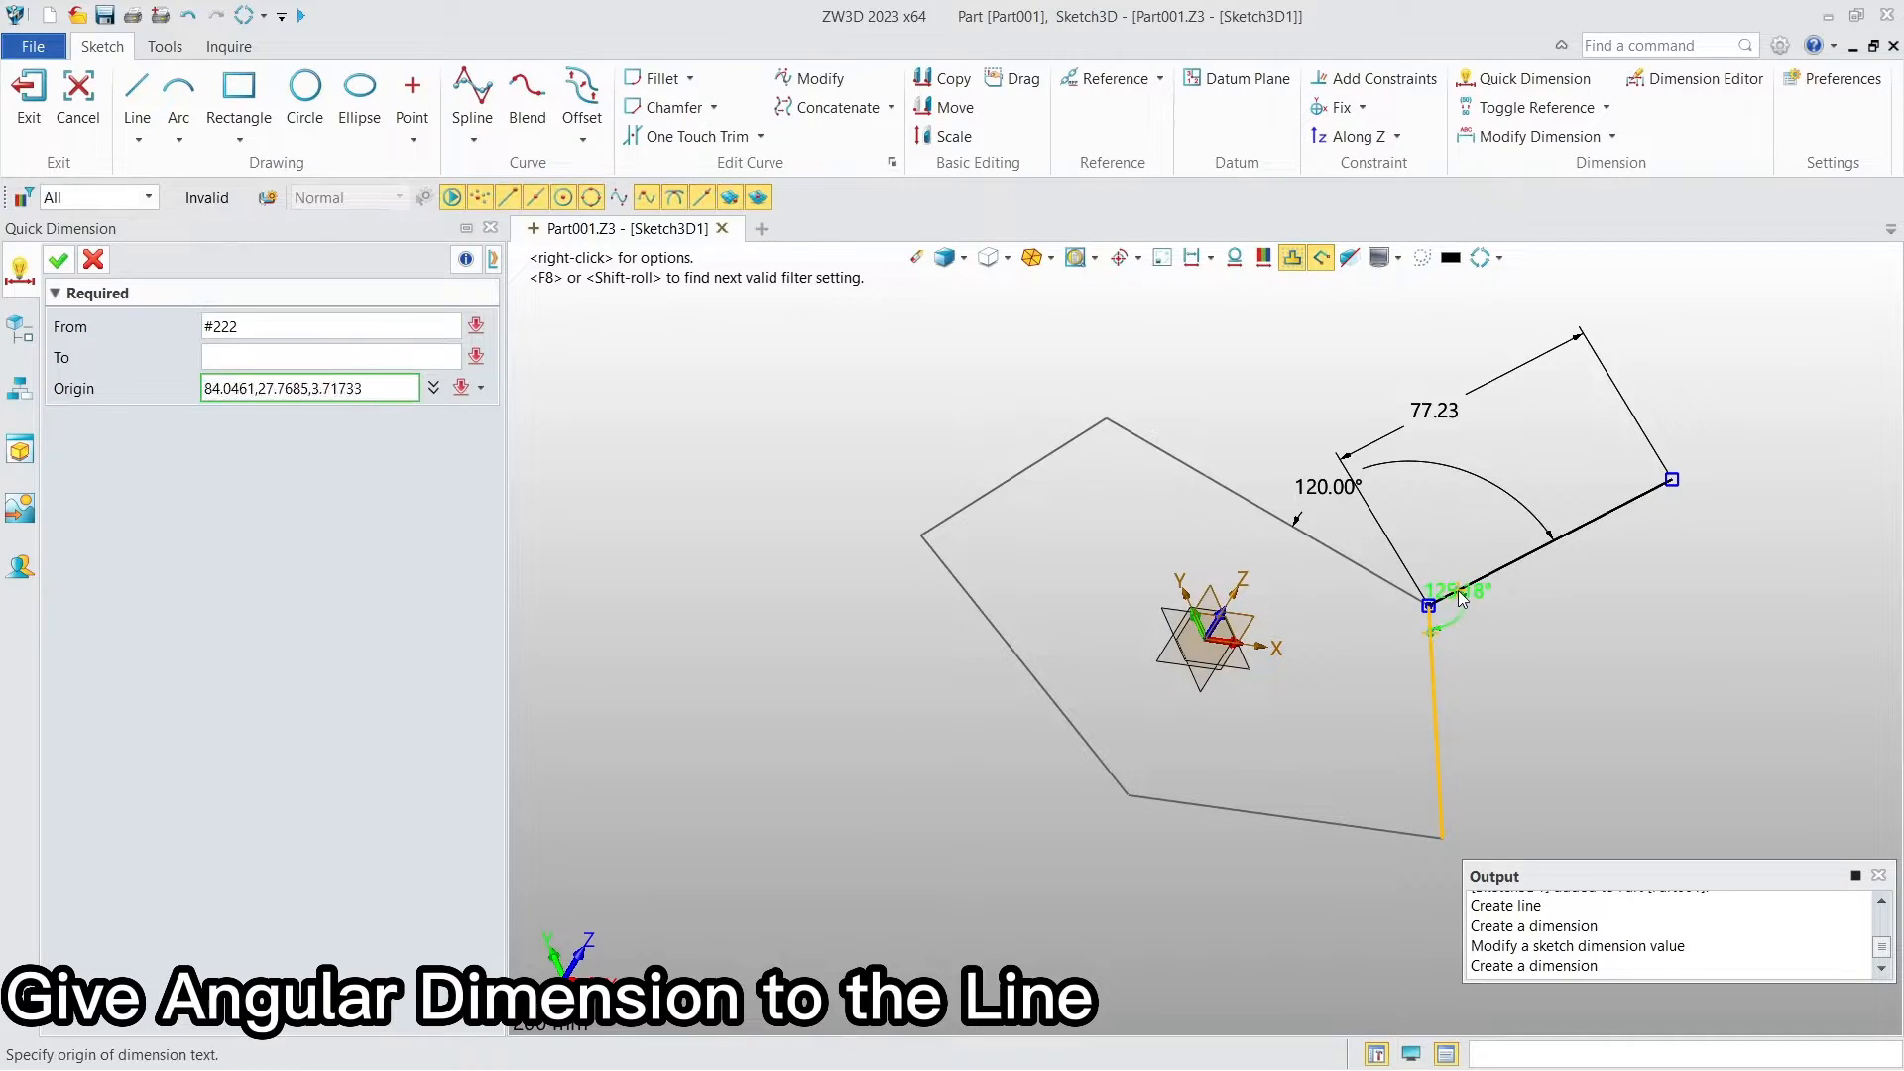
left_click(1577, 627)
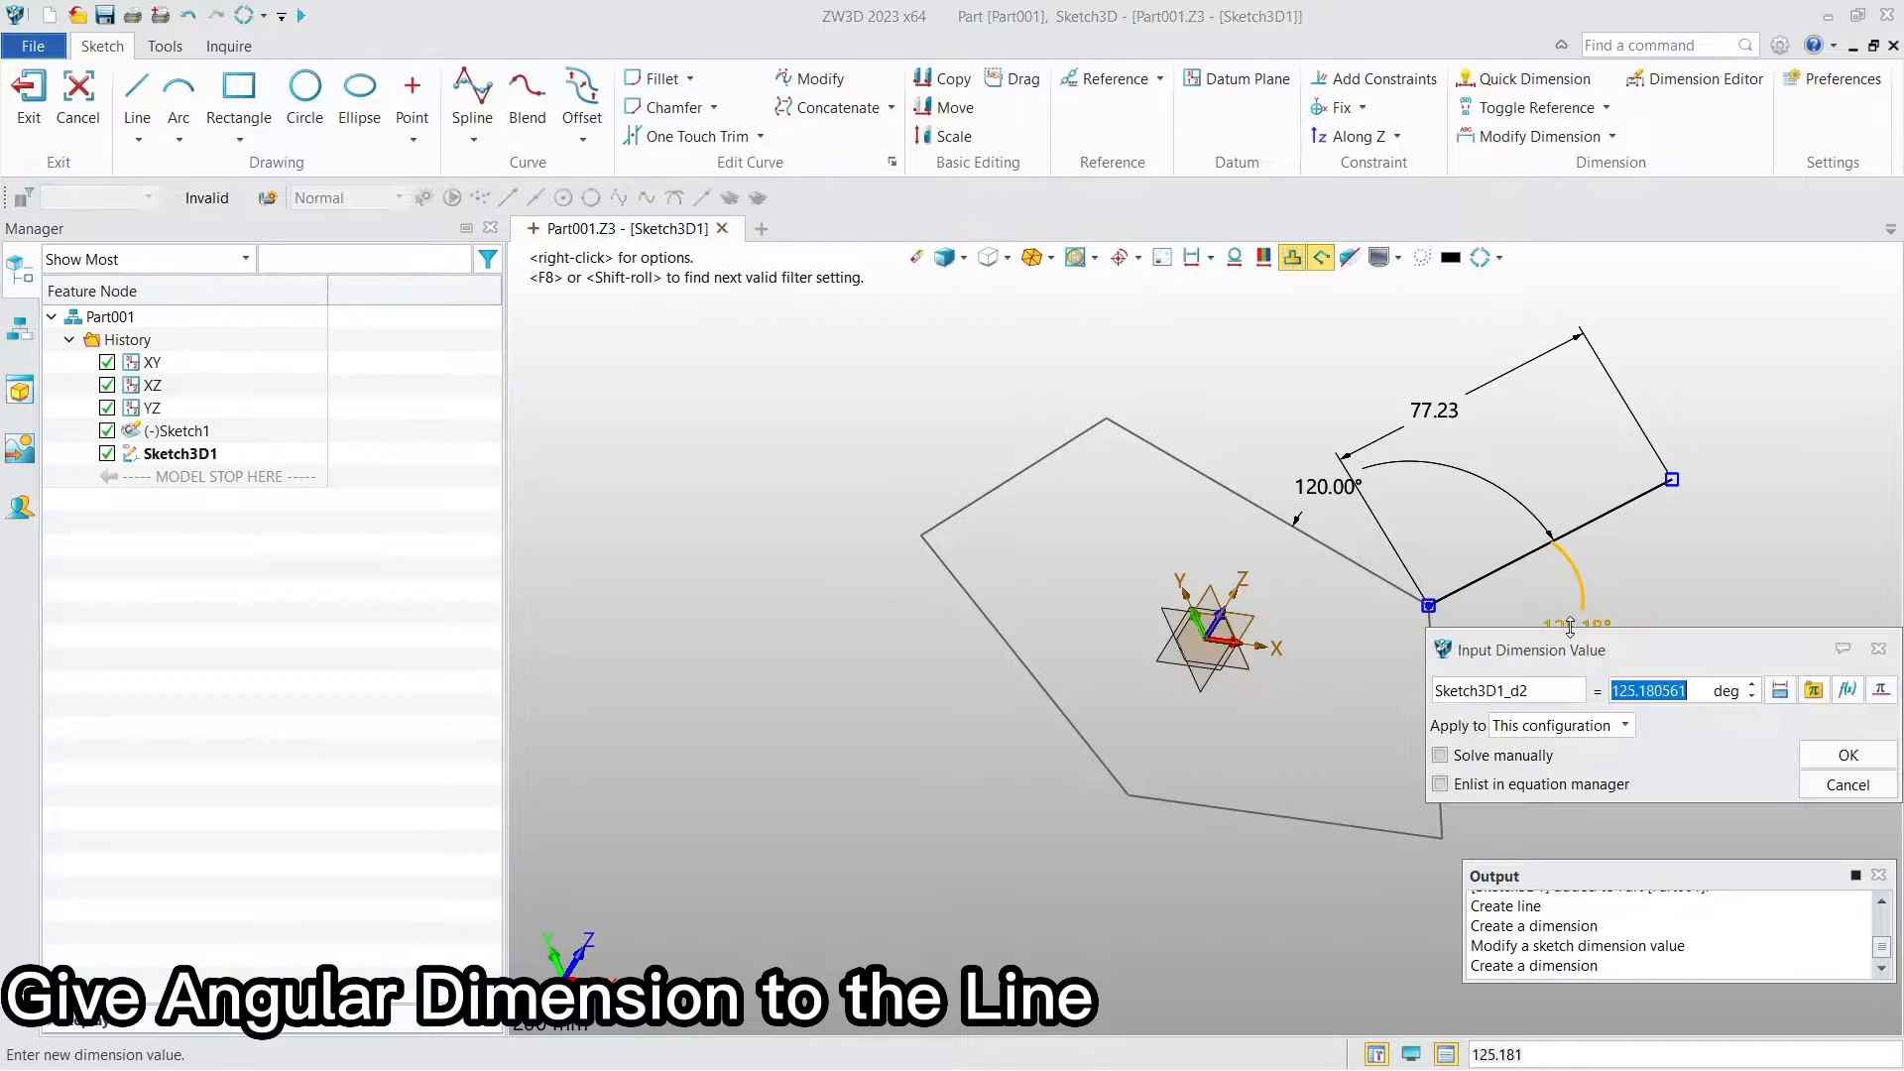
key("Return")
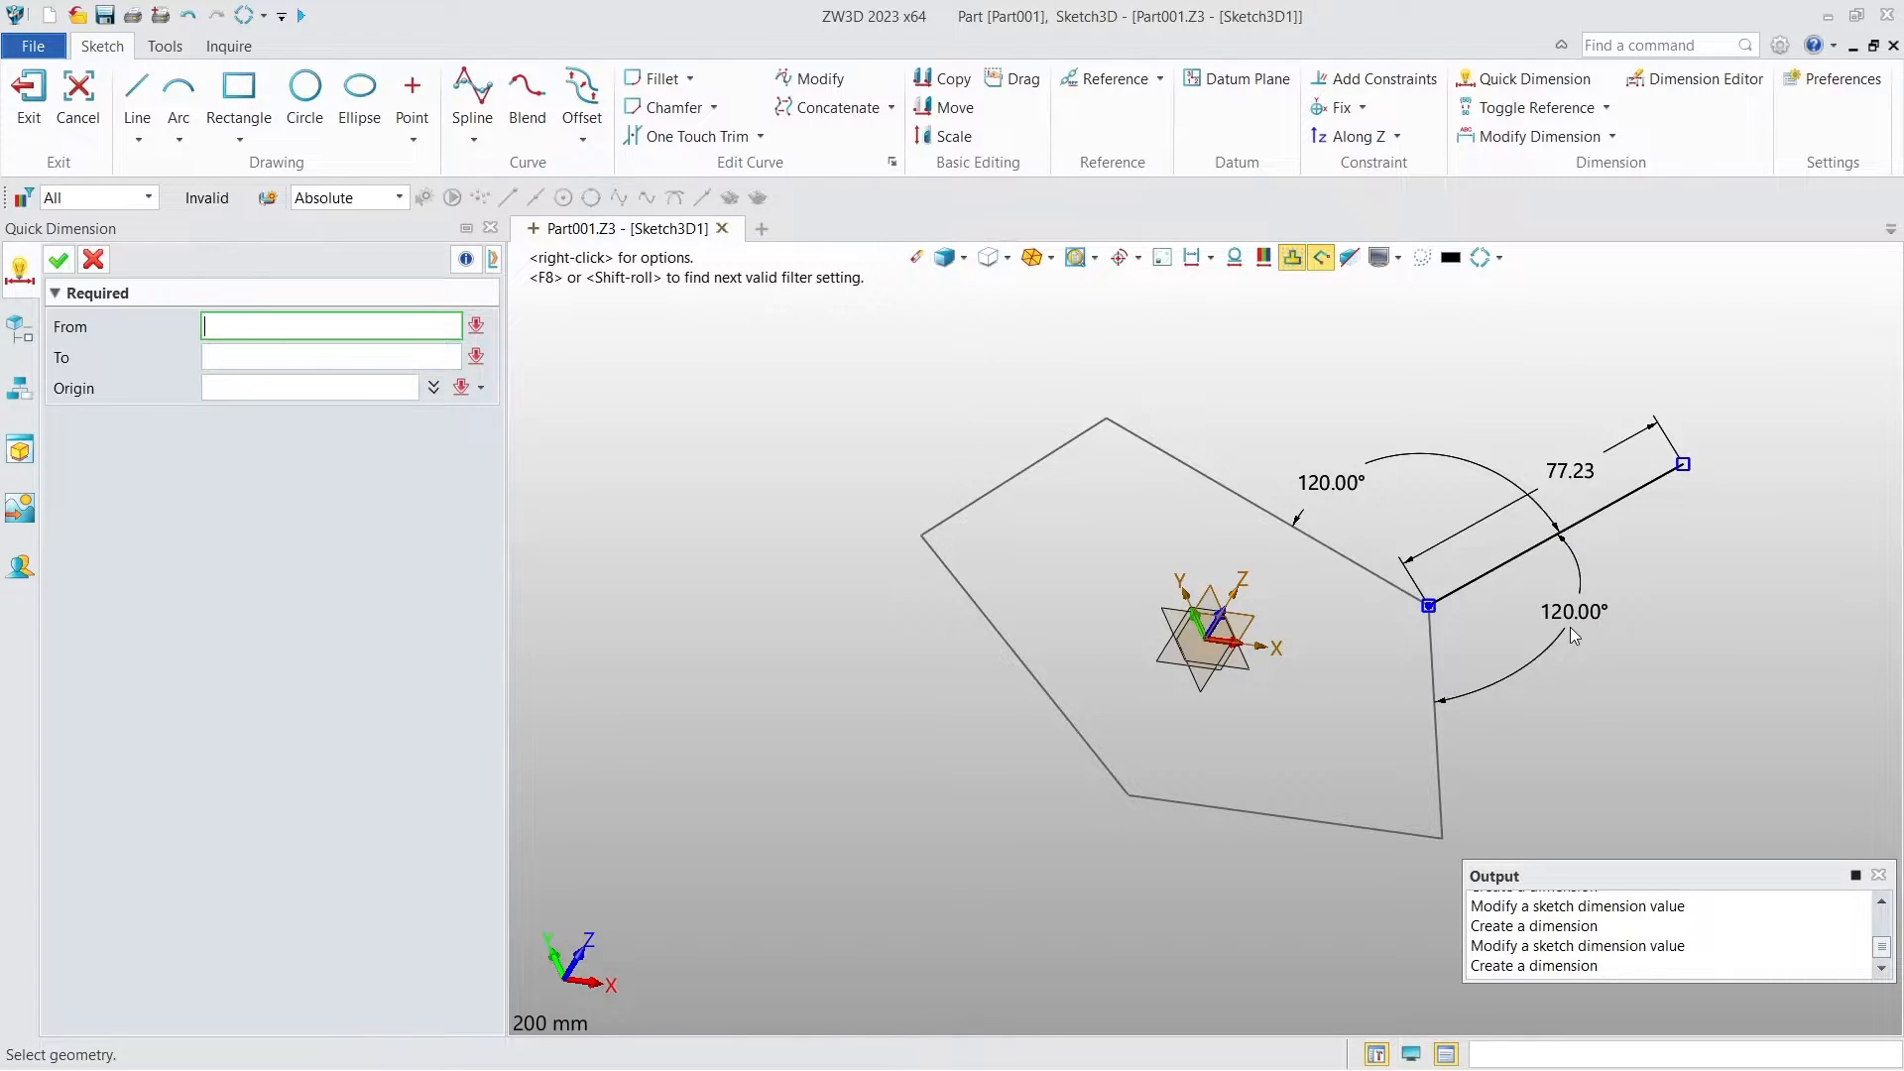
left_click(59, 262)
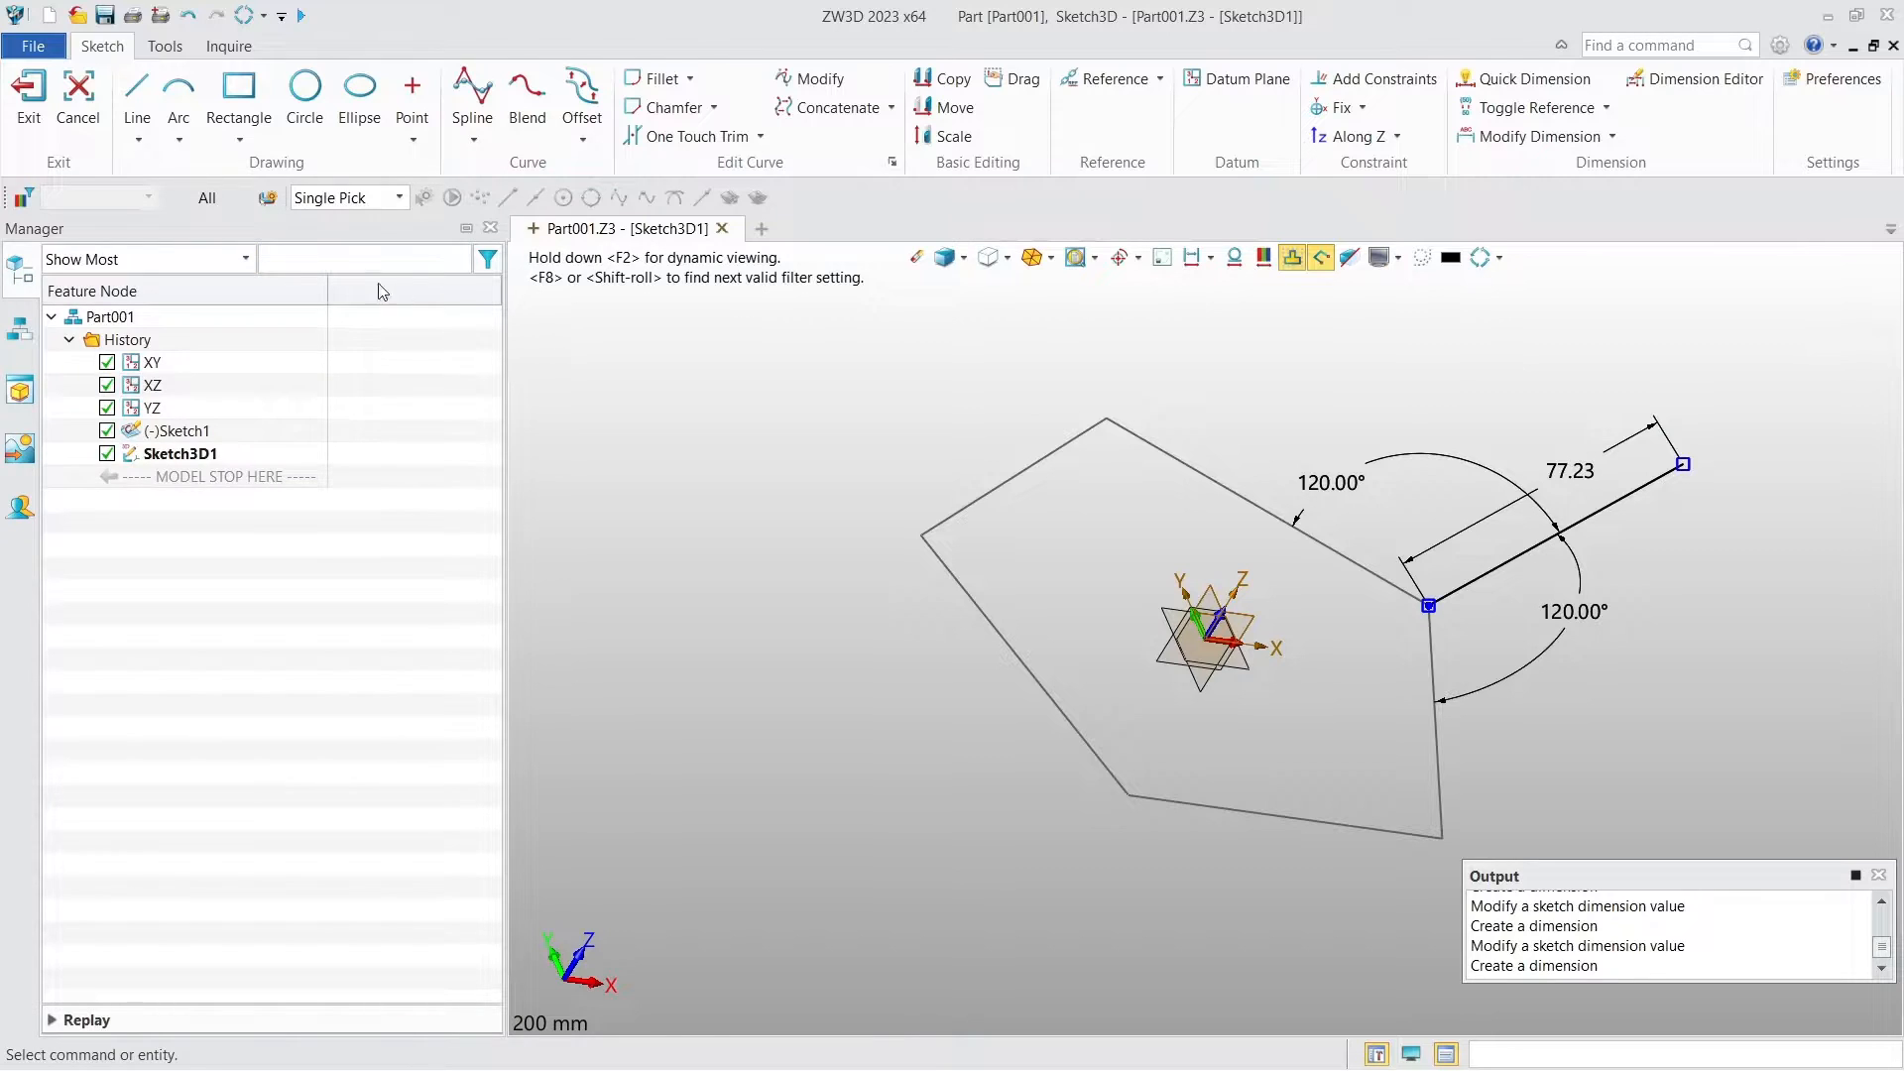
left_click(29, 109)
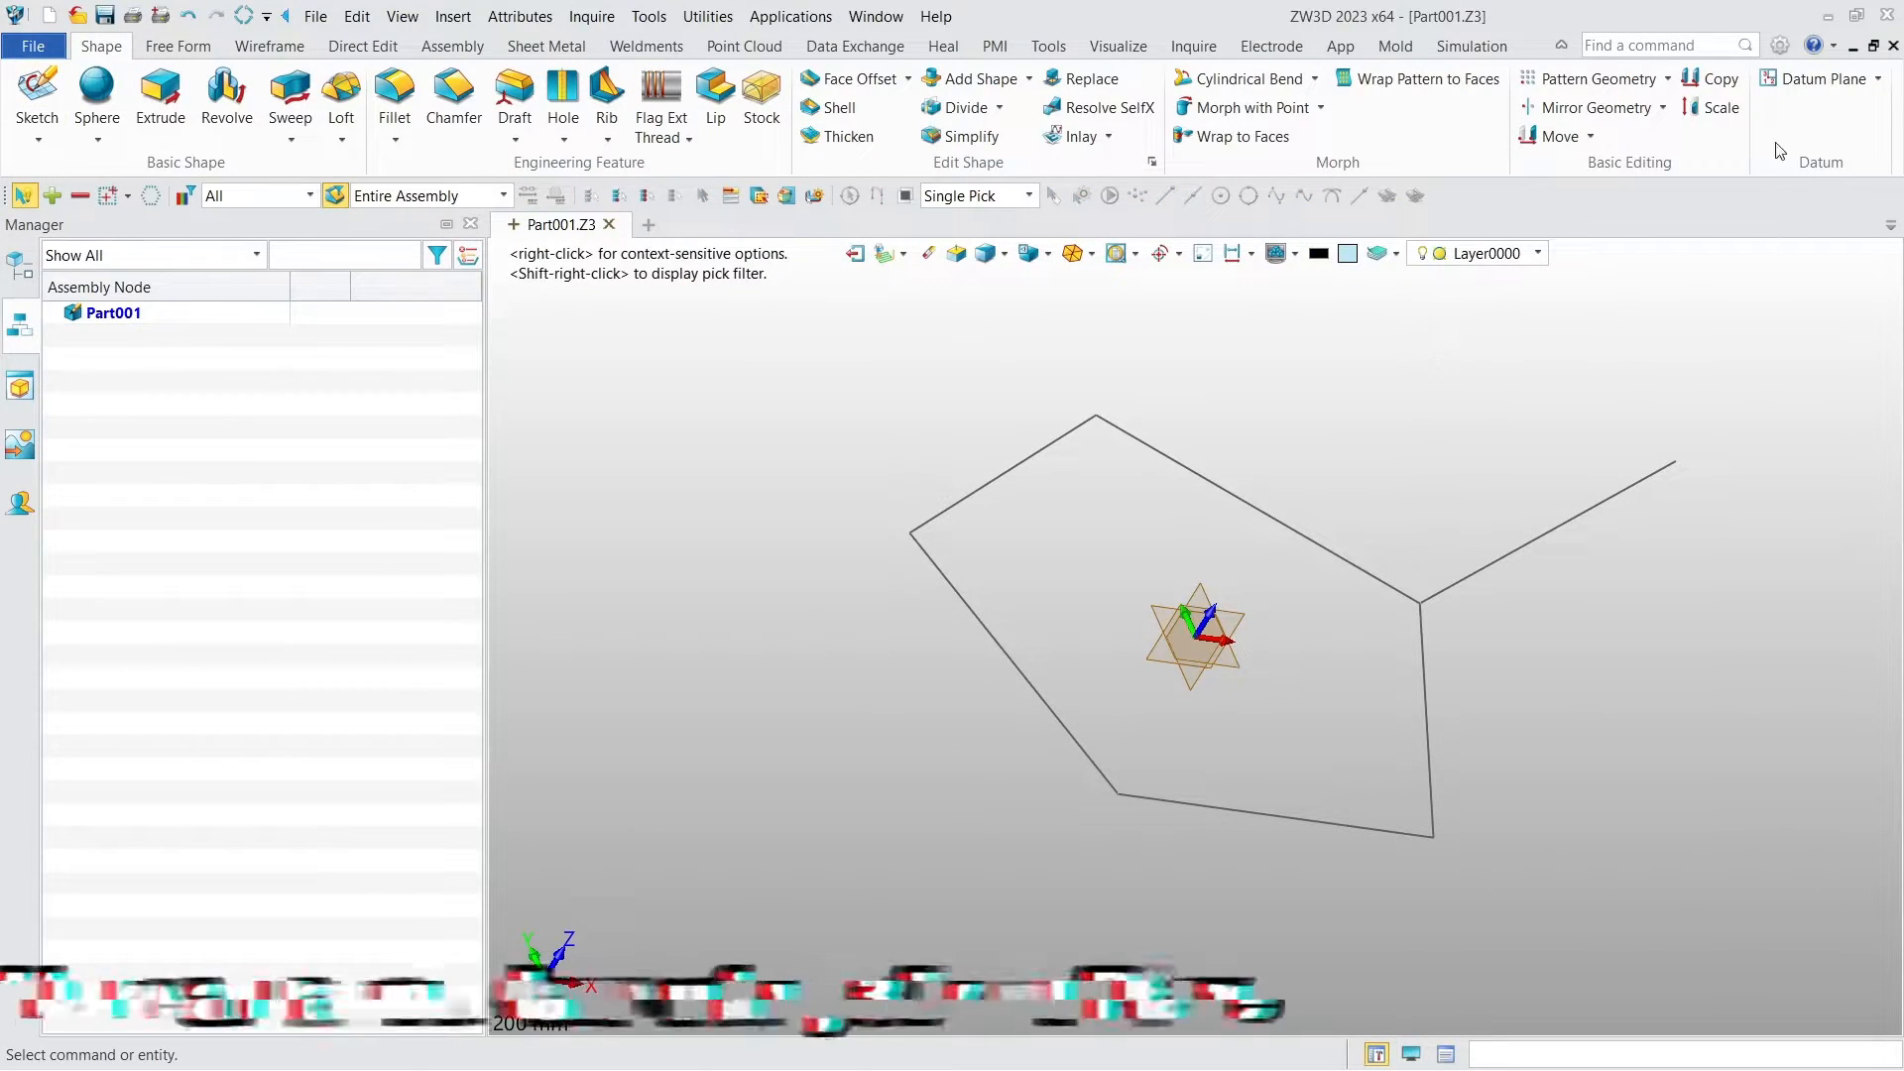
Step: Create a three-point datum plane with its origin at the shared corner, X point on the adjoining pentagon edge and Y point on the guide line
left_click(1807, 80)
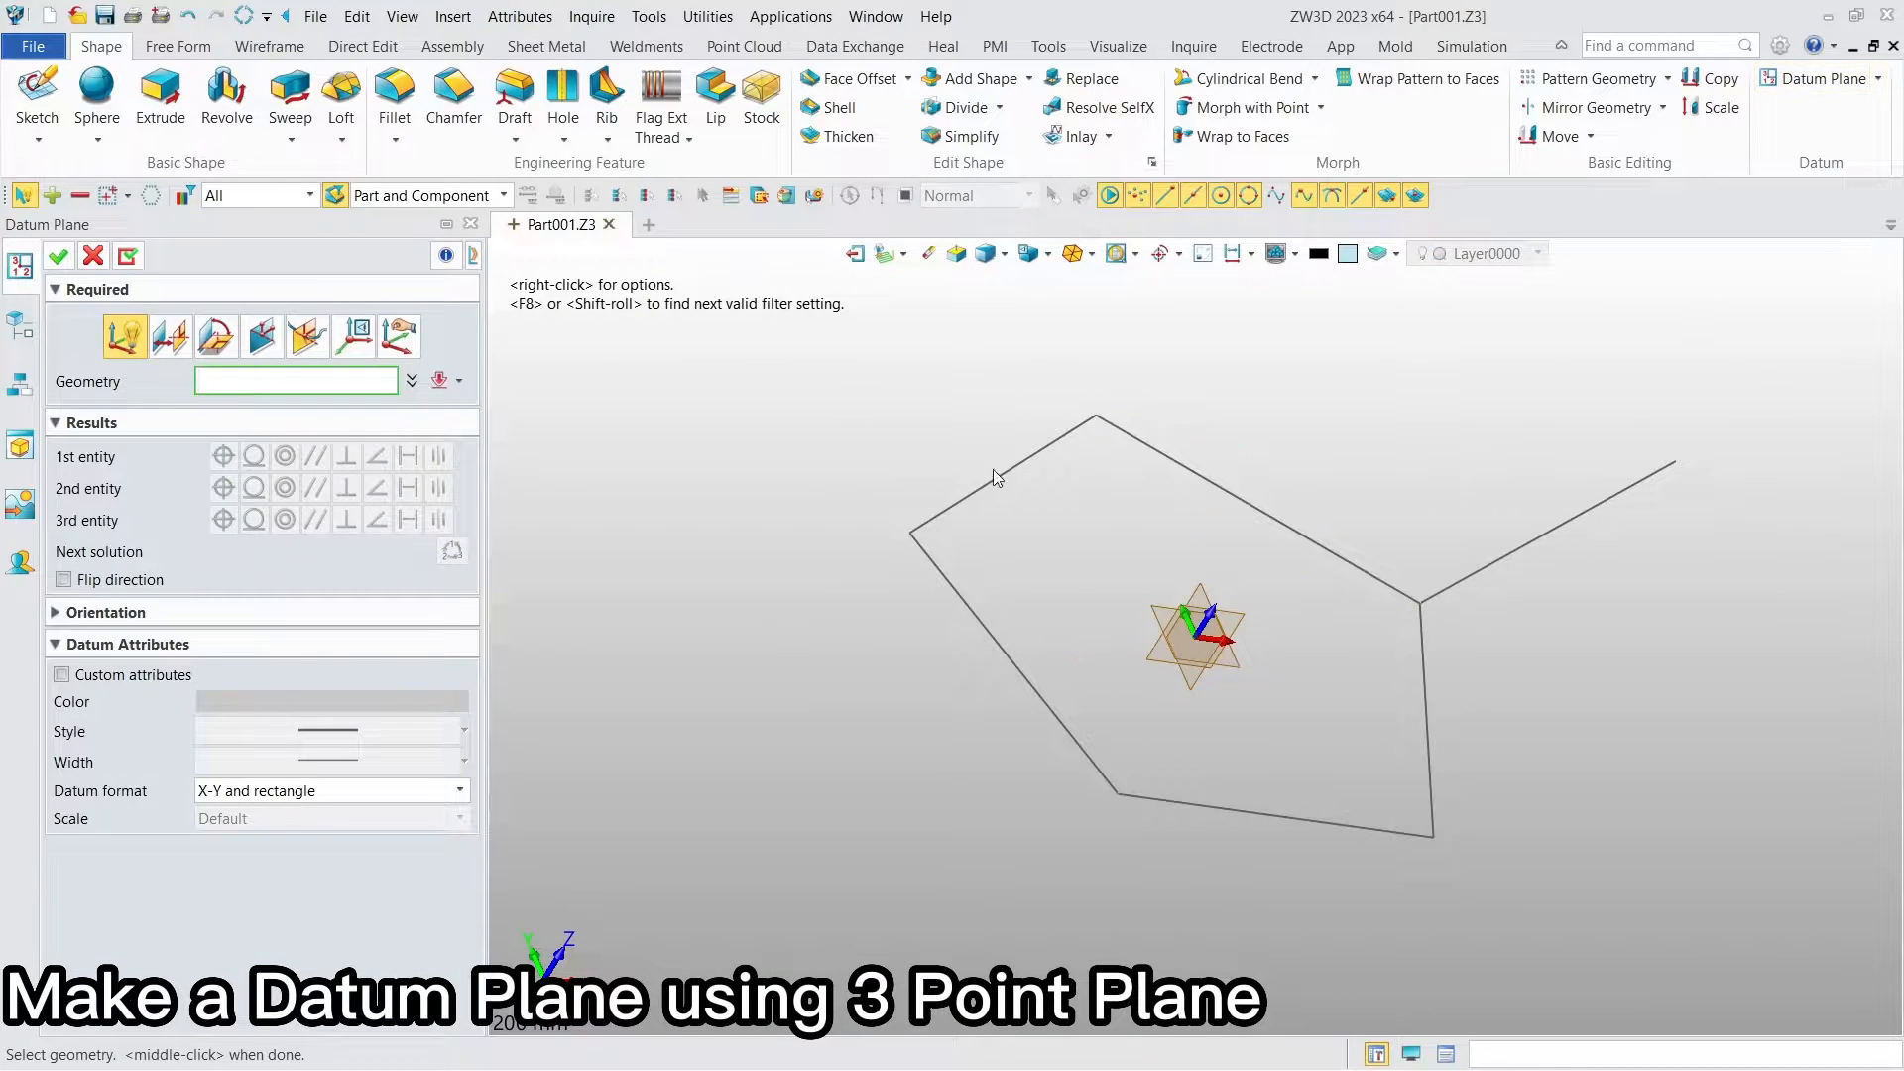
left_click(261, 338)
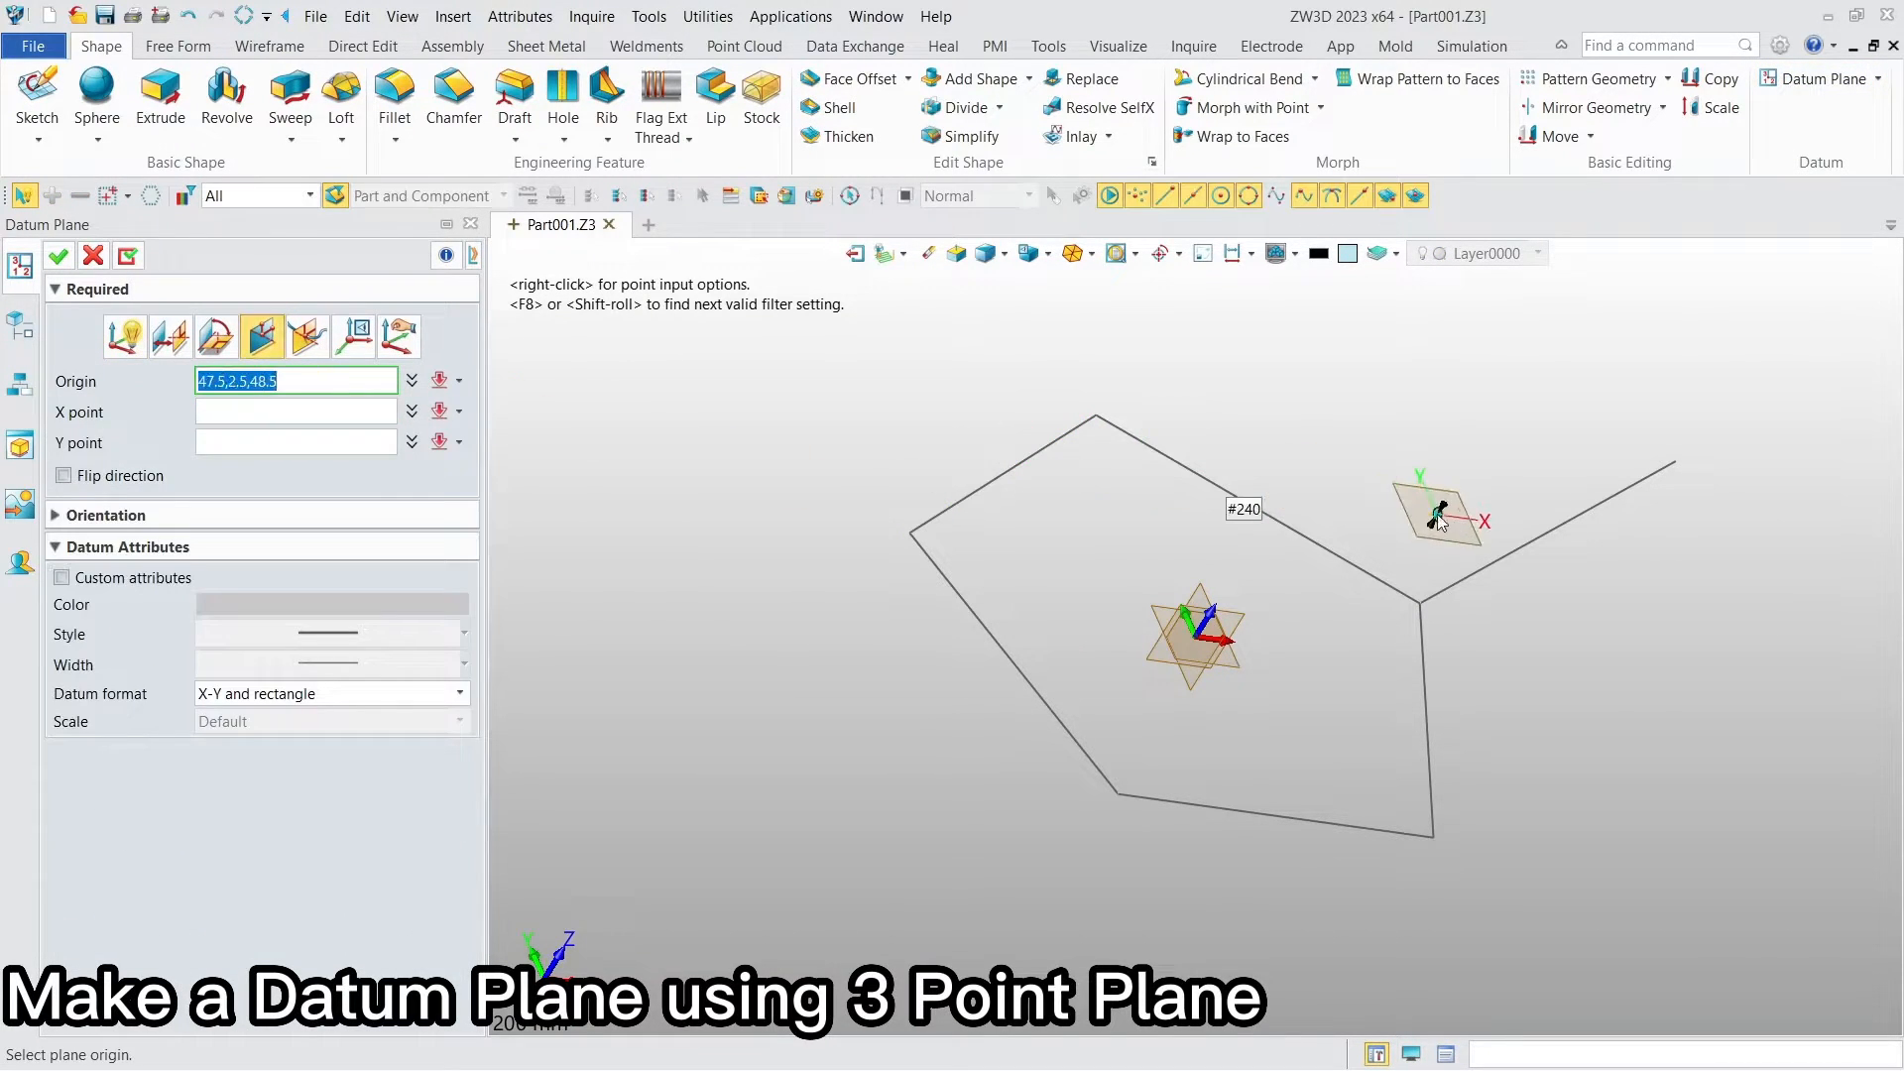
left_click(1422, 603)
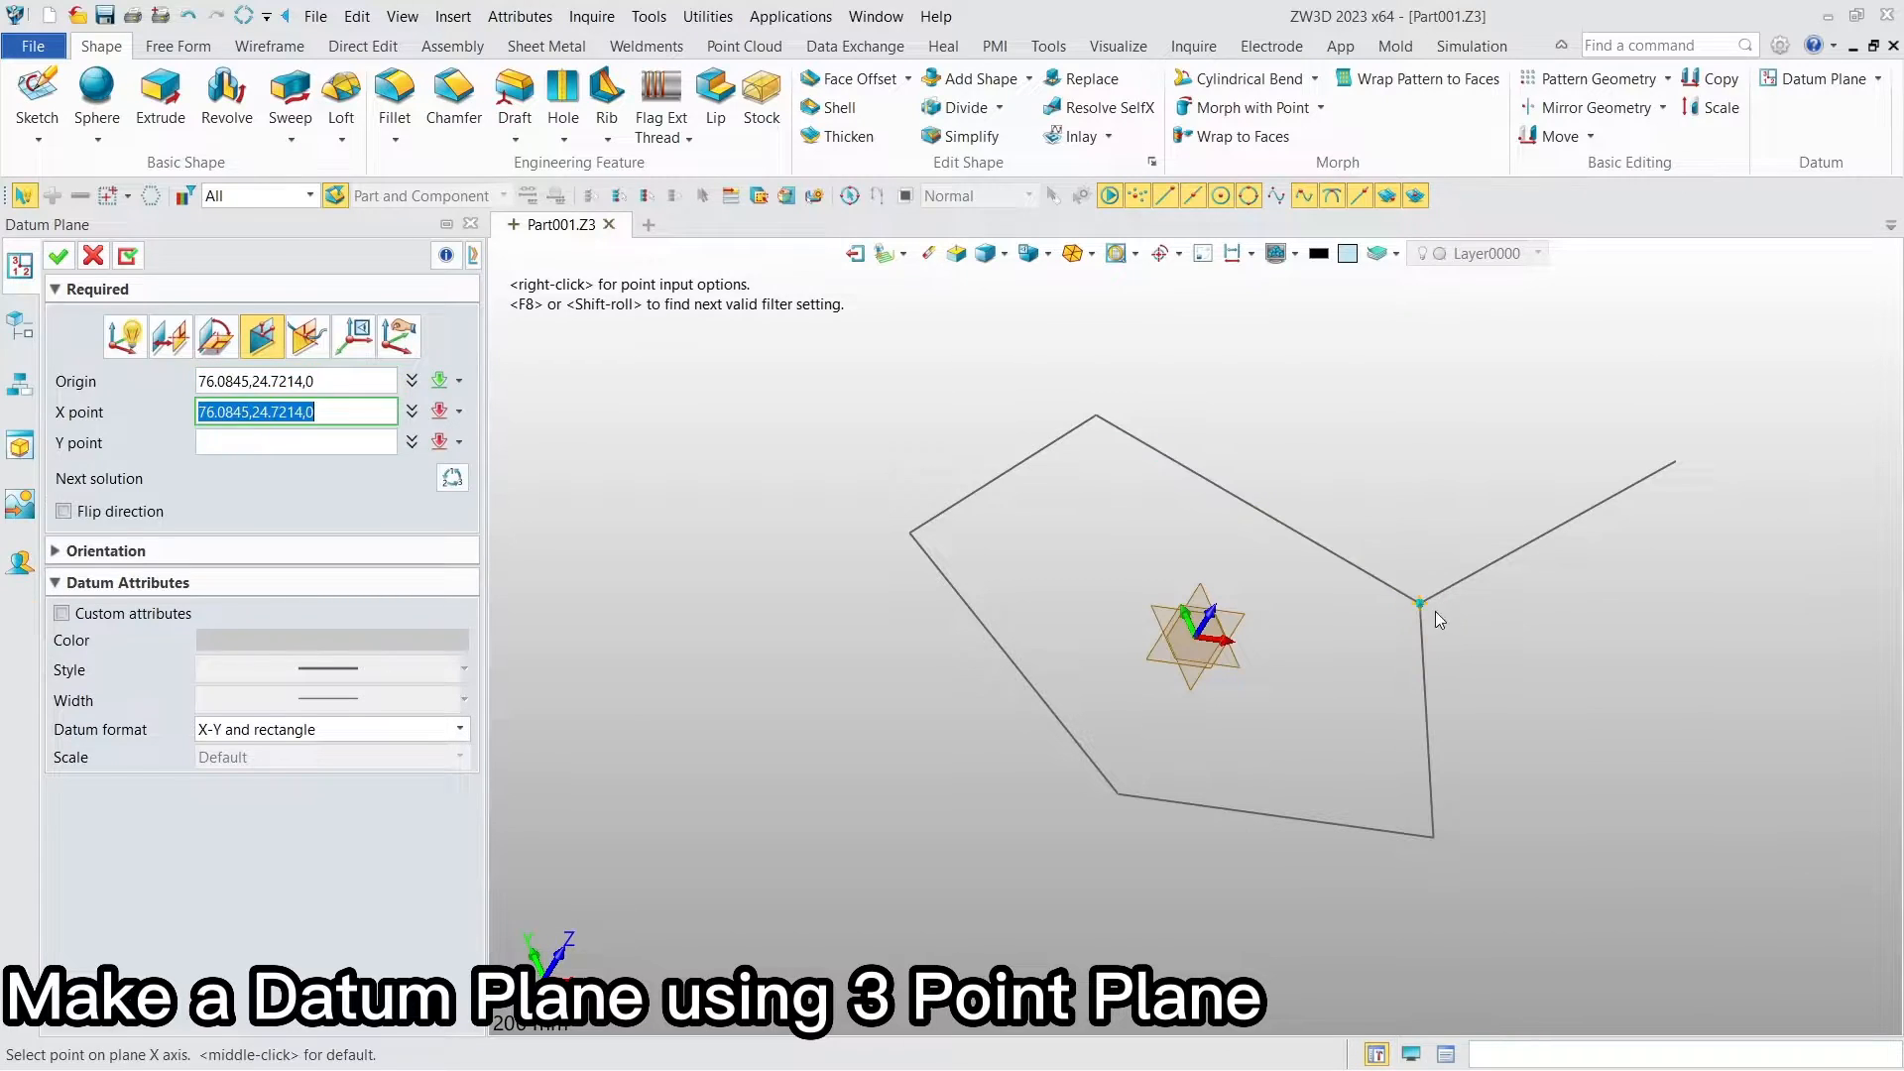
left_click(1424, 646)
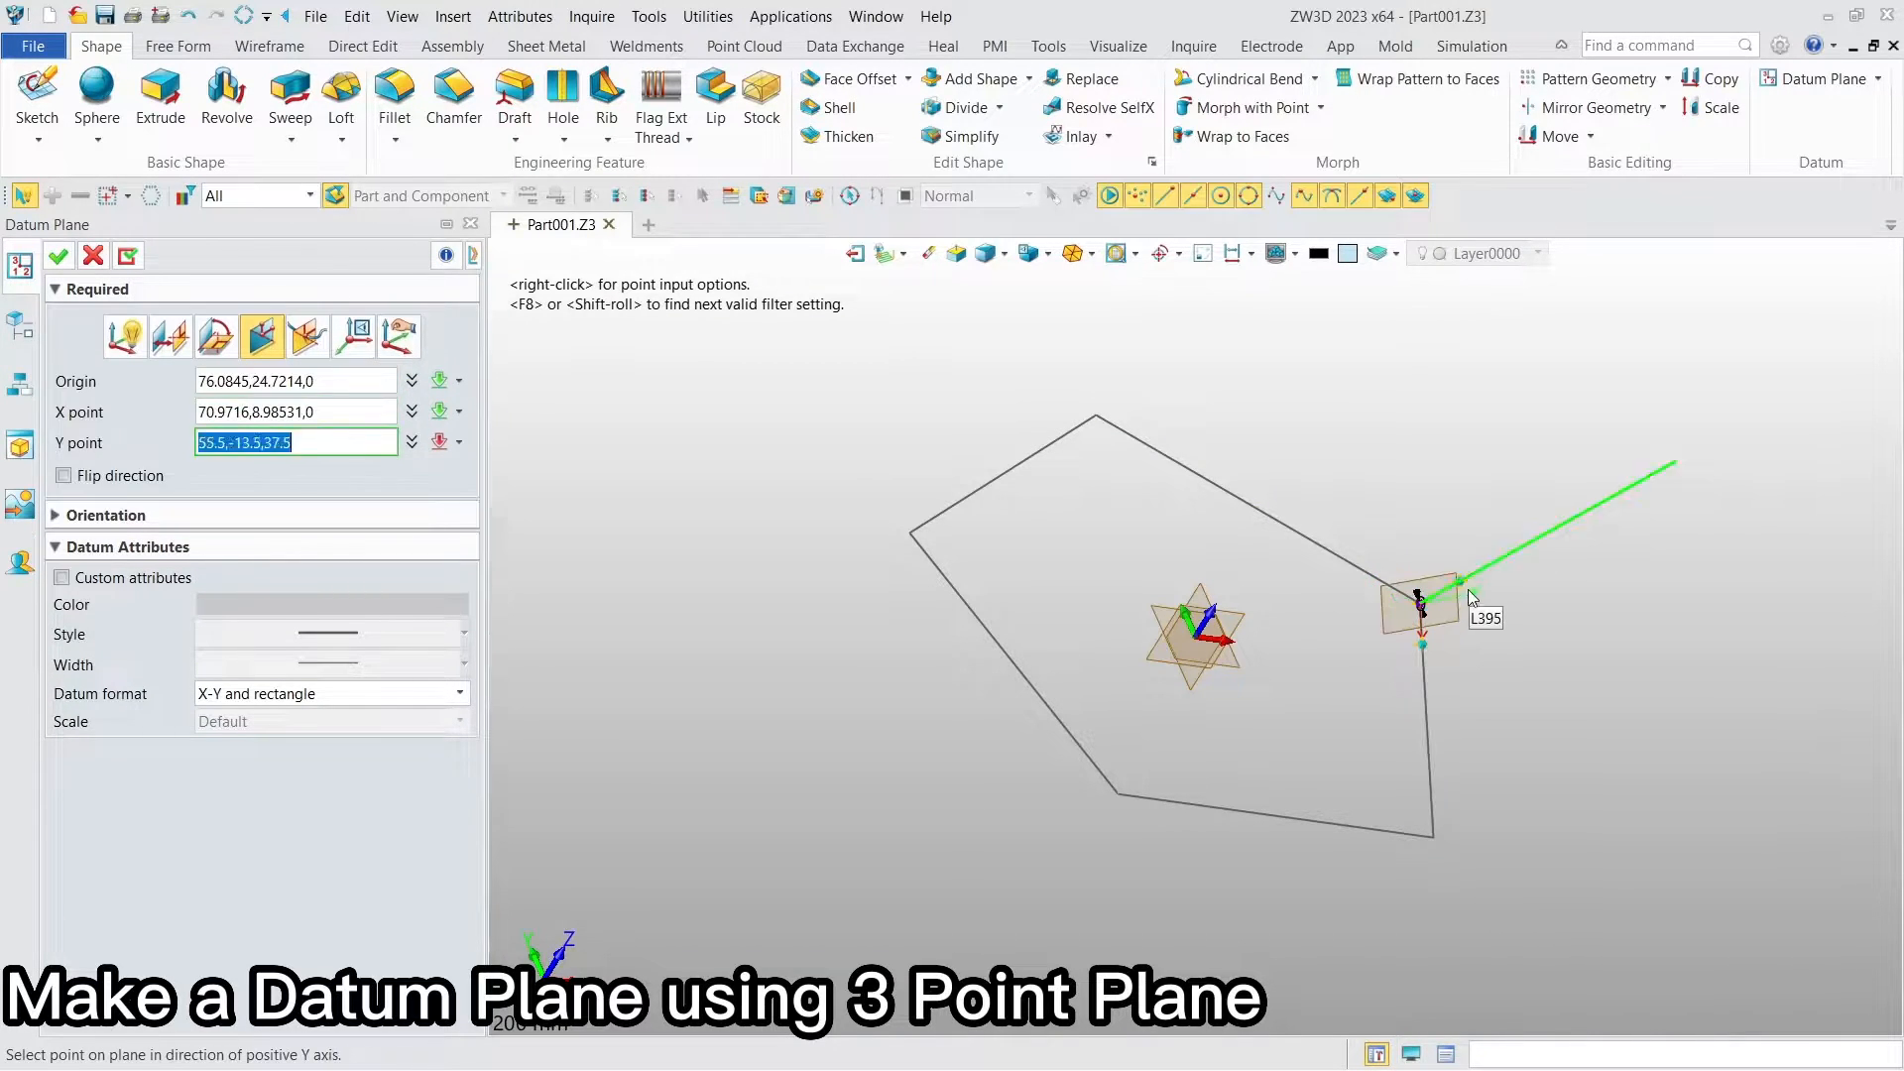
left_click(1474, 578)
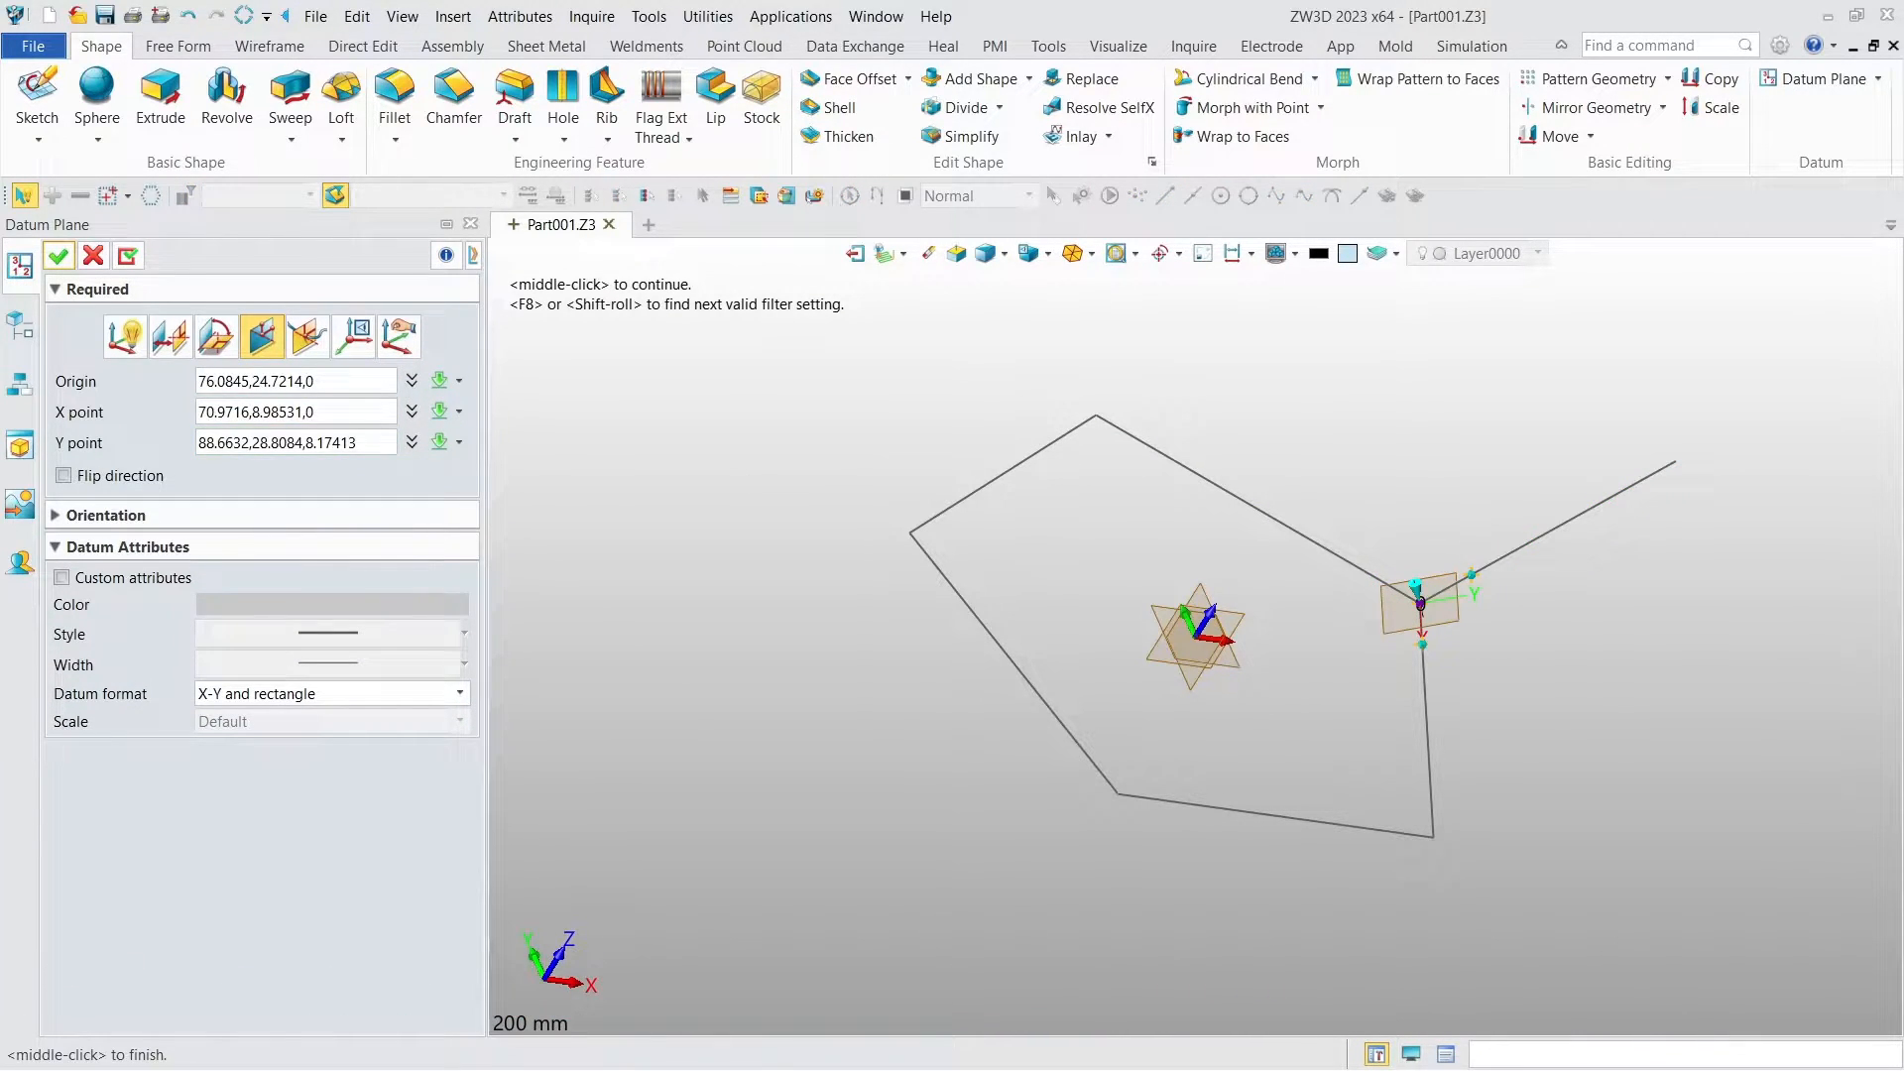
left_click(58, 258)
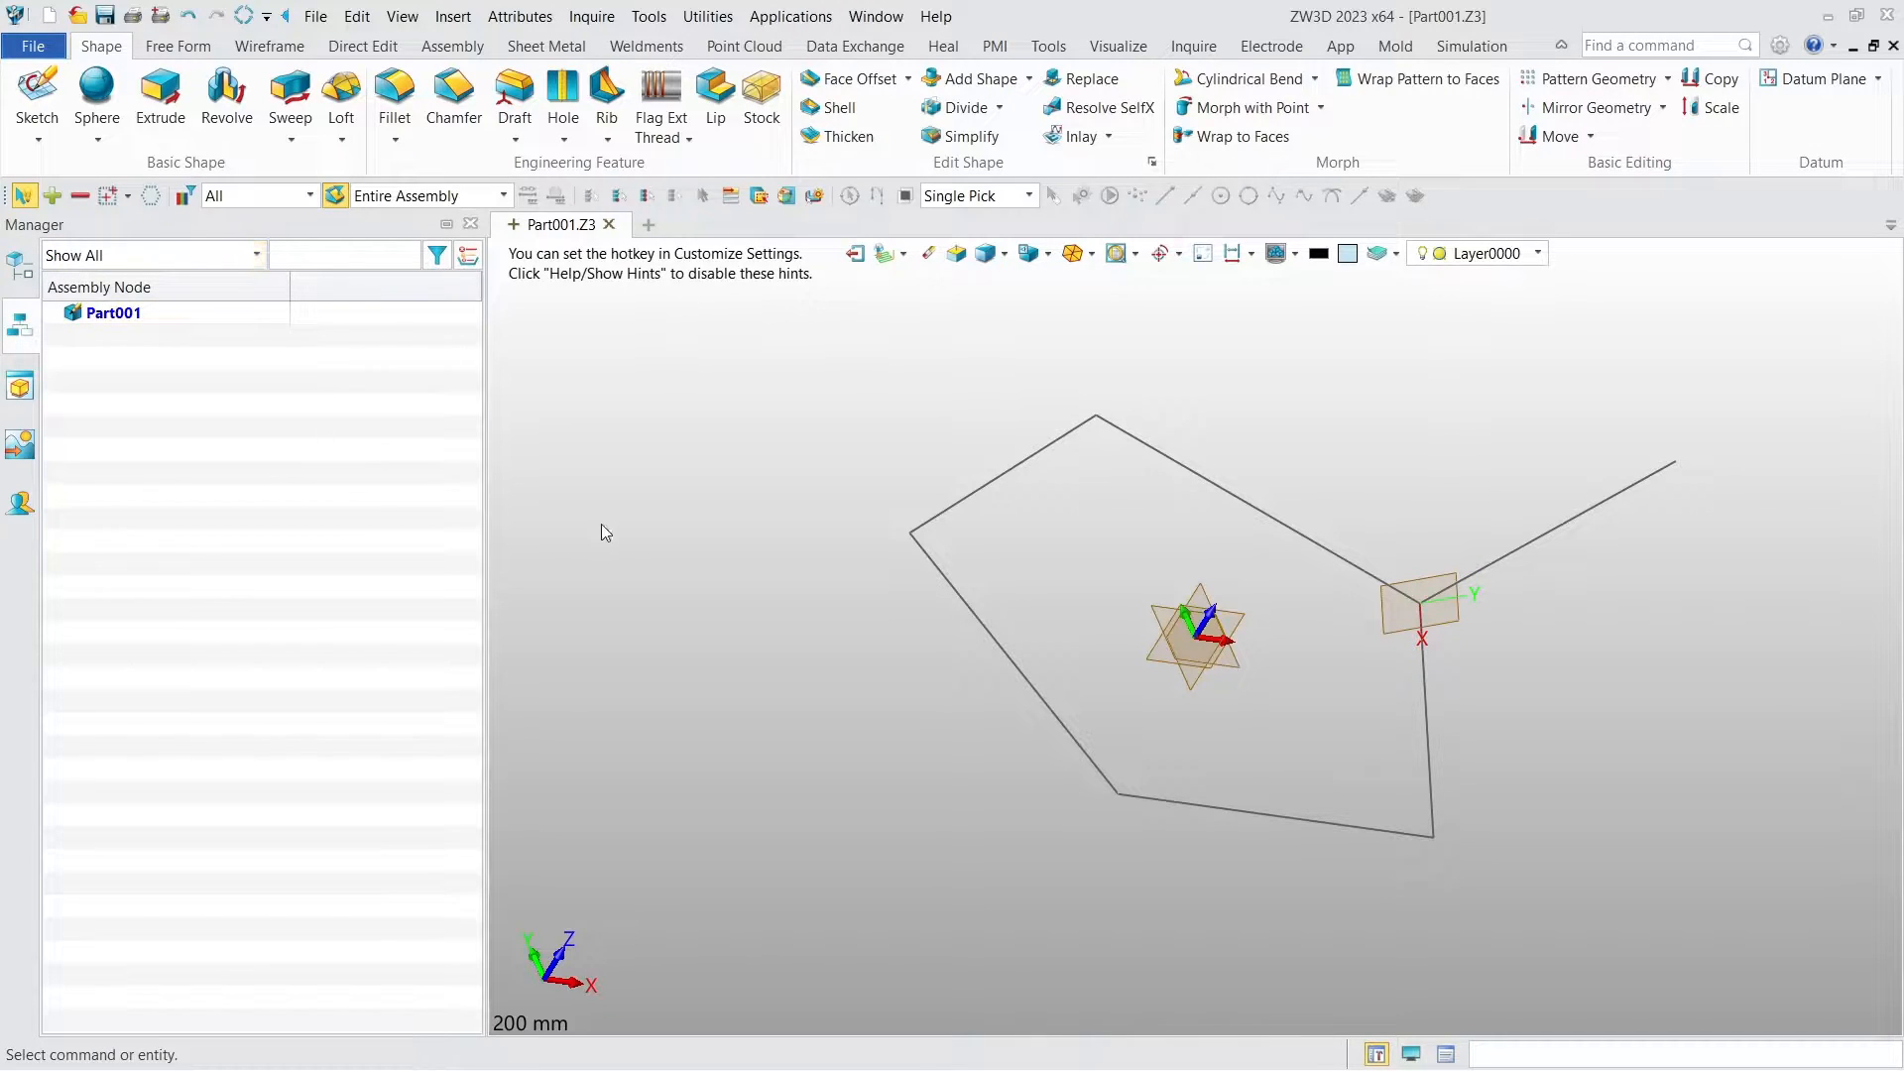
Step: Start a new sketch on the datum plane at the pentagon's corner
mouse_move(628, 508)
right_mouse_down()
mouse_move(744, 459)
mouse_move(803, 553)
mouse_move(808, 608)
mouse_move(785, 643)
mouse_move(870, 566)
right_mouse_up()
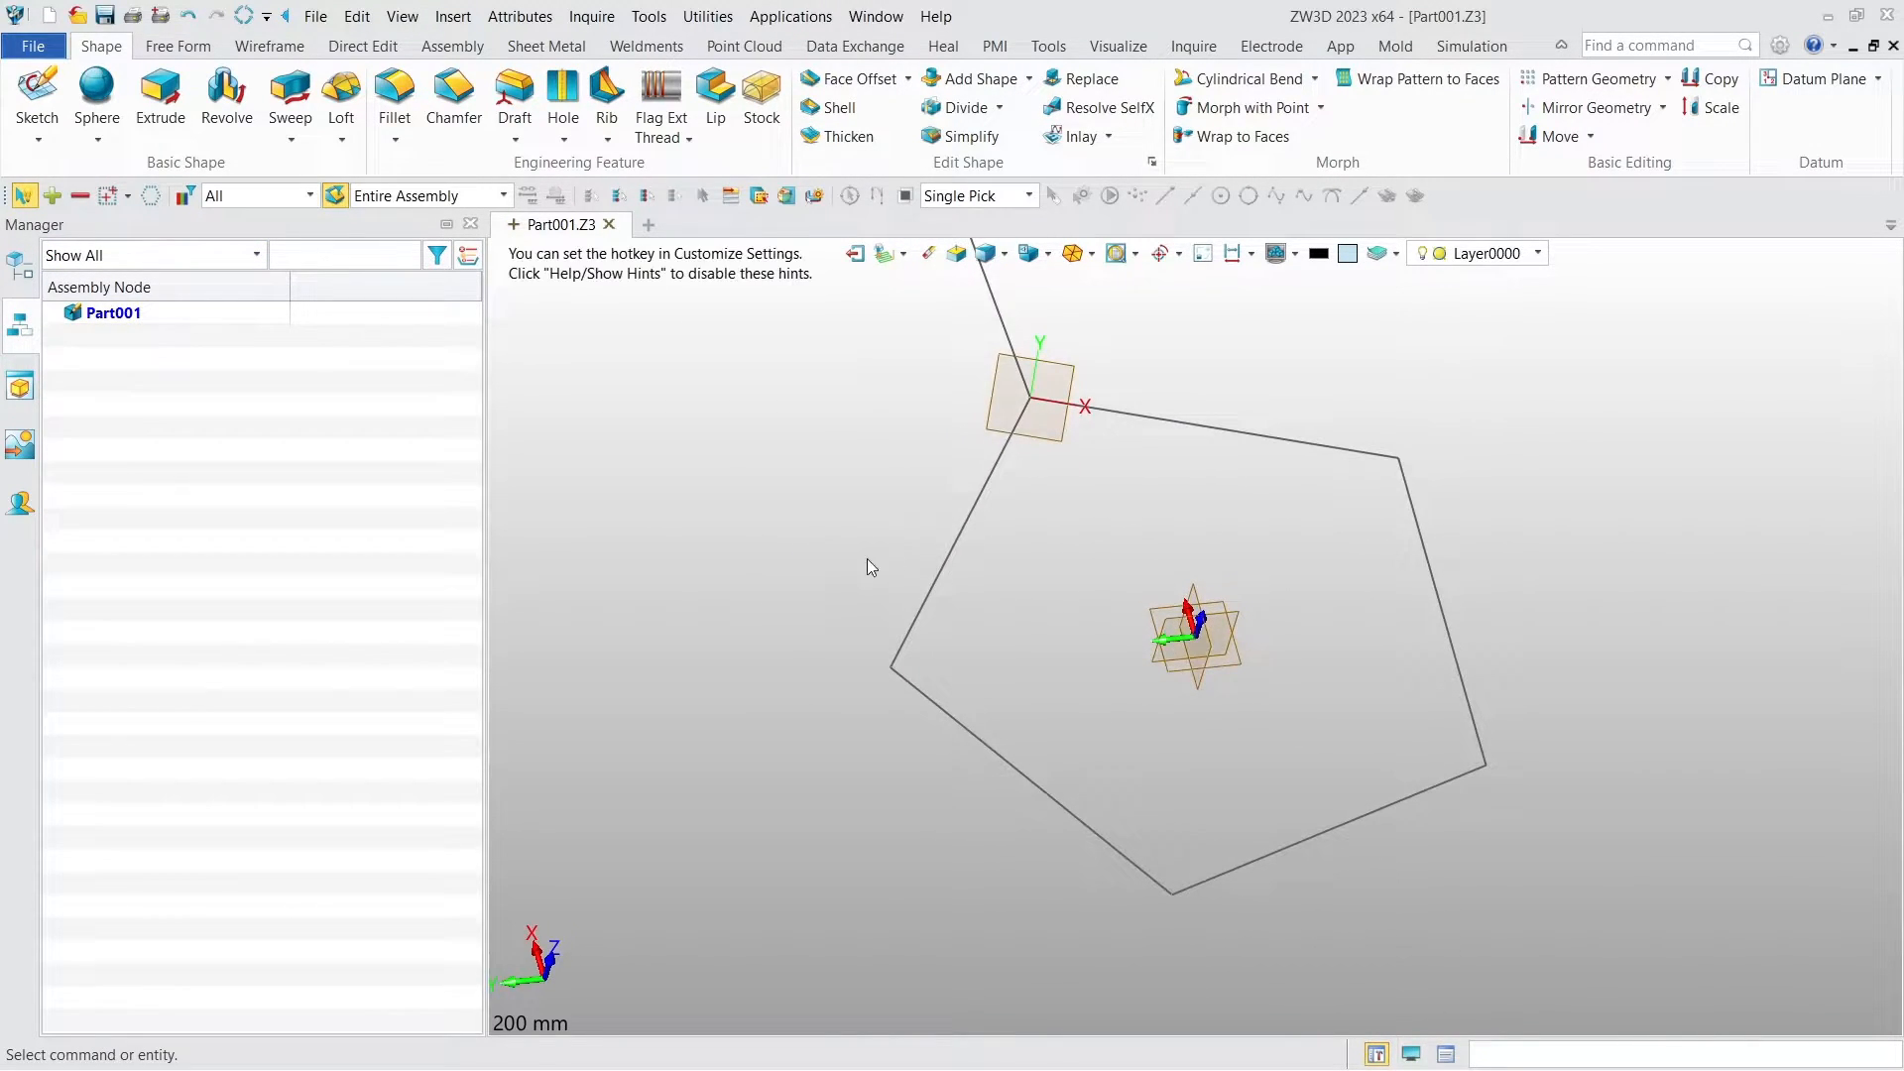
right_click(1046, 430)
left_click(1013, 442)
left_click(1016, 439)
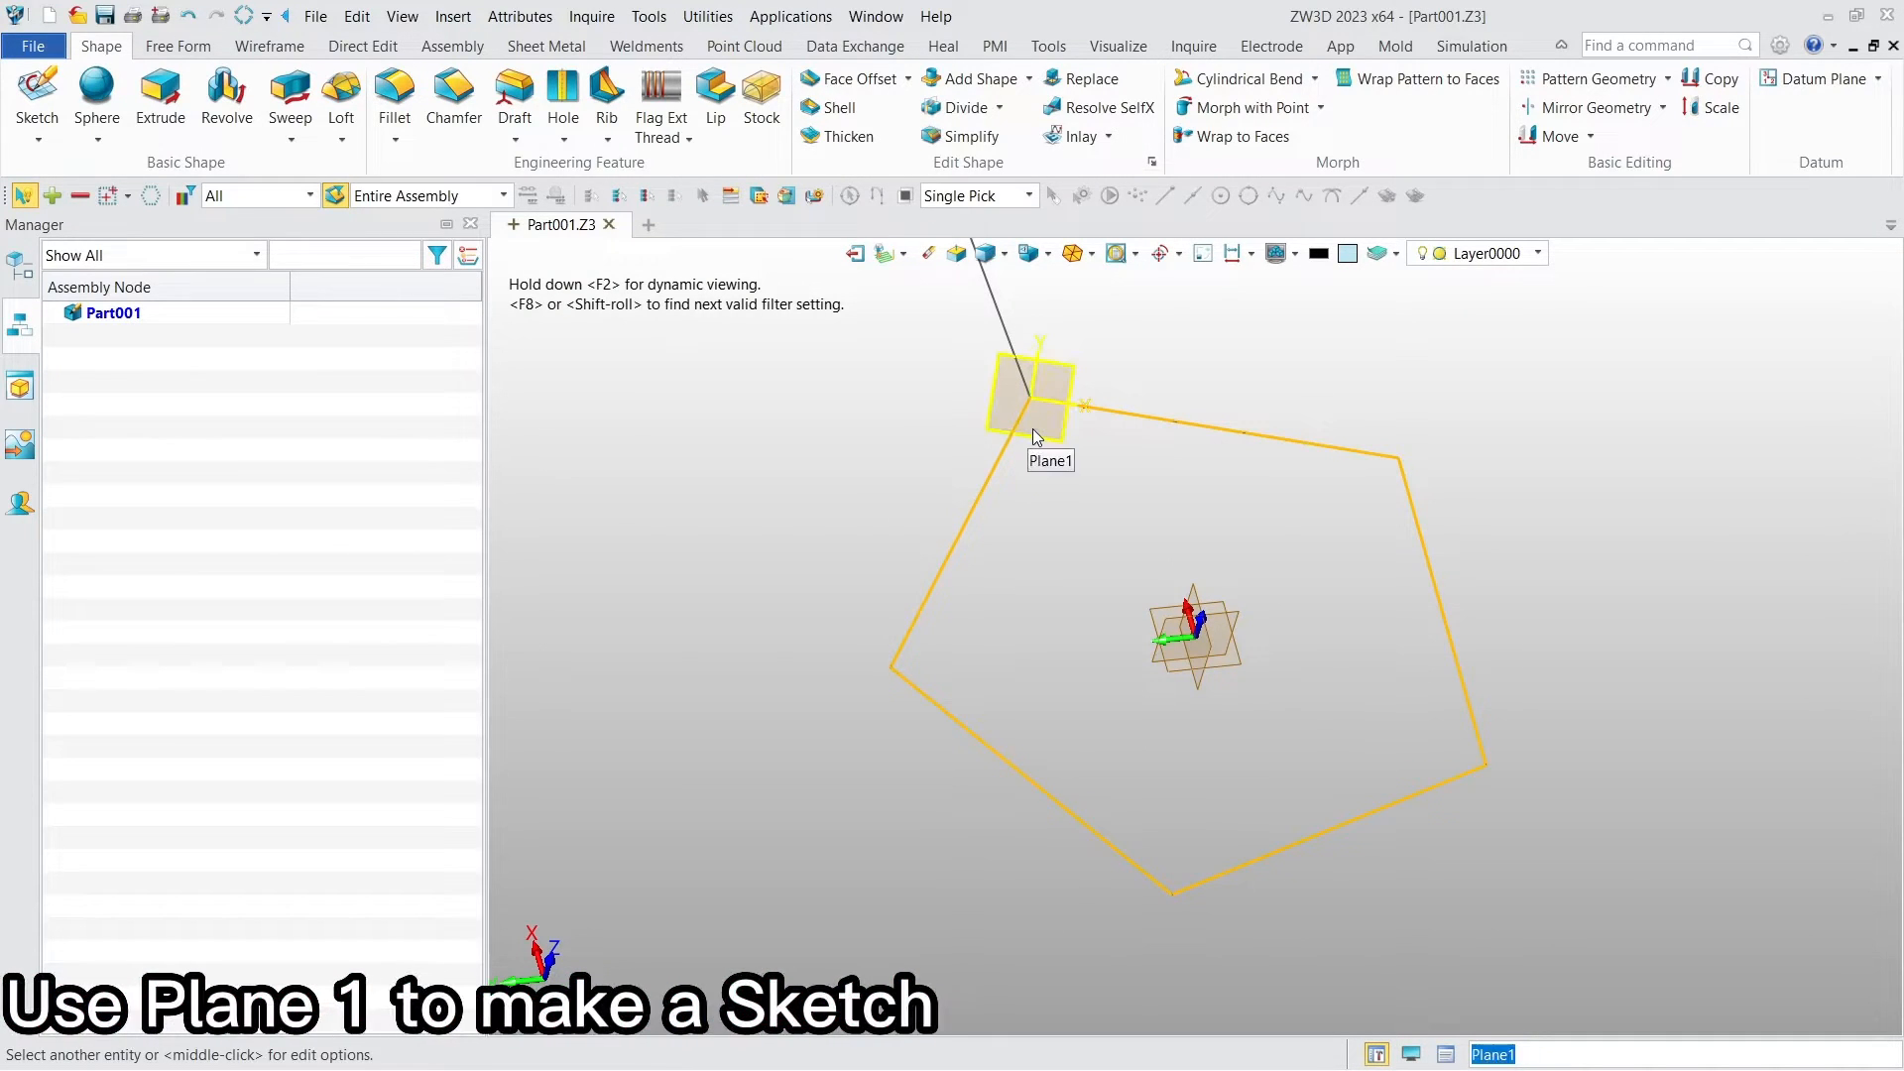
right_click(1032, 428)
left_click(1176, 367)
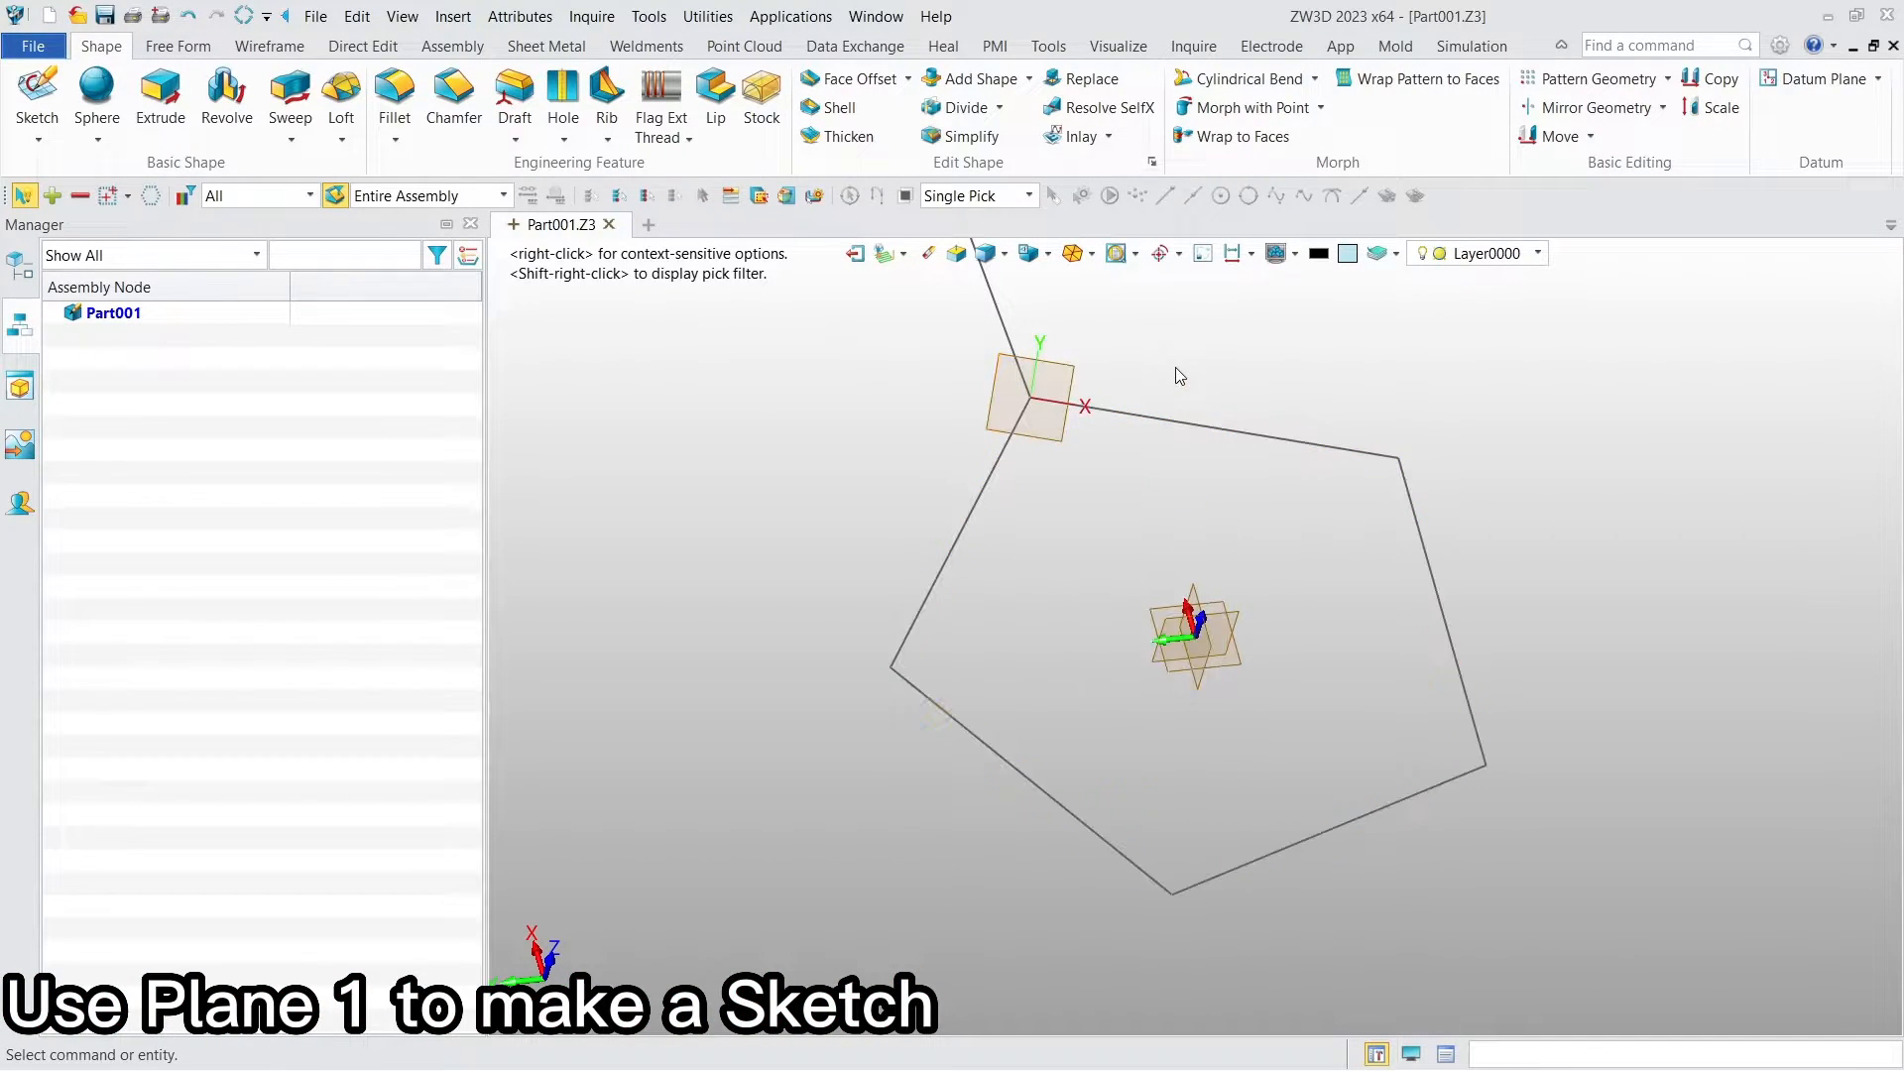
right_click(1051, 429)
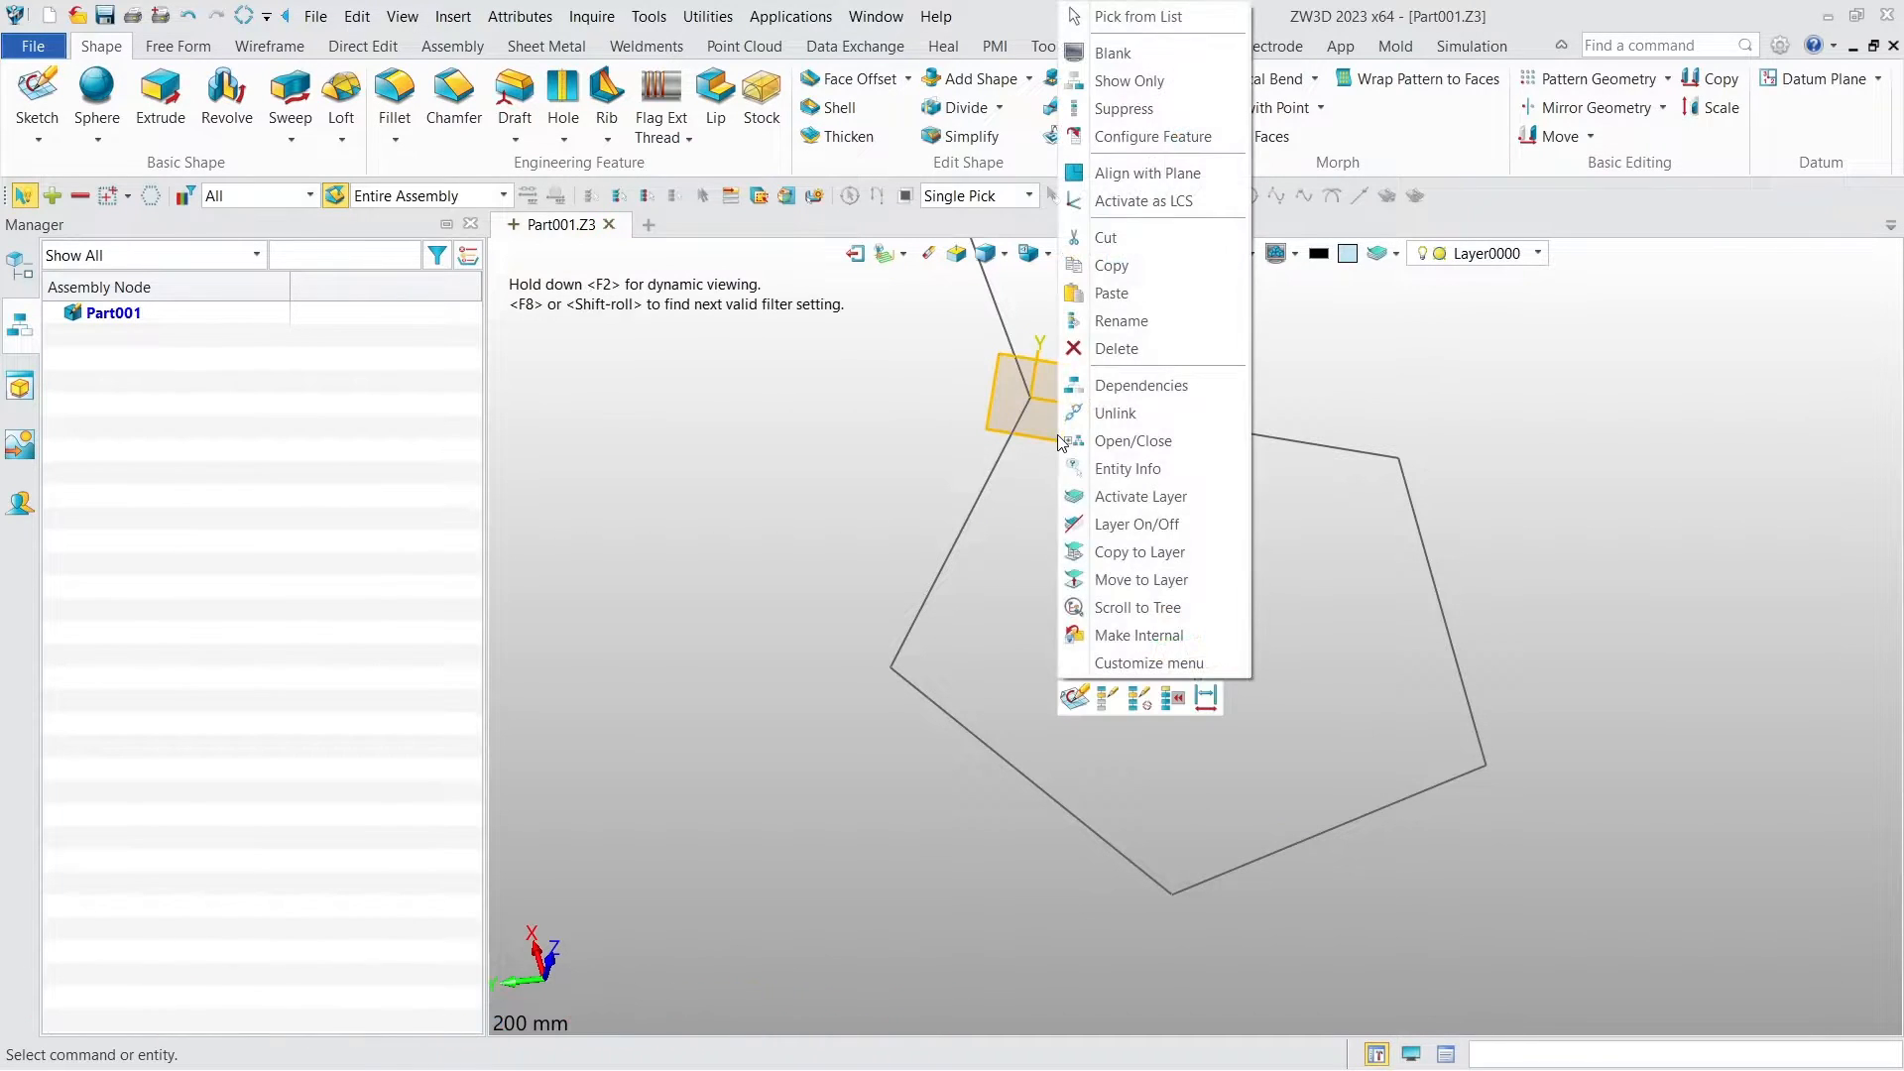
left_click(1071, 699)
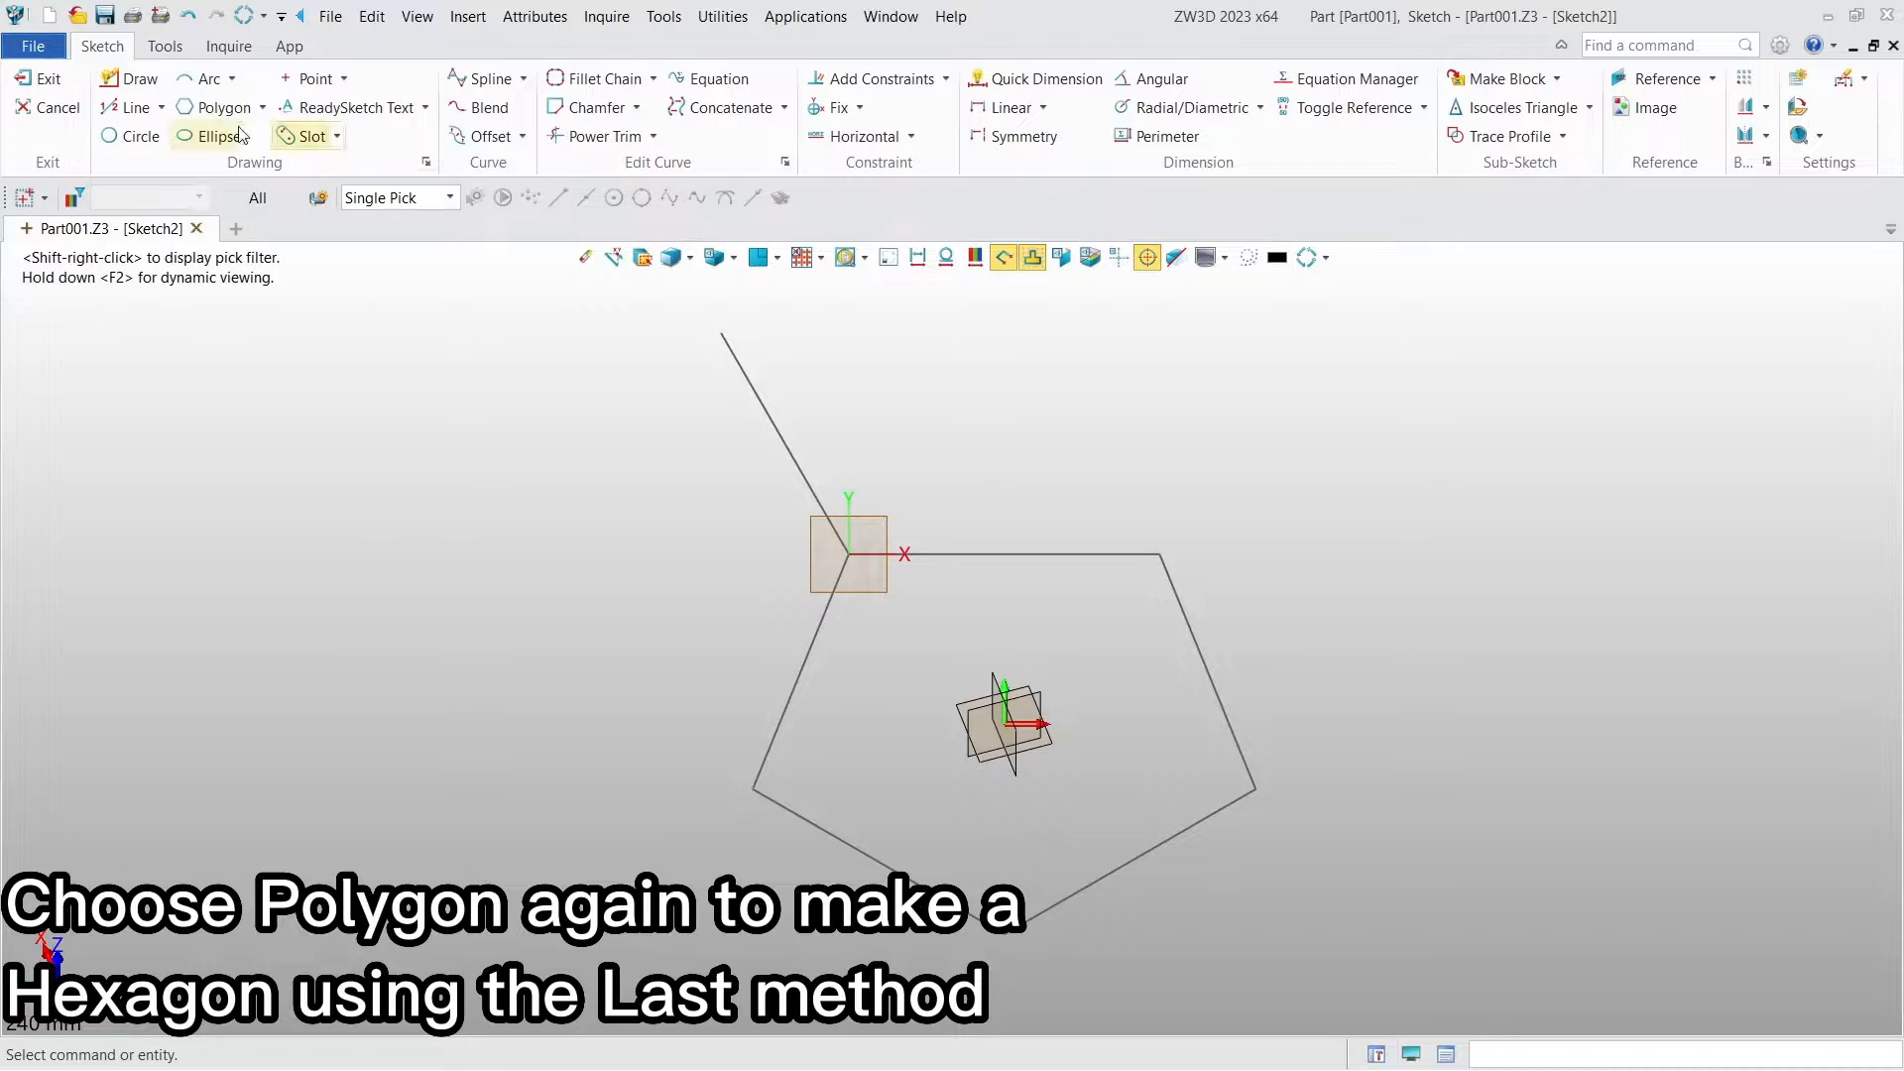
Step: Draw a 6-sided polygon using the pentagon edge at the datum plane's origin as its first side, picking the edge's two endpoints as corner and boundary
left_click(217, 107)
left_click(1845, 371)
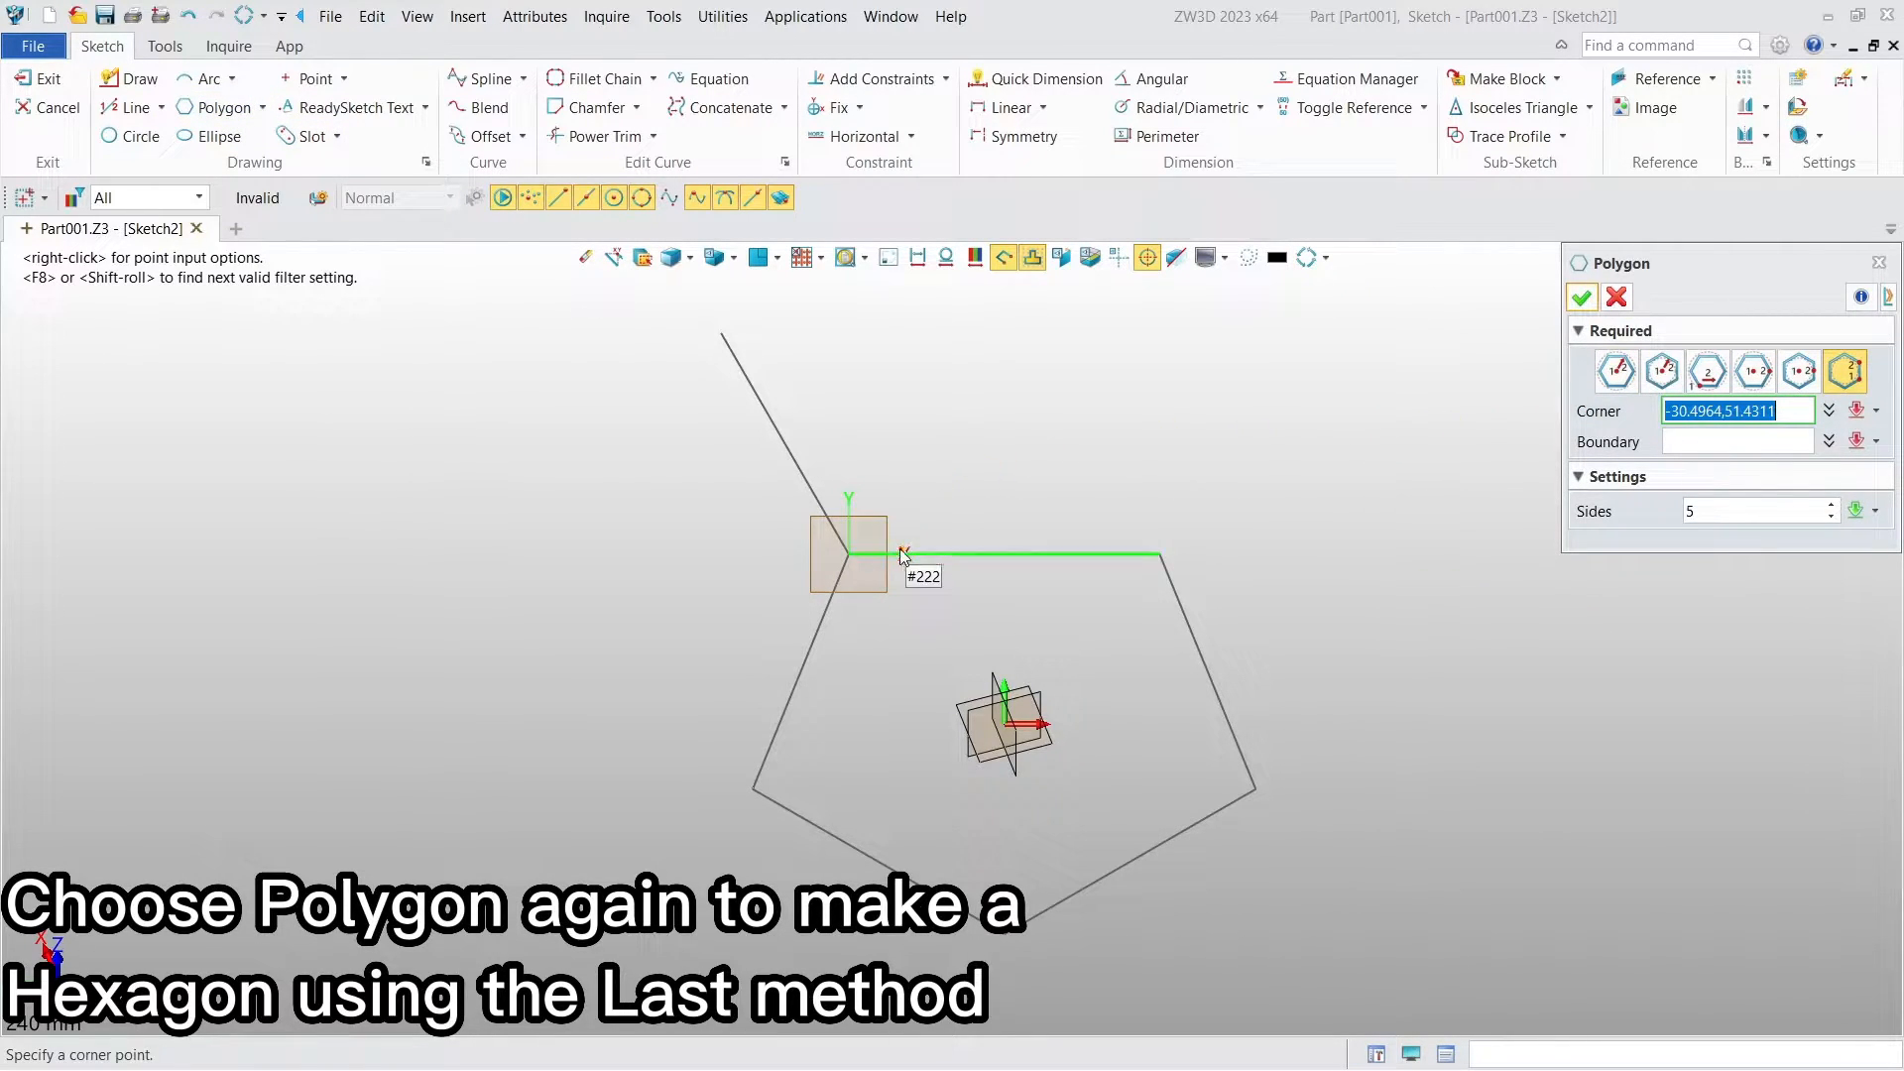
left_click(1775, 511)
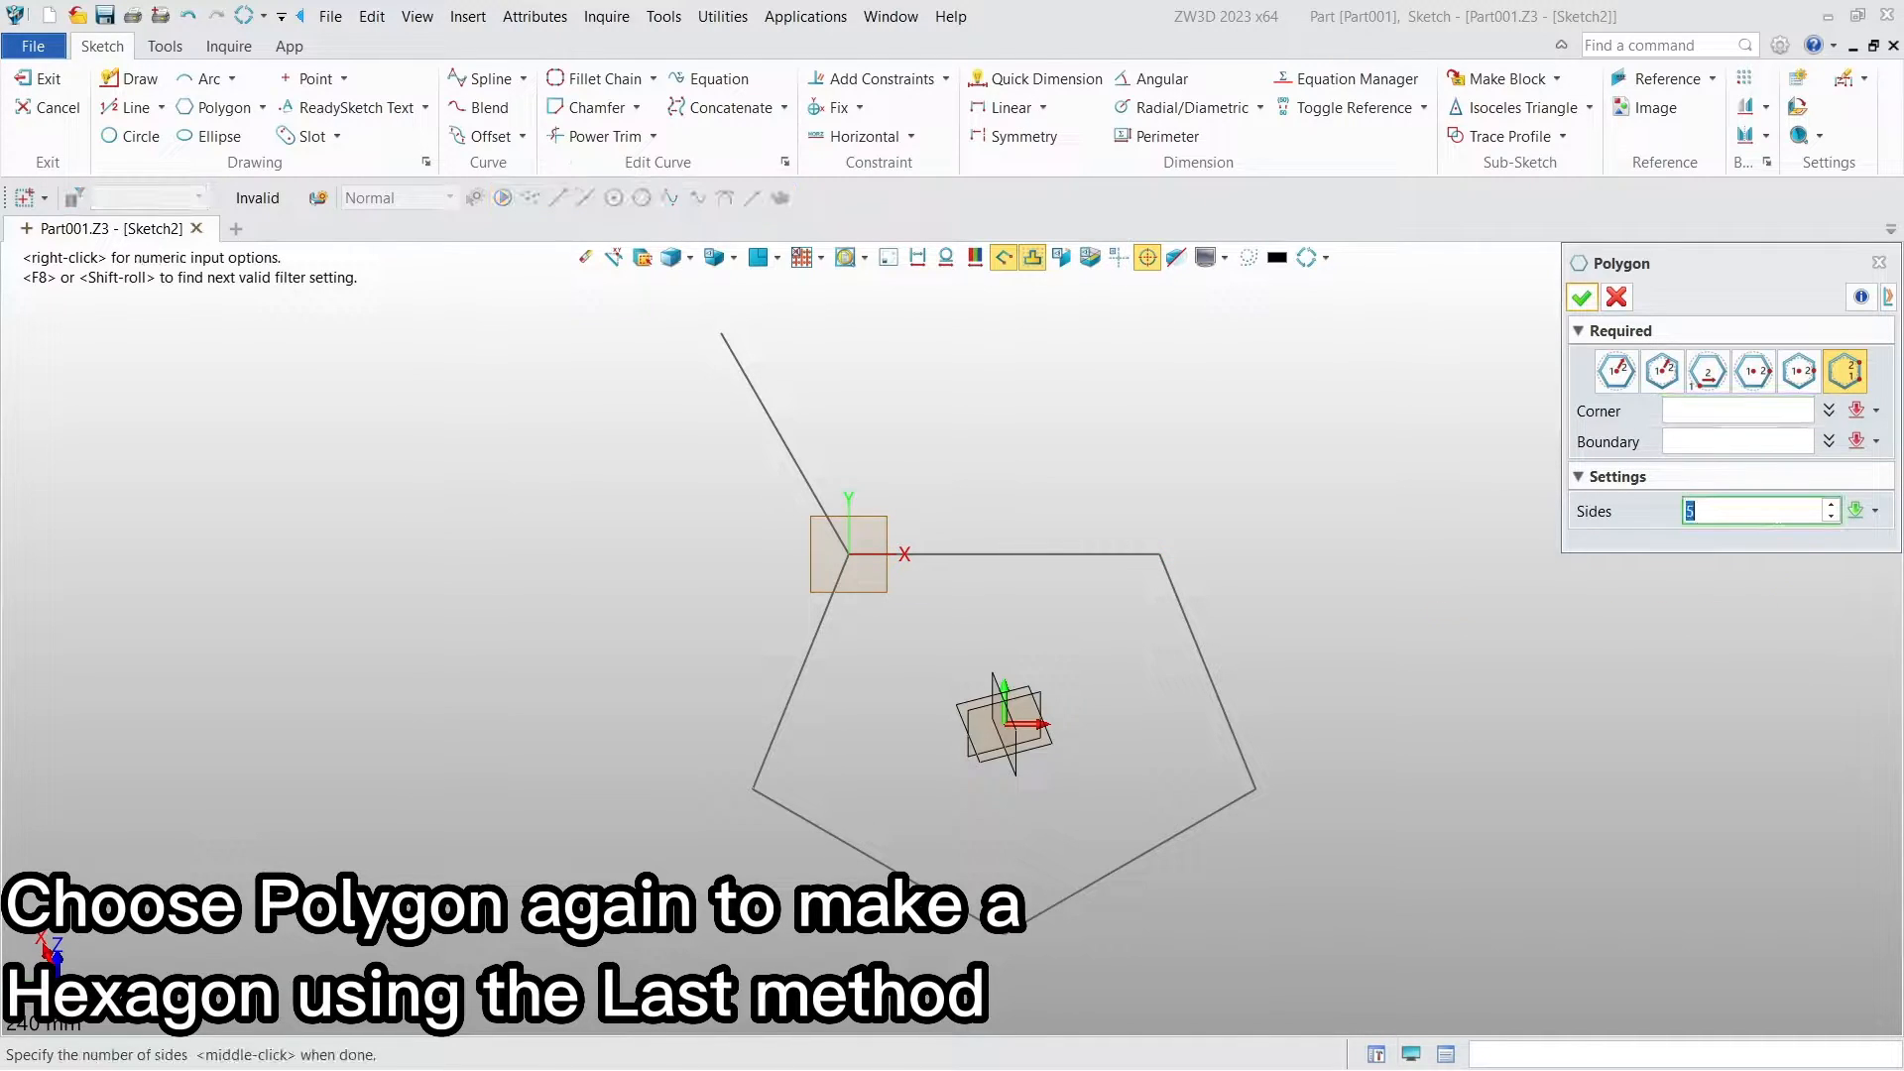
key("Return")
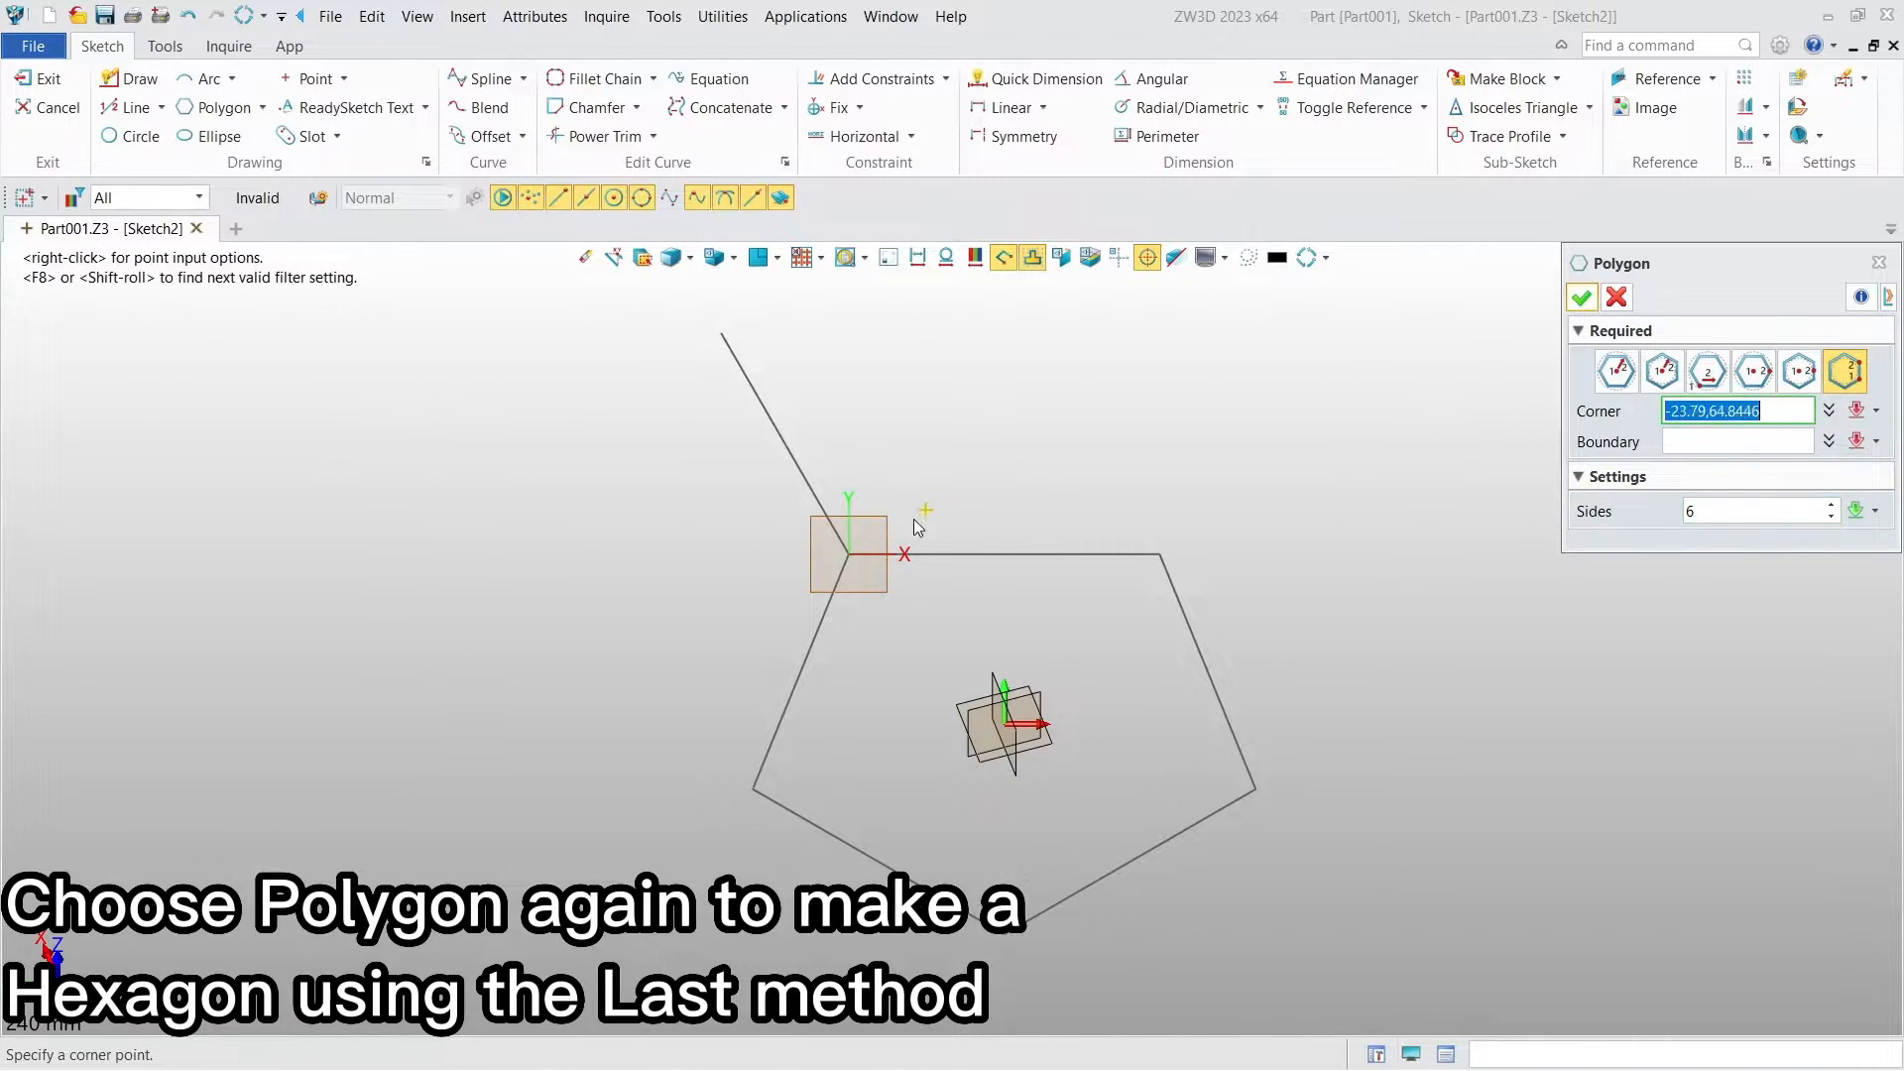
left_click(849, 556)
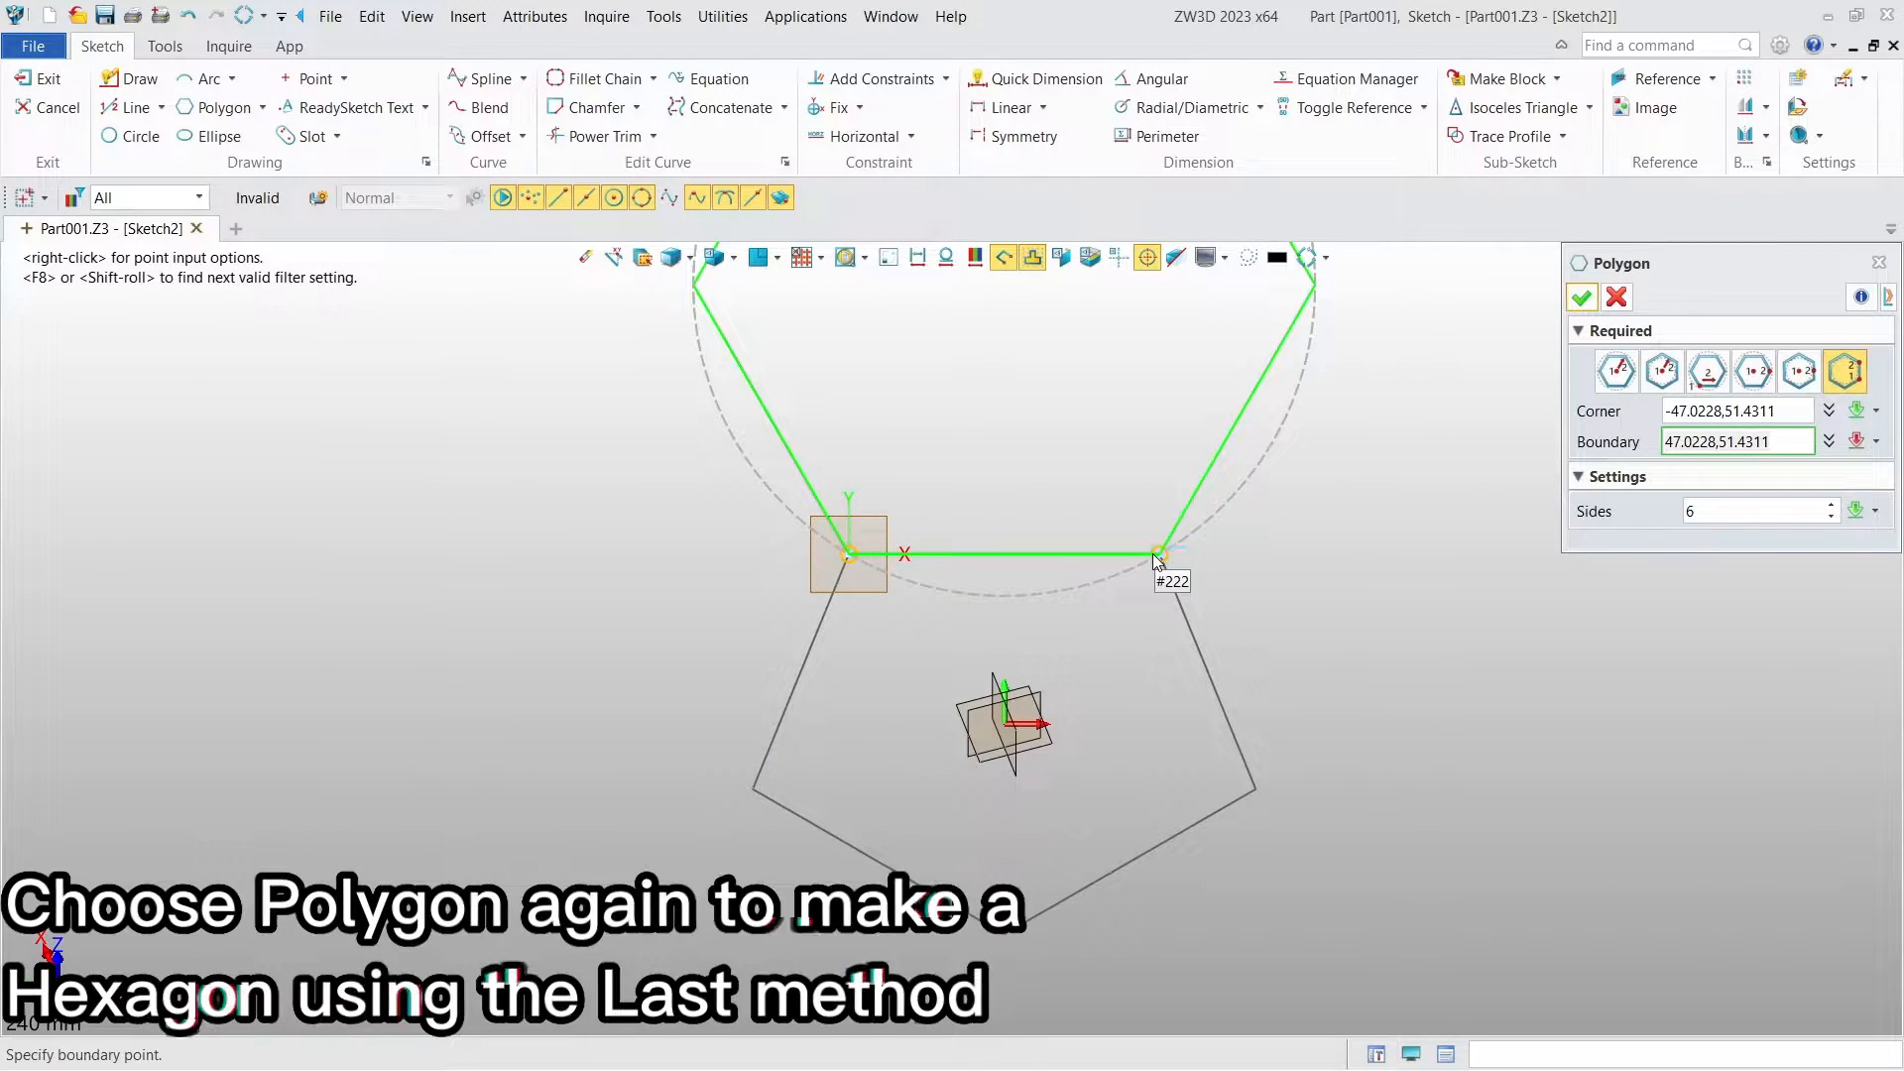
left_click(1155, 556)
left_click(1583, 299)
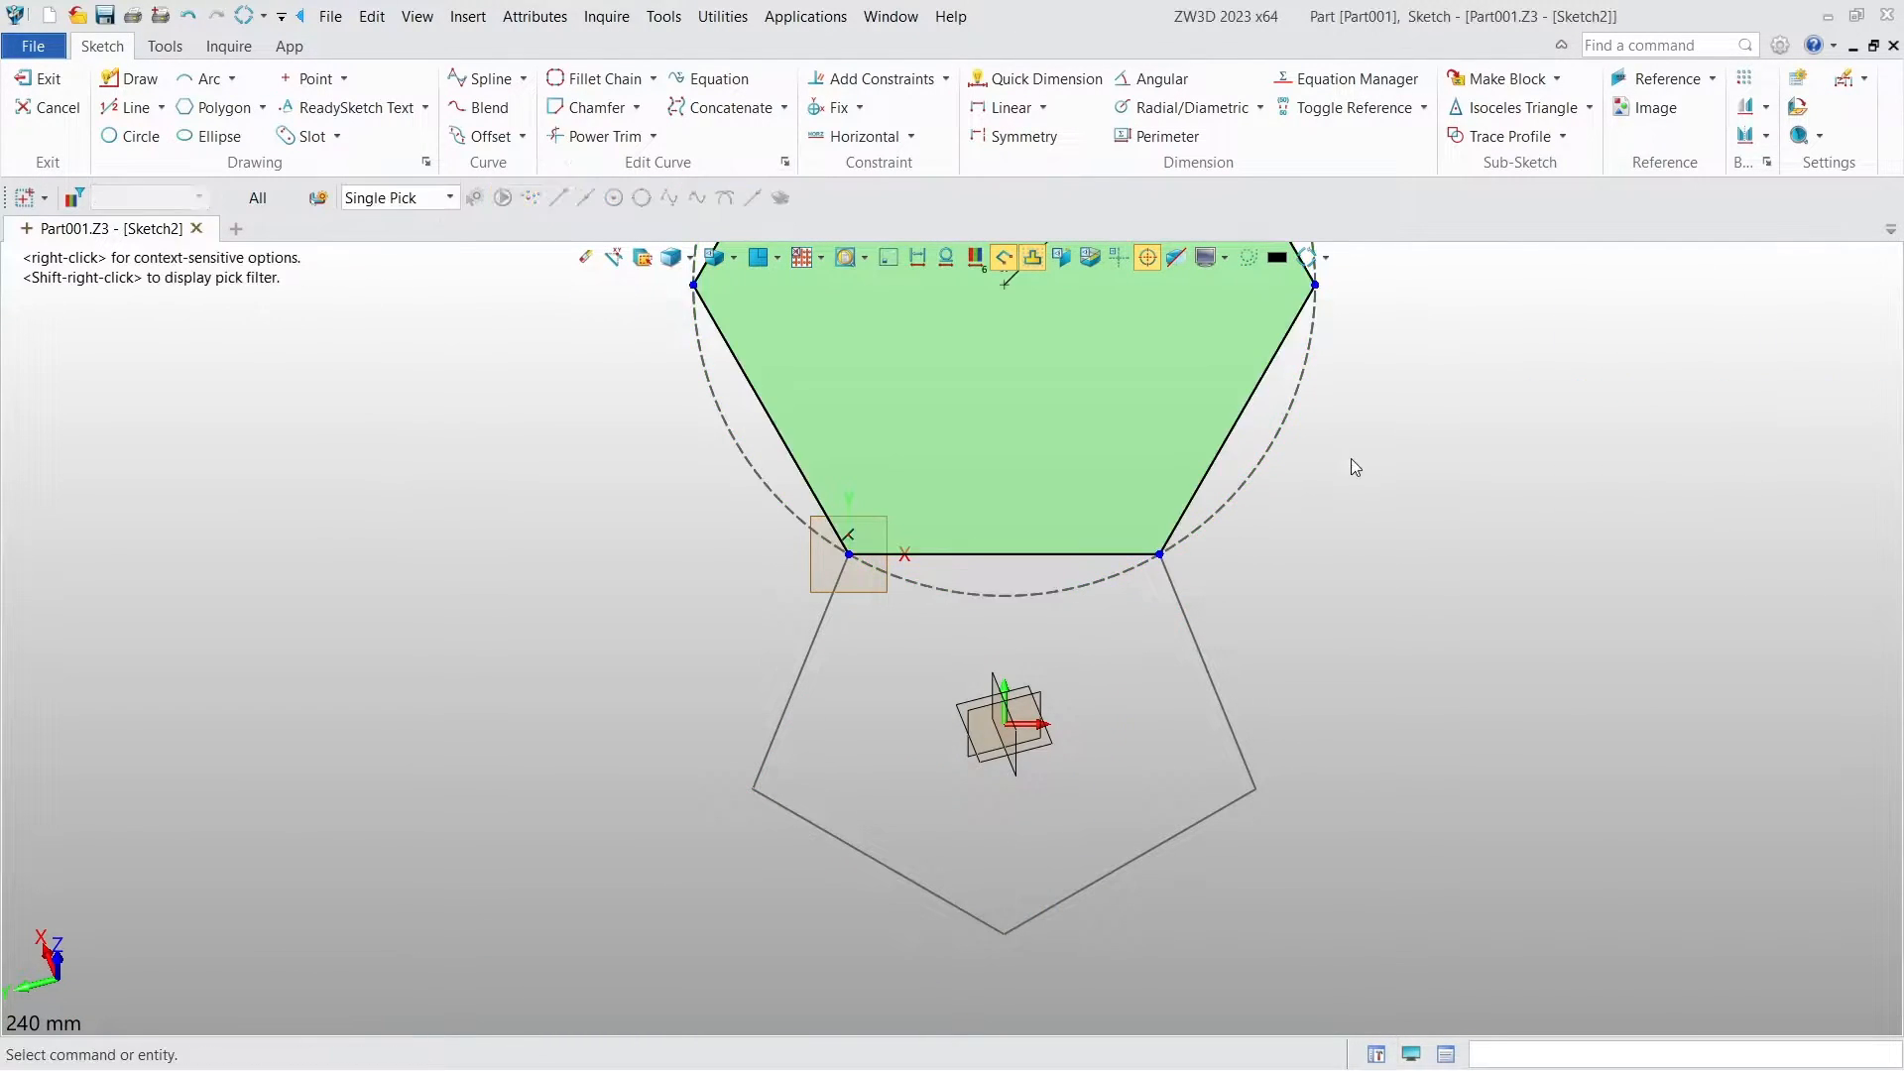
Step: Finish the hexagon sketch and start a new 3D sketch in the part
scroll(1364, 455, "down", 5)
scroll(1181, 343, "up", 3)
left_click(39, 78)
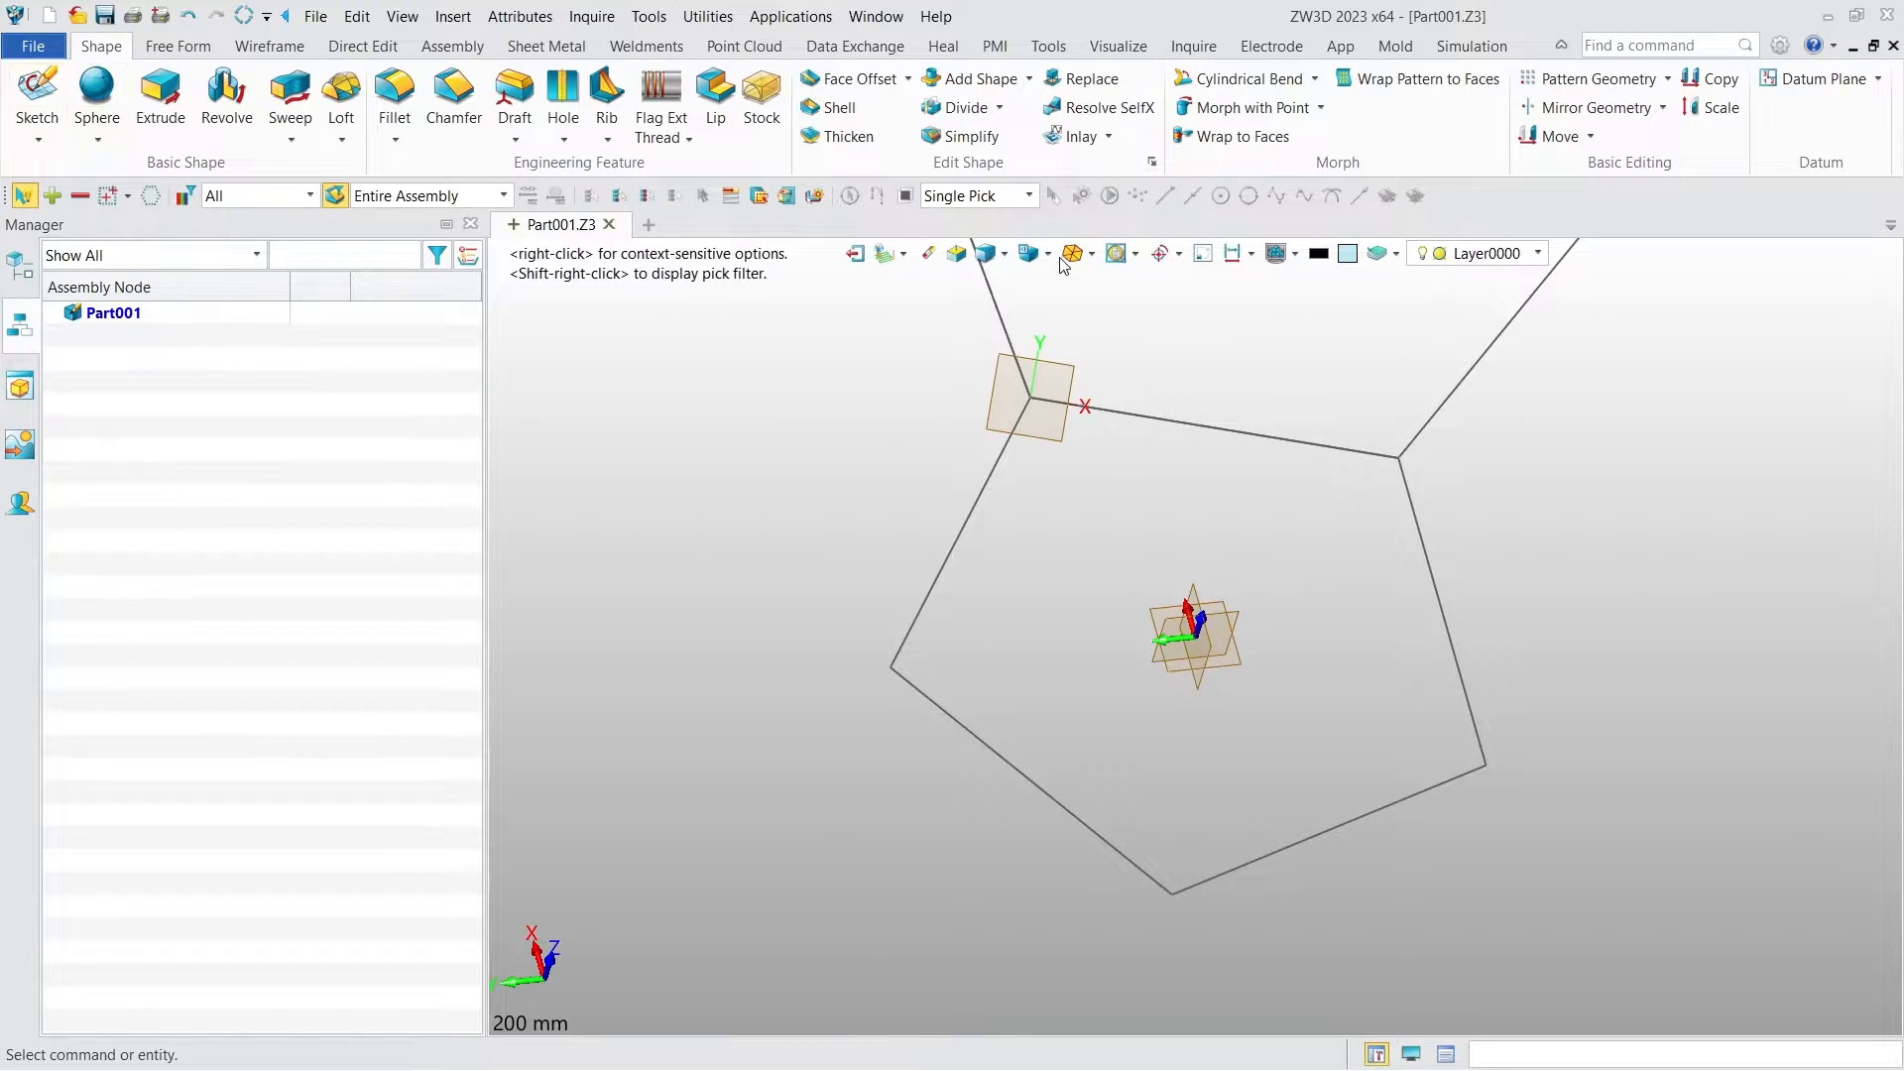
left_click(1069, 254)
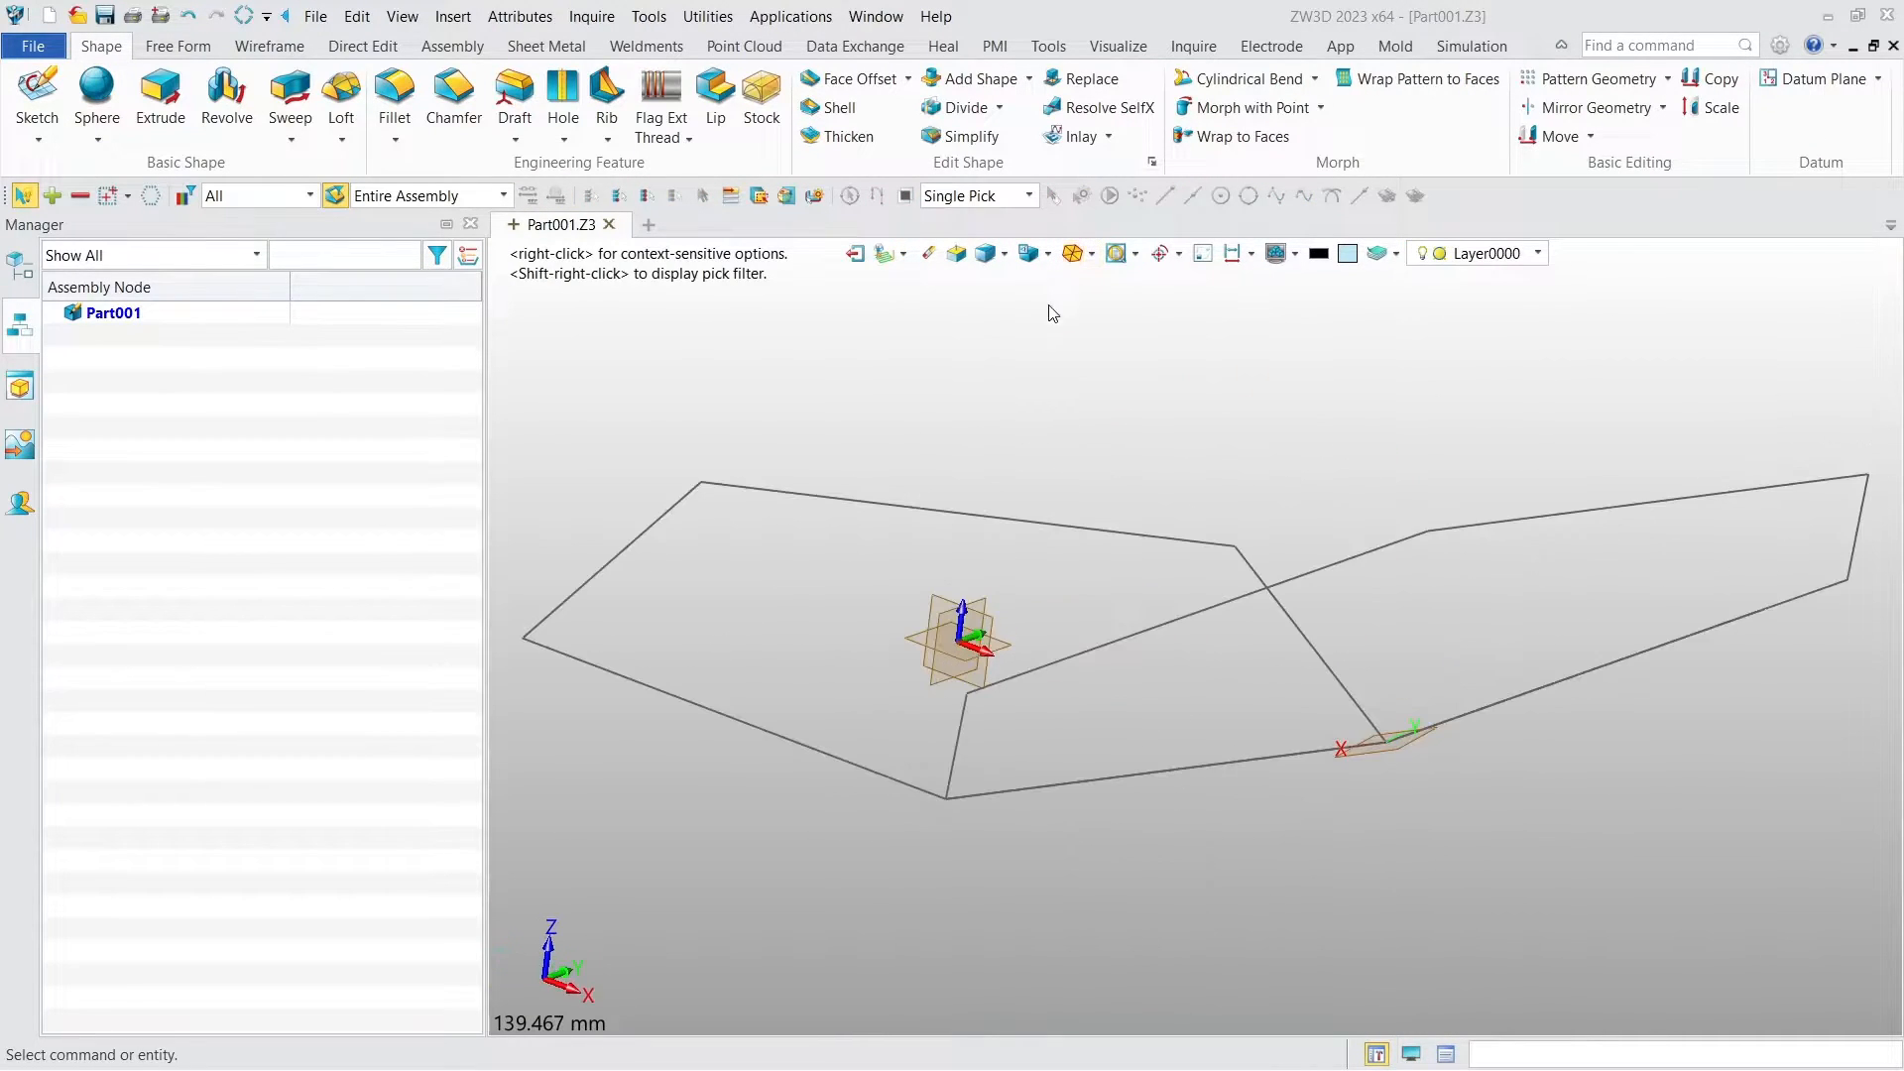
right_click(885, 398)
left_click(954, 591)
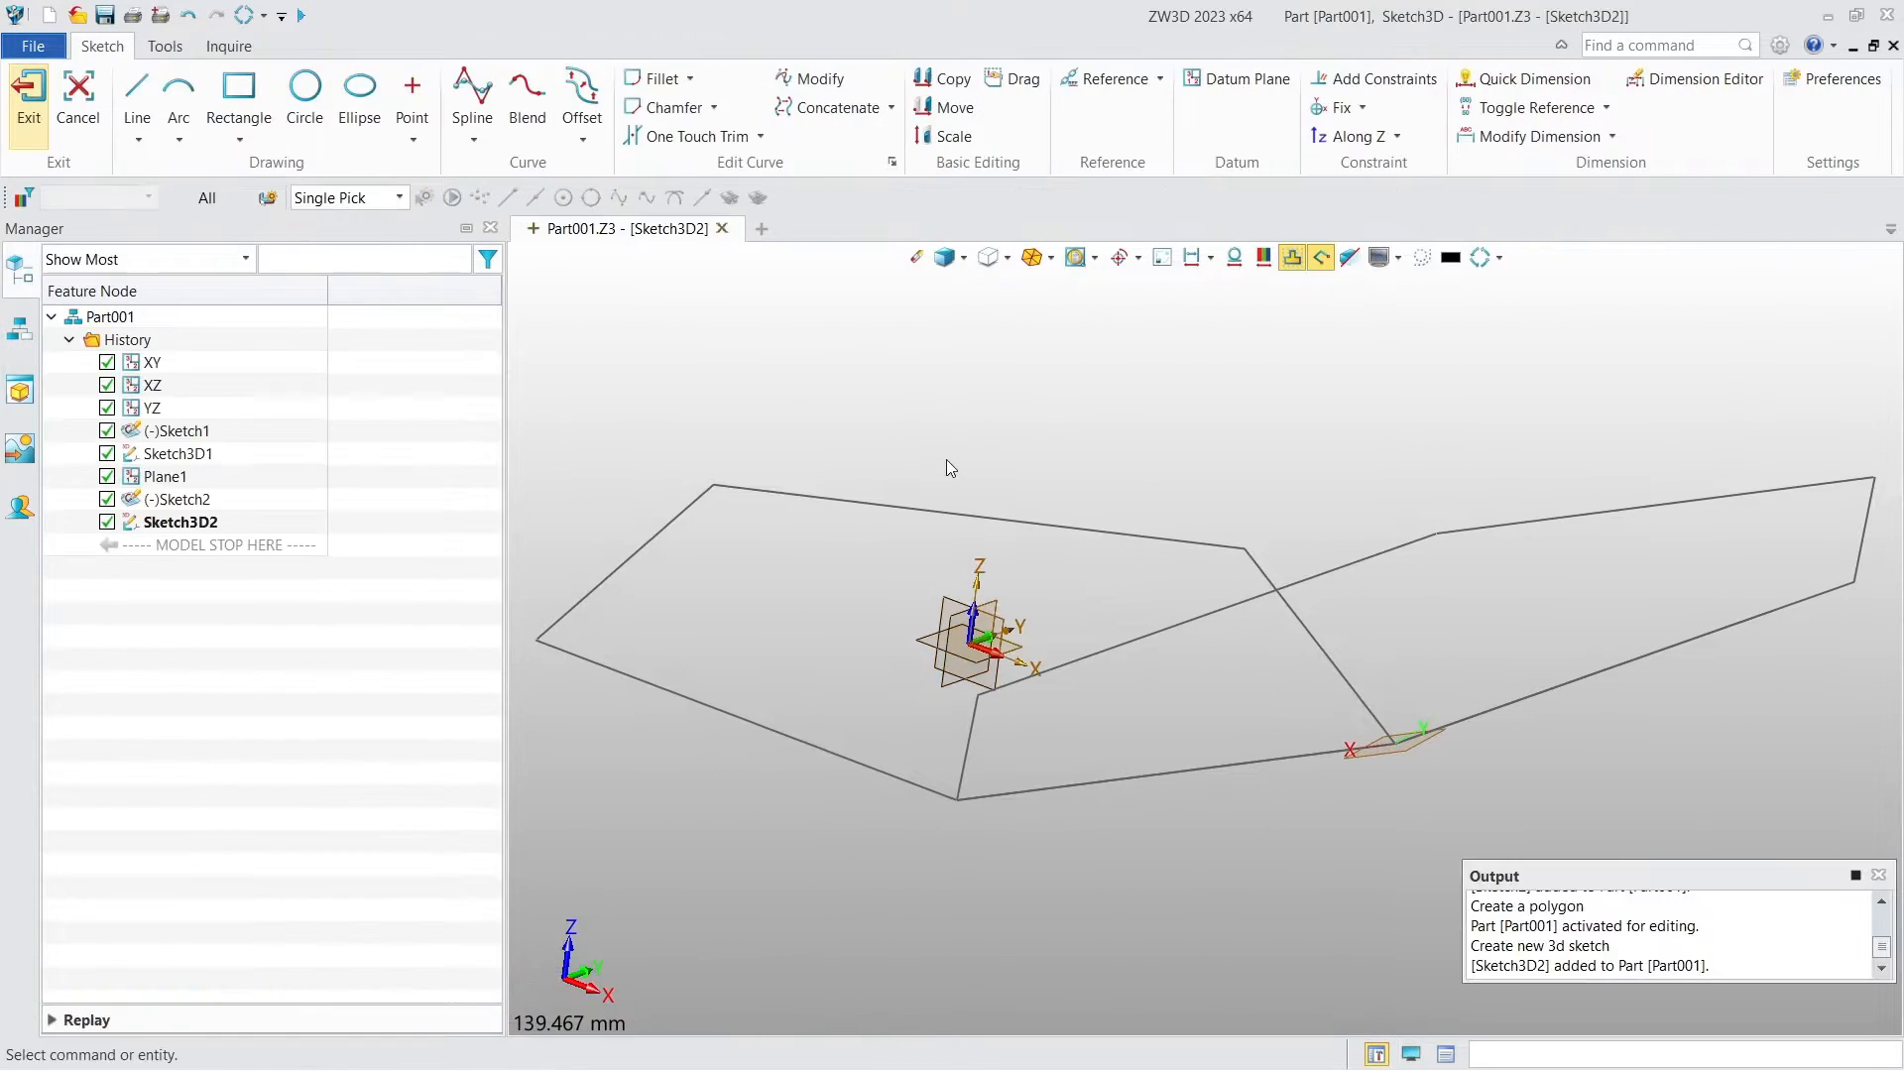
Step: Draw a diagonal across the hexagon from the shared edge's corner away from the datum plane to the opposite corner
mouse_move(1033, 435)
middle_mouse_down()
mouse_move(1145, 472)
mouse_move(1210, 425)
middle_mouse_up()
left_click(137, 94)
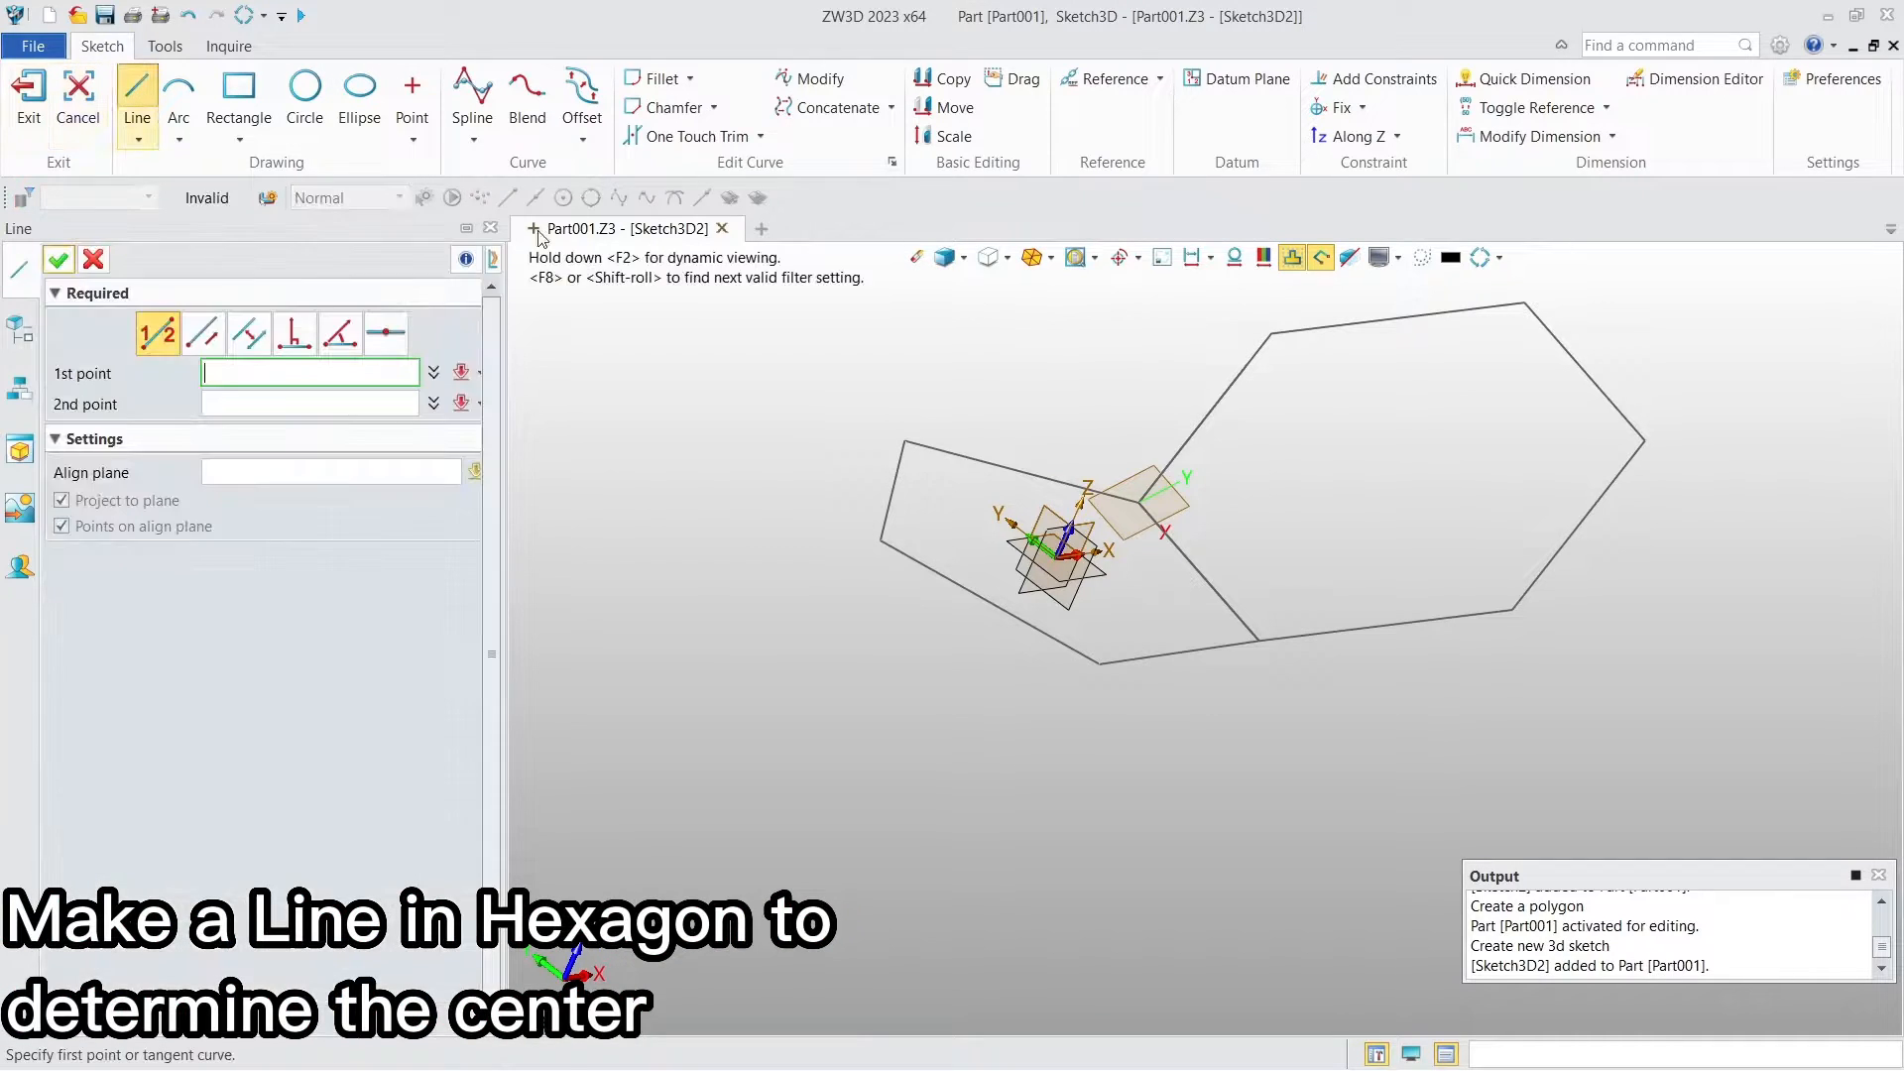
left_click(1526, 305)
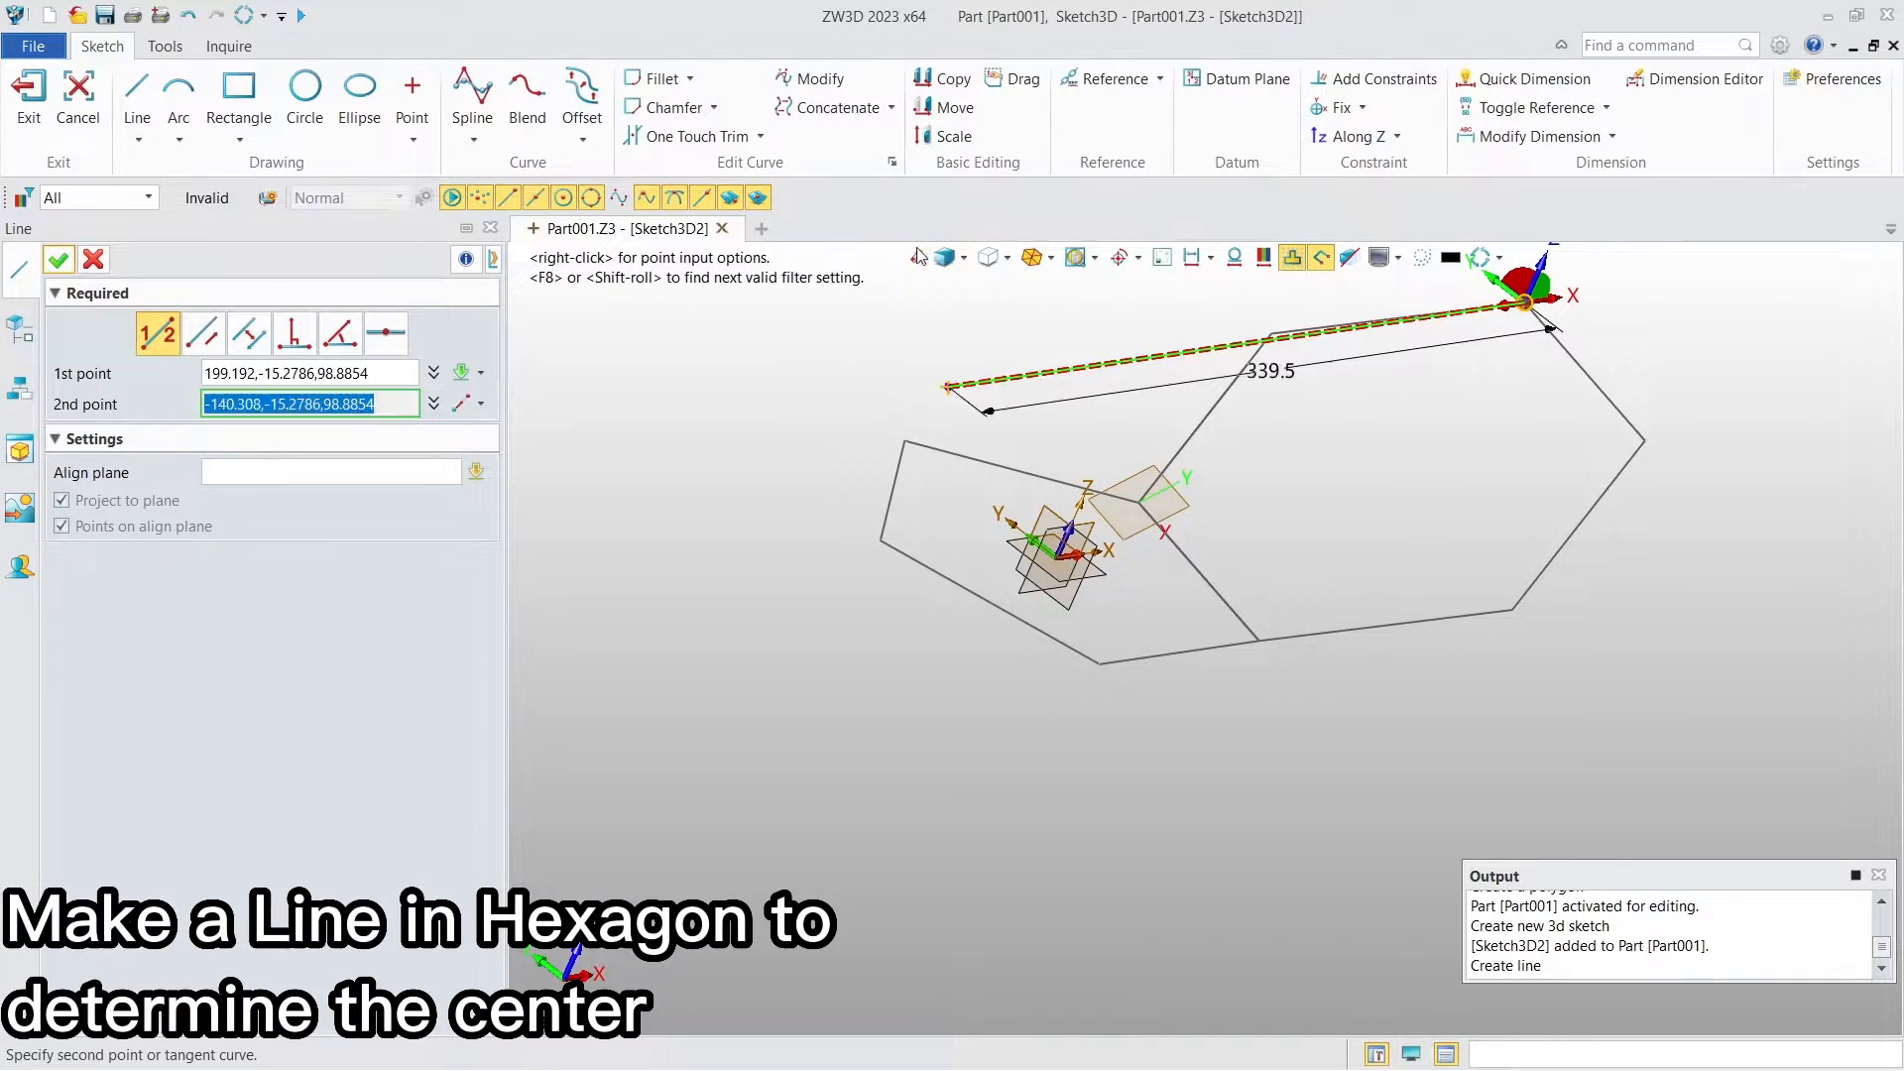
left_click(1259, 639)
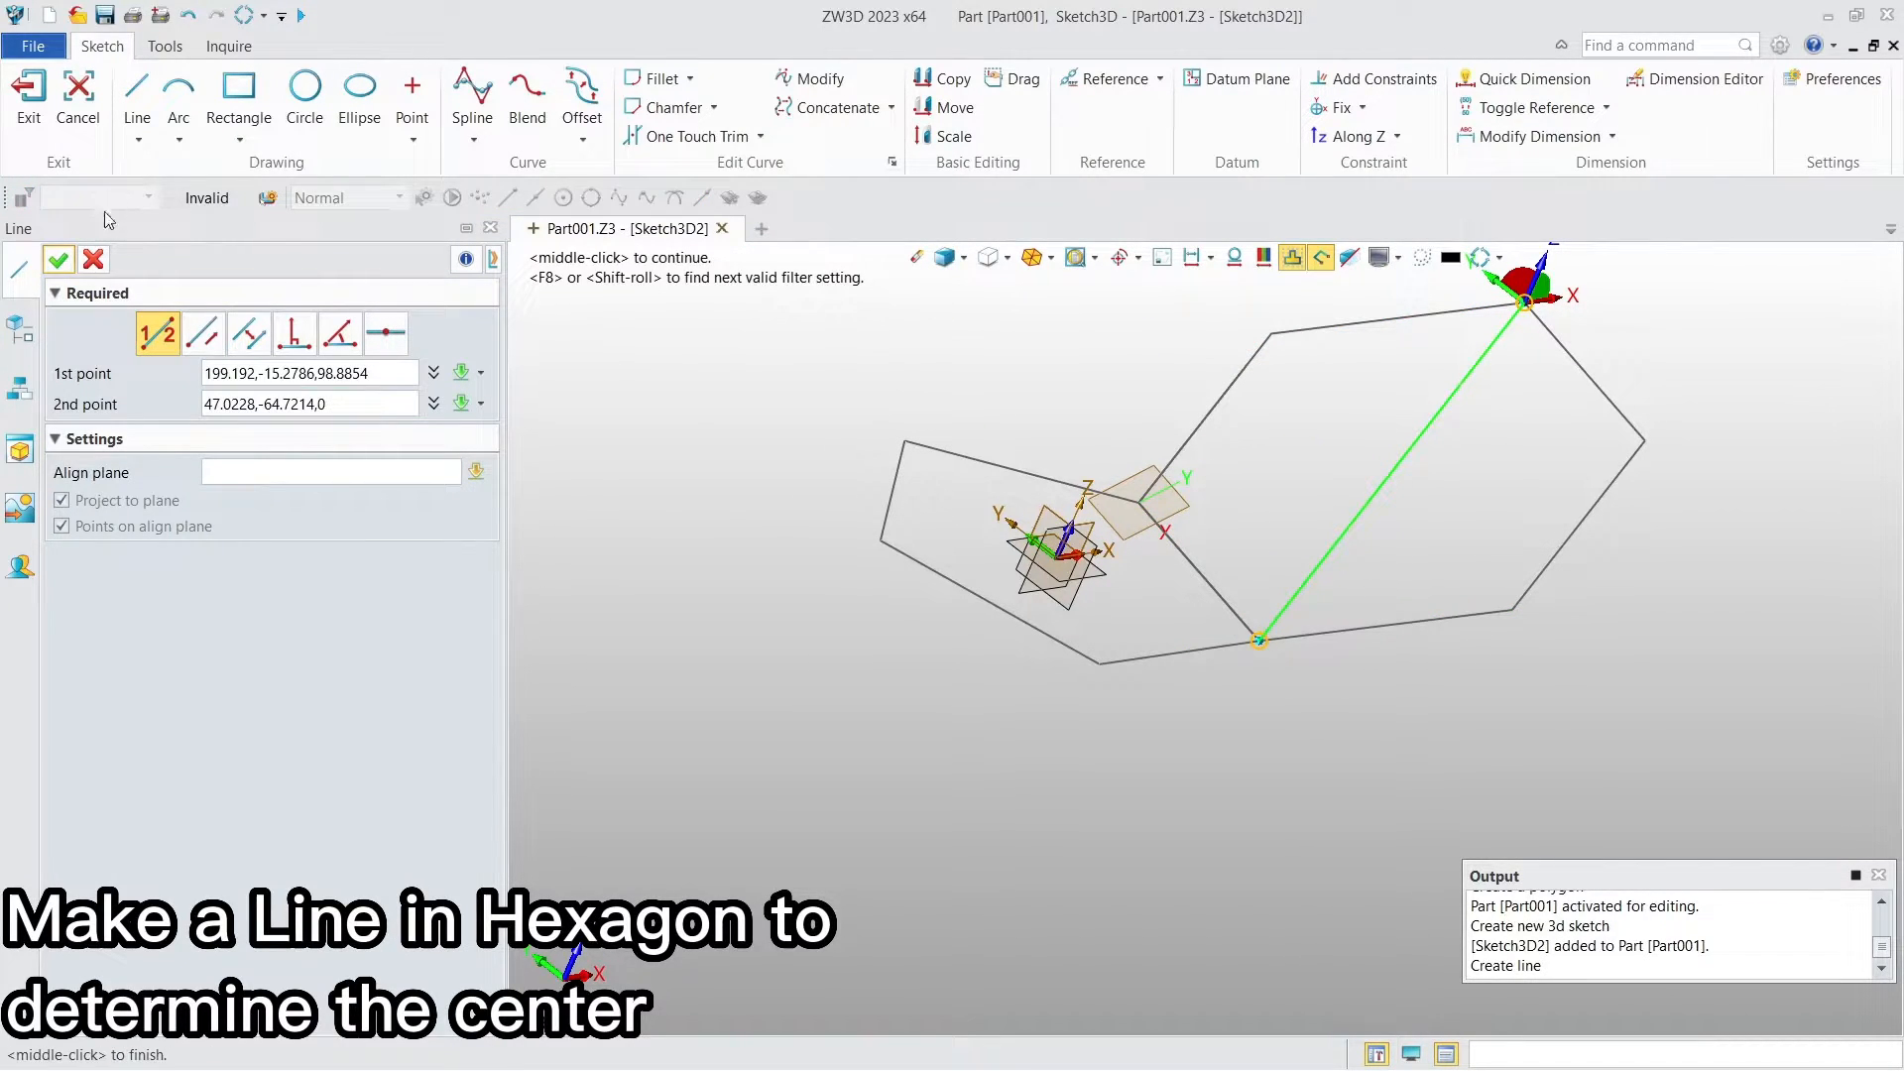
left_click(57, 262)
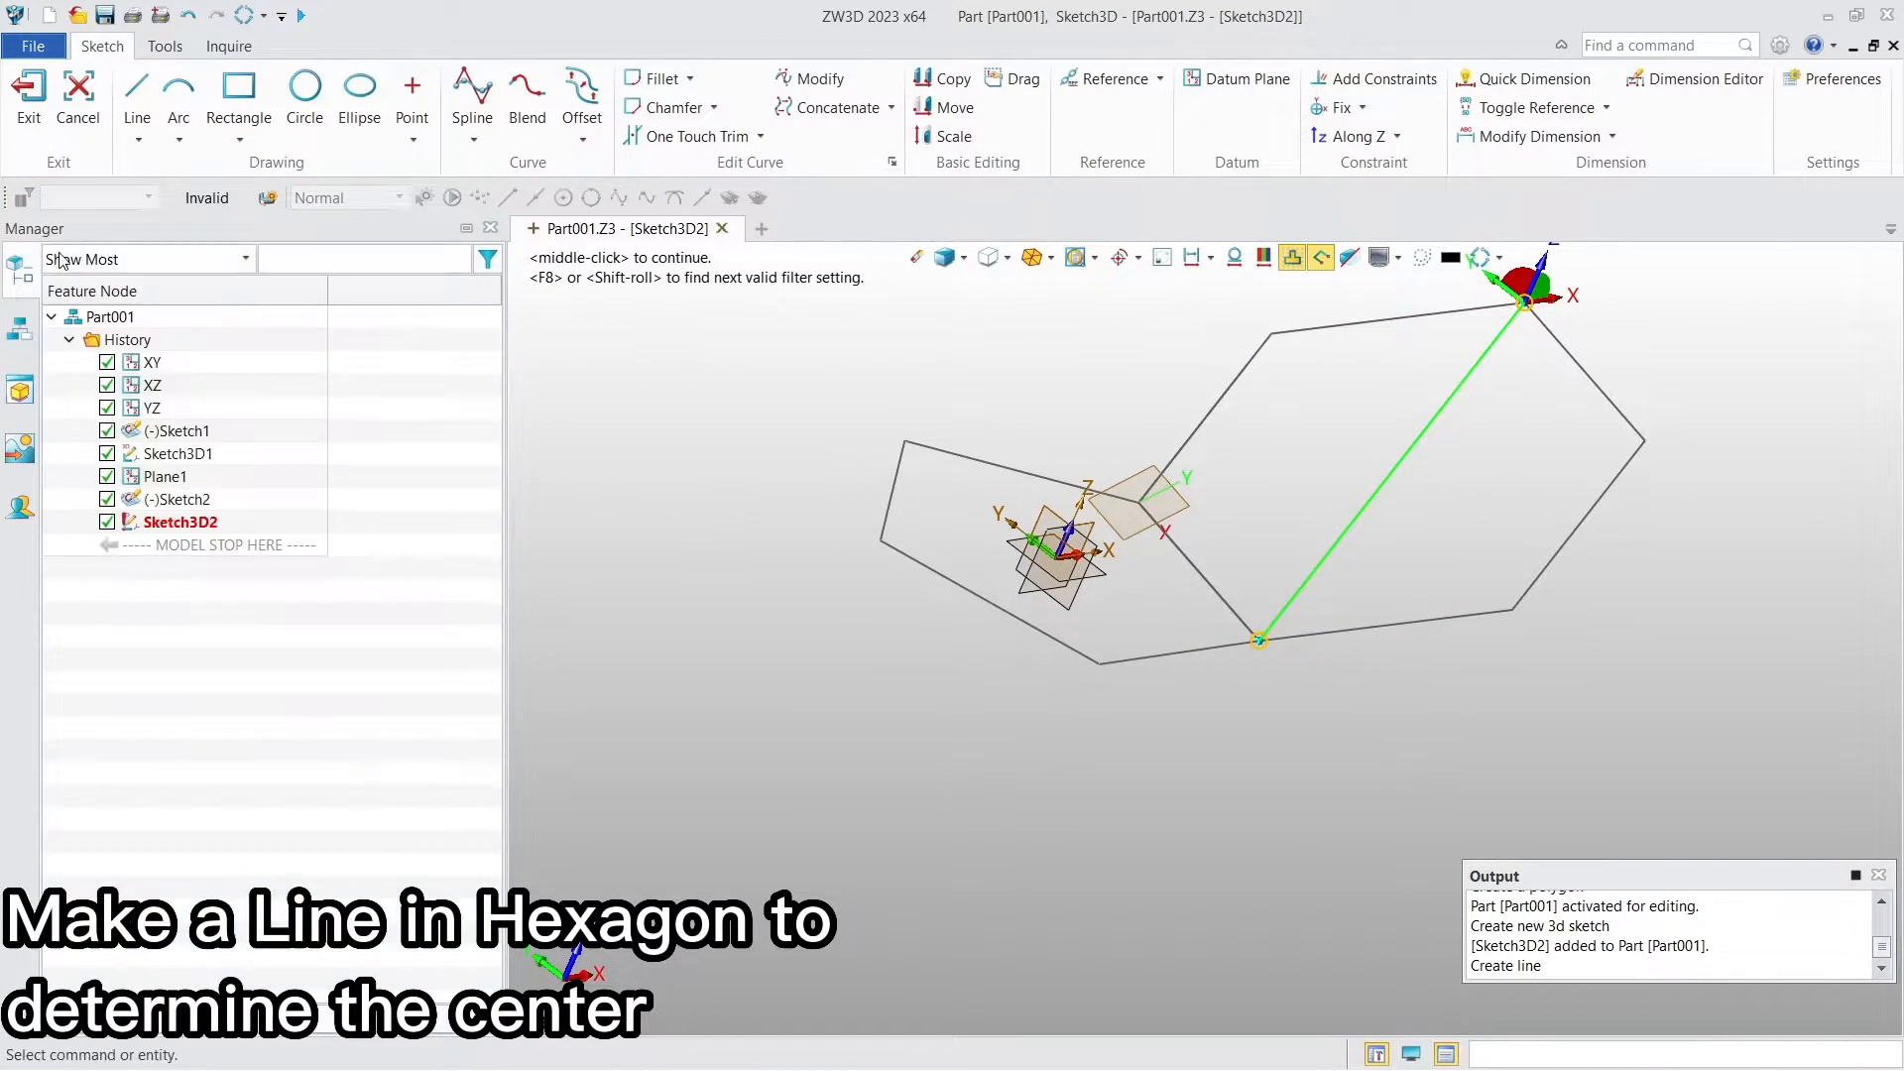
Step: Draw a second hexagon diagonal that crosses the first at the centre, joining the two opposite corners off the shared edge
left_click(137, 88)
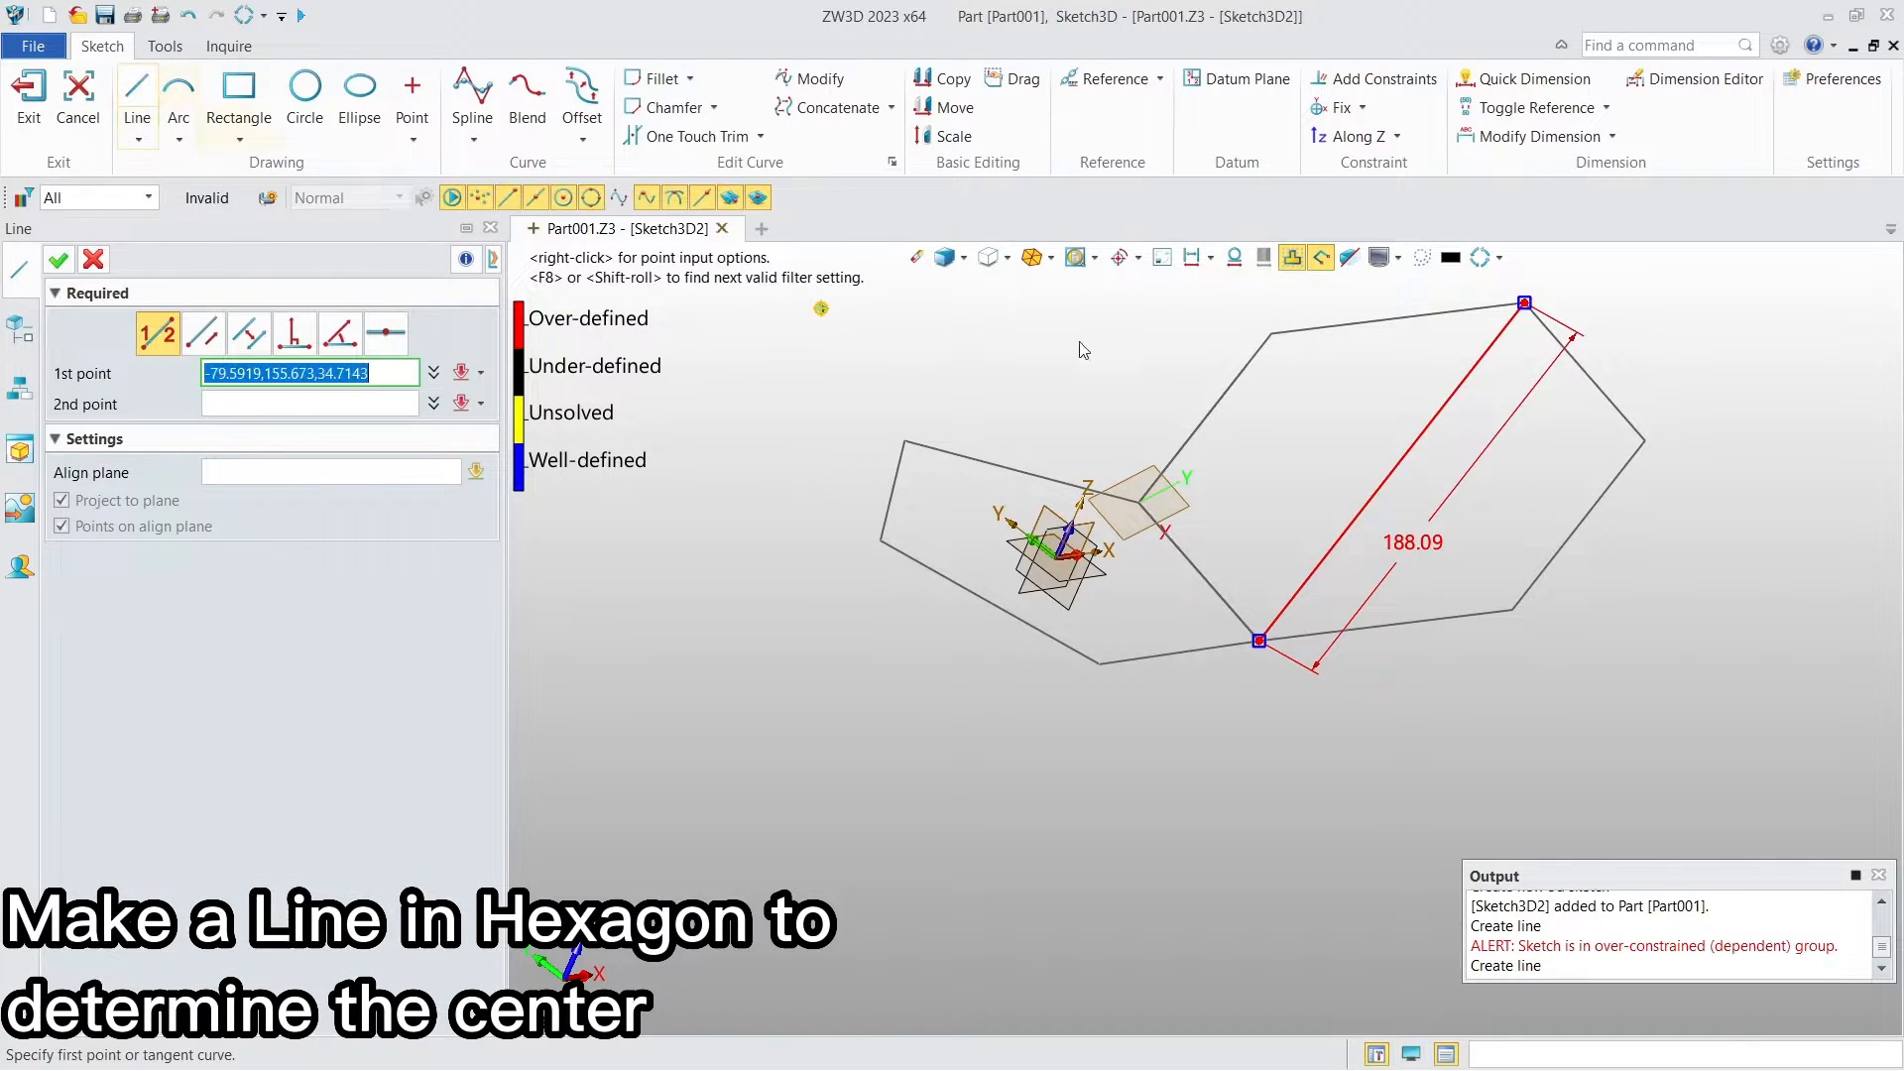
left_click(1272, 336)
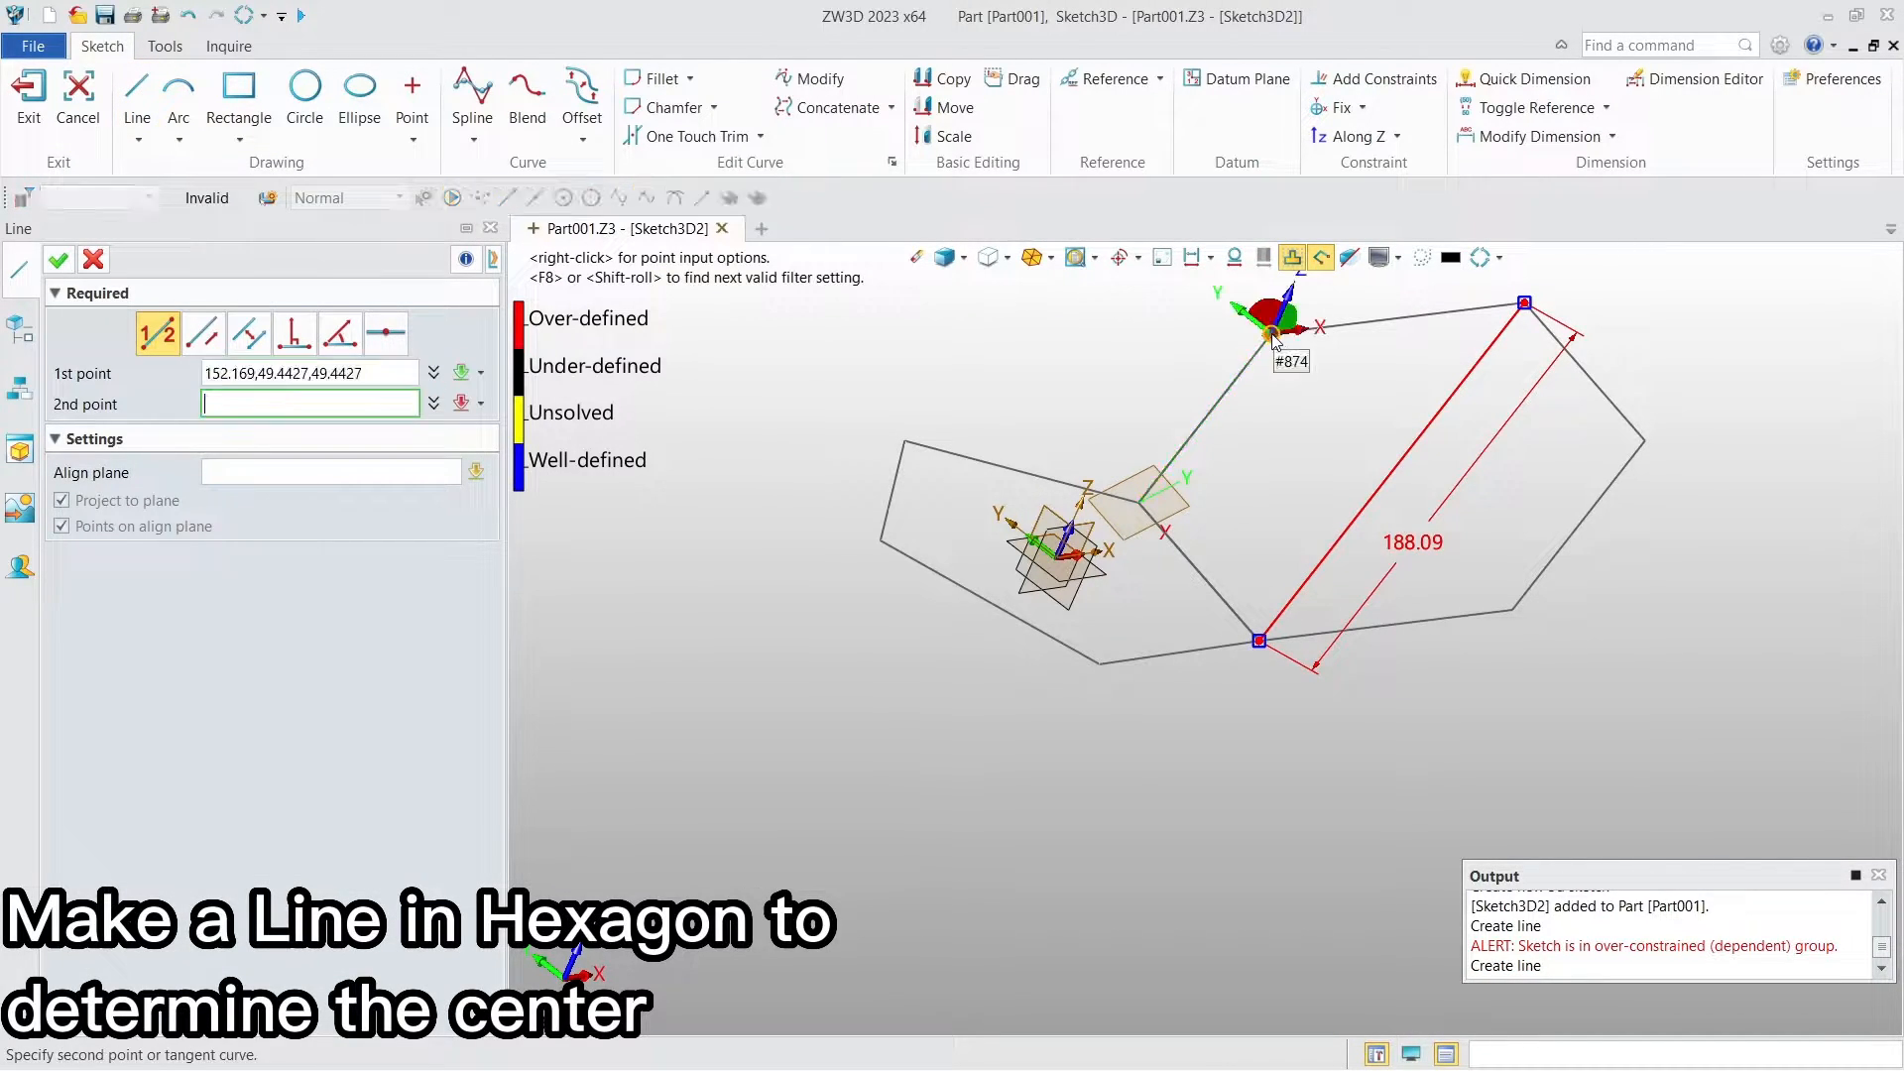
left_click(1513, 610)
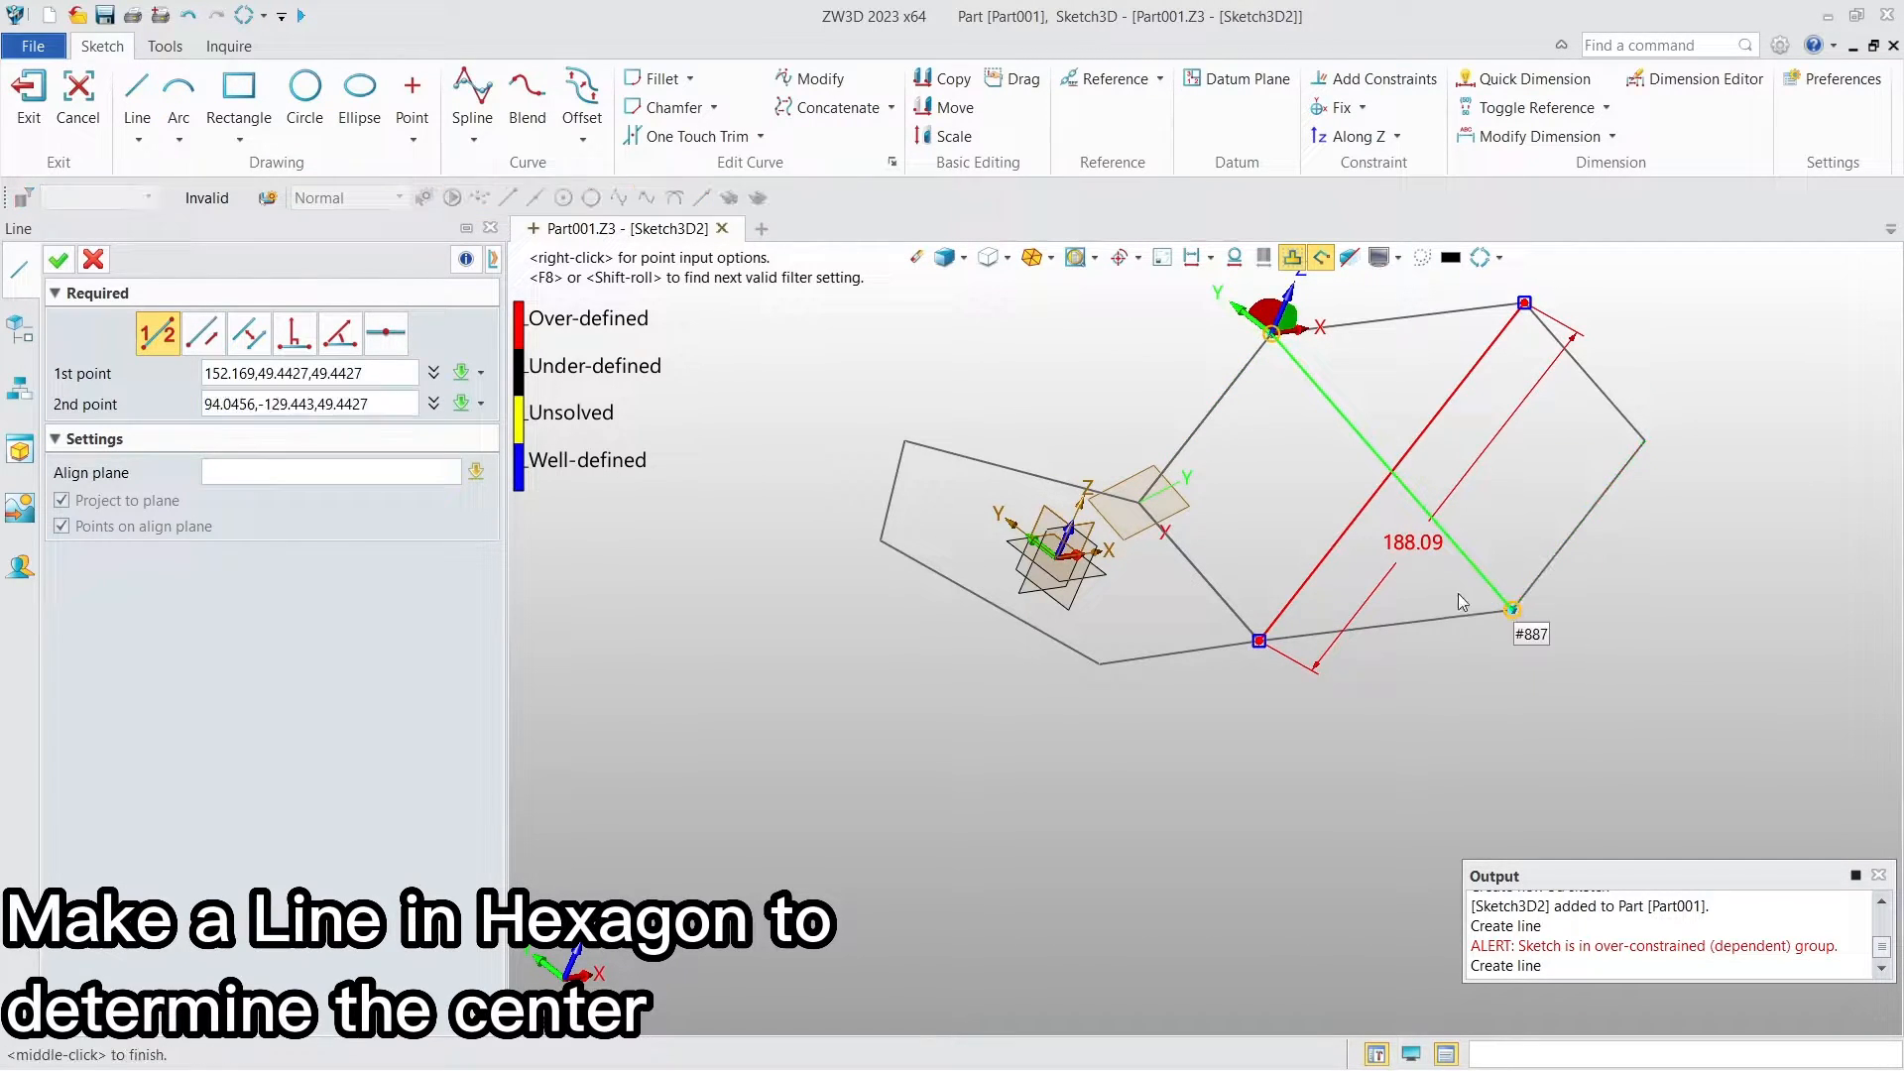
left_click(59, 261)
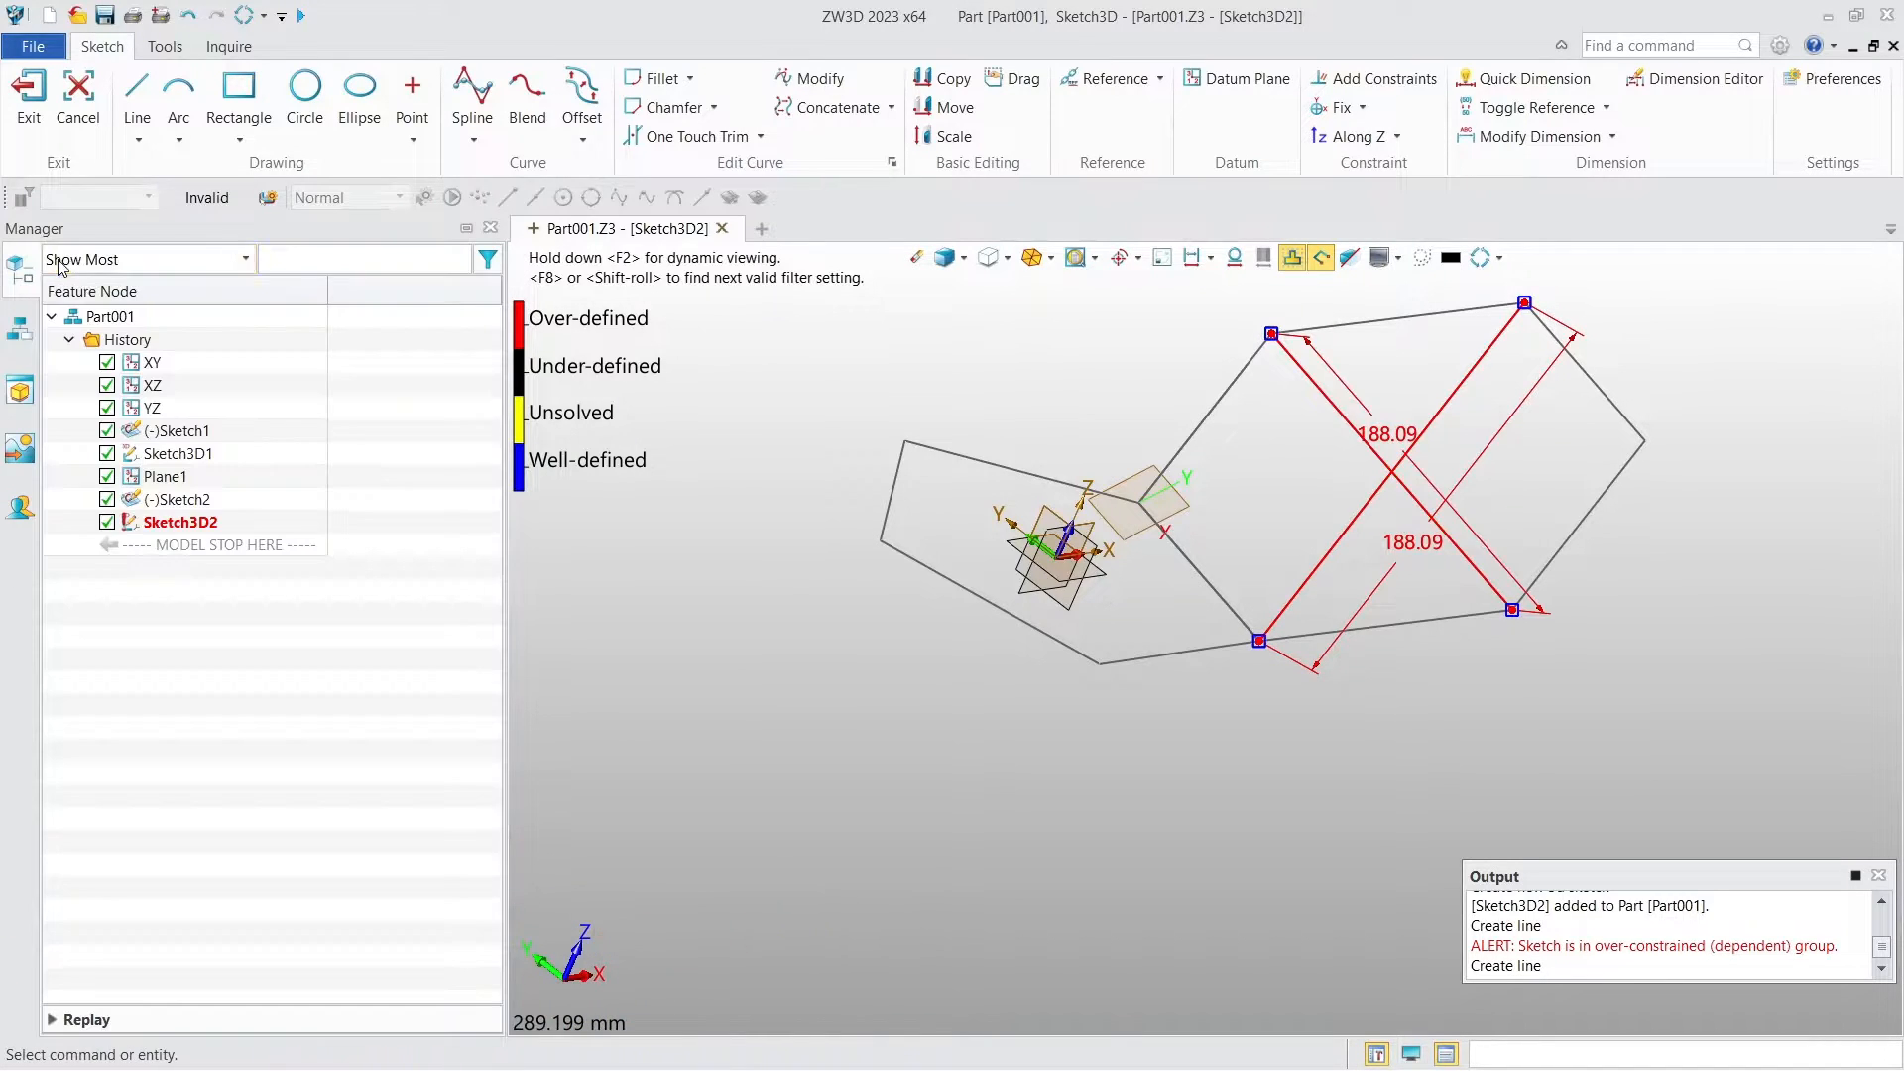
Step: Erase the length dimensions of both hexagon diagonals
right_click(1392, 427)
left_click(1485, 472)
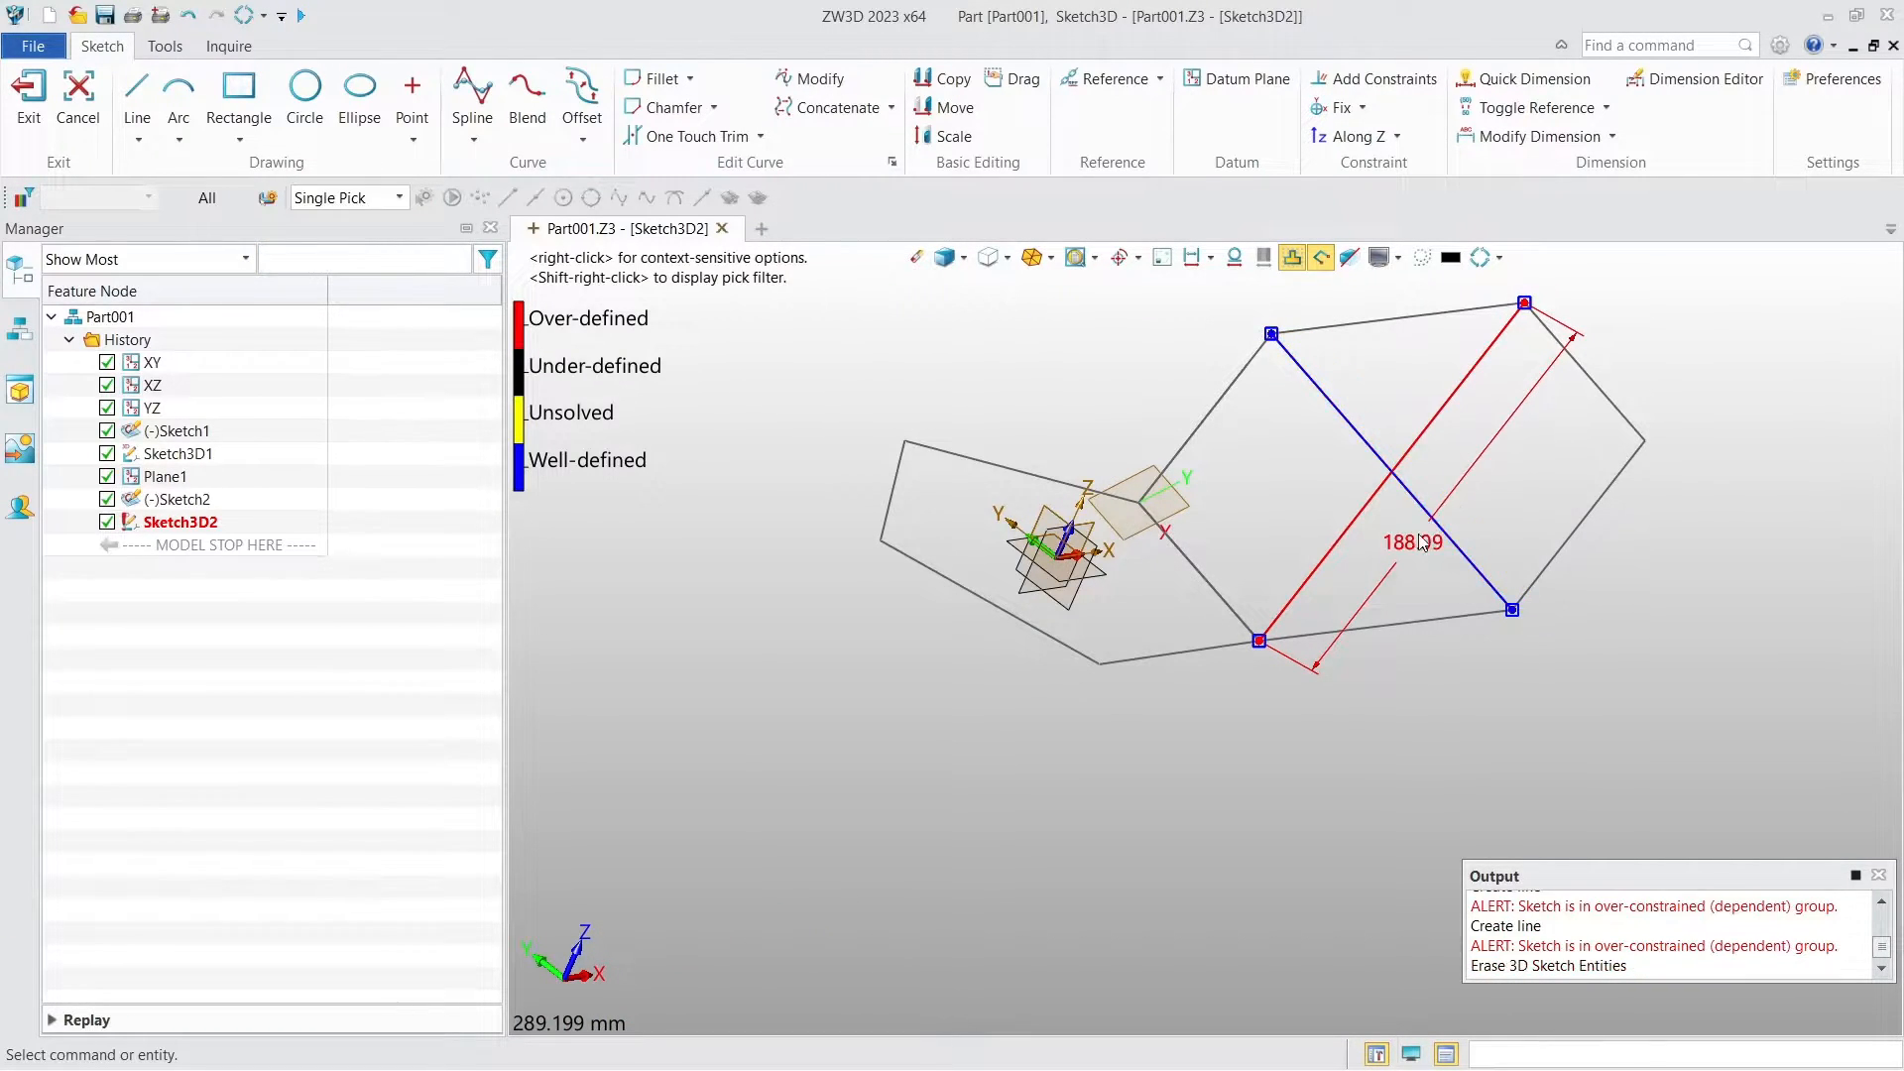
right_click(1418, 538)
left_click(1465, 582)
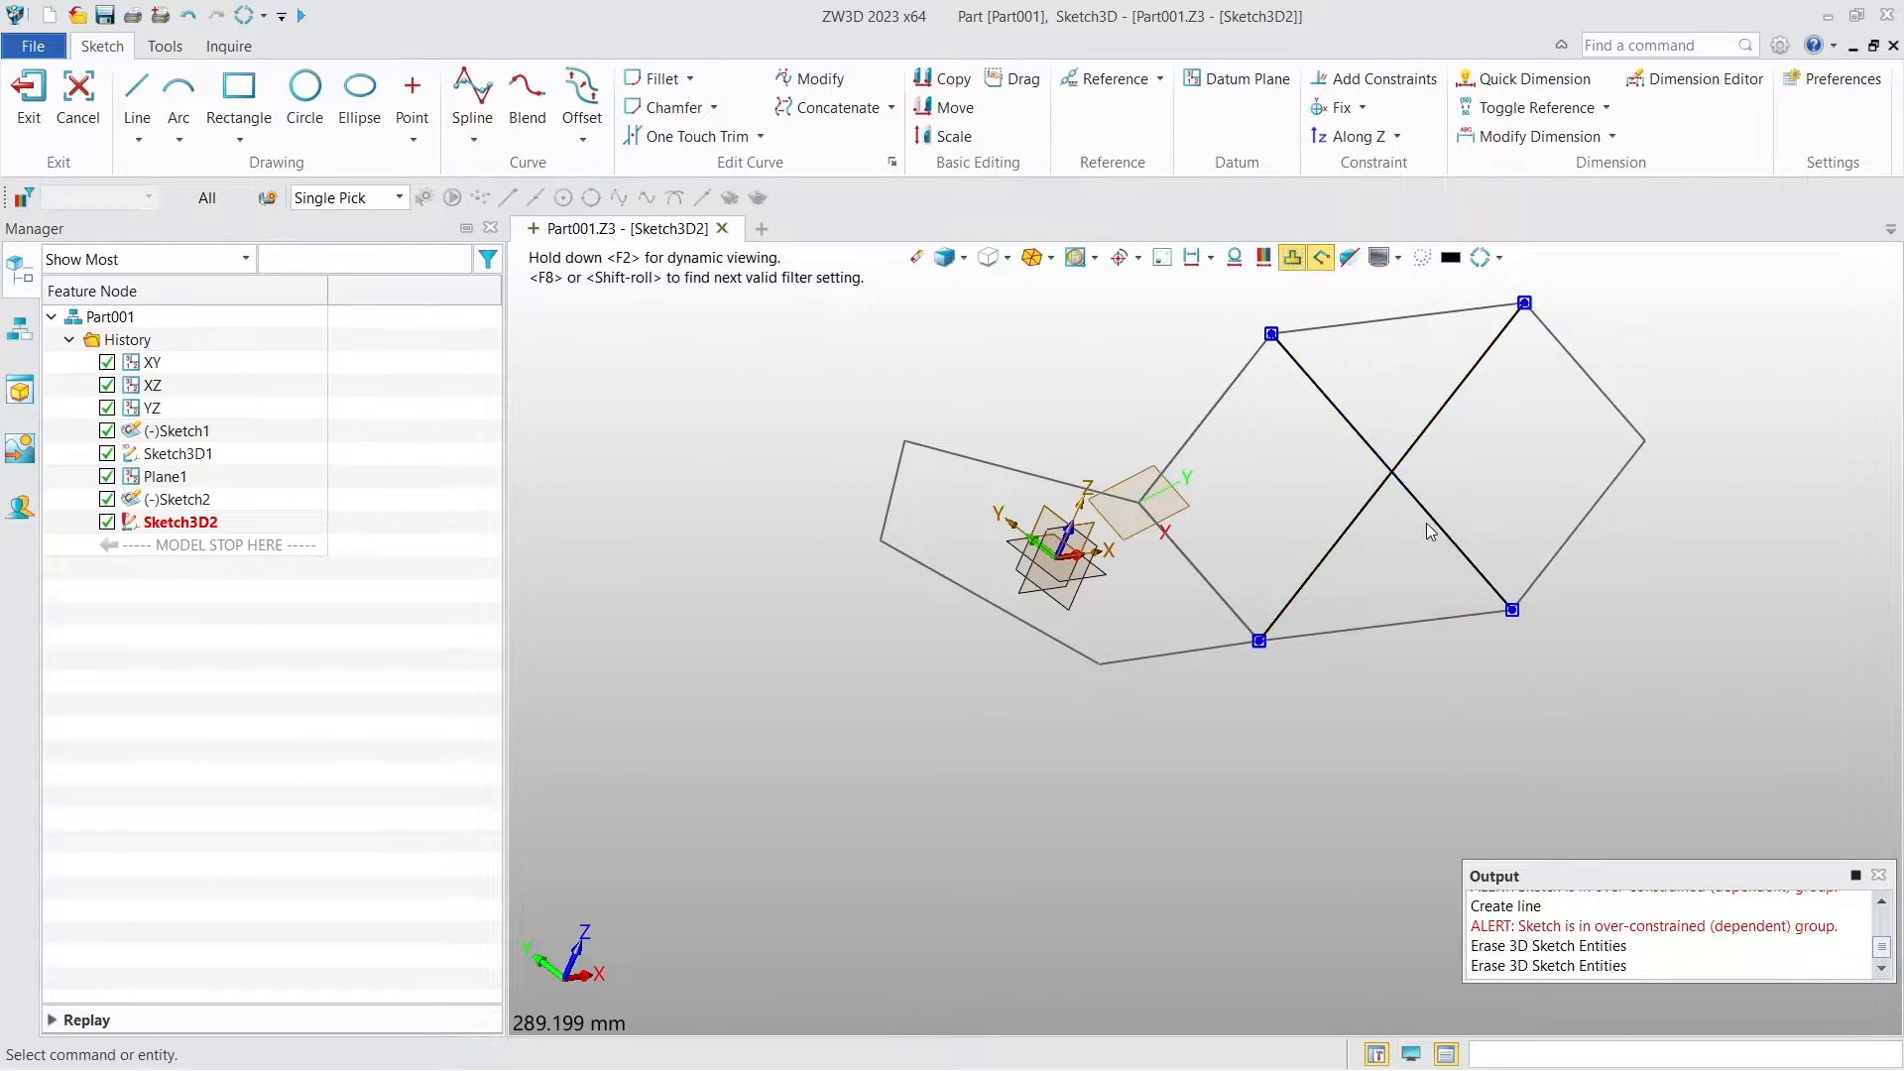
Step: Convert both hexagon diagonals to construction lines
right_click(1431, 515)
left_click(1446, 495)
right_click(1418, 437)
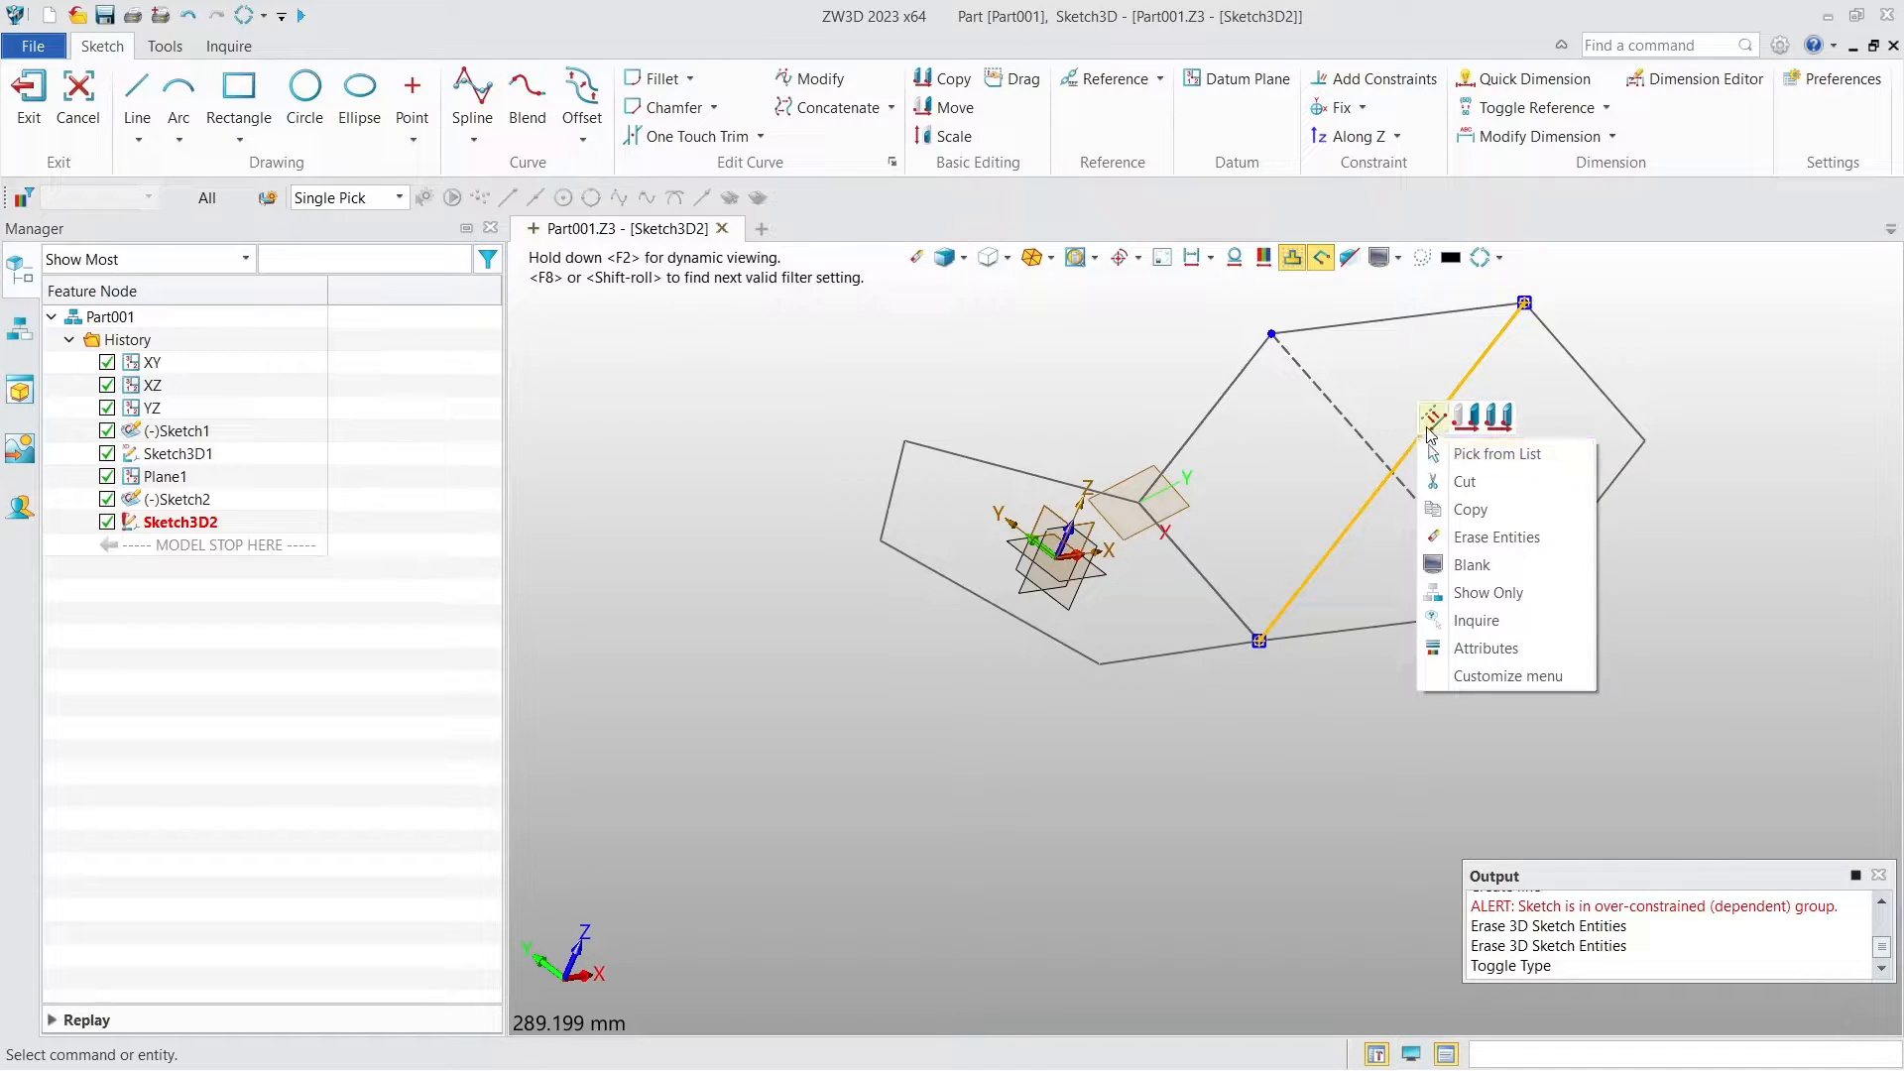
left_click(1428, 430)
Step: Draw a line about 194 mm long from the origin straight up along the Z axis
scroll(1403, 450, "down", 5)
mouse_move(1448, 384)
right_mouse_down()
mouse_move(1322, 343)
mouse_move(1341, 355)
right_mouse_up()
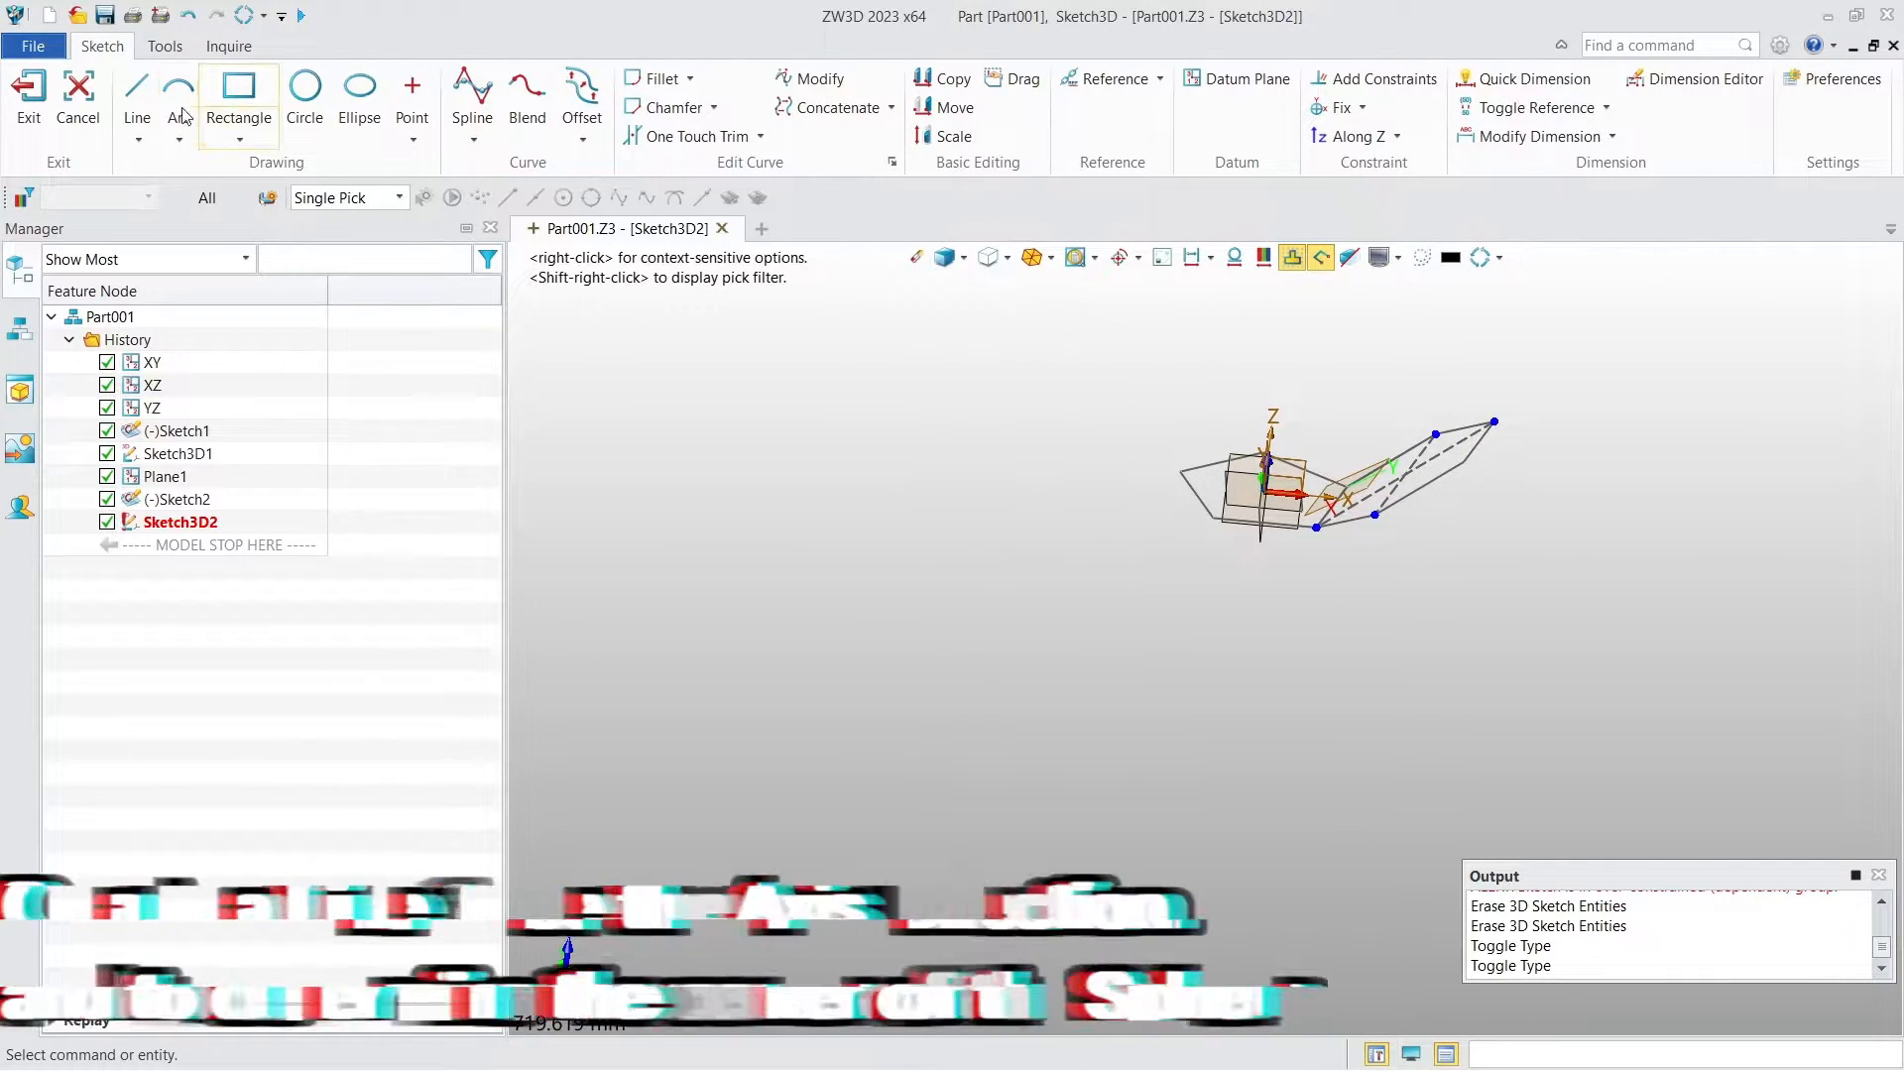
left_click(137, 87)
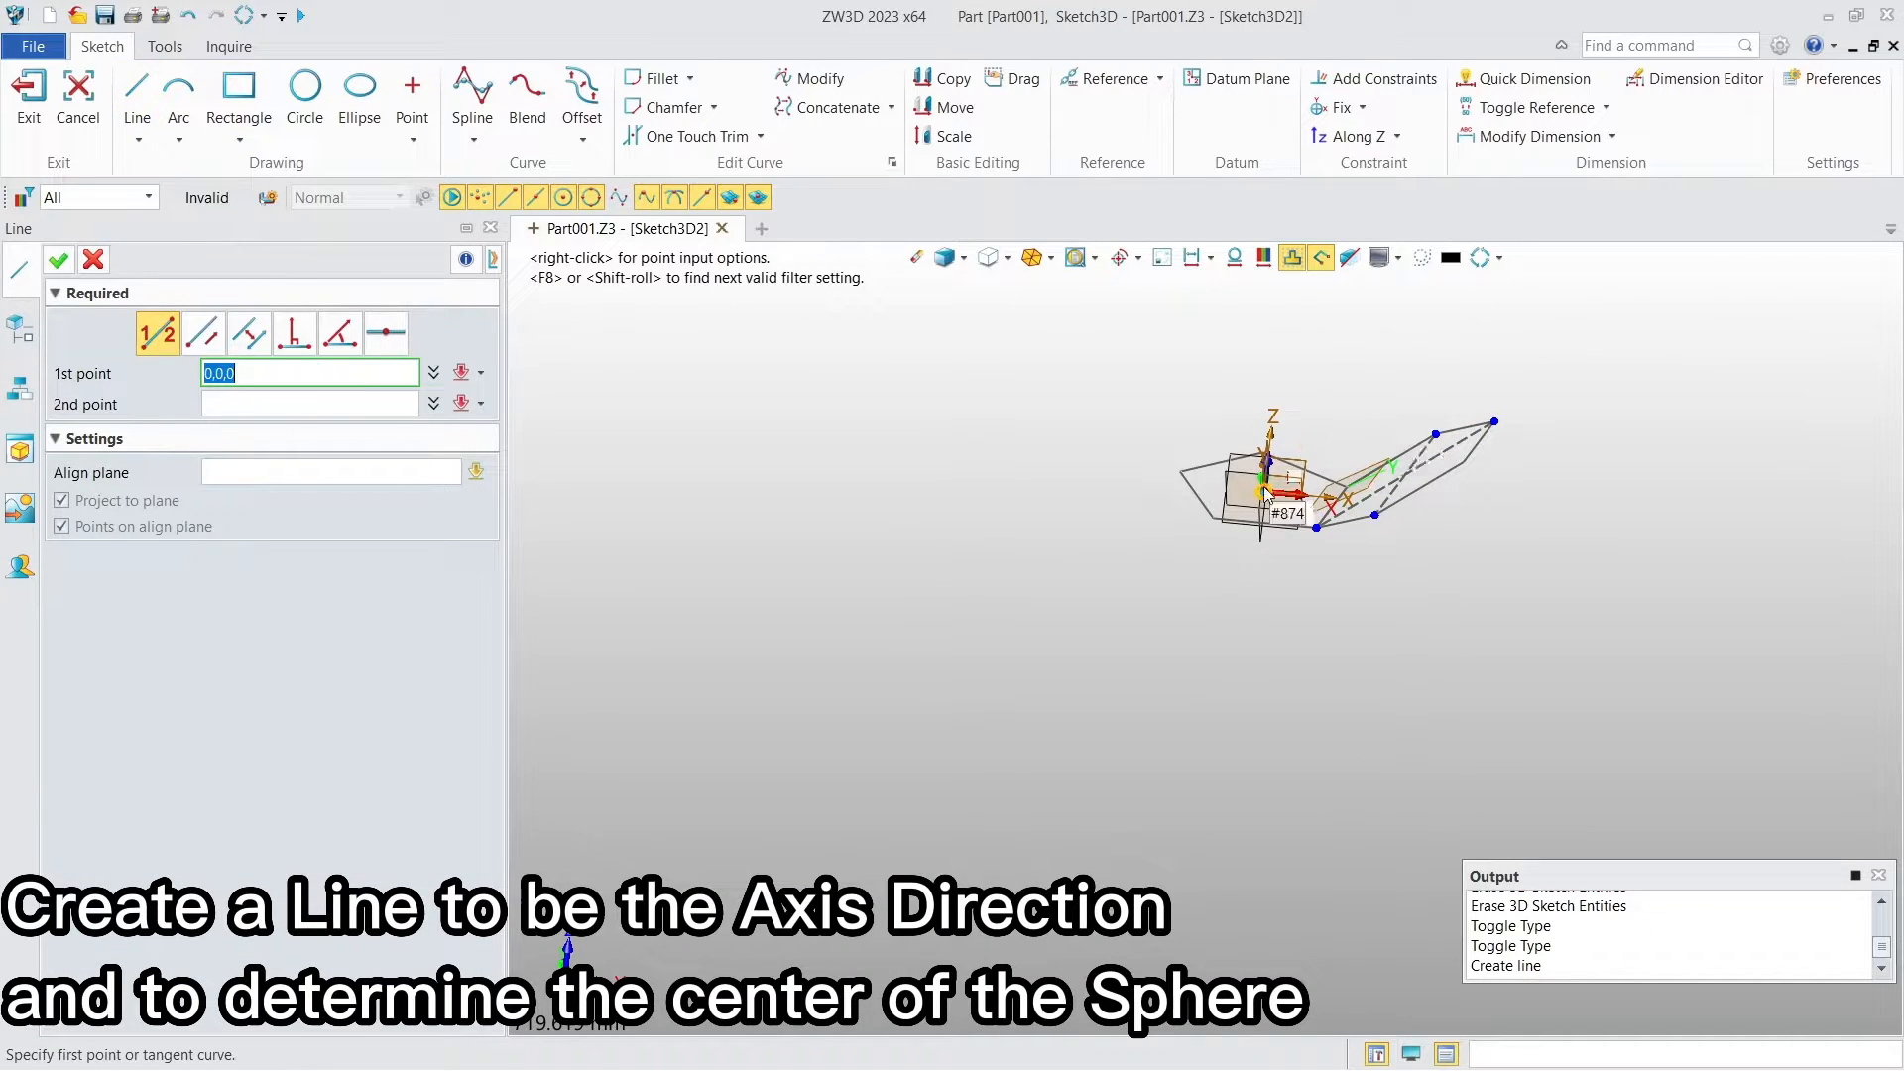
left_click(1266, 494)
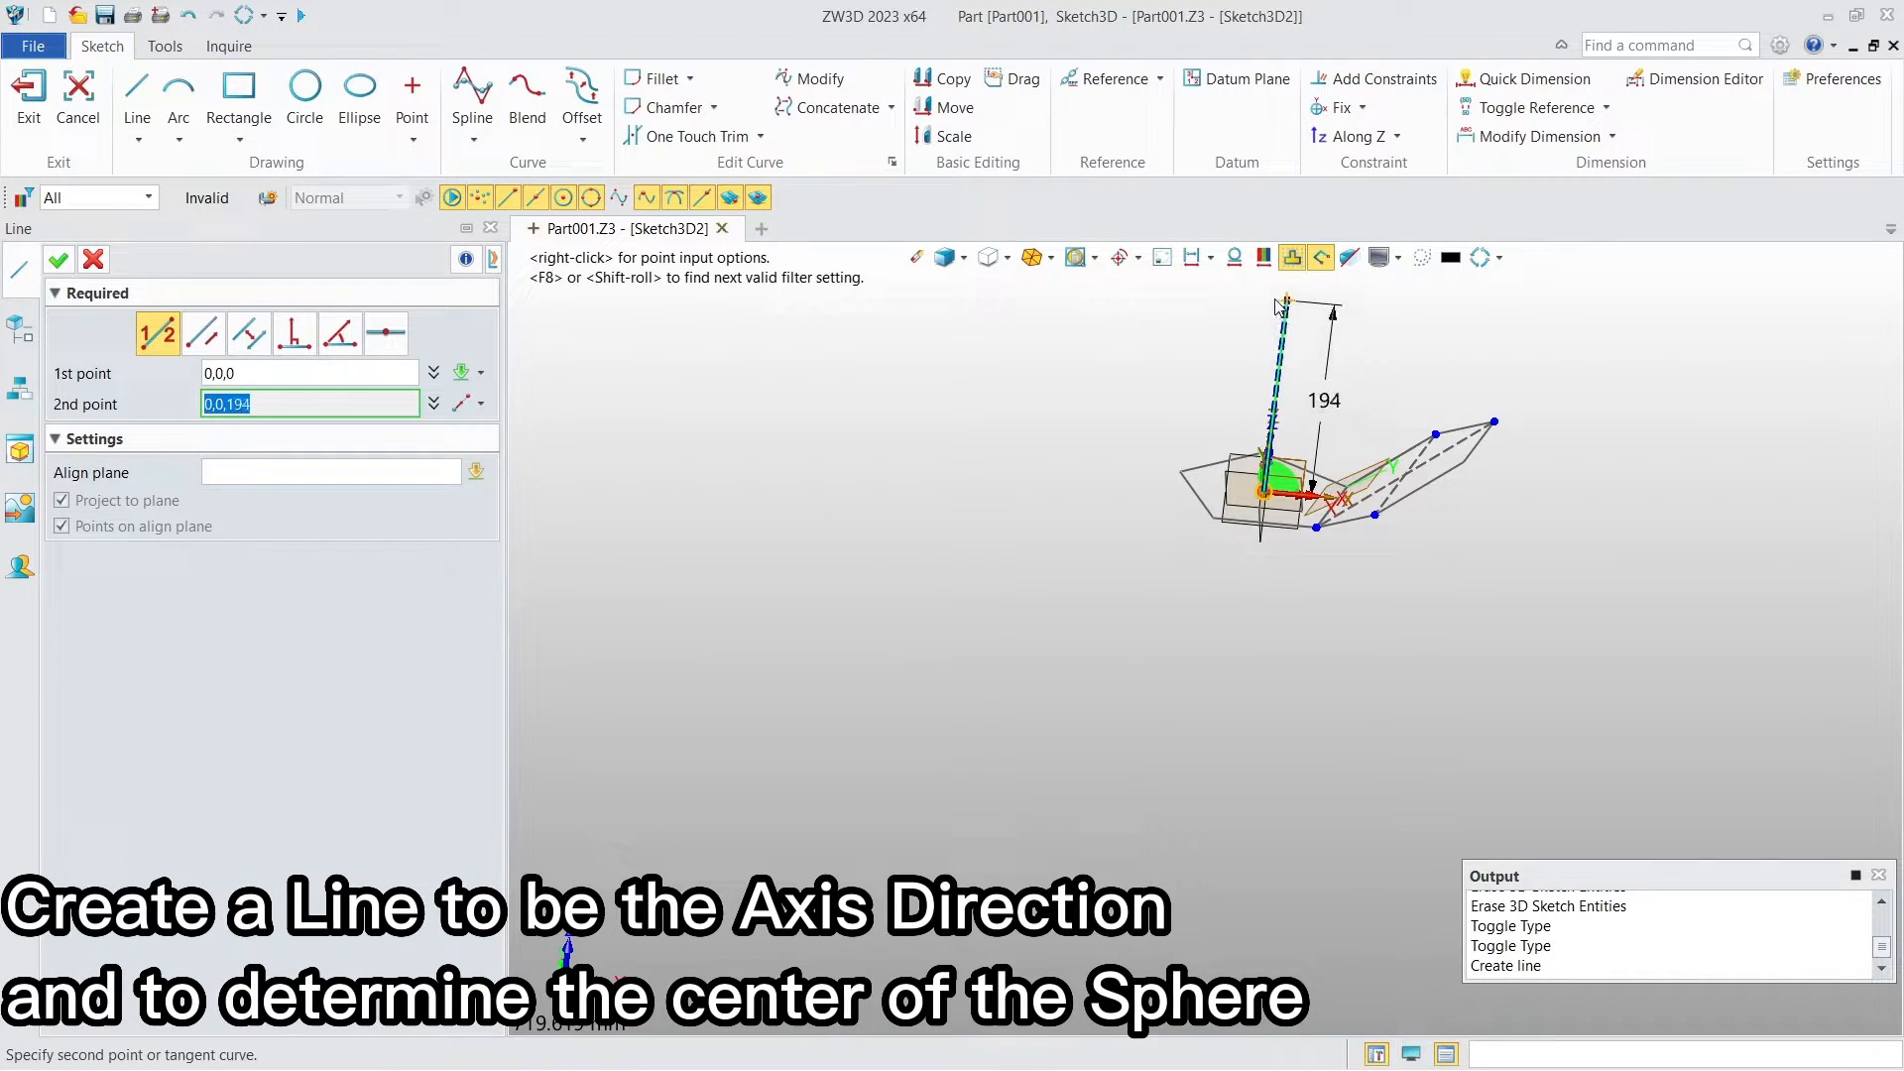
left_click(1281, 305)
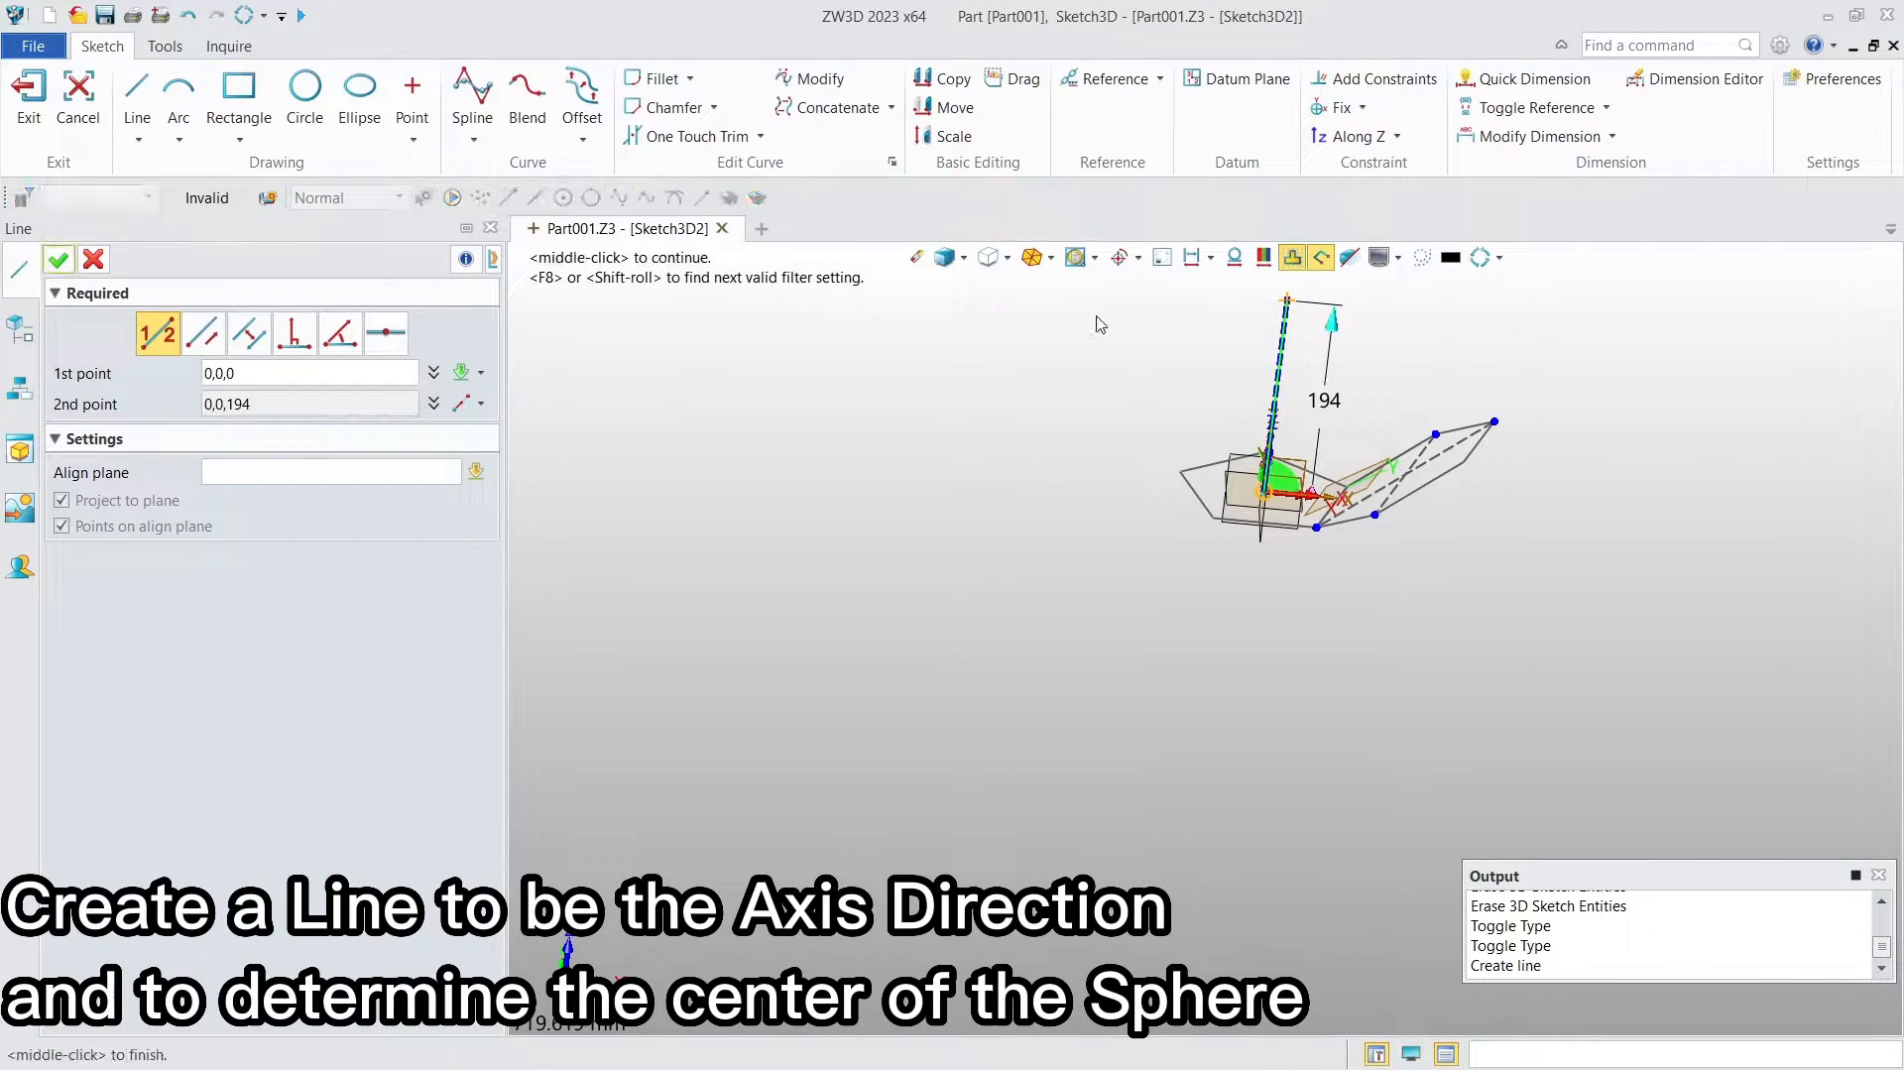
left_click(59, 260)
Step: Draw a line from the top end of the vertical line to the hexagon's centre where the diagonals cross
left_click(137, 94)
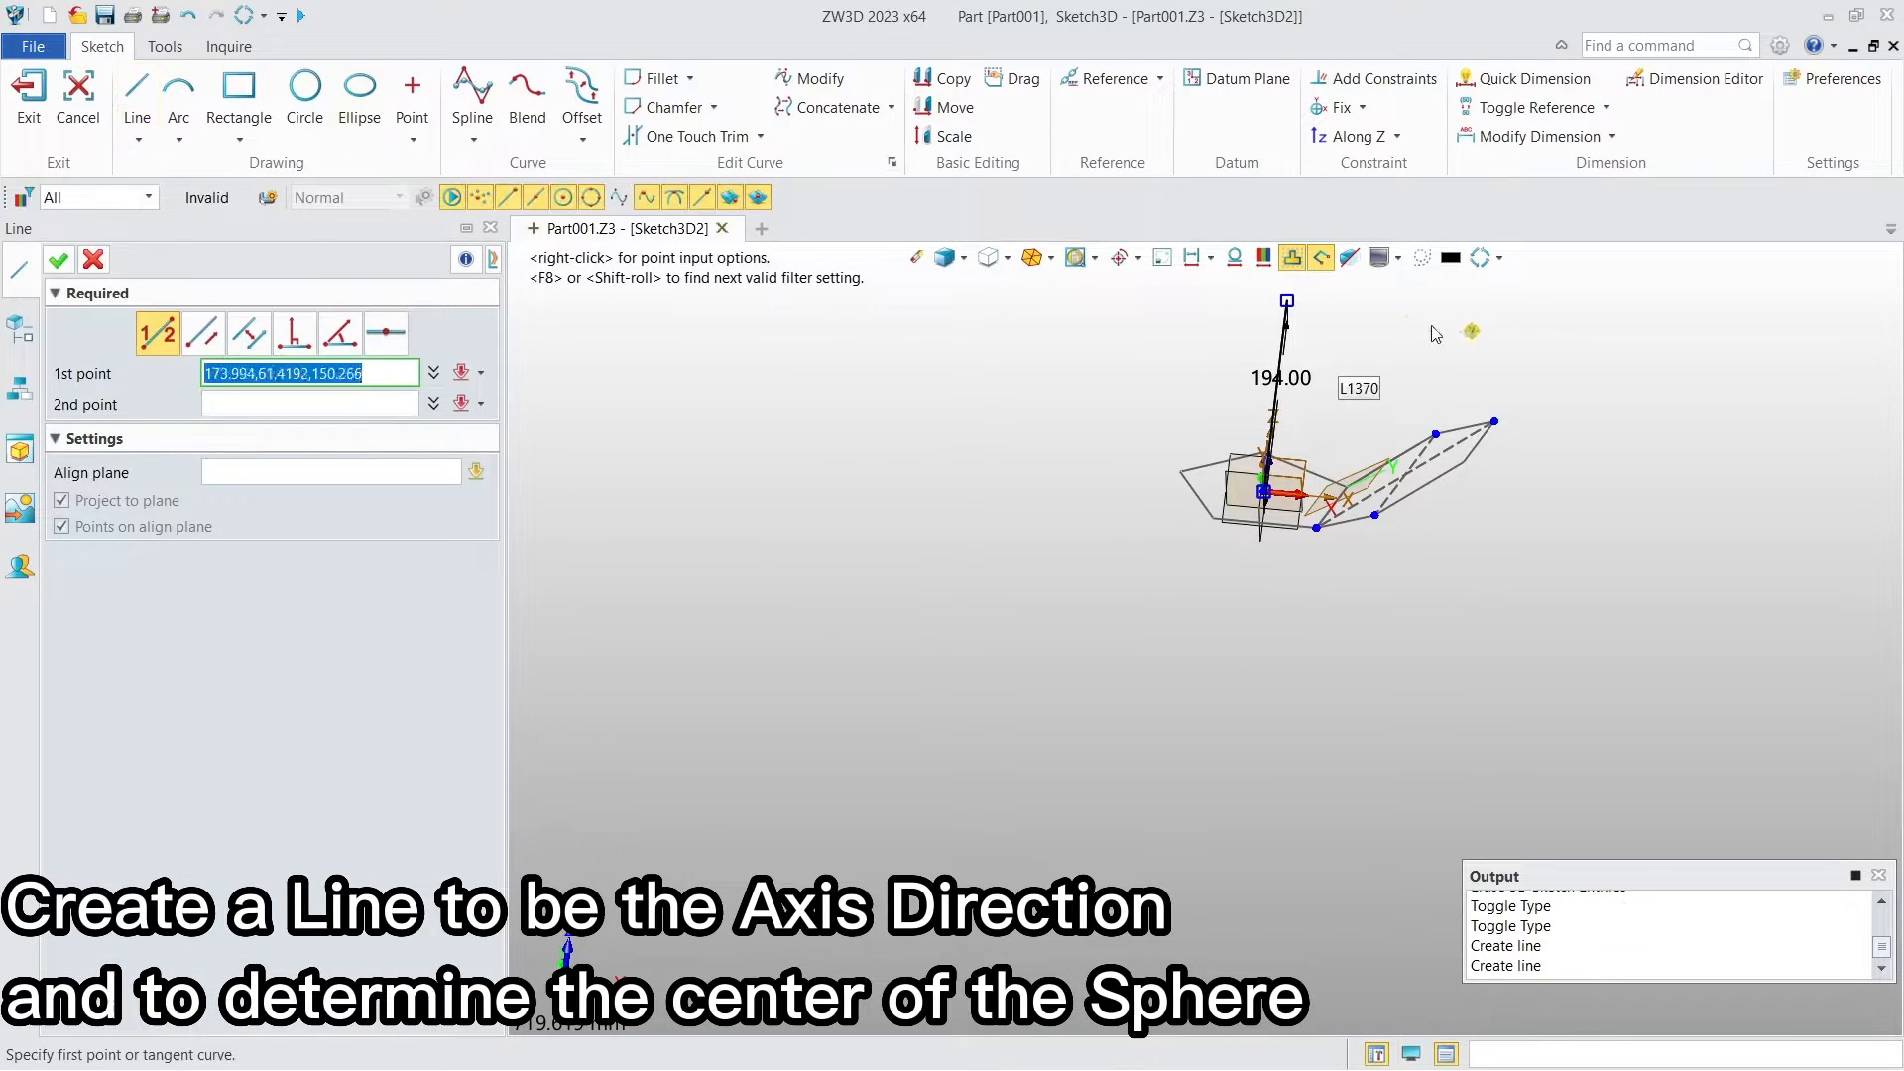
left_click(1287, 301)
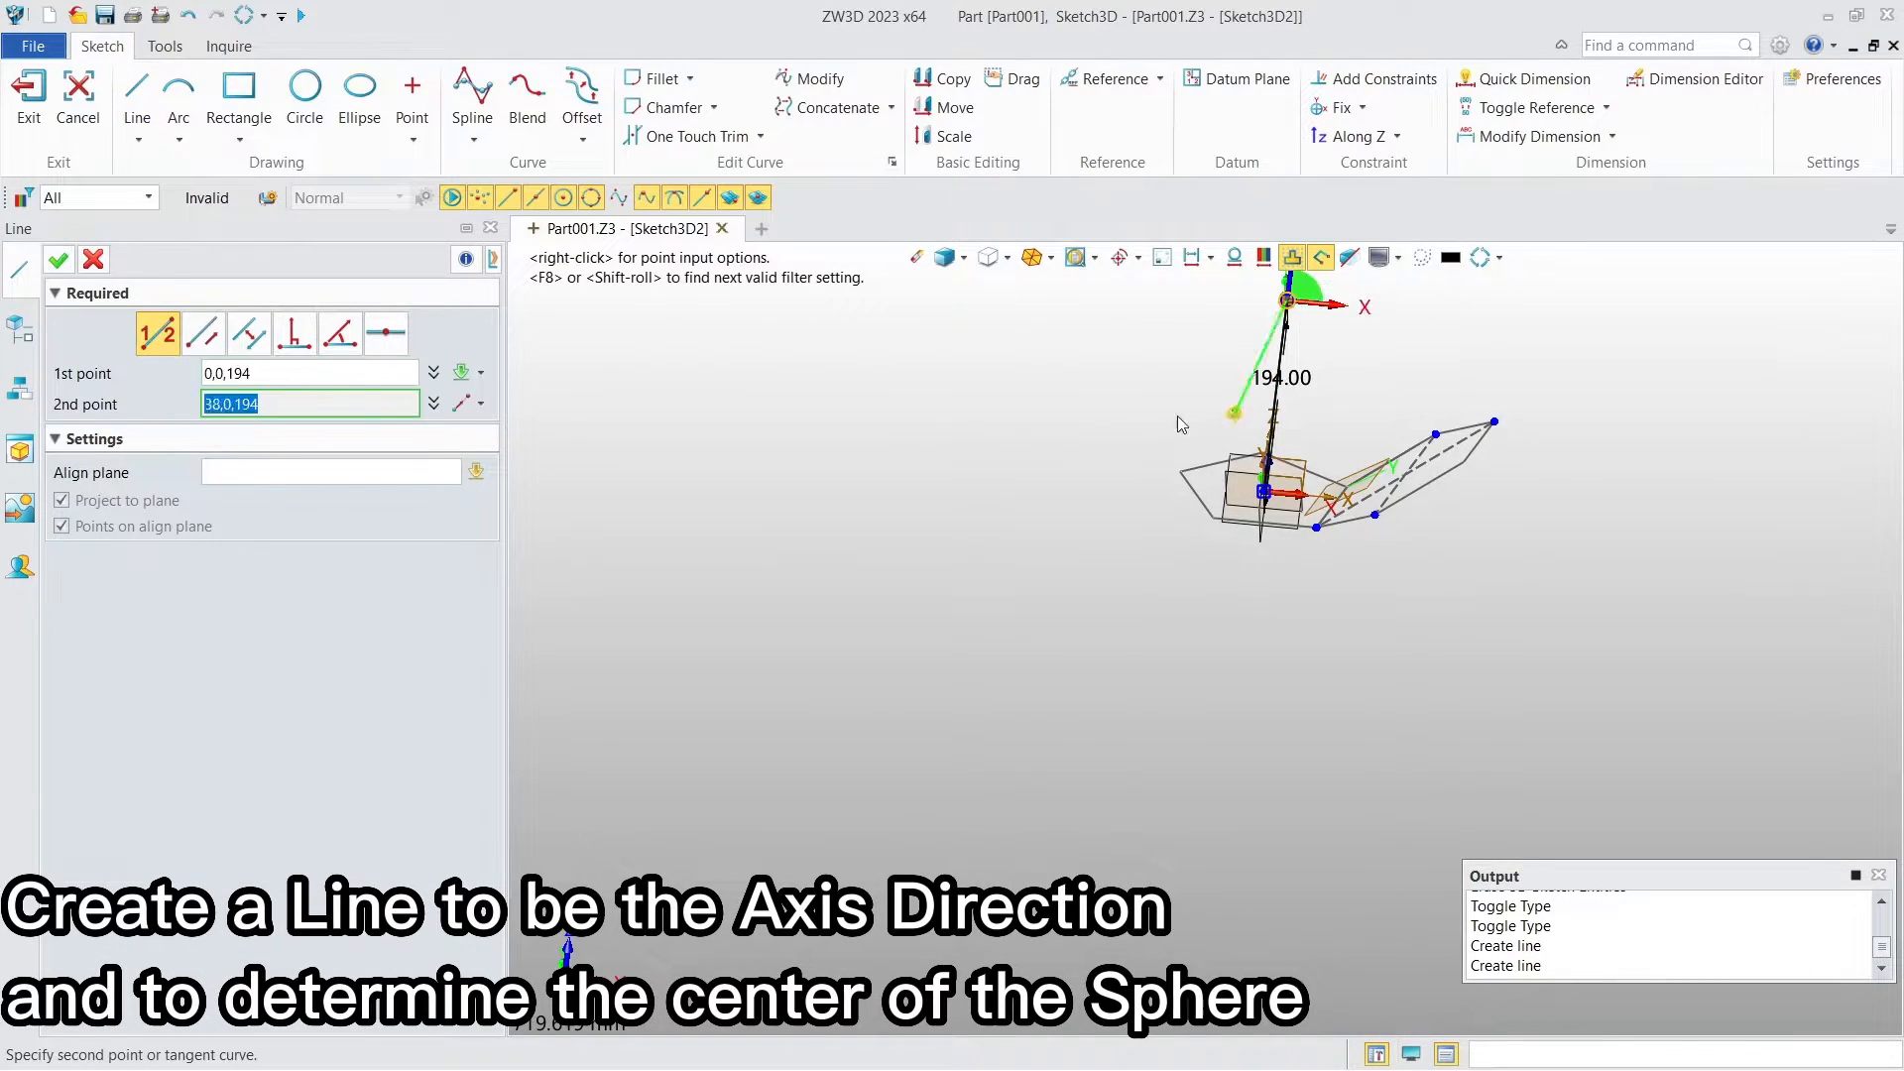
right_click_drag(1210, 436, 1291, 459)
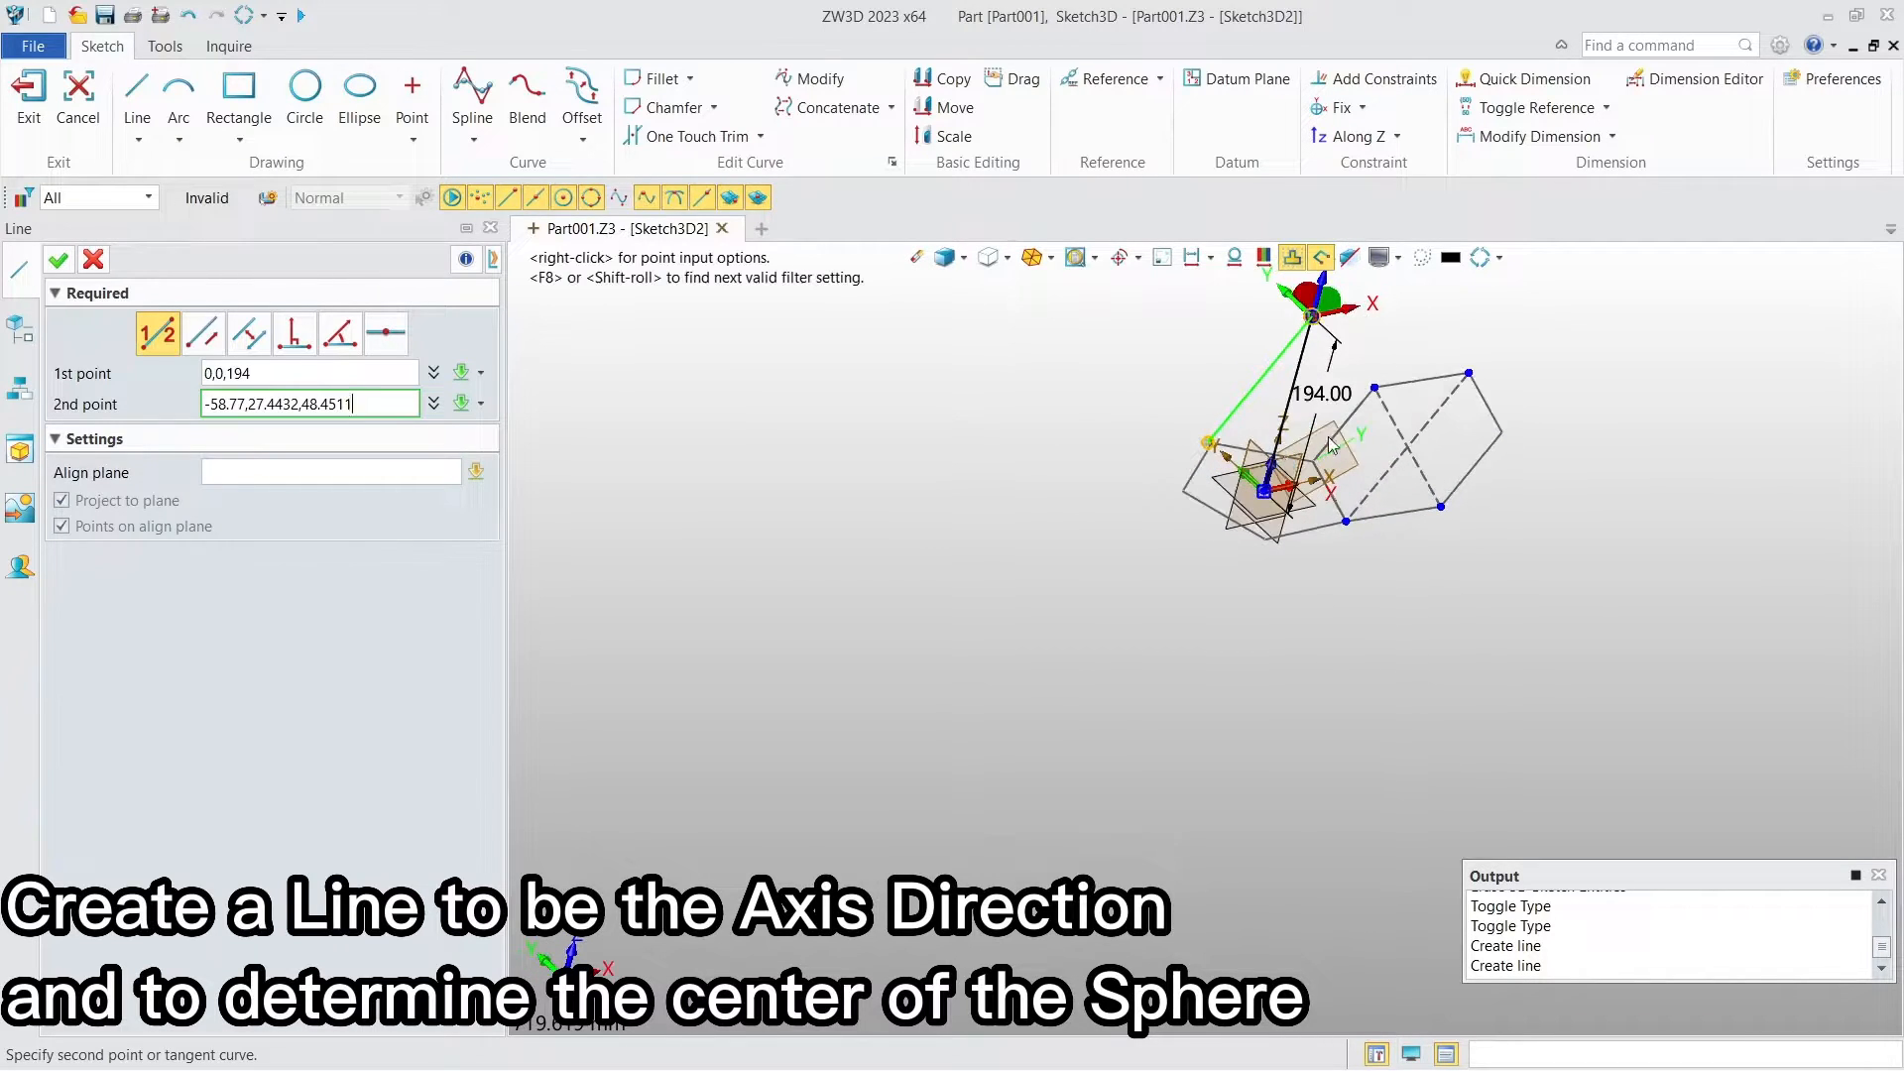
left_click(1408, 448)
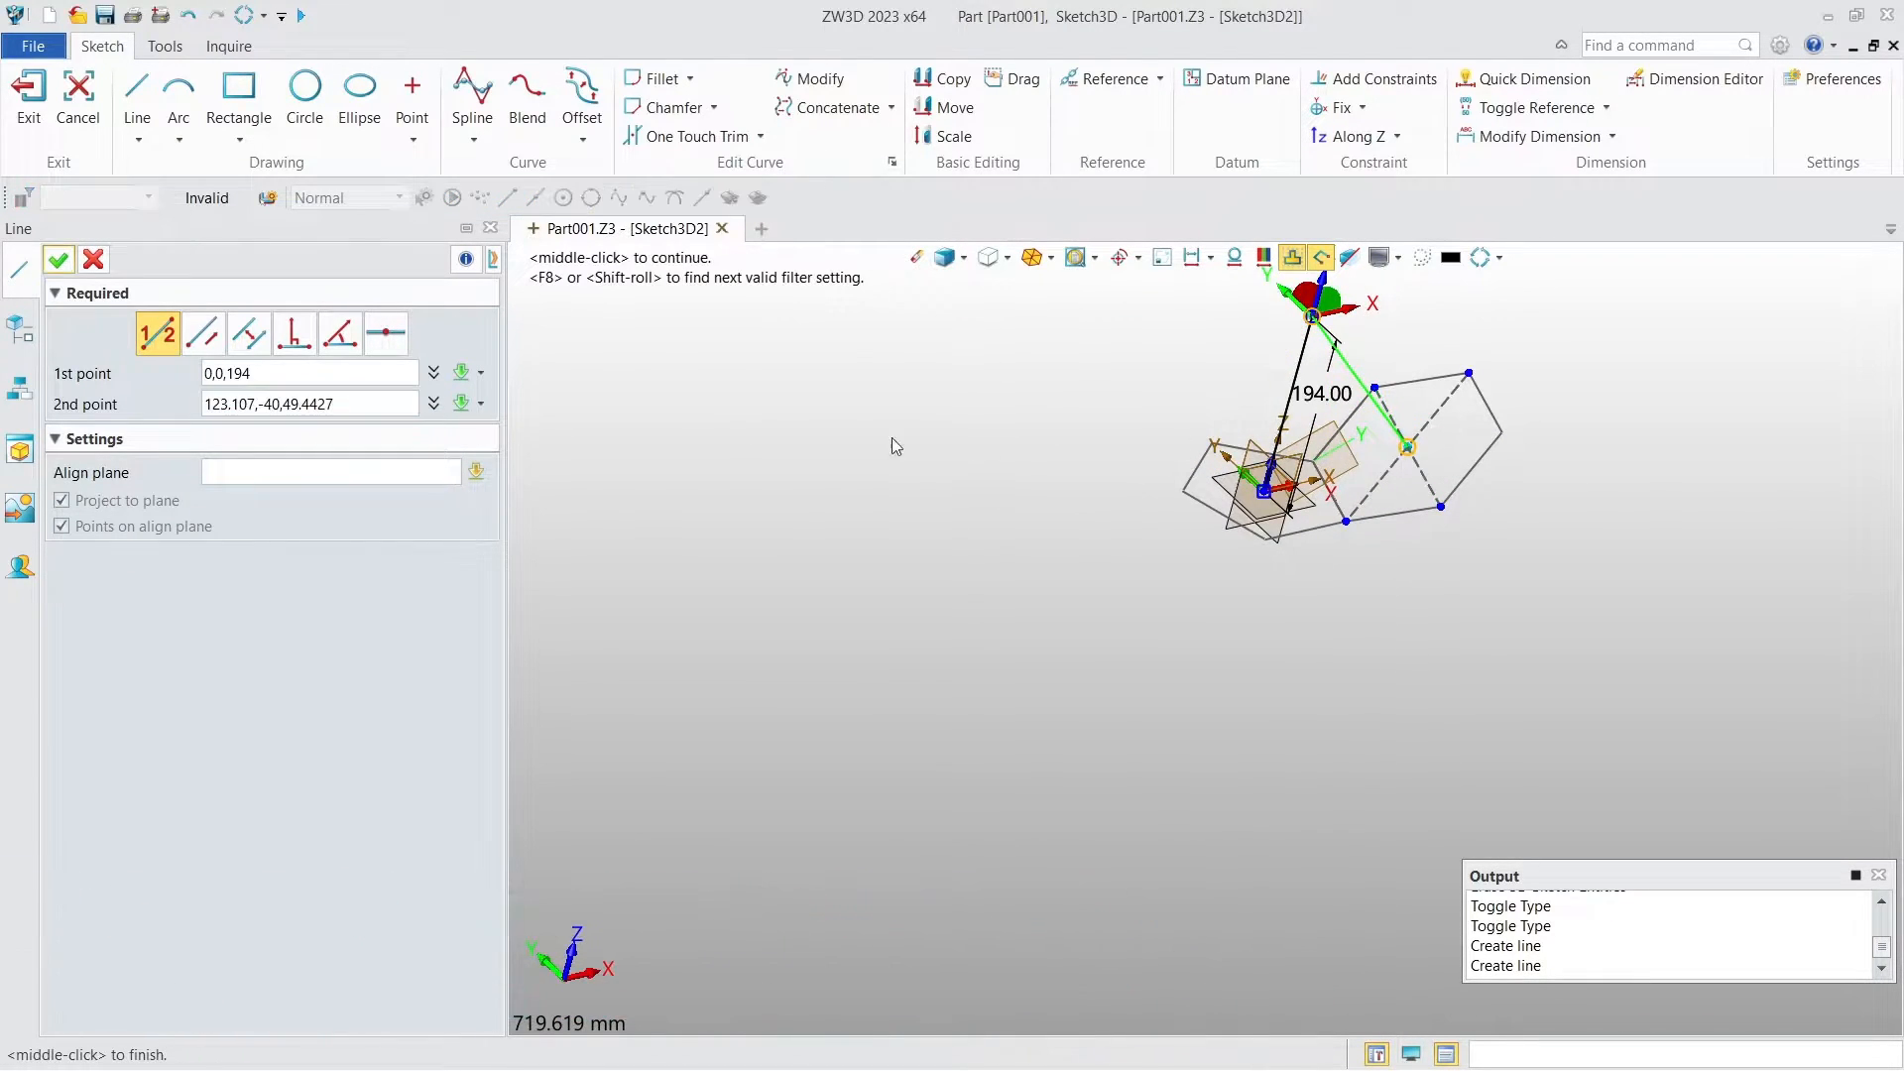
left_click(57, 259)
Step: Erase the length dimensions of the vertical line and the slanted line to the hexagon centre
scroll(1403, 437, "up", 3)
scroll(1342, 390, "up", 2)
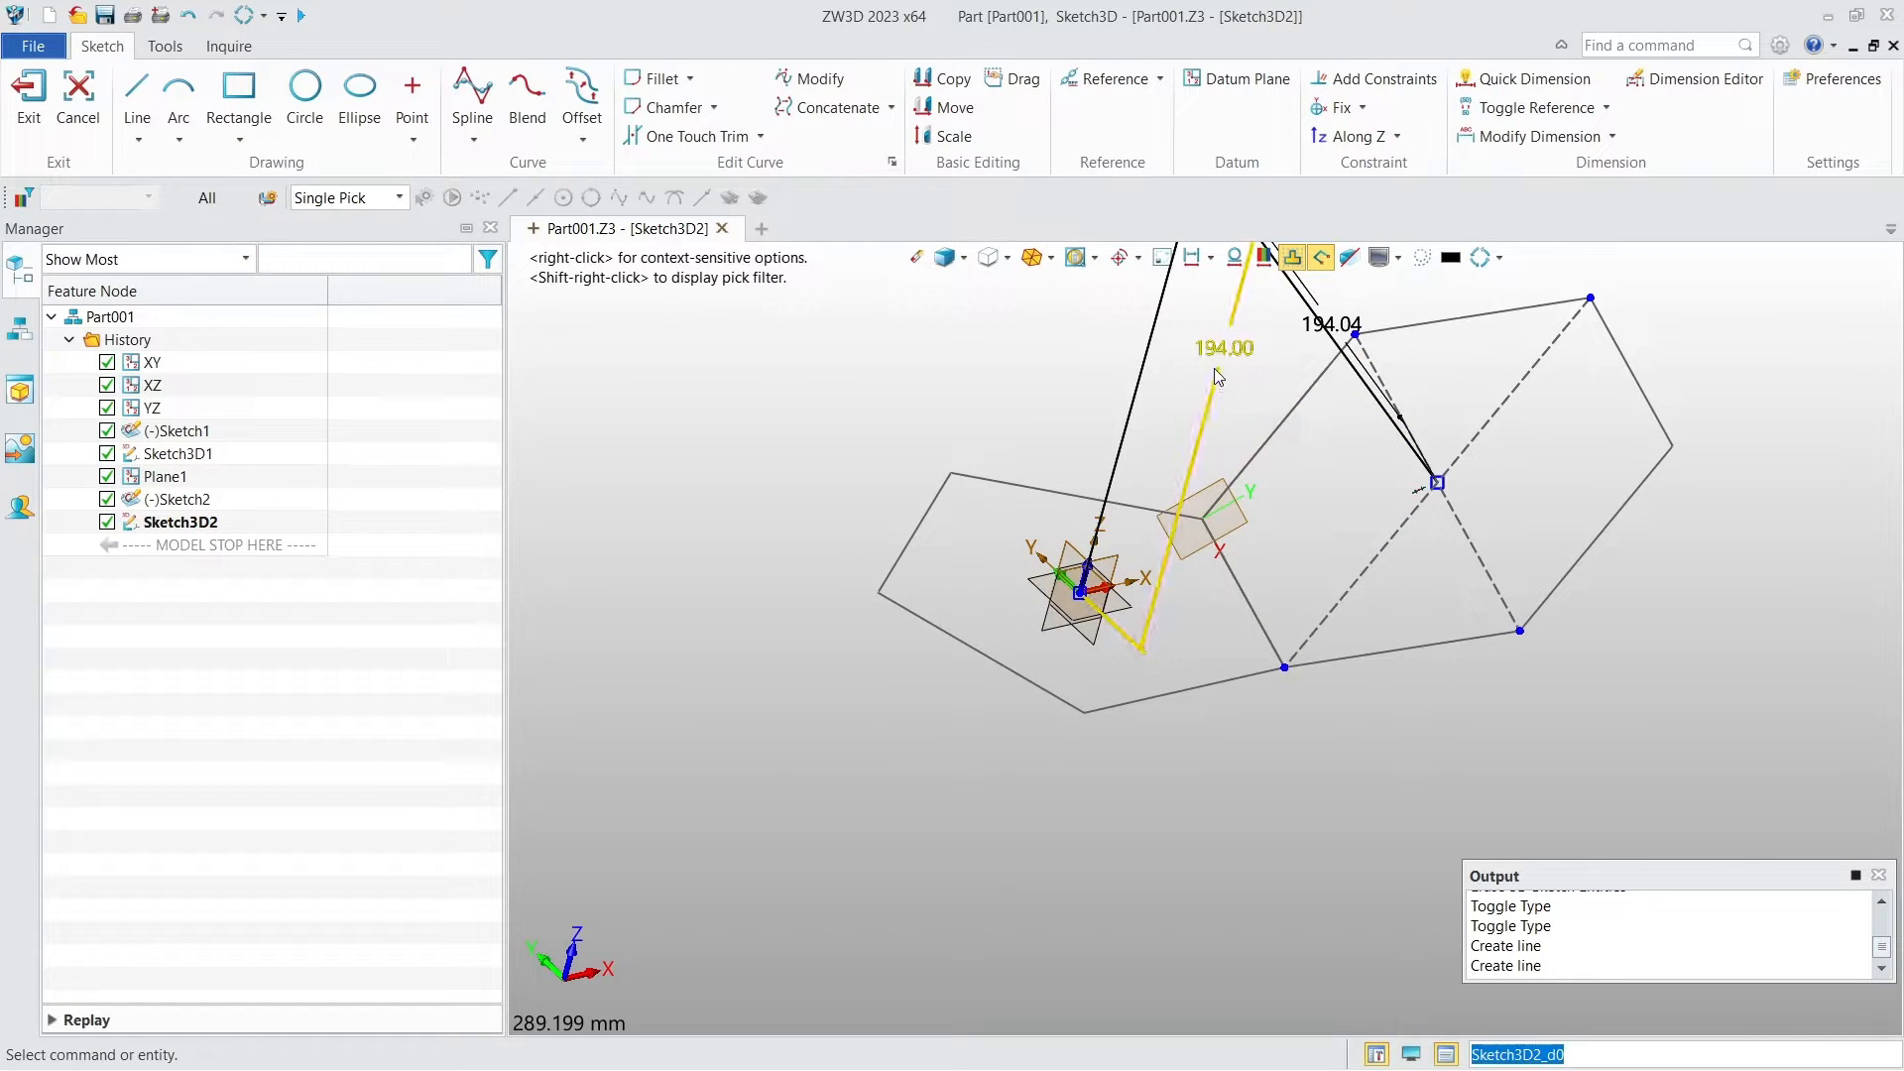
right_click(1218, 377)
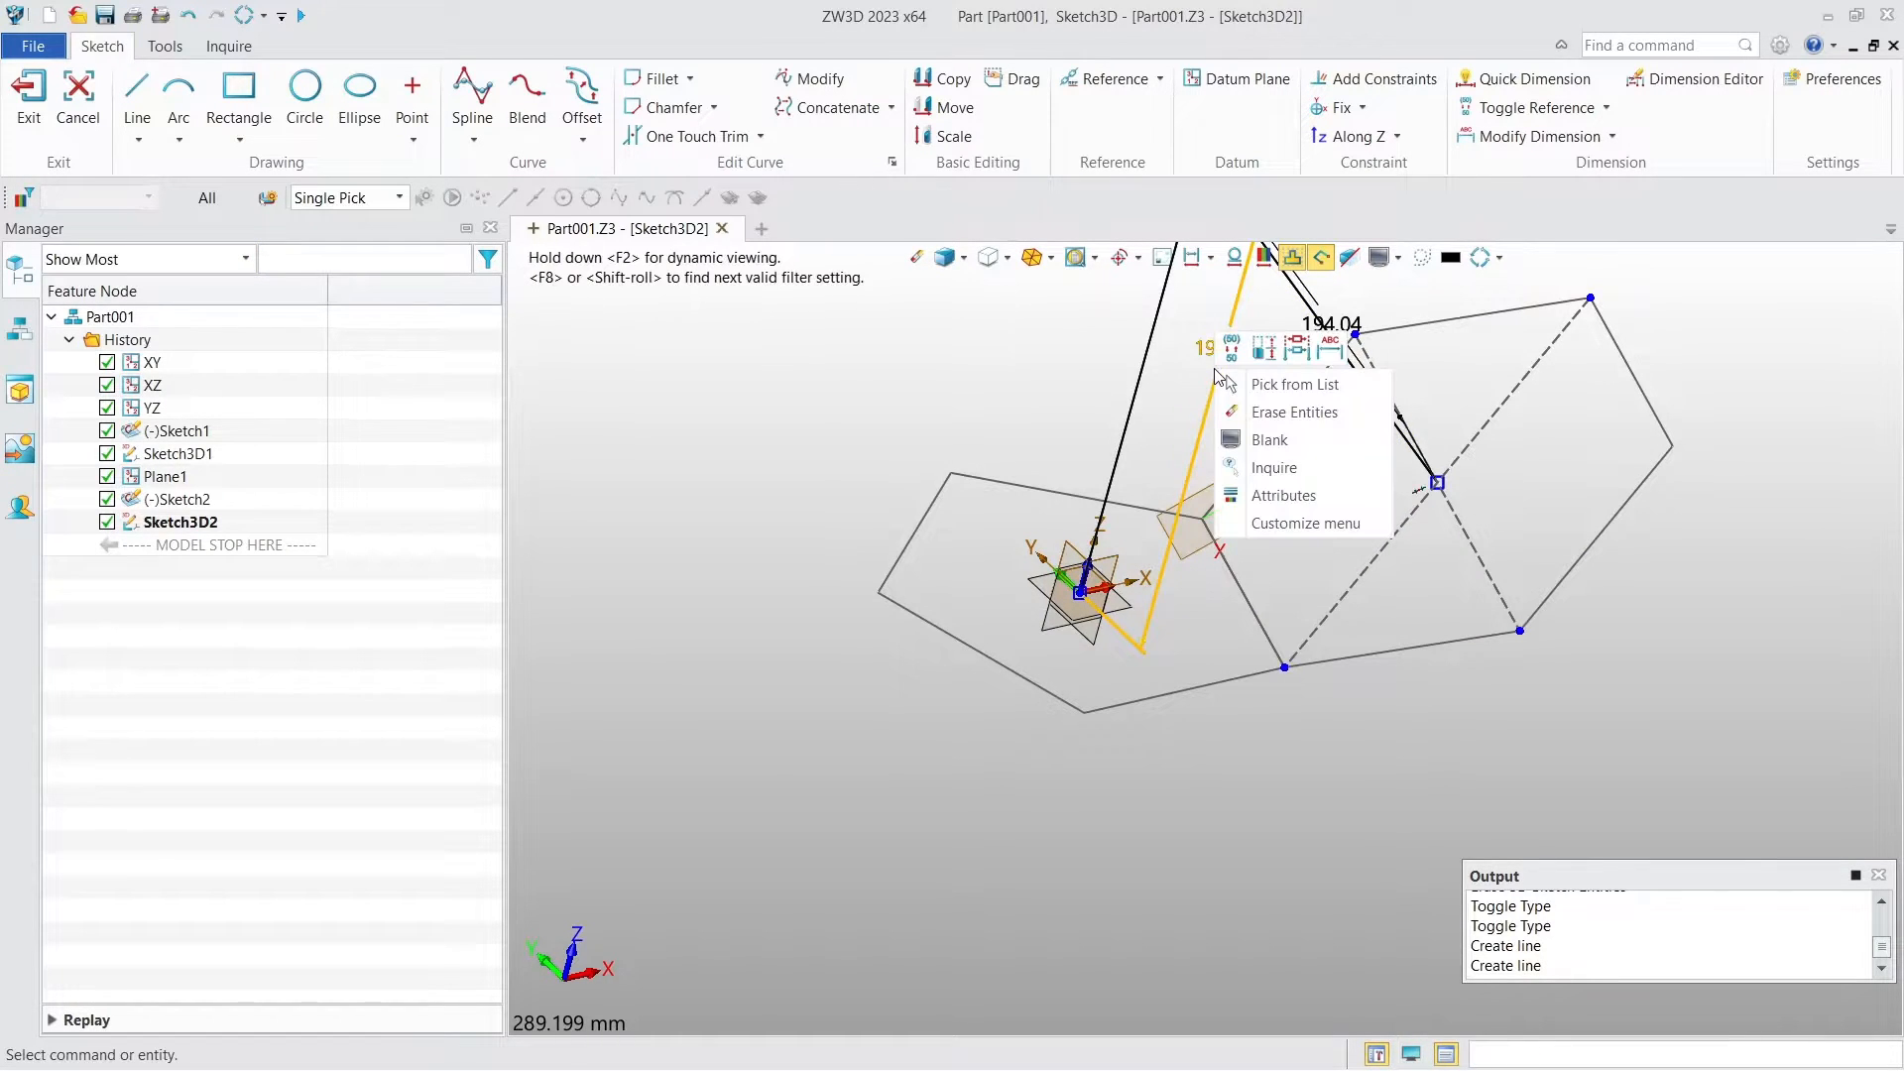
left_click(1291, 417)
right_click(1345, 324)
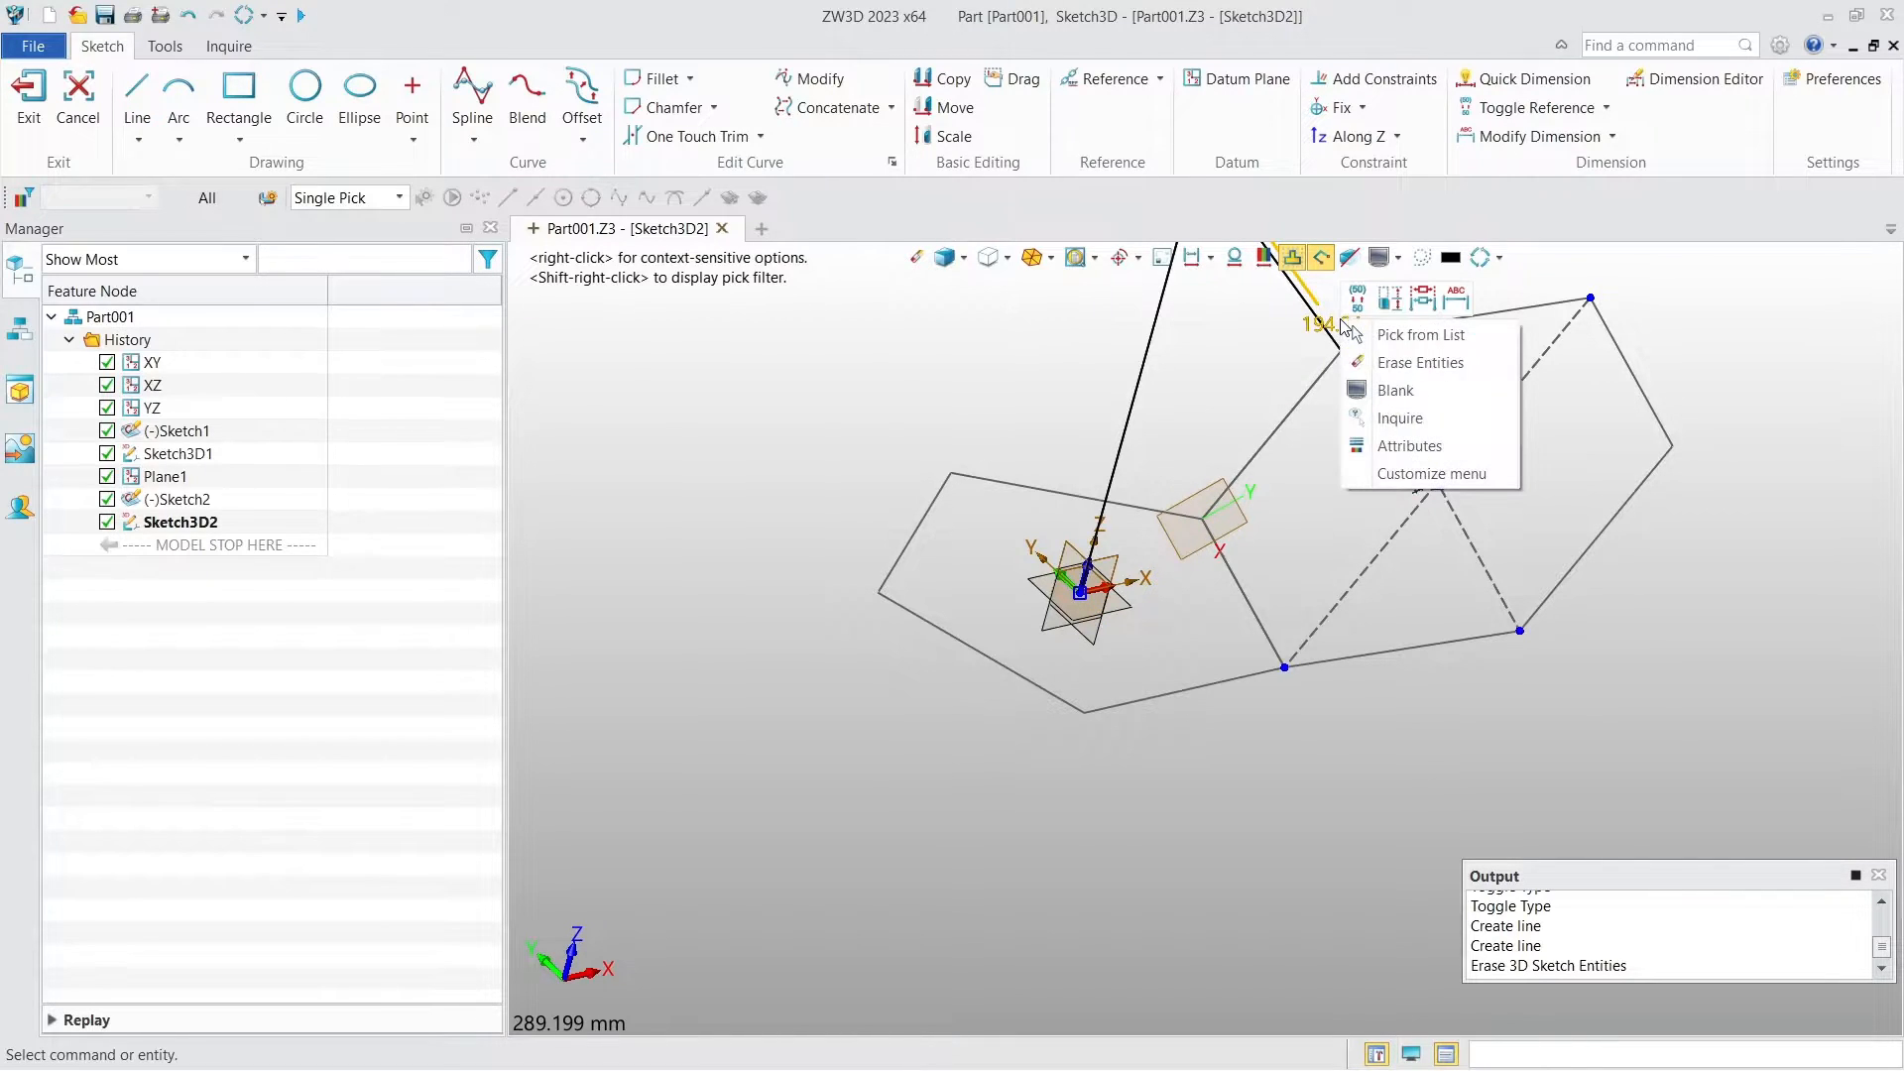
left_click(1409, 363)
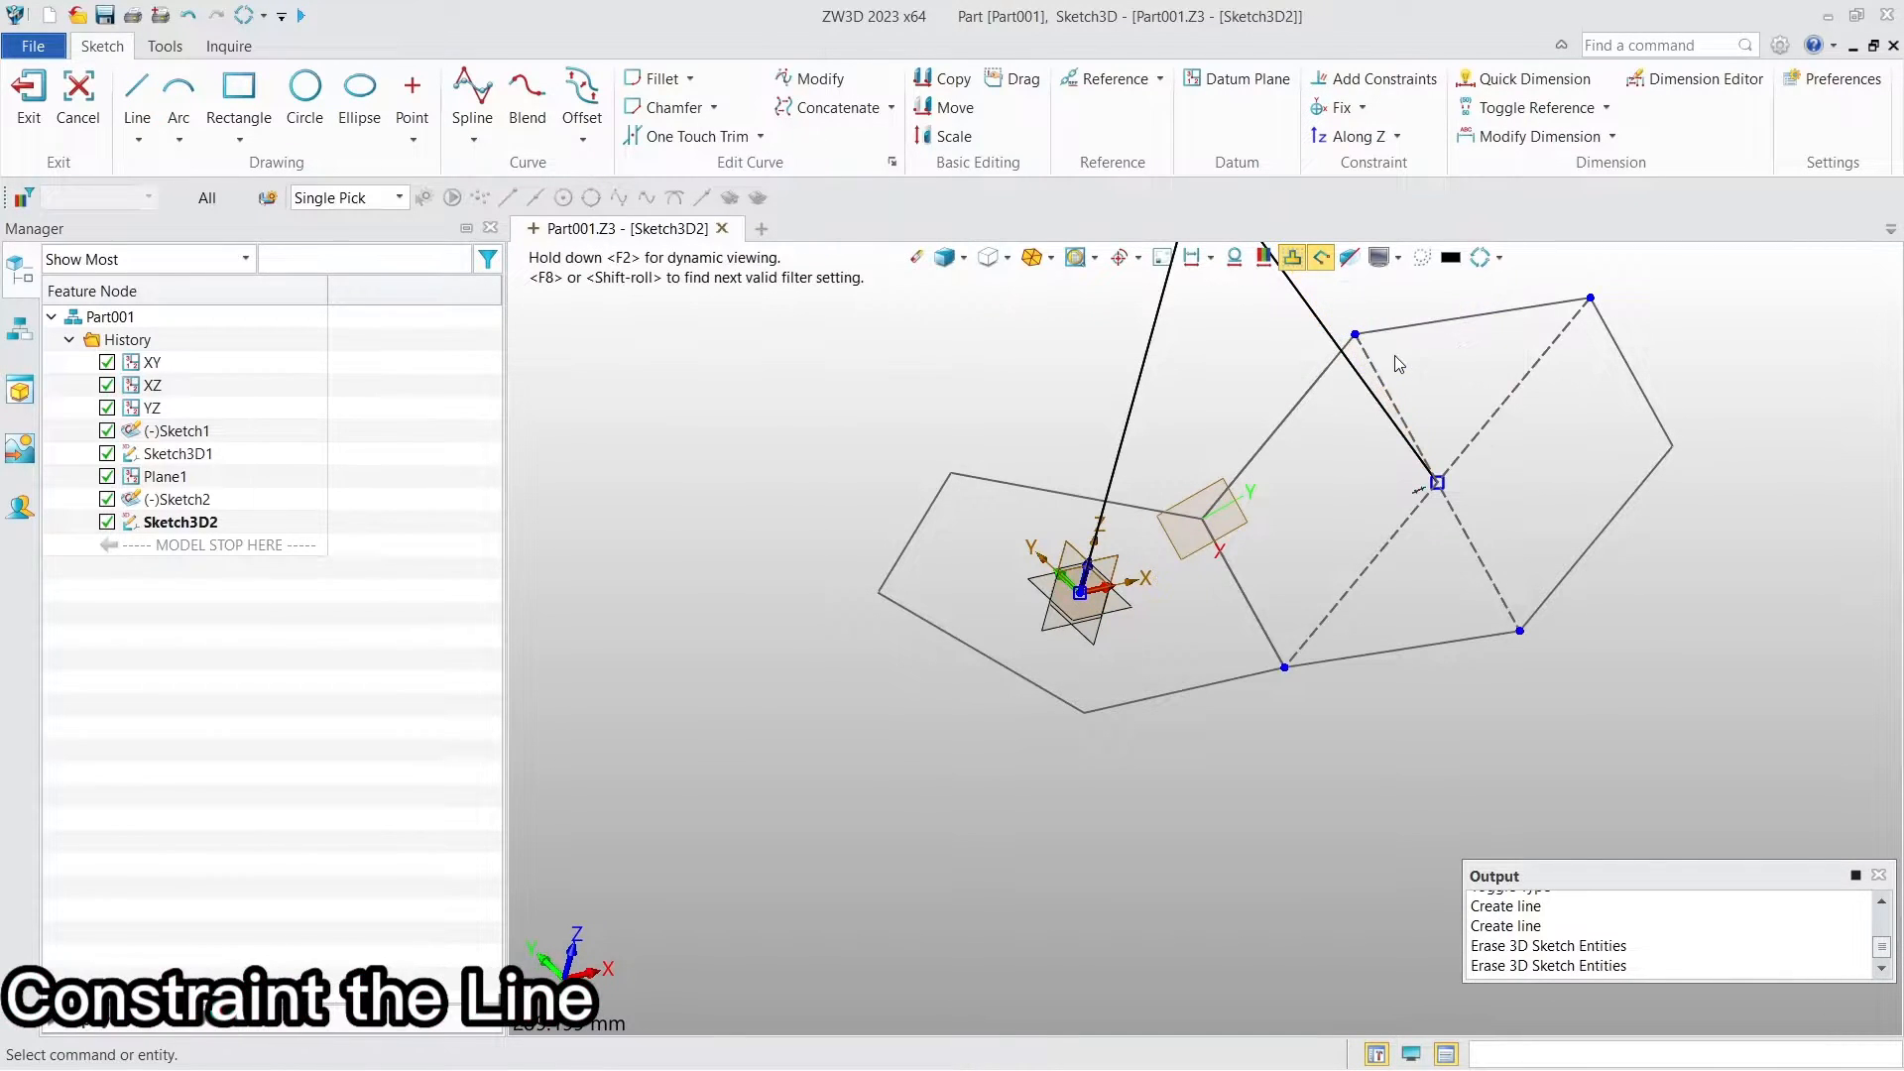
Step: Constrain the line rising from the origin along the Z axis
left_click(1353, 139)
left_click(1131, 411)
middle_click(1126, 406)
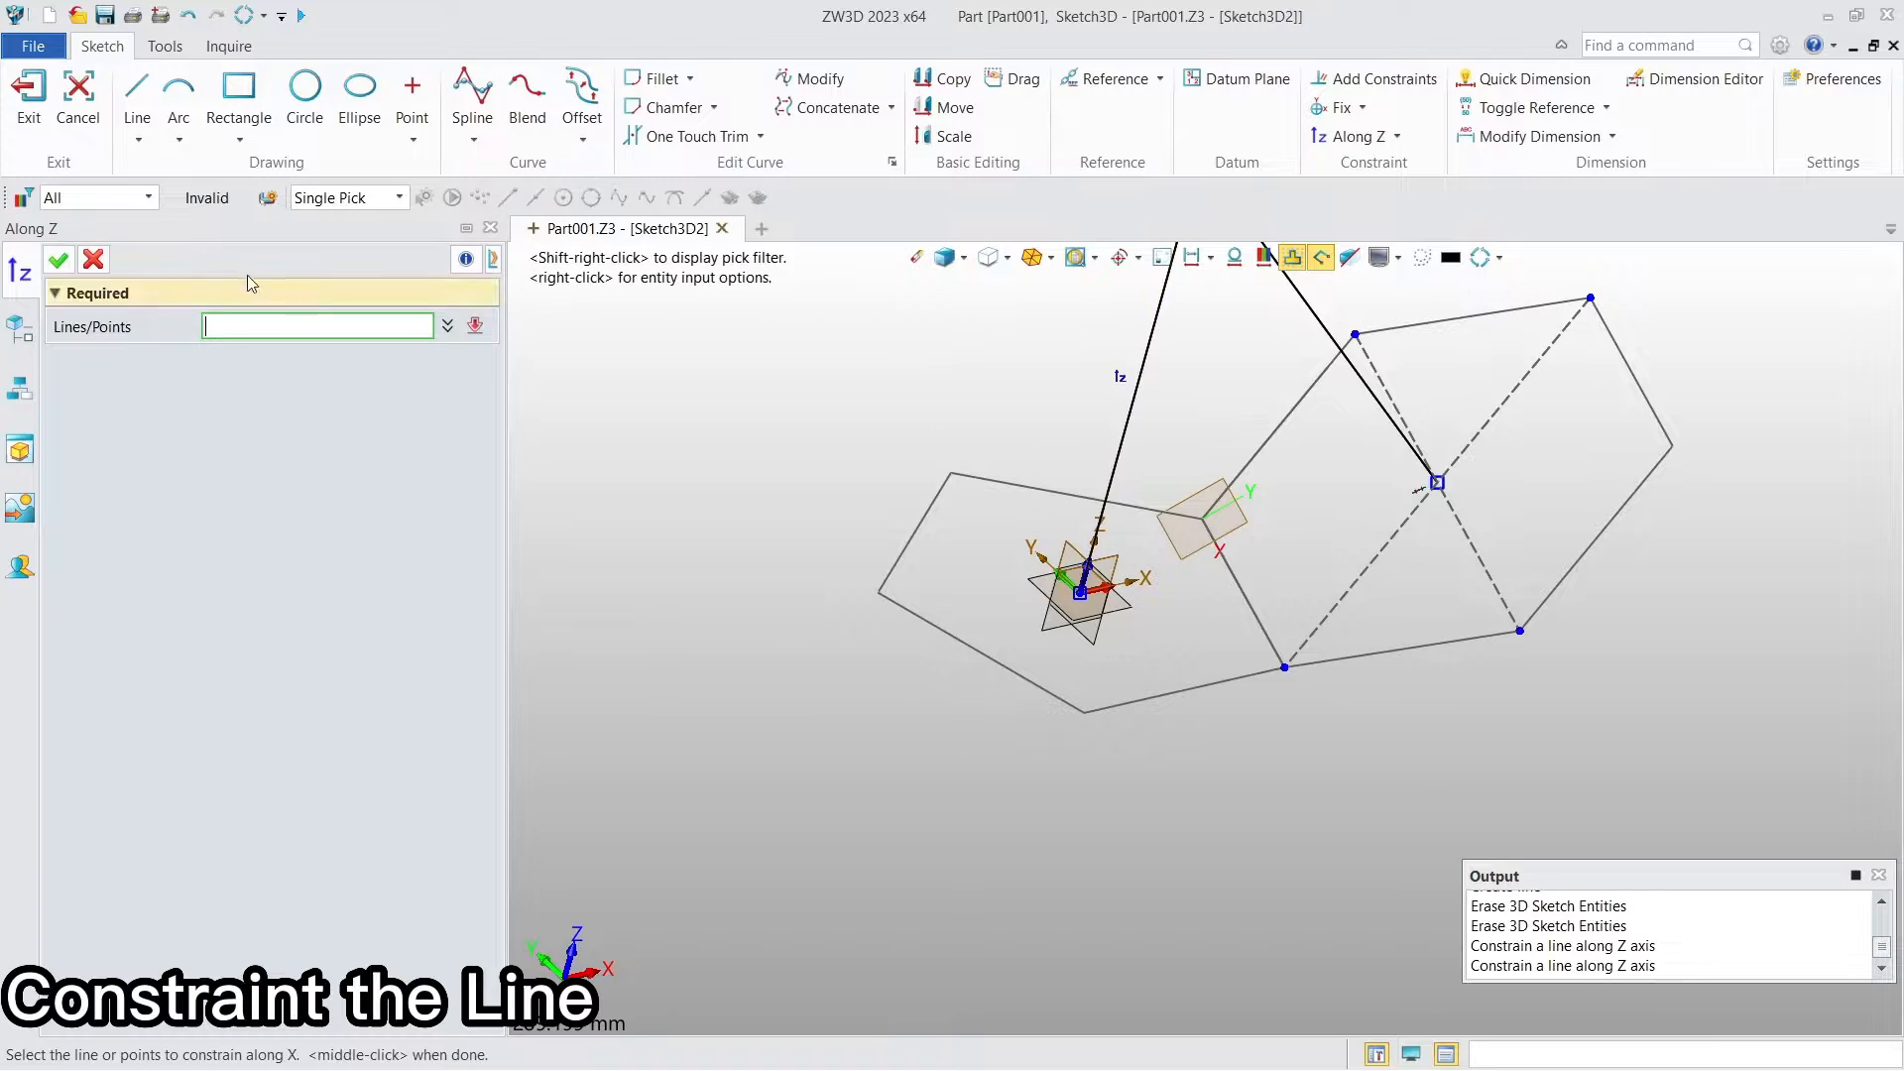
left_click(60, 260)
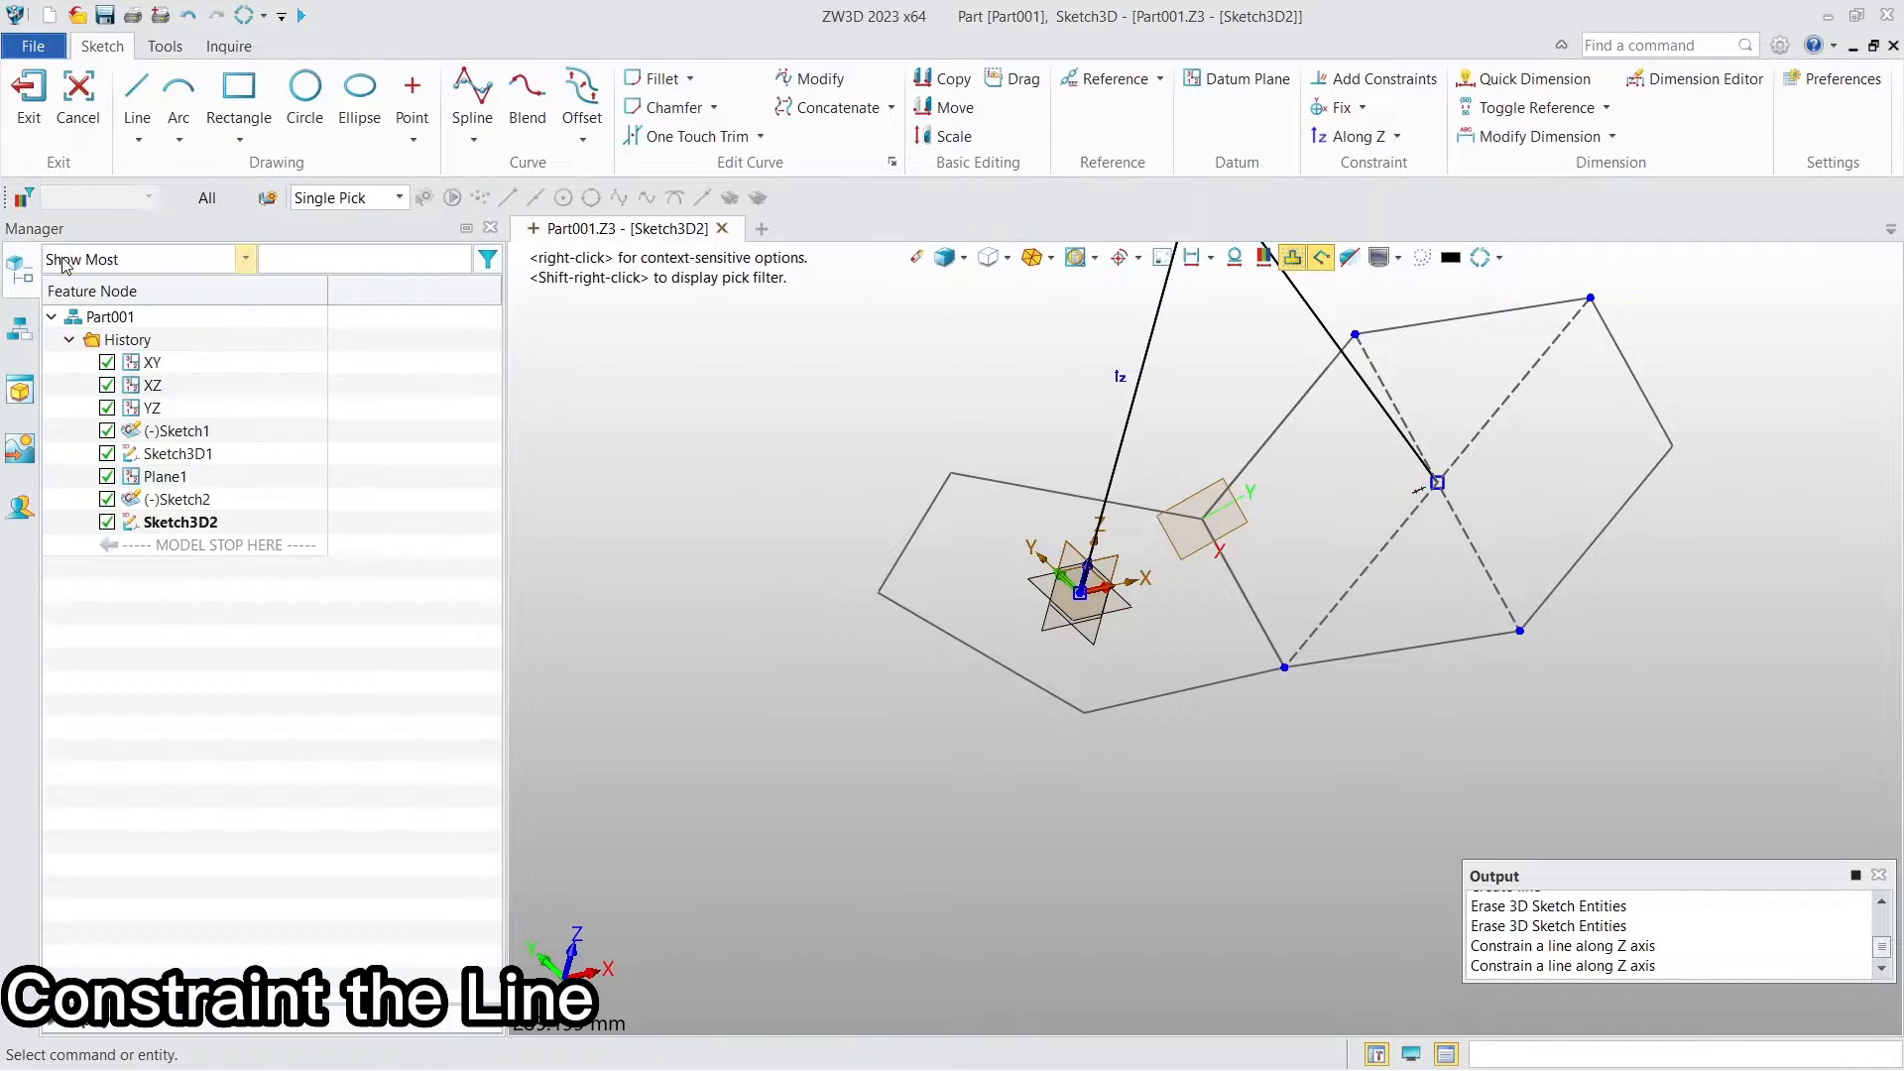
Step: Constrain the slanted line to the hexagon's centre perpendicular to the dashed diagonal starting at the shared edge's lower vertex
left_click(1413, 81)
left_click(1375, 403)
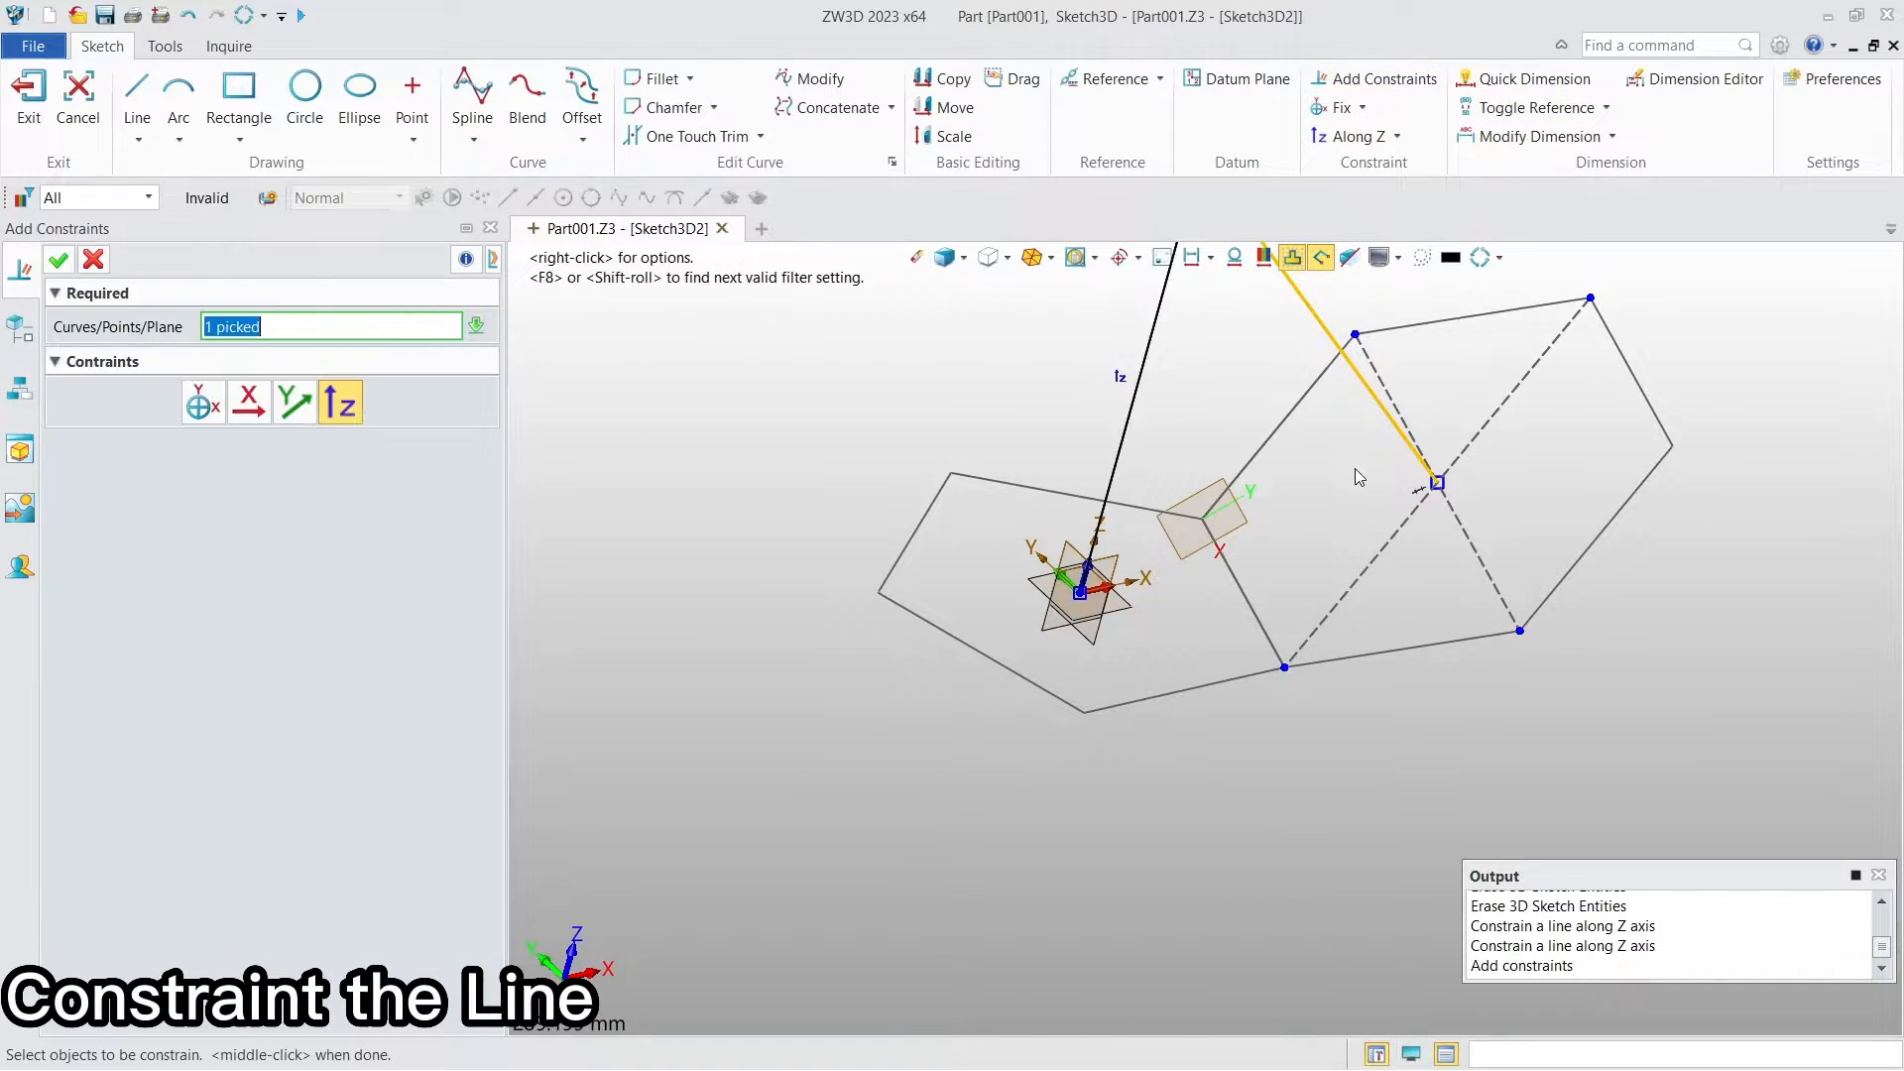
left_click(1388, 541)
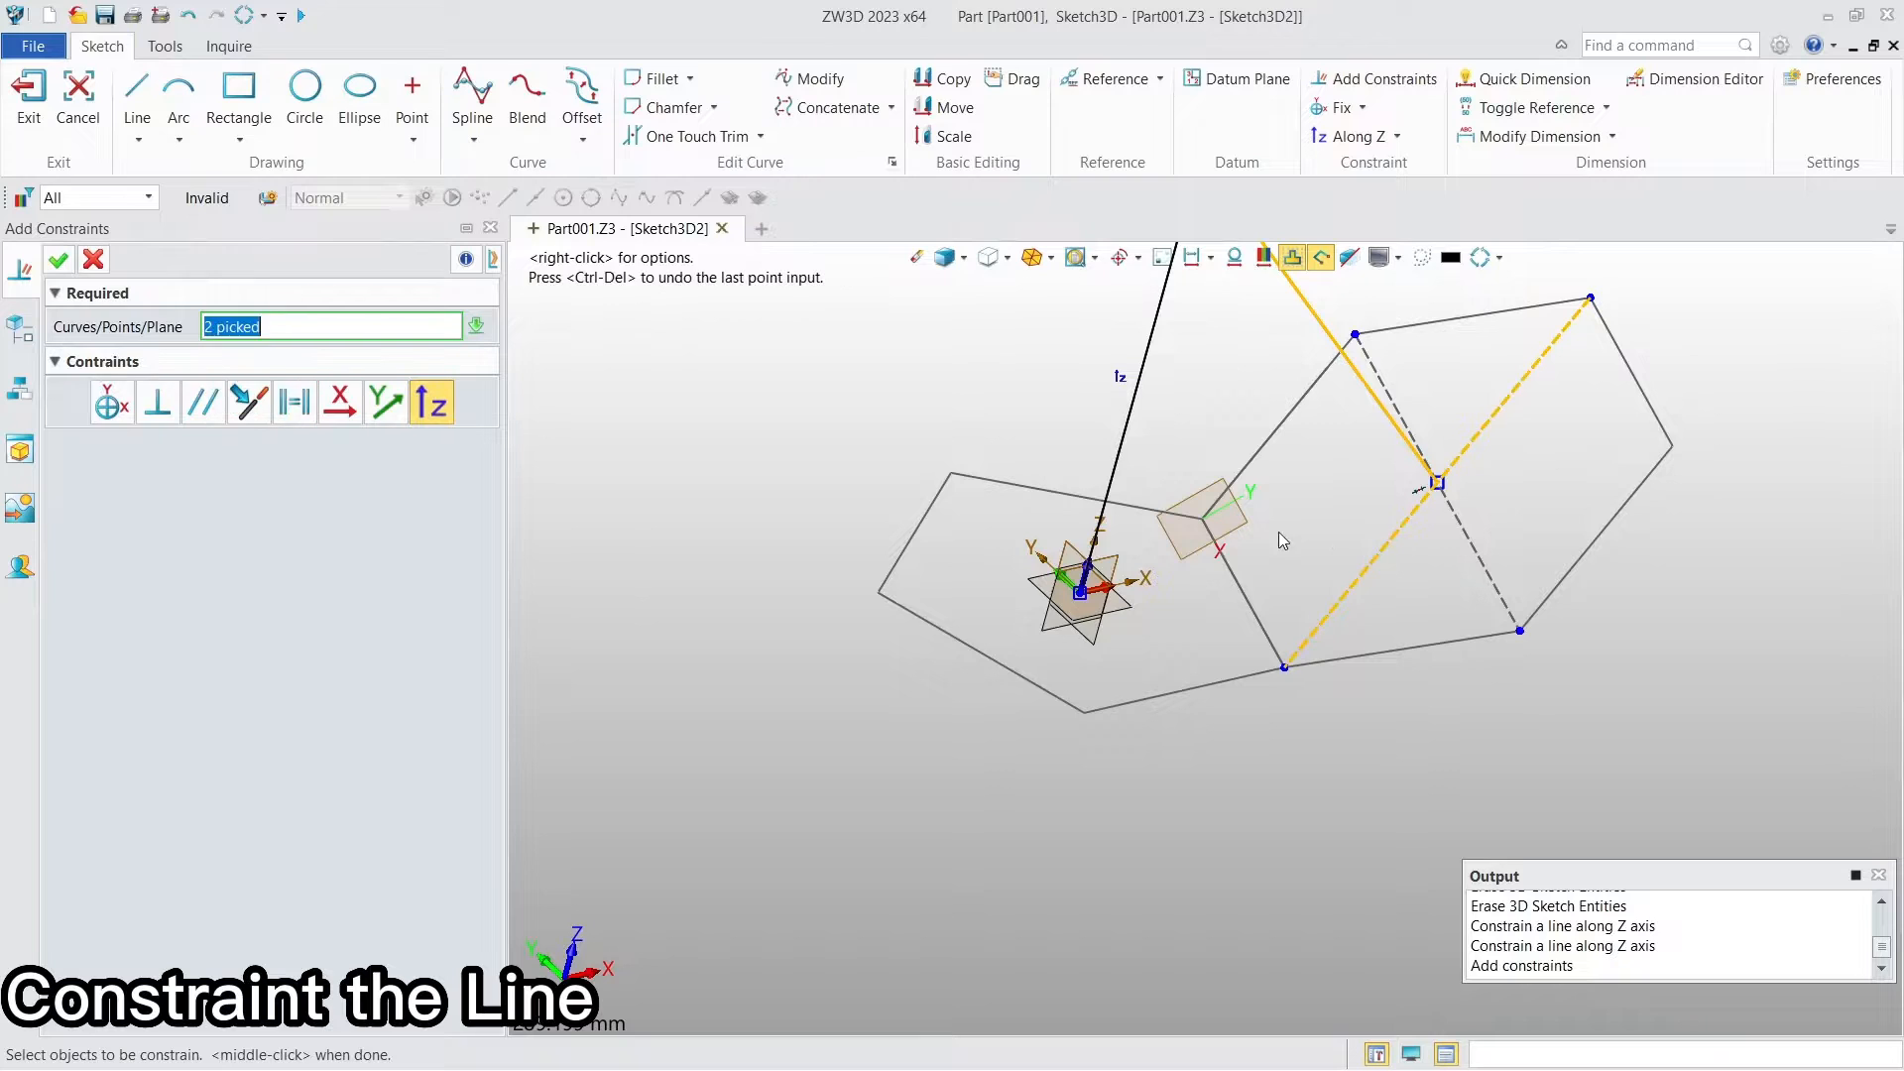
left_click(157, 401)
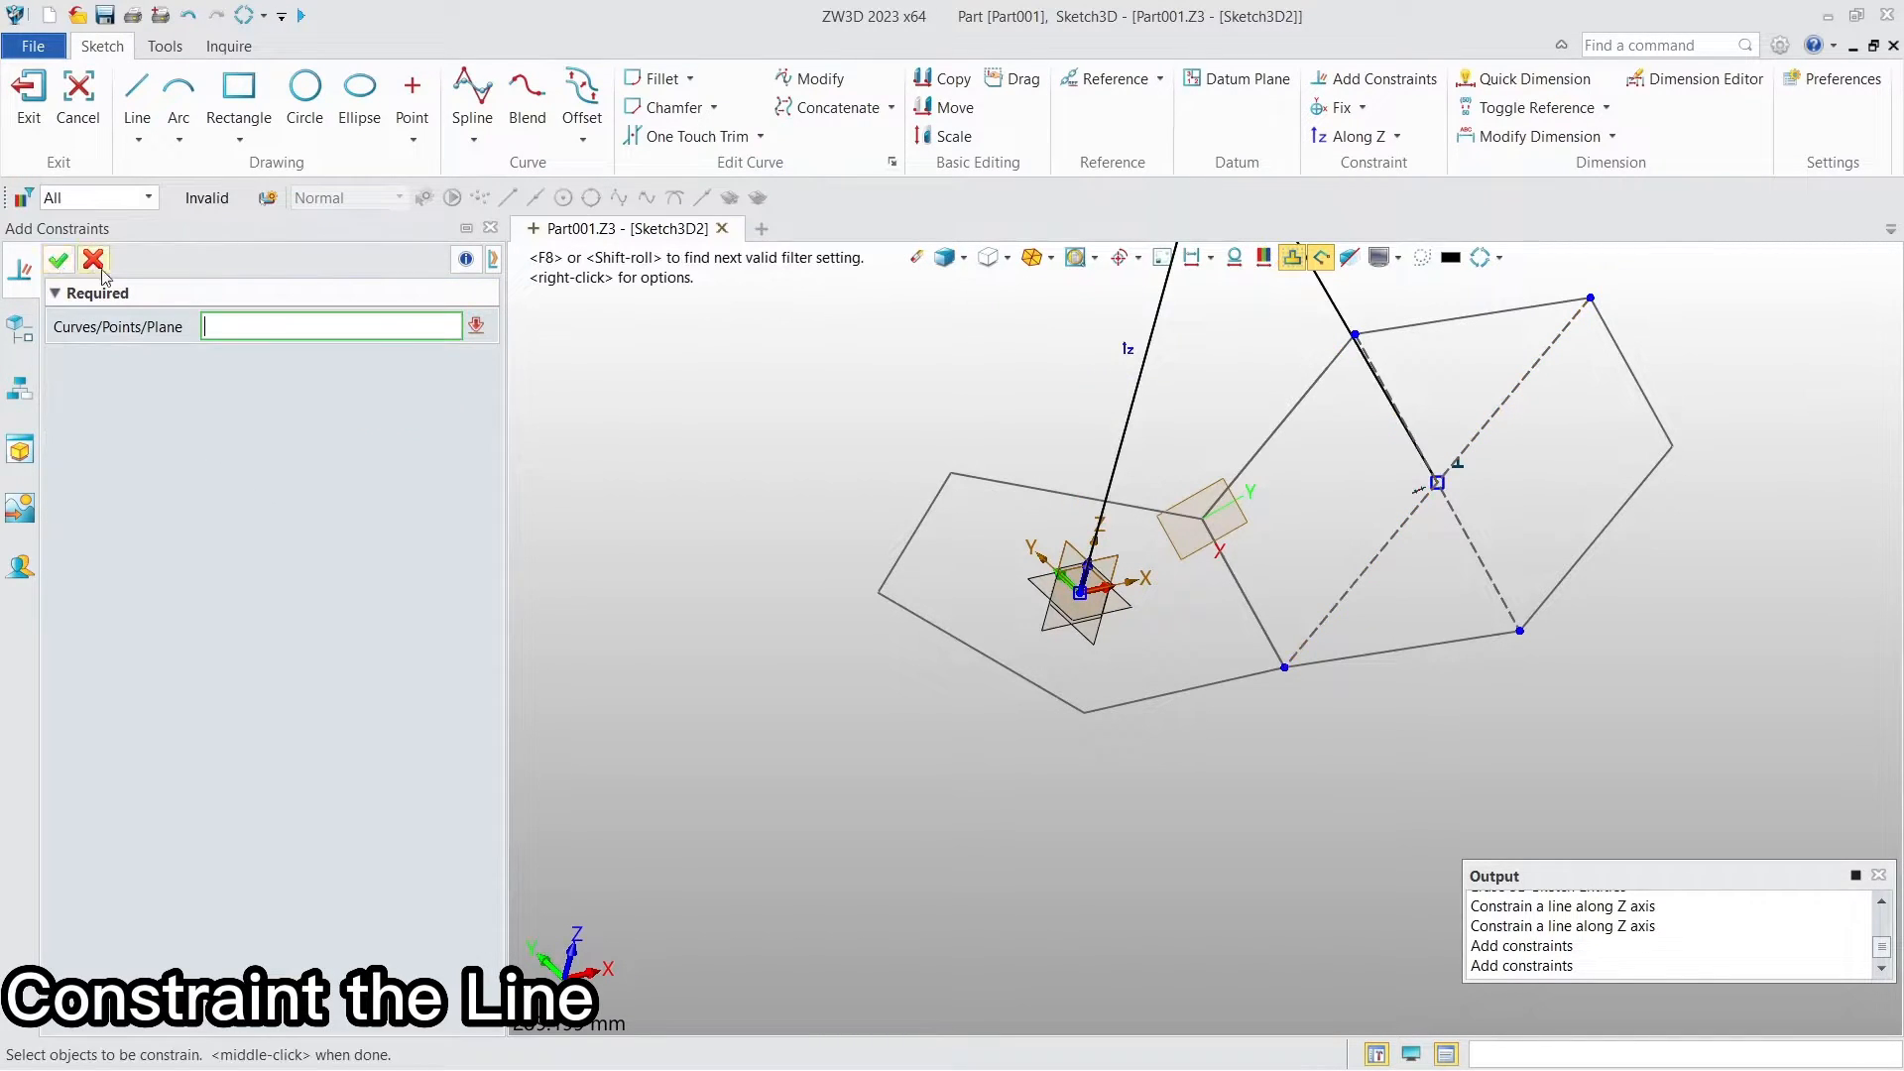
Step: Constrain the slanted line perpendicular to the hexagon's other dashed diagonal and exit the 3D sketch
scroll(653, 538, "down", 5)
scroll(824, 403, "up", 5)
left_click(1072, 451)
left_click(1072, 454)
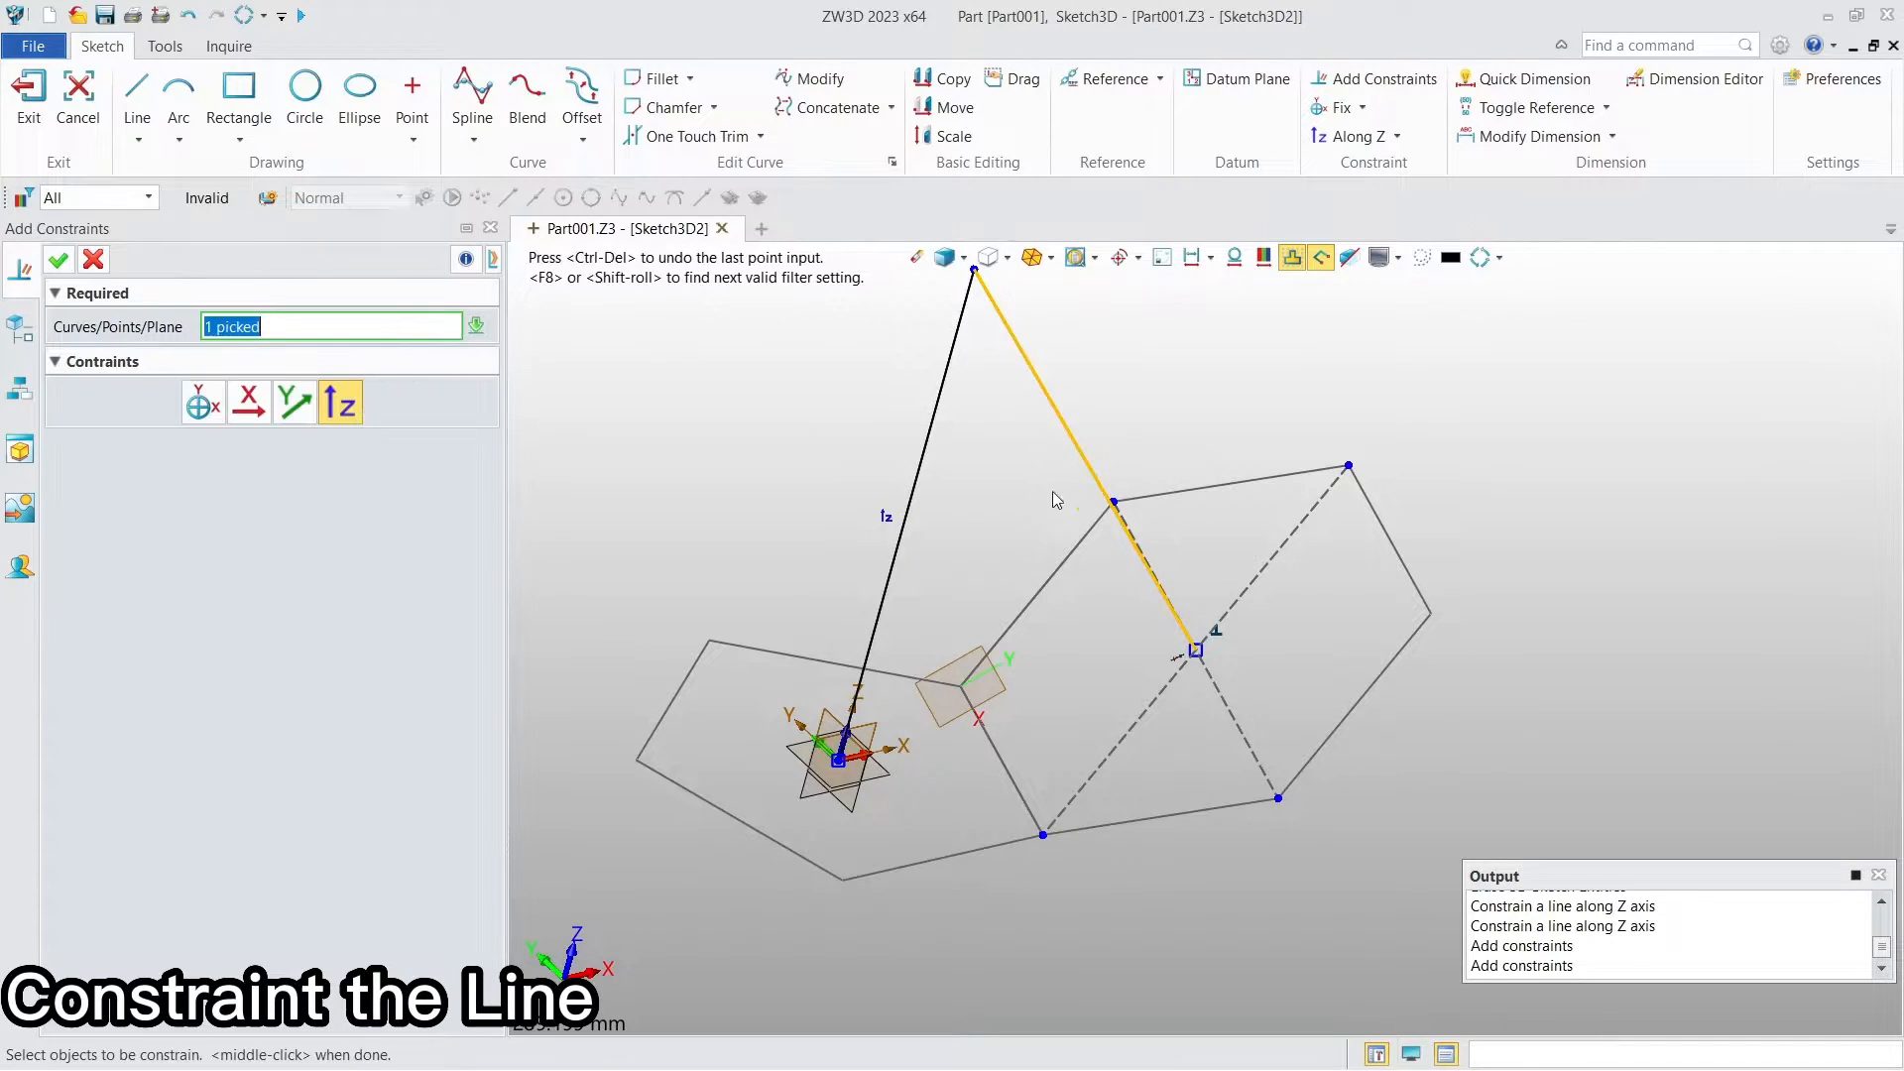
left_click(1233, 729)
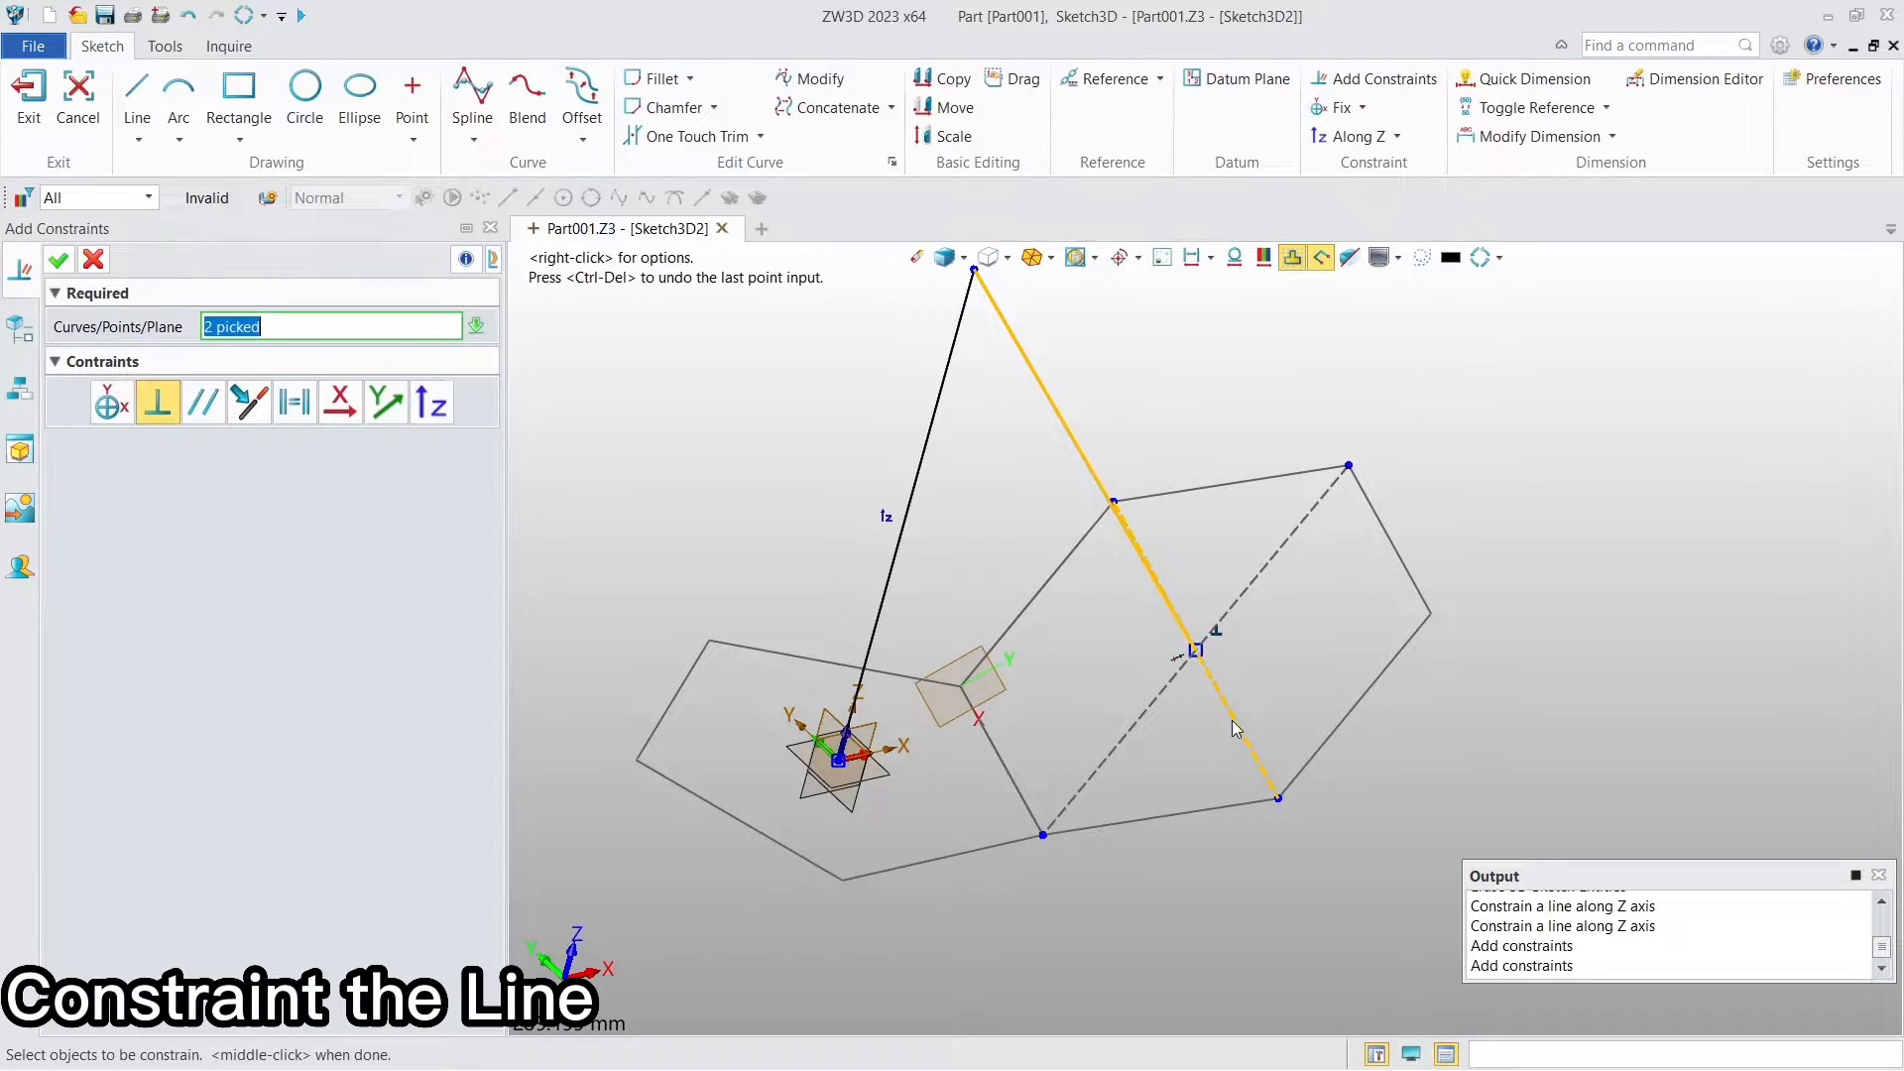
left_click(56, 263)
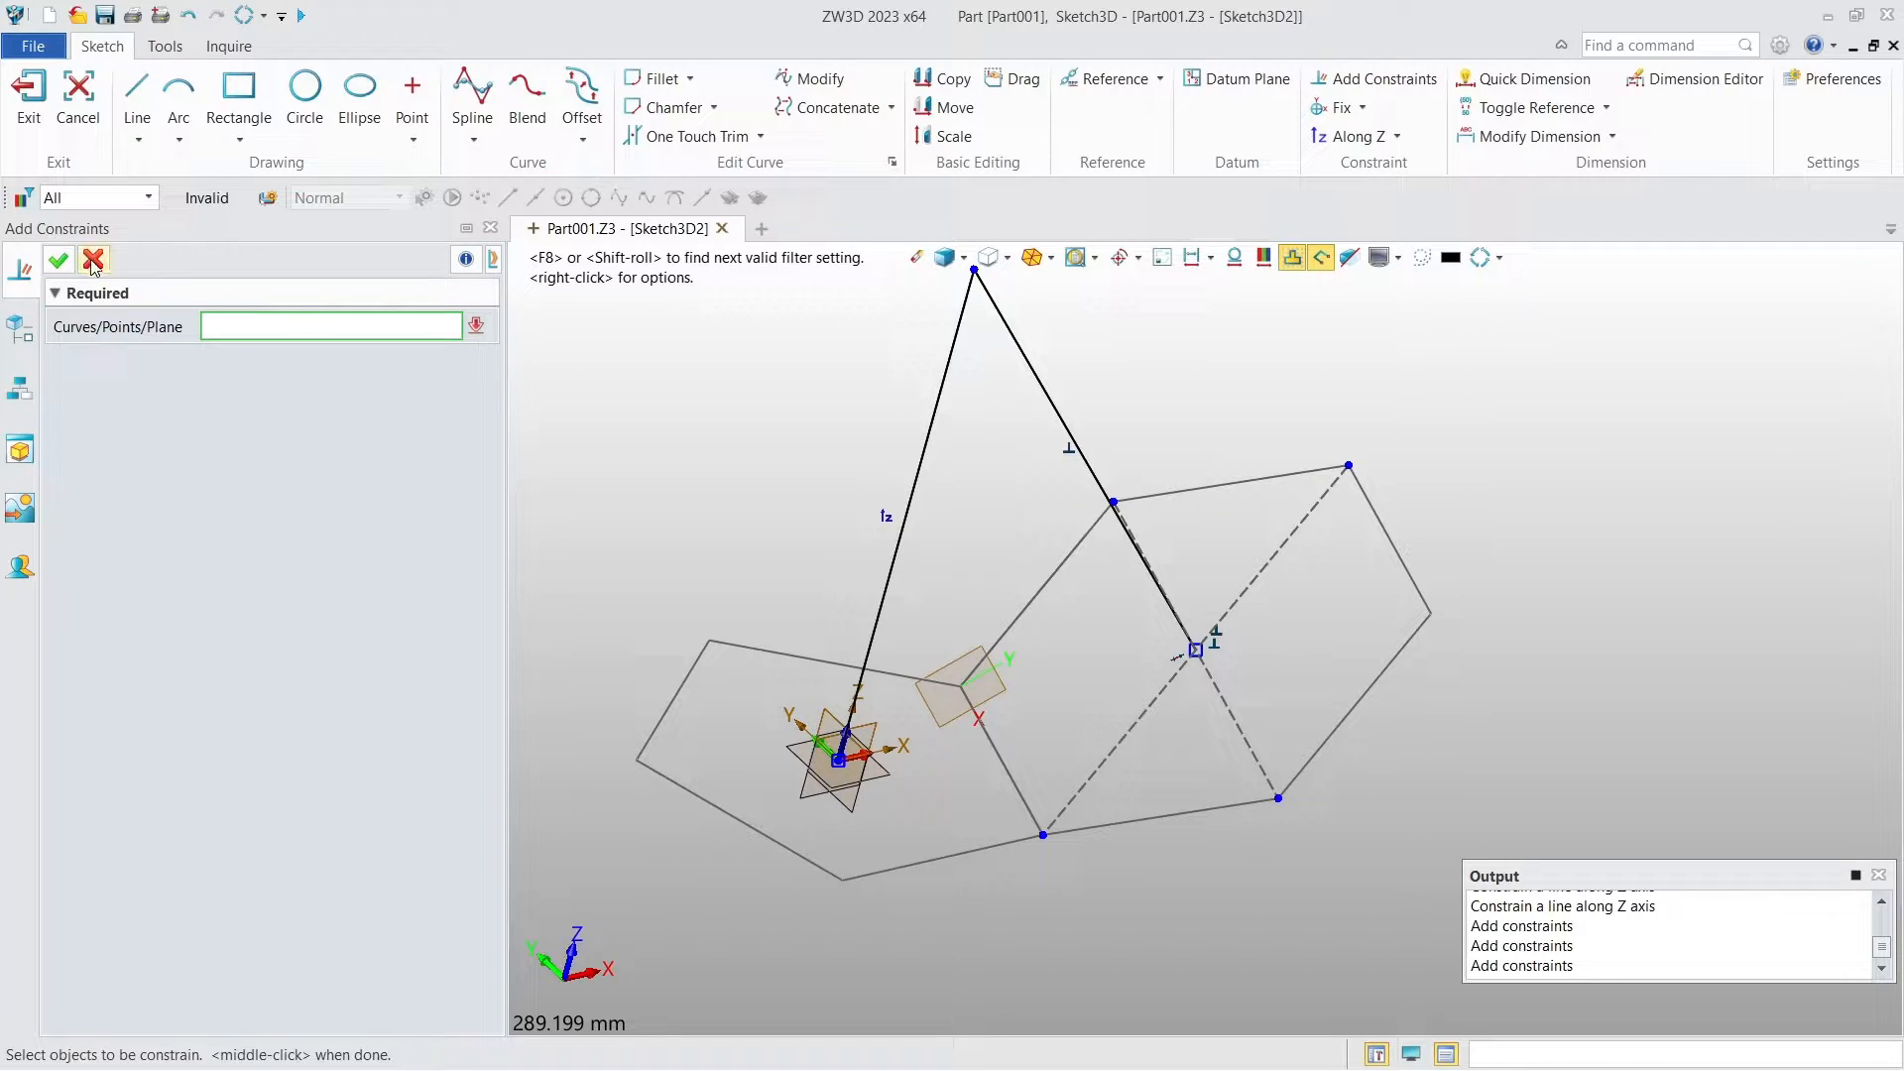
left_click(92, 260)
left_click(29, 119)
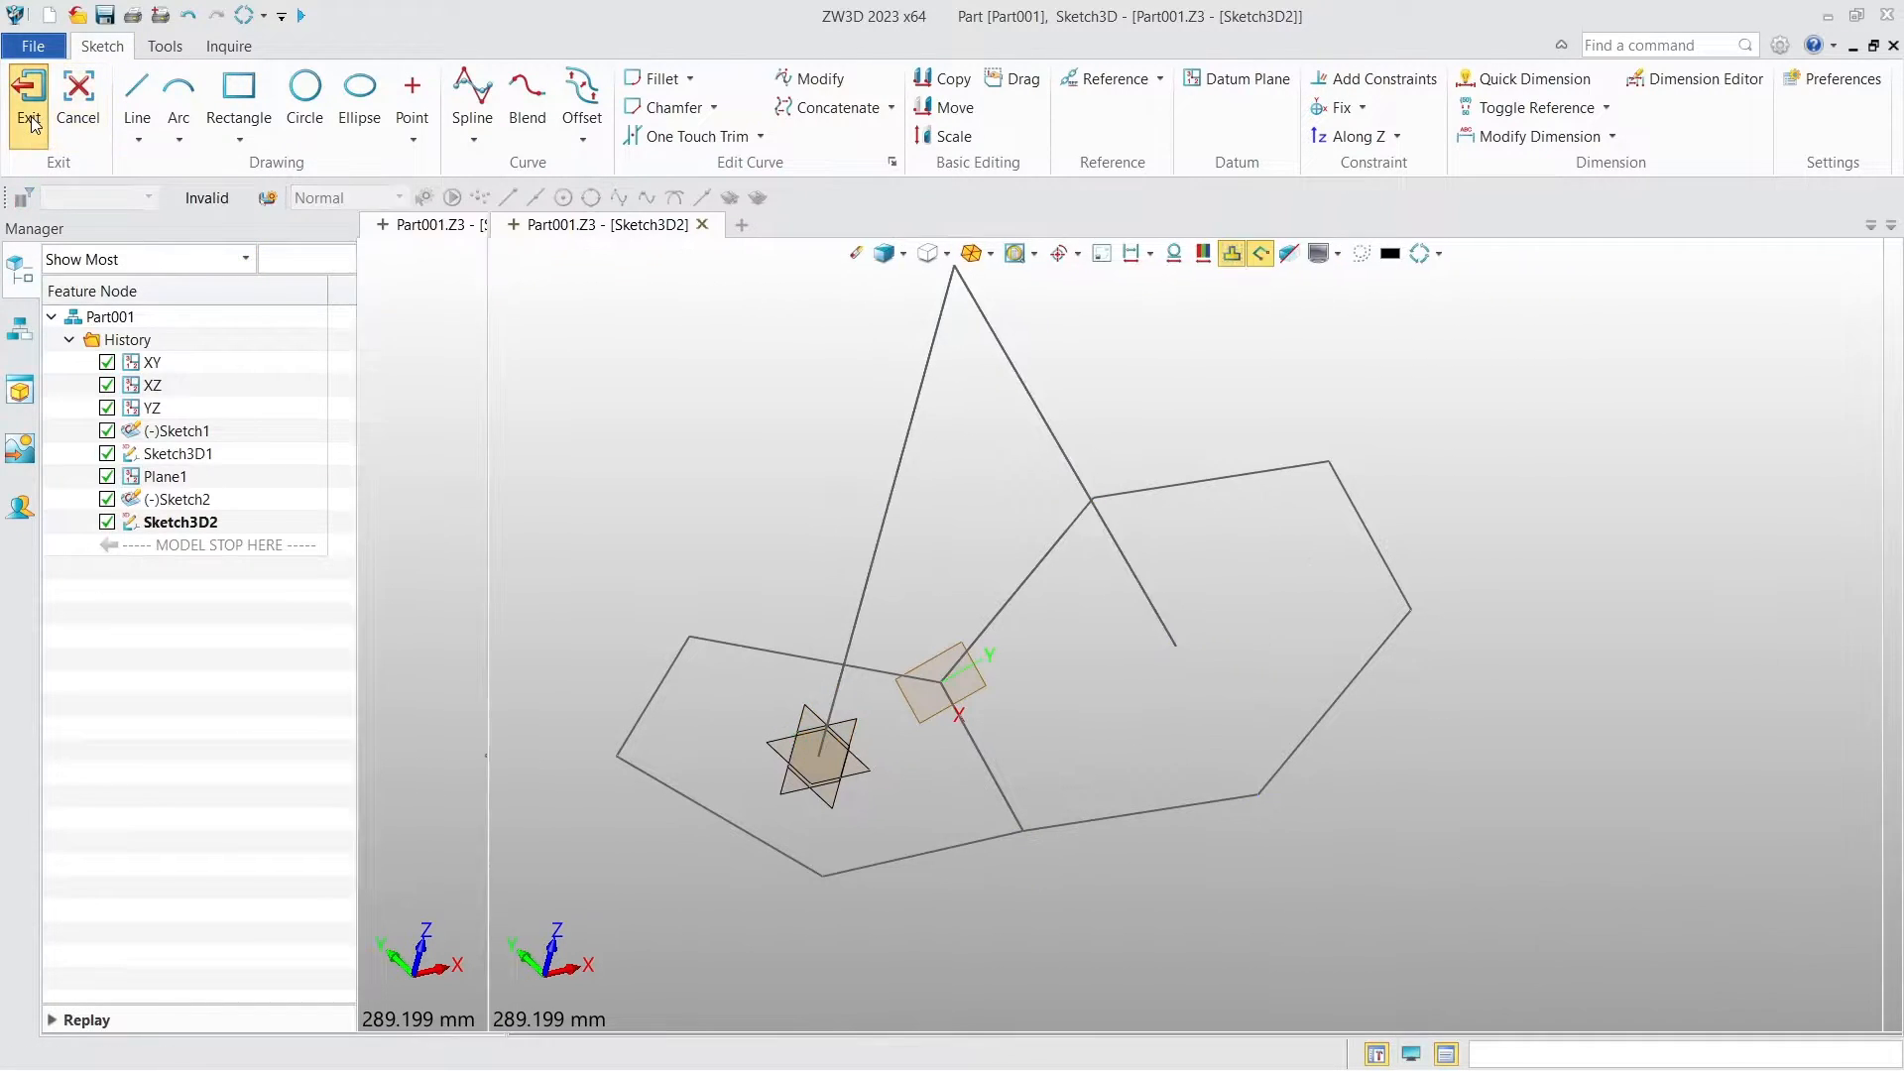
Step: Start a new 3D sketch and draw a line from the lower vertex of the shared pentagon-hexagon edge to the apex
right_click(717, 391)
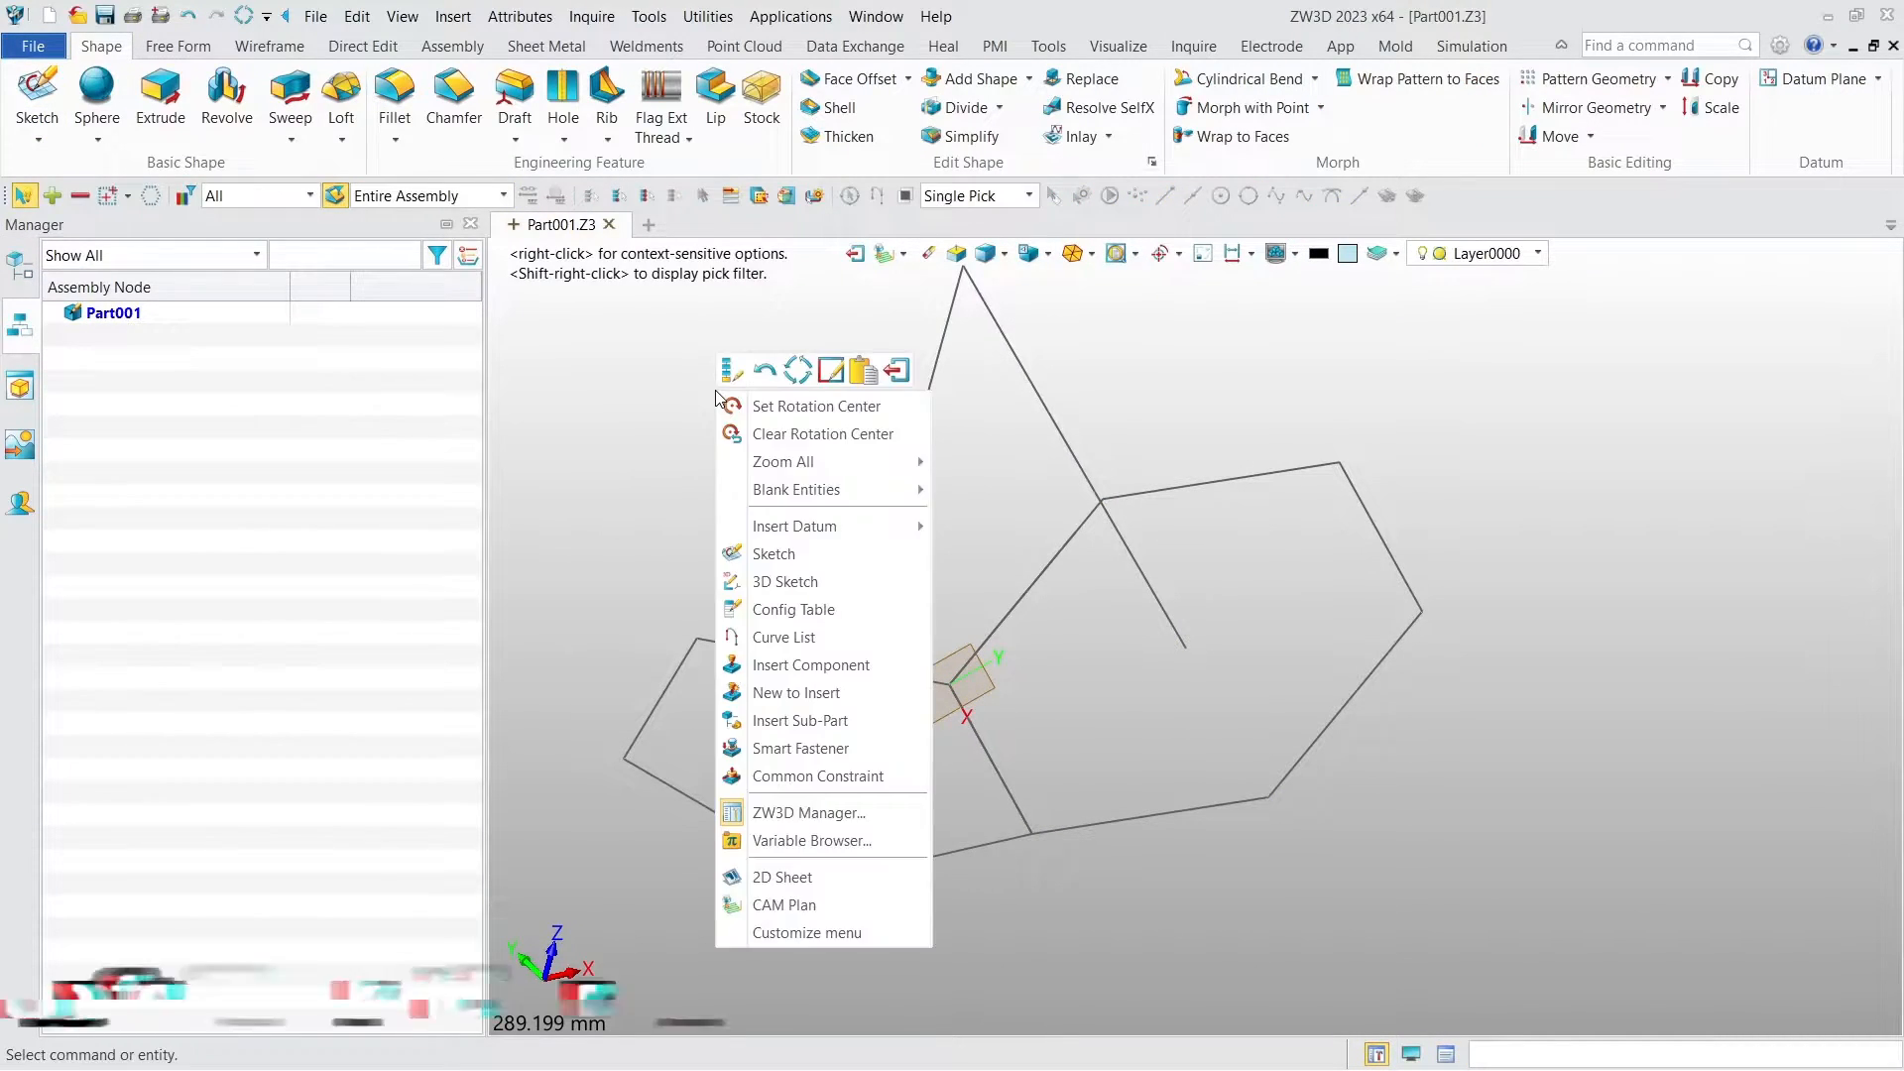
left_click(811, 590)
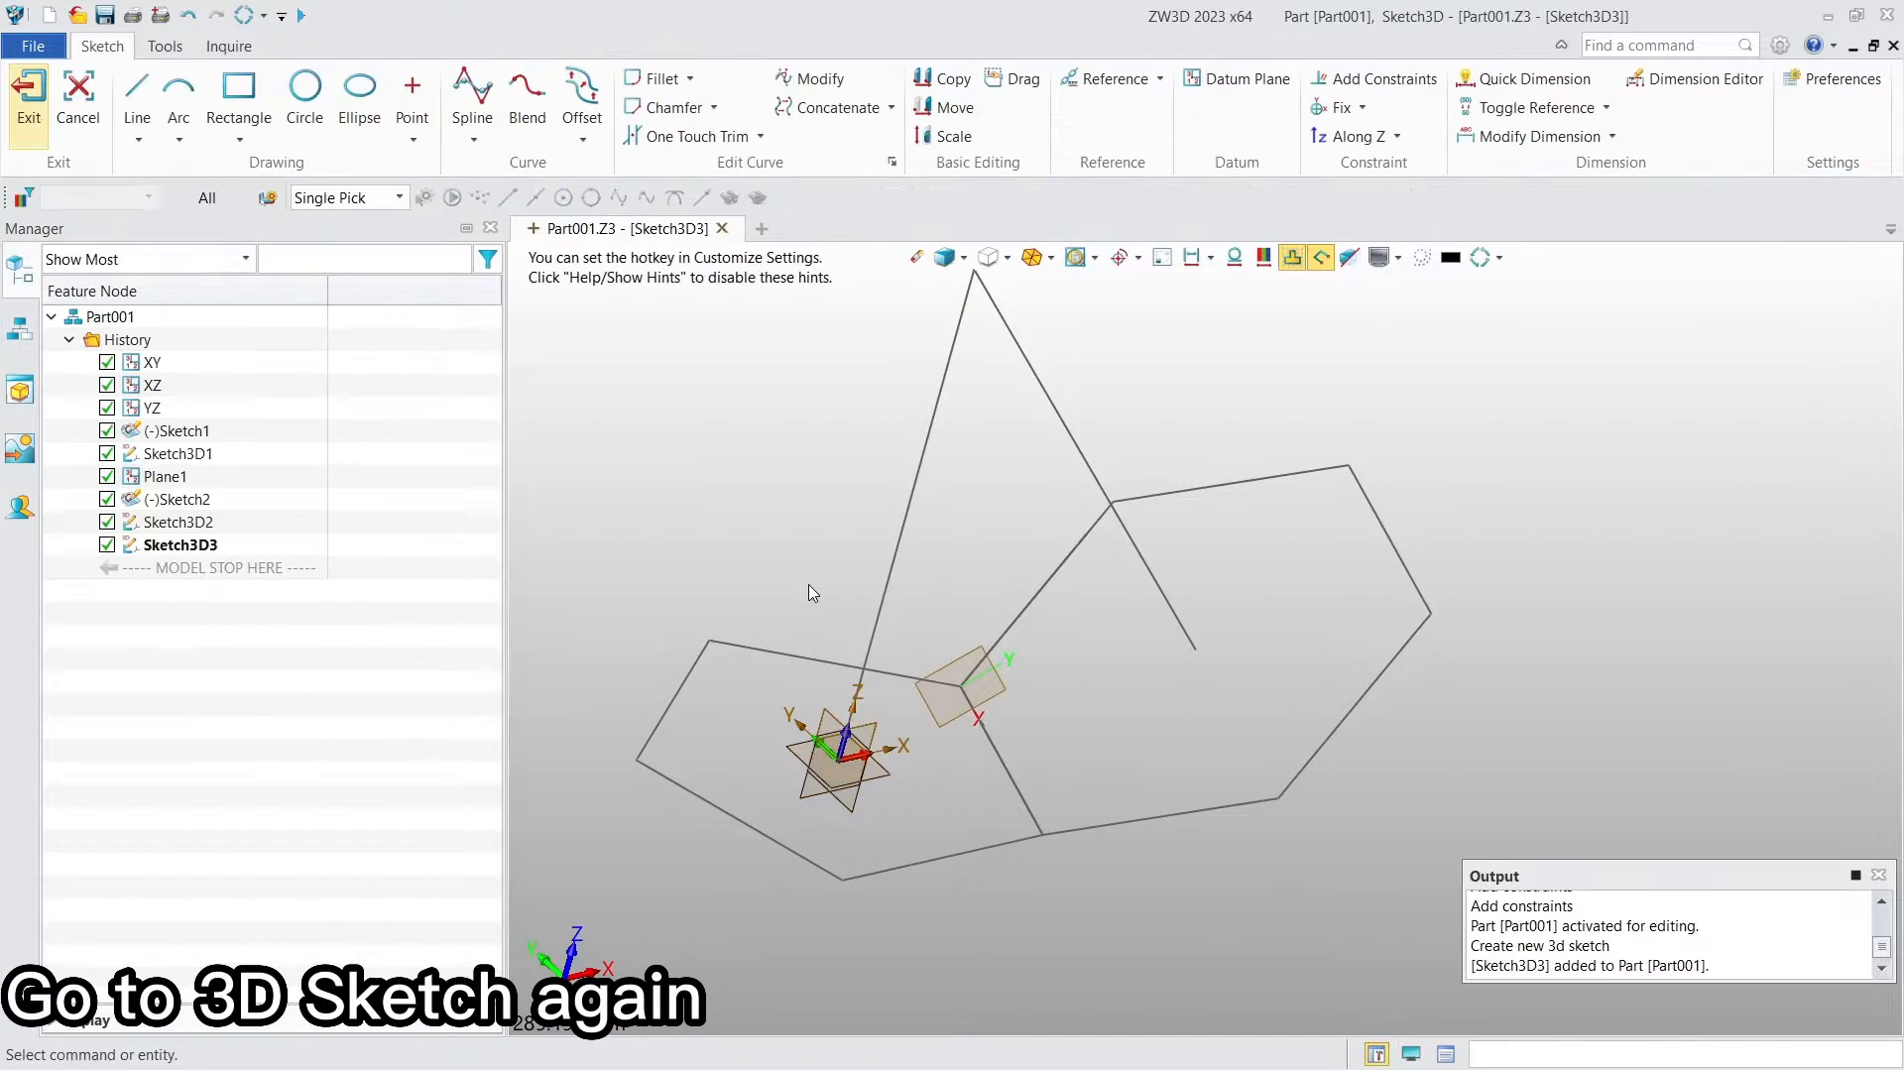
mouse_move(1119, 436)
middle_mouse_down()
mouse_move(1045, 394)
mouse_move(1026, 436)
mouse_move(1042, 450)
mouse_move(985, 482)
middle_mouse_up()
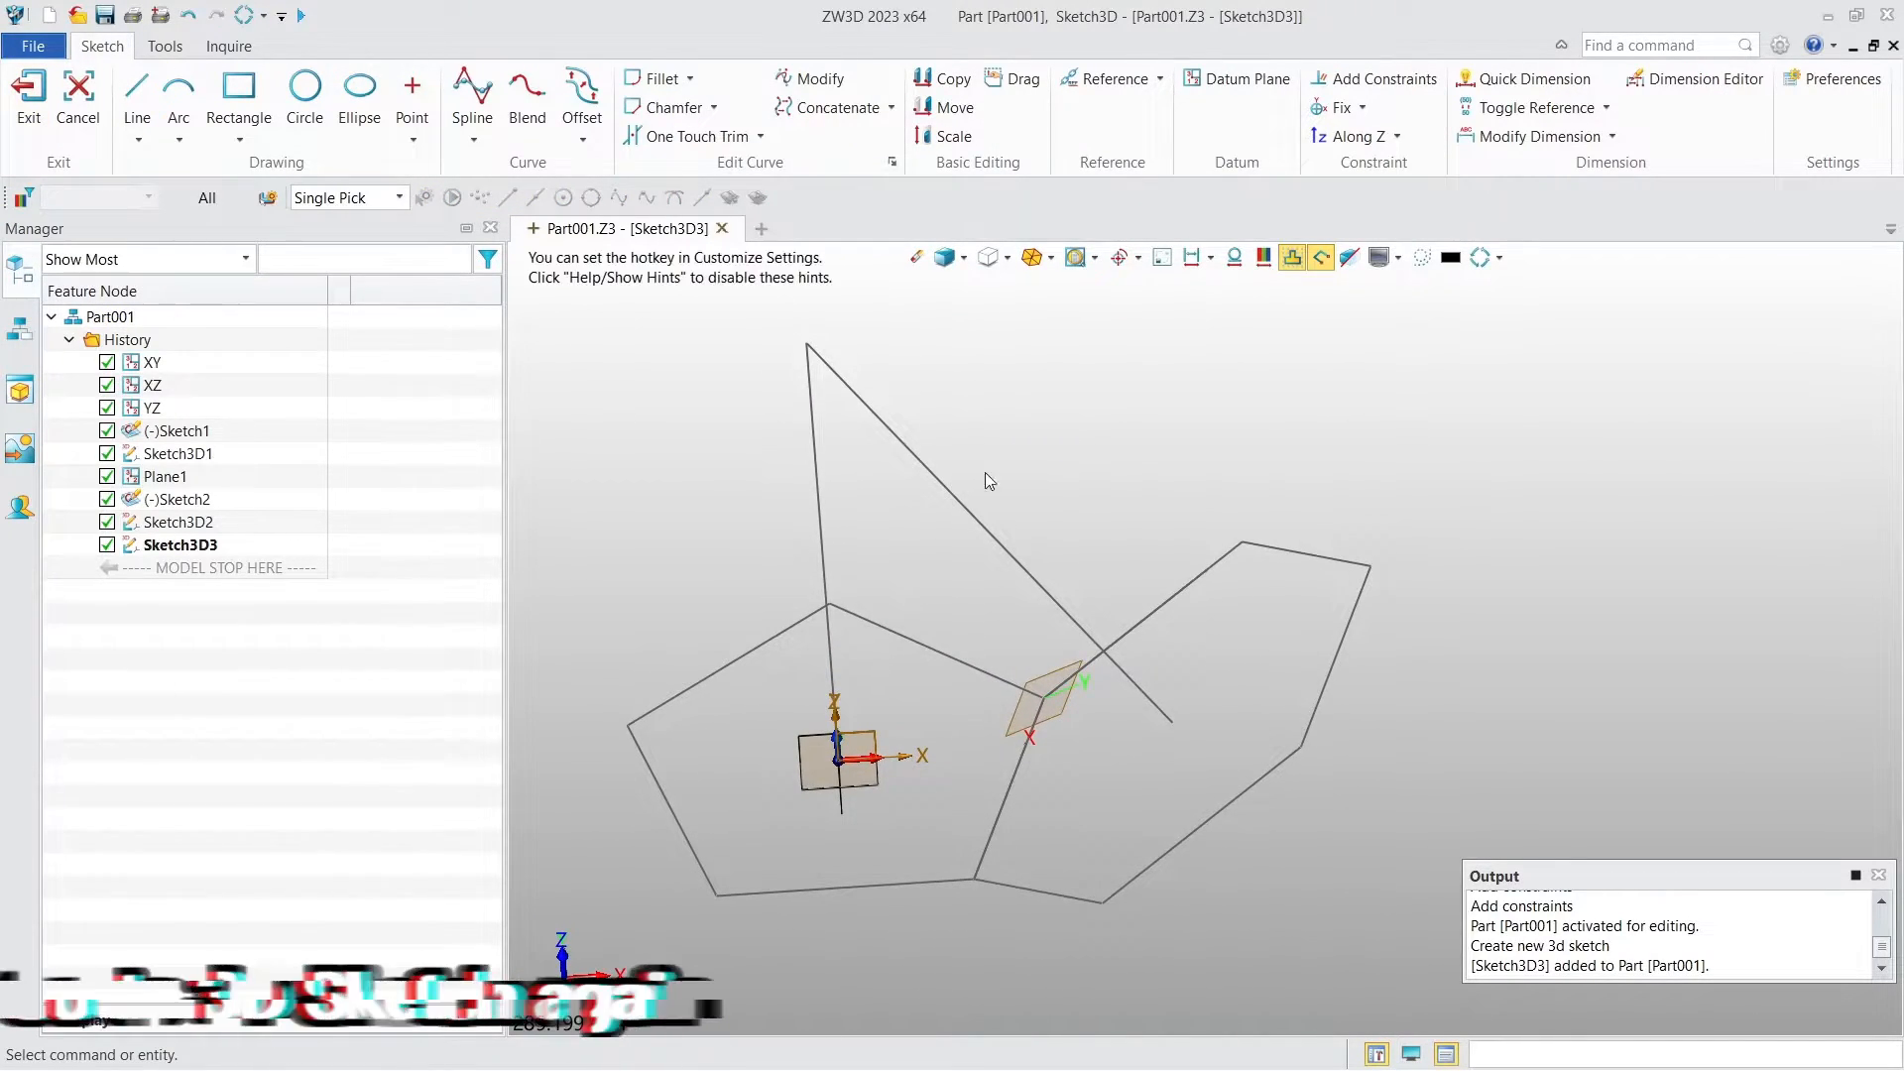
left_click(138, 90)
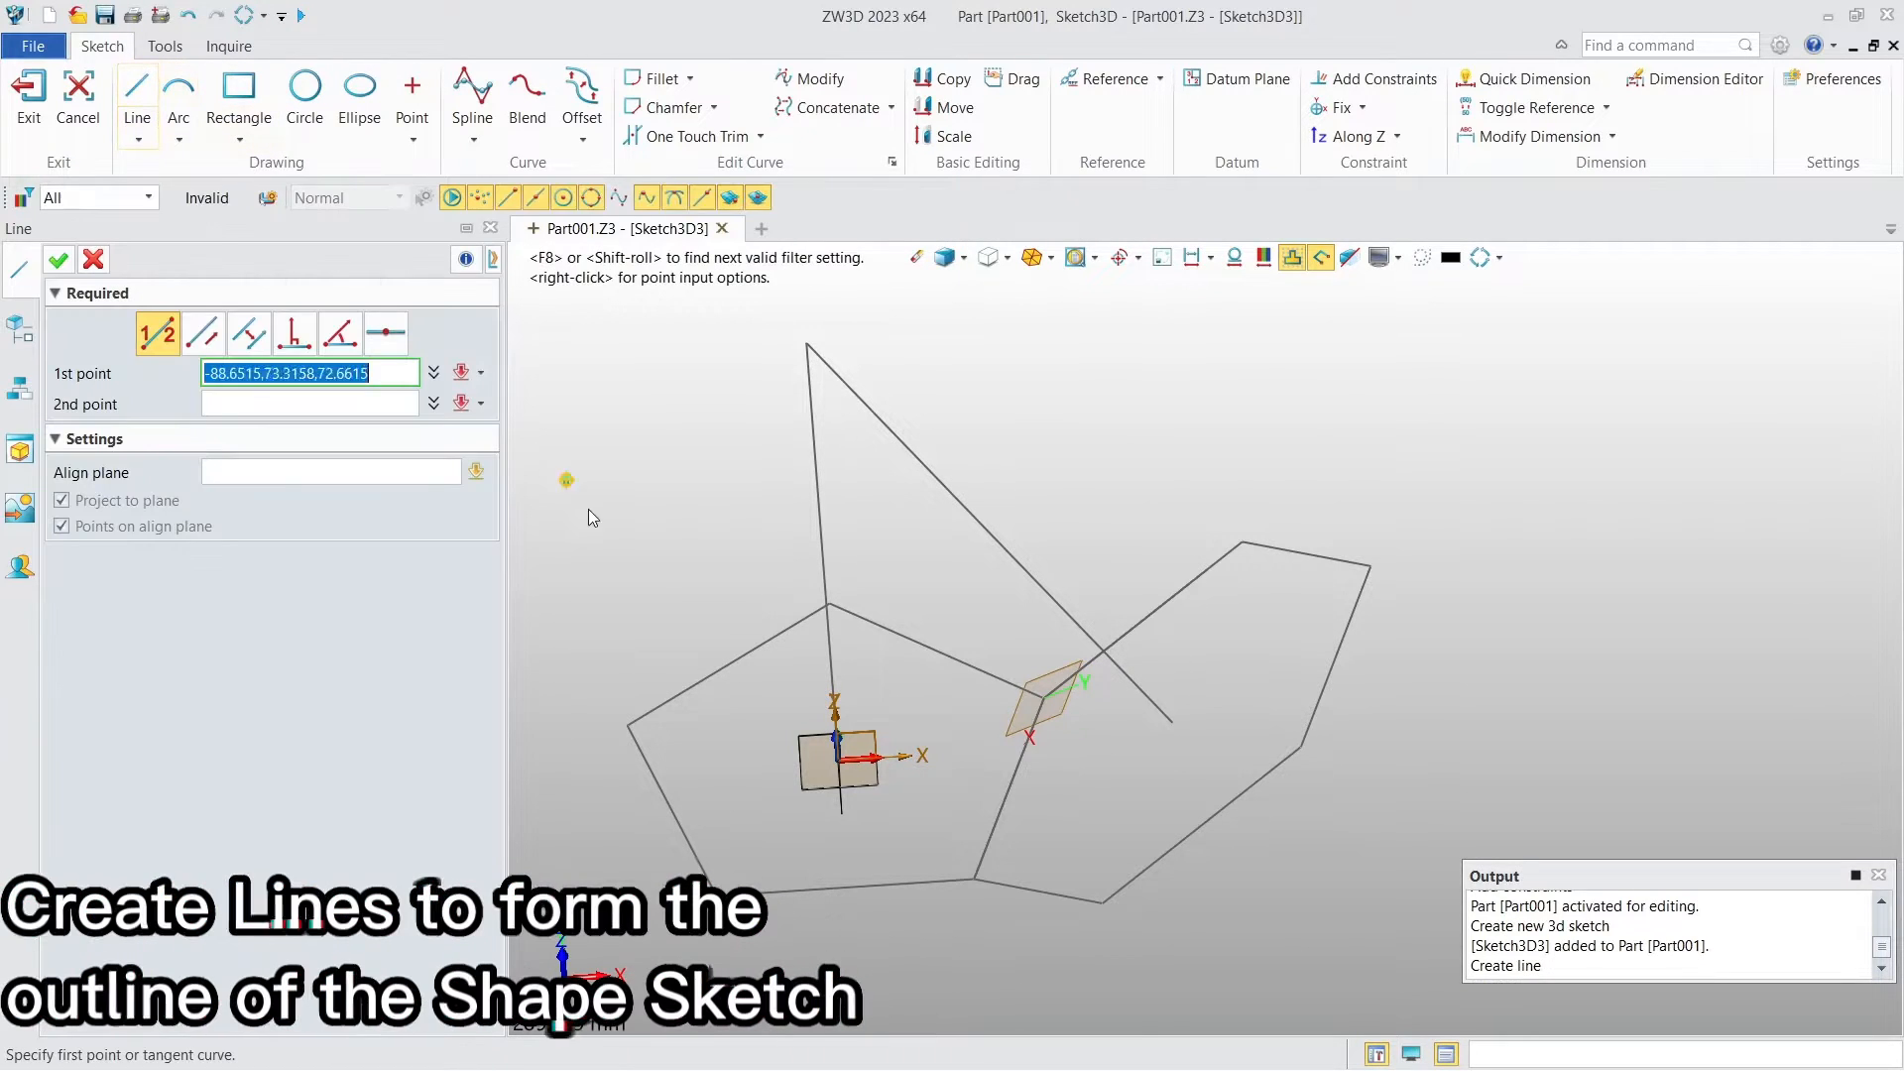
left_click(975, 879)
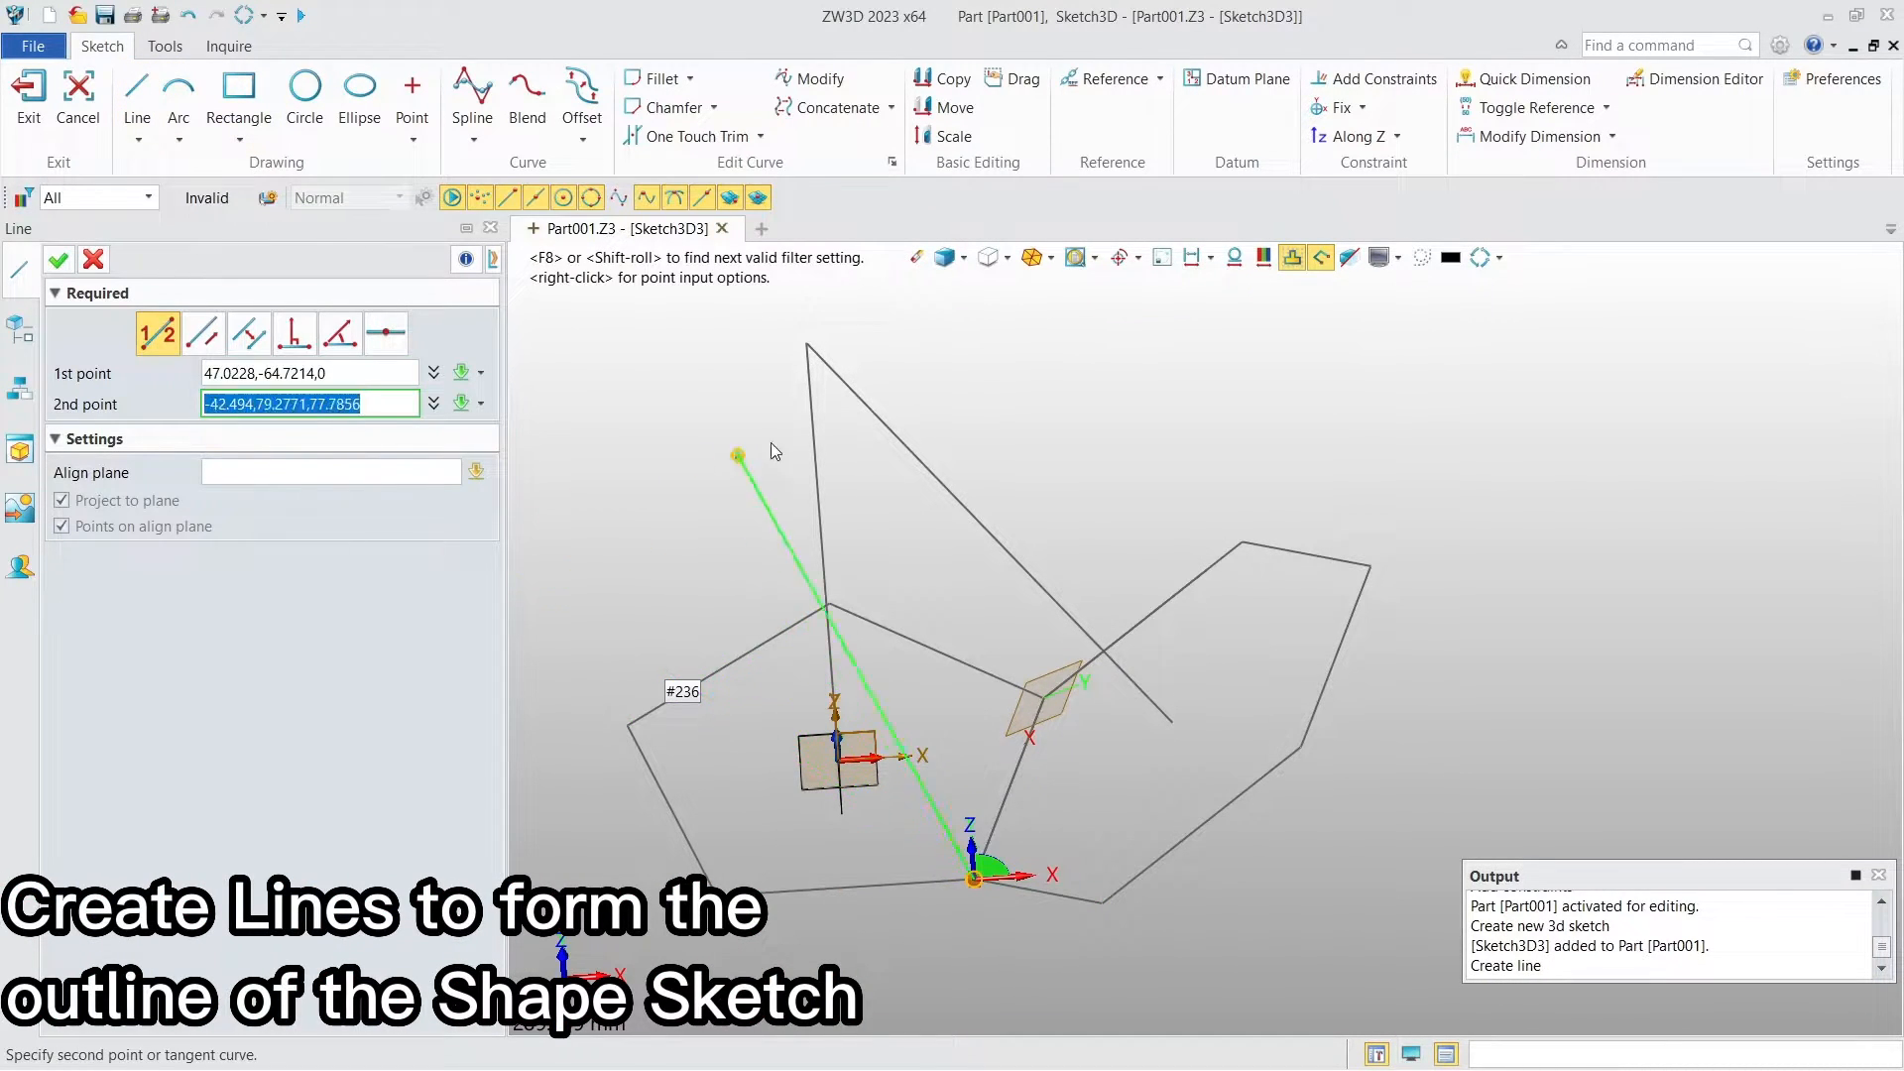
left_click(805, 341)
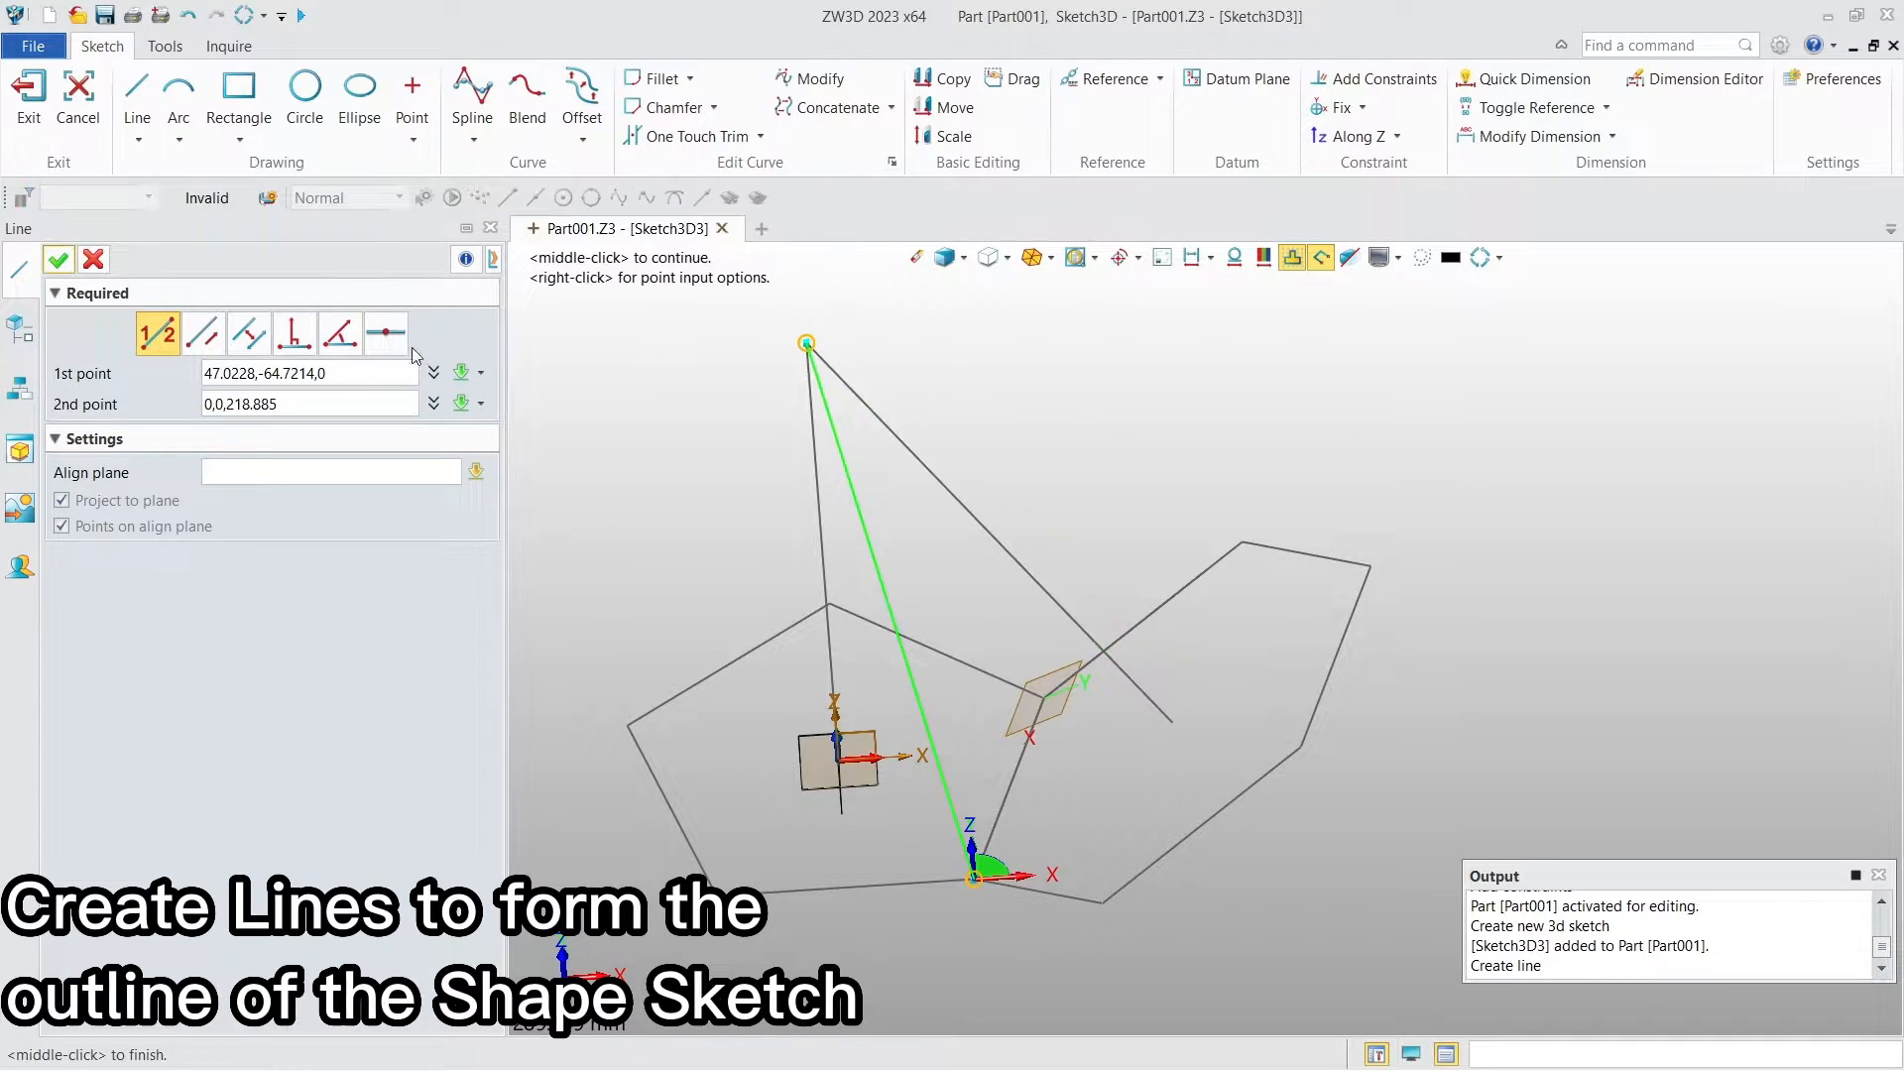
left_click(59, 260)
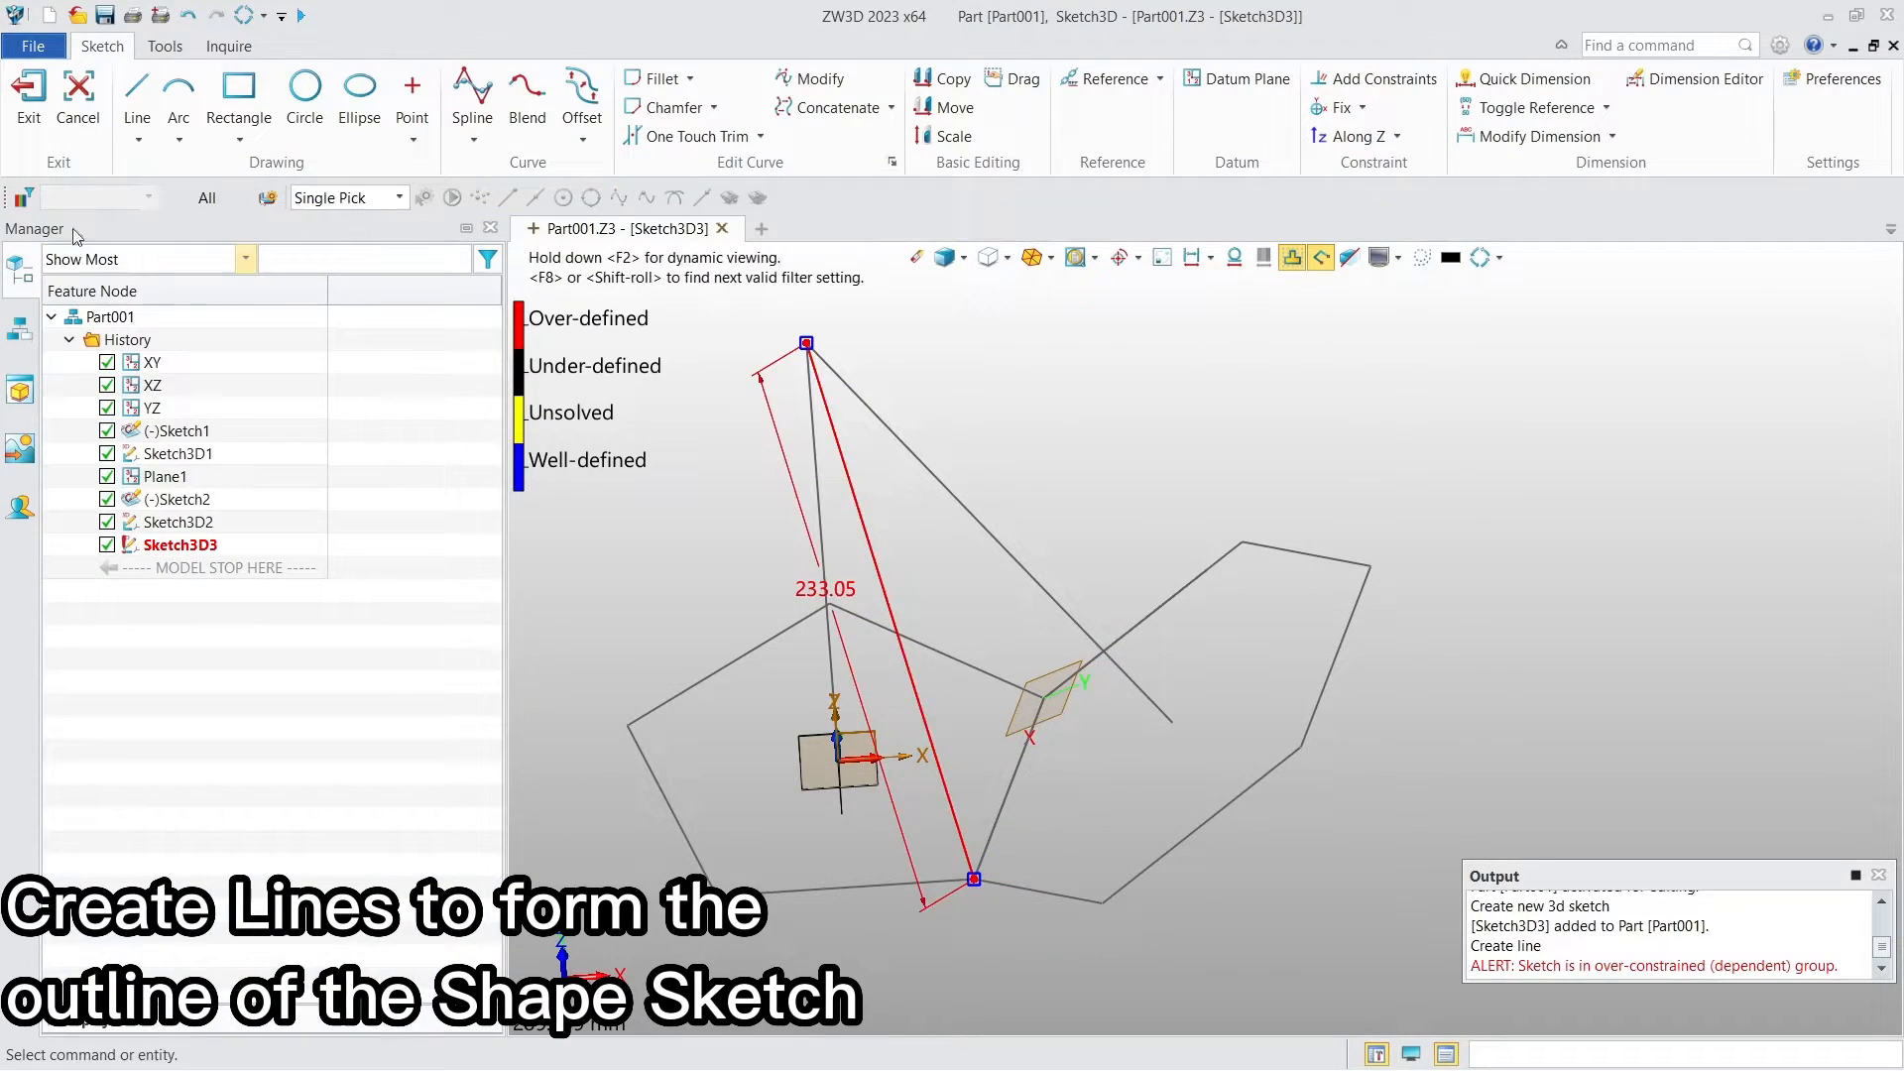
Step: Draw a second line from the apex to the upper vertex of the shared pentagon-hexagon edge
left_click(137, 99)
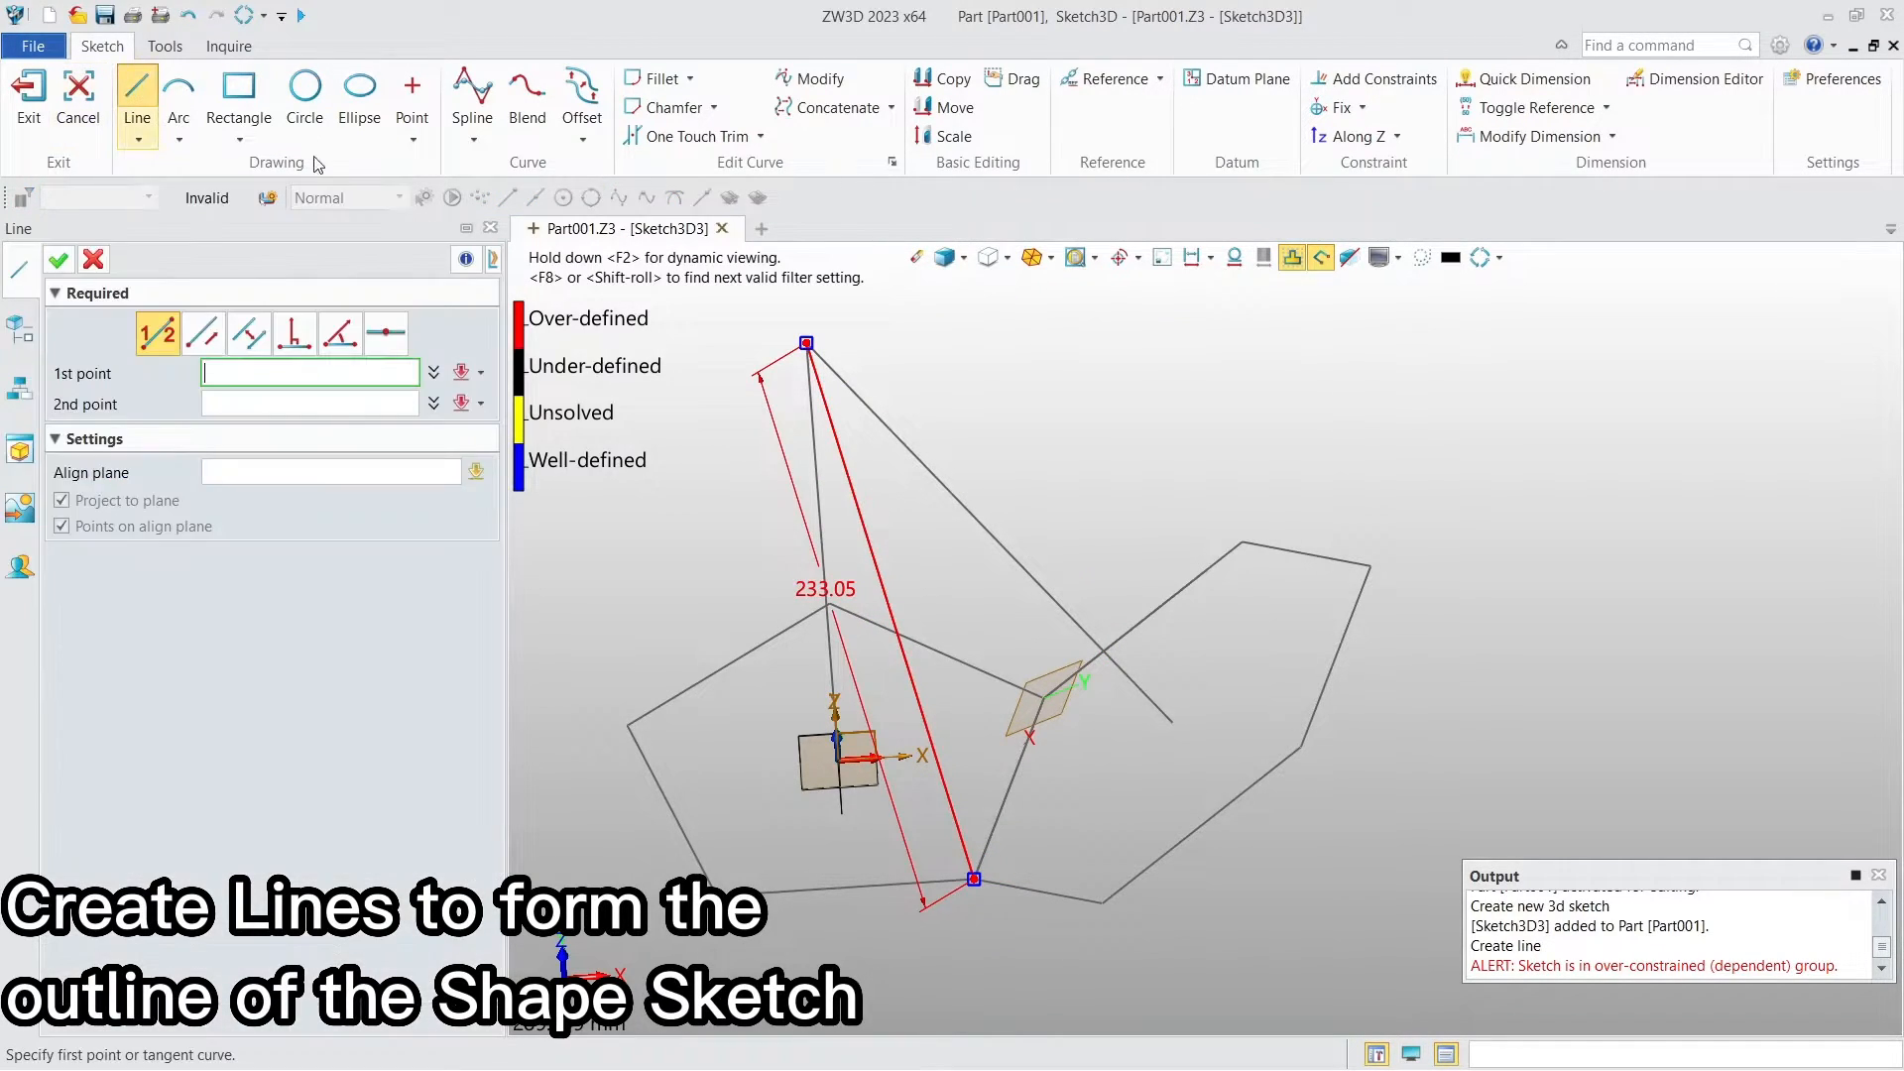
left_click(806, 343)
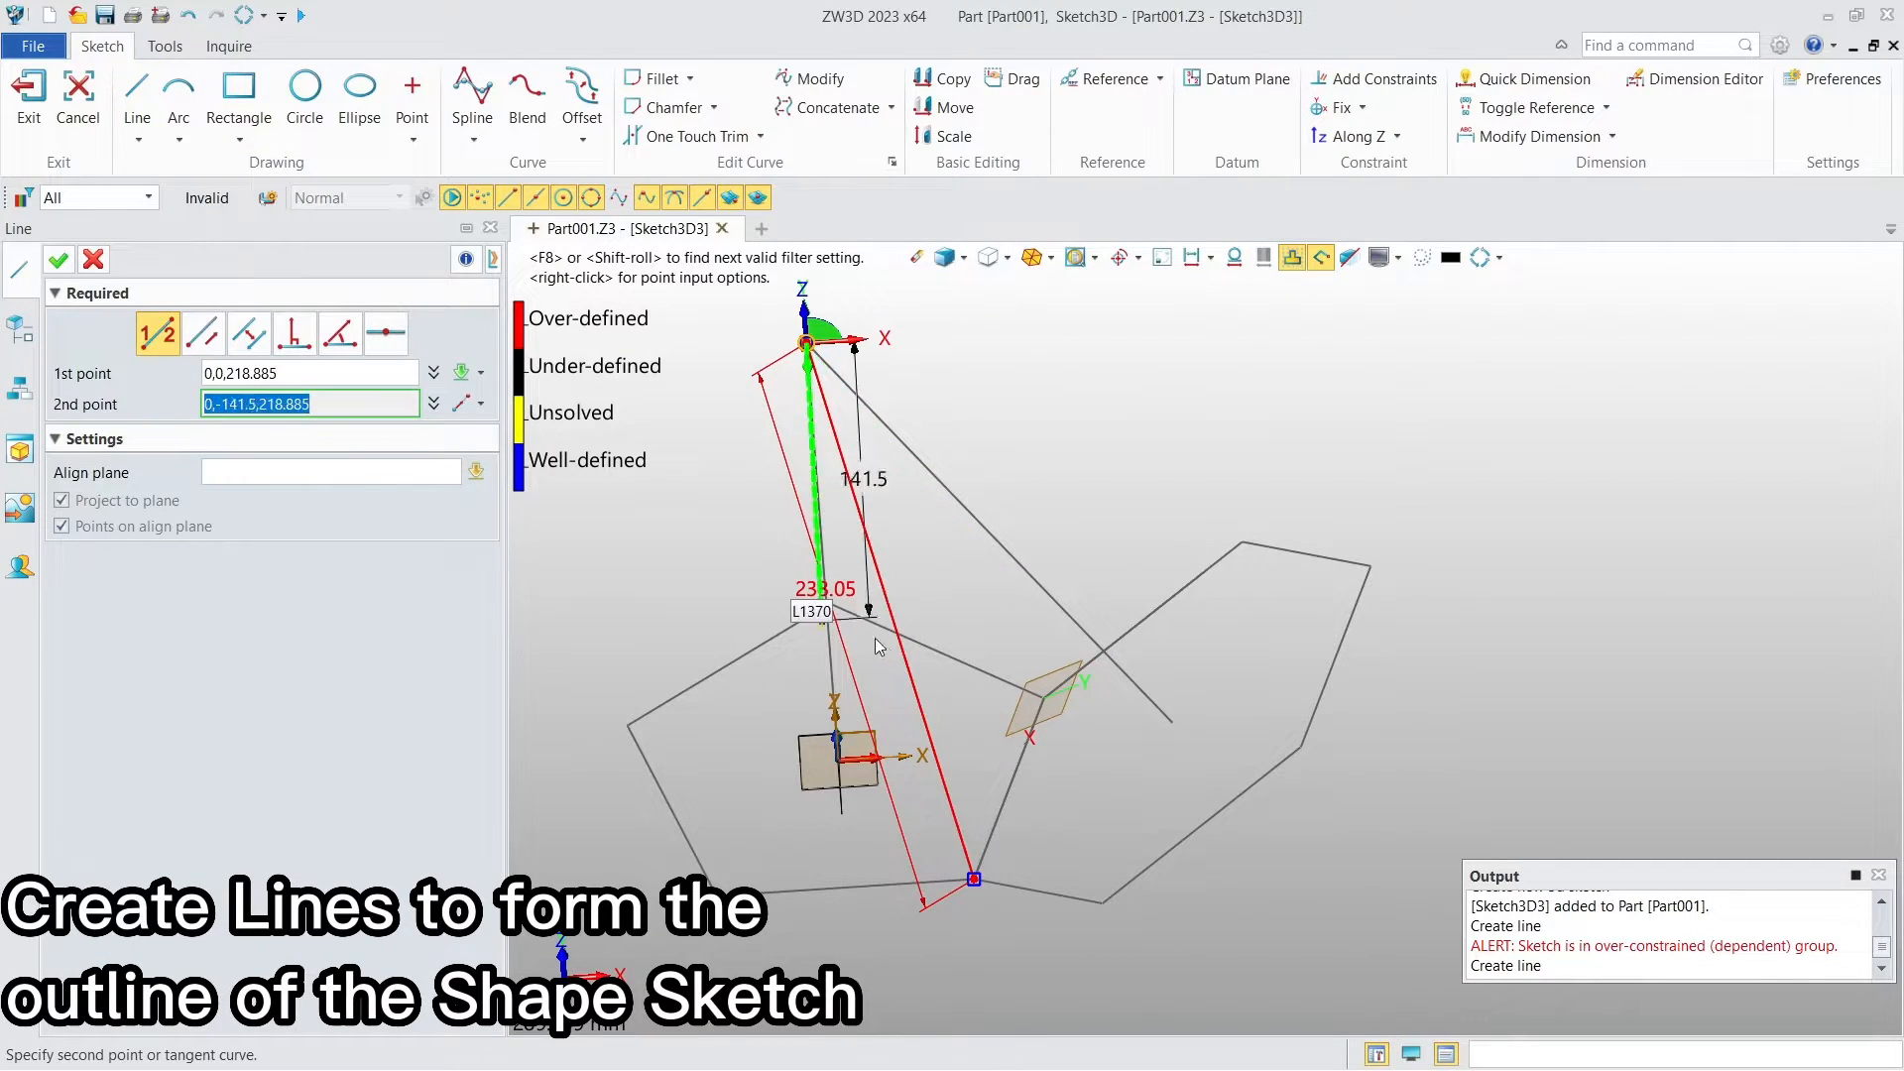
left_click(1036, 699)
middle_click(635, 629)
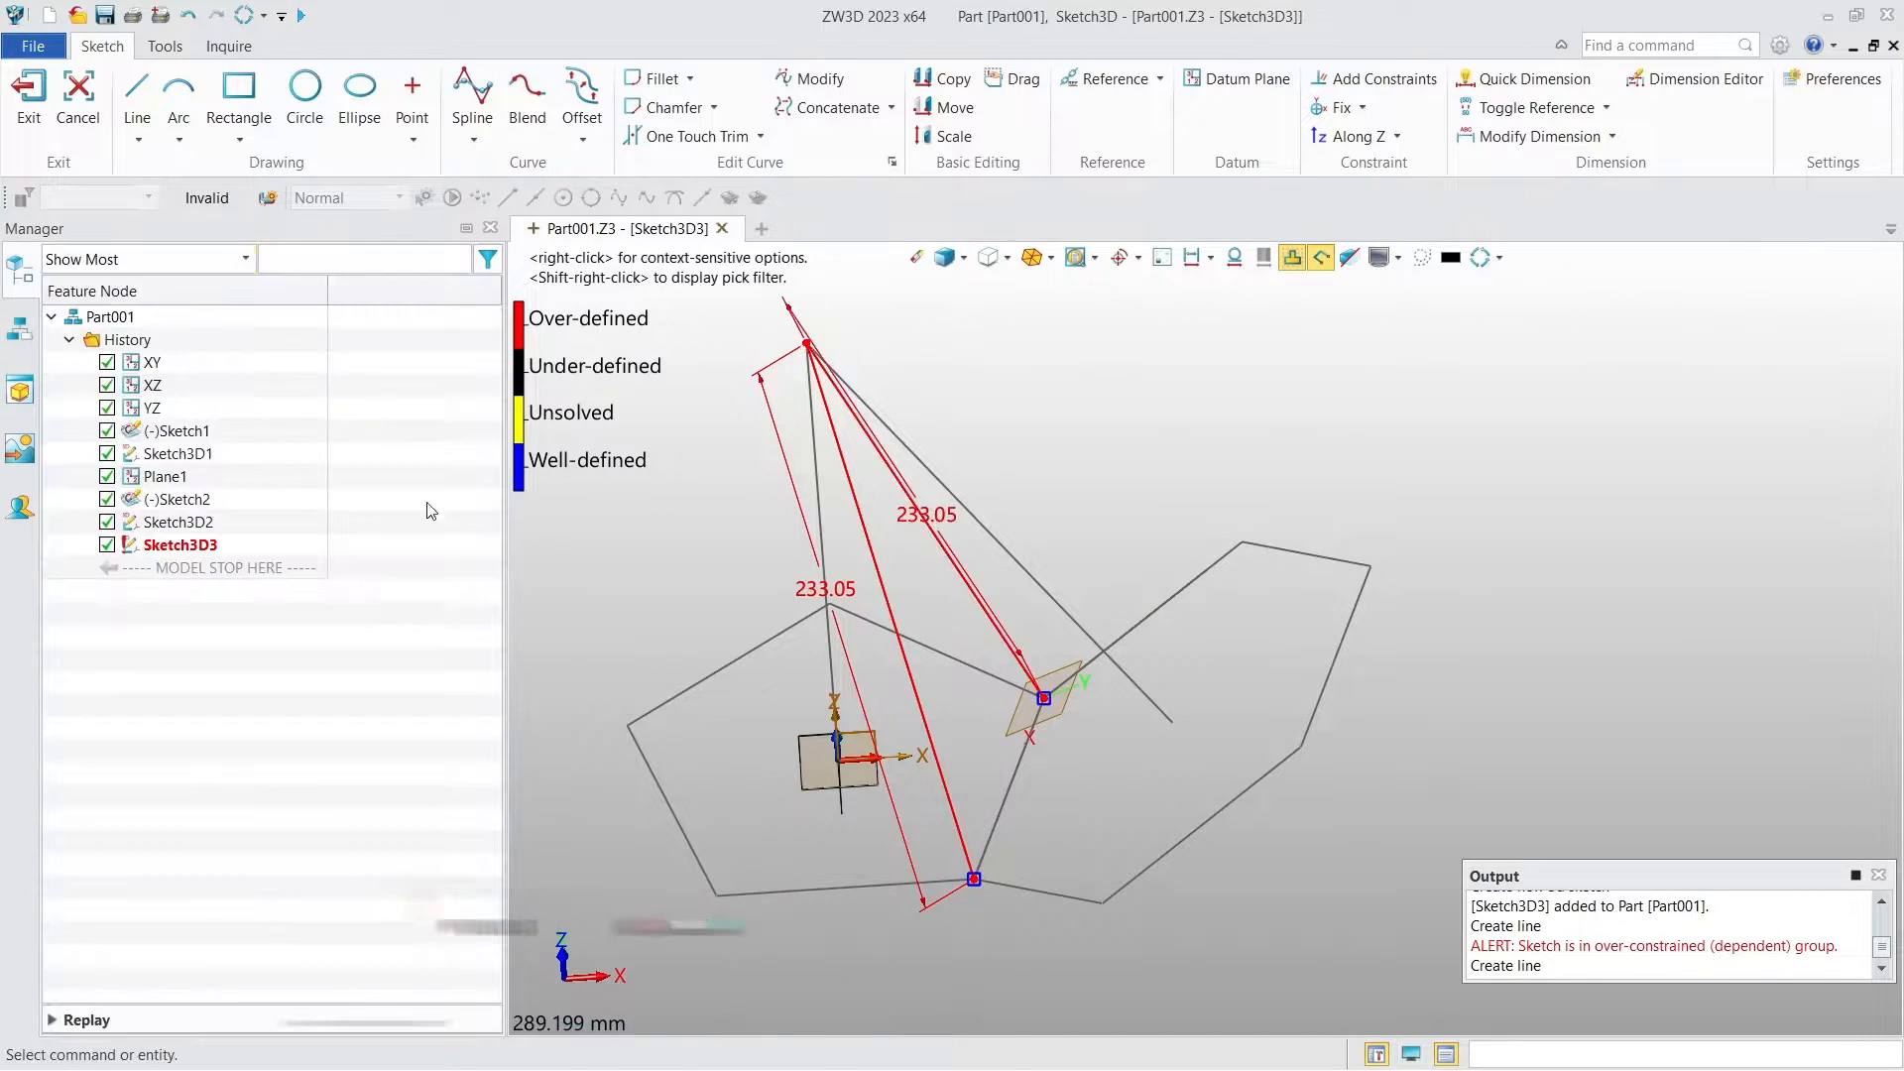
Step: Erase the length dimensions of both lines running to the shared edge and exit the 3D sketch
right_click(813, 593)
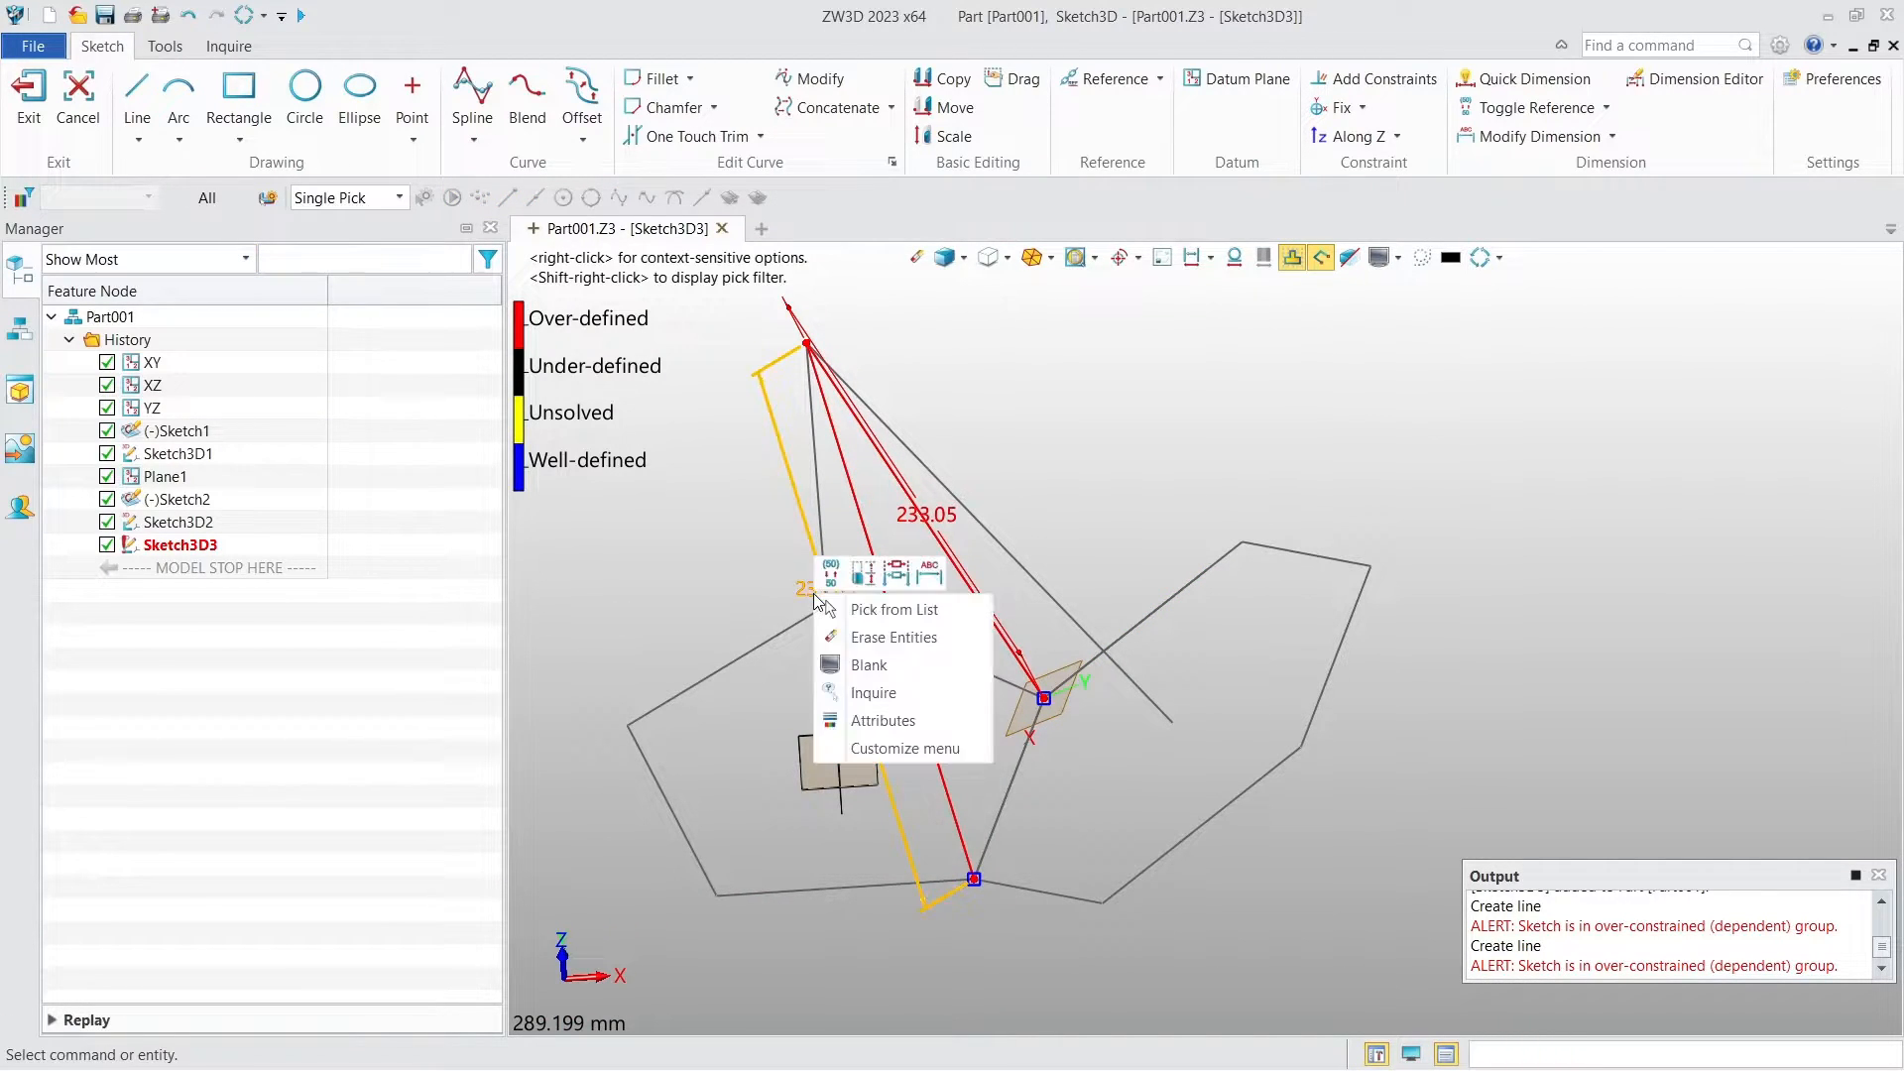
left_click(875, 645)
scroll(918, 550, "up", 5)
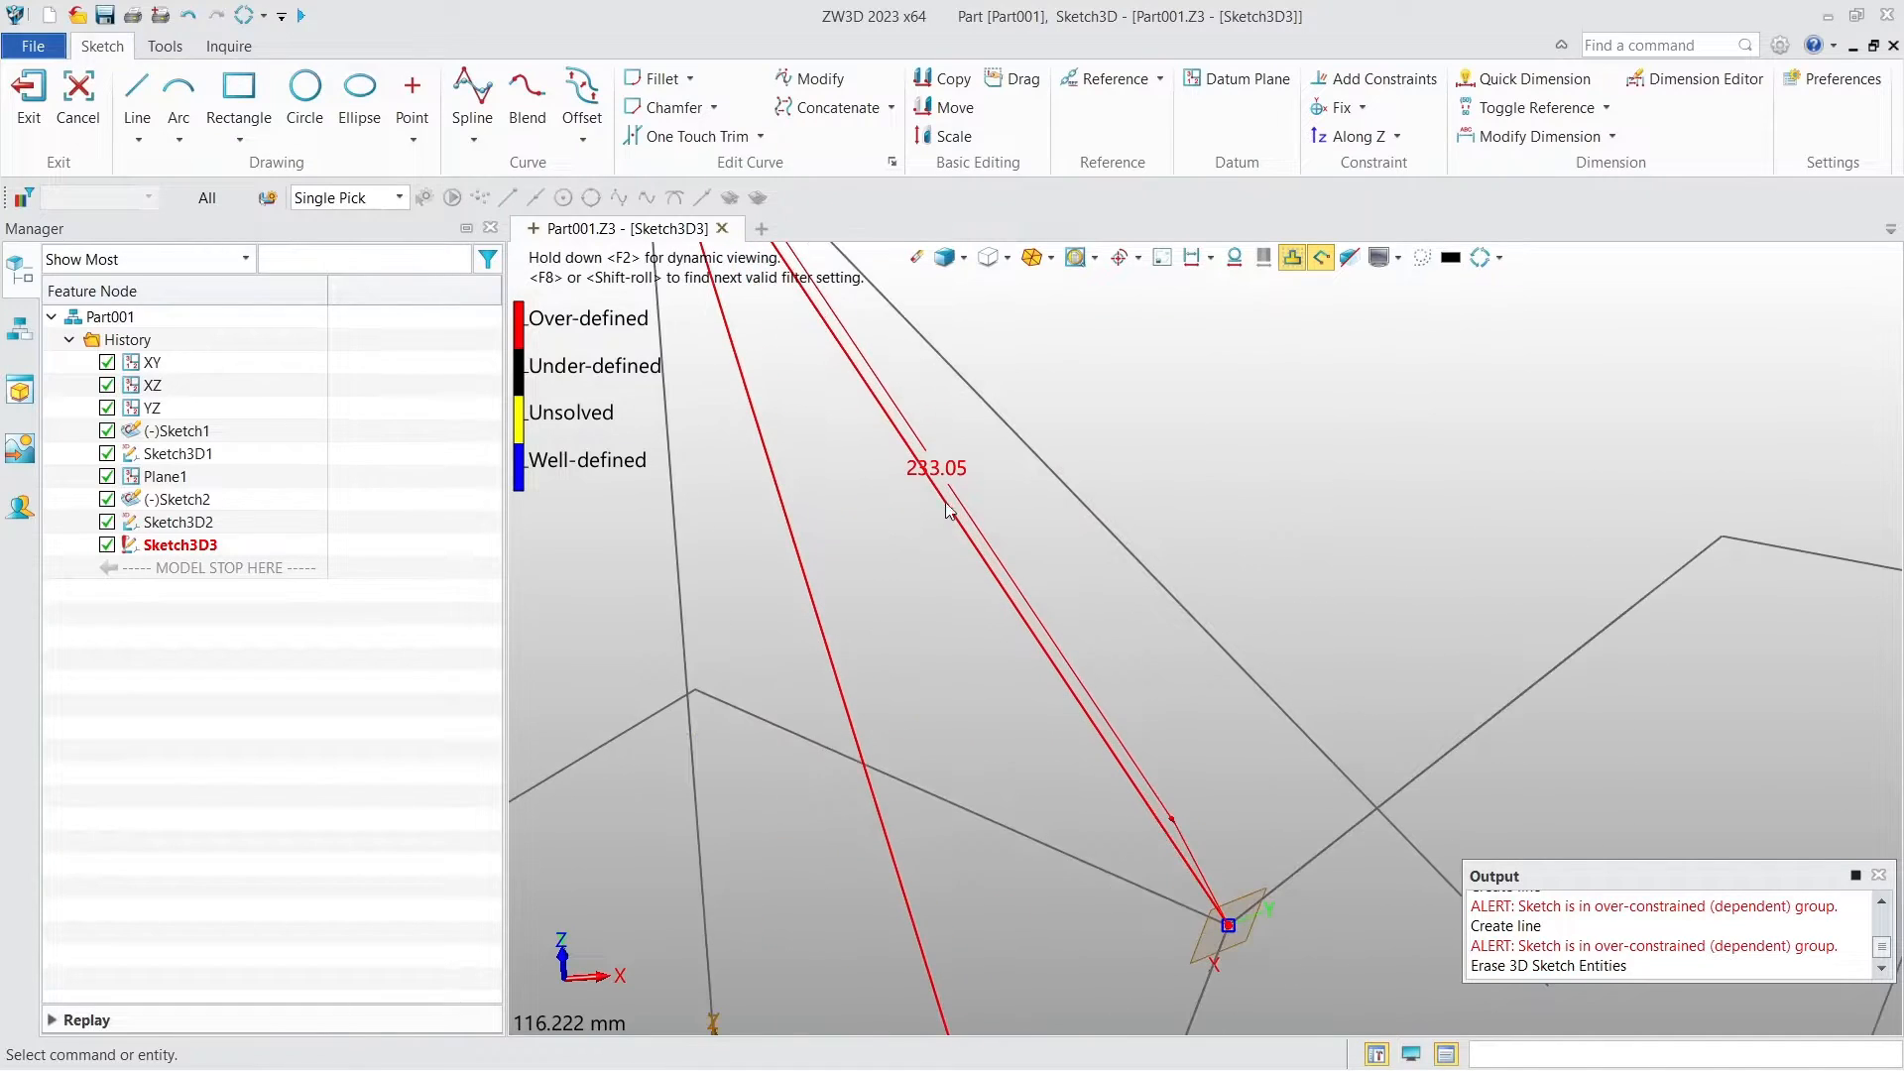
right_click(955, 481)
left_click(1021, 515)
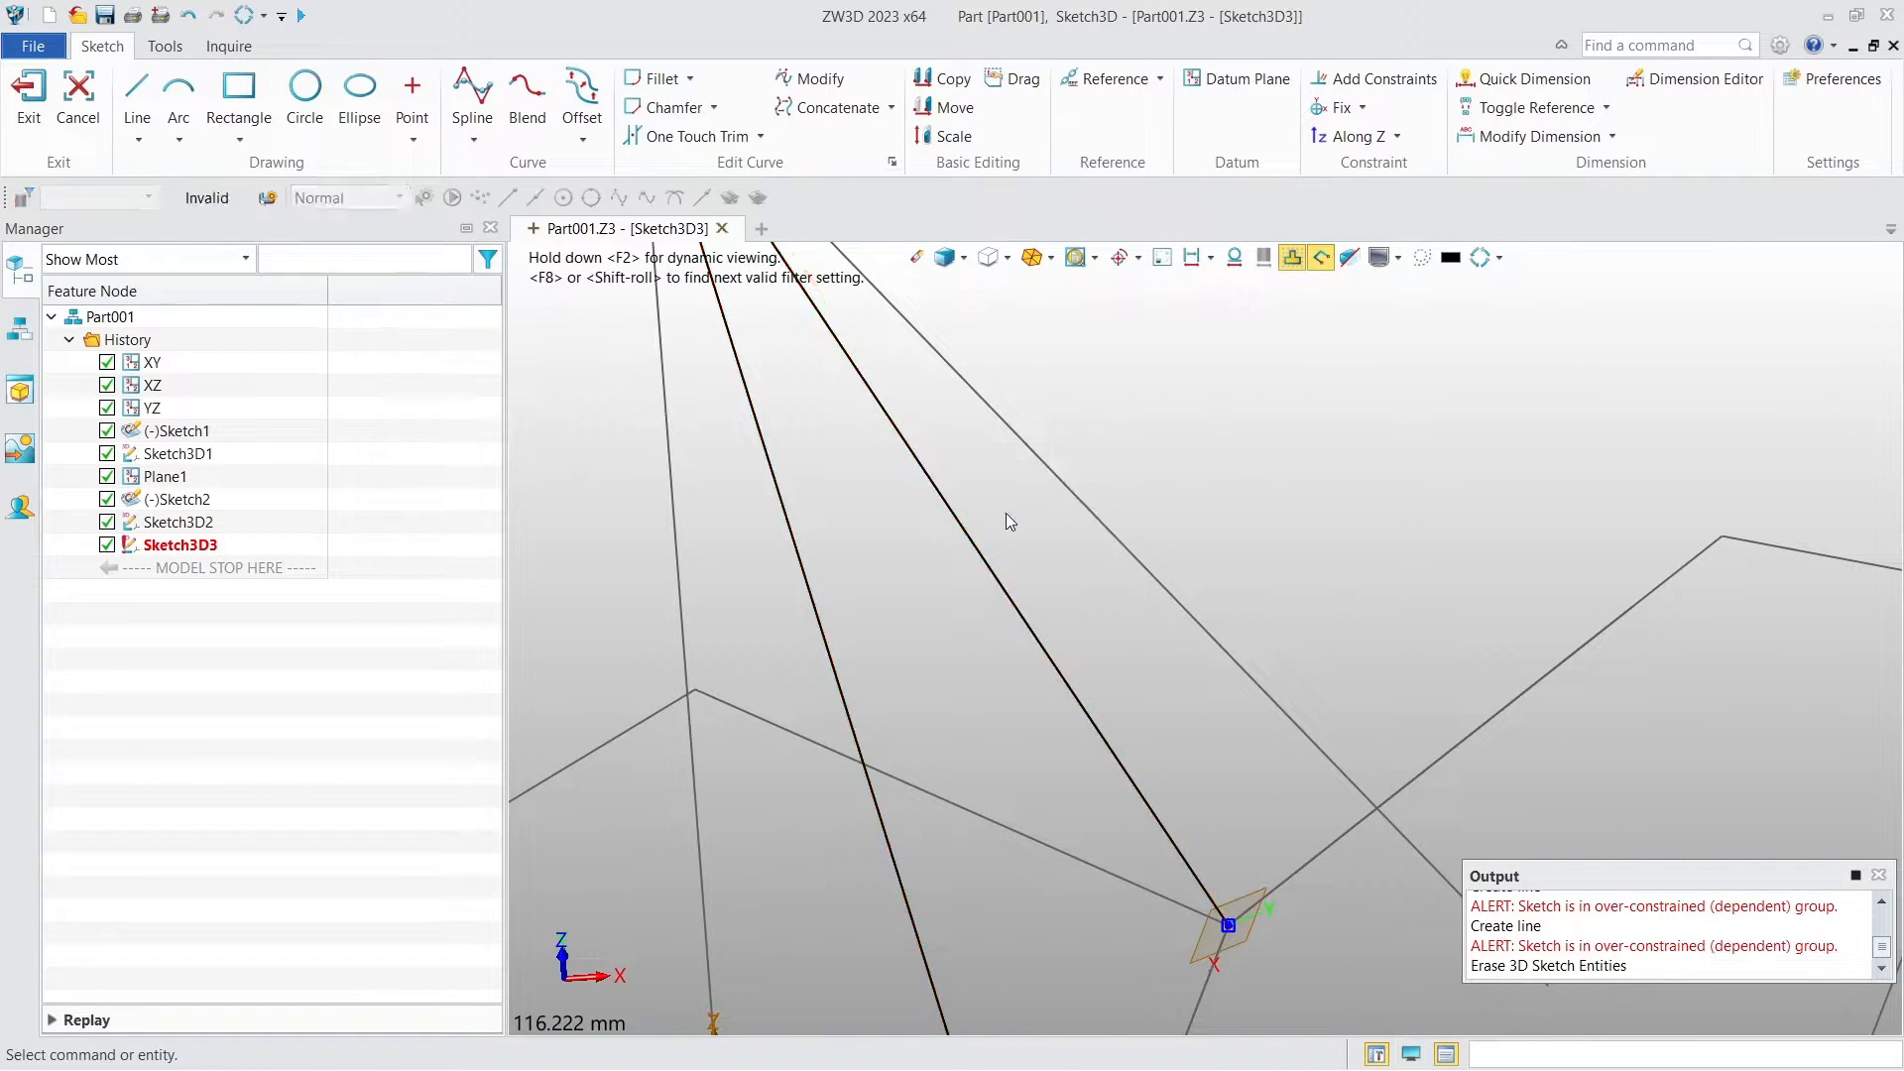
scroll(997, 506, "down", 5)
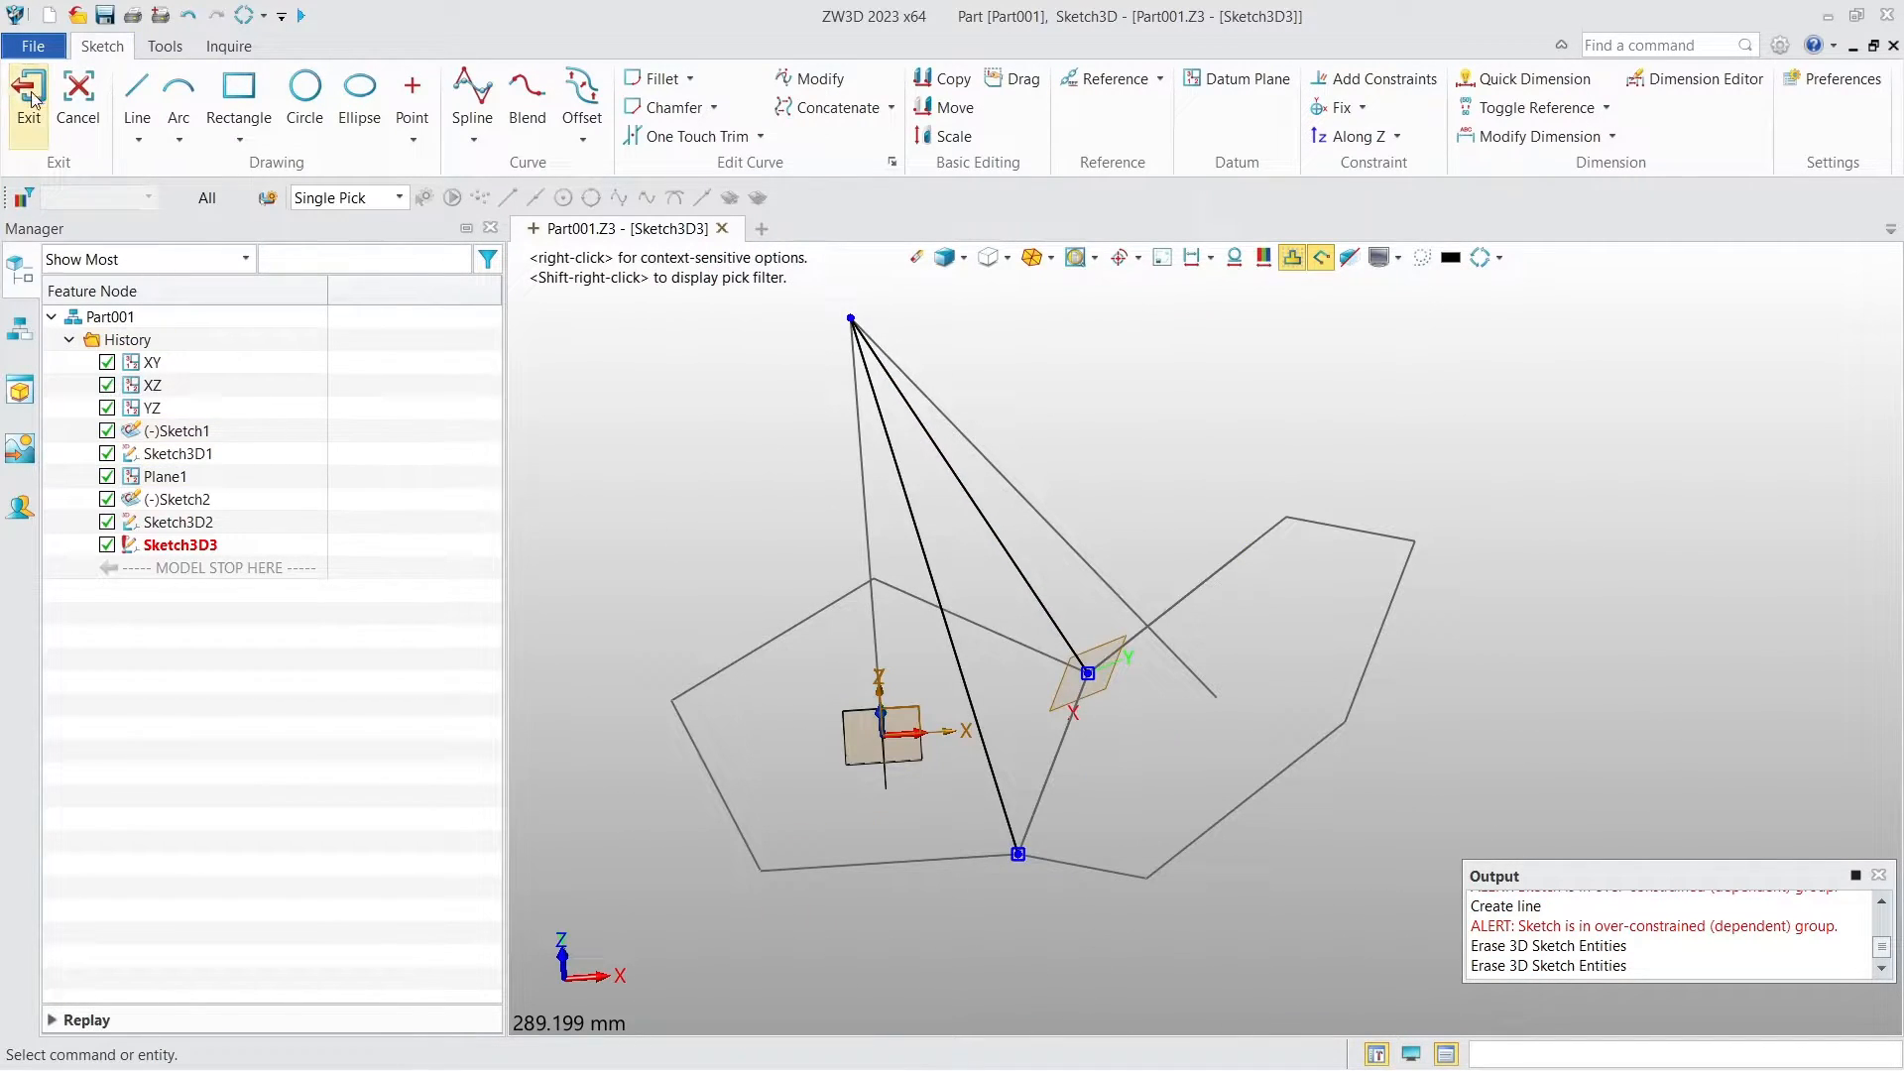
left_click(42, 119)
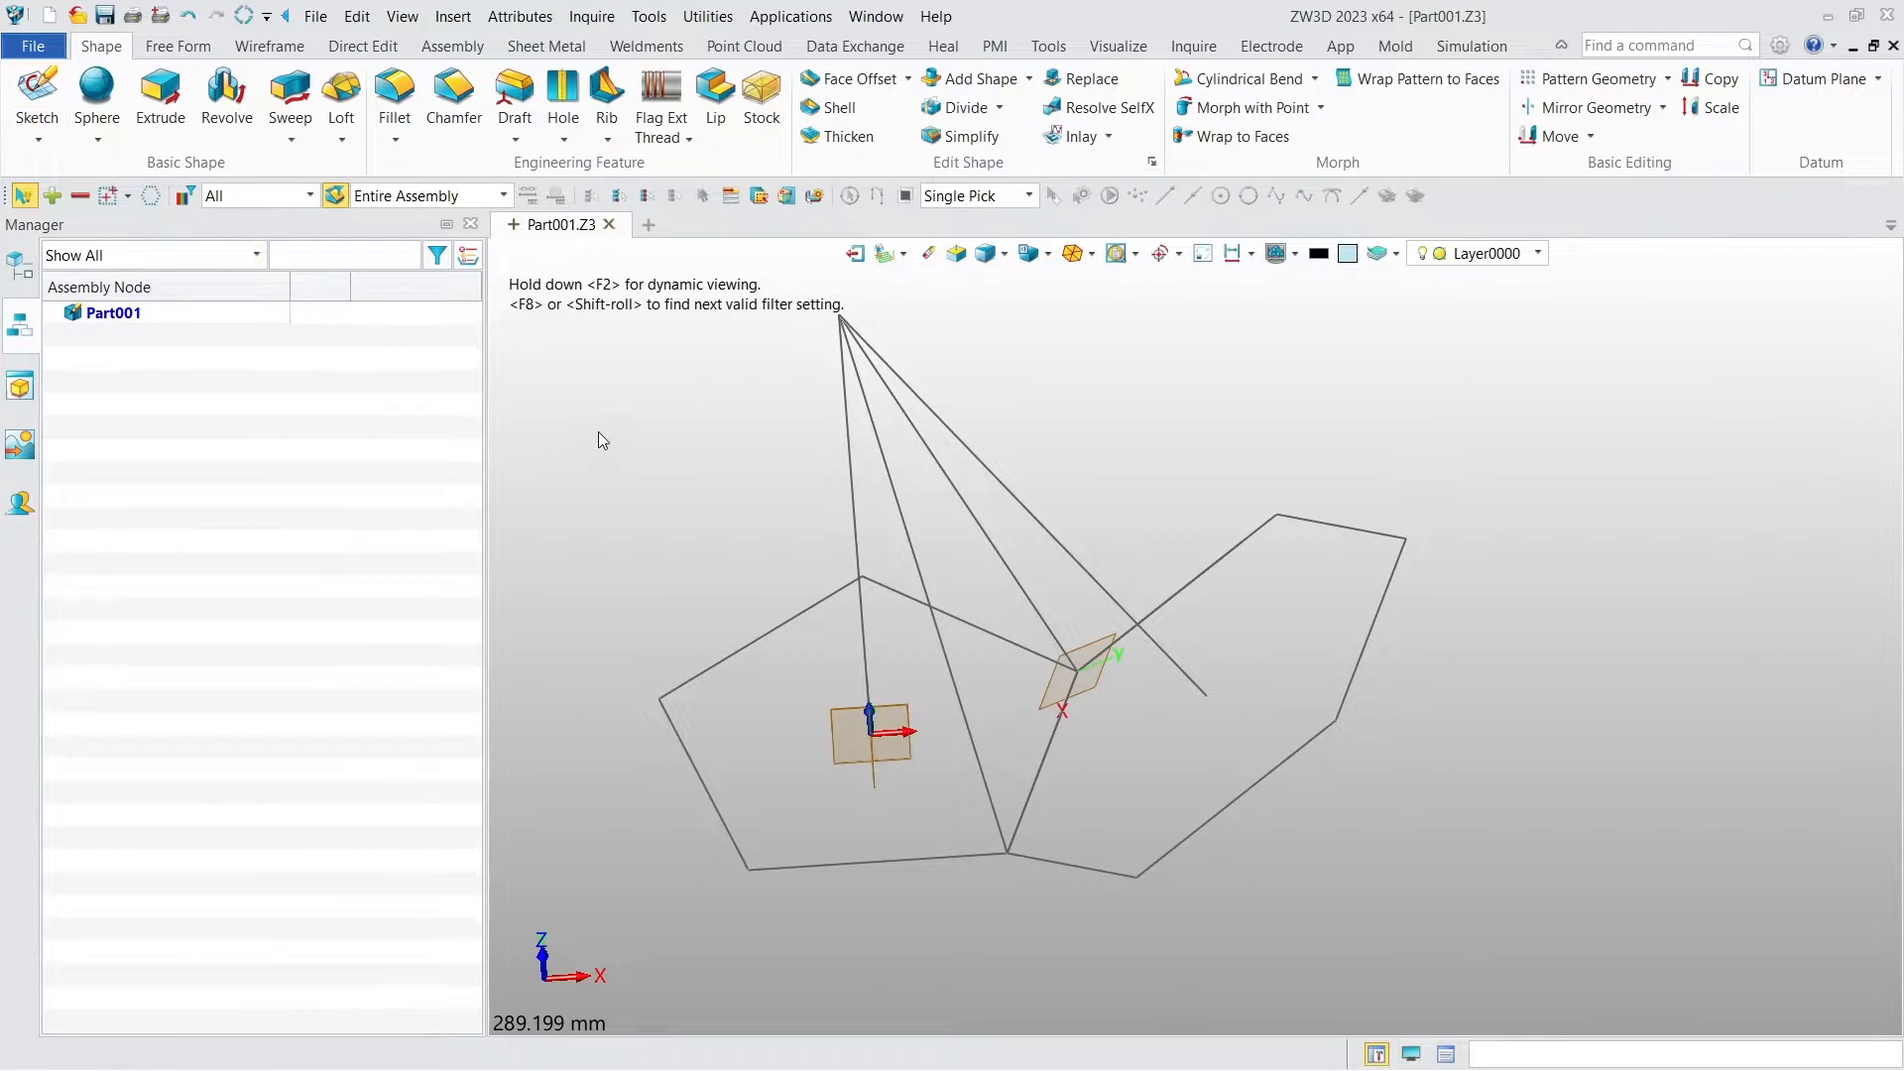
Step: Create a curve list from the triangle formed by the two apex lines and the shared pentagon-hexagon edge
right_click(599, 432)
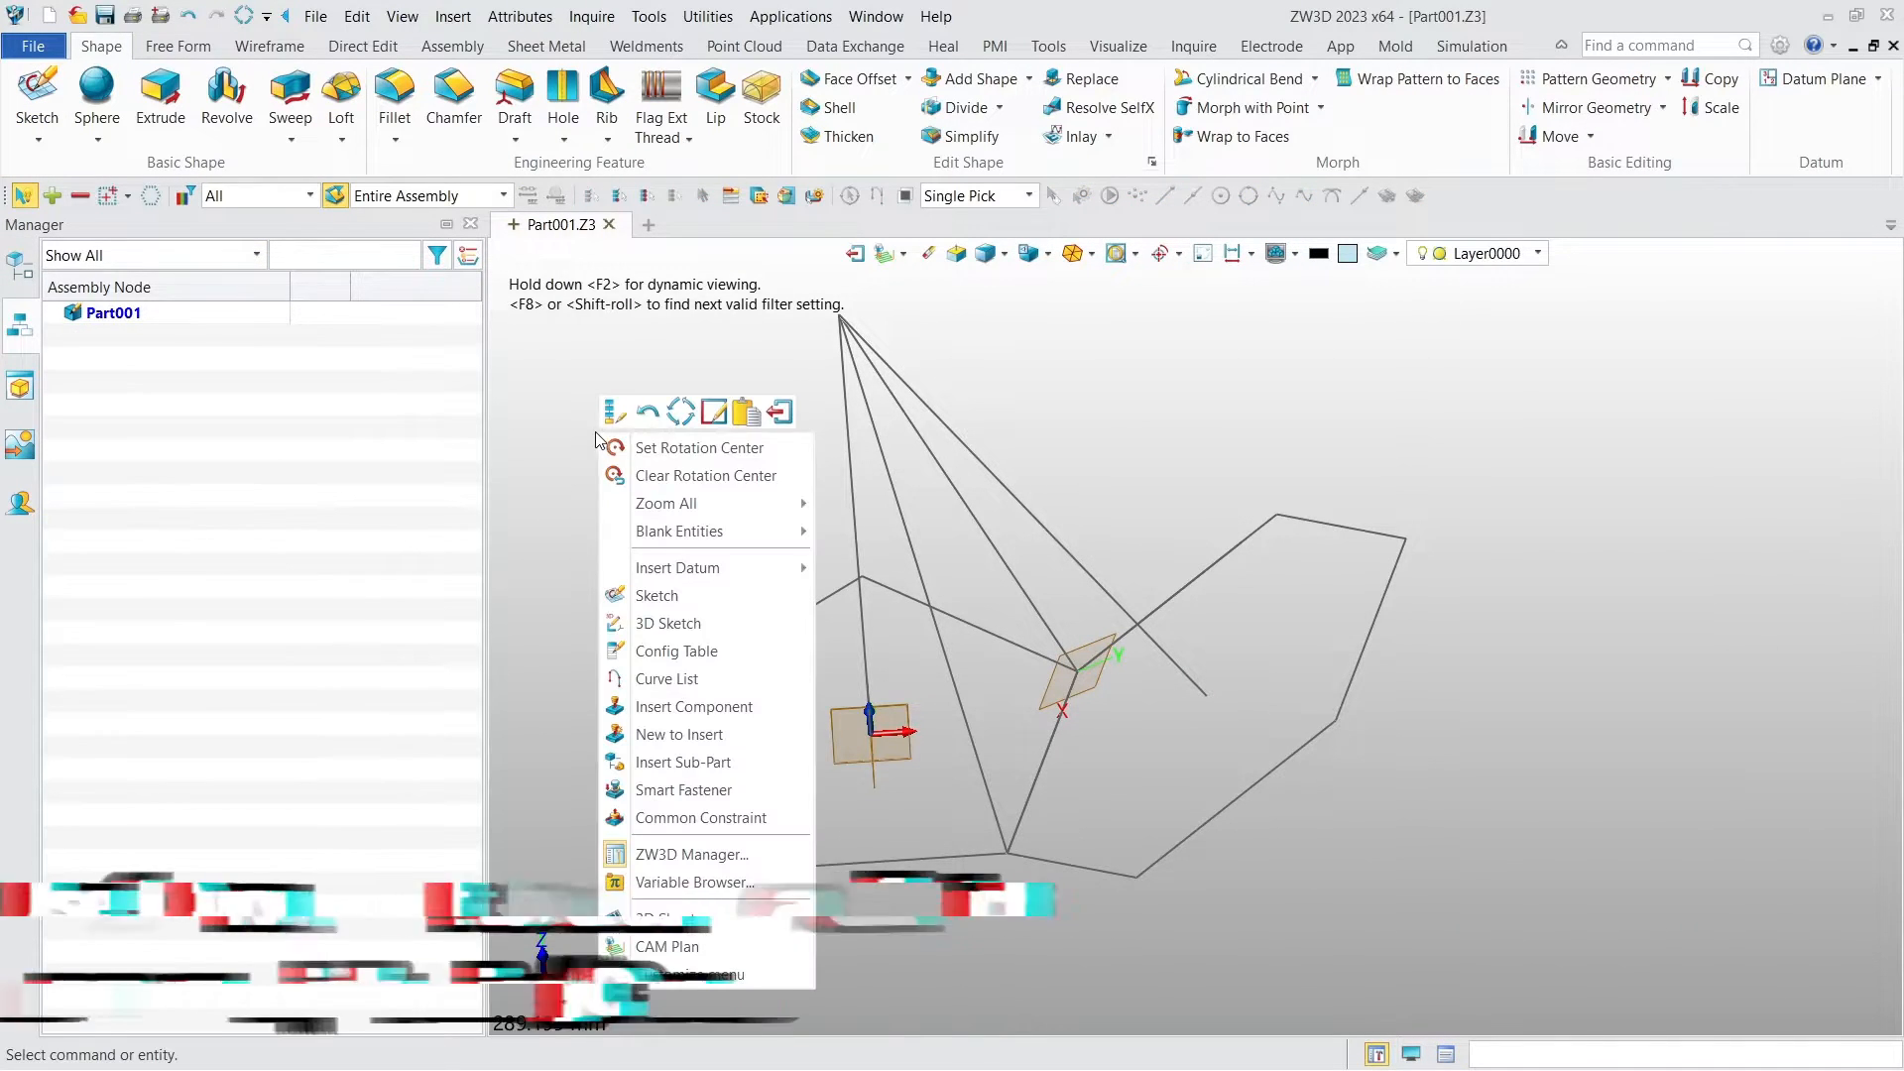
left_click(710, 685)
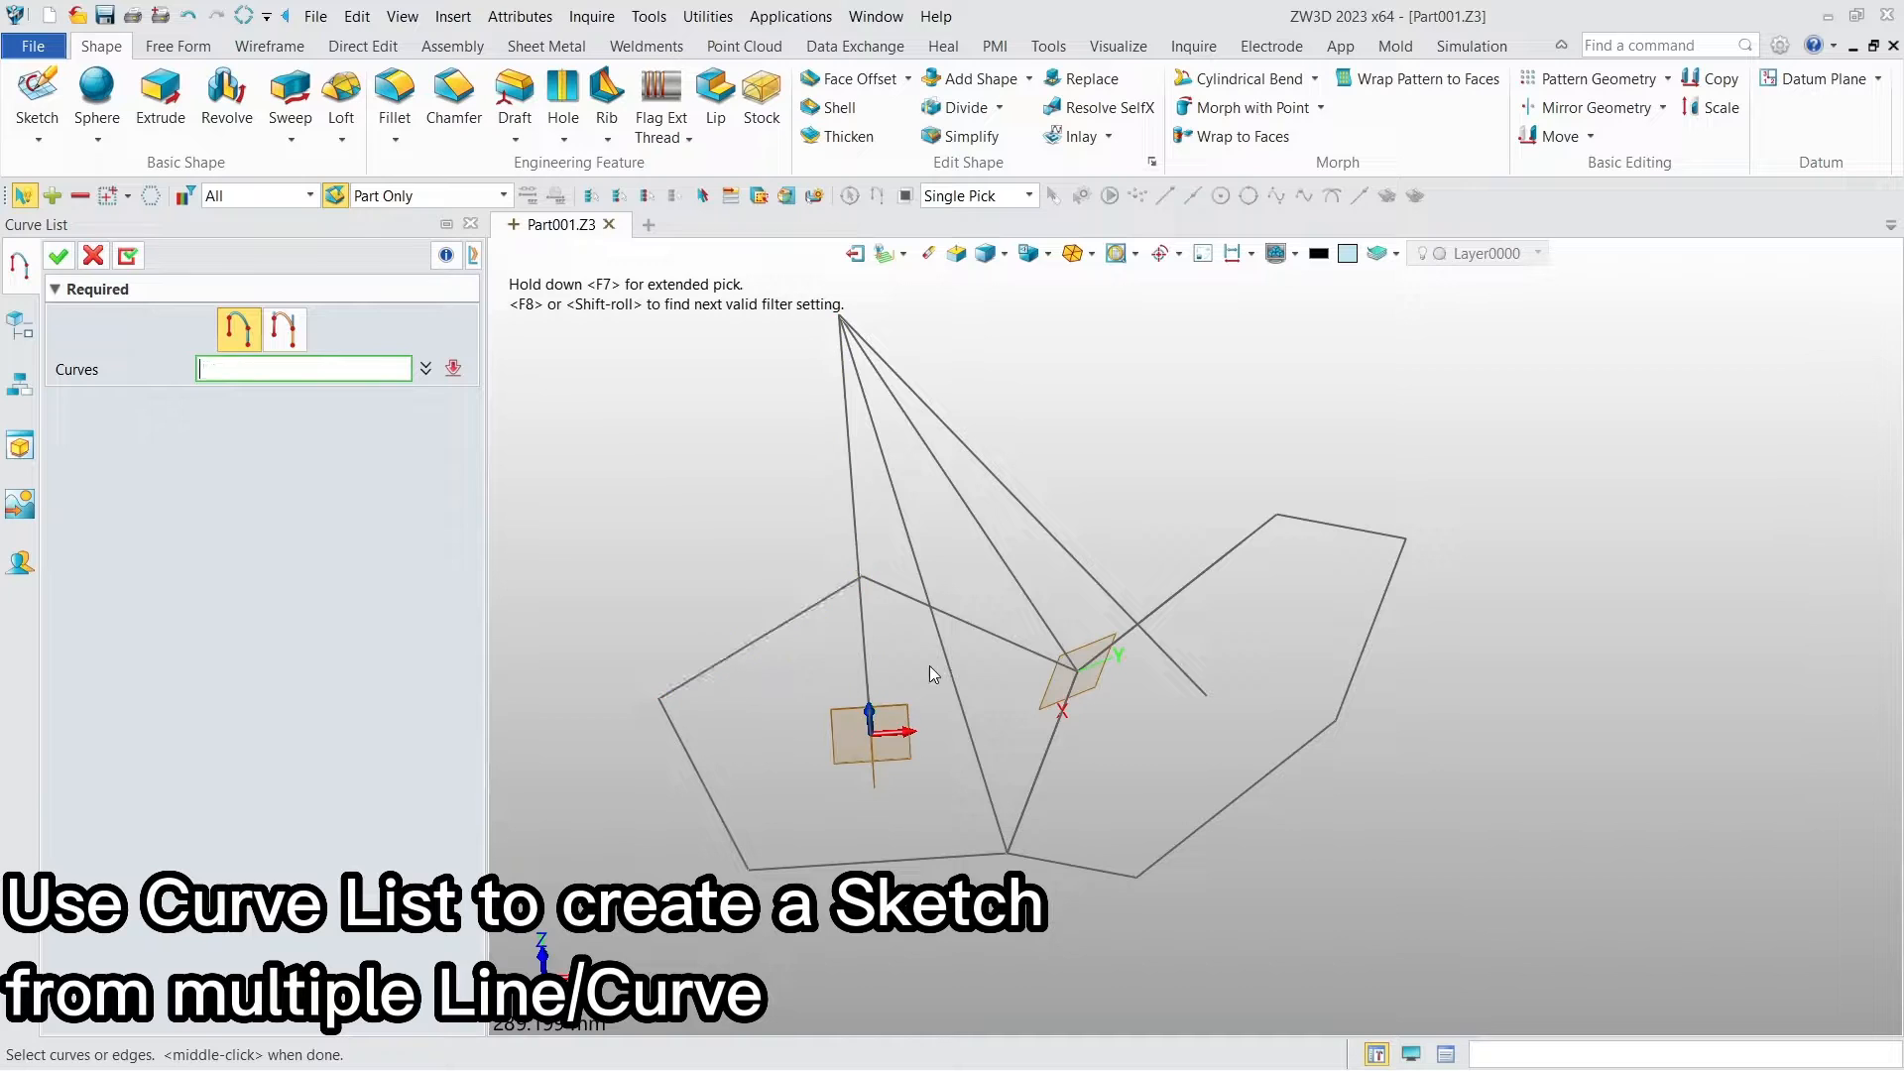
left_click(957, 693)
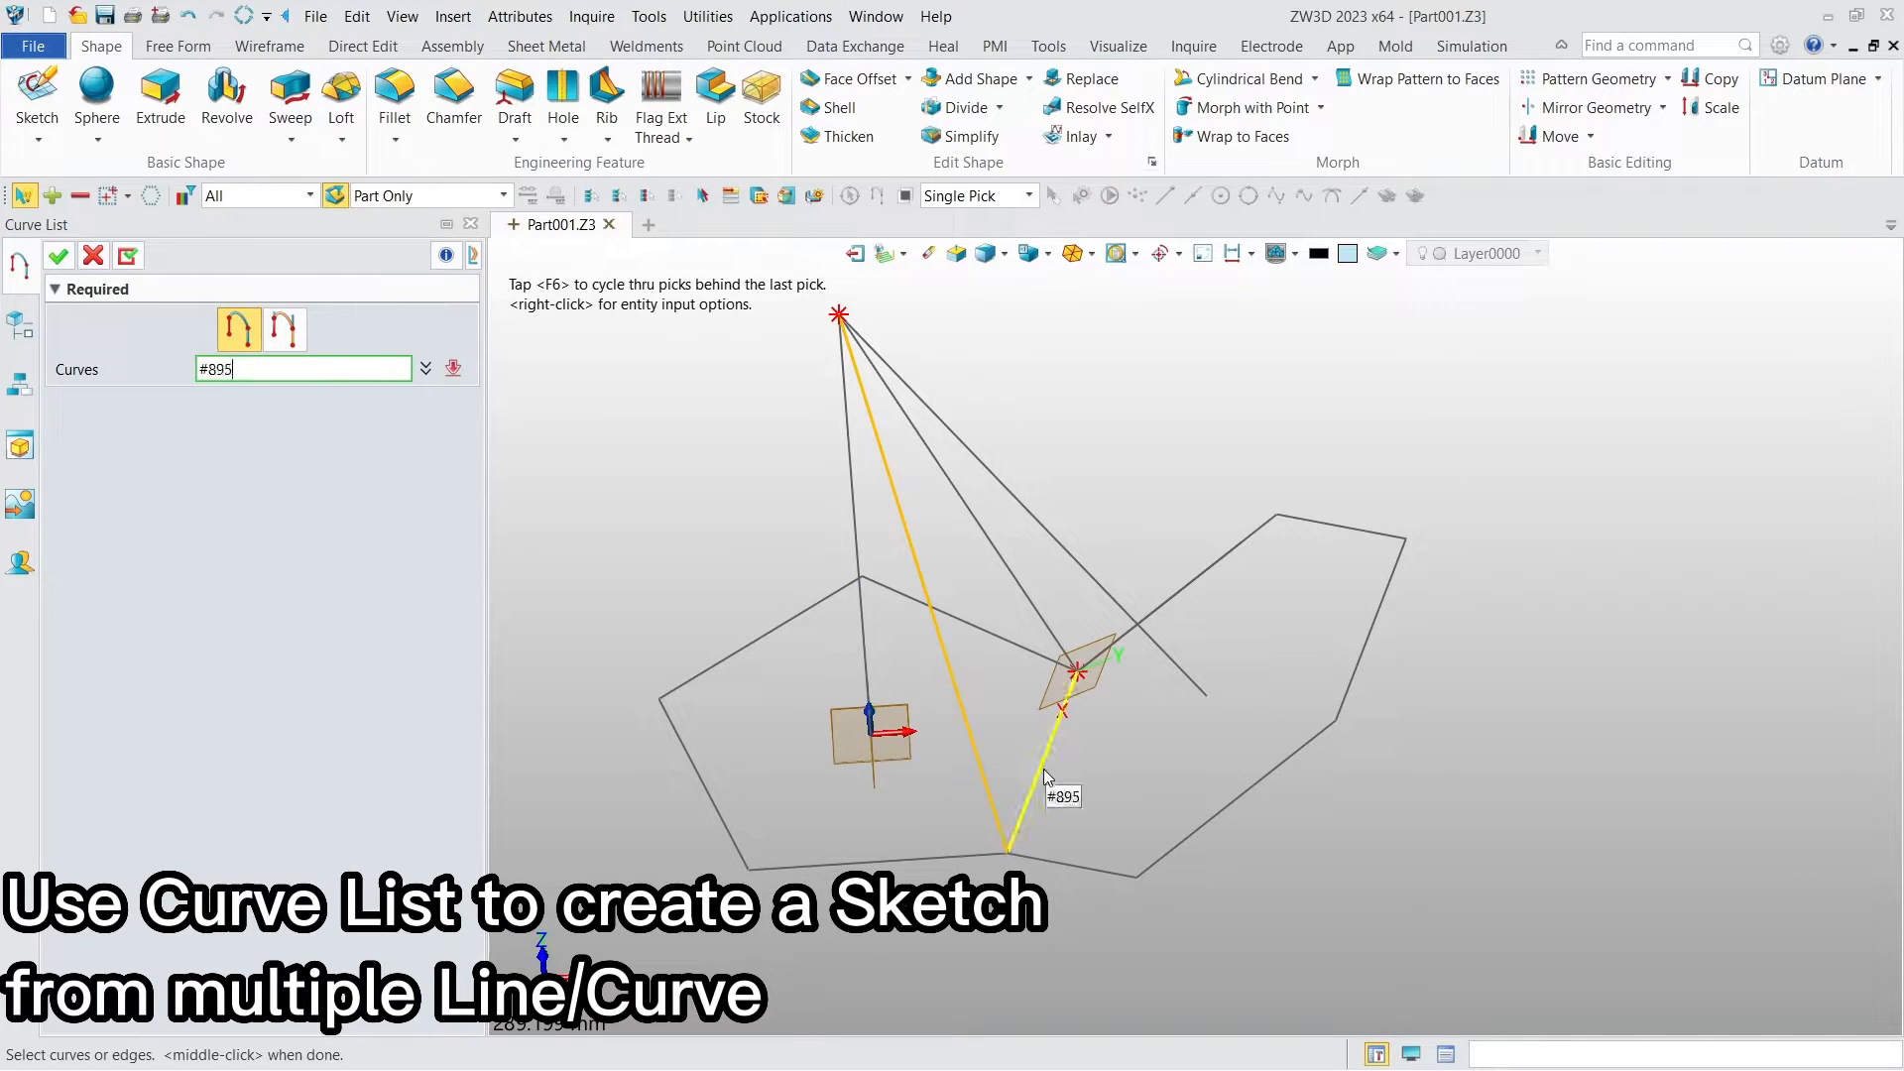
left_click(1045, 774)
left_click(1009, 578)
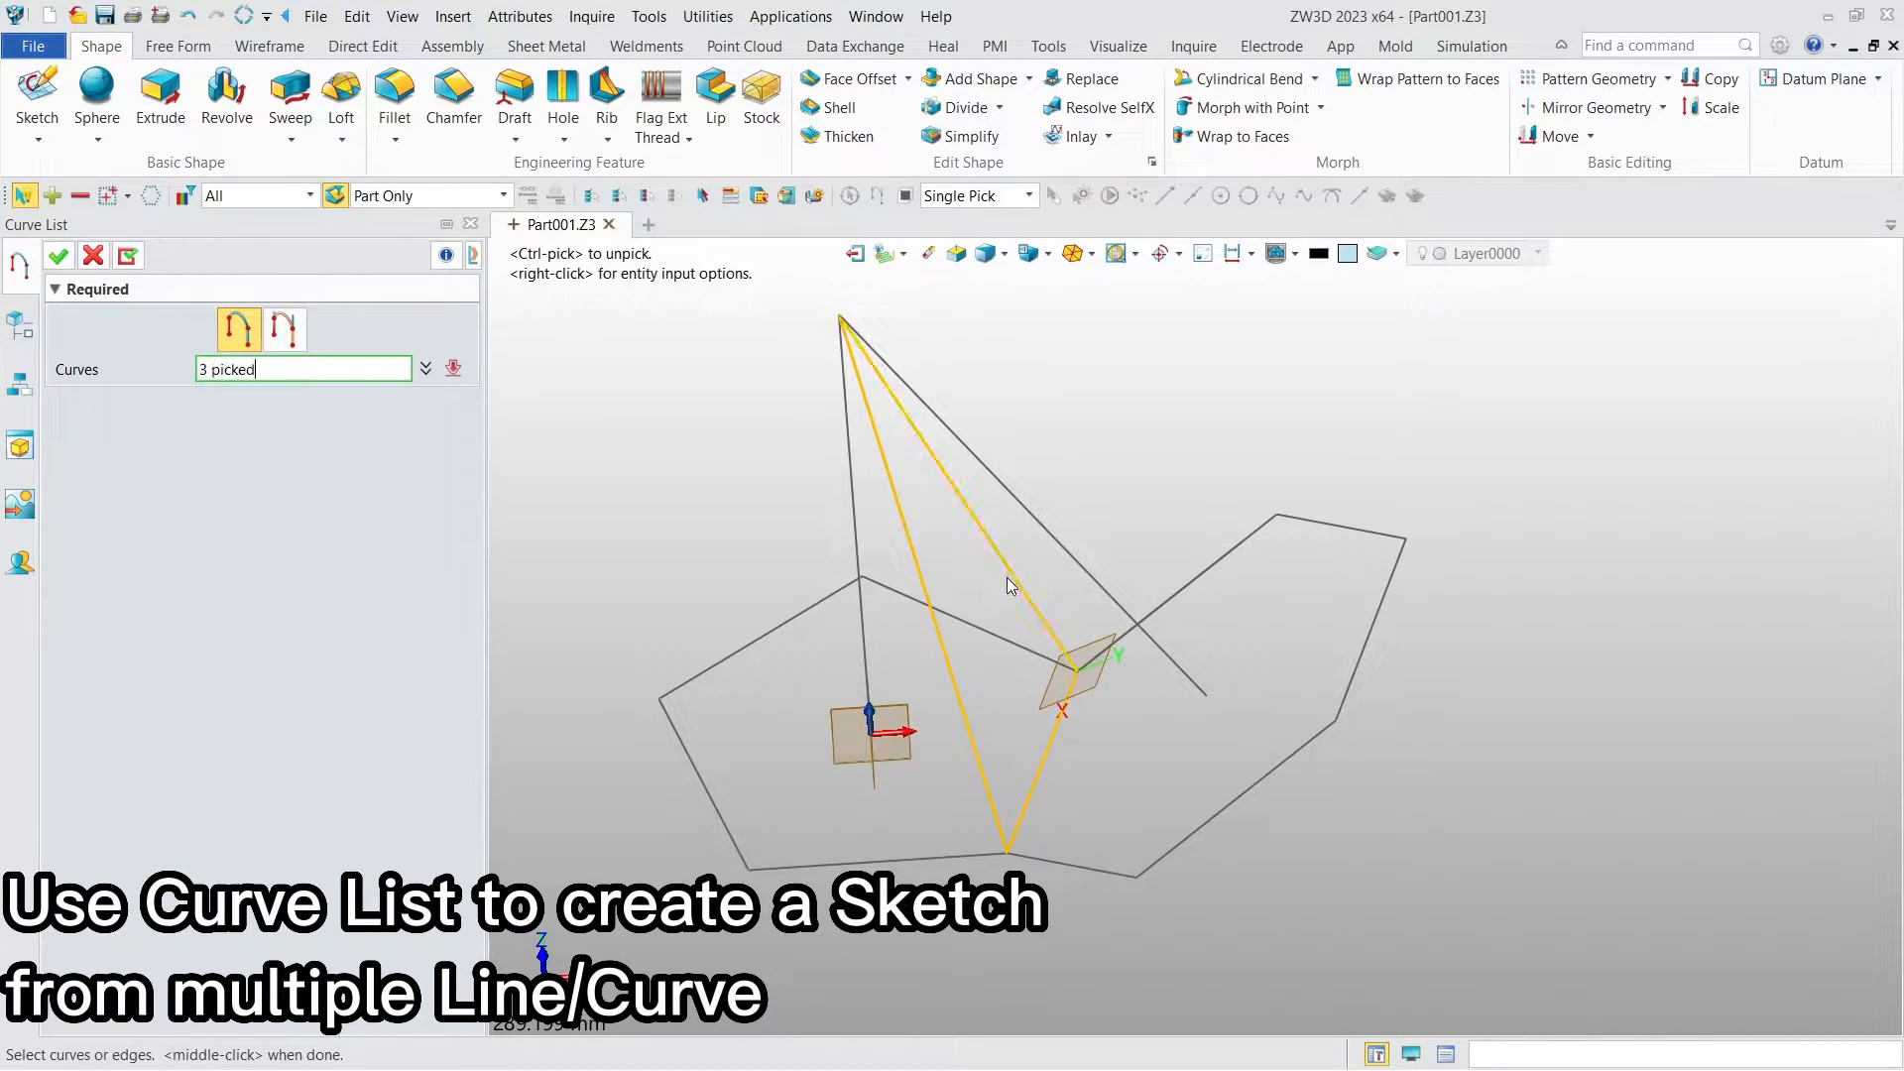
left_click(59, 258)
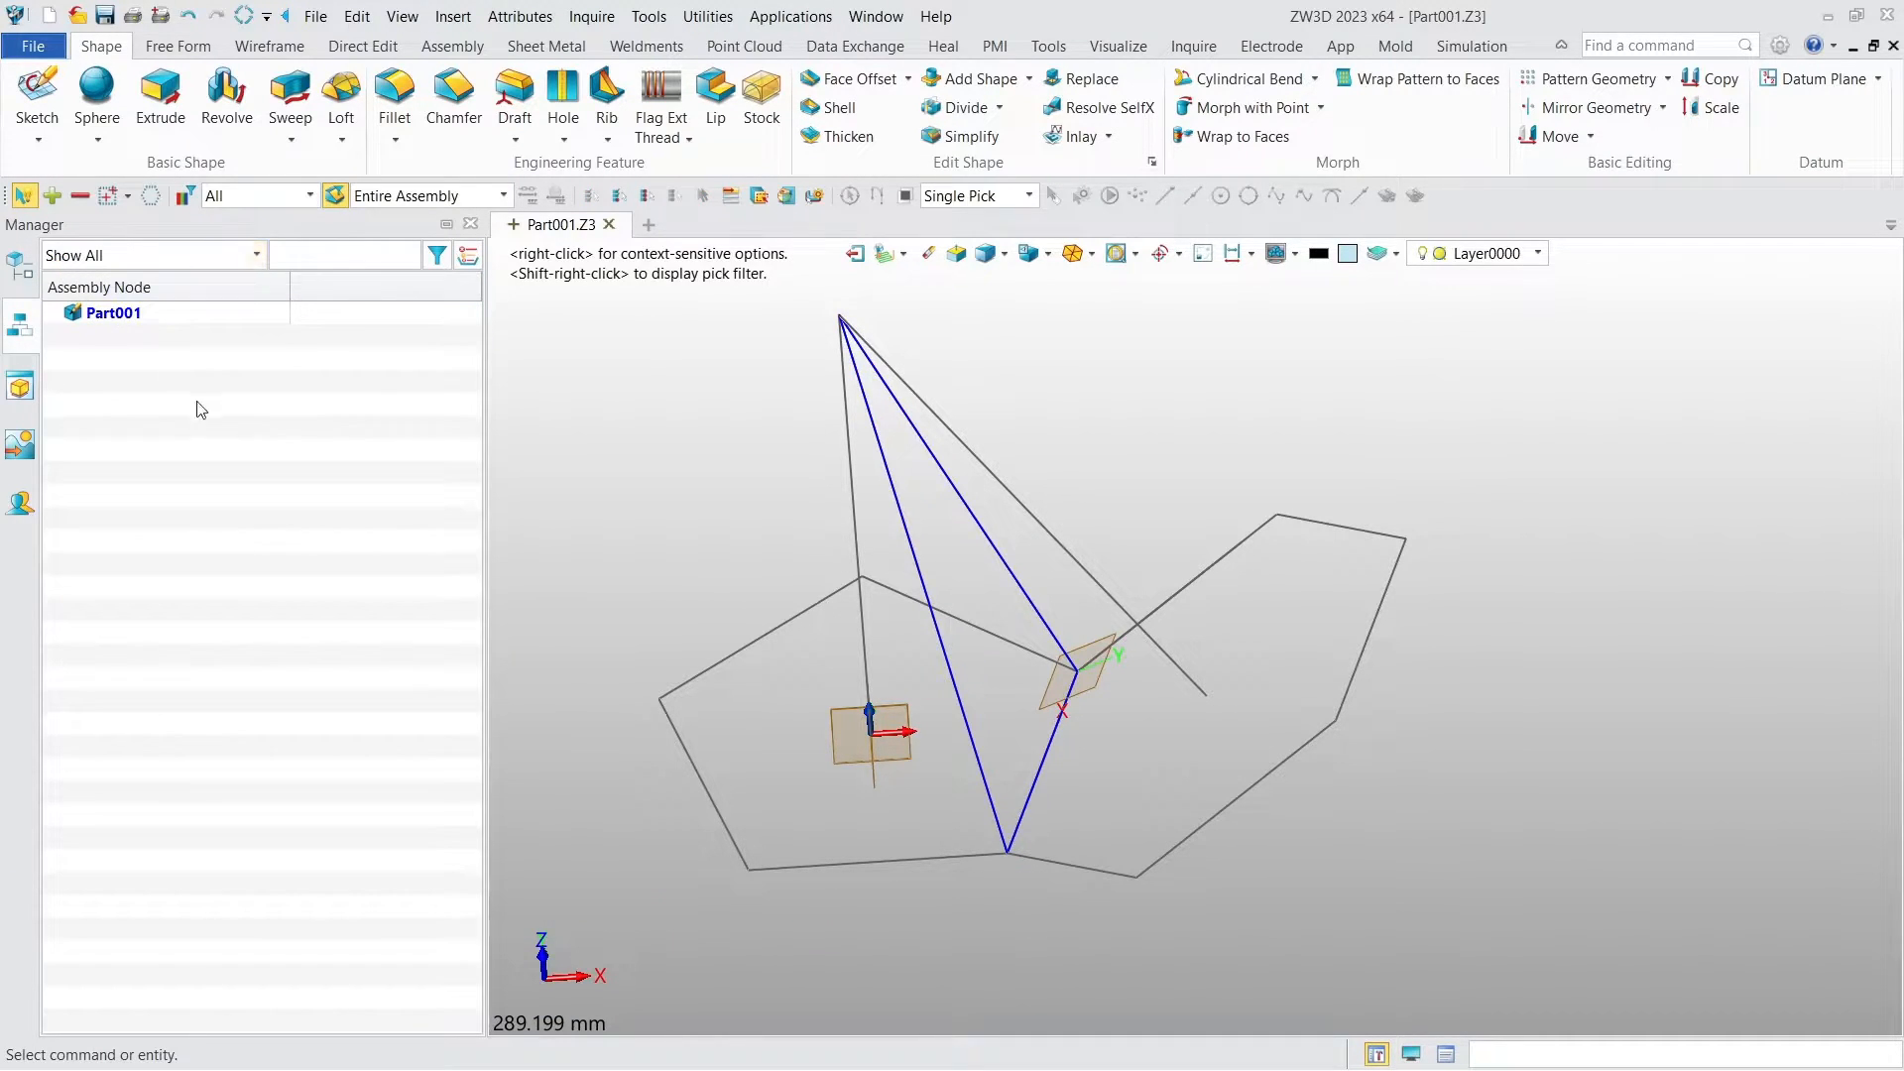
Step: Create an N-sided surface using the pentagon sketch as its boundary
left_click(192, 48)
left_click(404, 97)
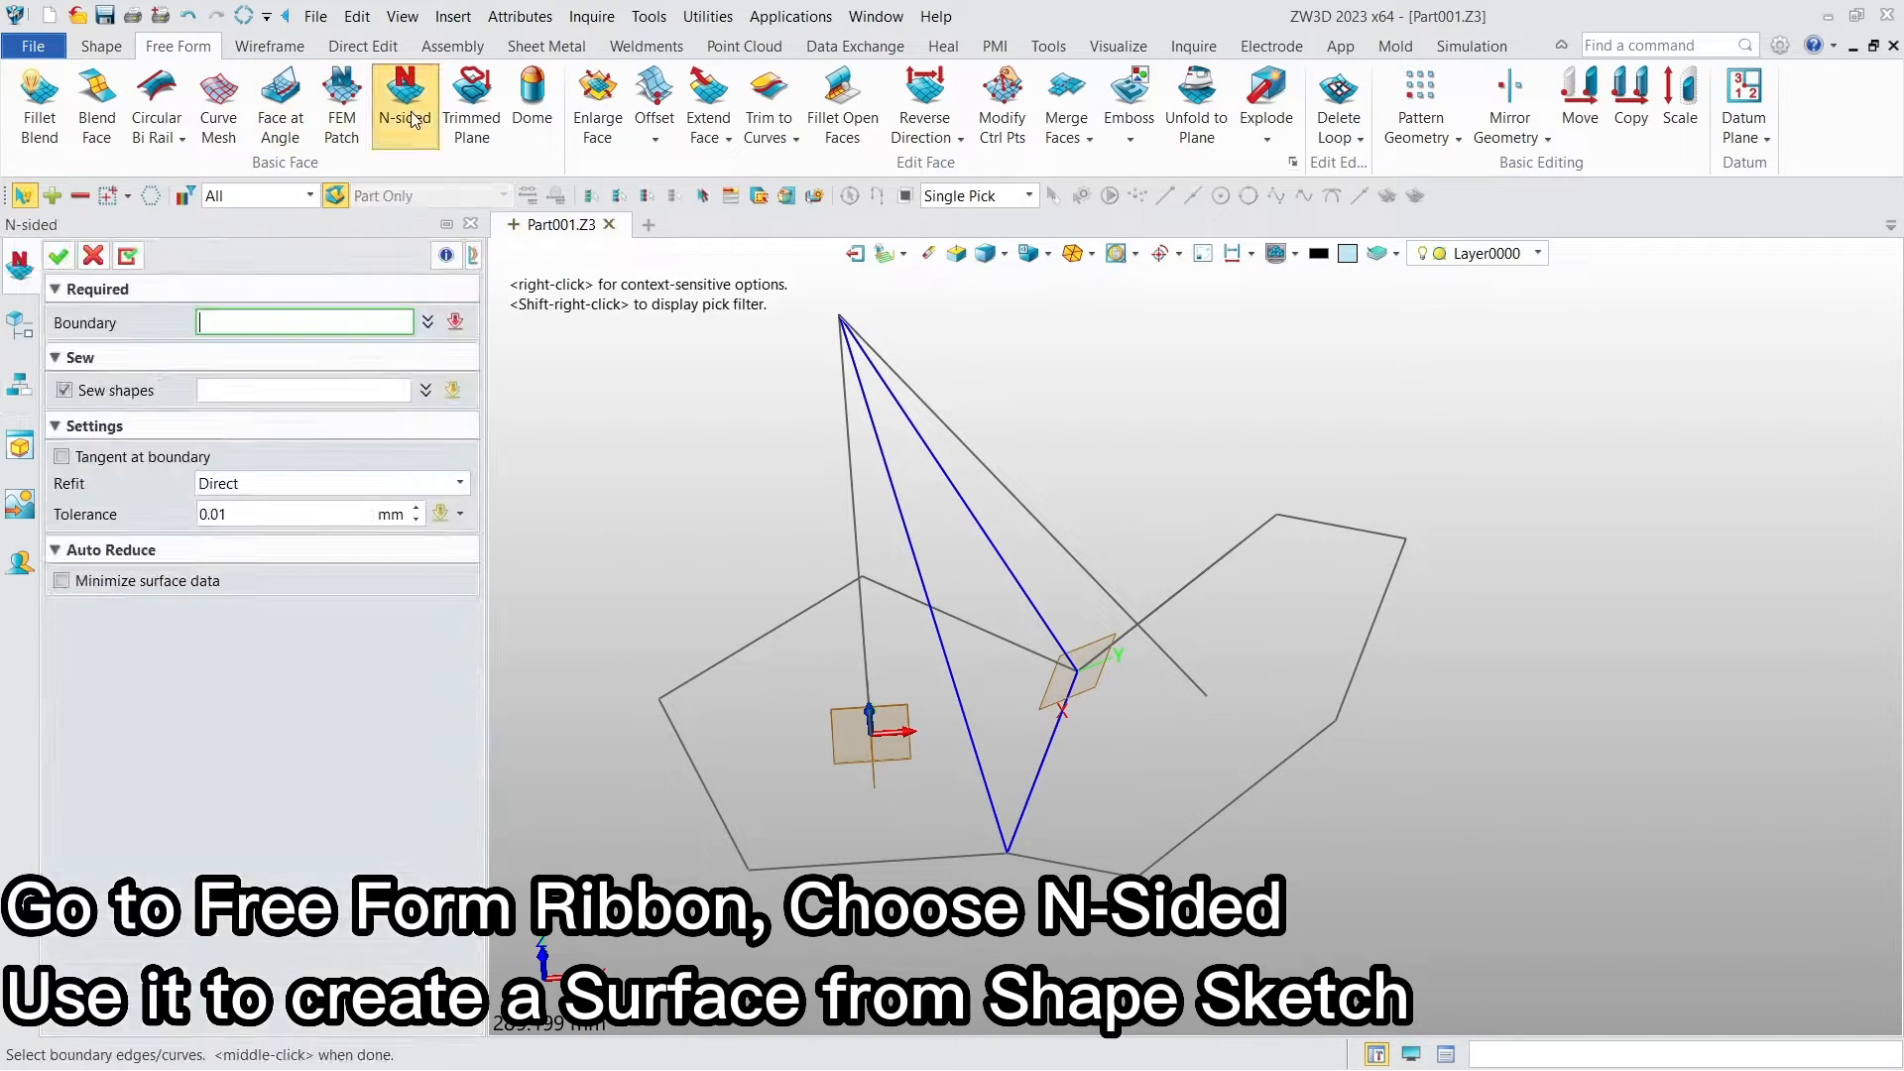
left_click(748, 641)
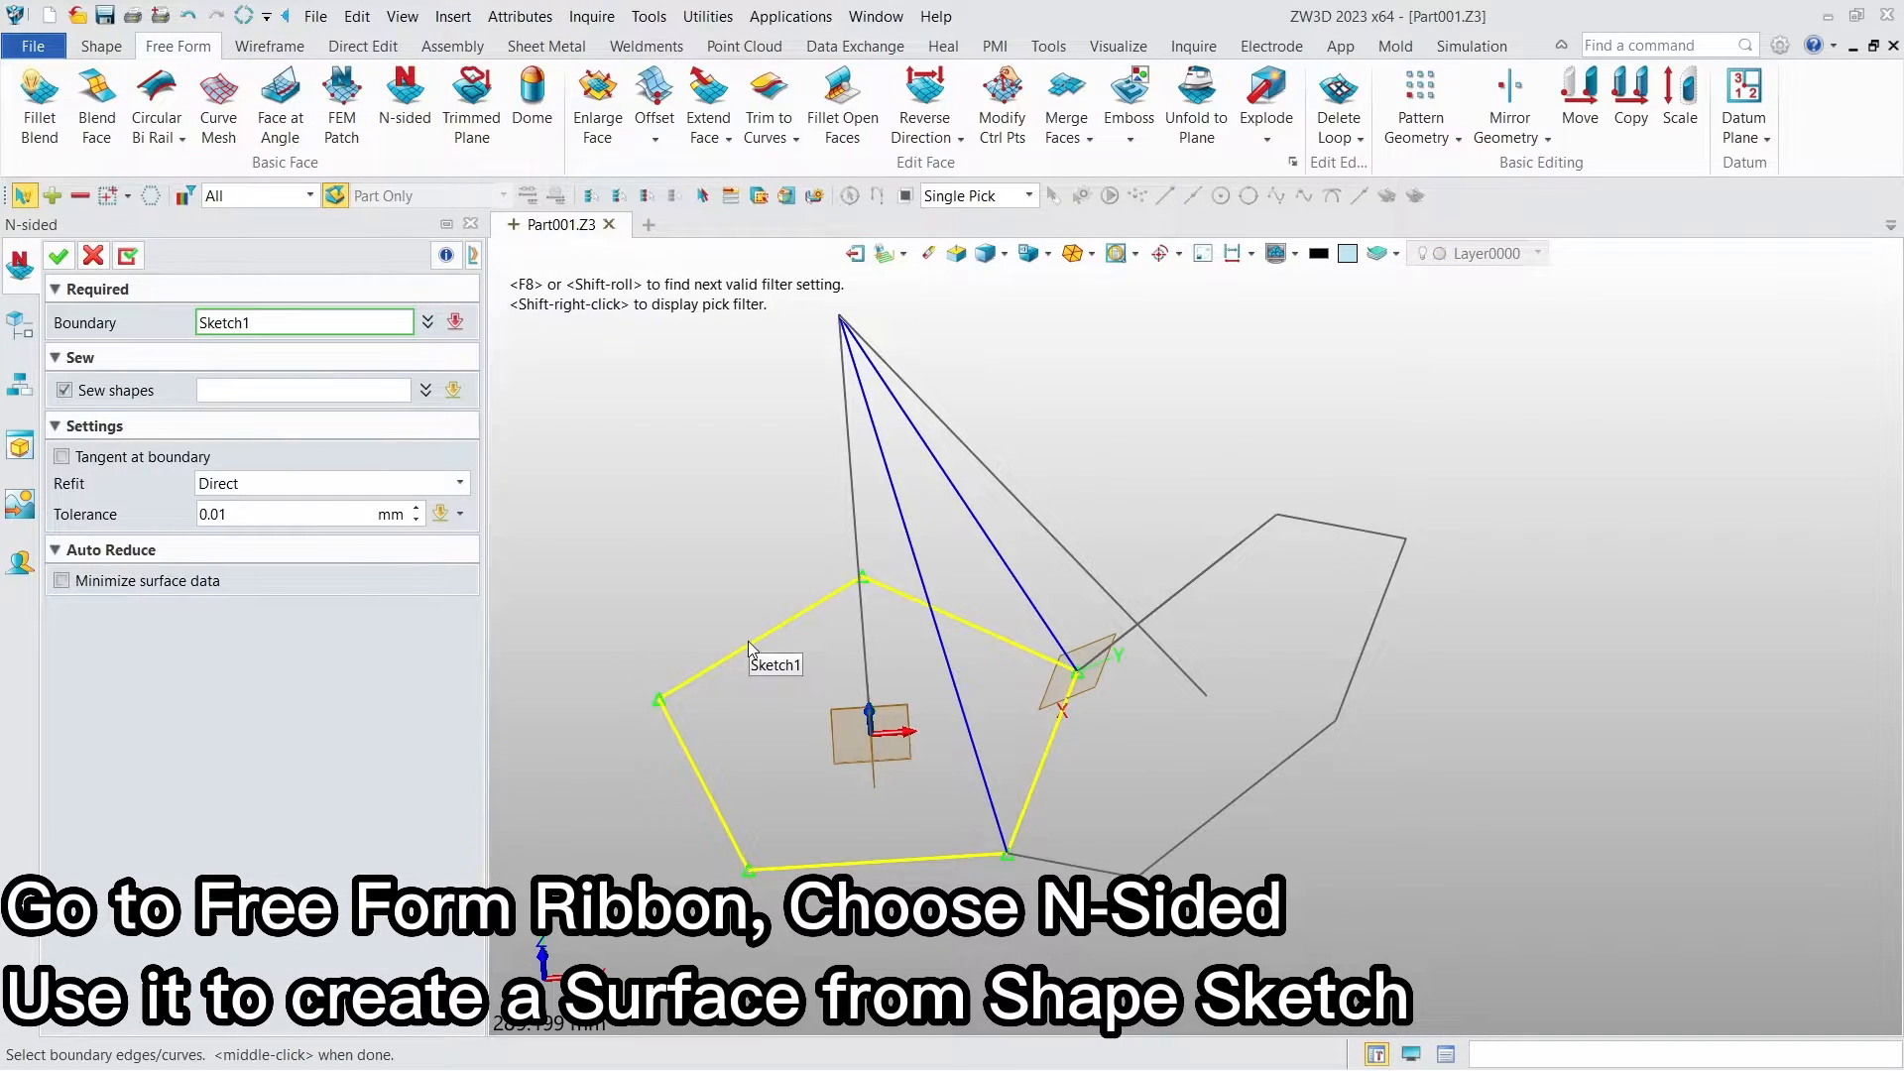
left_click(748, 641)
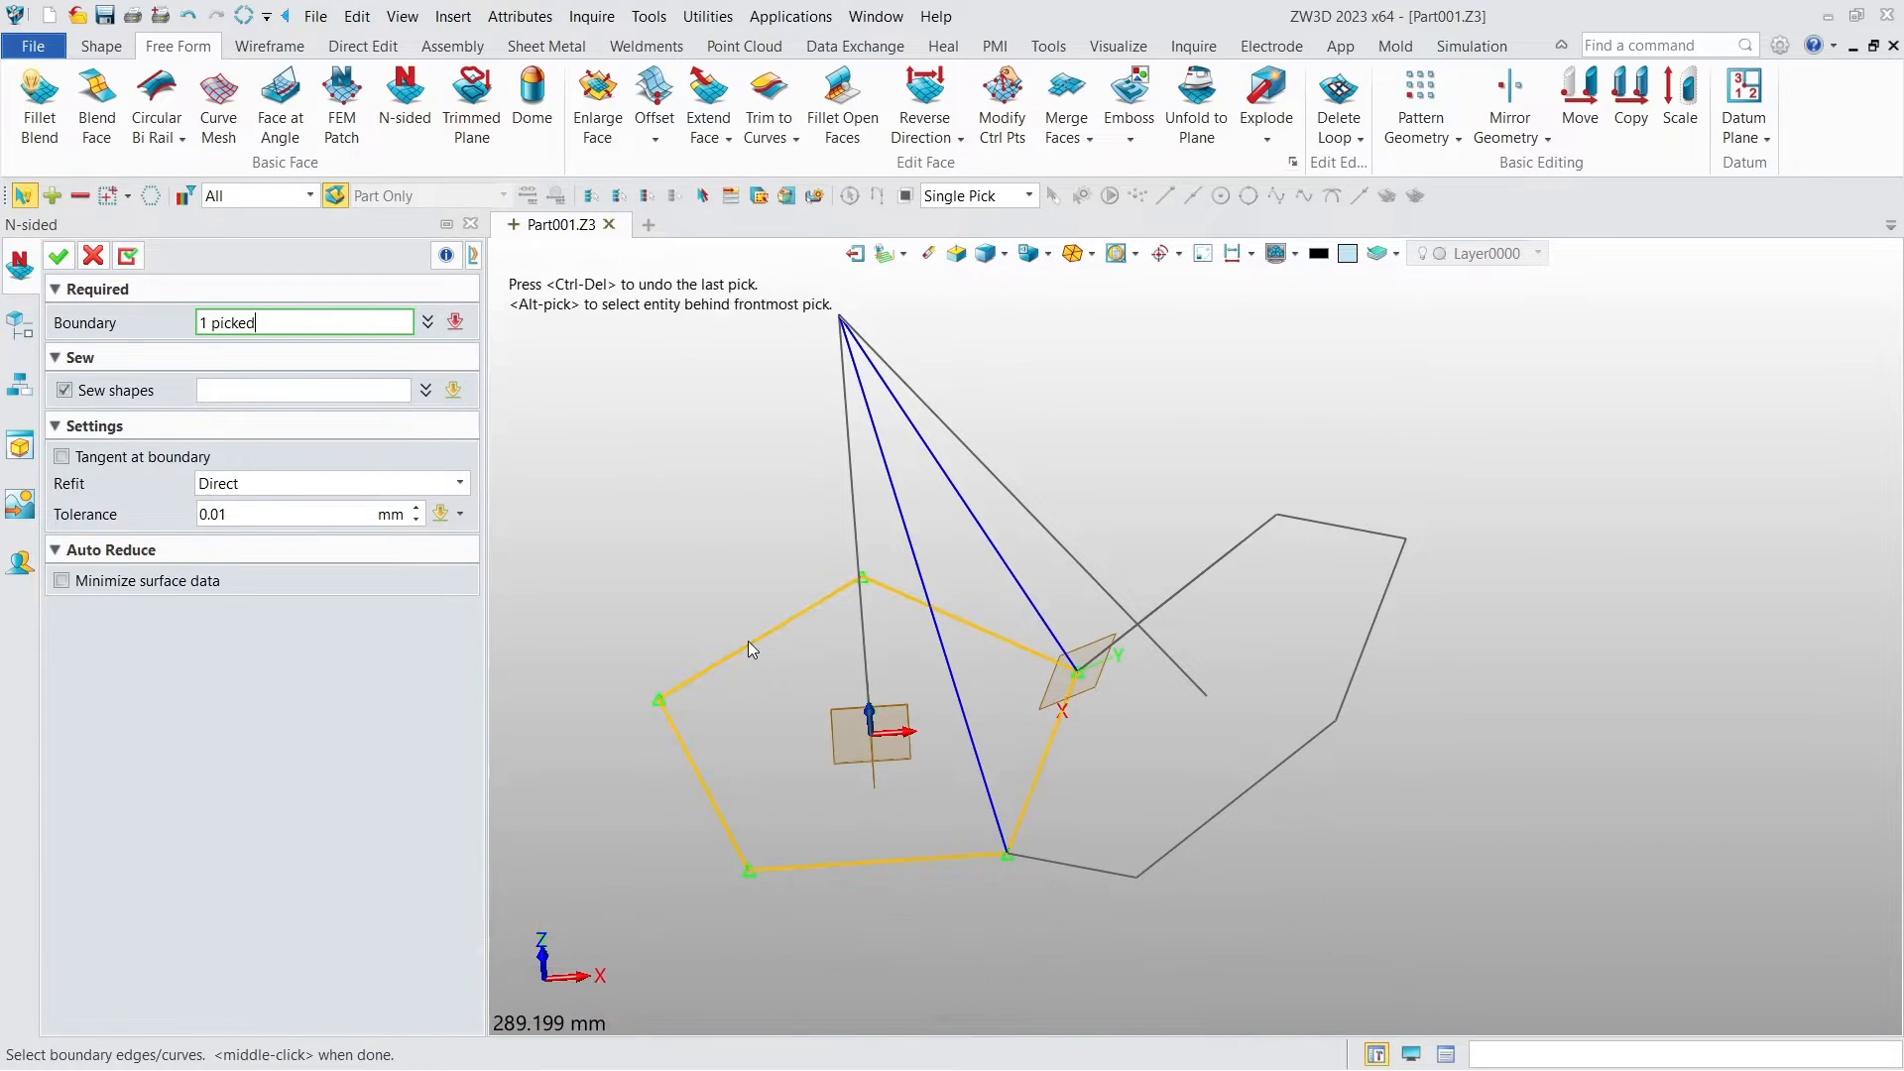
left_click(57, 259)
Step: Confirm the pentagon surface and create a second N-sided surface from the triangular curve list, sewn to the pentagon surface
left_click(28, 266)
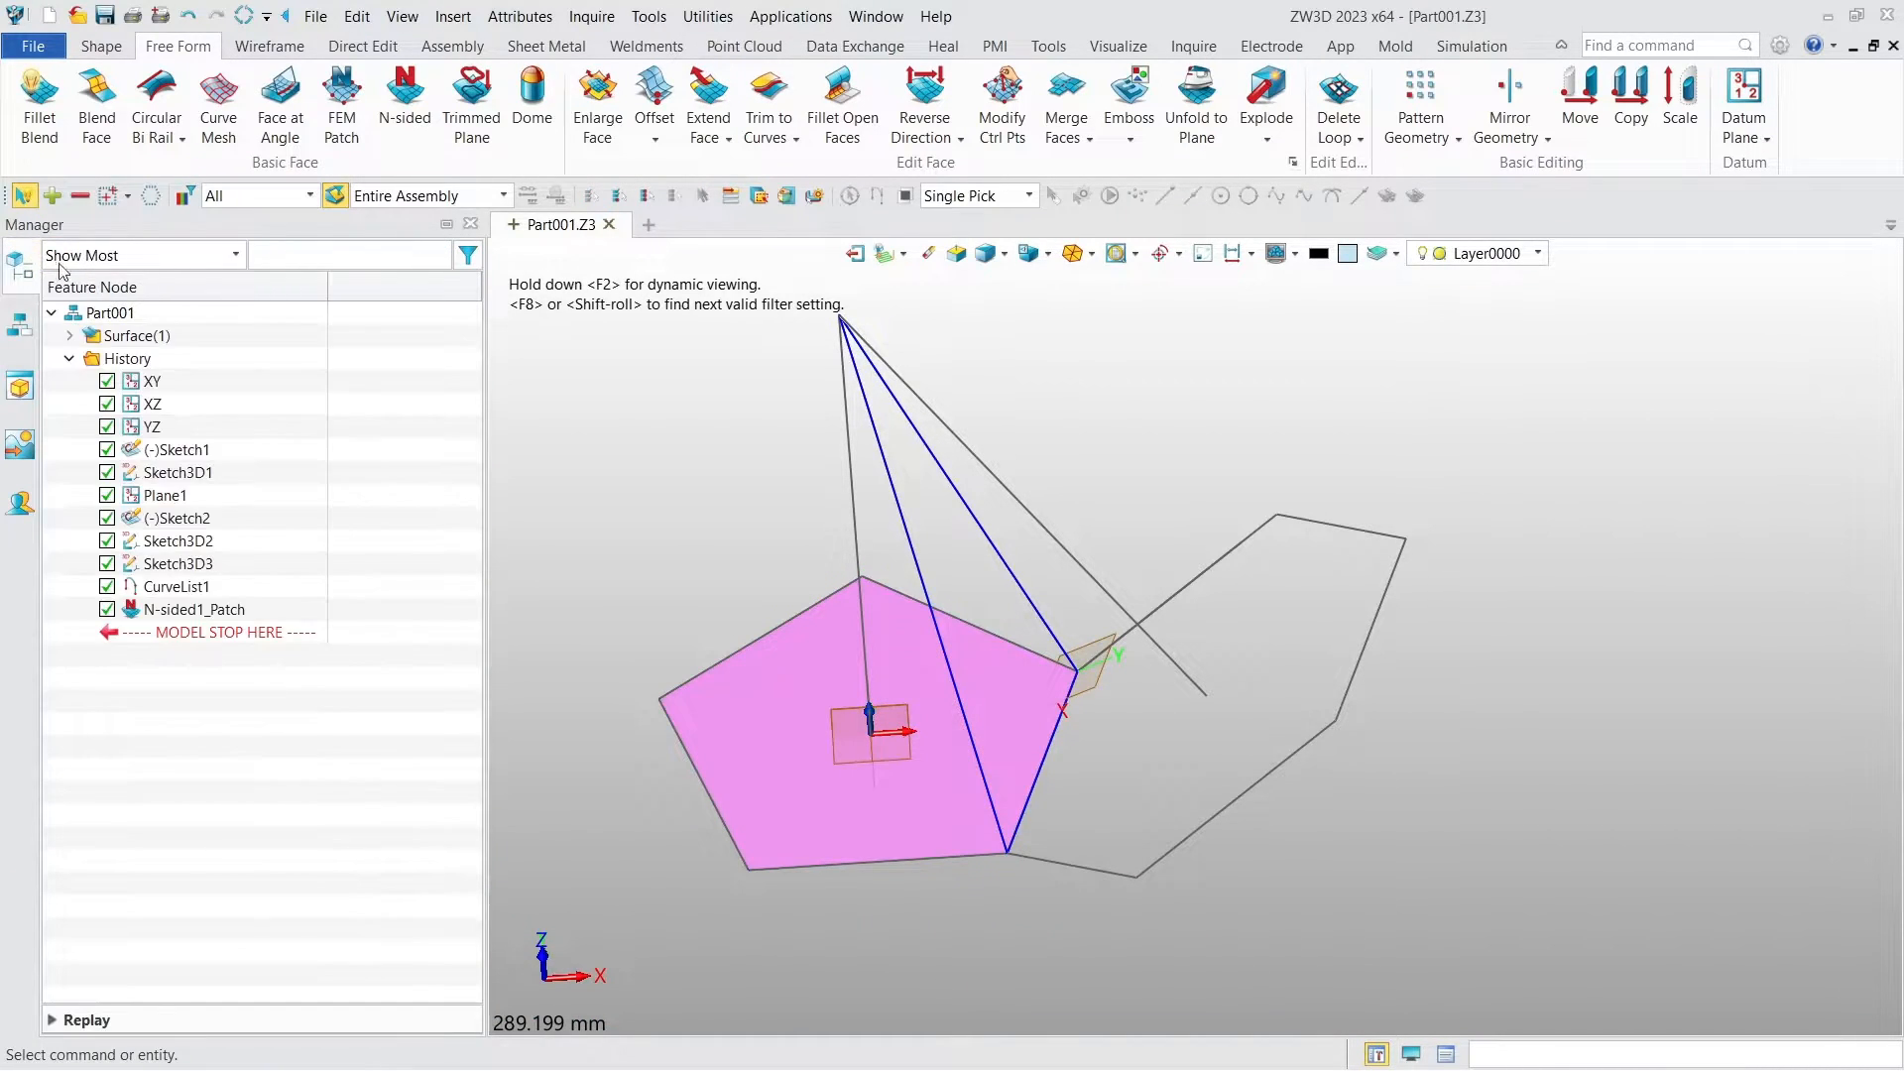
left_click(405, 99)
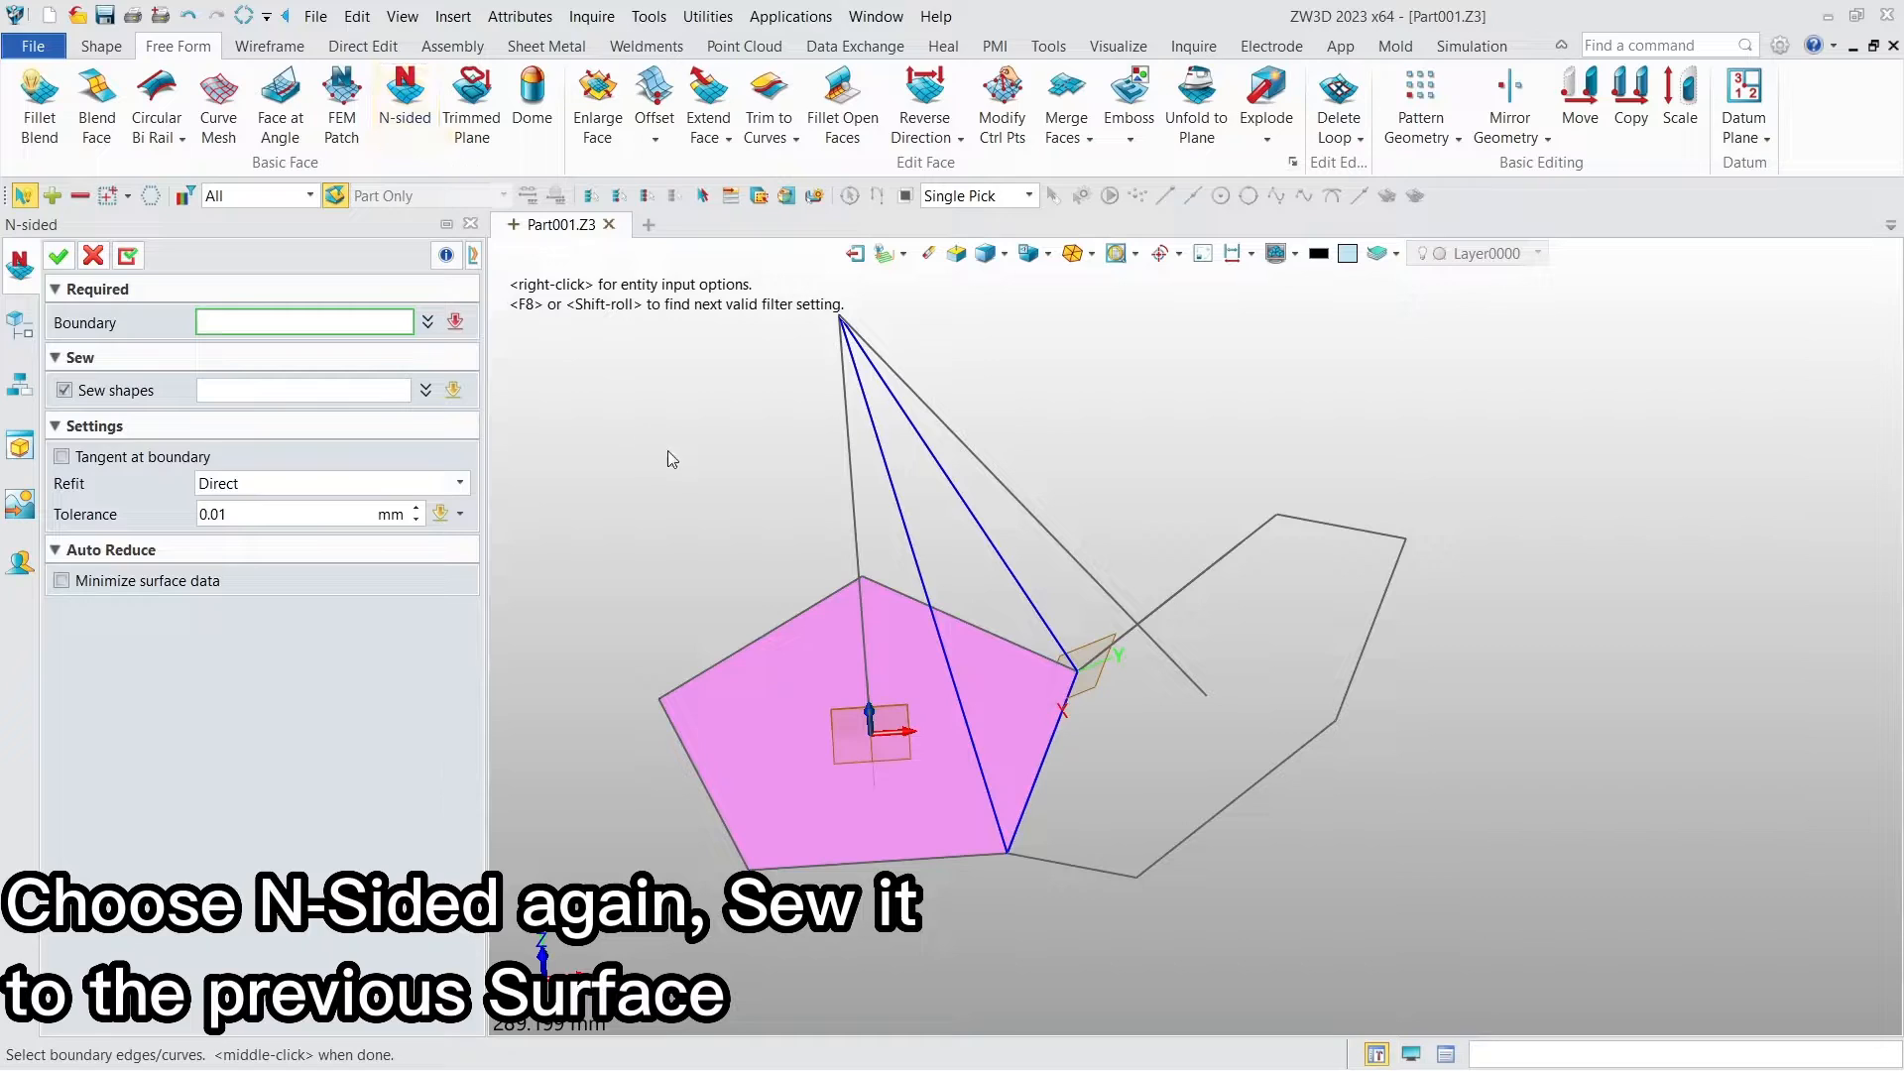
left_click(915, 576)
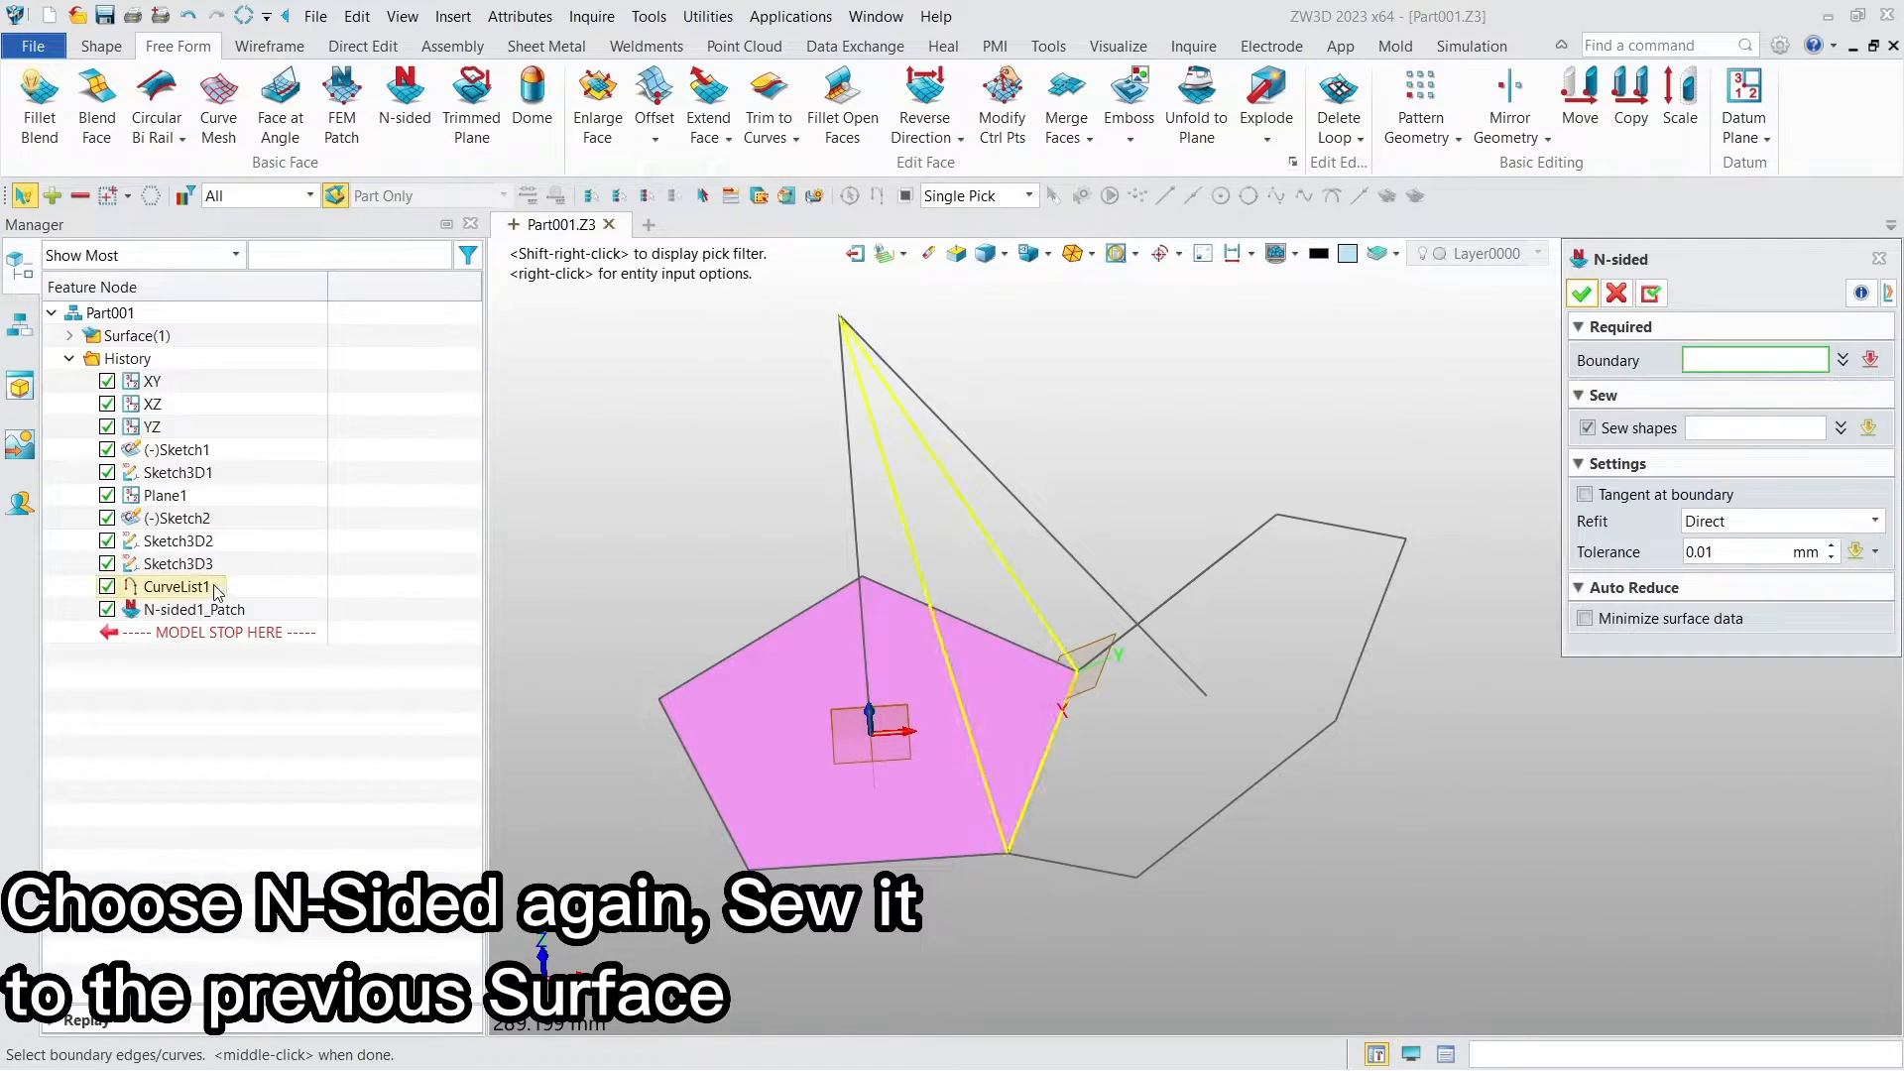
left_click(176, 586)
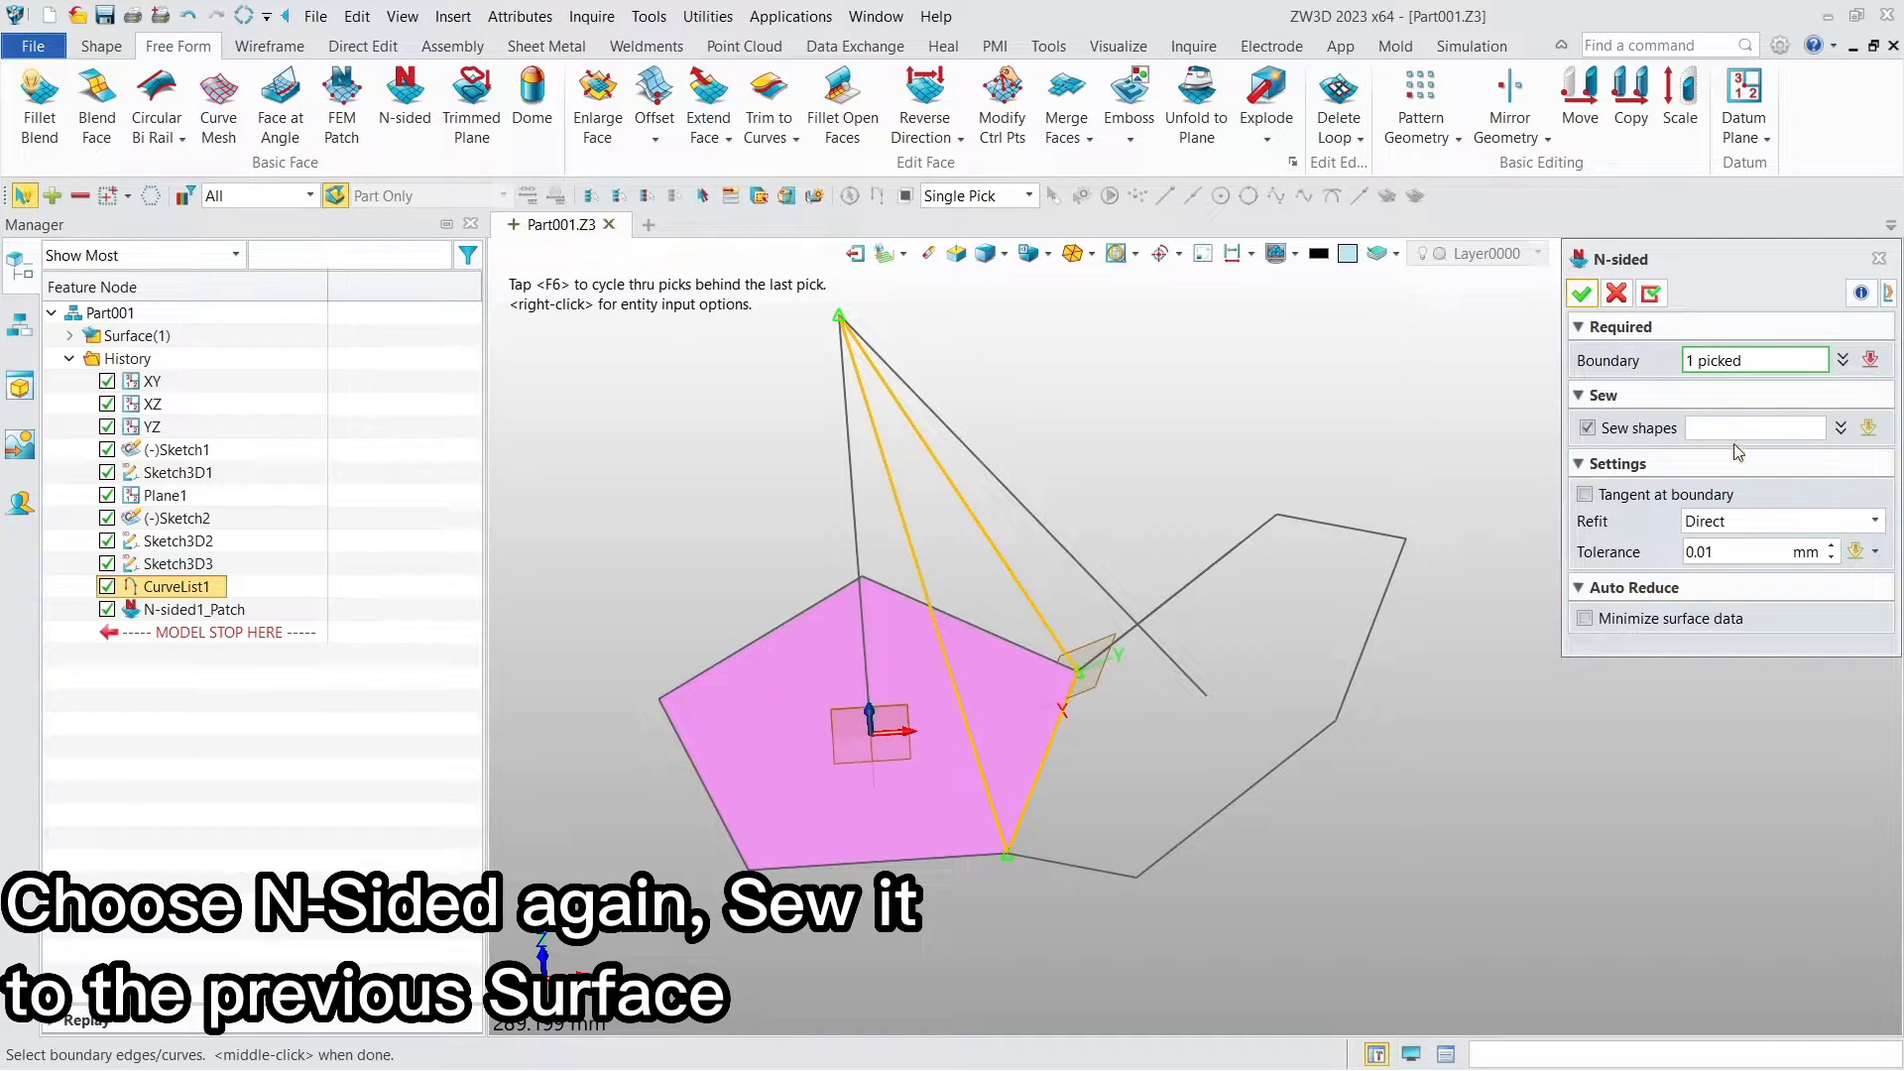
middle_click(1286, 579)
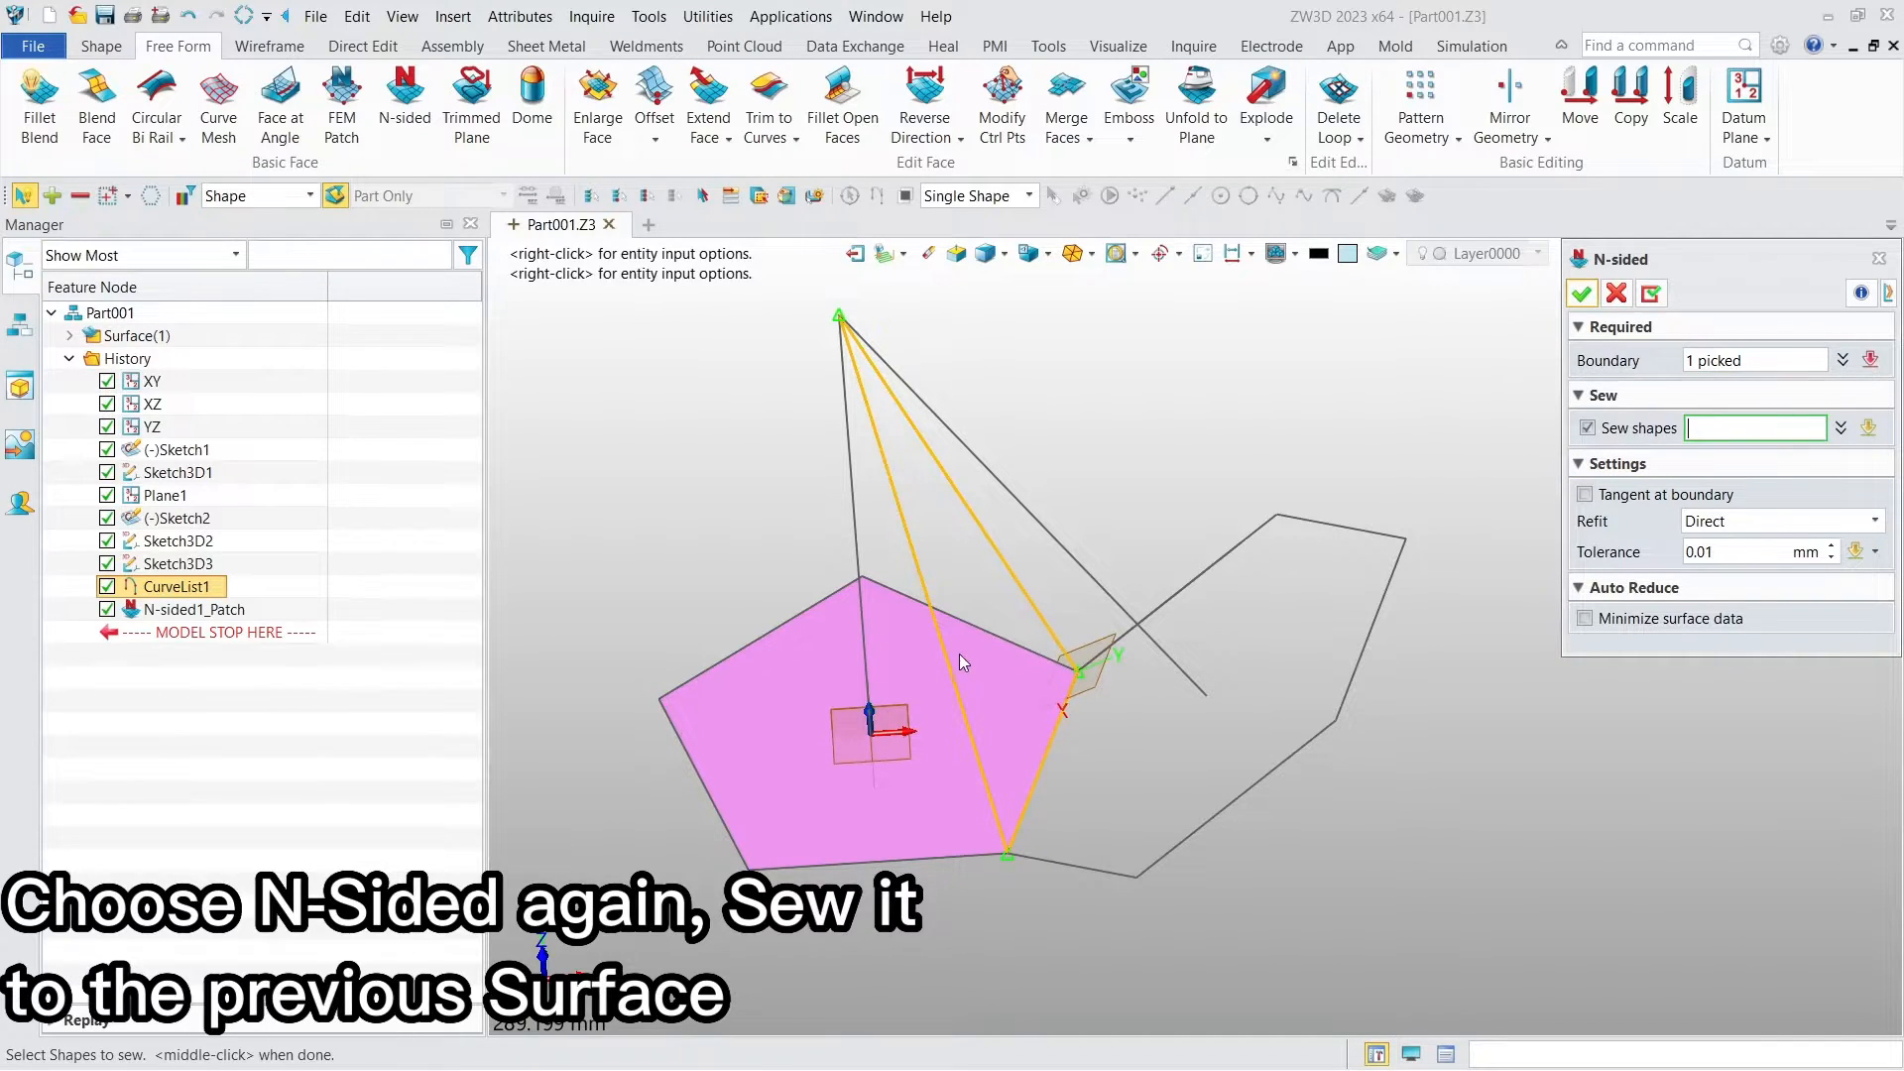
left_click(877, 667)
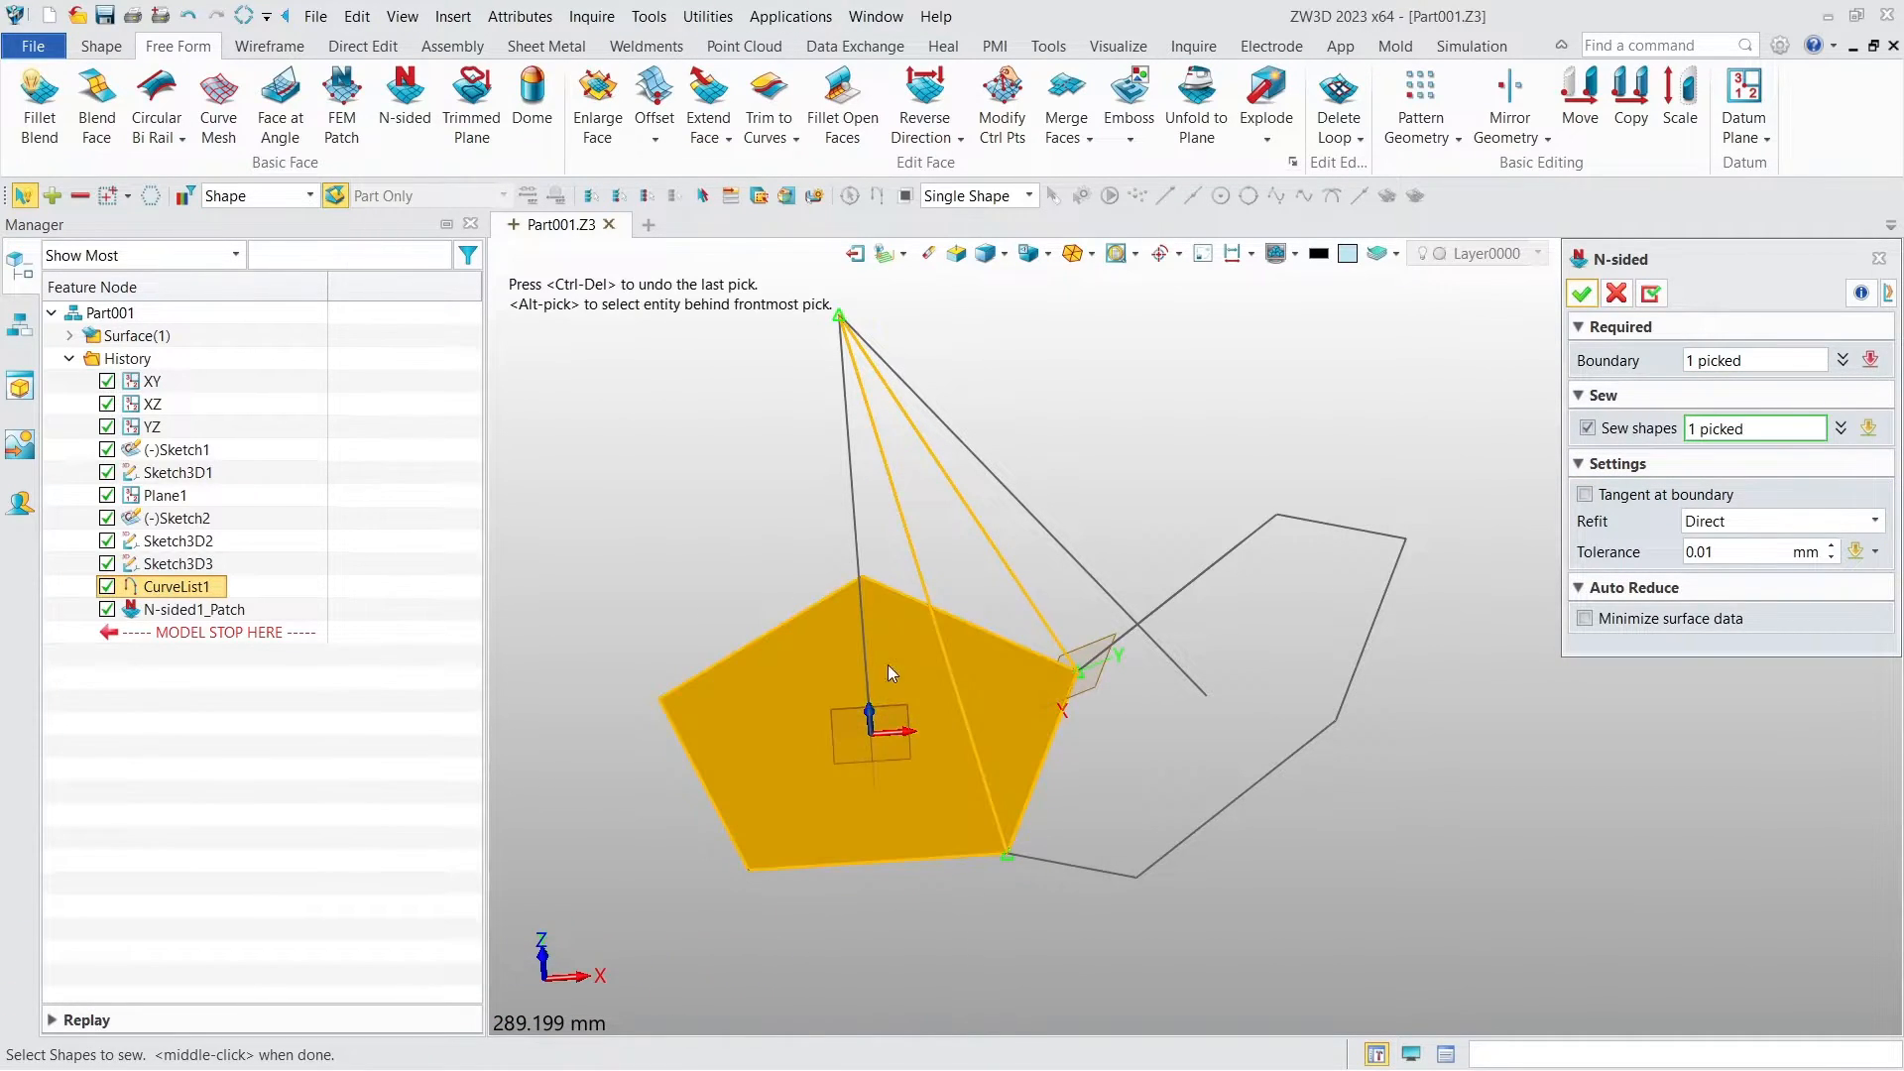
left_click(1584, 296)
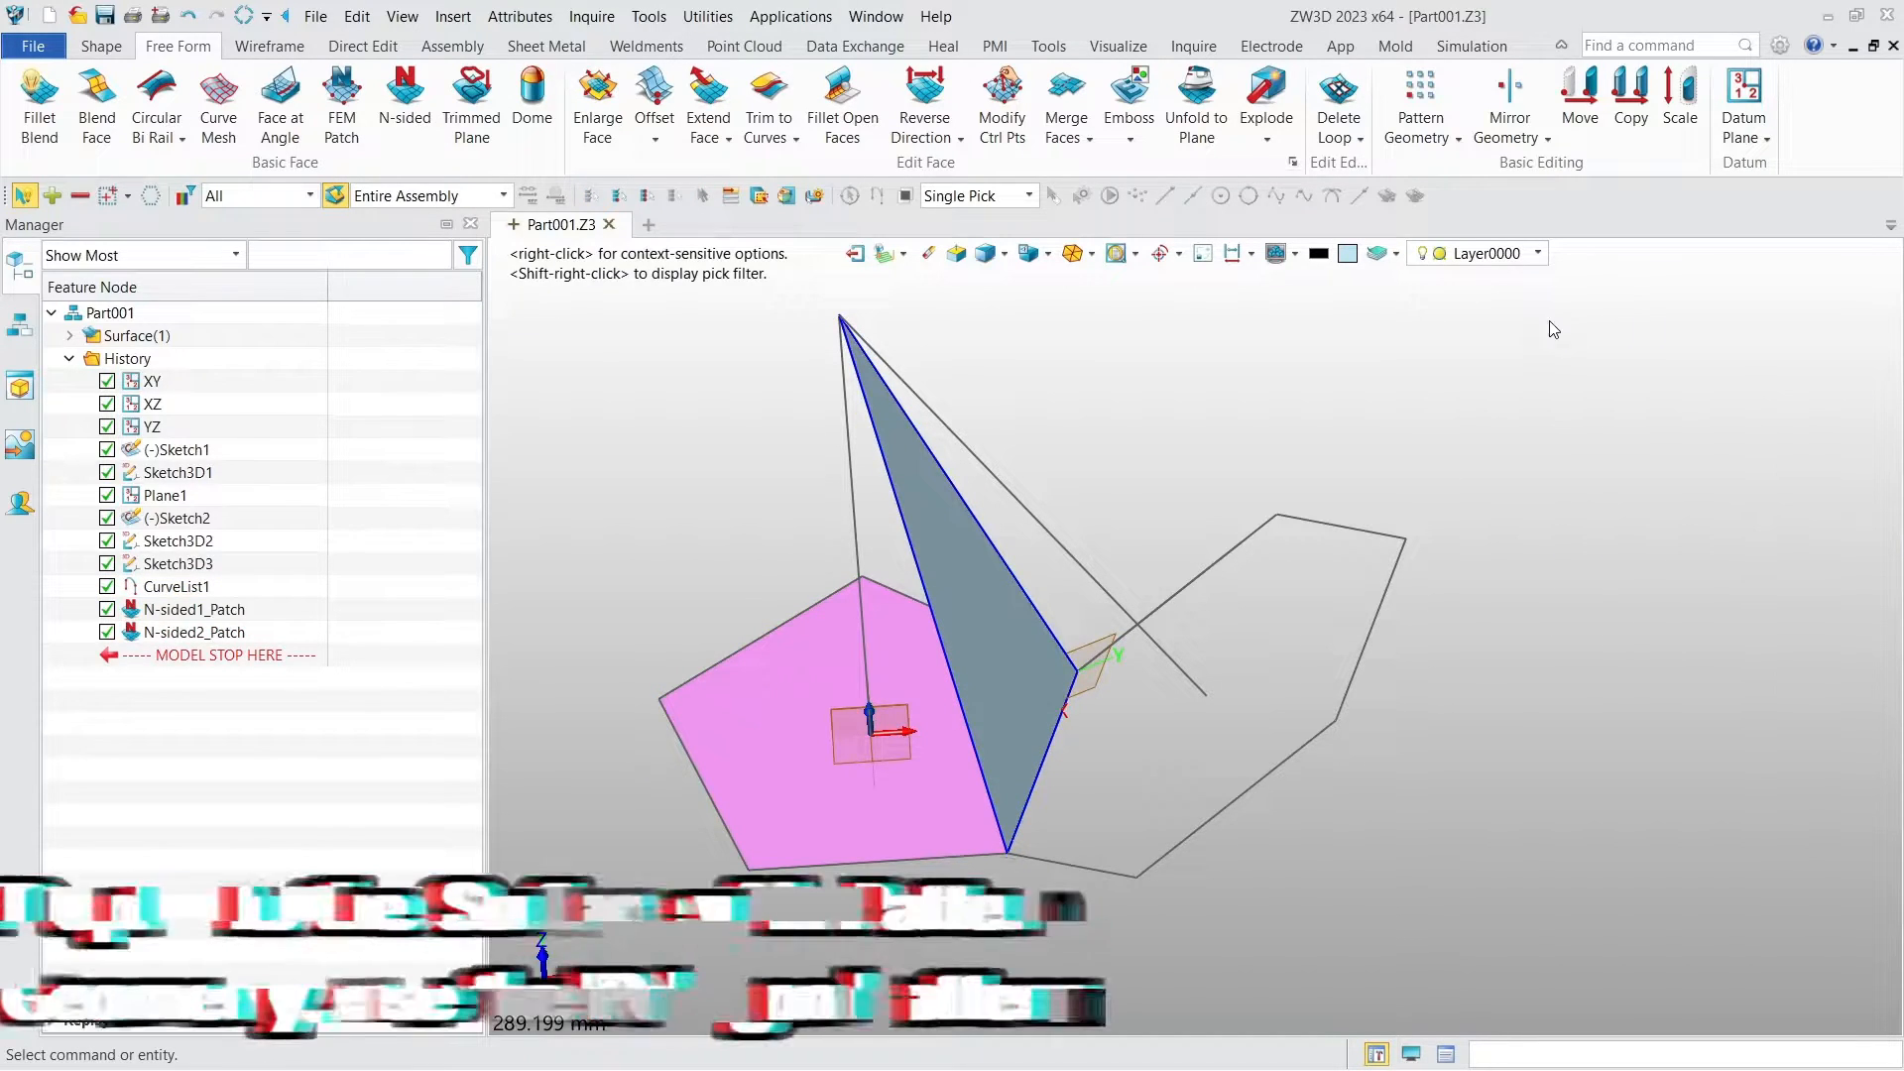
Step: Copy the triangular face with a polygon Pattern Geometry about direction 0,0,1, using 5 sides and 1 instance per side
left_click(1425, 95)
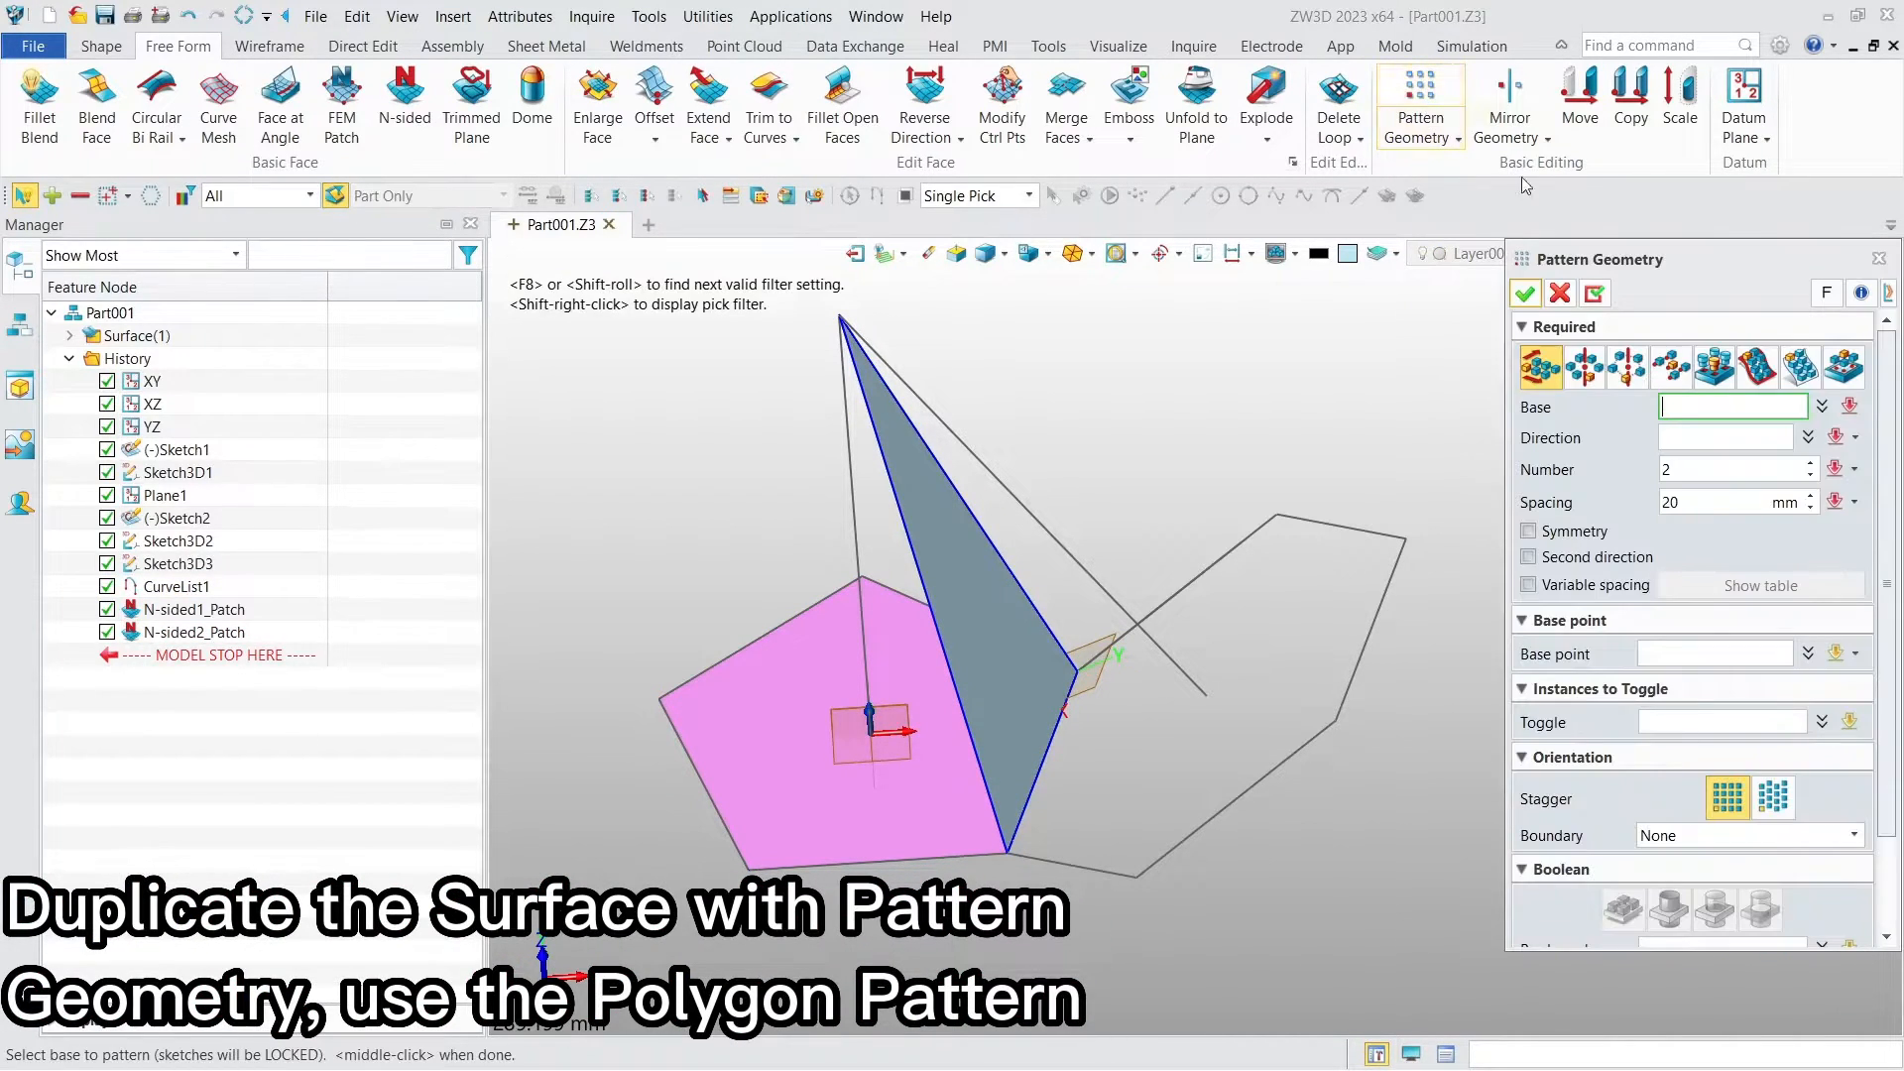
left_click(1634, 370)
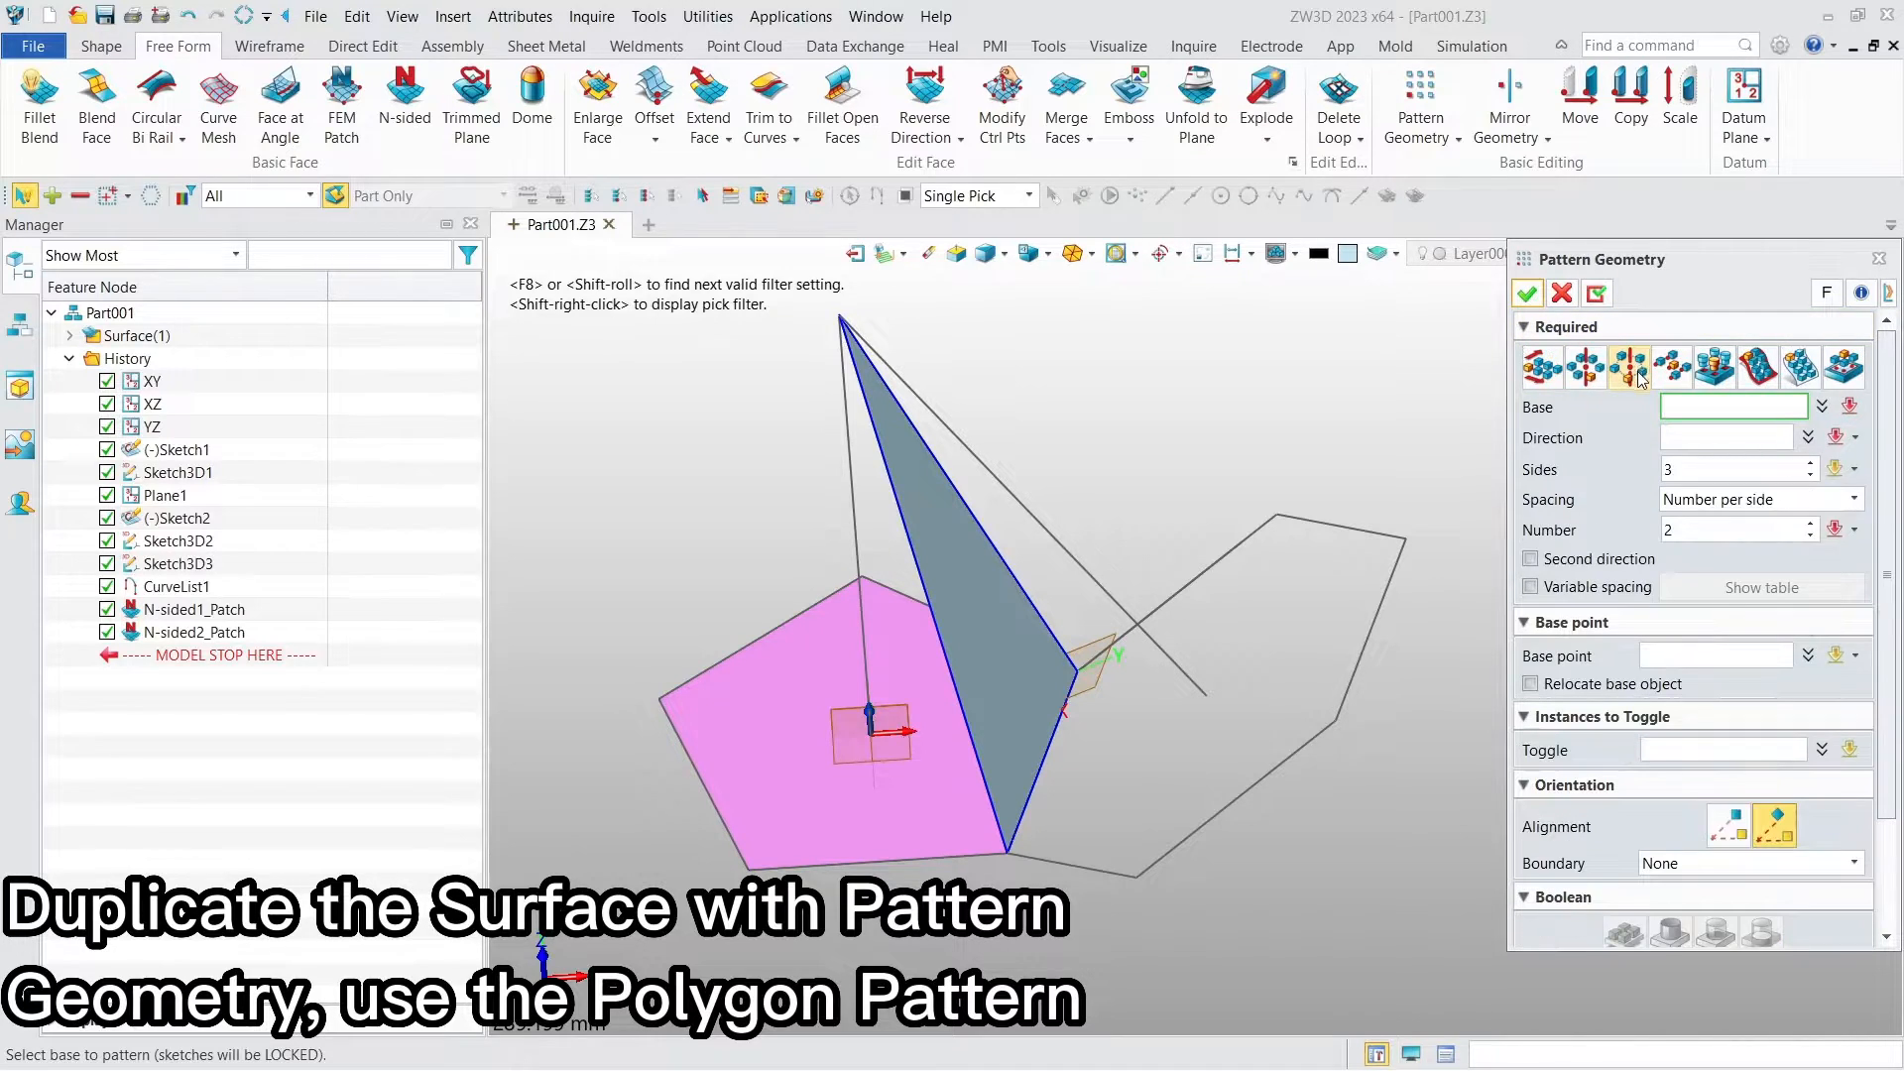
left_click(992, 615)
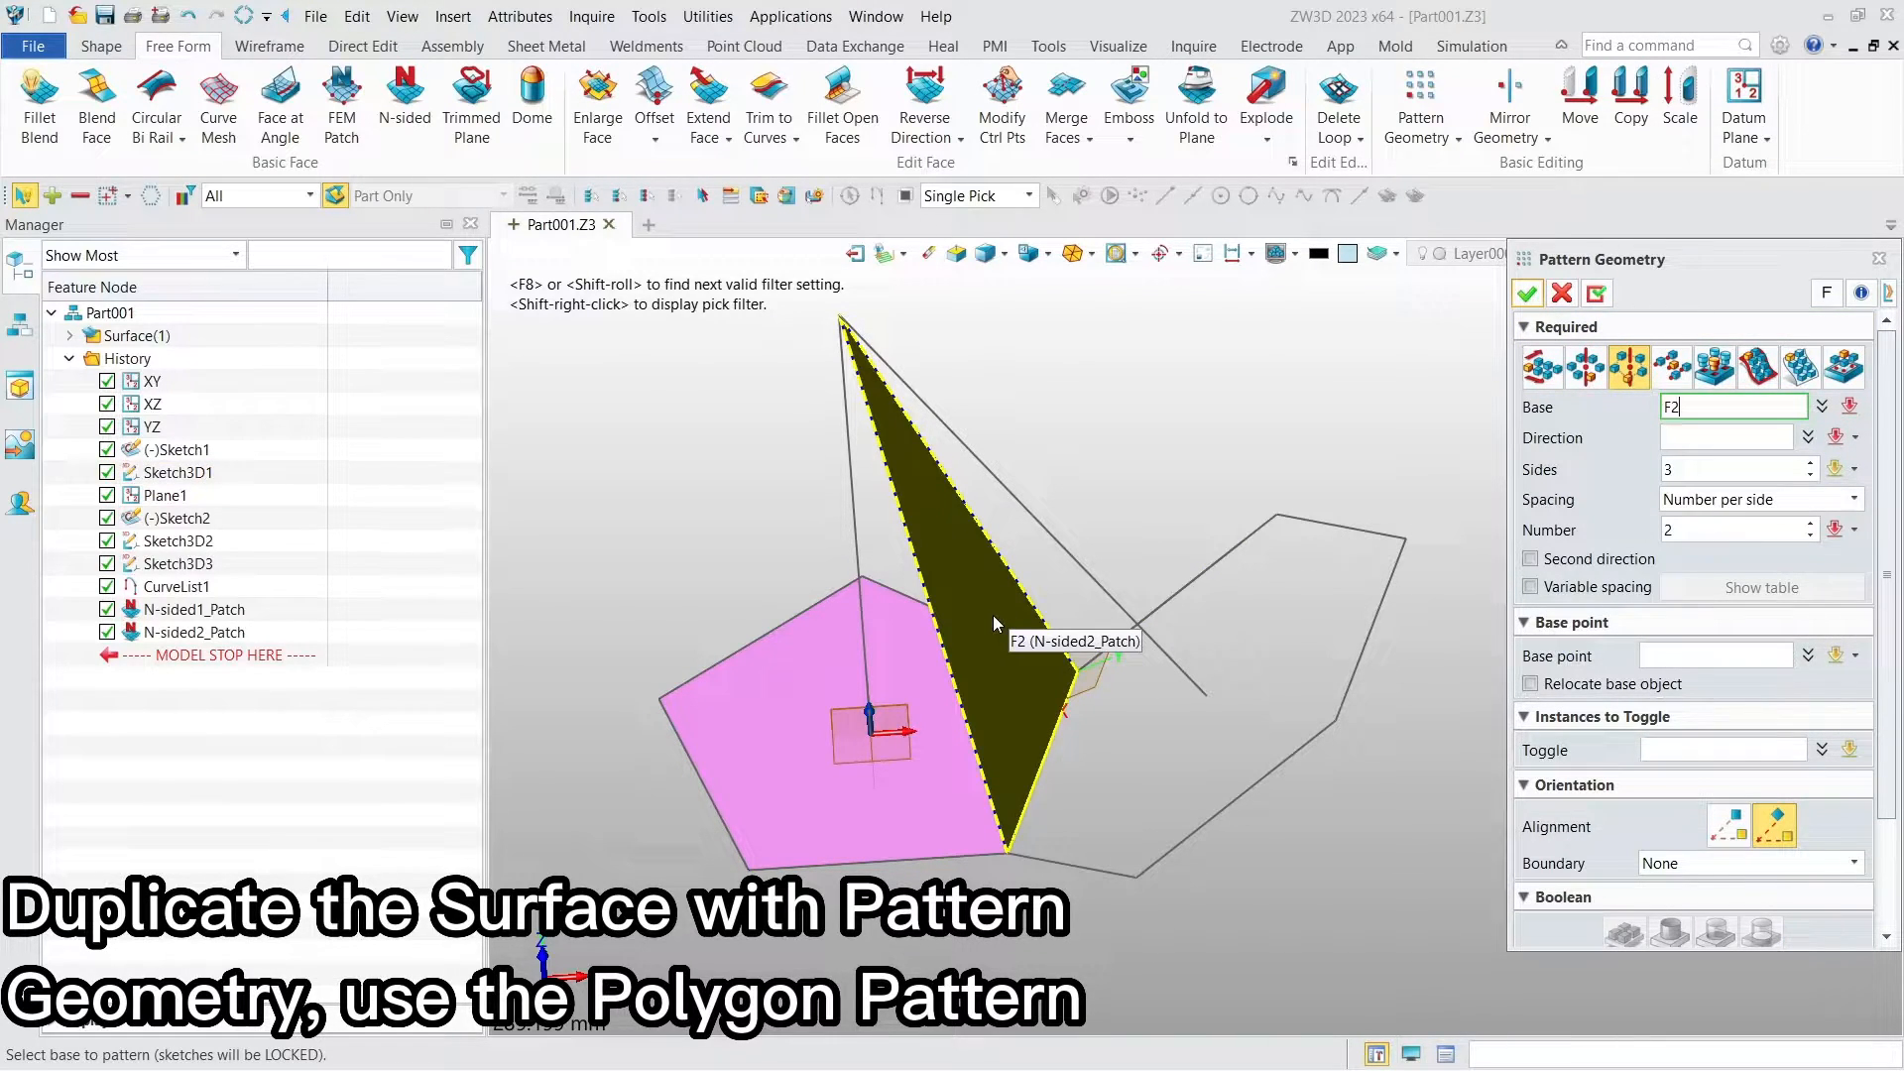
left_click(992, 615)
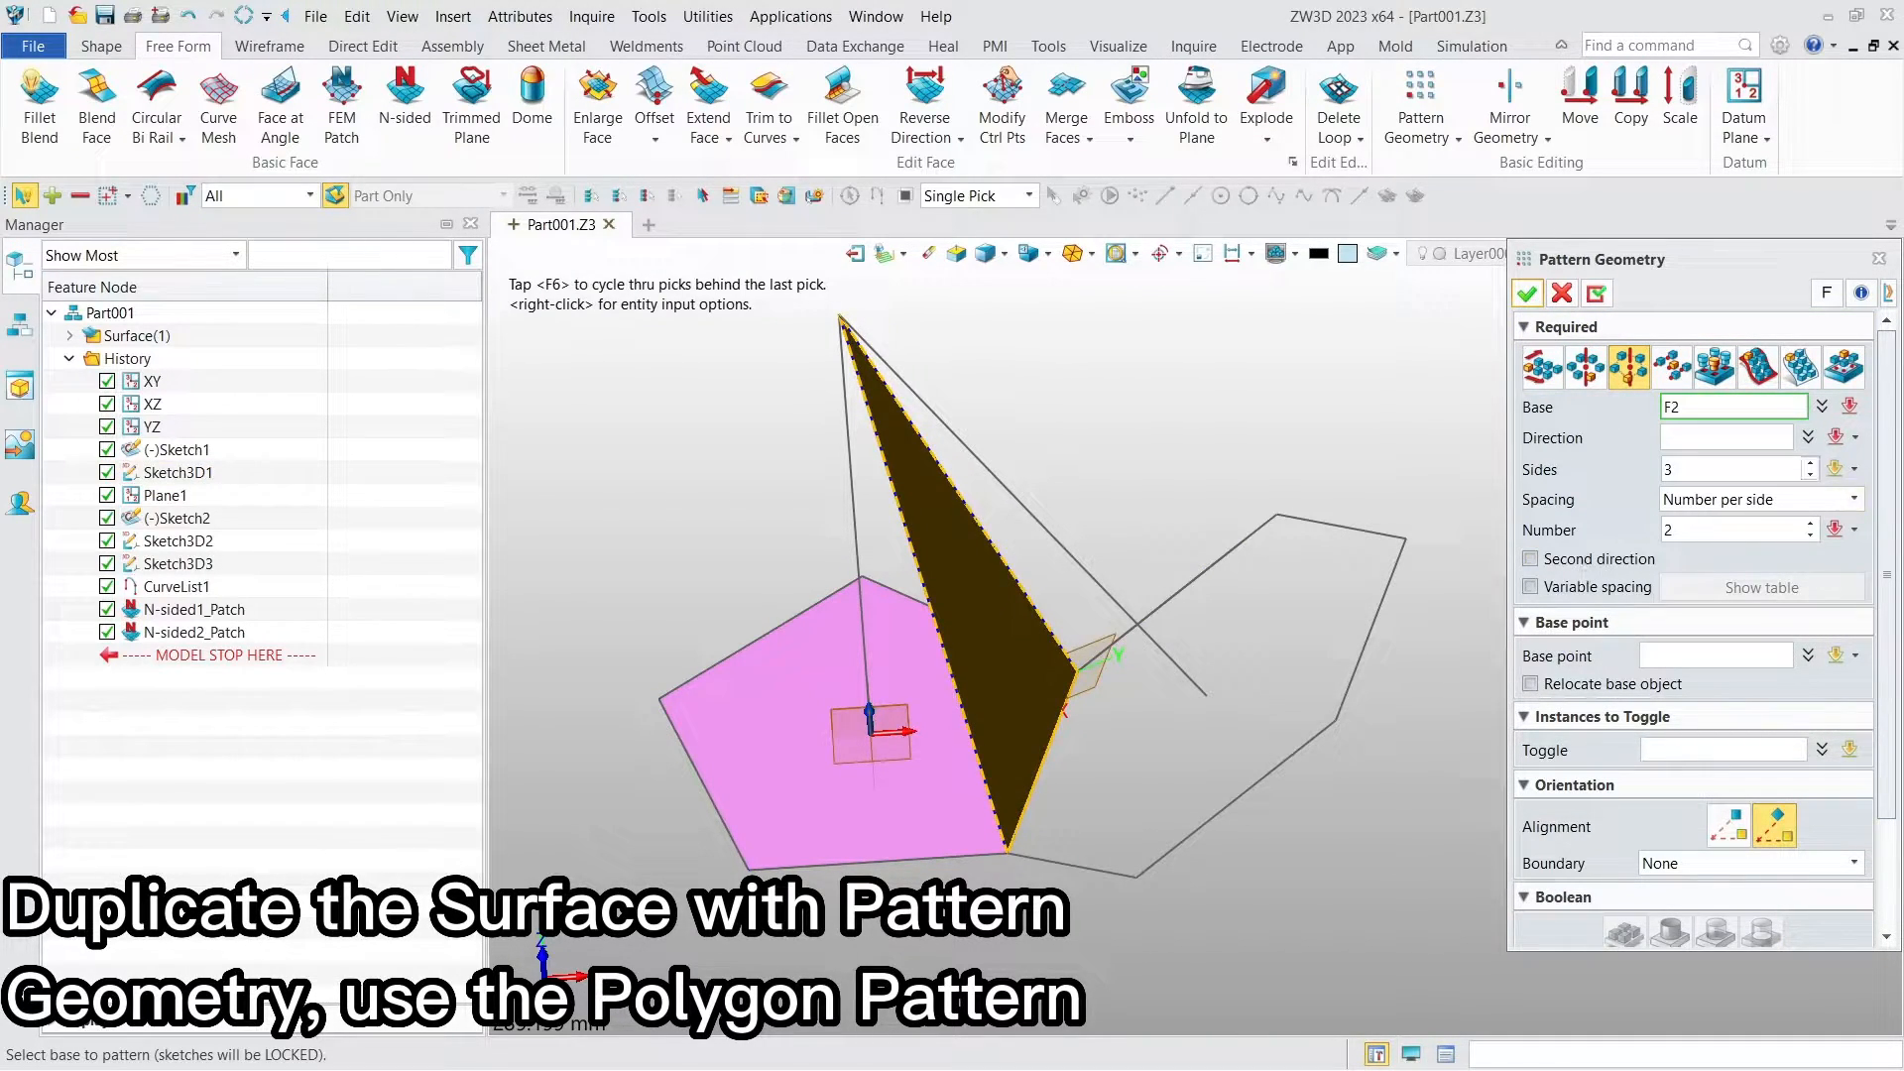
left_click(1726, 438)
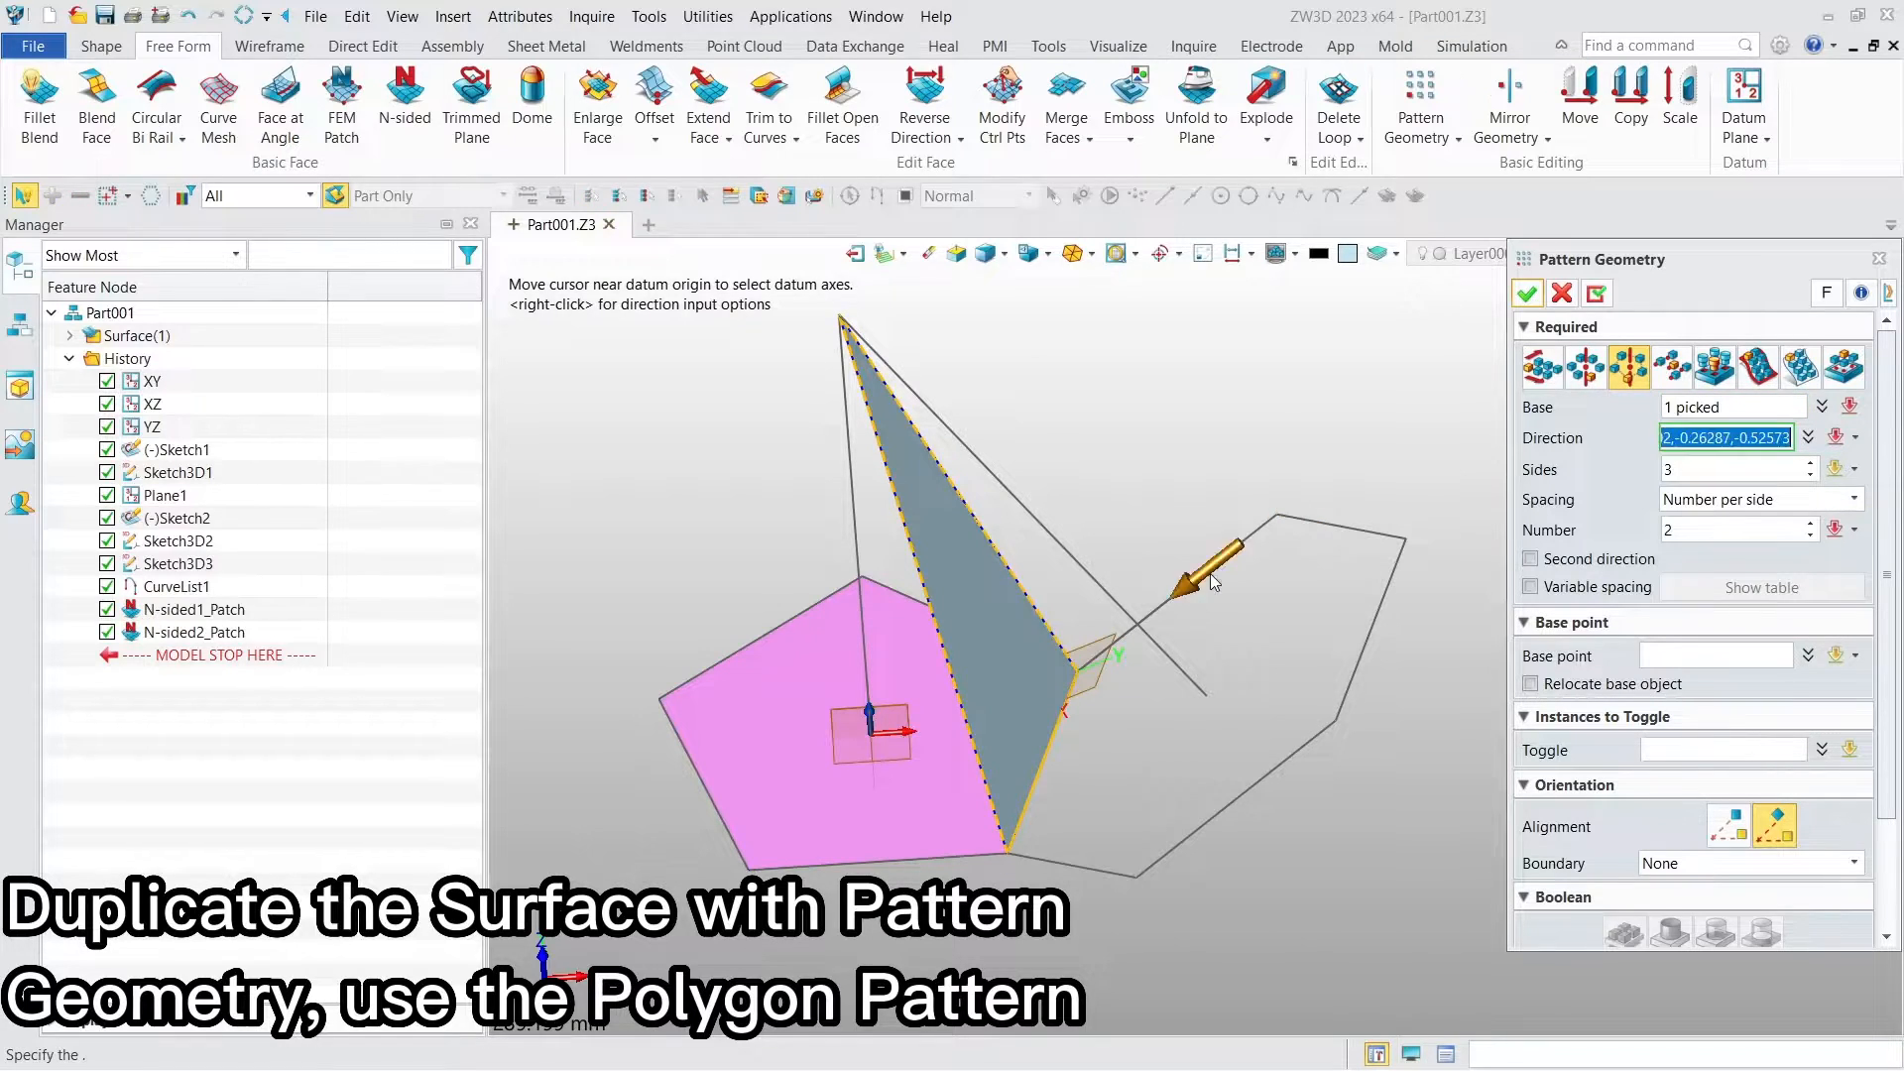
left_click(877, 718)
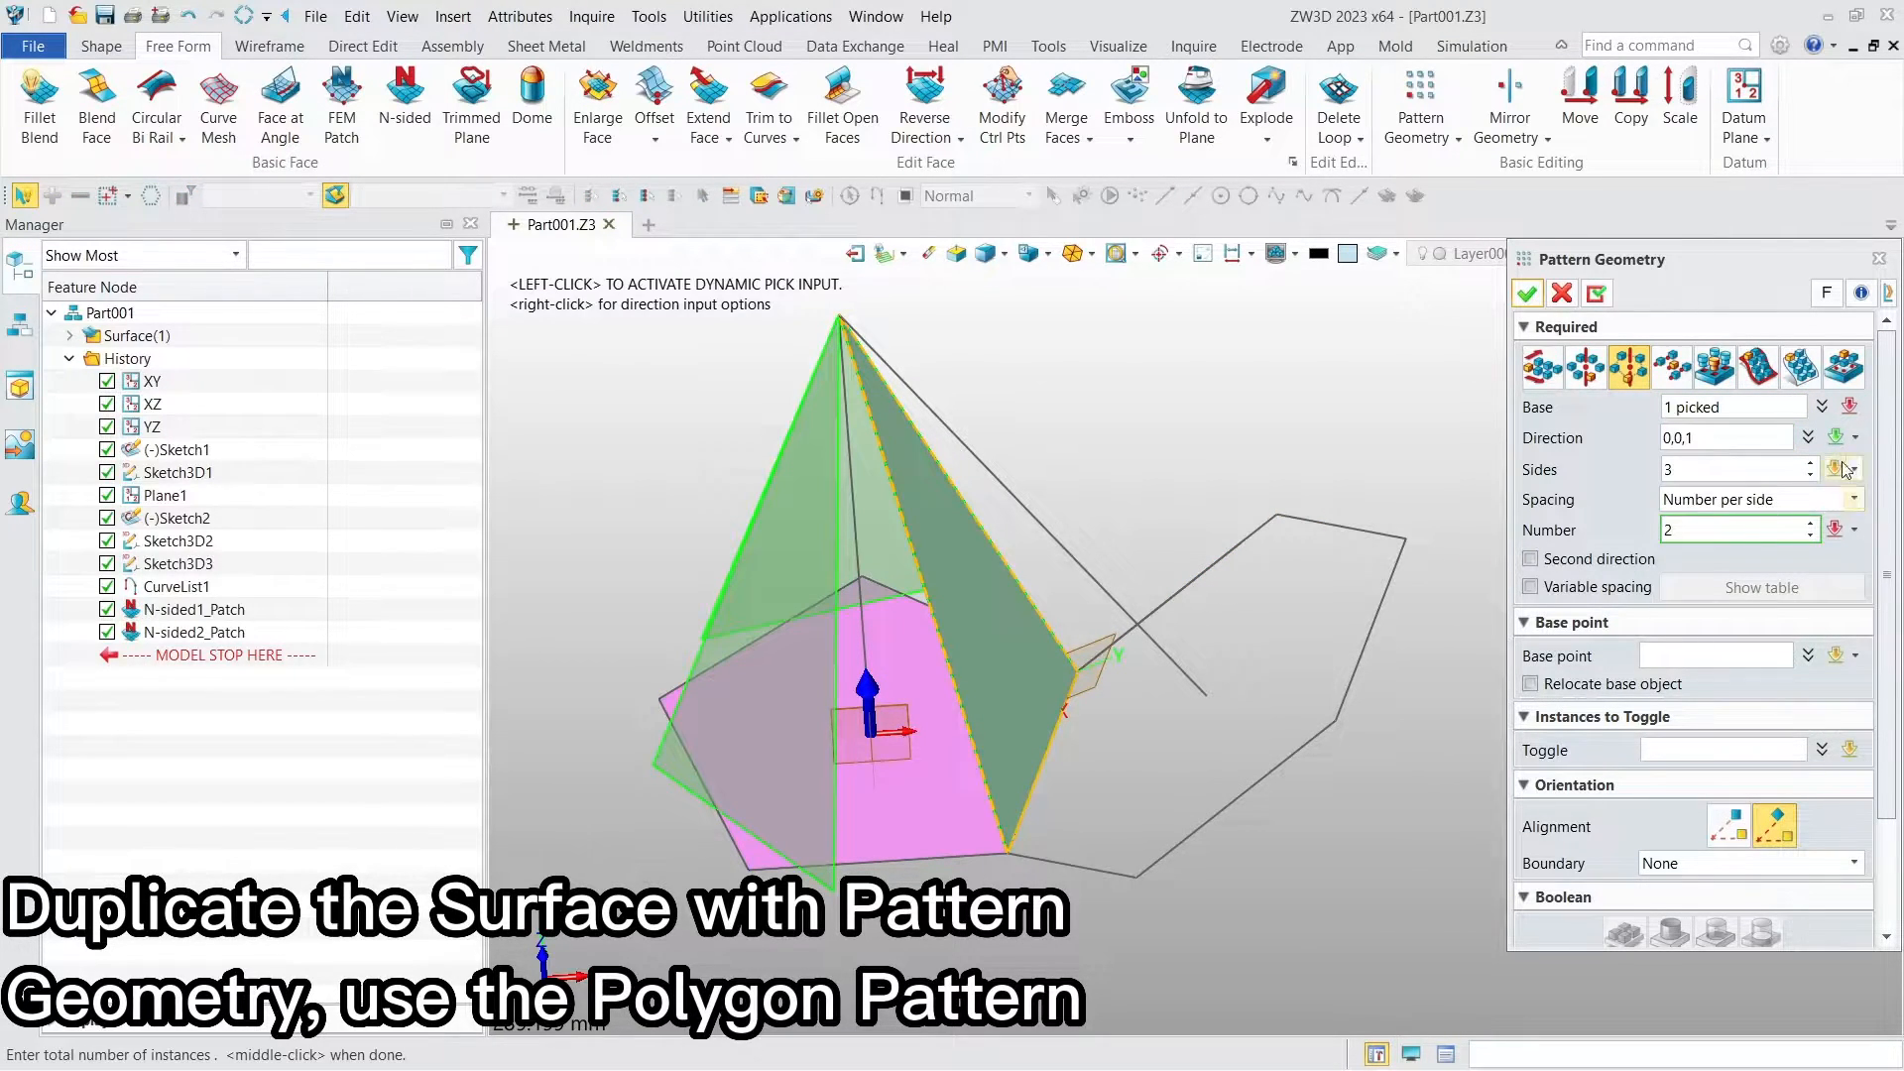
left_click(1813, 464)
left_click(1812, 464)
left_click(1811, 537)
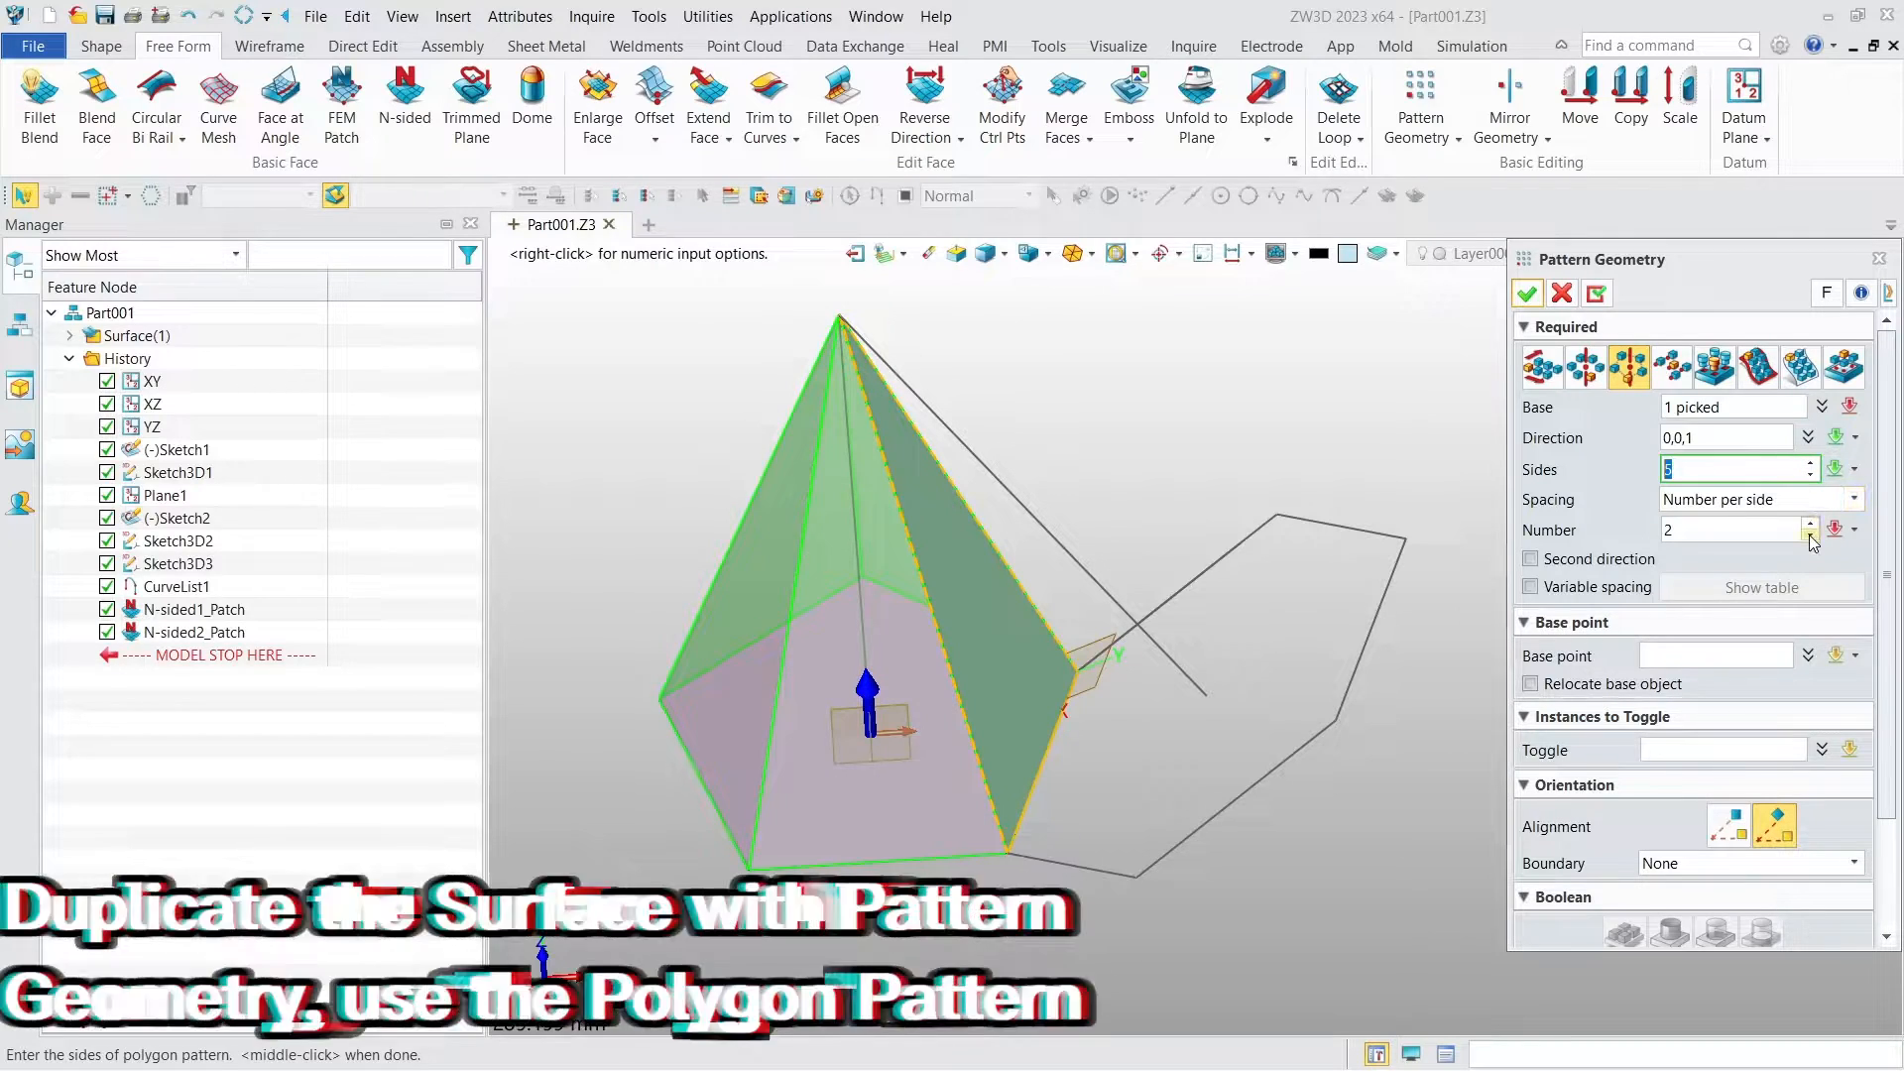
left_click(1527, 294)
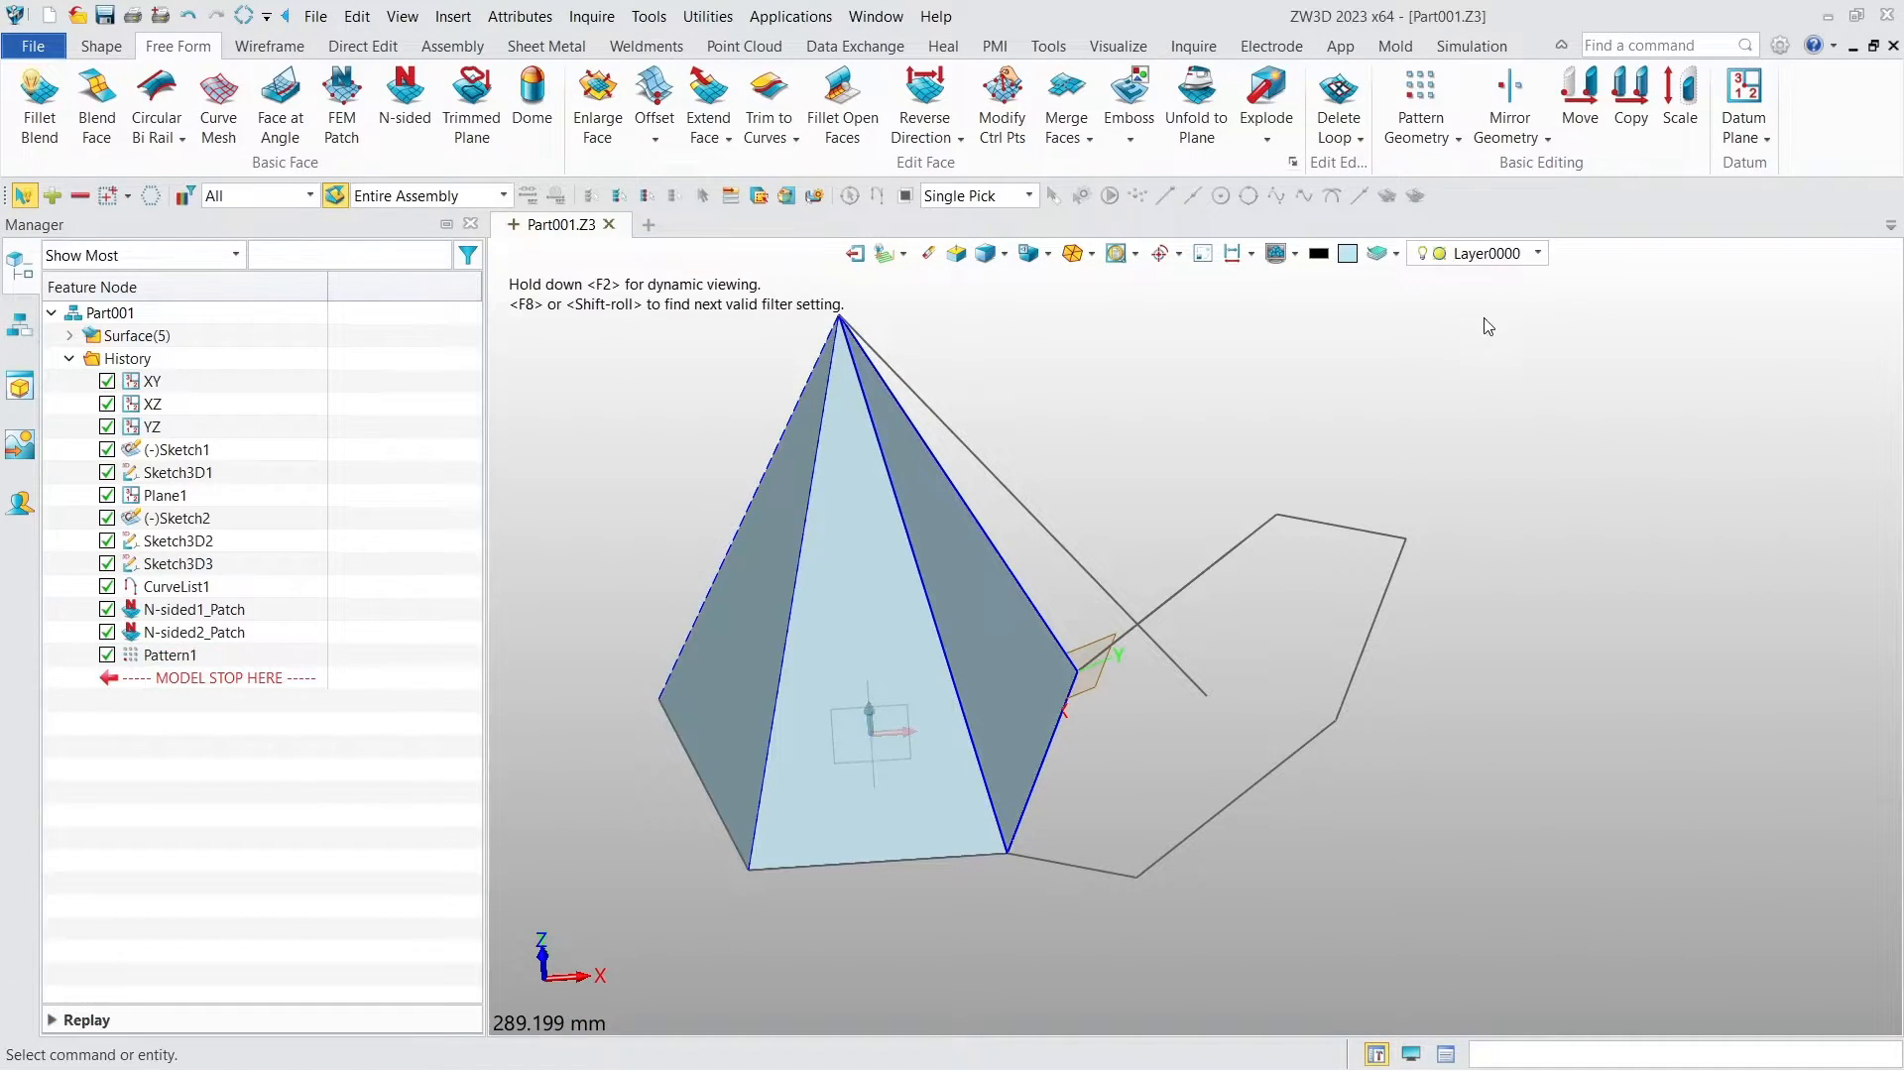
Step: Sew the pentagon surface and all the patterned triangular surfaces into a solid pyramid
left_click(943, 45)
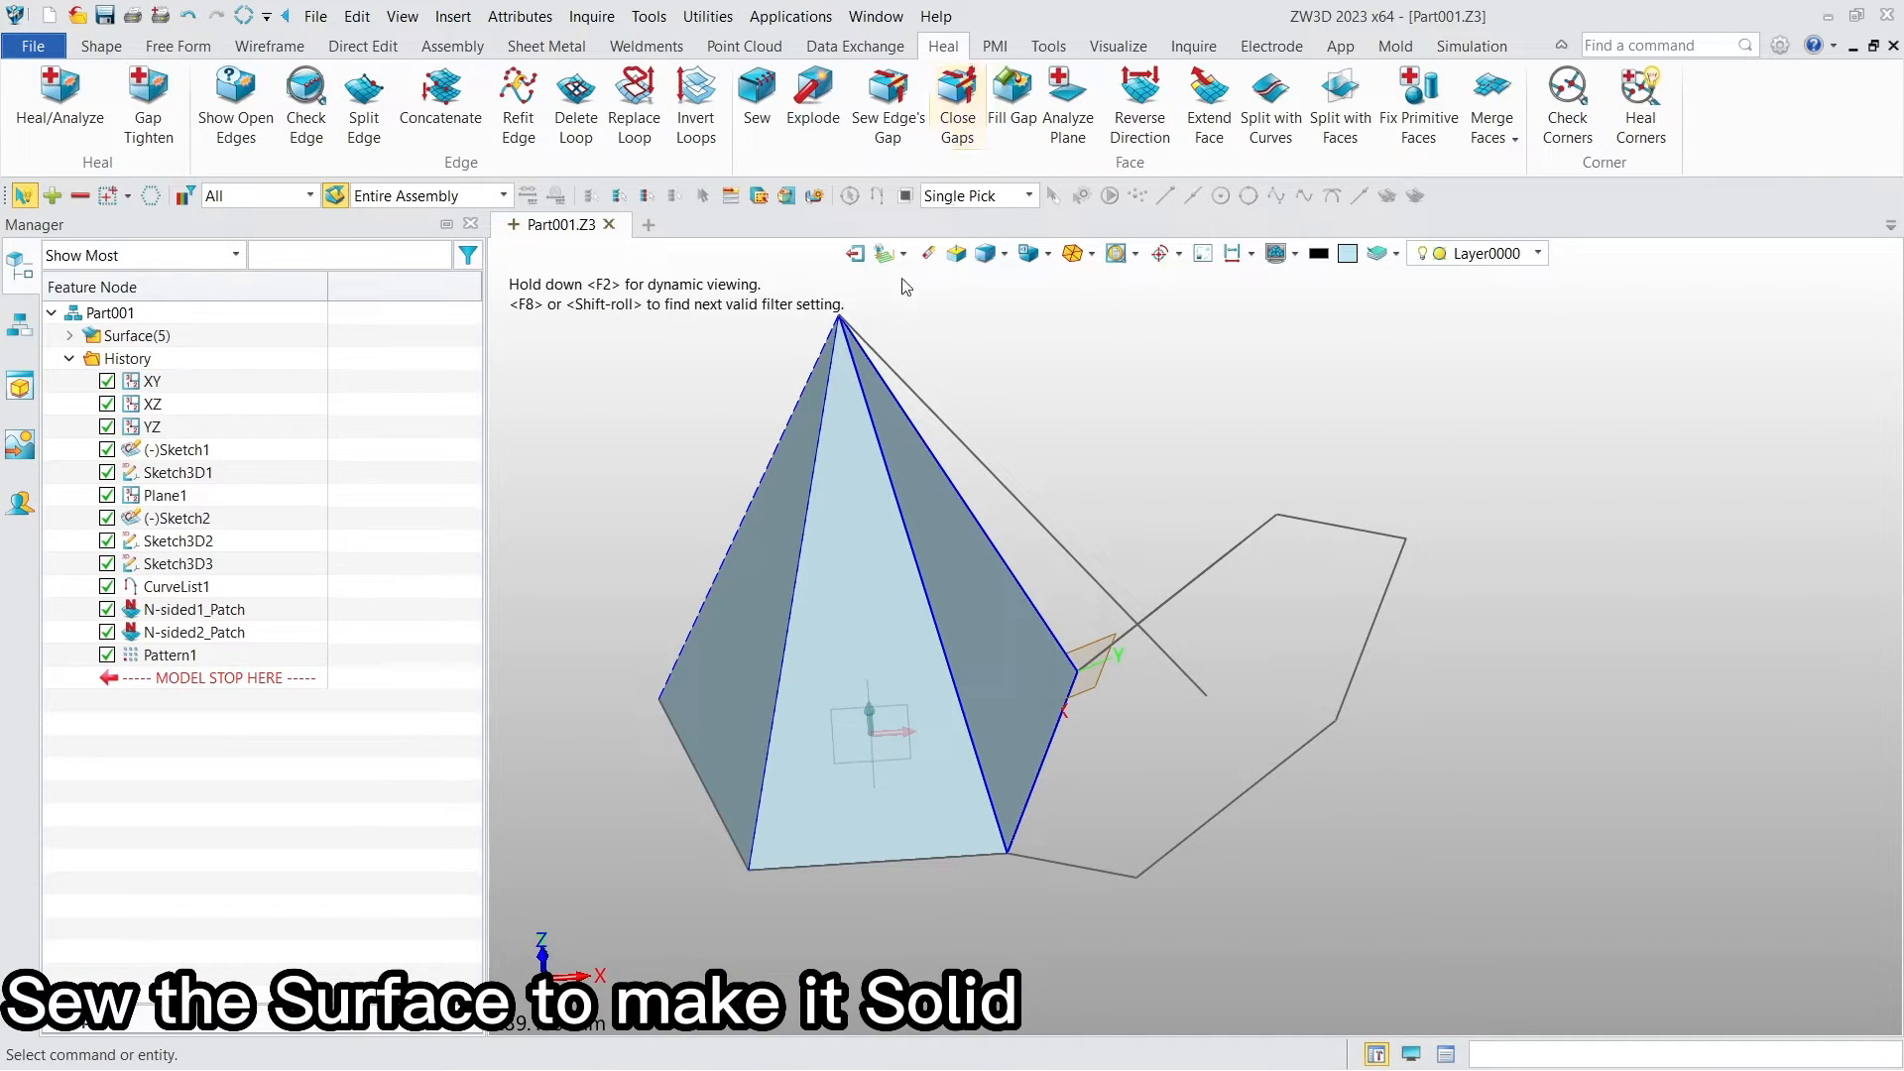
left_click(757, 99)
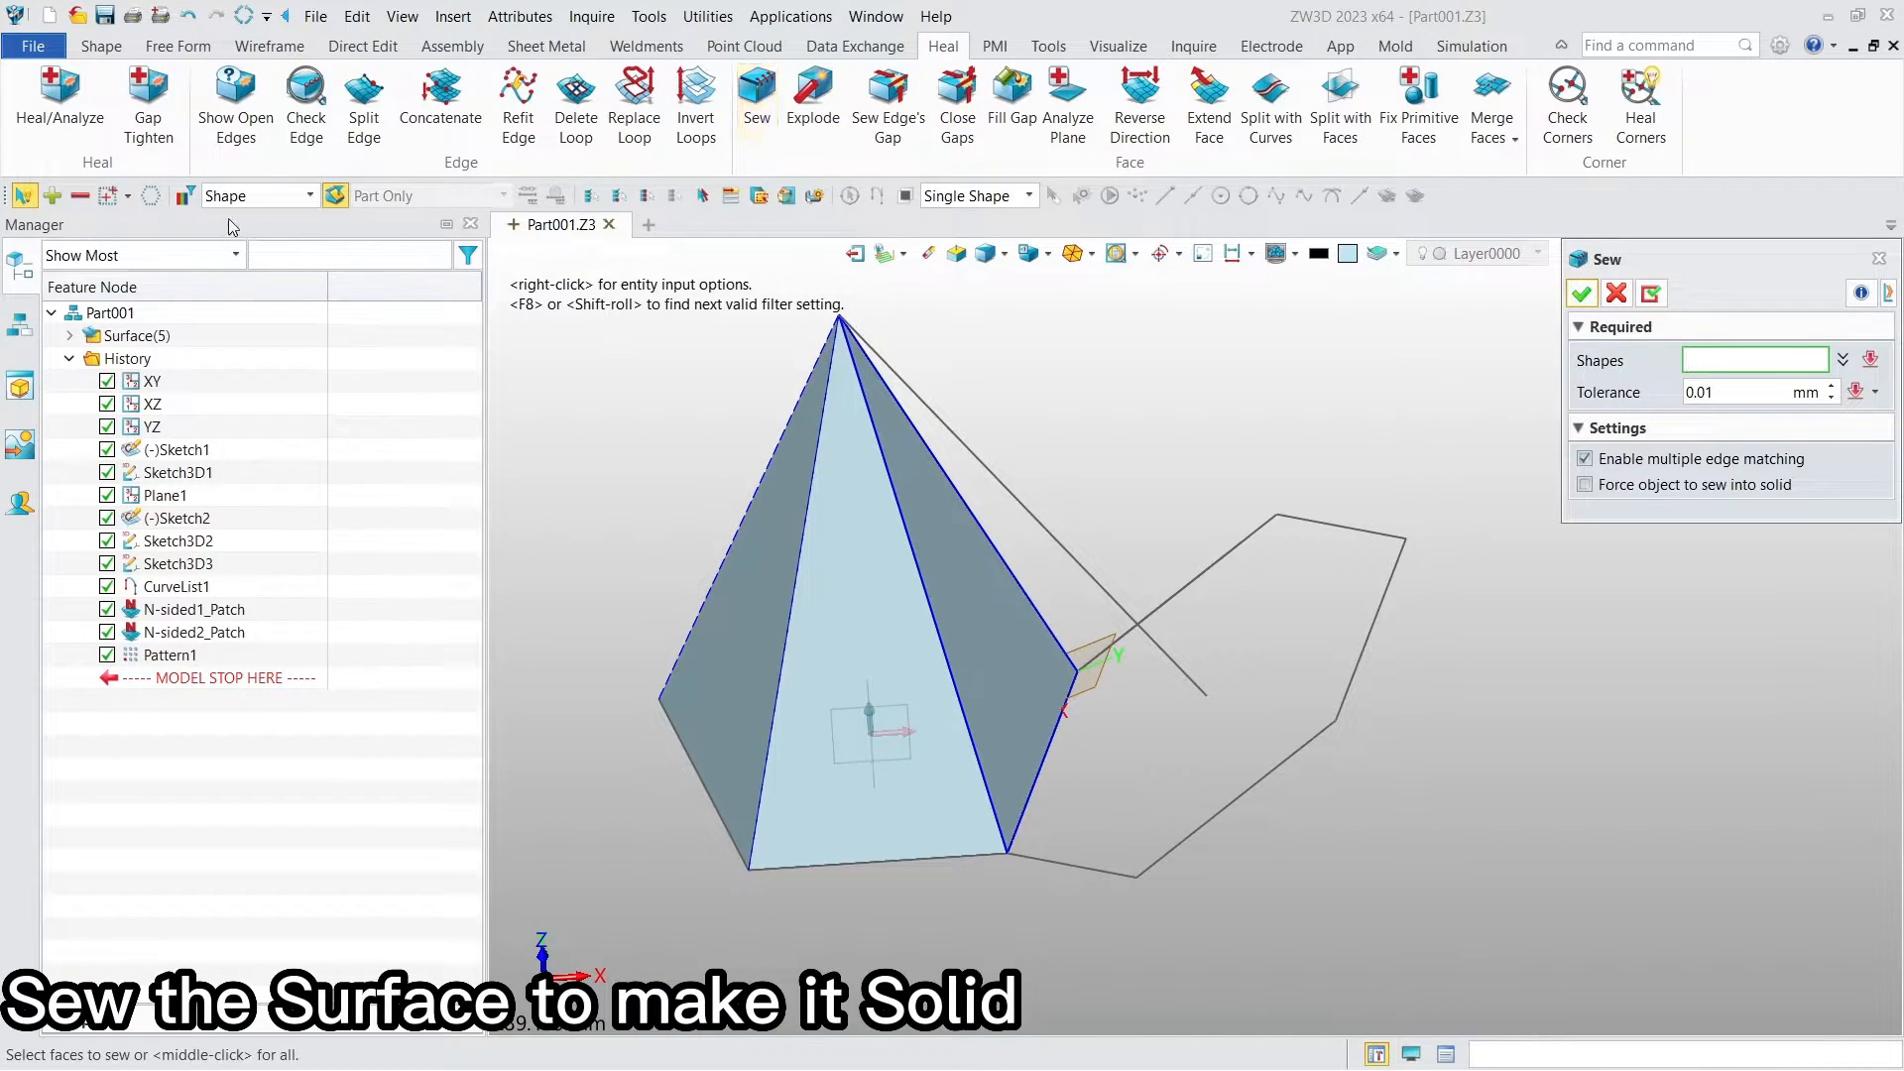
left_click(69, 336)
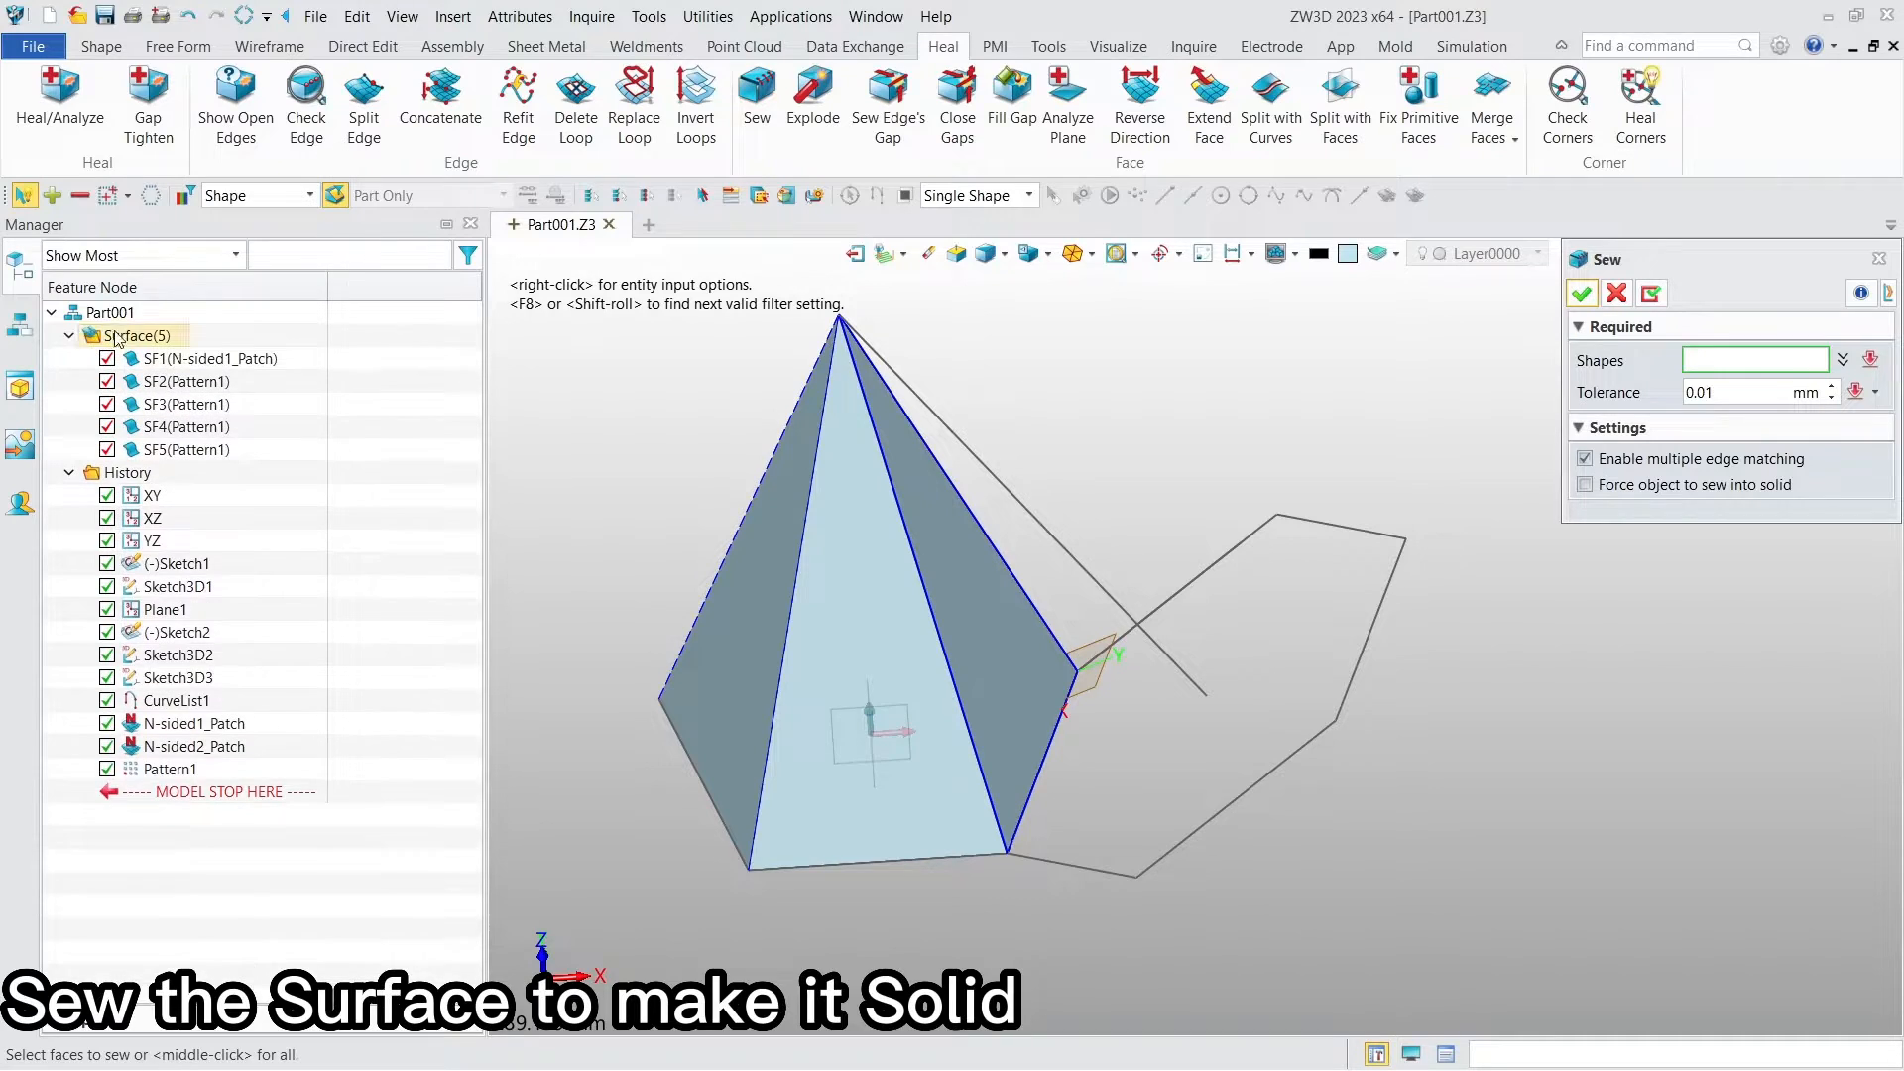
left_click(205, 358)
left_click(205, 381)
left_click(205, 404)
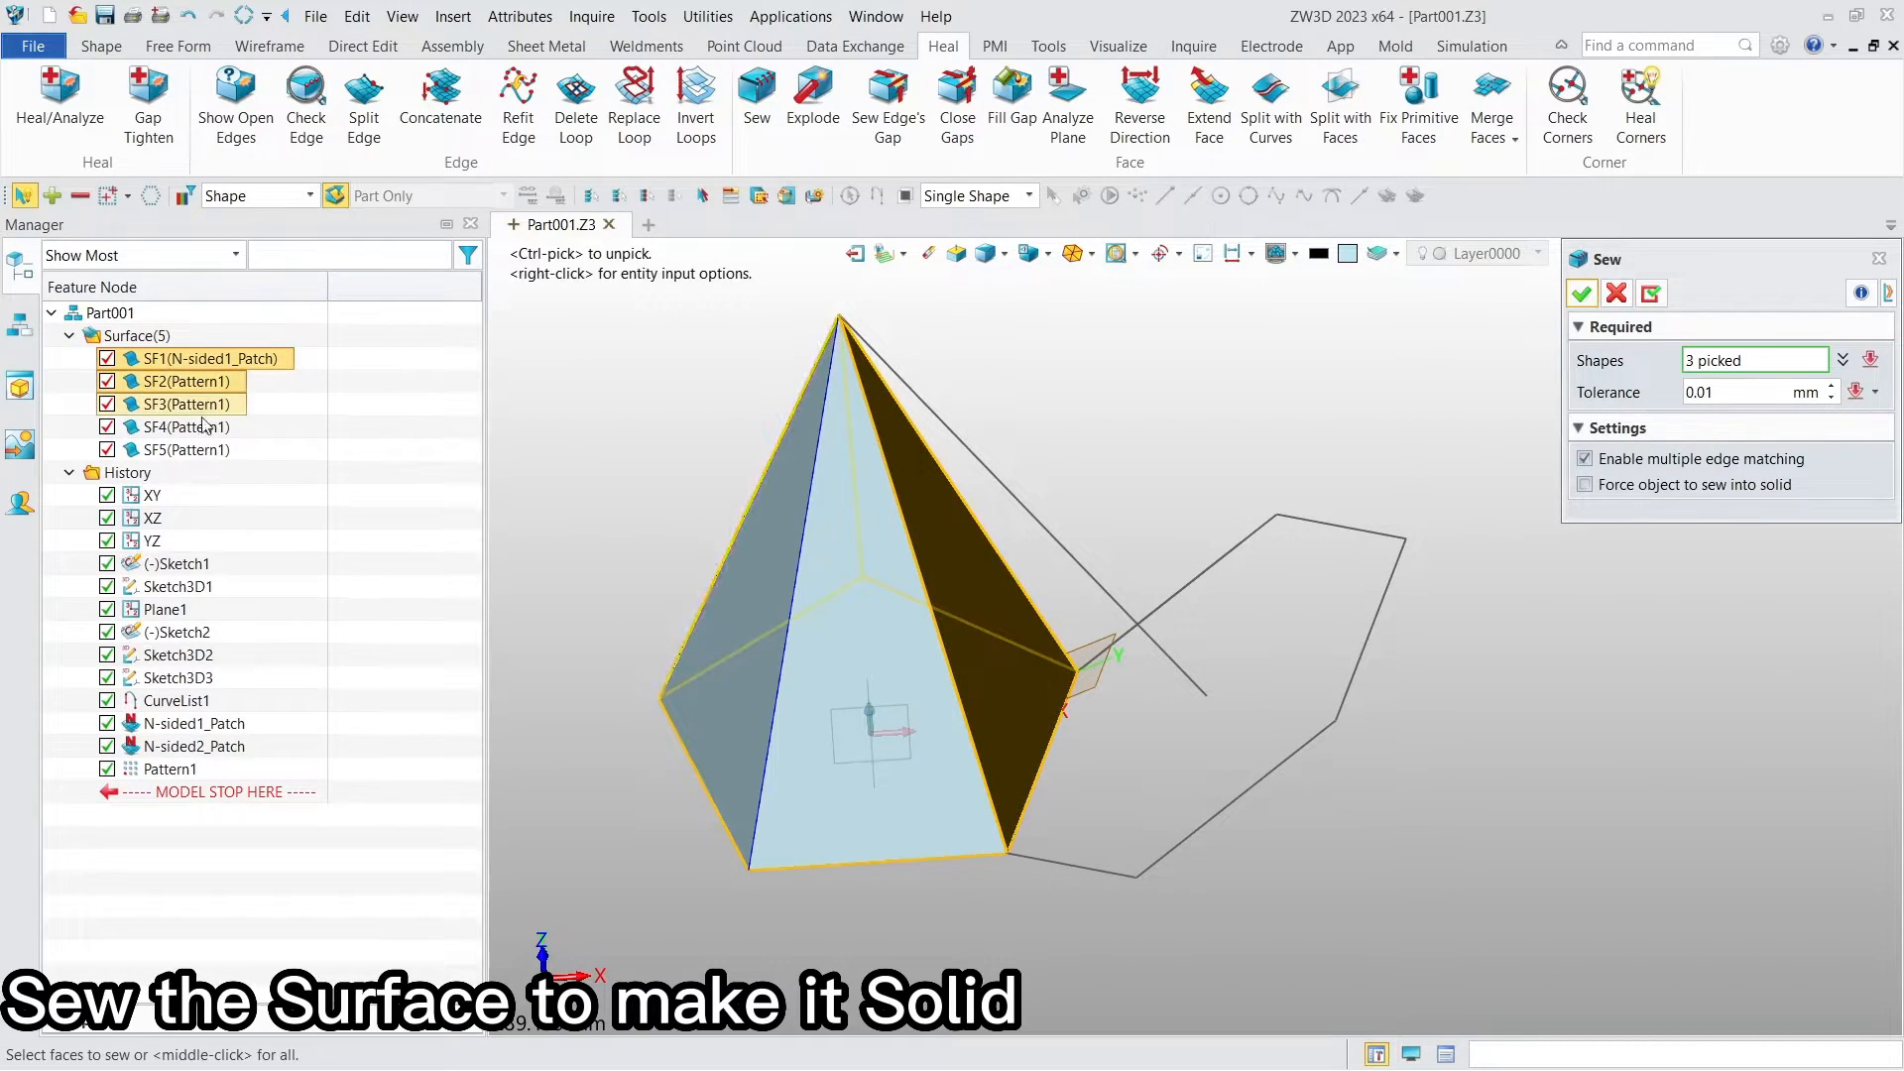
left_click(206, 427)
left_click(205, 449)
left_click(1583, 294)
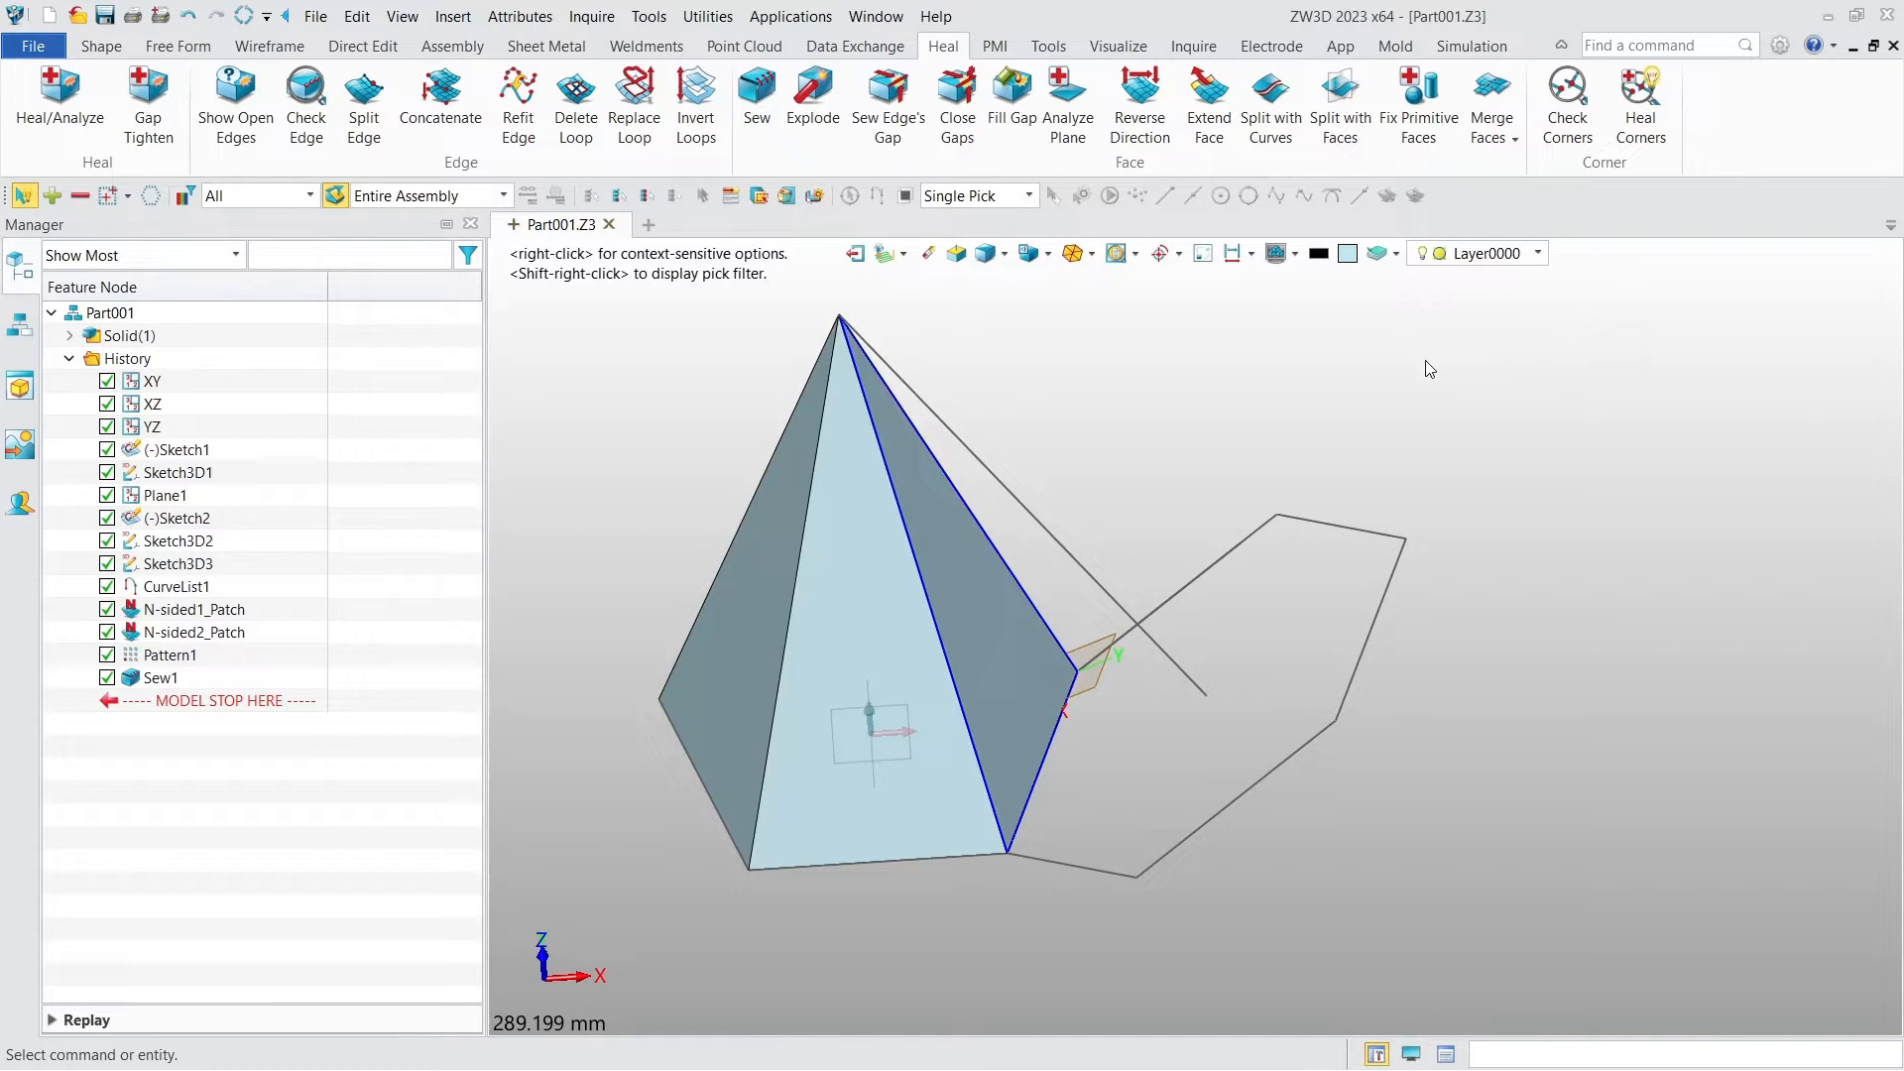
Step: Create an N-sided surface using the hexagon sketch as its boundary and keep the command running
left_click(179, 46)
left_click(397, 129)
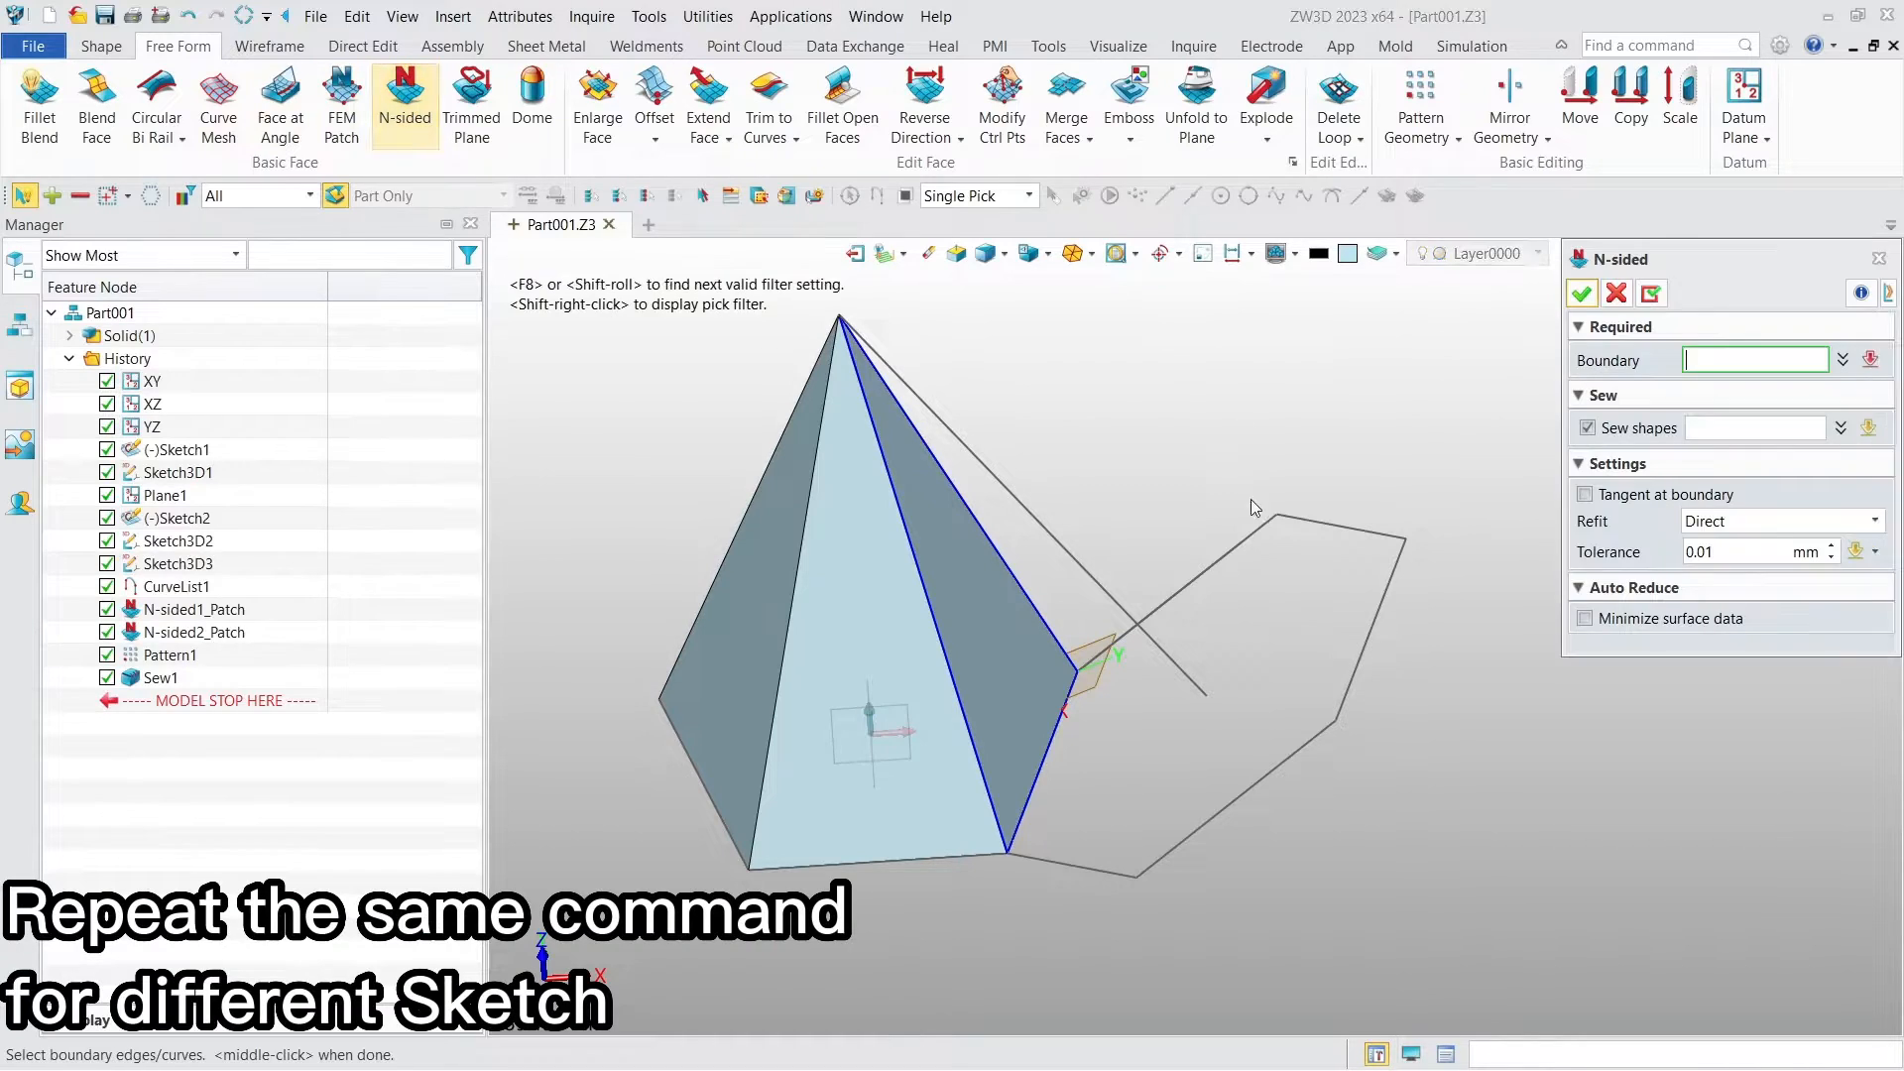
left_click(1253, 527)
left_click(1254, 527)
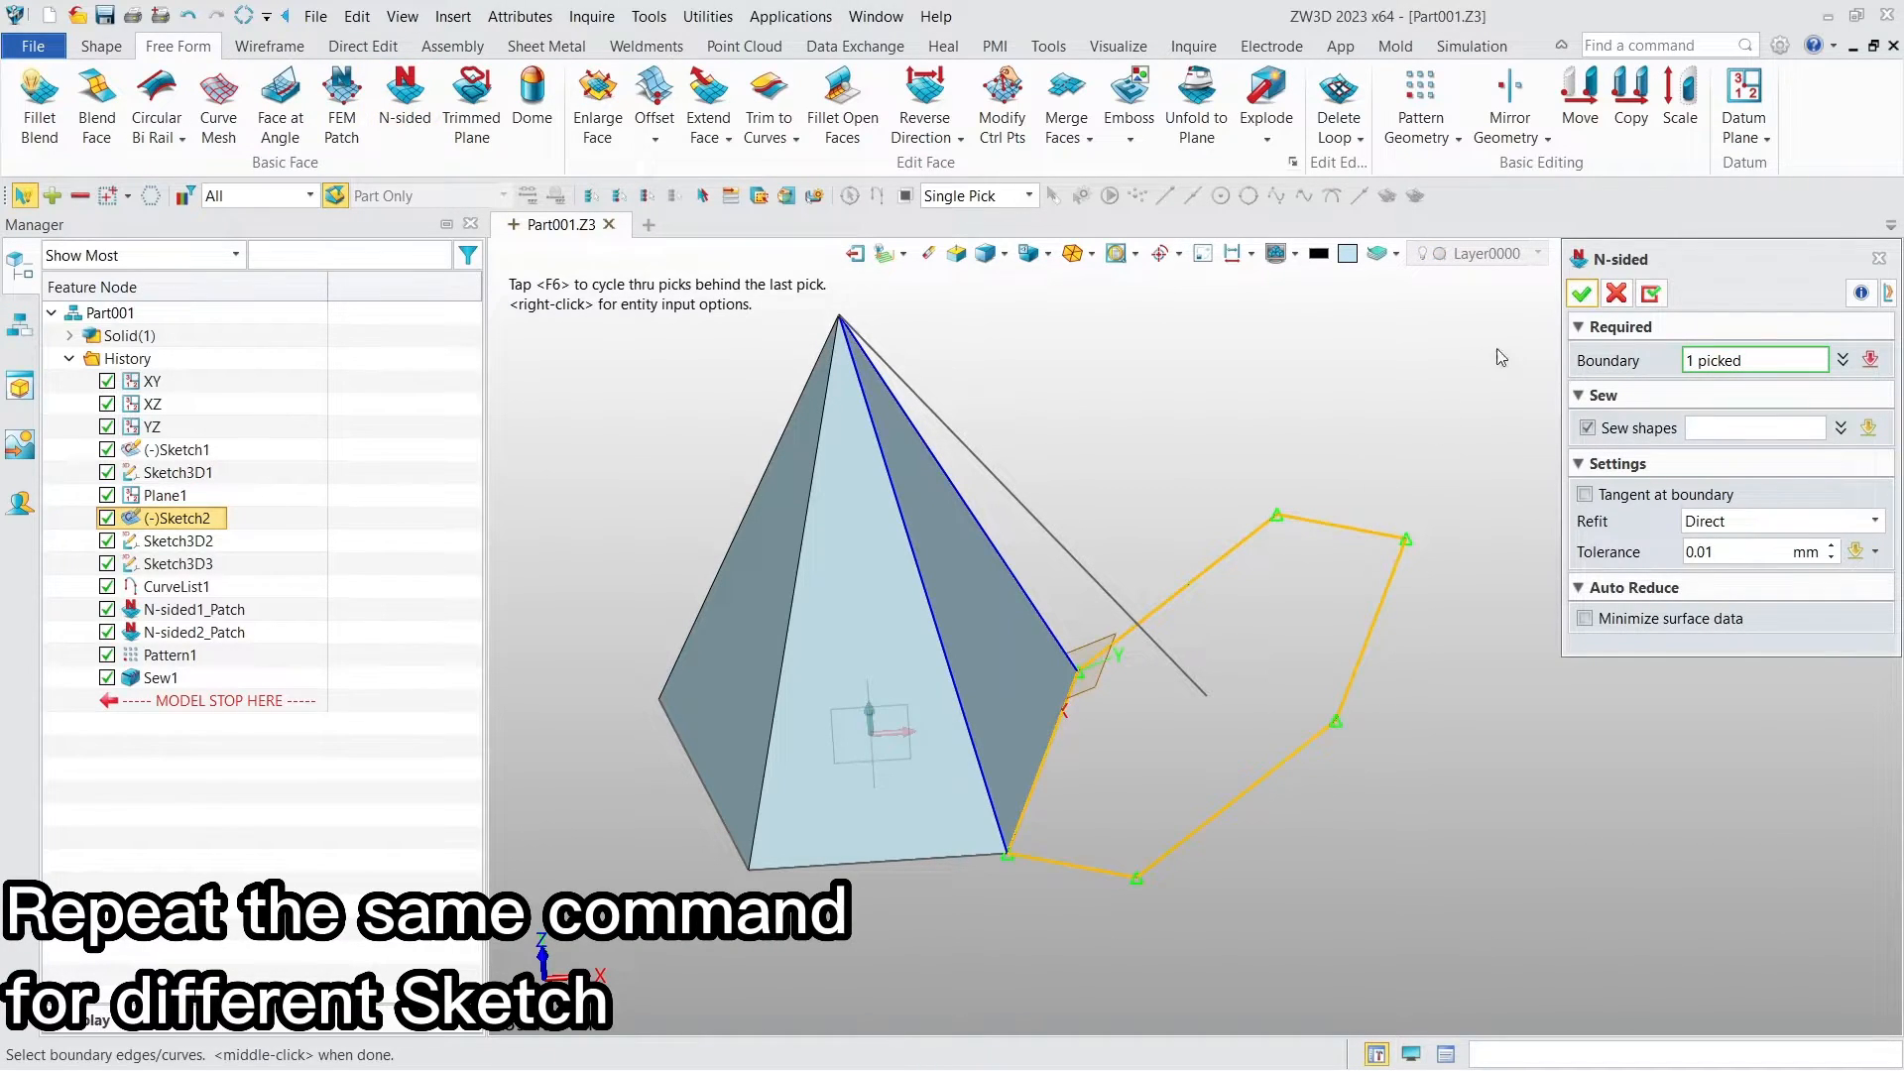
left_click(1651, 295)
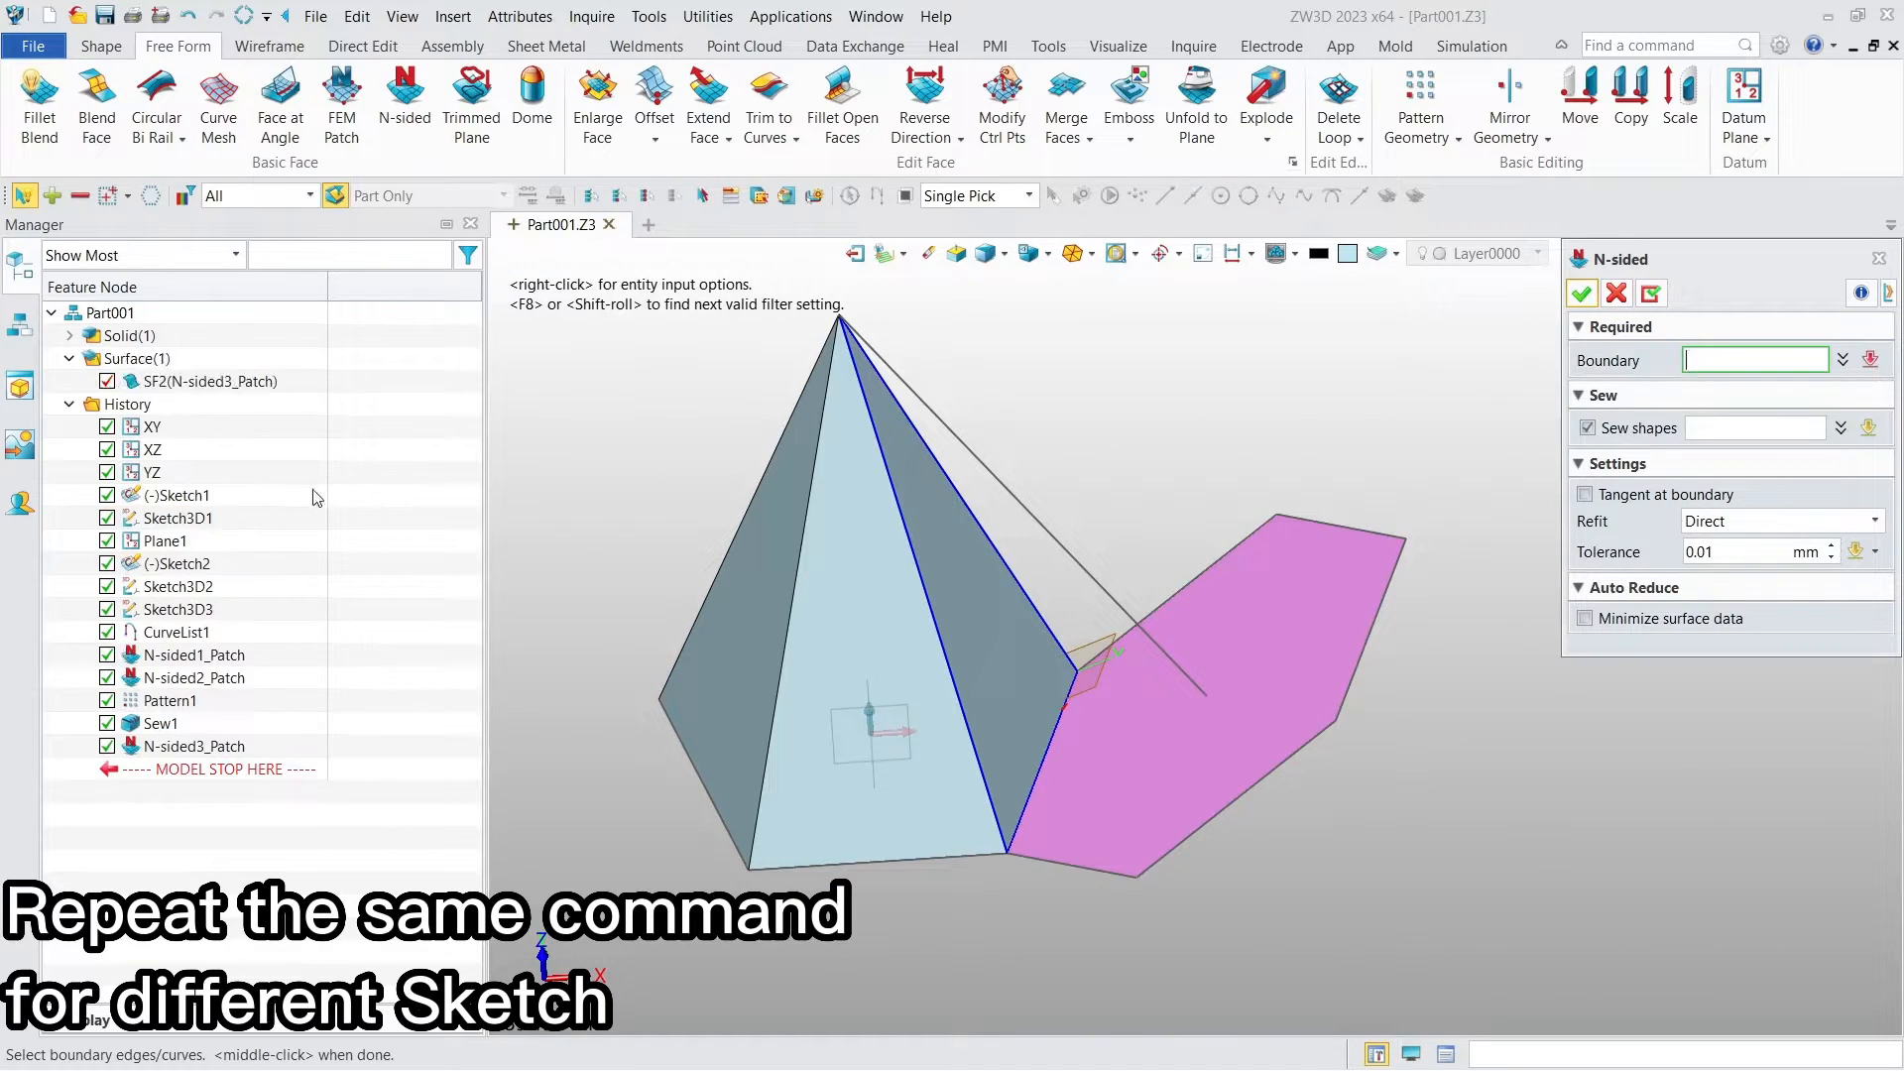
Step: Create another N-sided surface from the triangular curve list and sew it to the hexagon surface
left_click(205, 633)
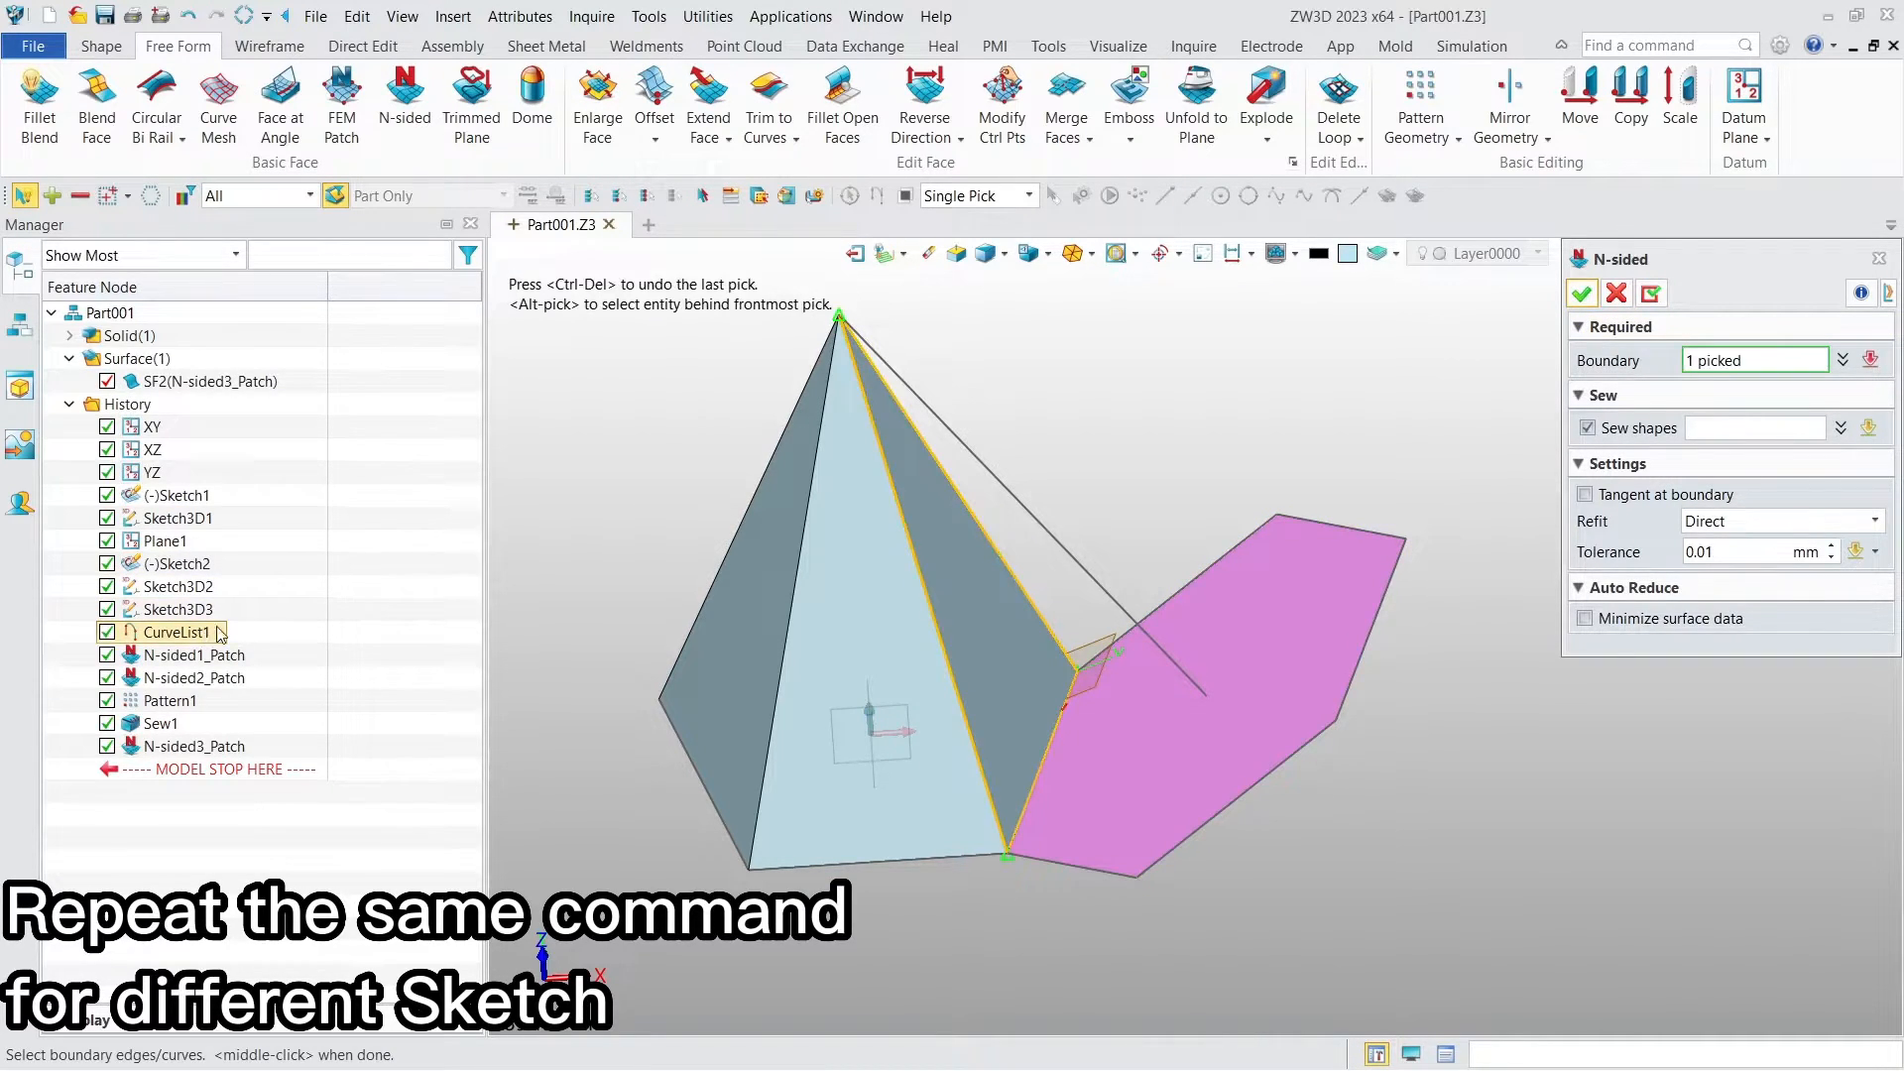
middle_click(1402, 528)
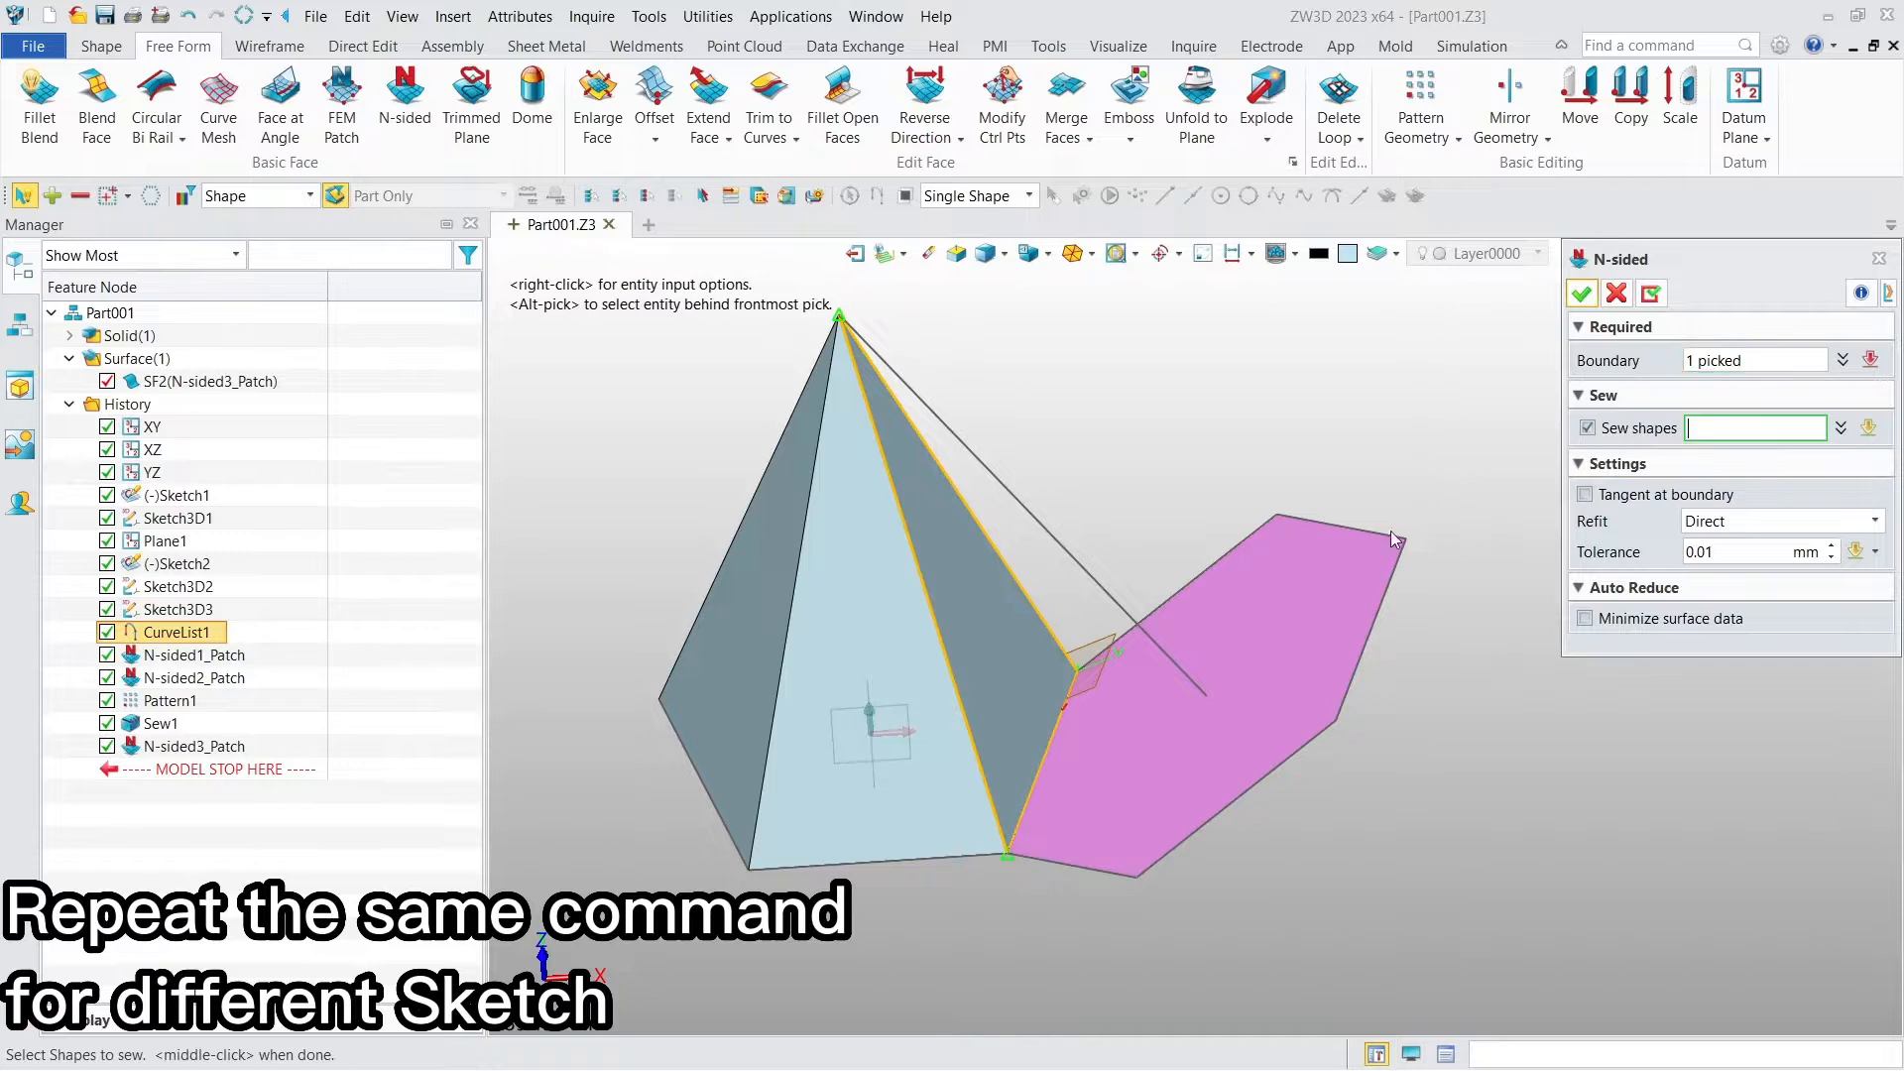
left_click(1230, 569)
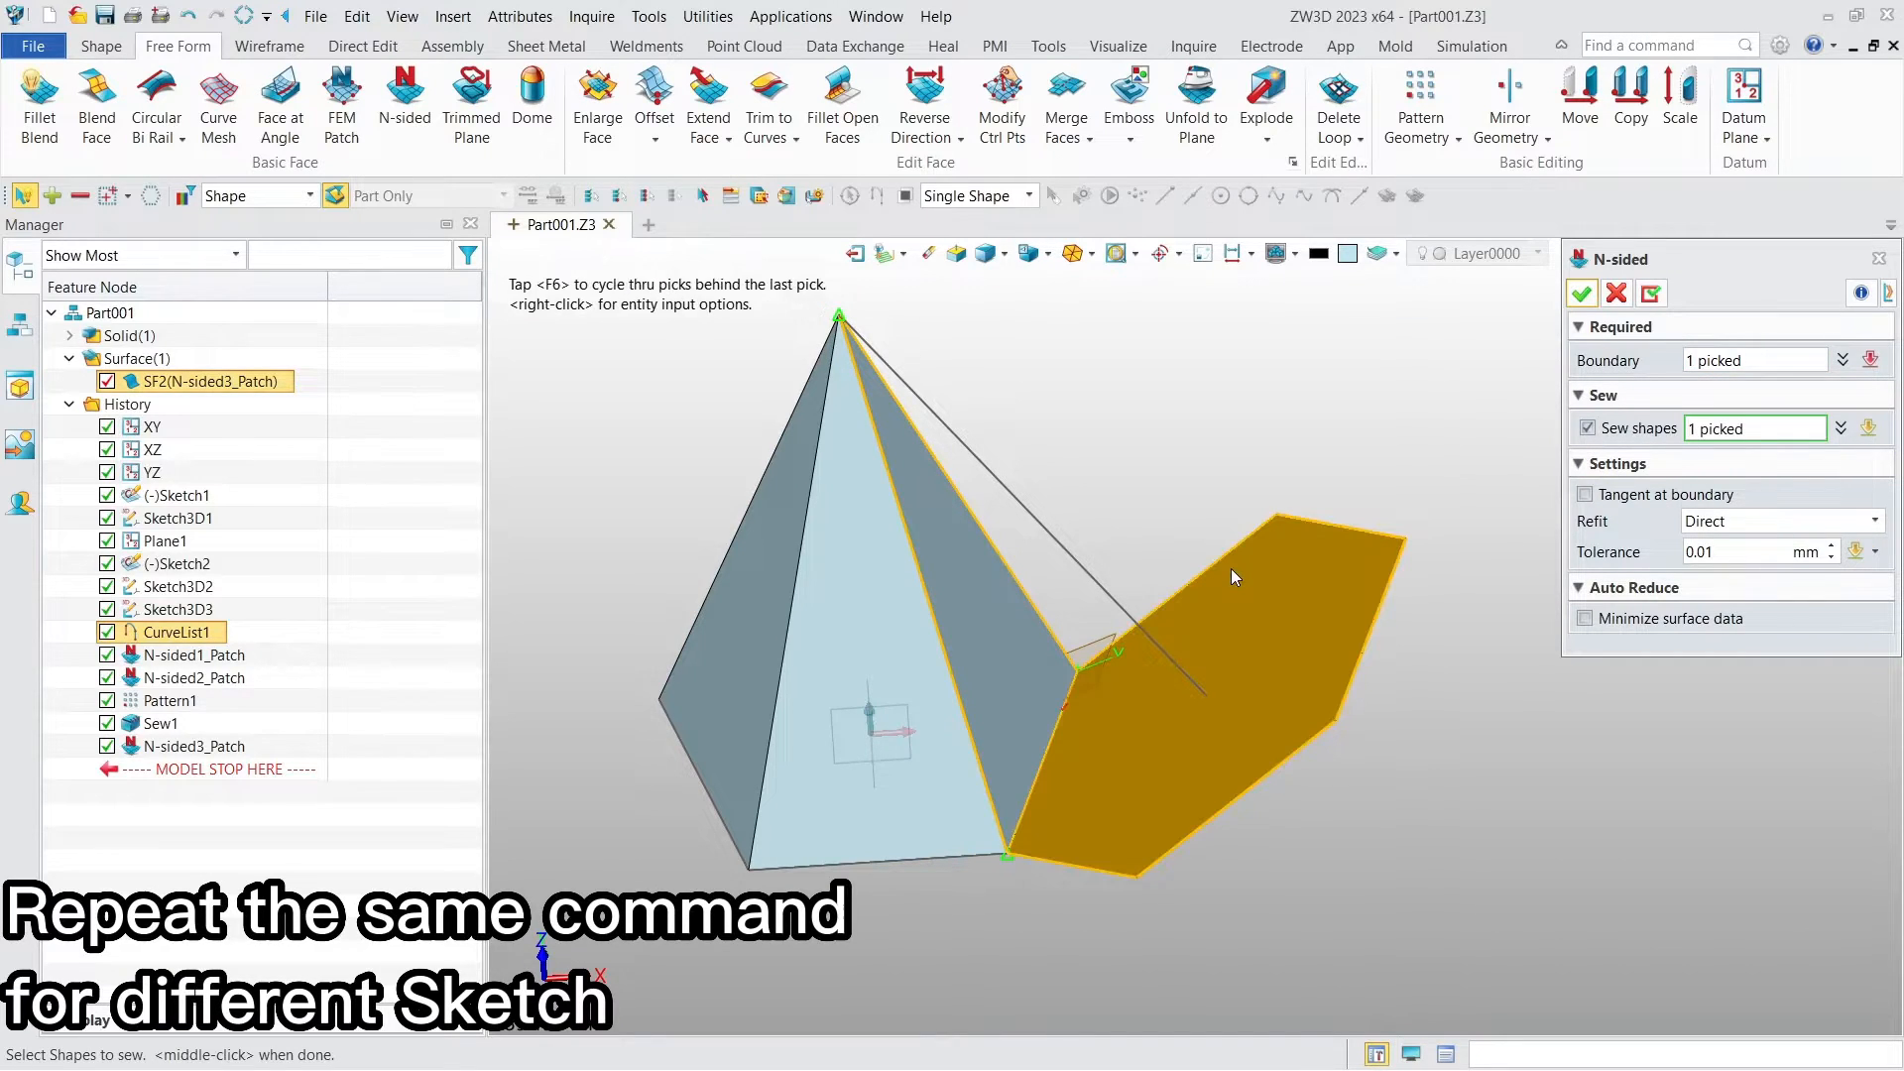
left_click(1582, 293)
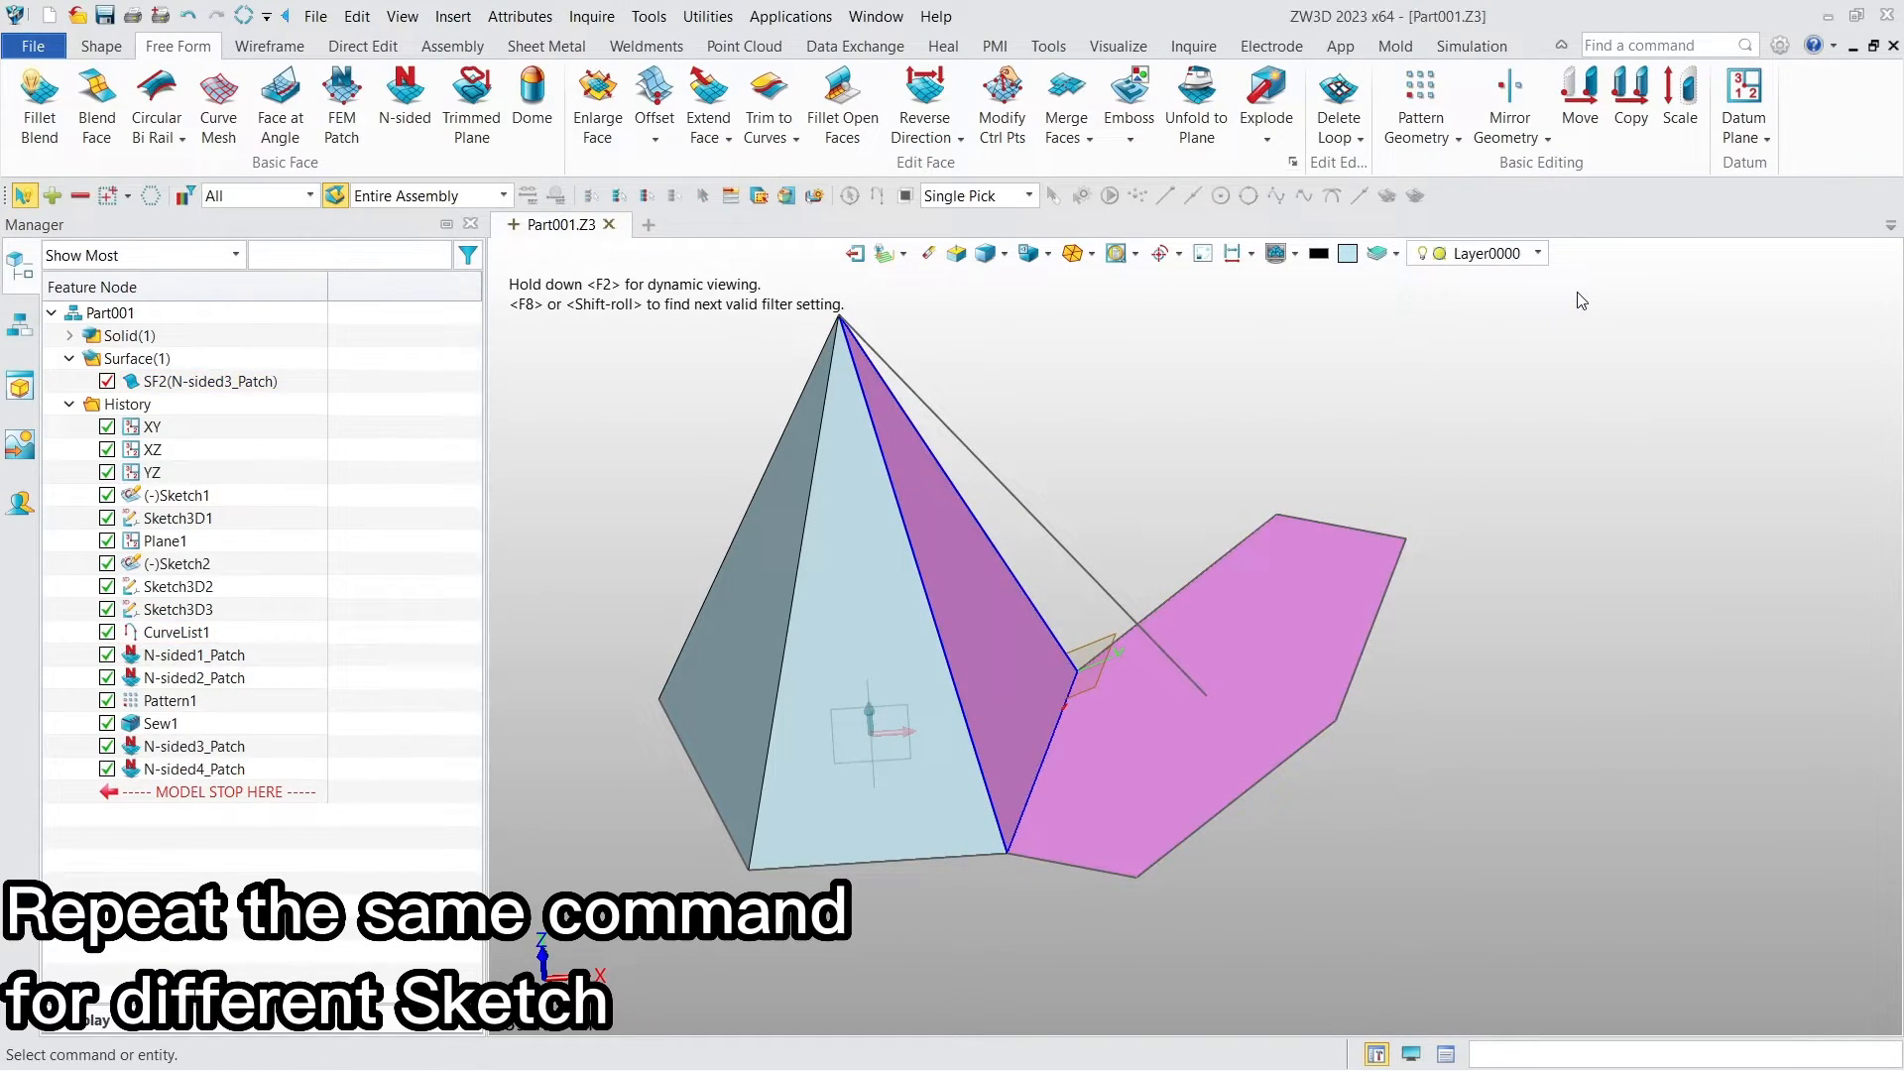
Step: Pattern the new triangular face as a 6-sided polygon pattern around the line from the apex to the hexagon's centre
left_click(1420, 99)
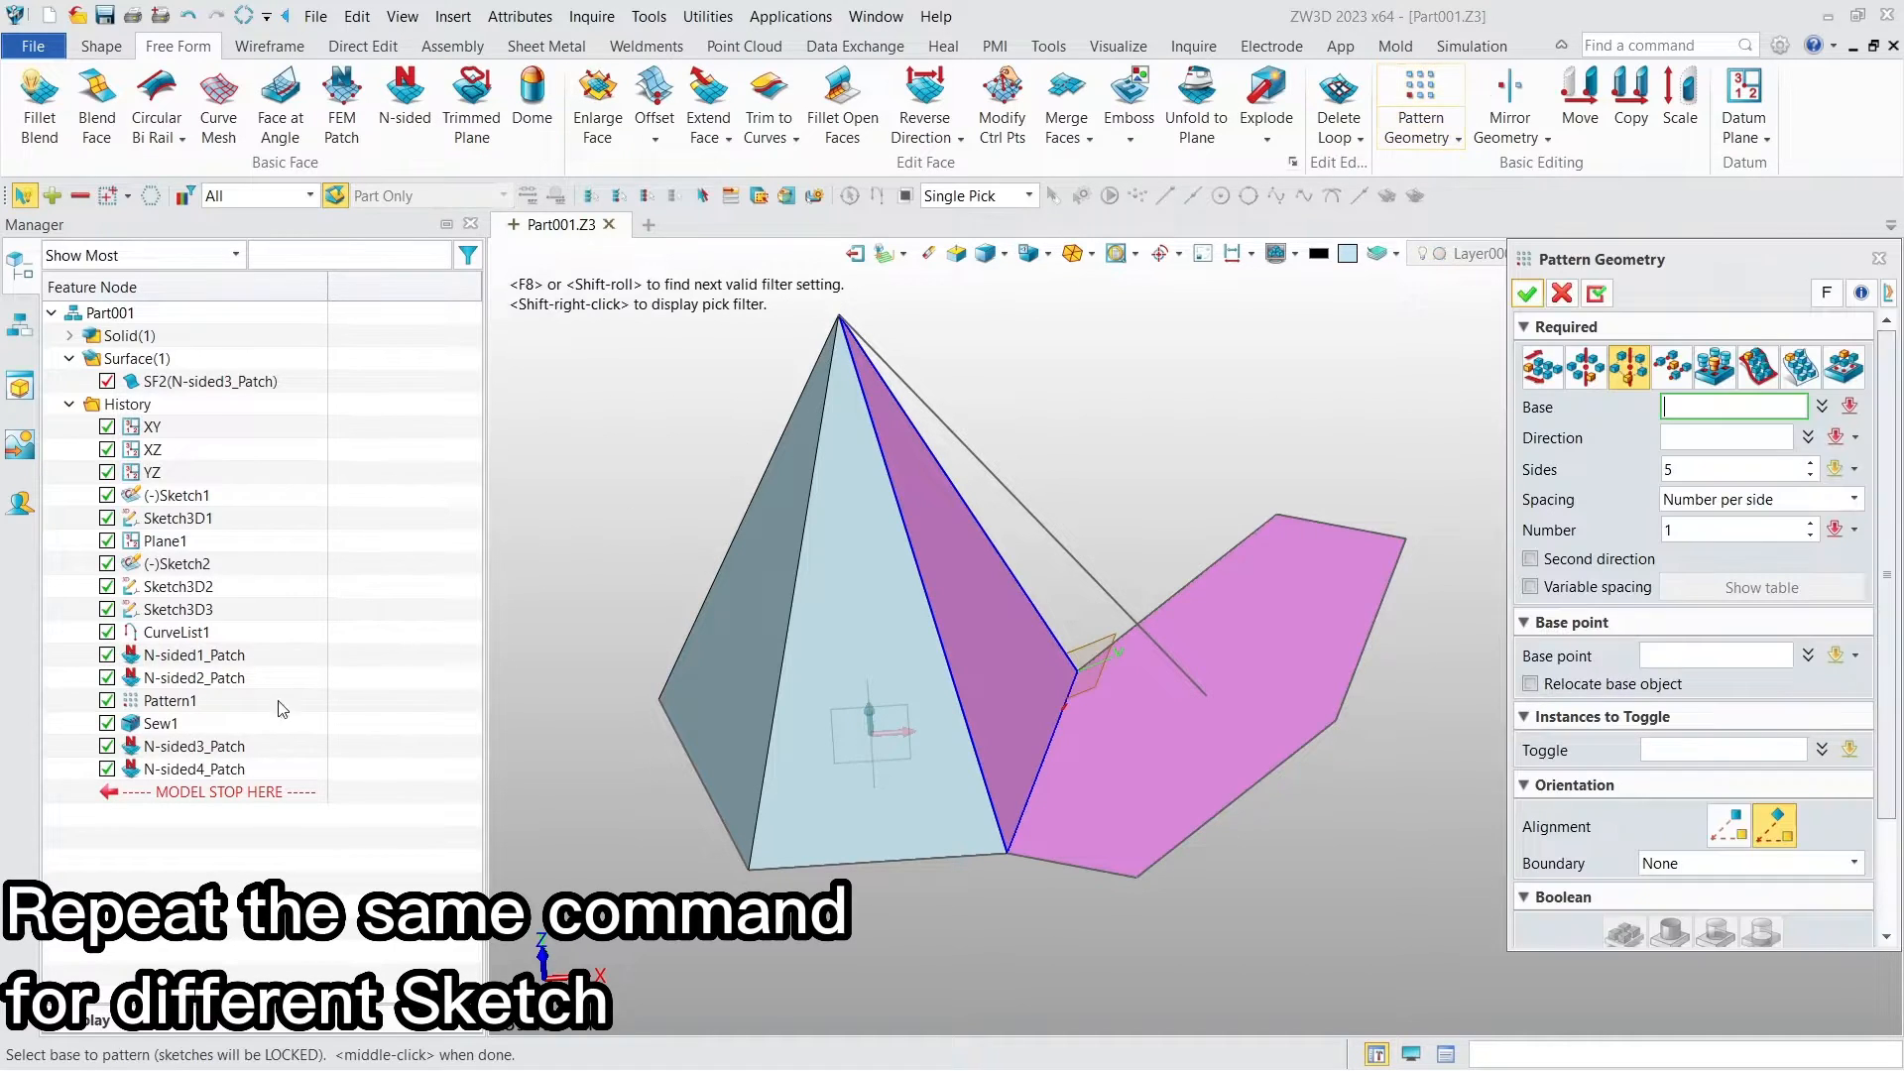
left_click(217, 760)
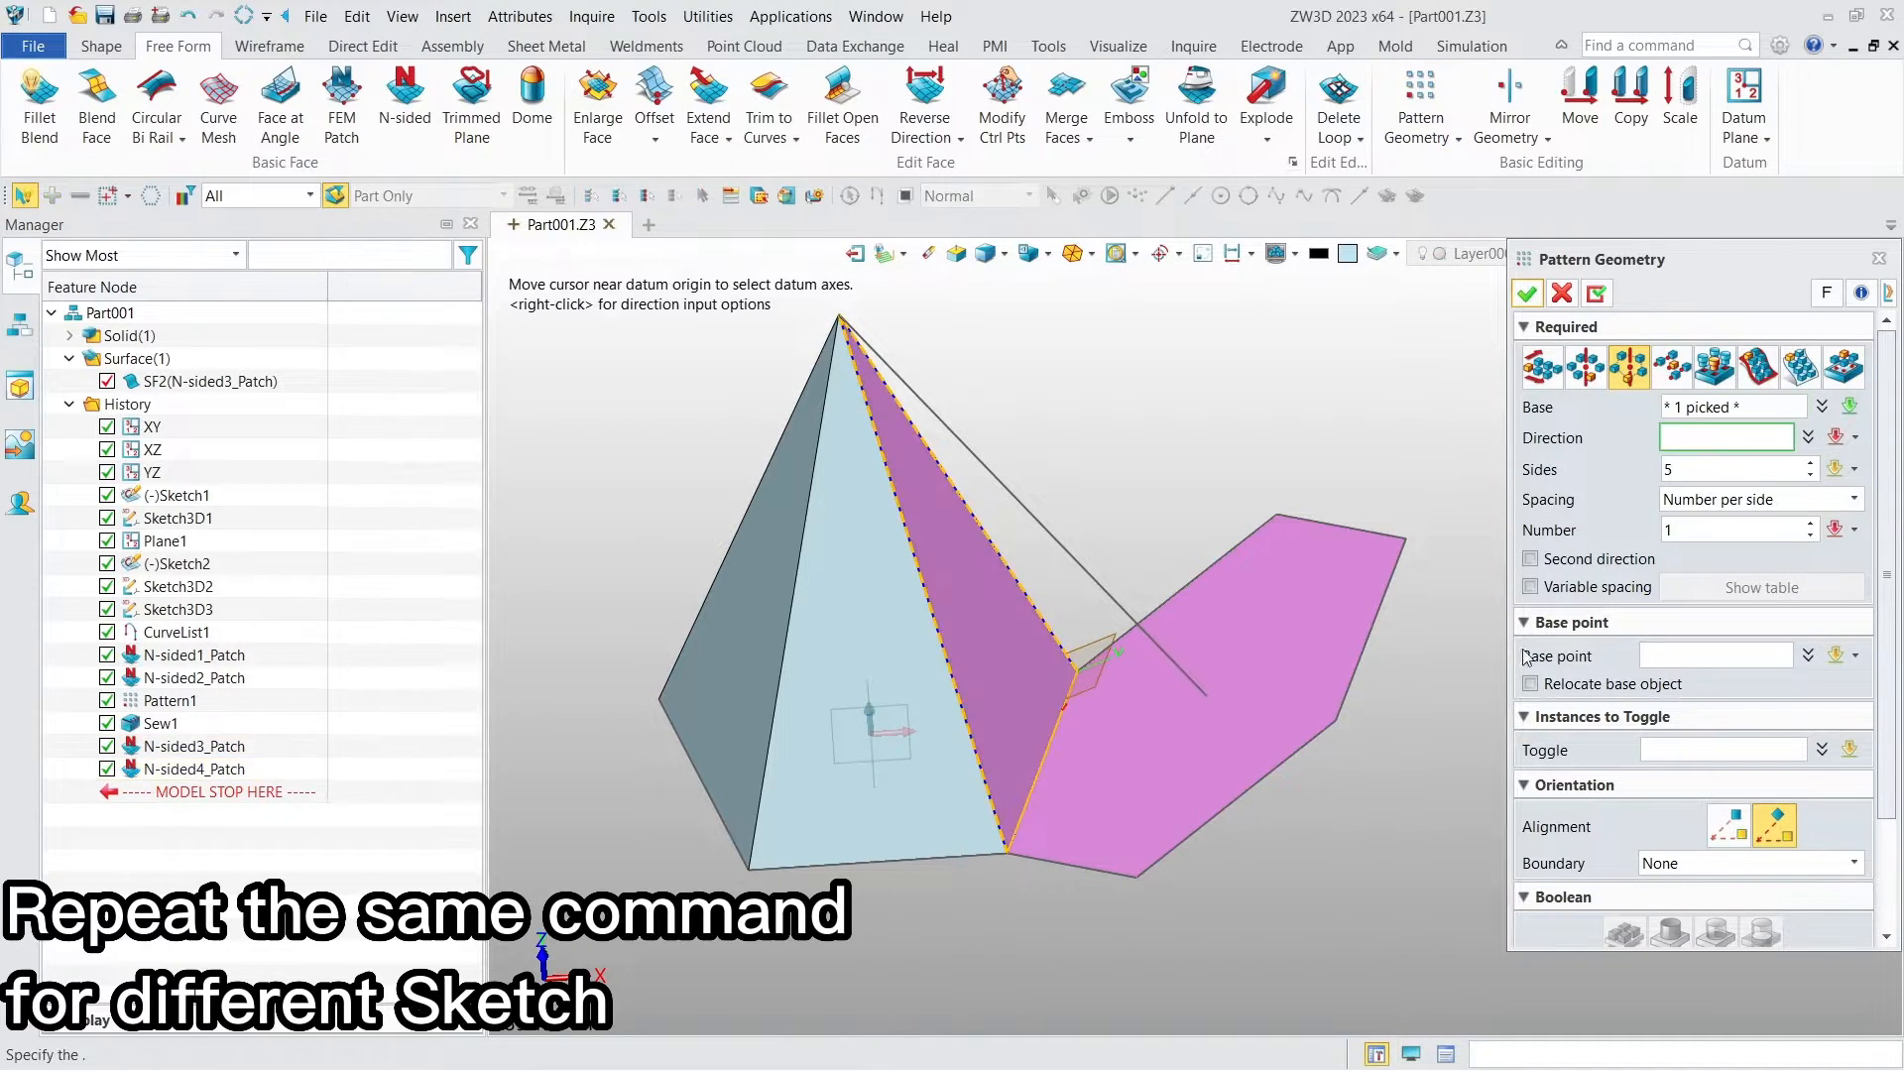
left_click(1812, 463)
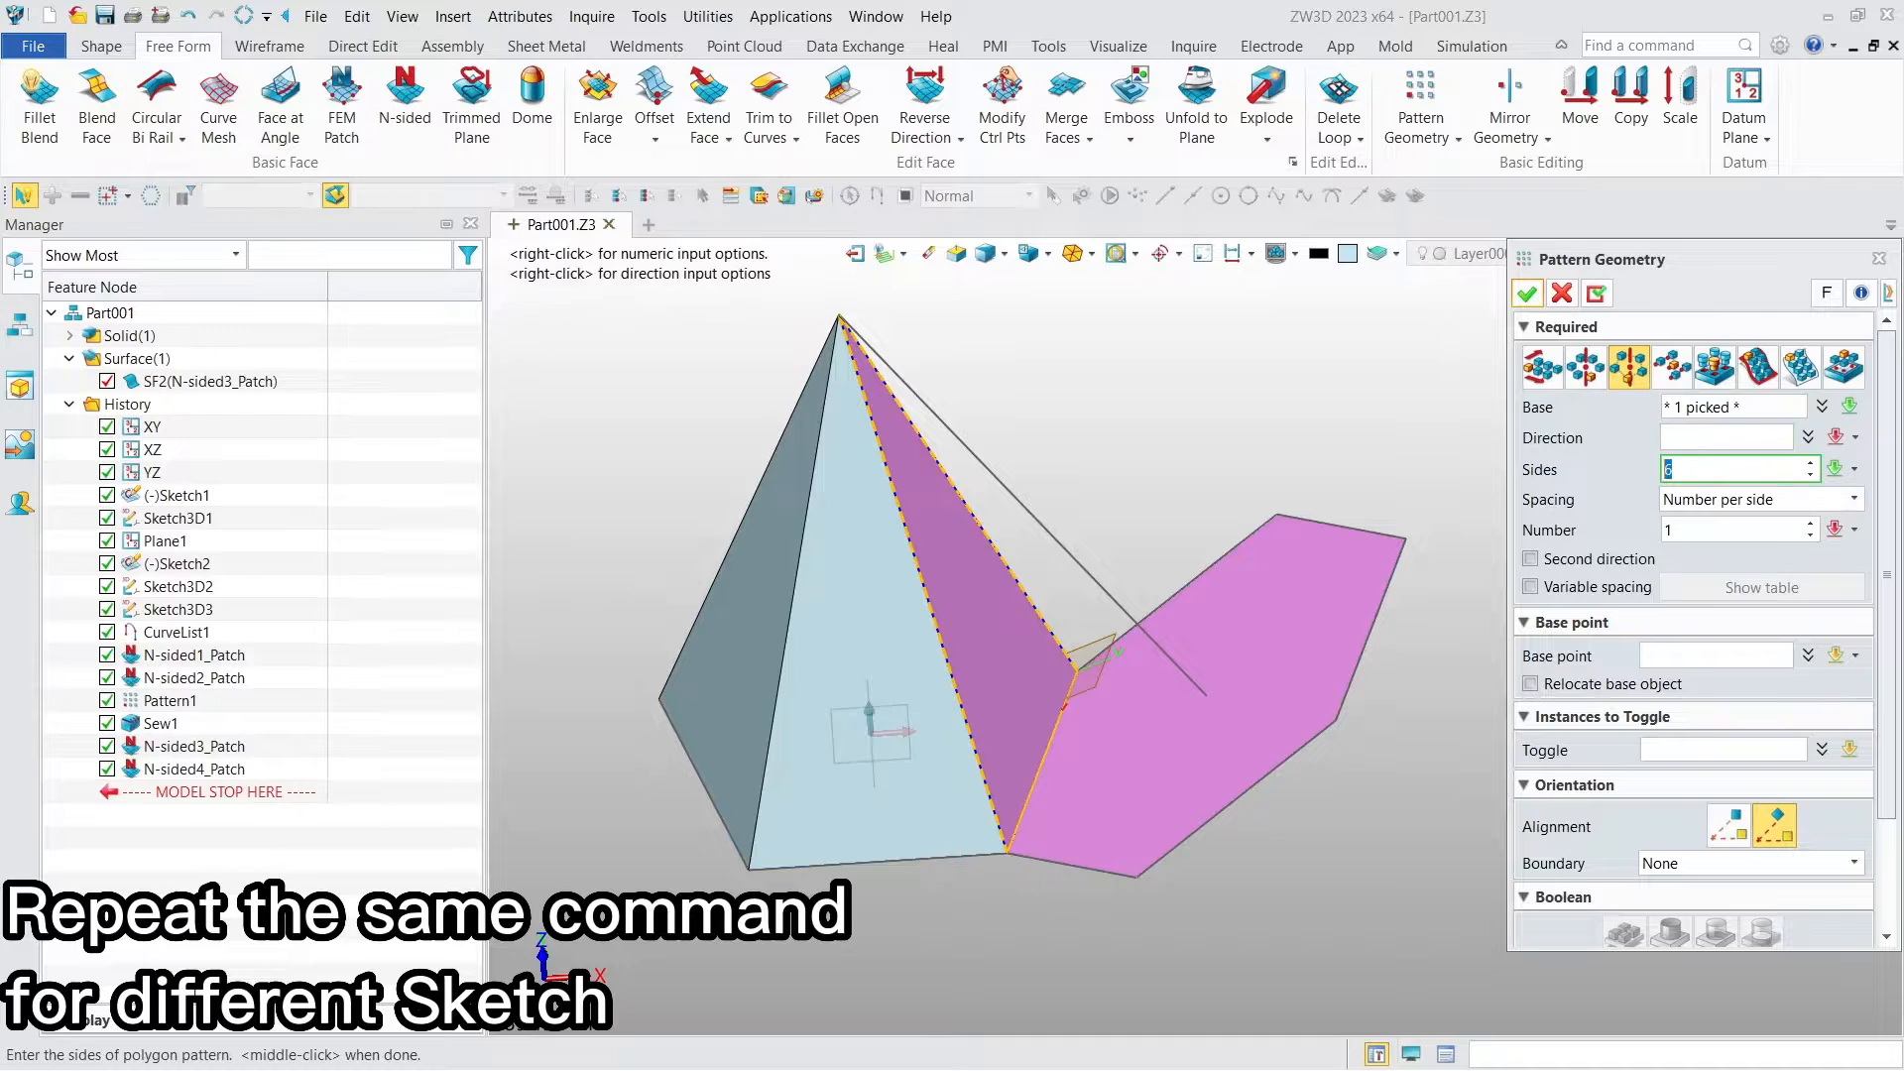
left_click(1168, 669)
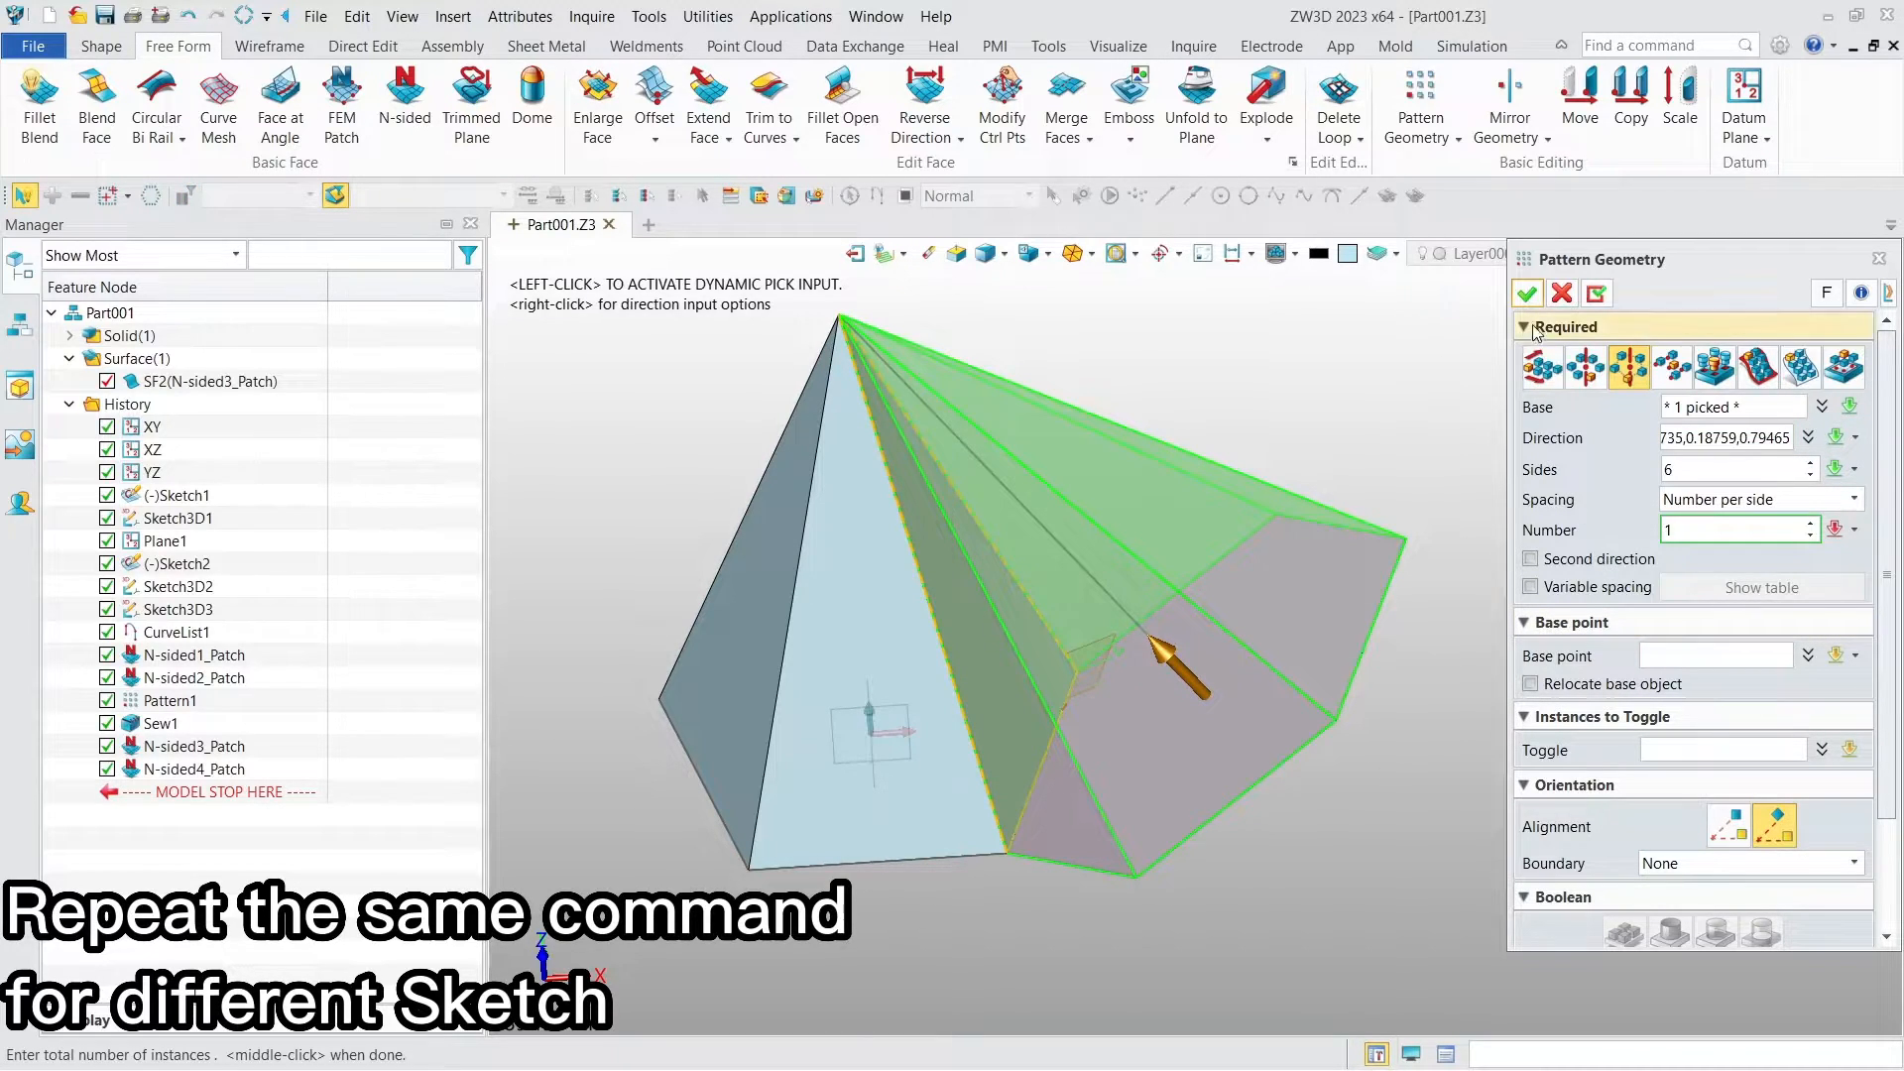
left_click(1529, 295)
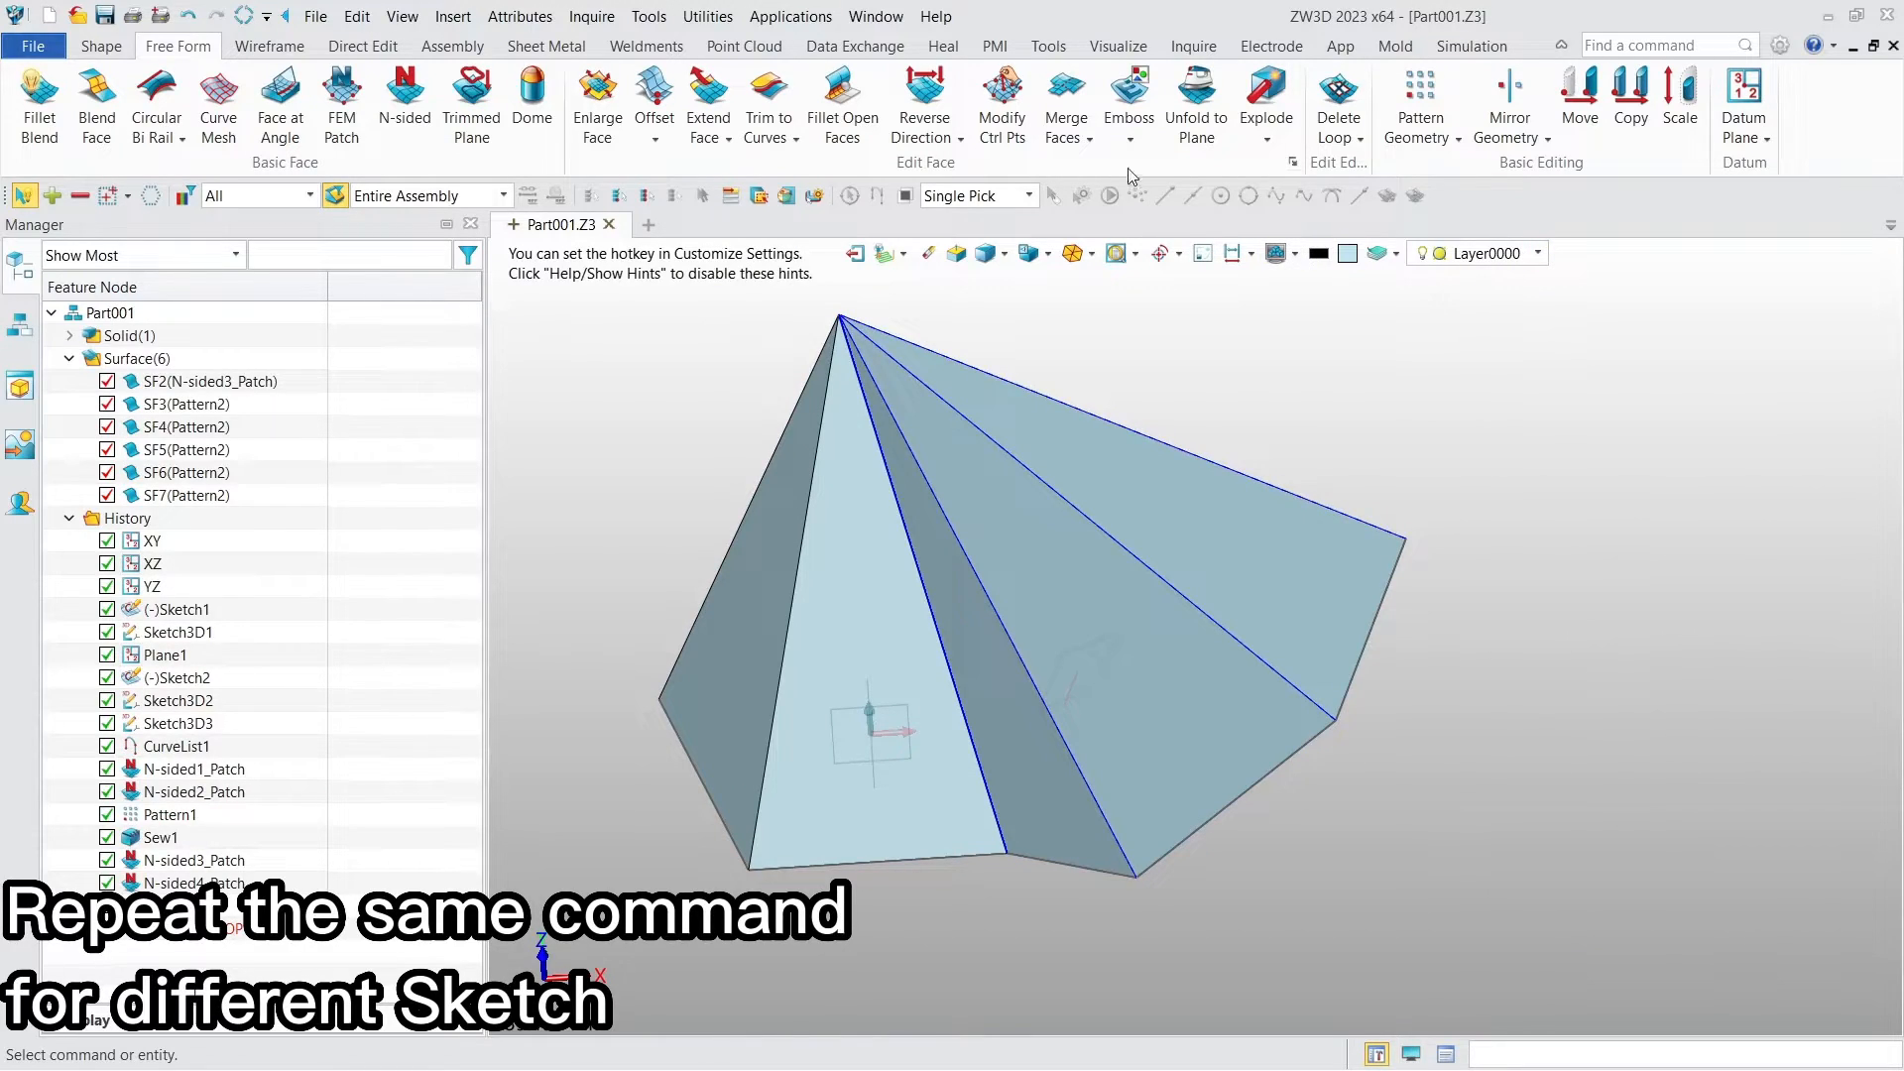
Step: Sew the hexagon surface and all its patterned triangular surfaces into a solid pyramid with 0.01 mm tolerance
left_click(945, 46)
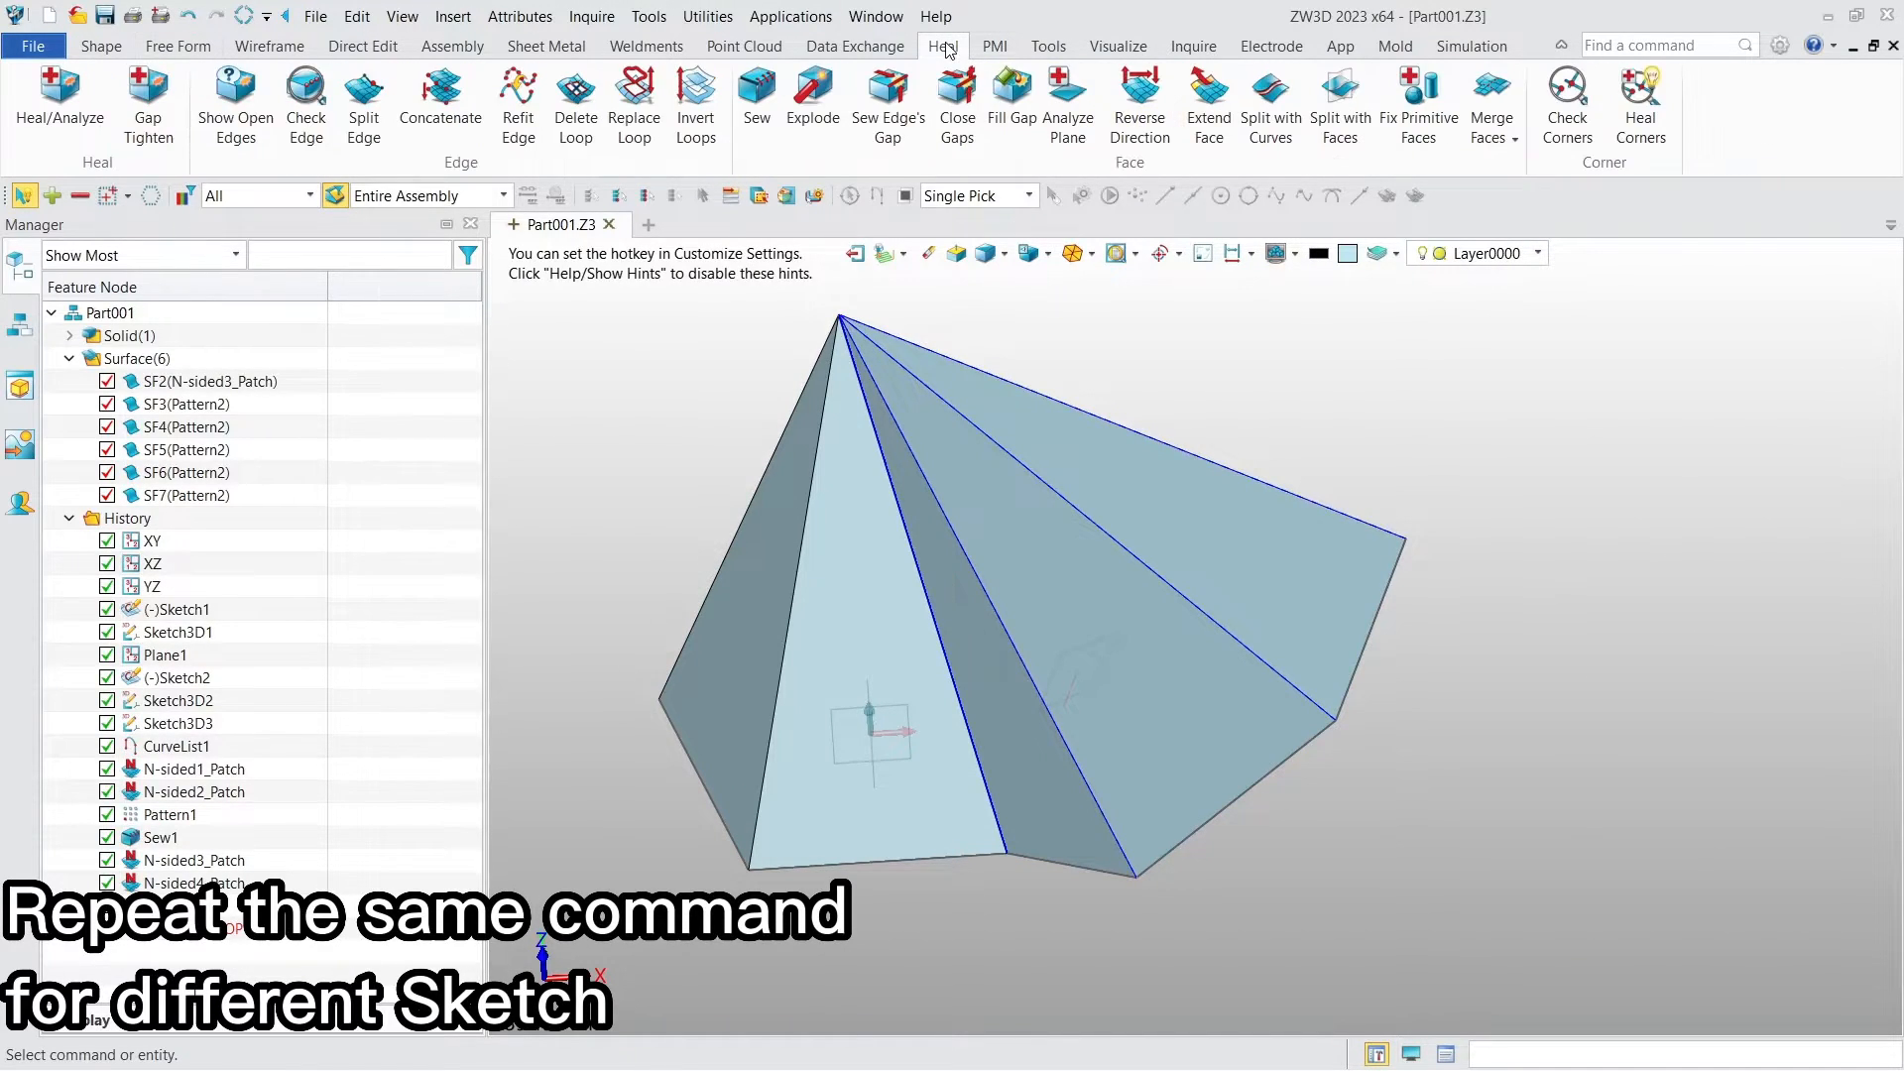
left_click(757, 99)
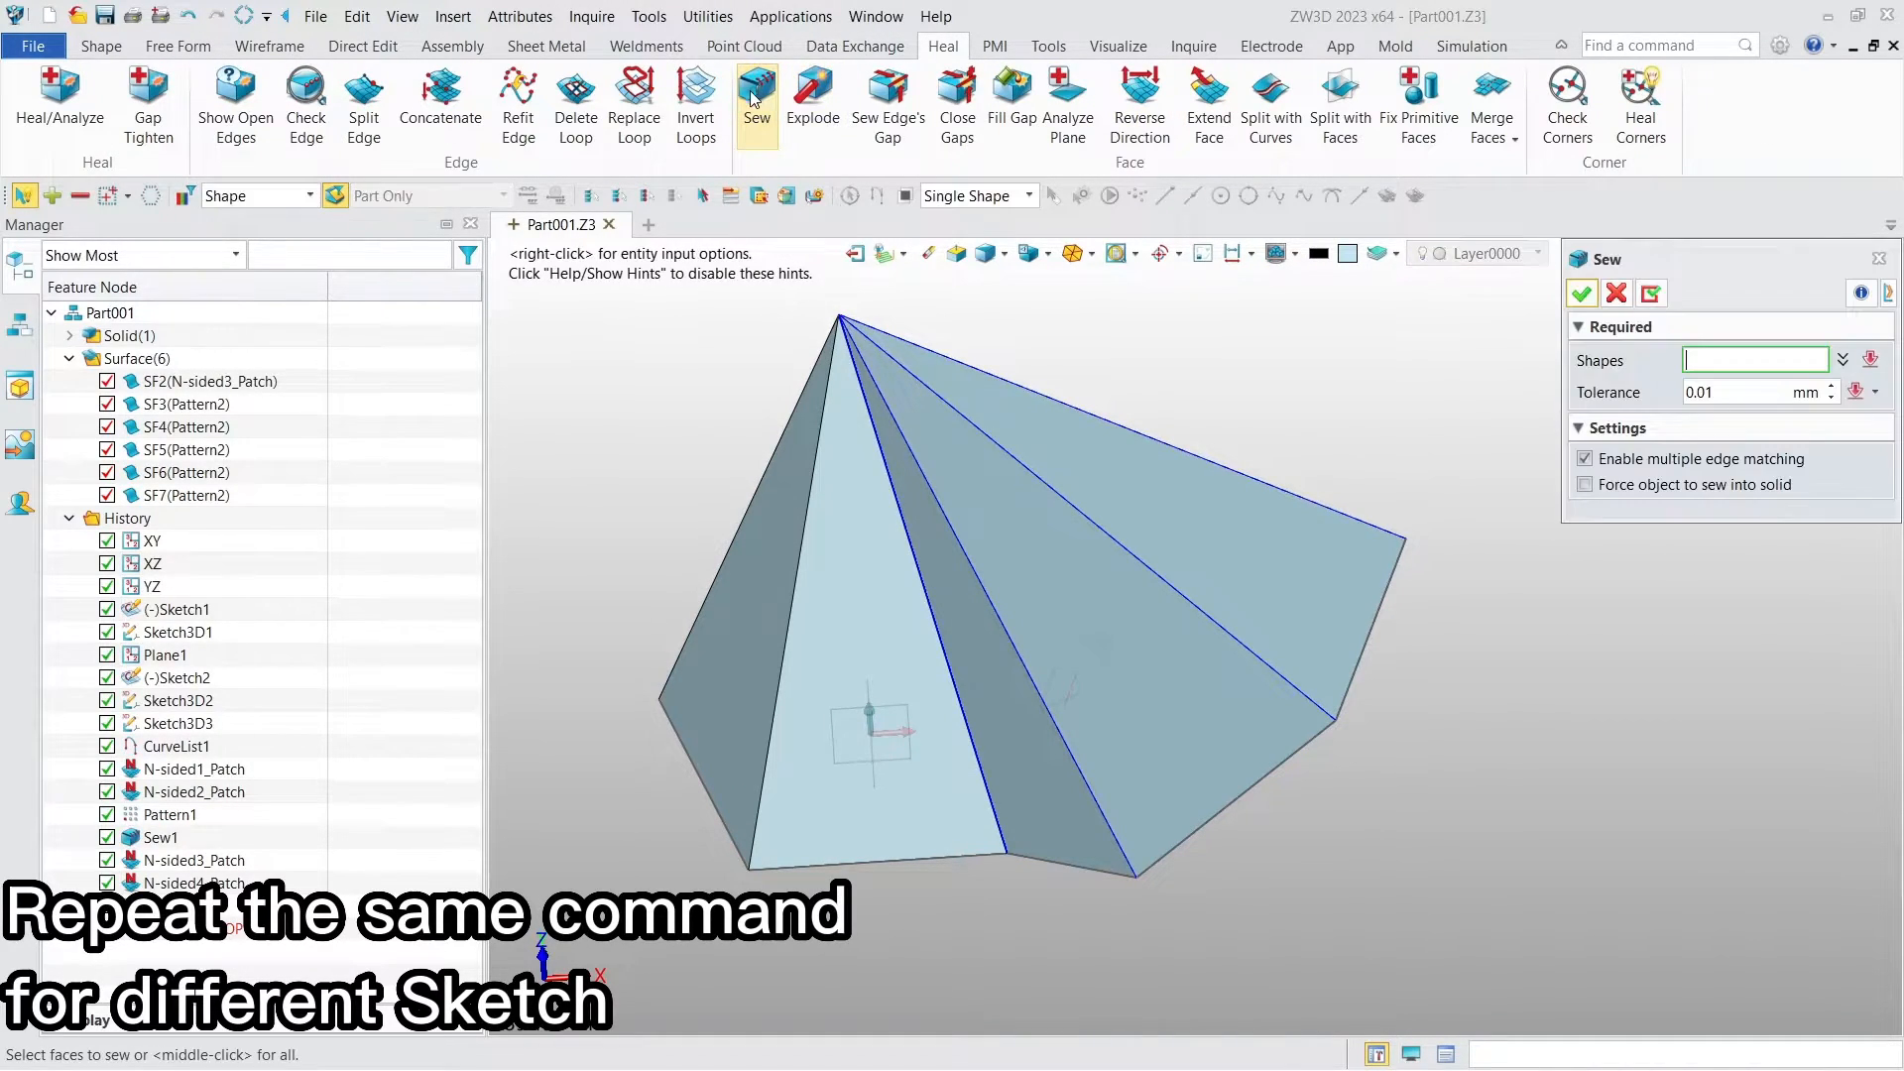
left_click(260, 382)
left_click(226, 405)
left_click(218, 427)
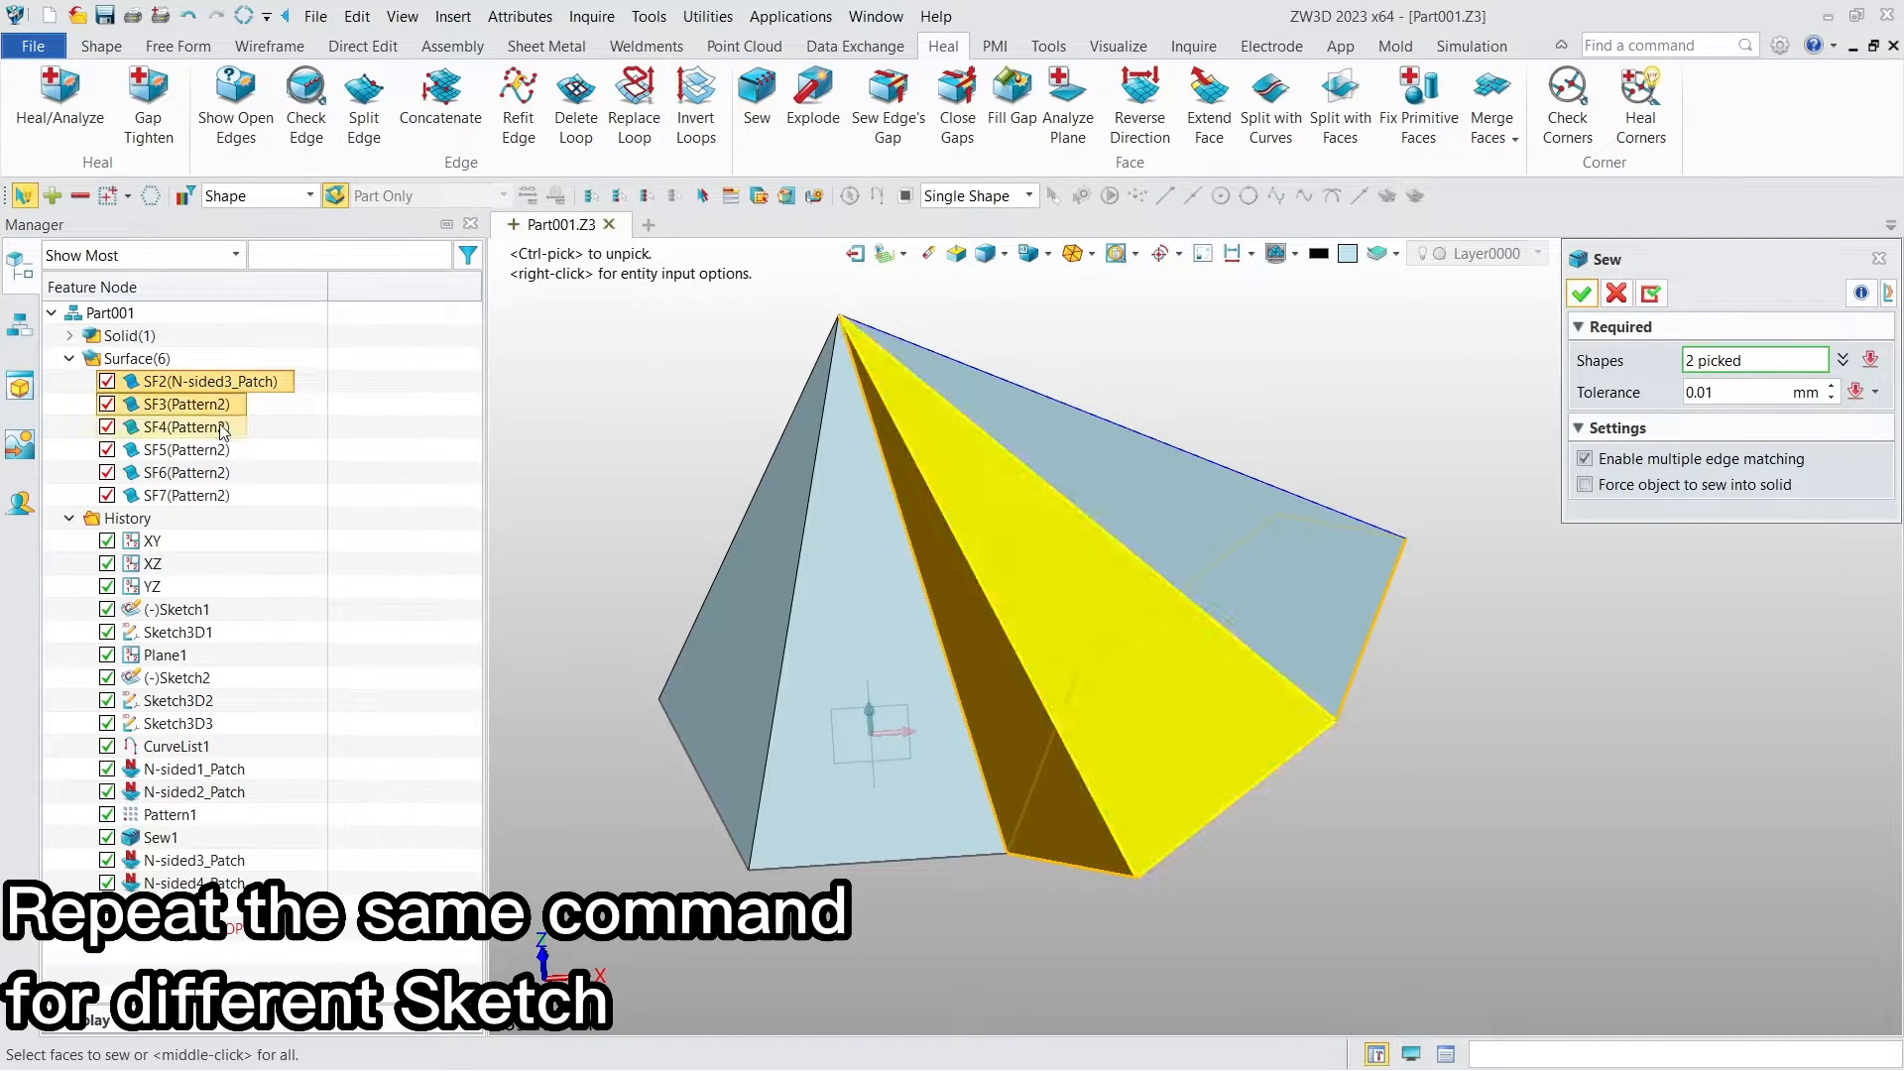
left_click(216, 450)
left_click(214, 473)
left_click(211, 495)
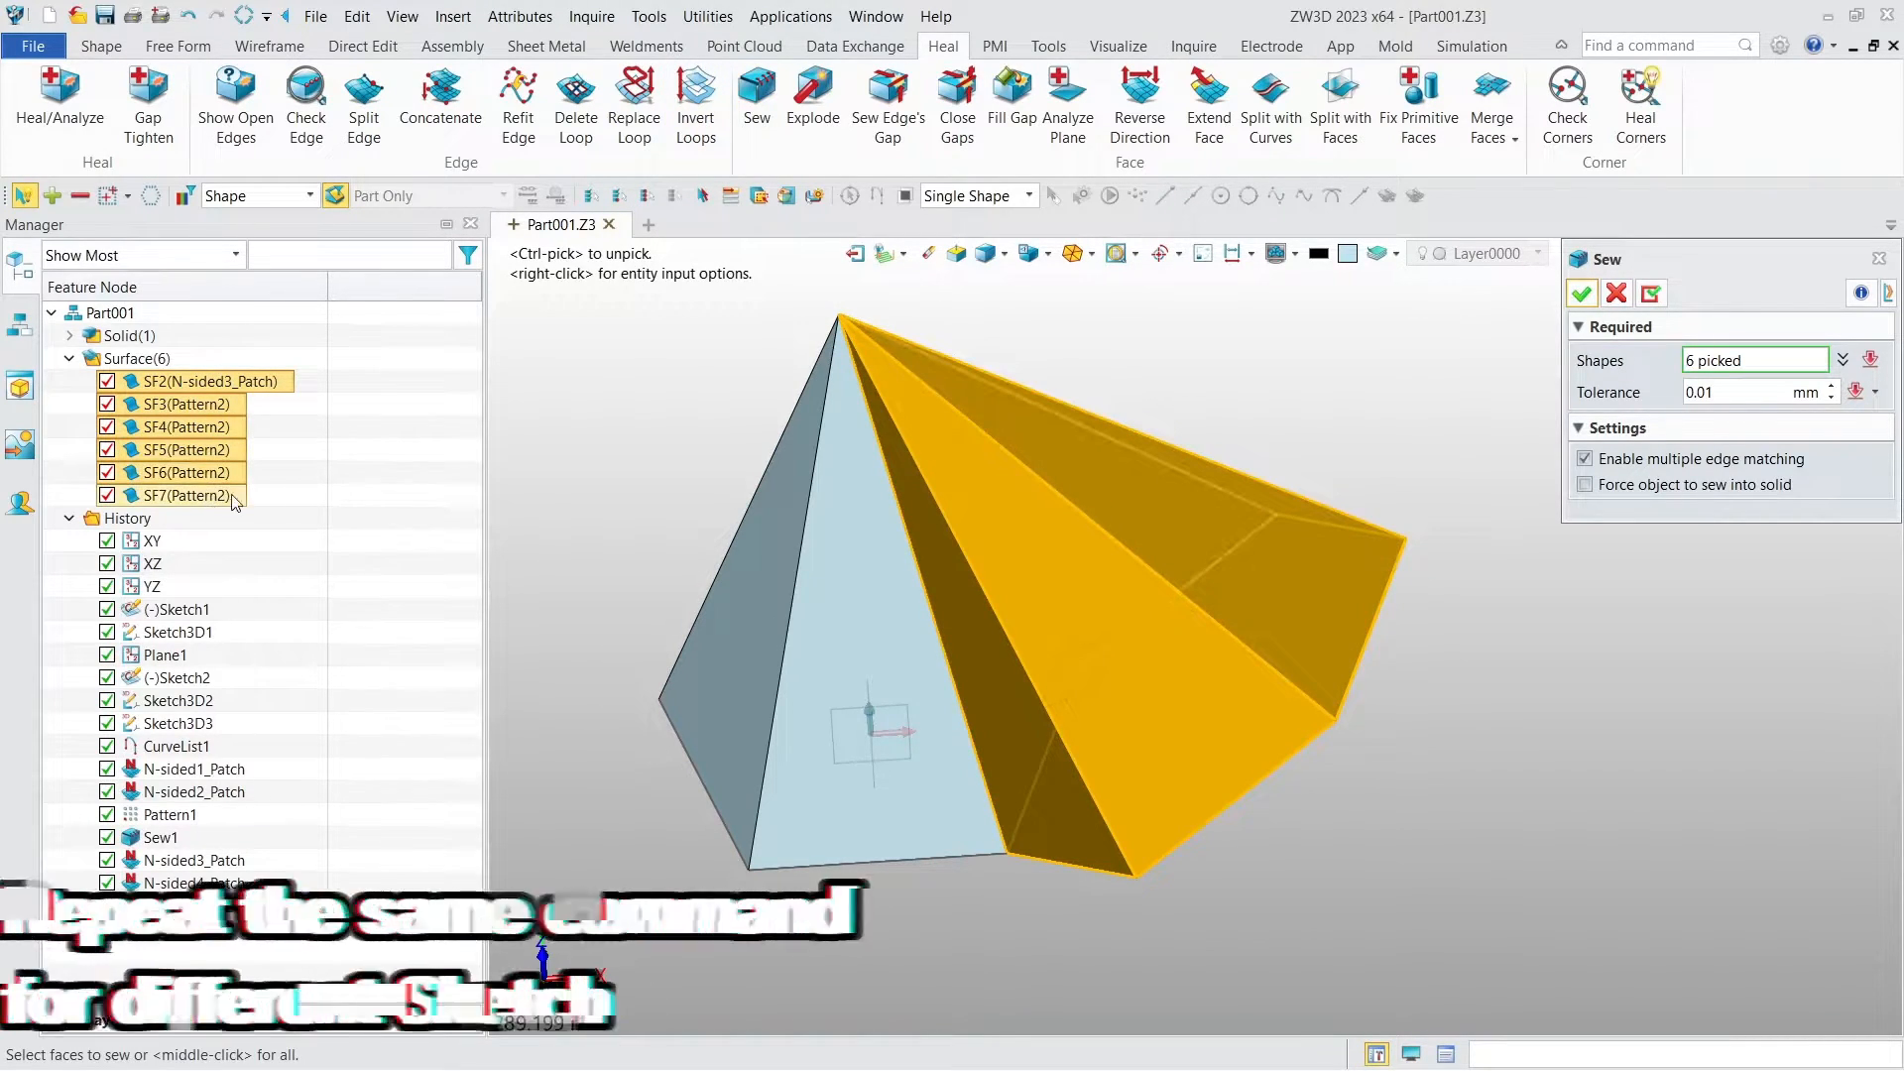
left_click(1581, 296)
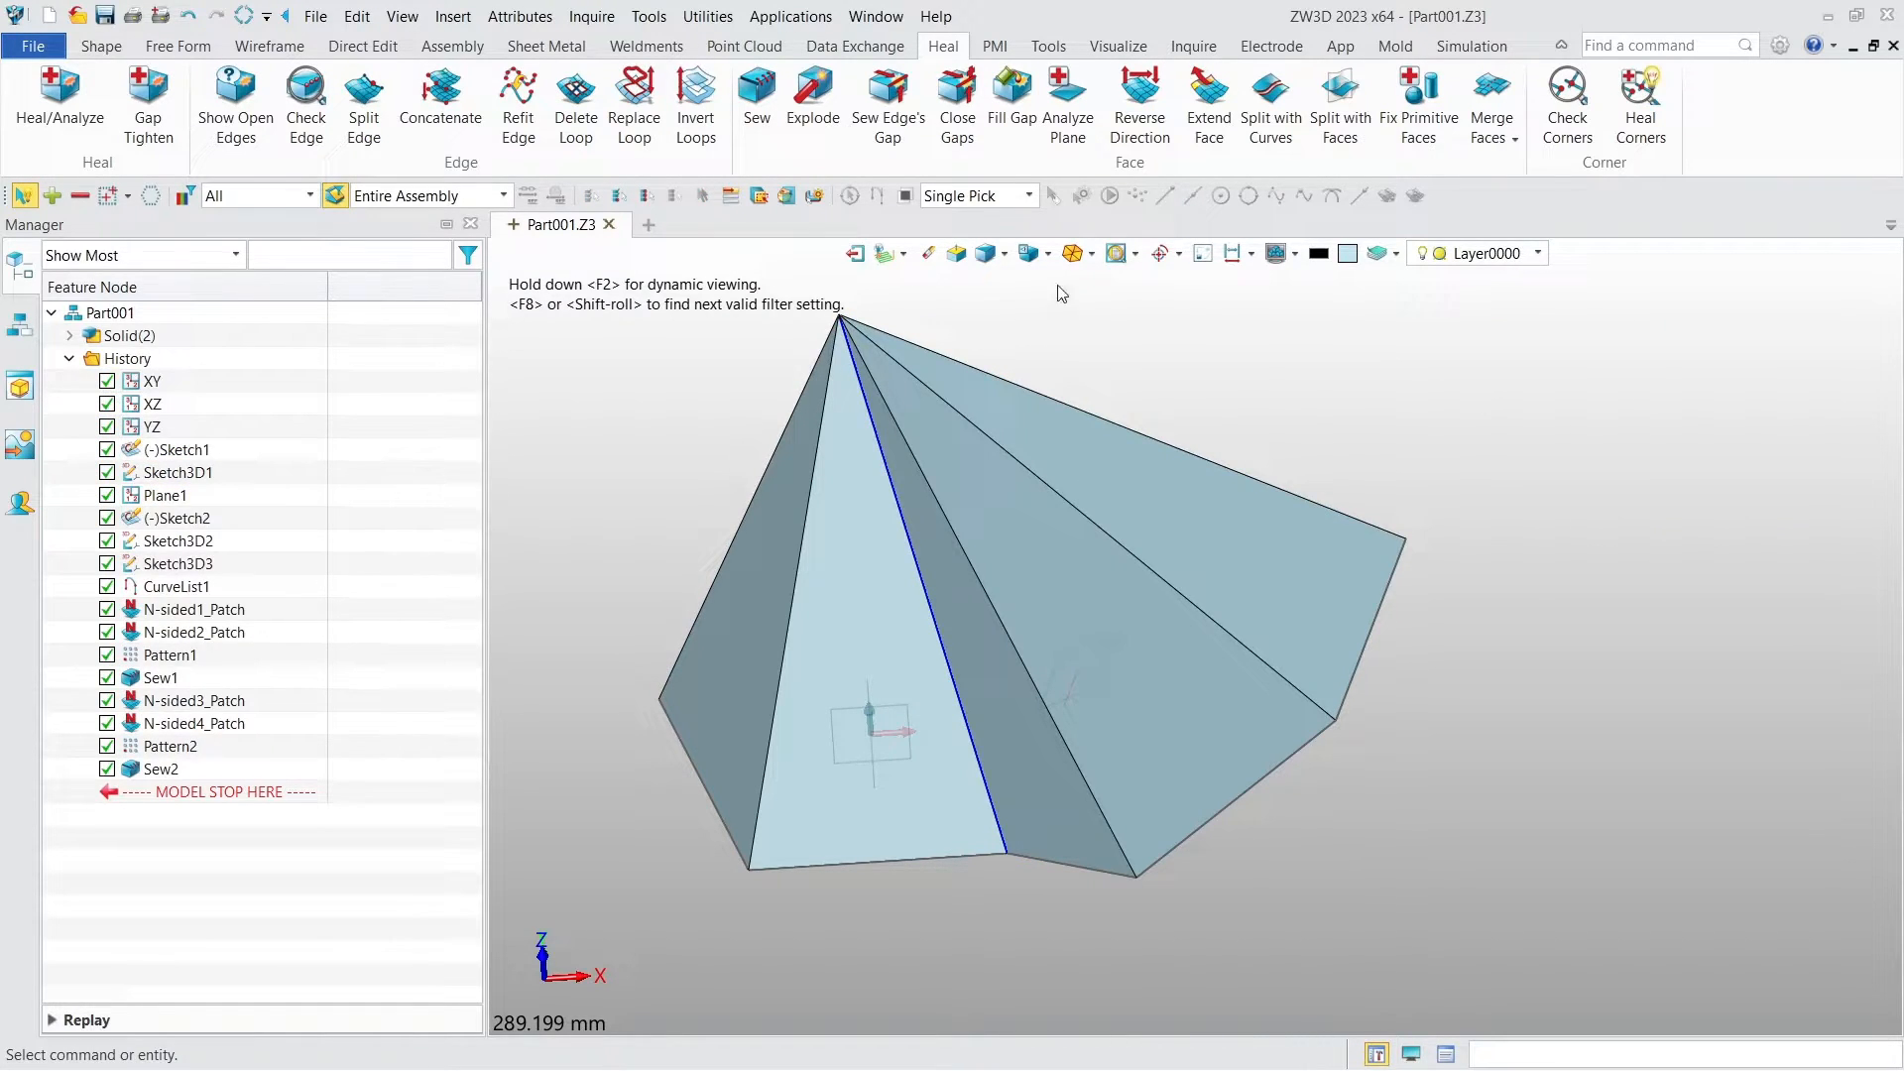
Step: Create a separate sphere of 220 mm diameter centred on the shared apex of the two pyramids
left_click(1072, 254)
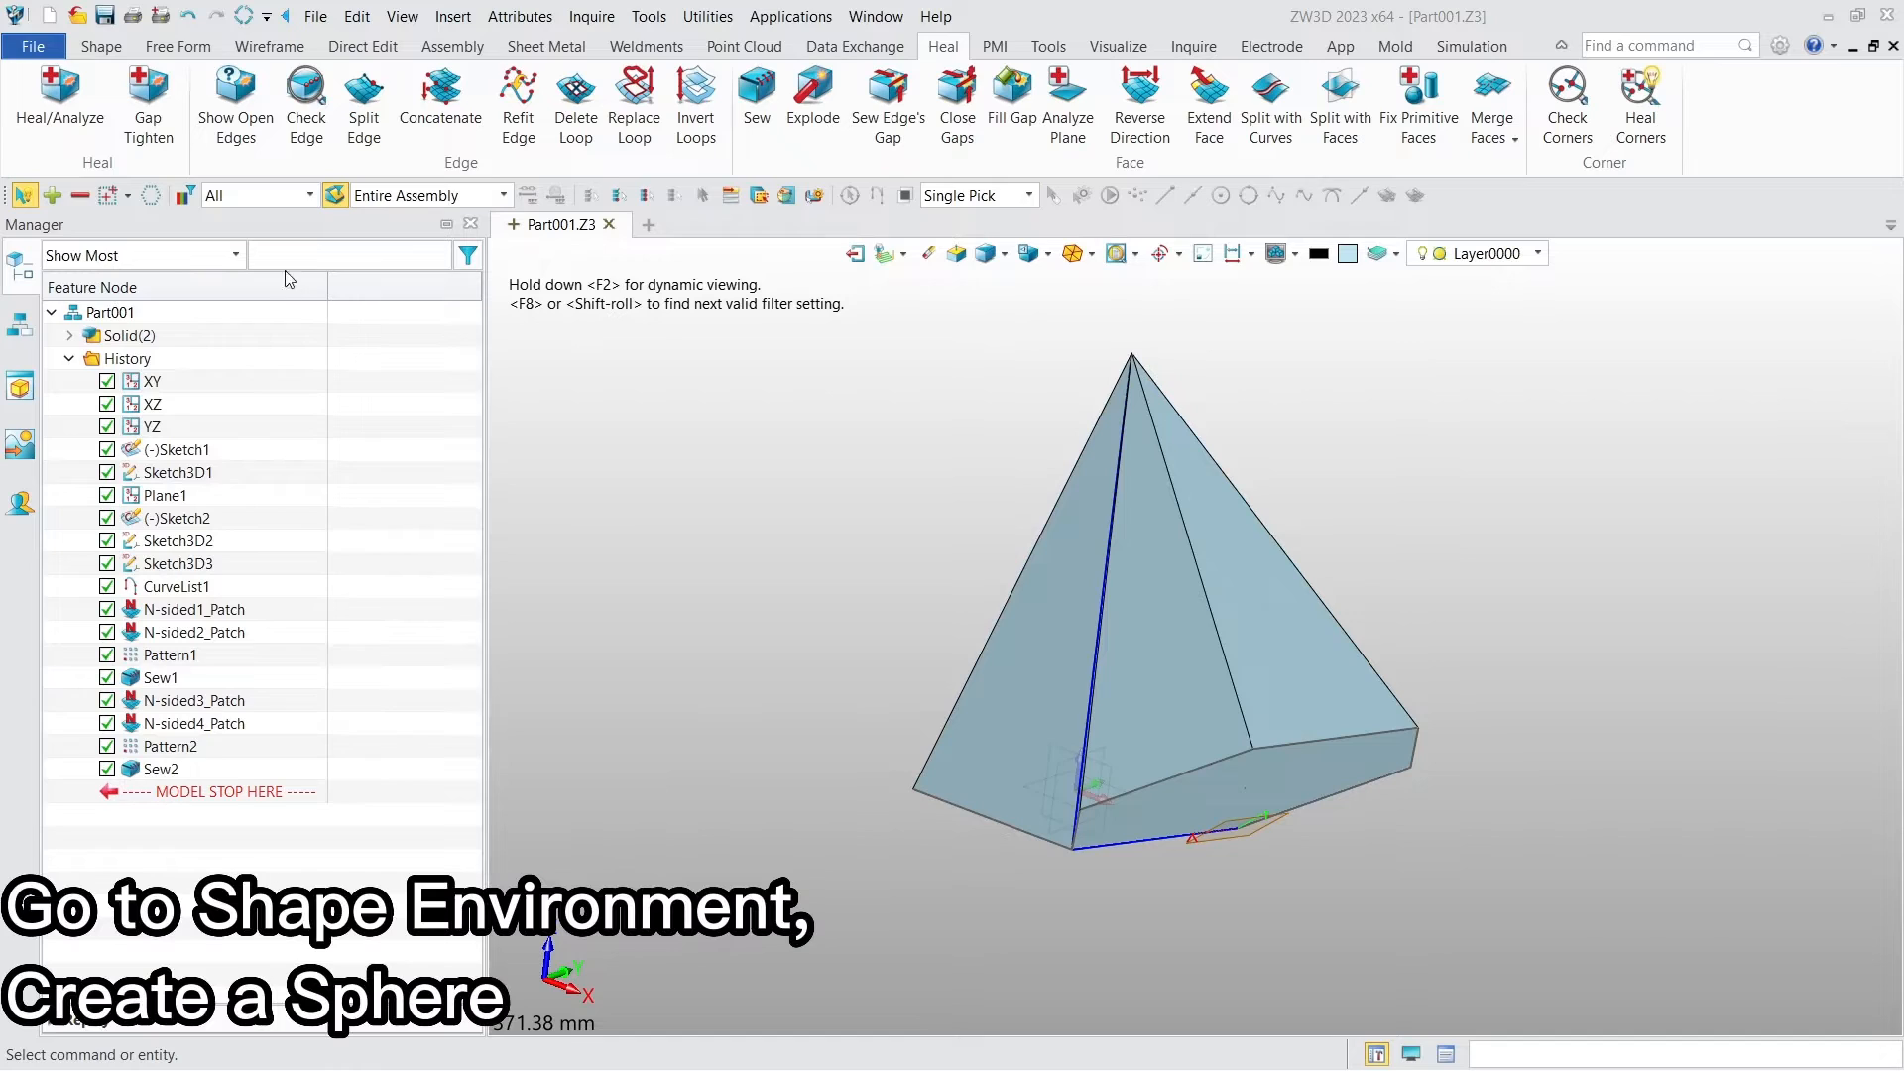
left_click(101, 46)
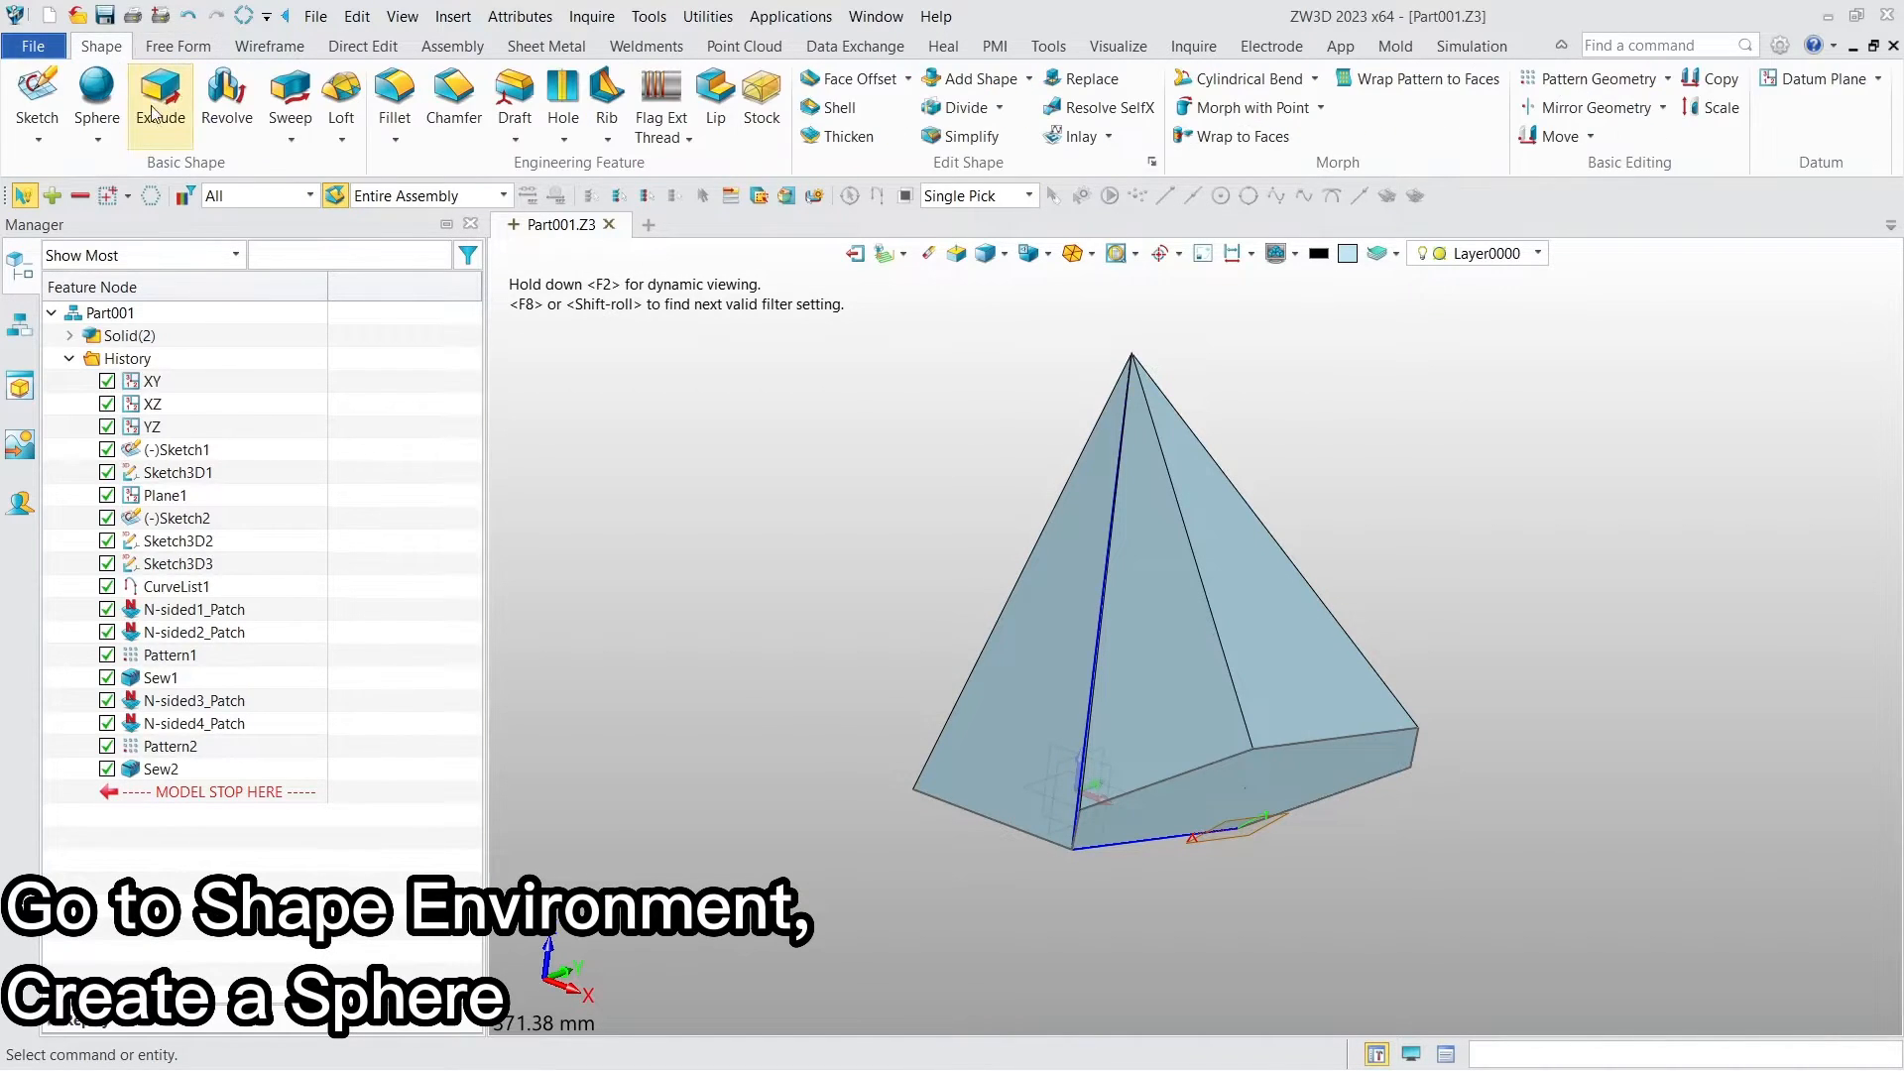
left_click(98, 89)
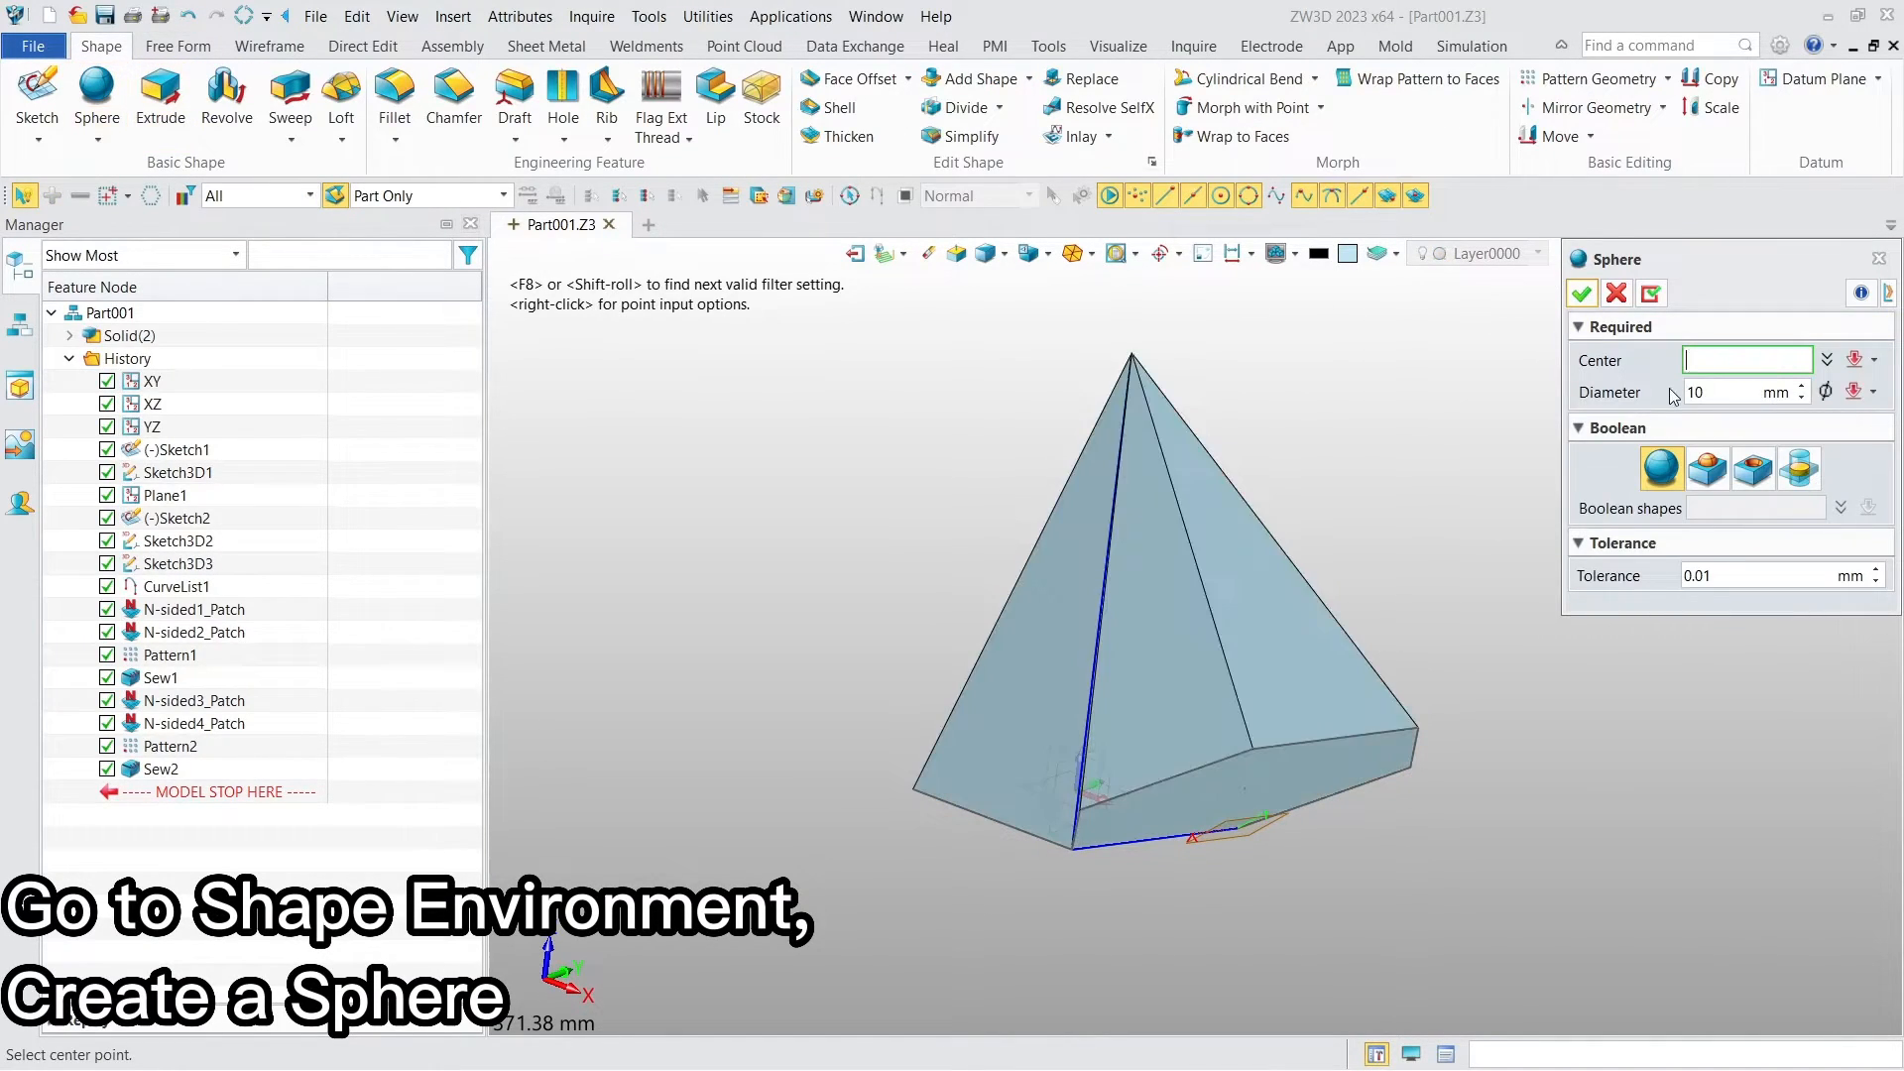
double_click(1700, 393)
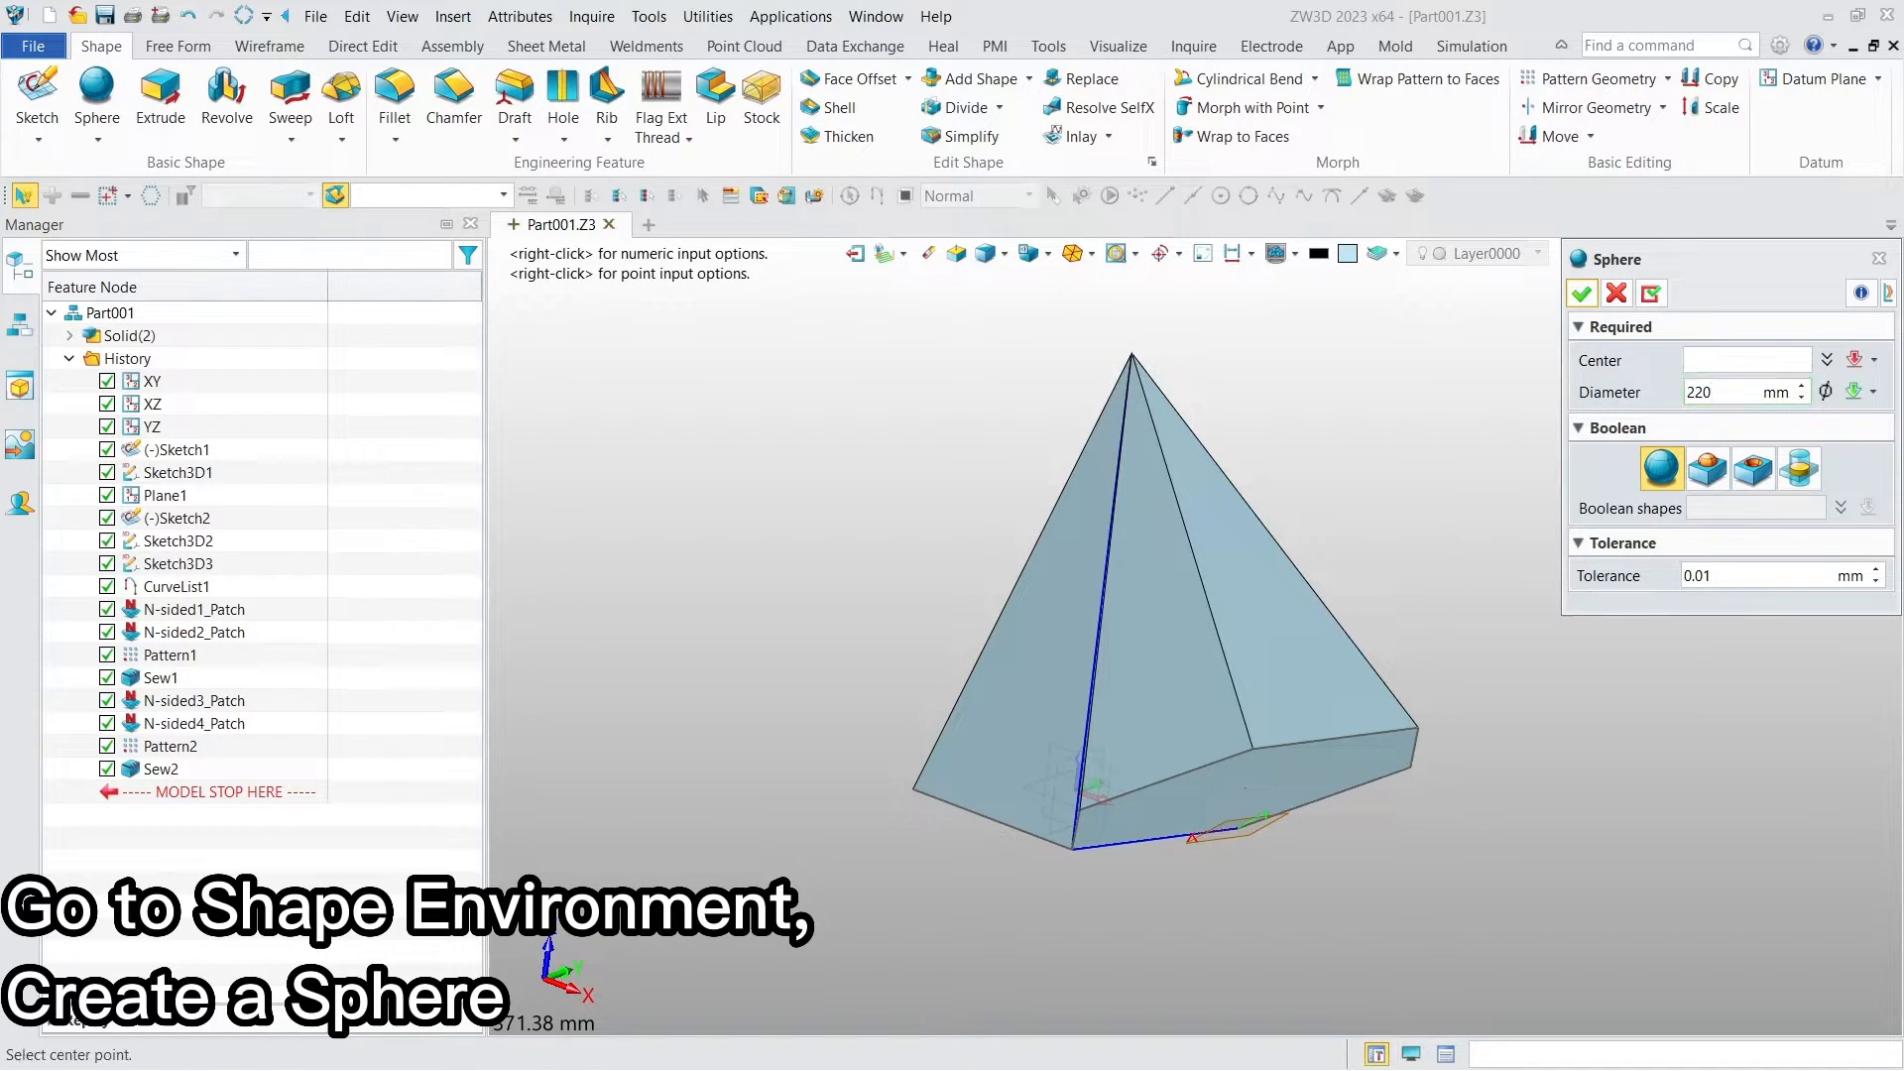
key("Return")
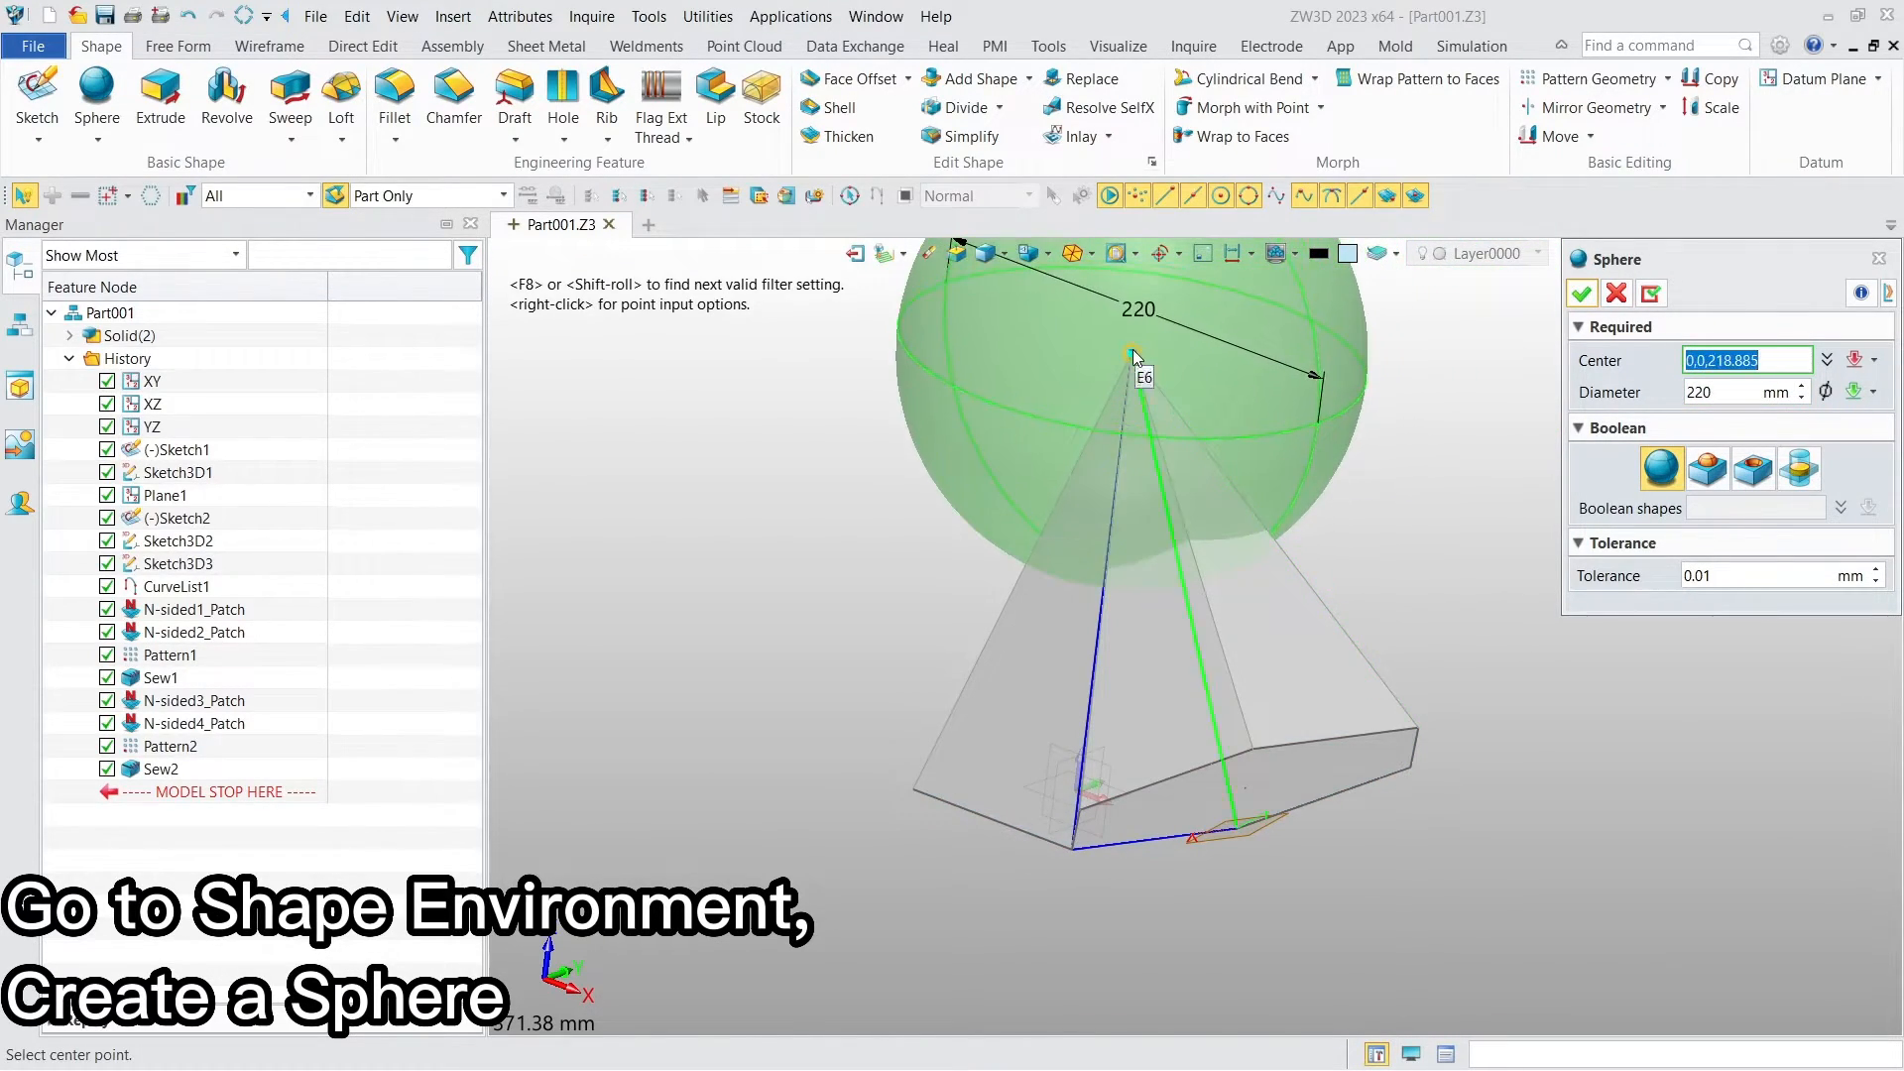
left_click(1133, 354)
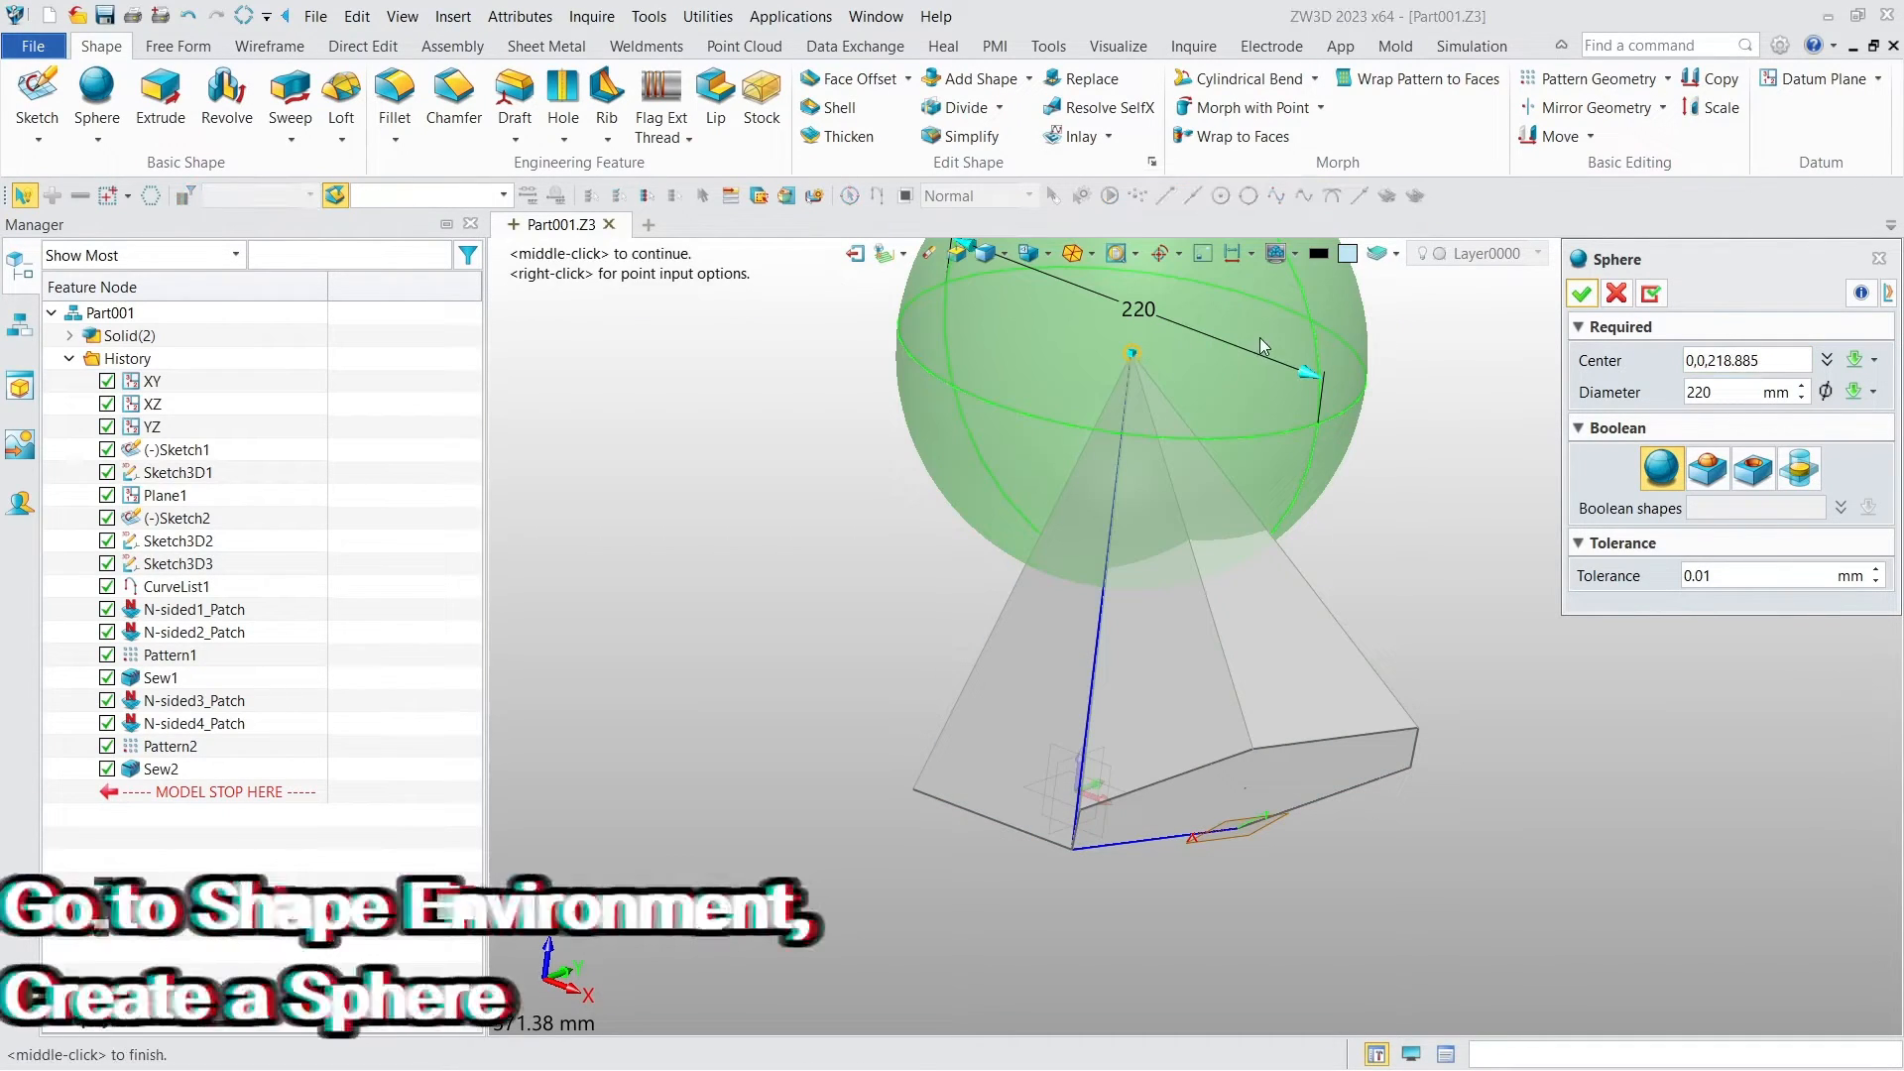
left_click(1581, 296)
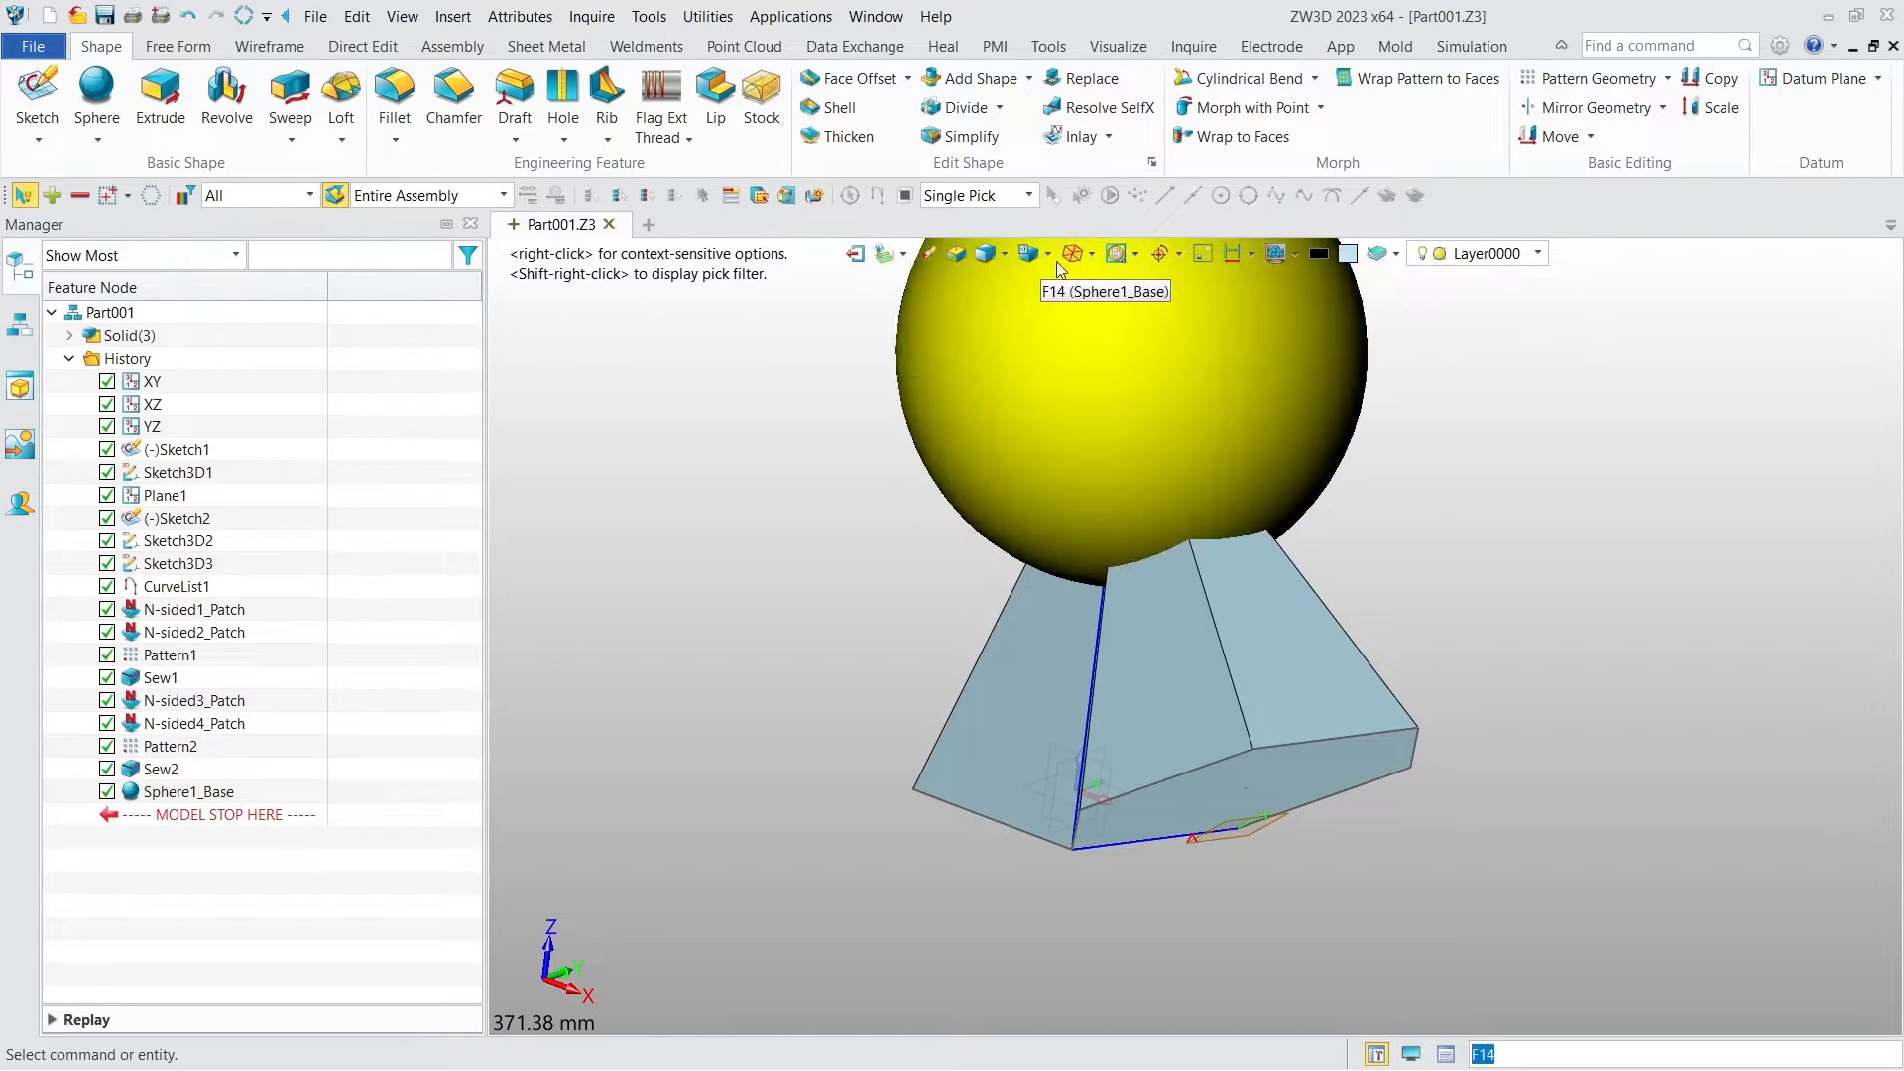
Step: Shell the sphere with a thickness of -2 mm and no open faces
left_click(1070, 256)
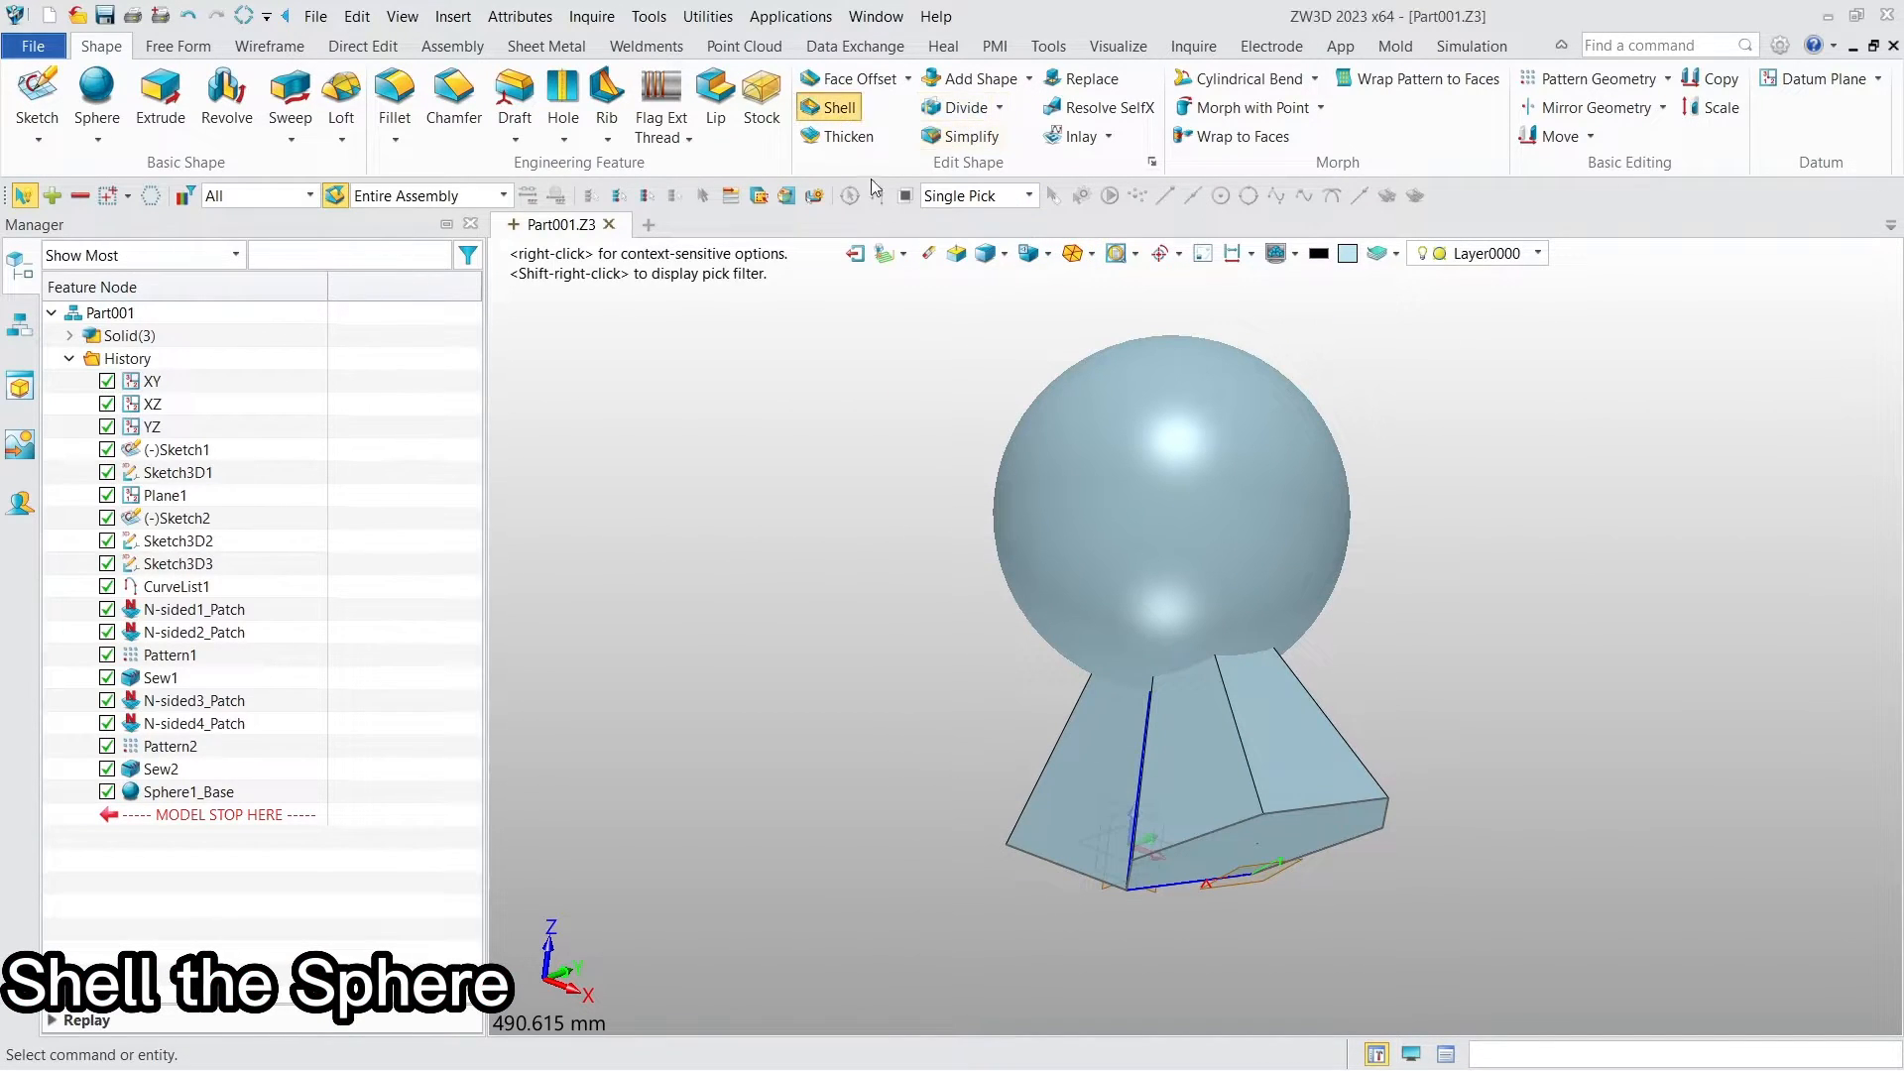
left_click(839, 107)
left_click(1114, 411)
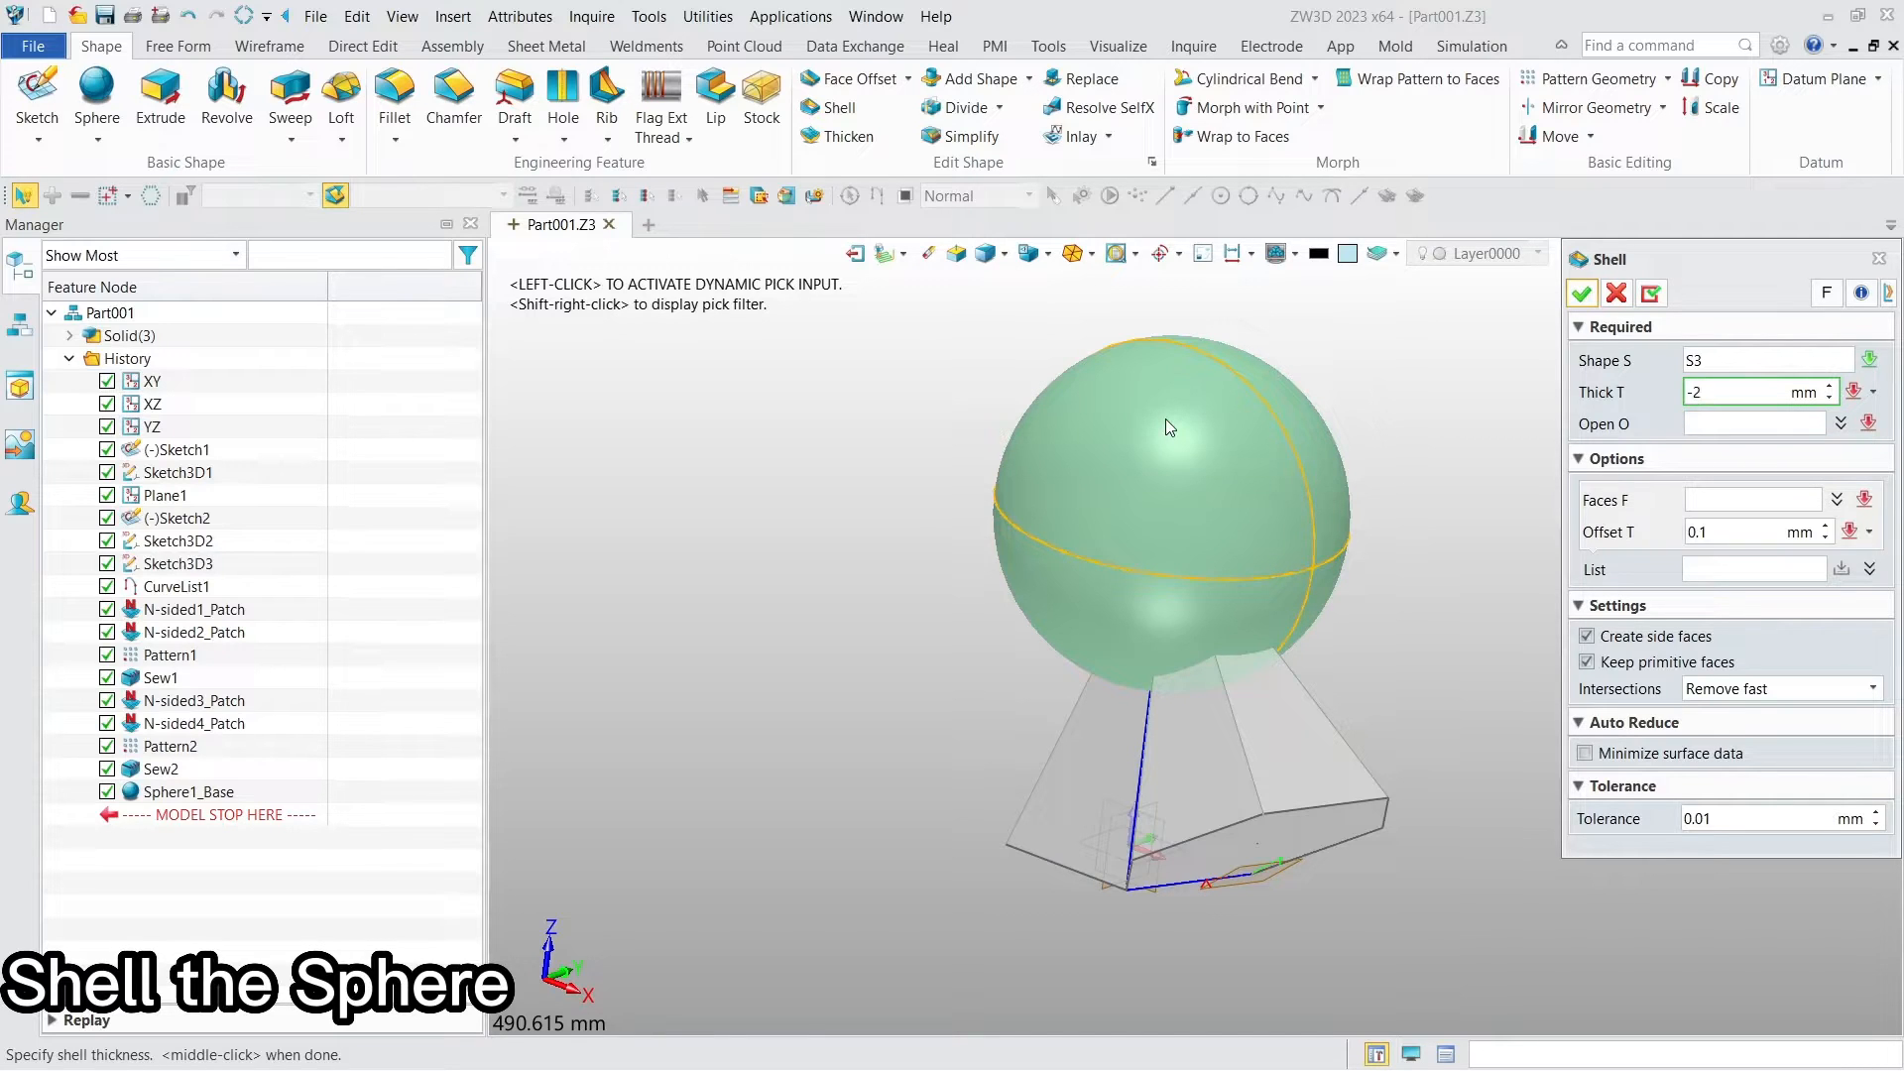
type("-2")
key("Return")
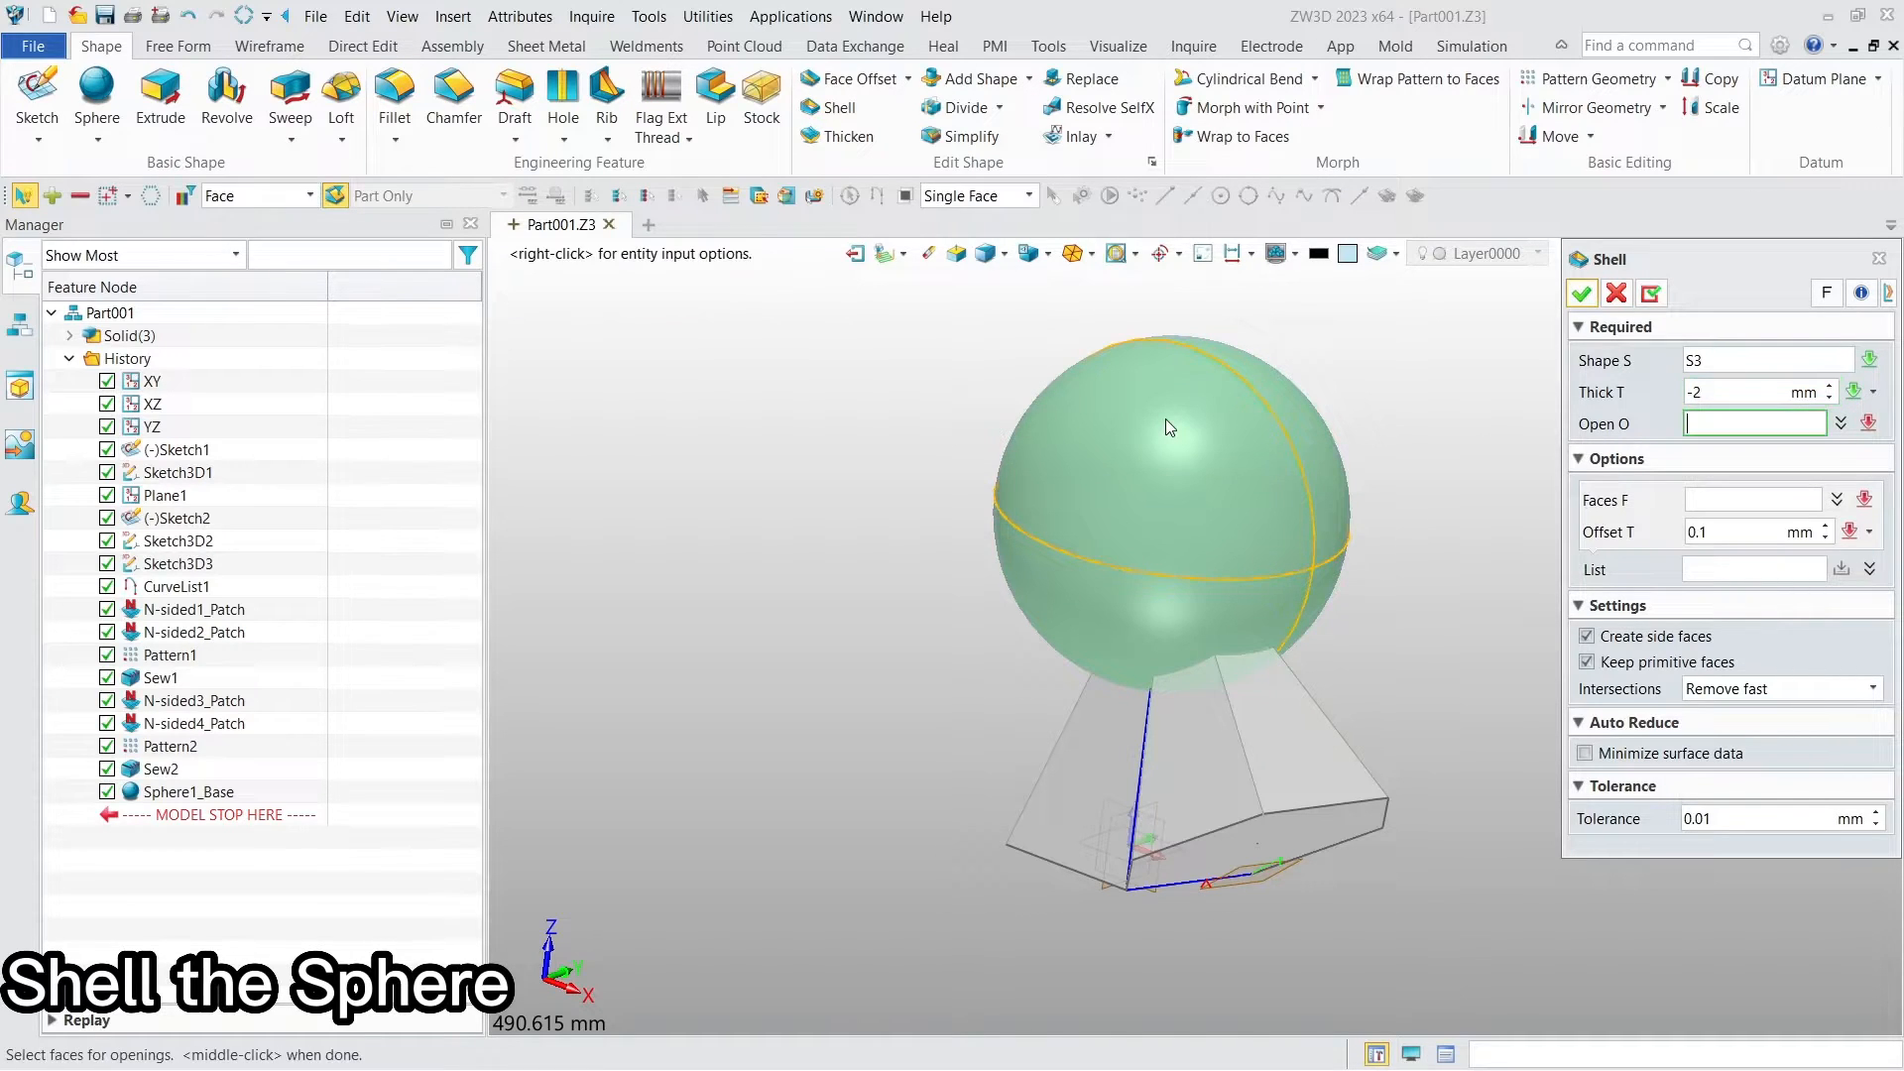
left_click(1584, 295)
Step: Intersect the pentagonal pyramid as base with the shelled sphere, keeping the intersected shape
middle_click_drag(1430, 450, 1551, 449)
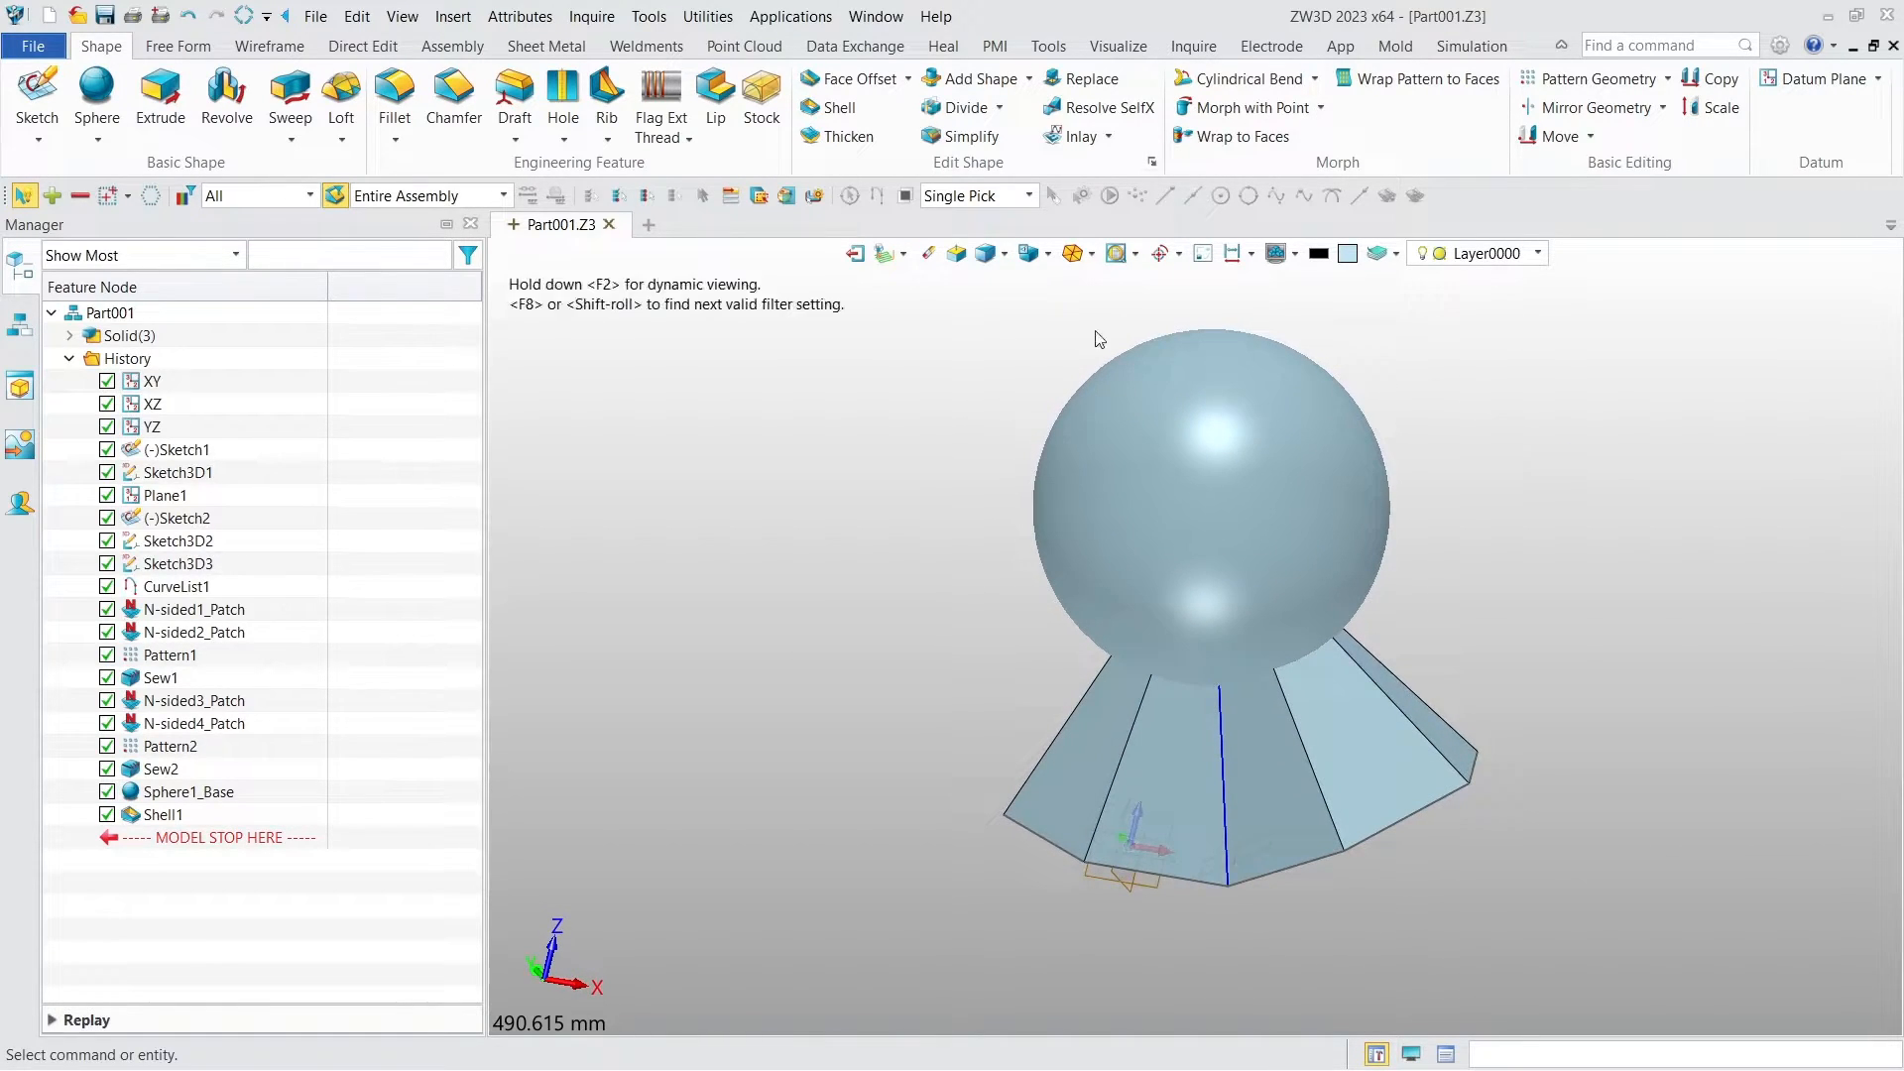
left_click(1027, 79)
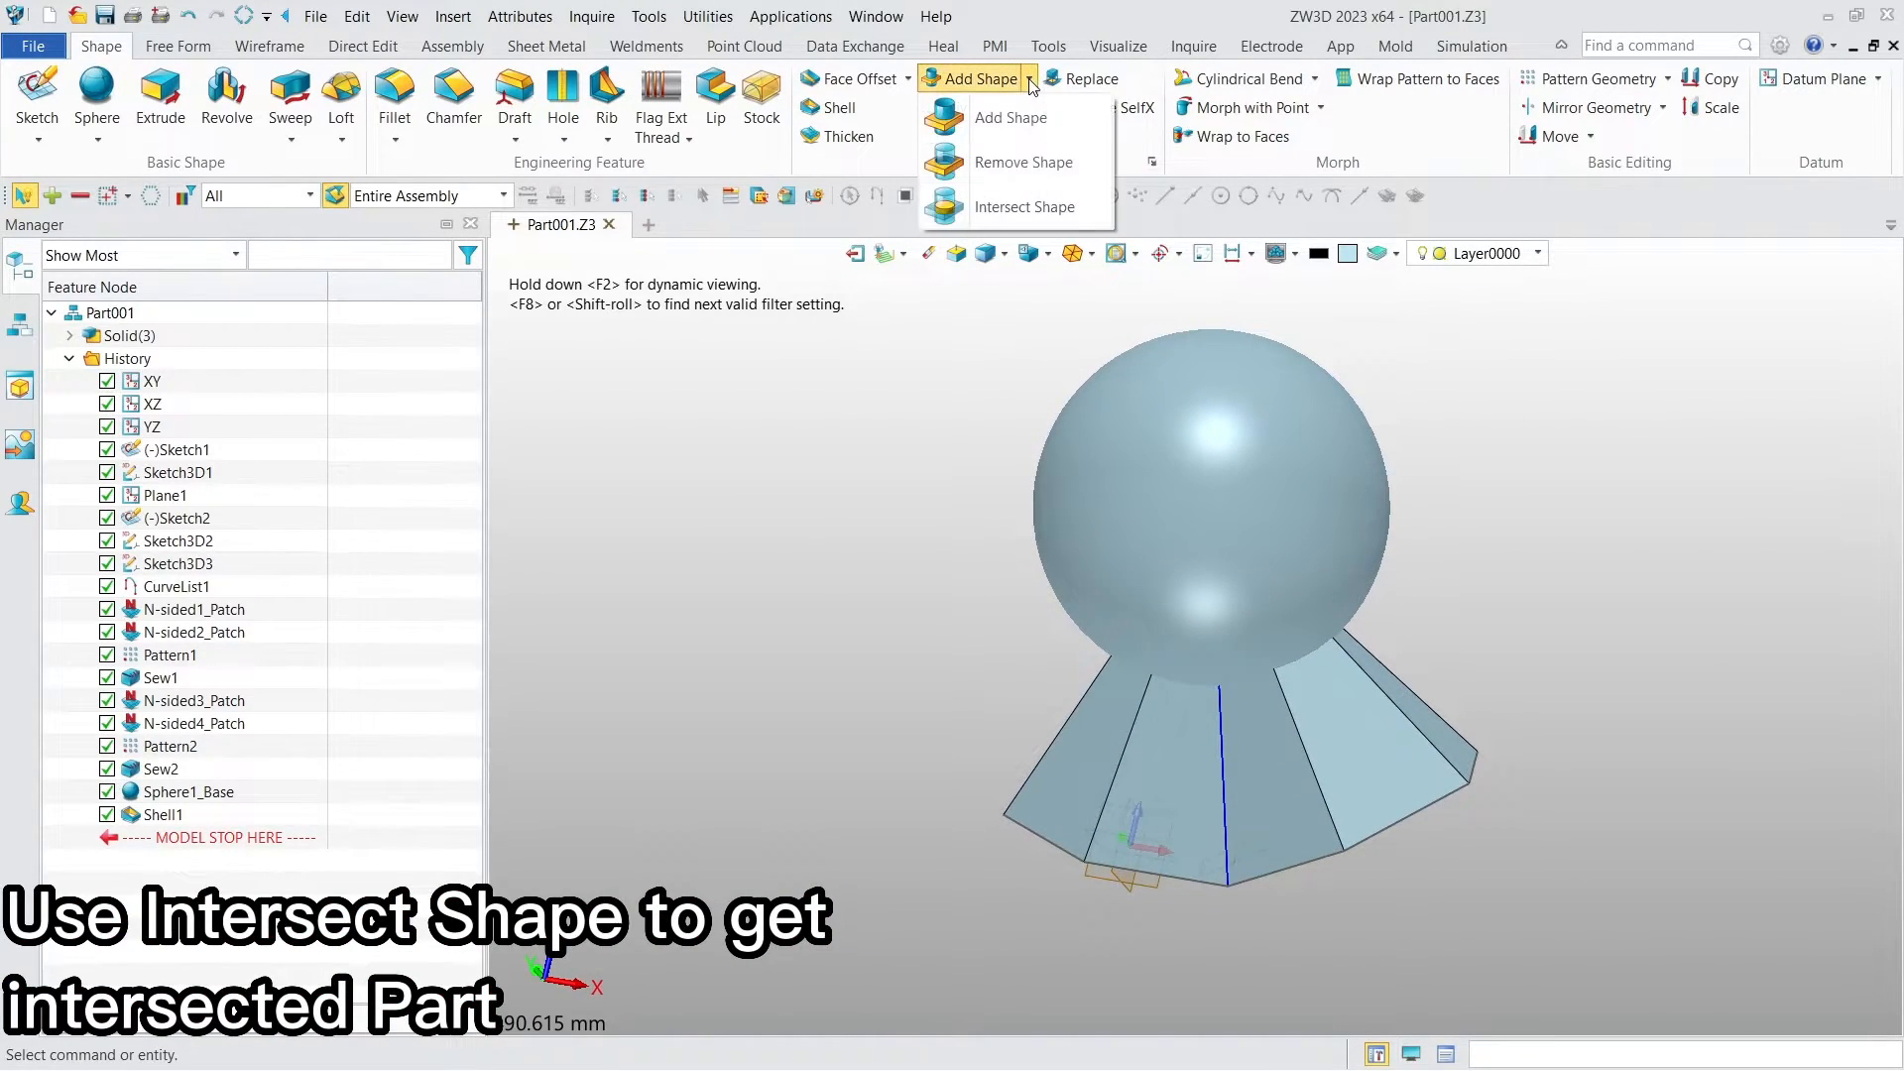
left_click(1039, 206)
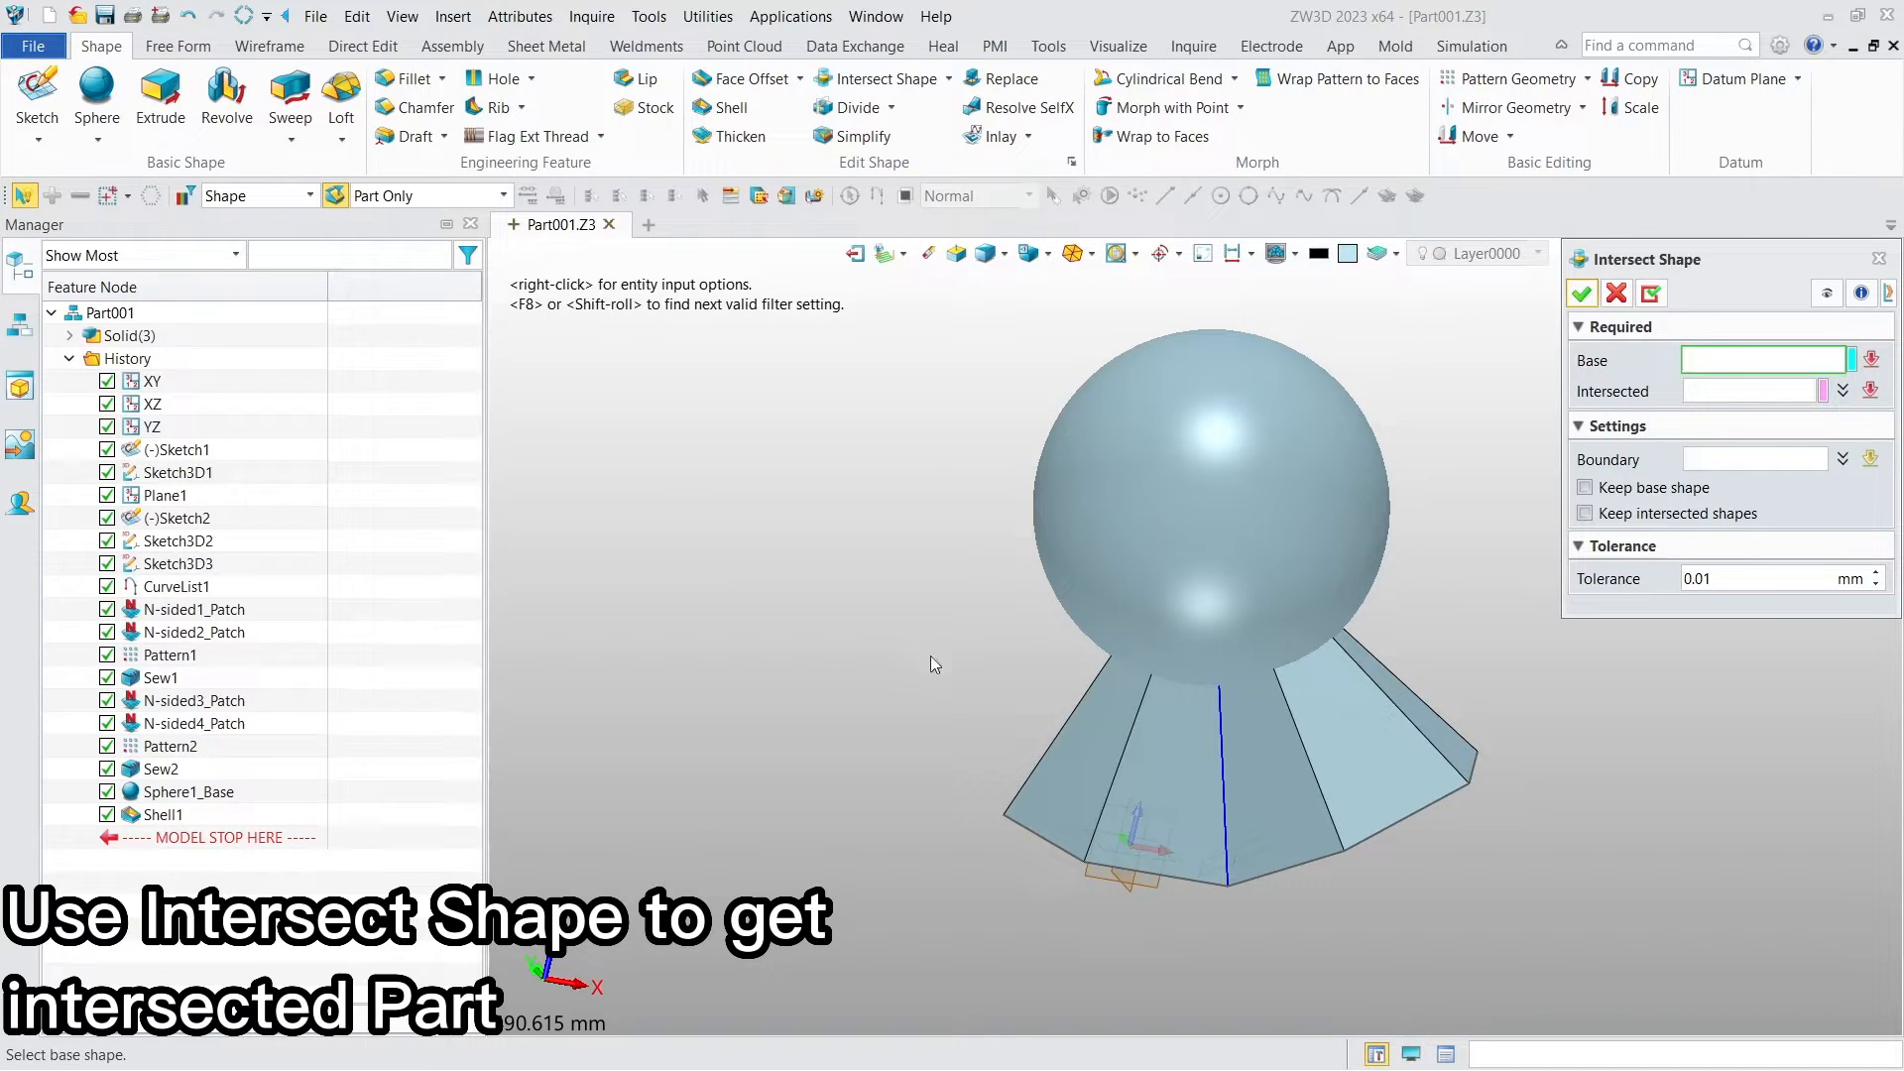
left_click(1086, 728)
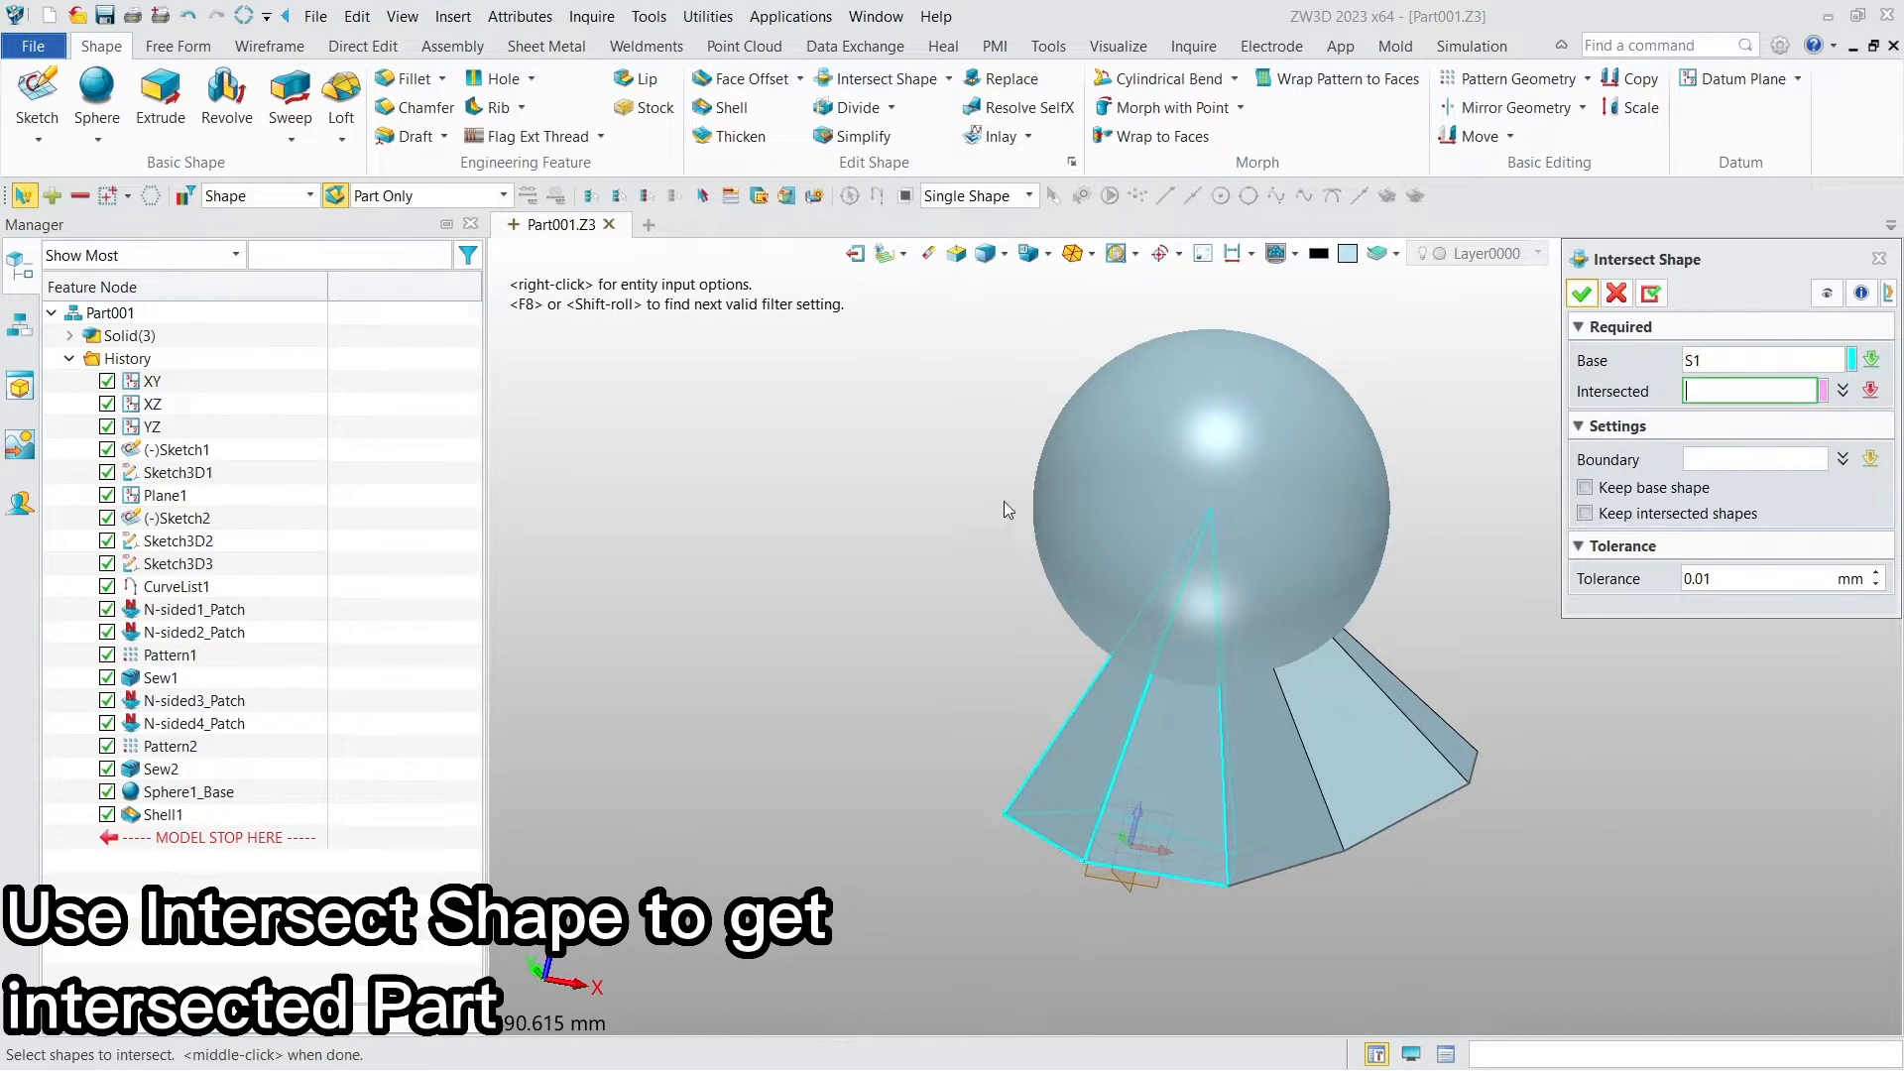
left_click(1080, 462)
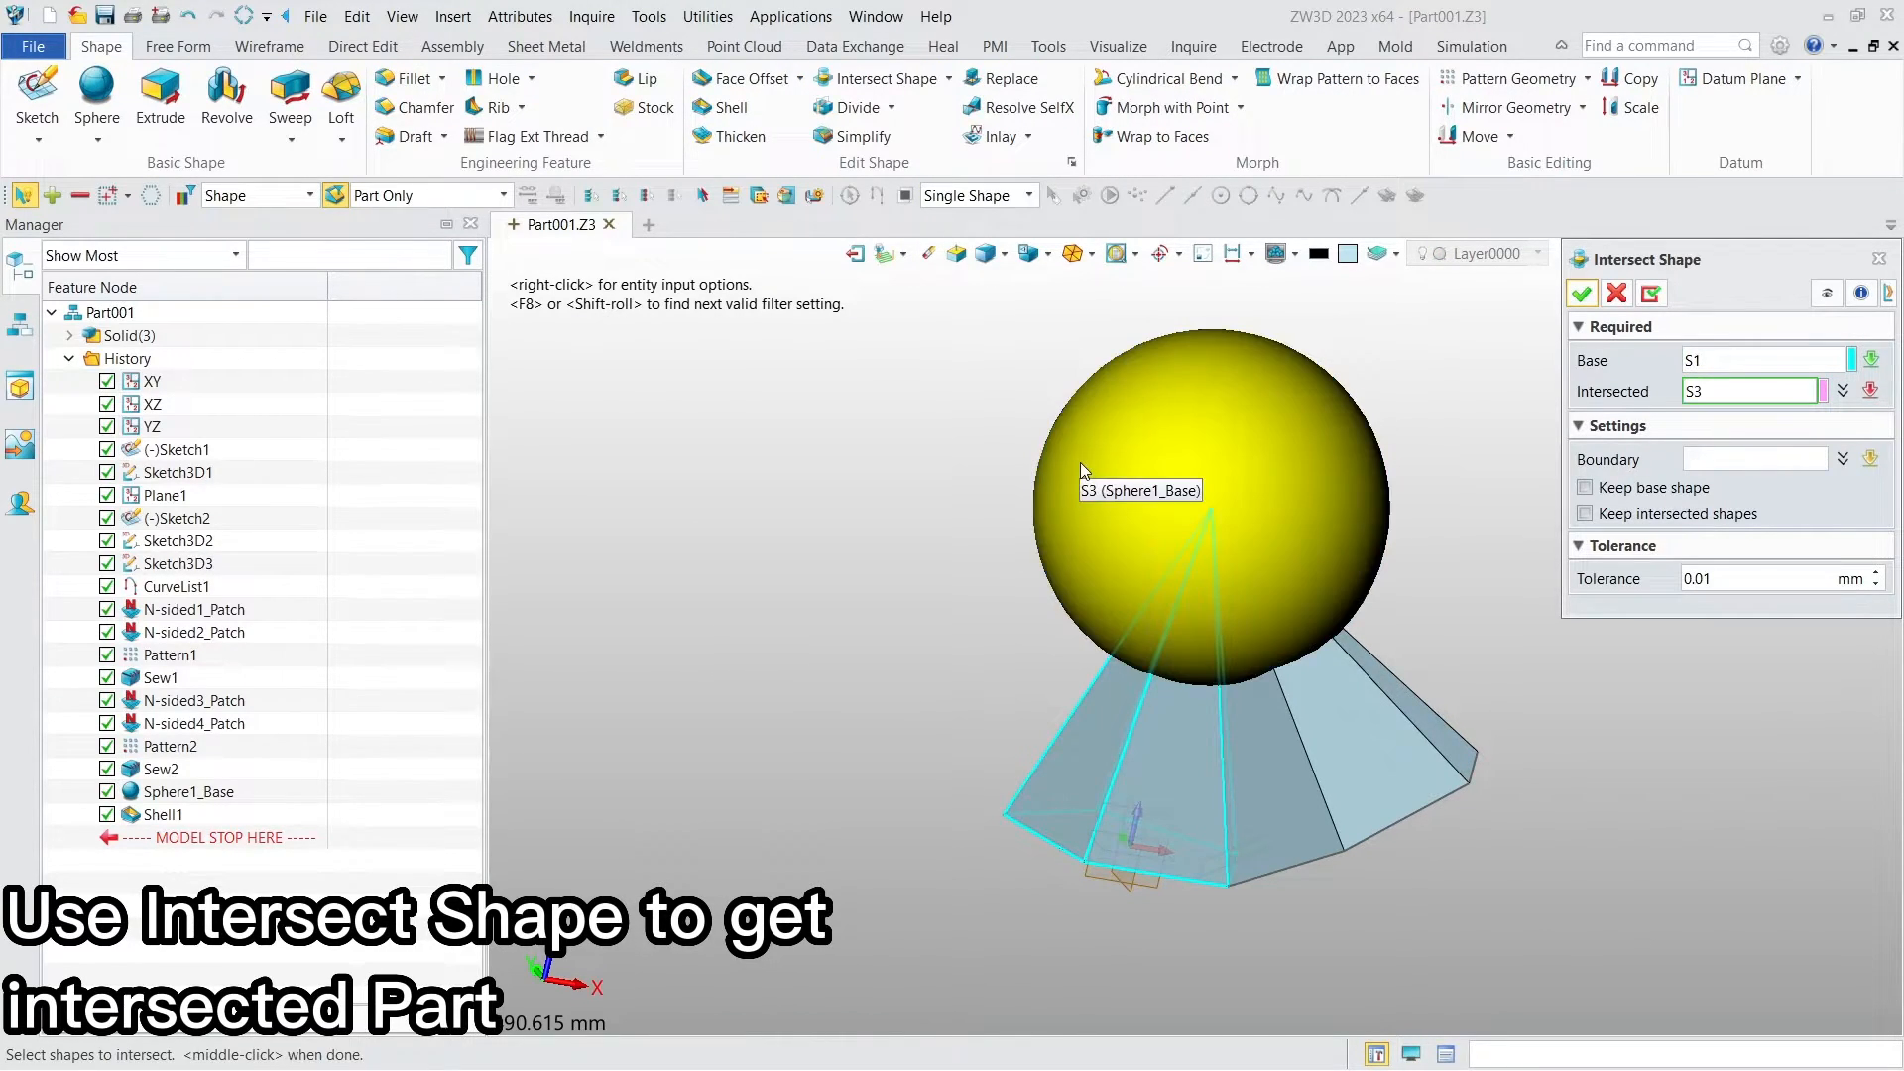
left_click(1585, 514)
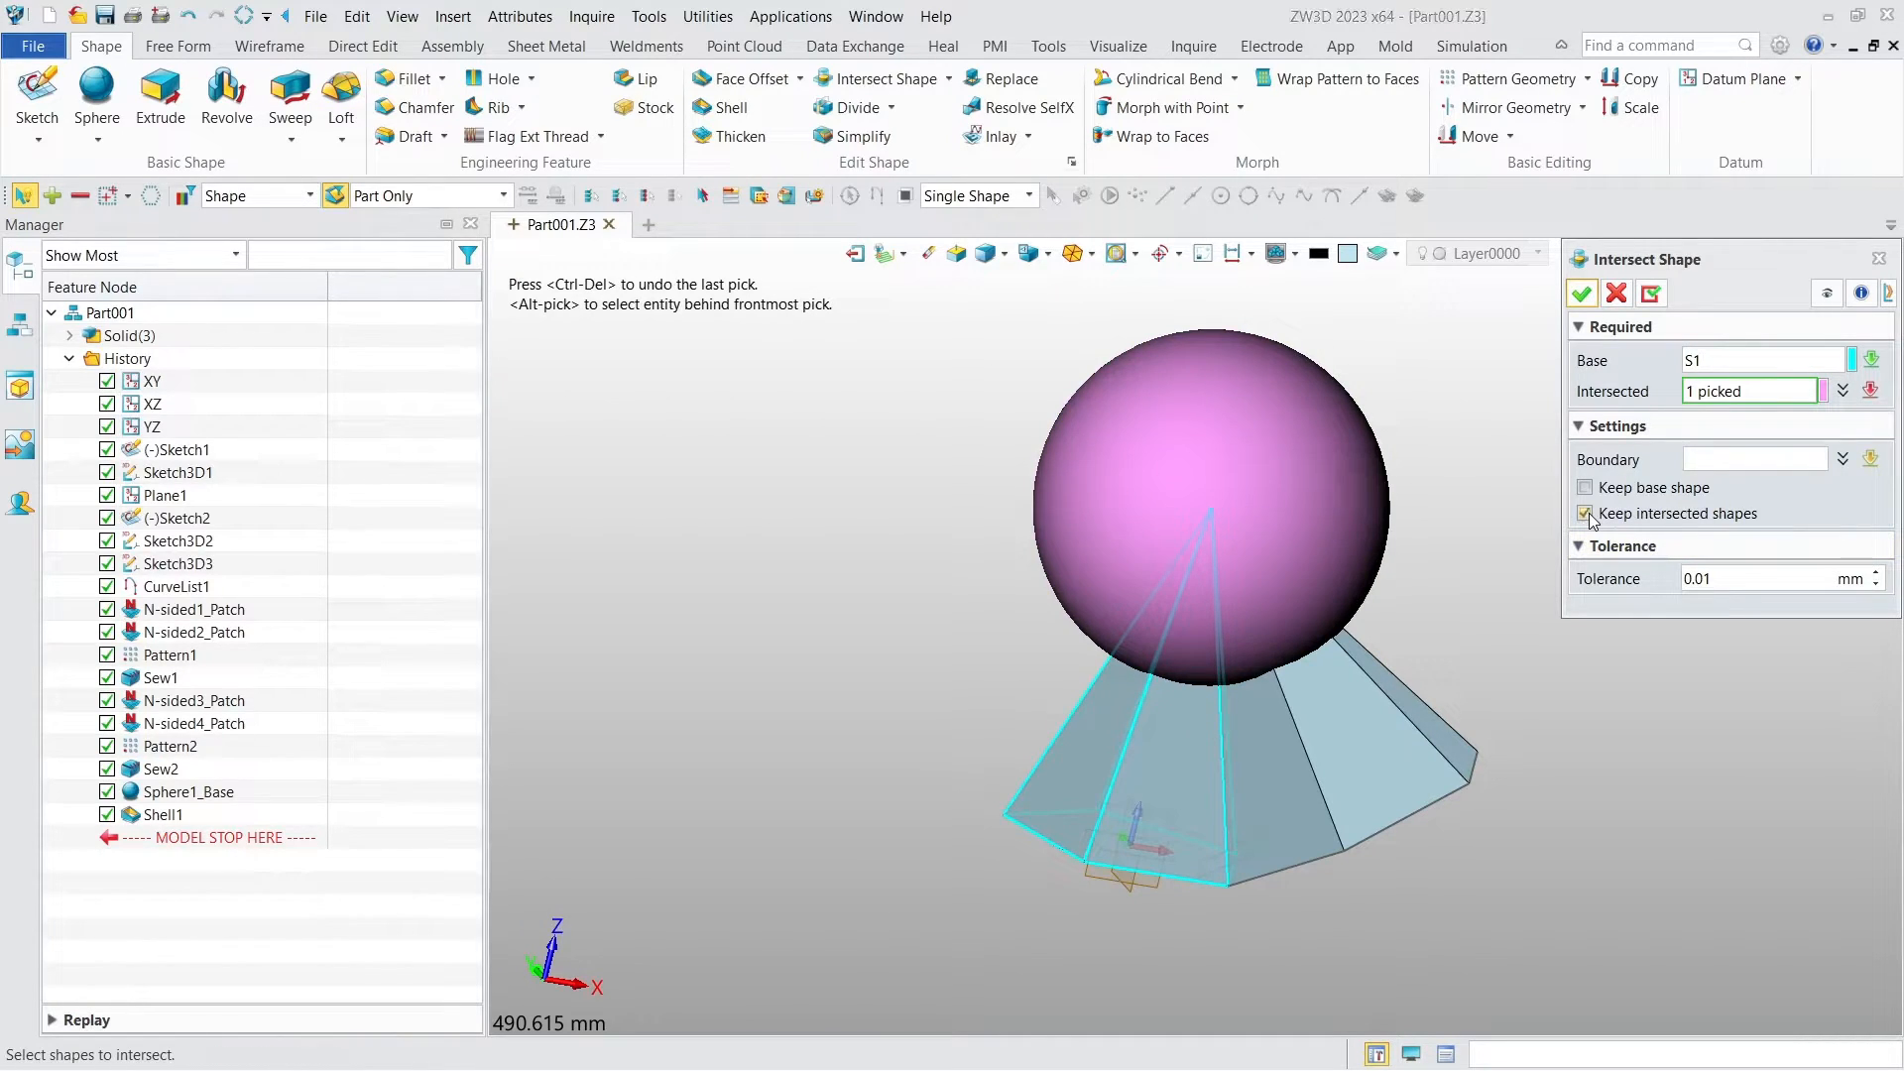
left_click(1583, 295)
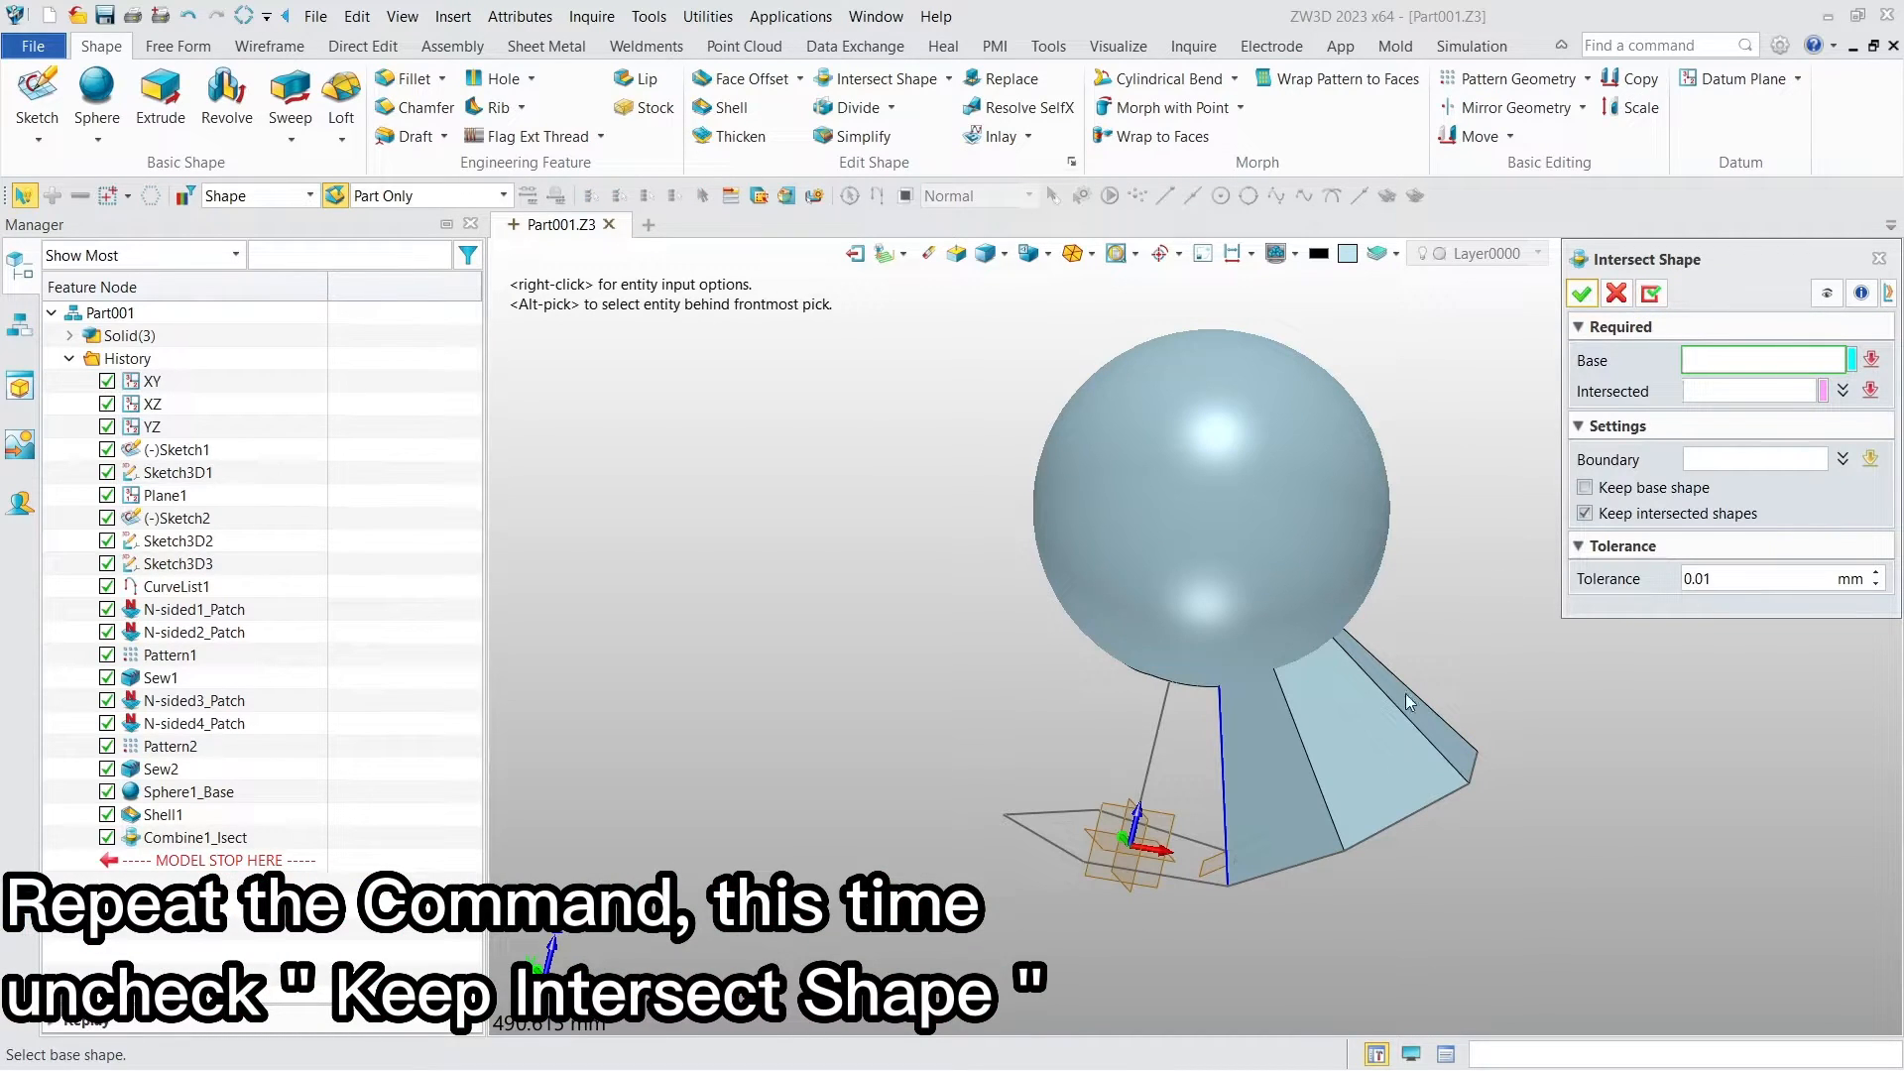
Step: Intersect the hexagonal pyramid as base with the shelled sphere, without keeping the intersected shape
left_click(1379, 713)
left_click(1347, 558)
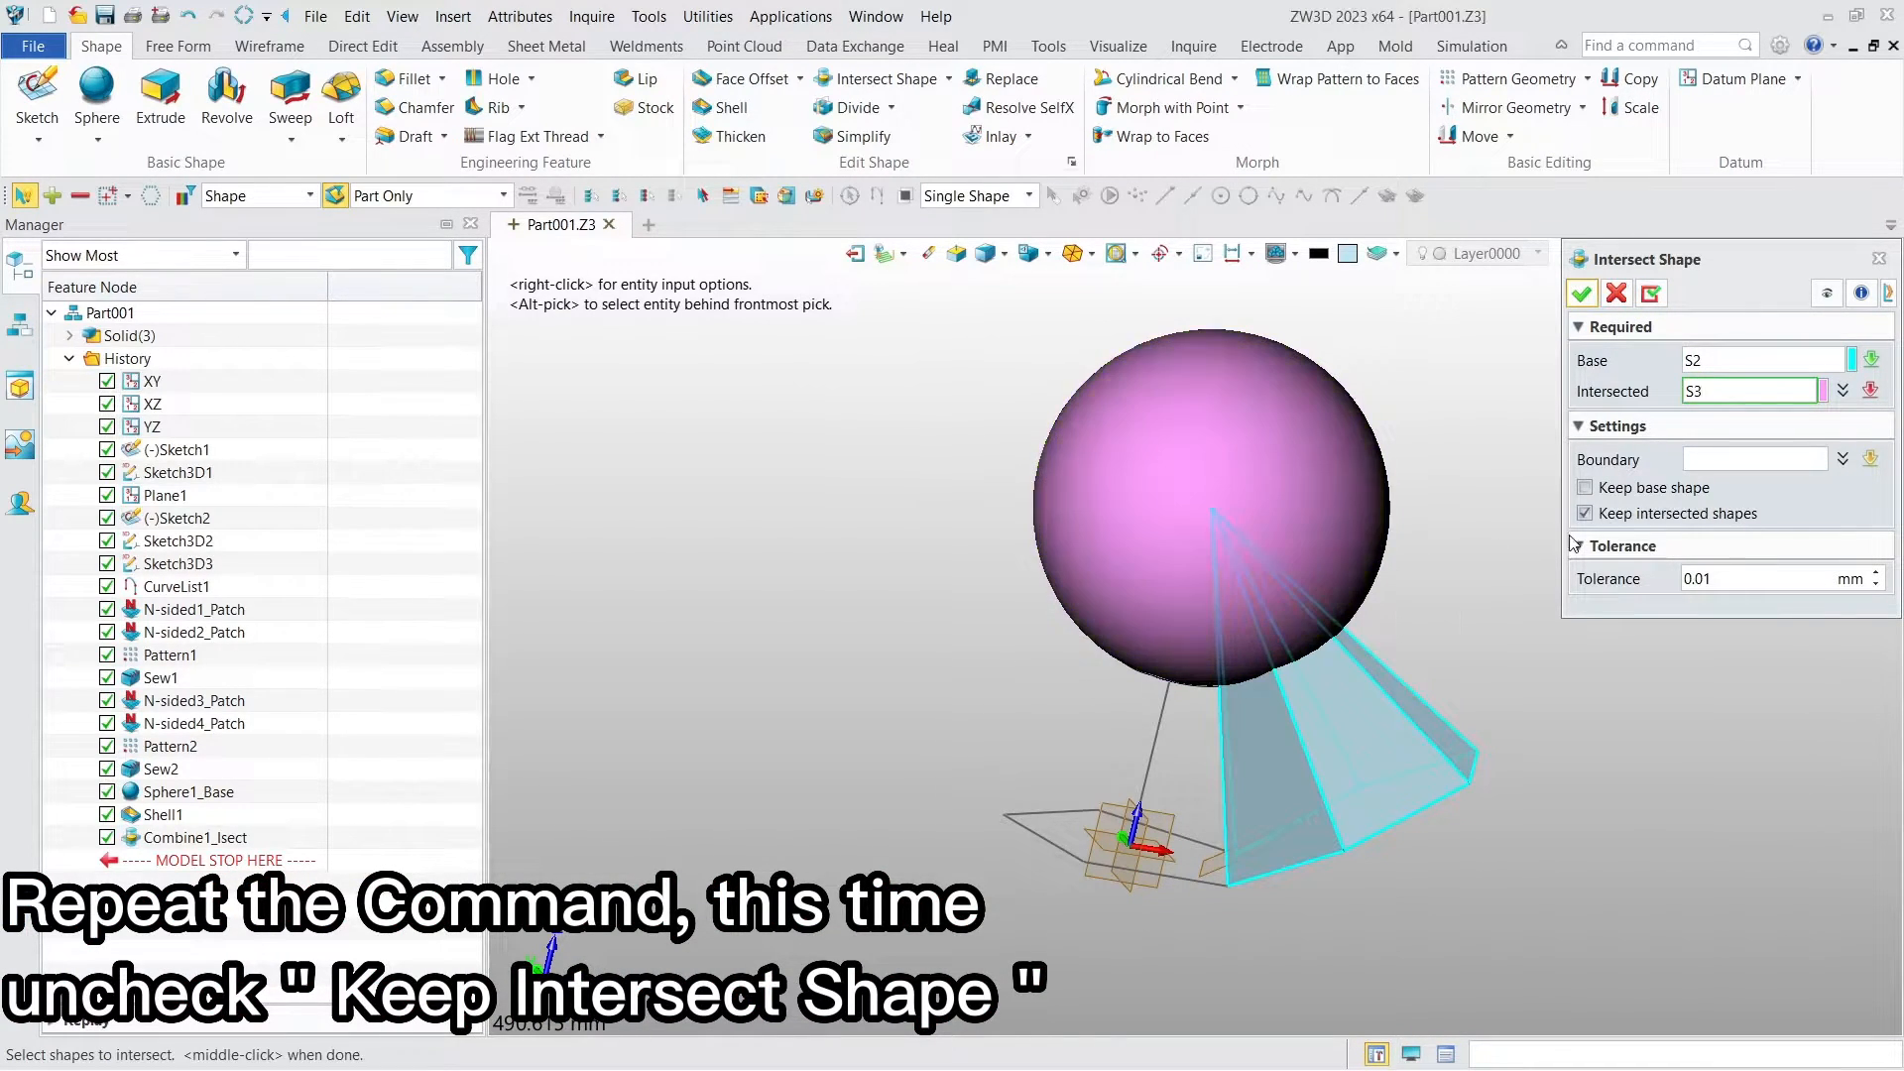
left_click(1585, 513)
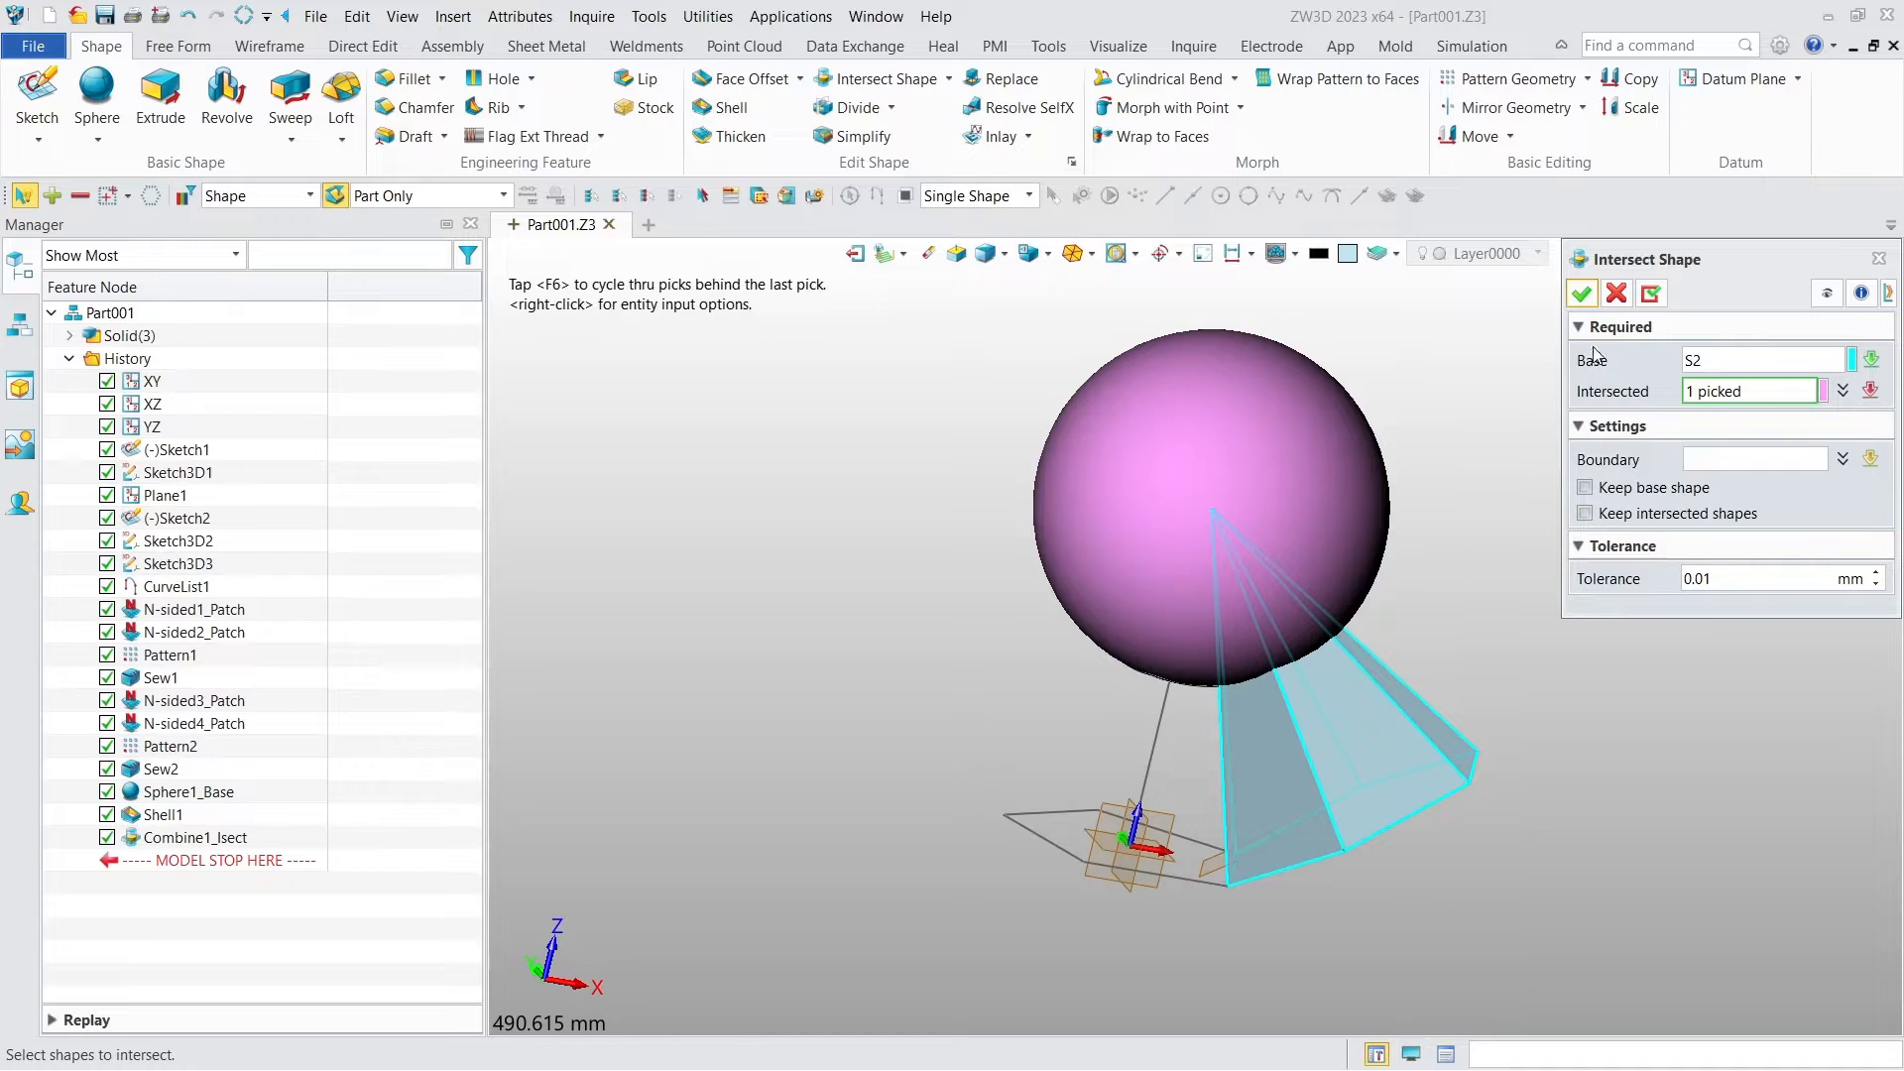
left_click(1583, 294)
Step: Colour the curved pentagonal panel solid black
right_click_drag(1499, 483, 1441, 607)
scroll(1302, 676, "up", 5)
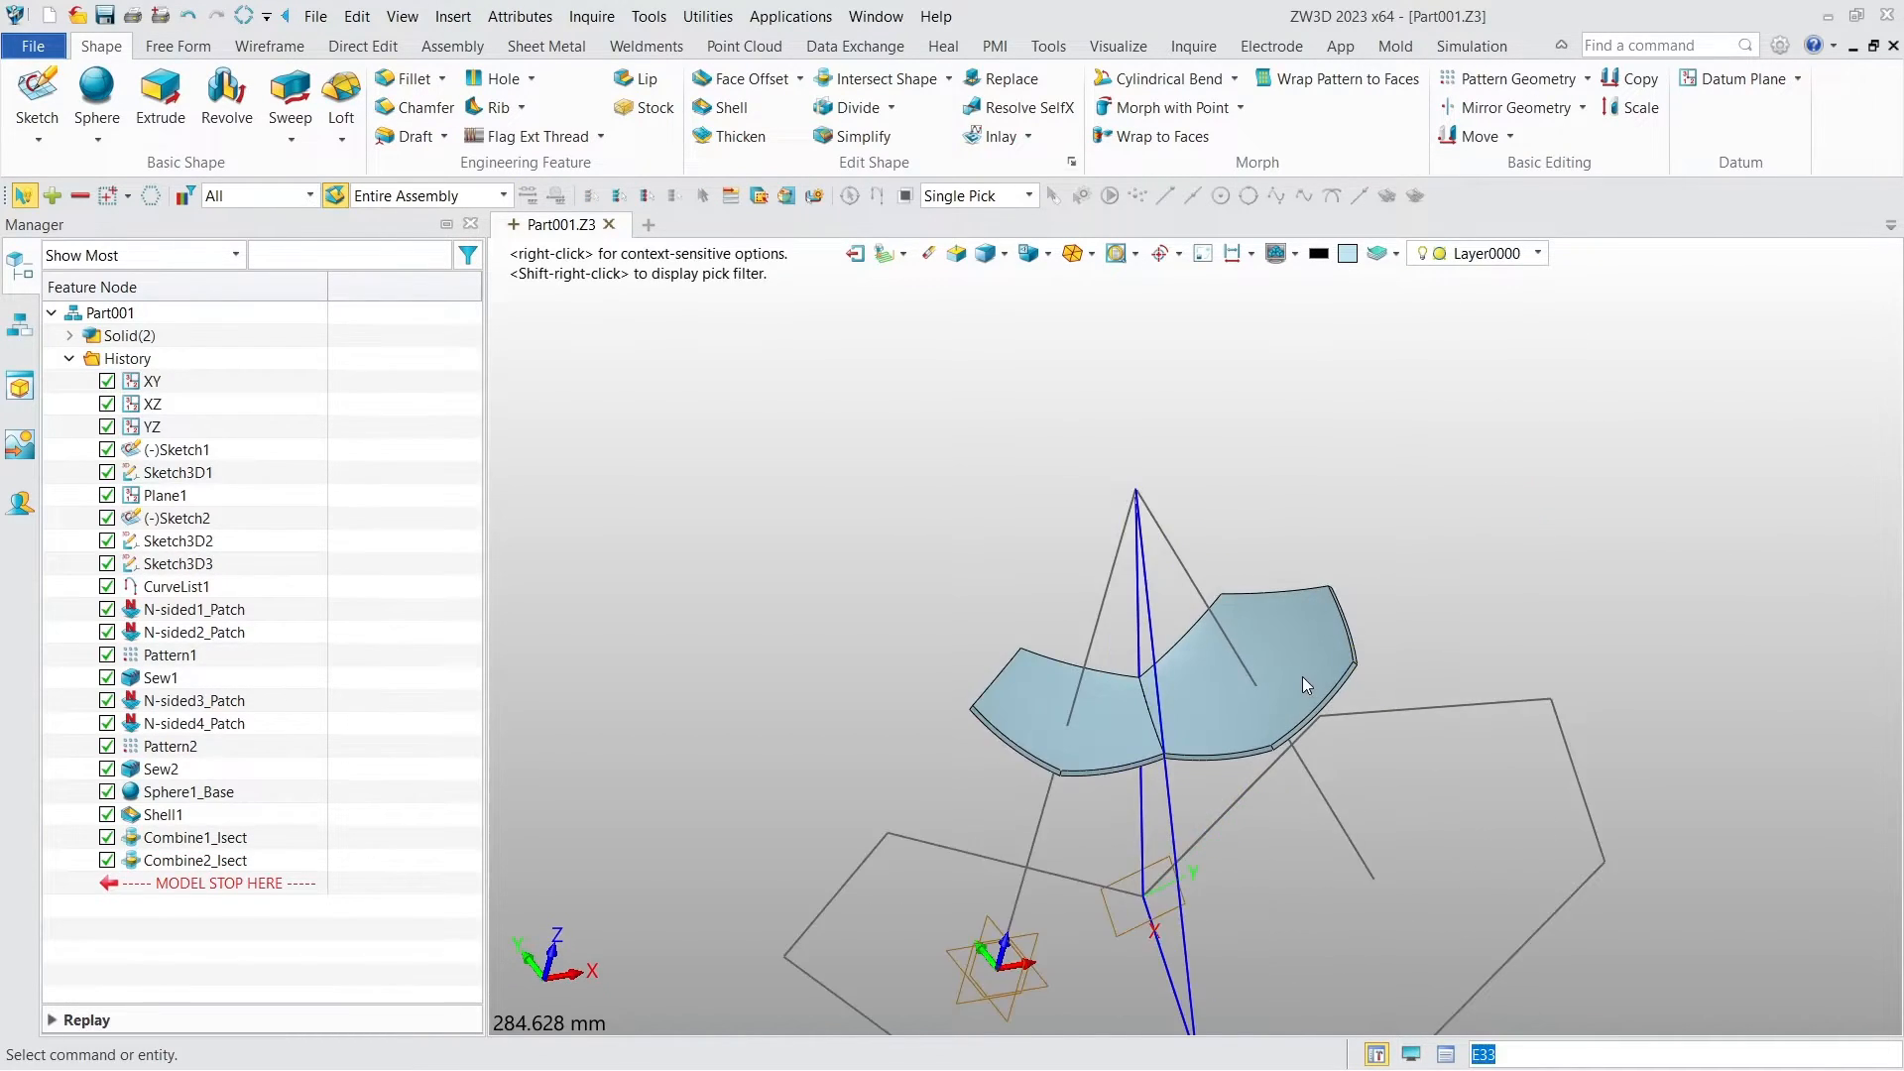
left_click(70, 337)
left_click(179, 359)
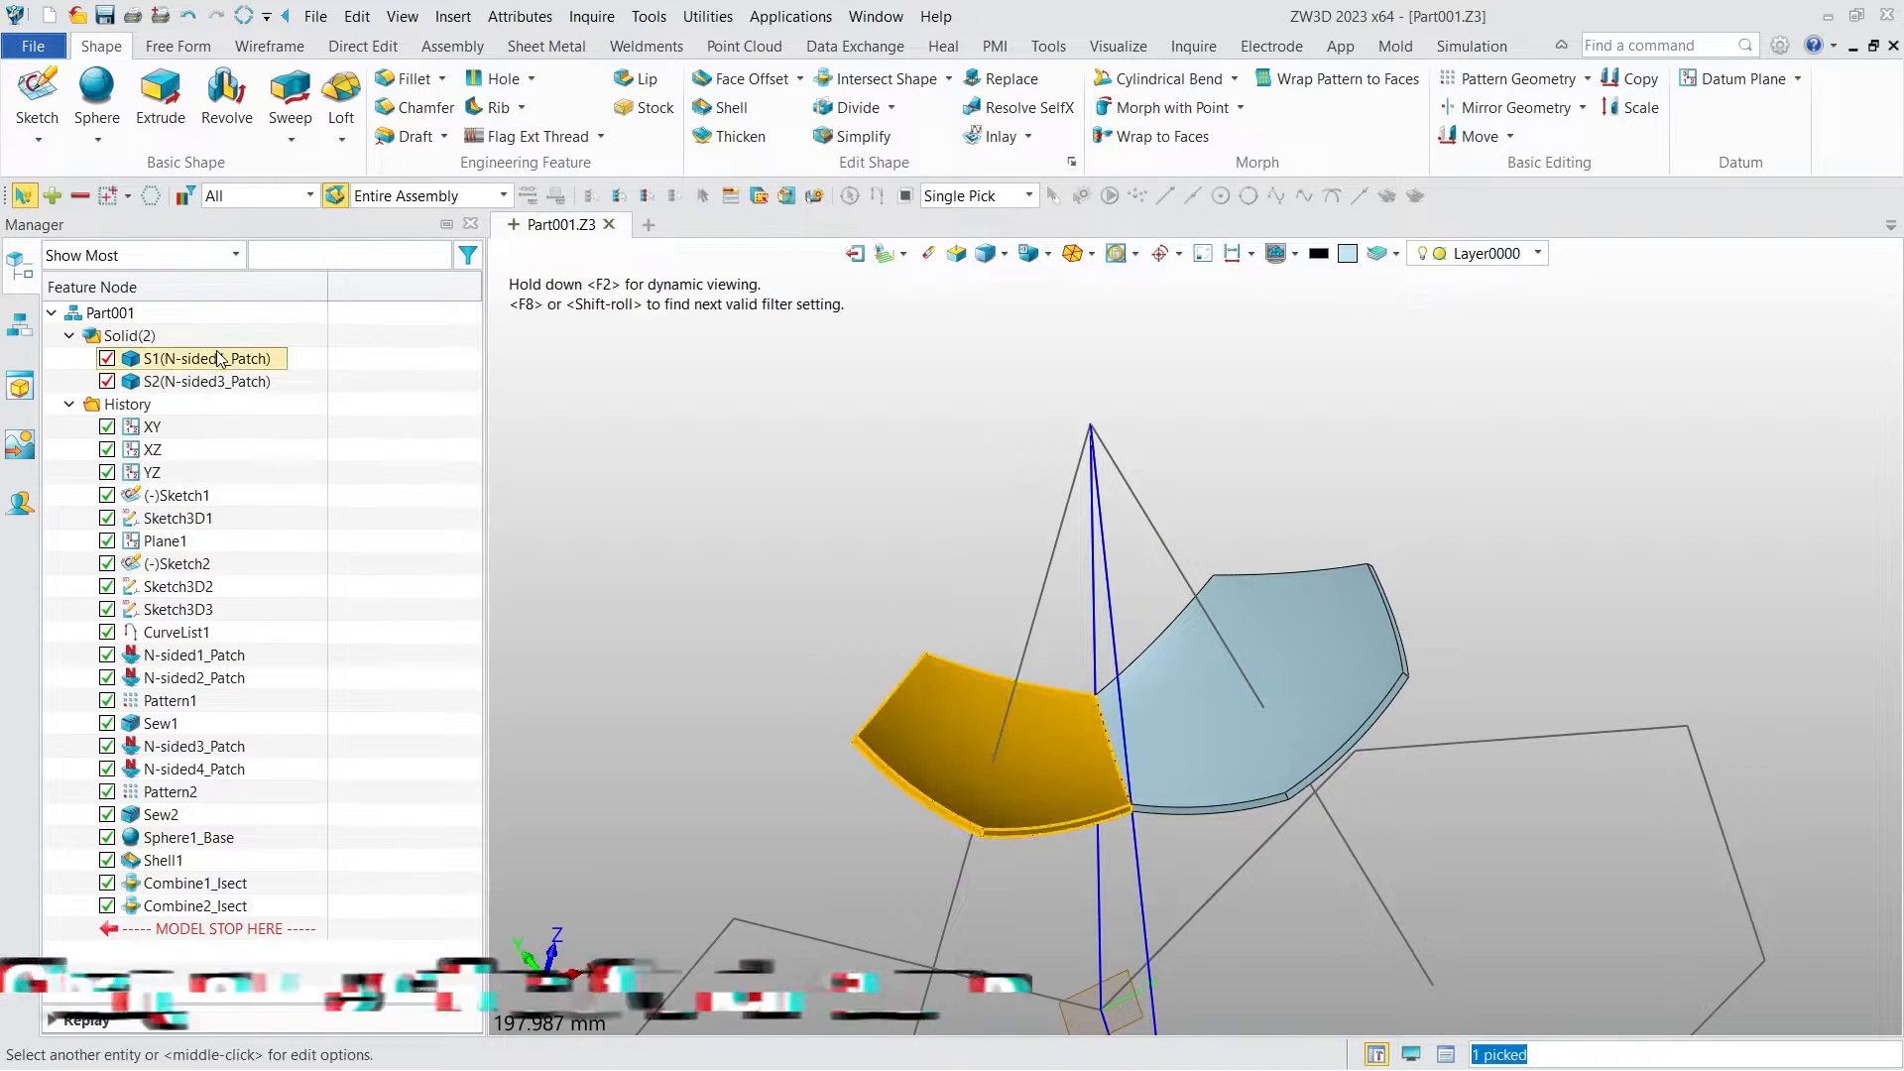
left_click(1347, 253)
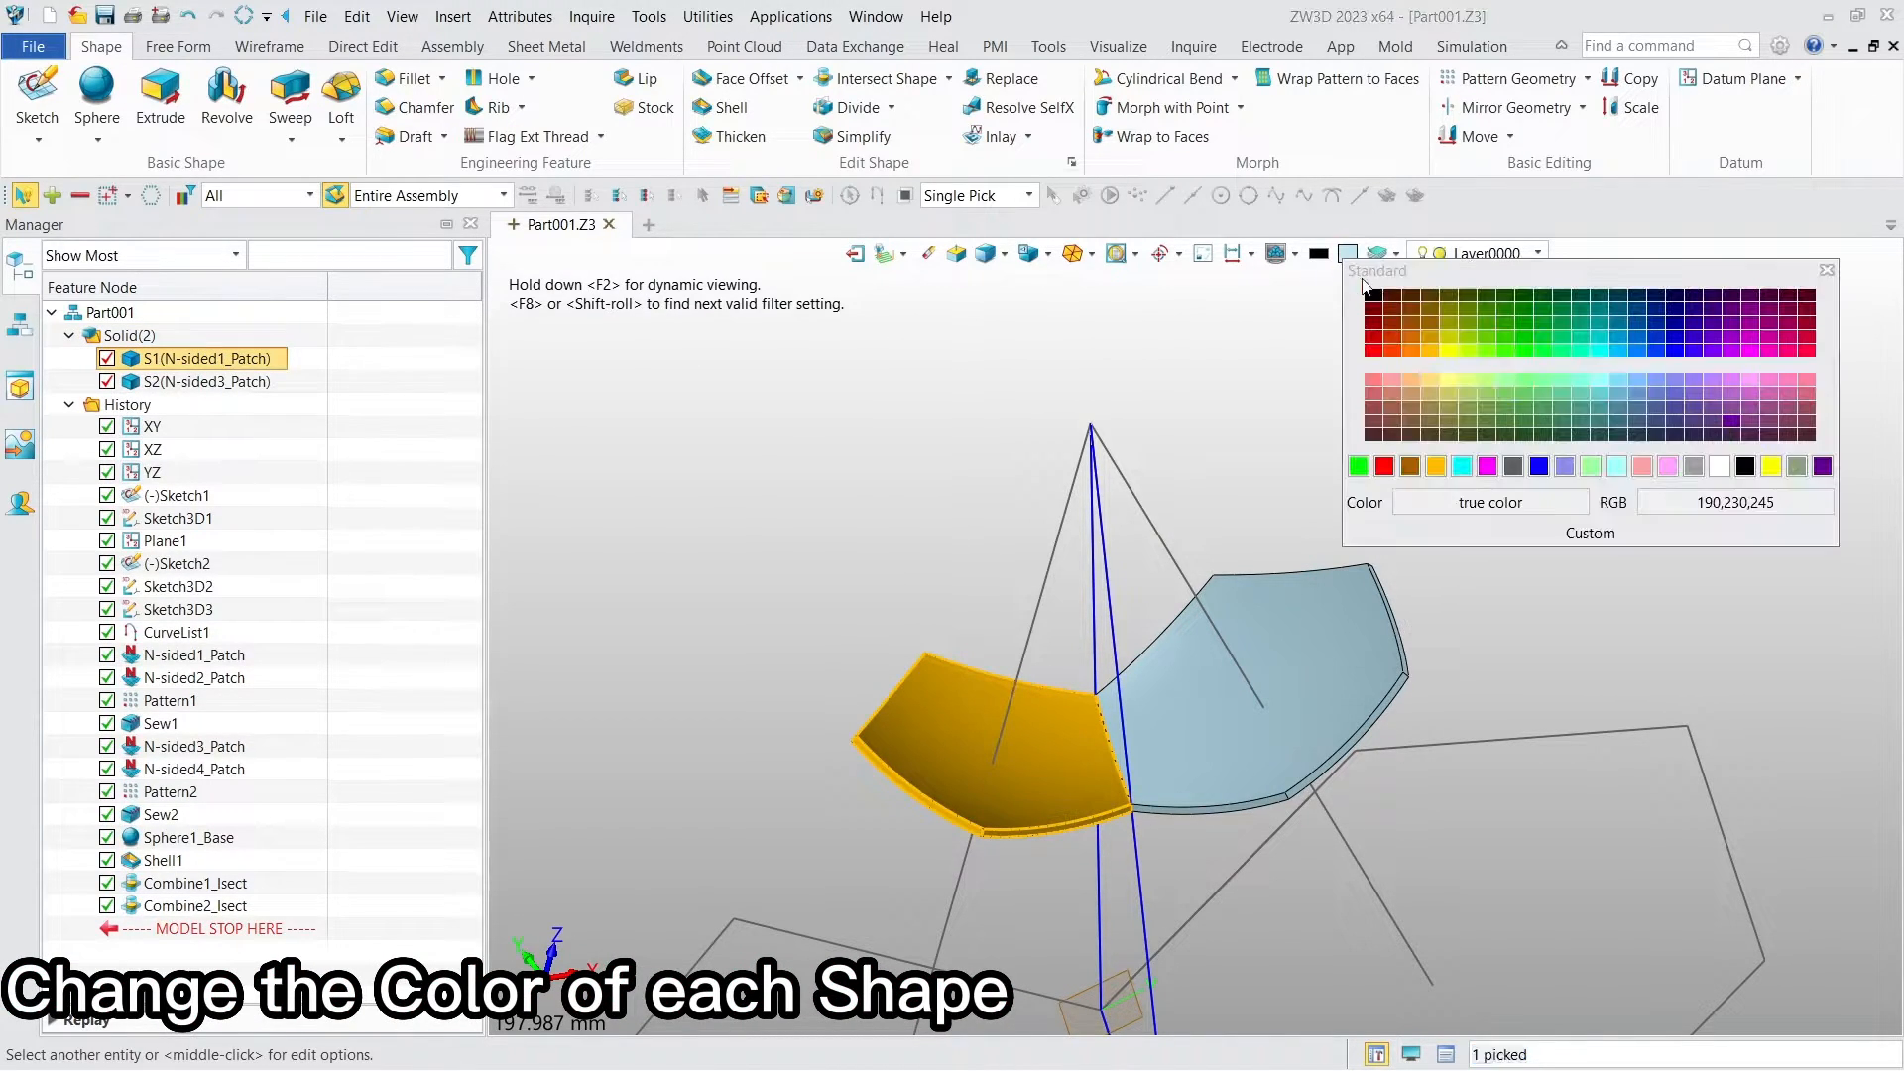
left_click(1744, 467)
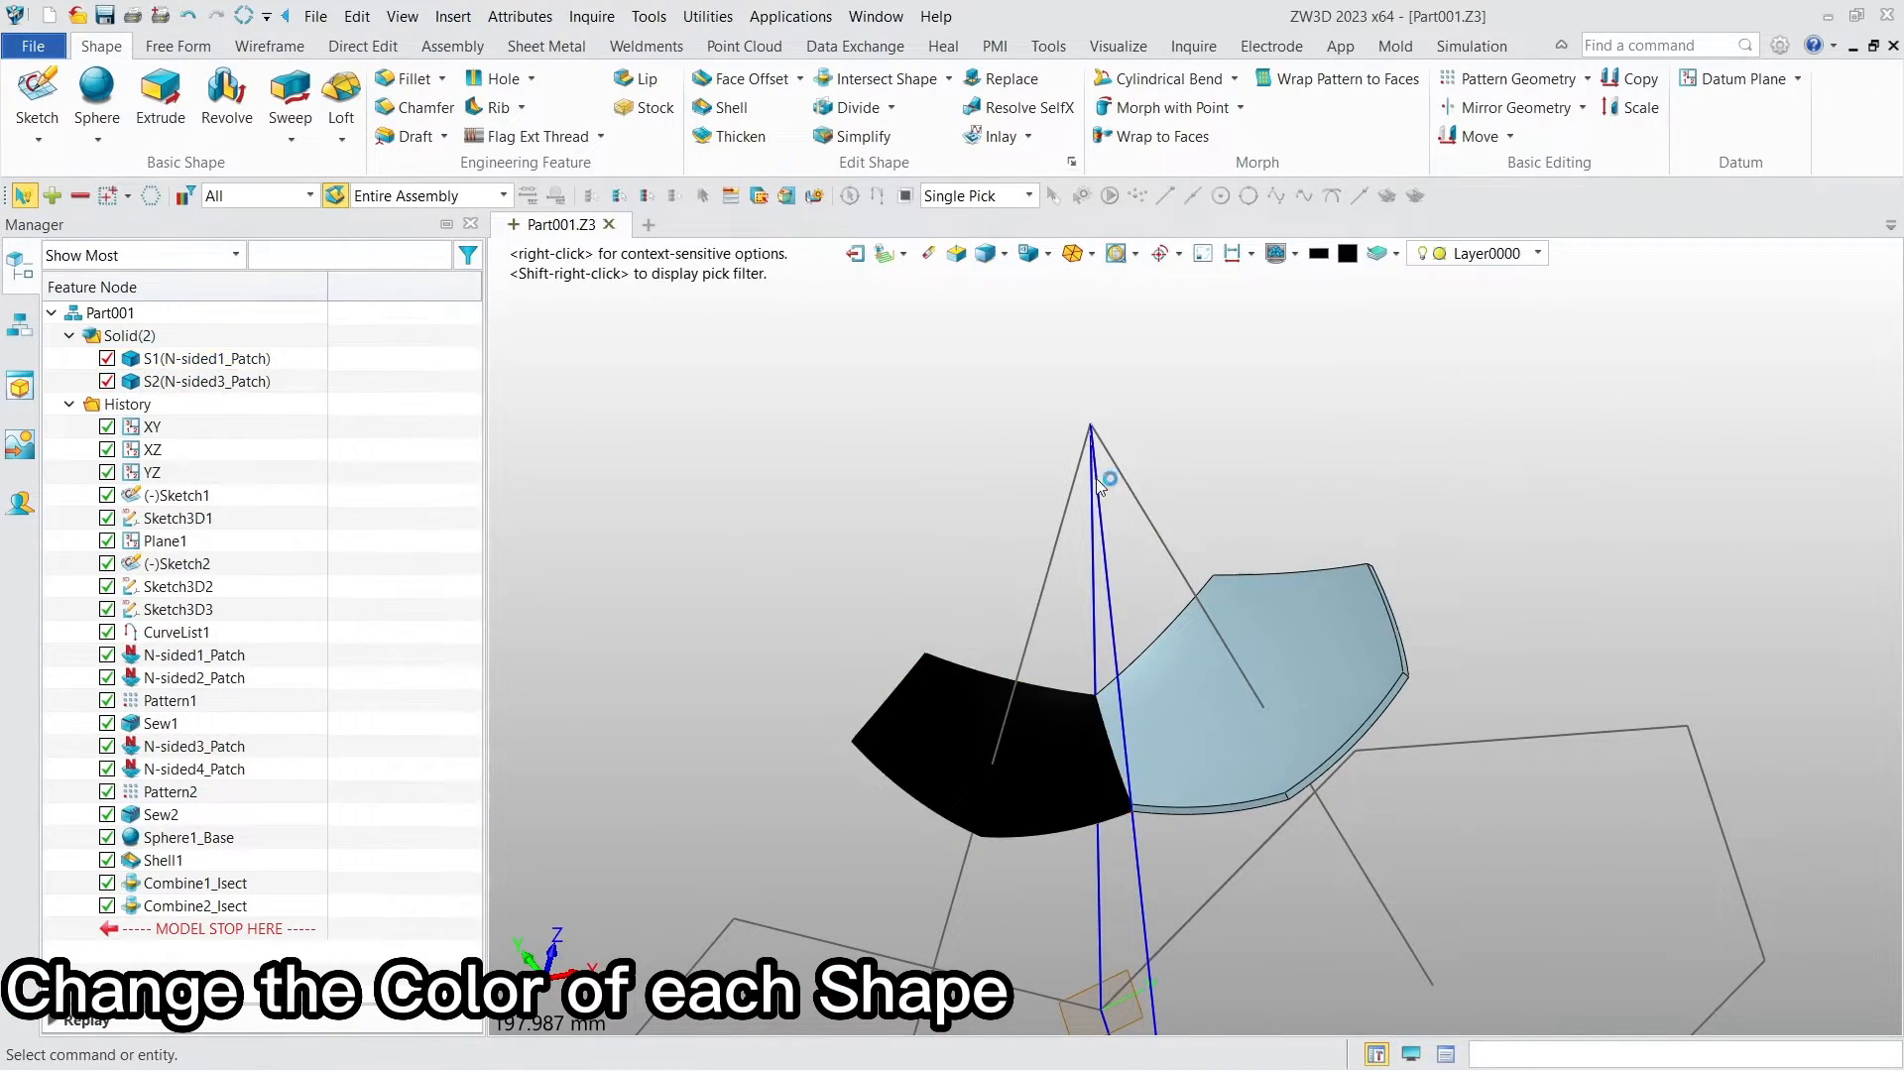
Step: Colour the curved hexagonal panel solid white
left_click(259, 382)
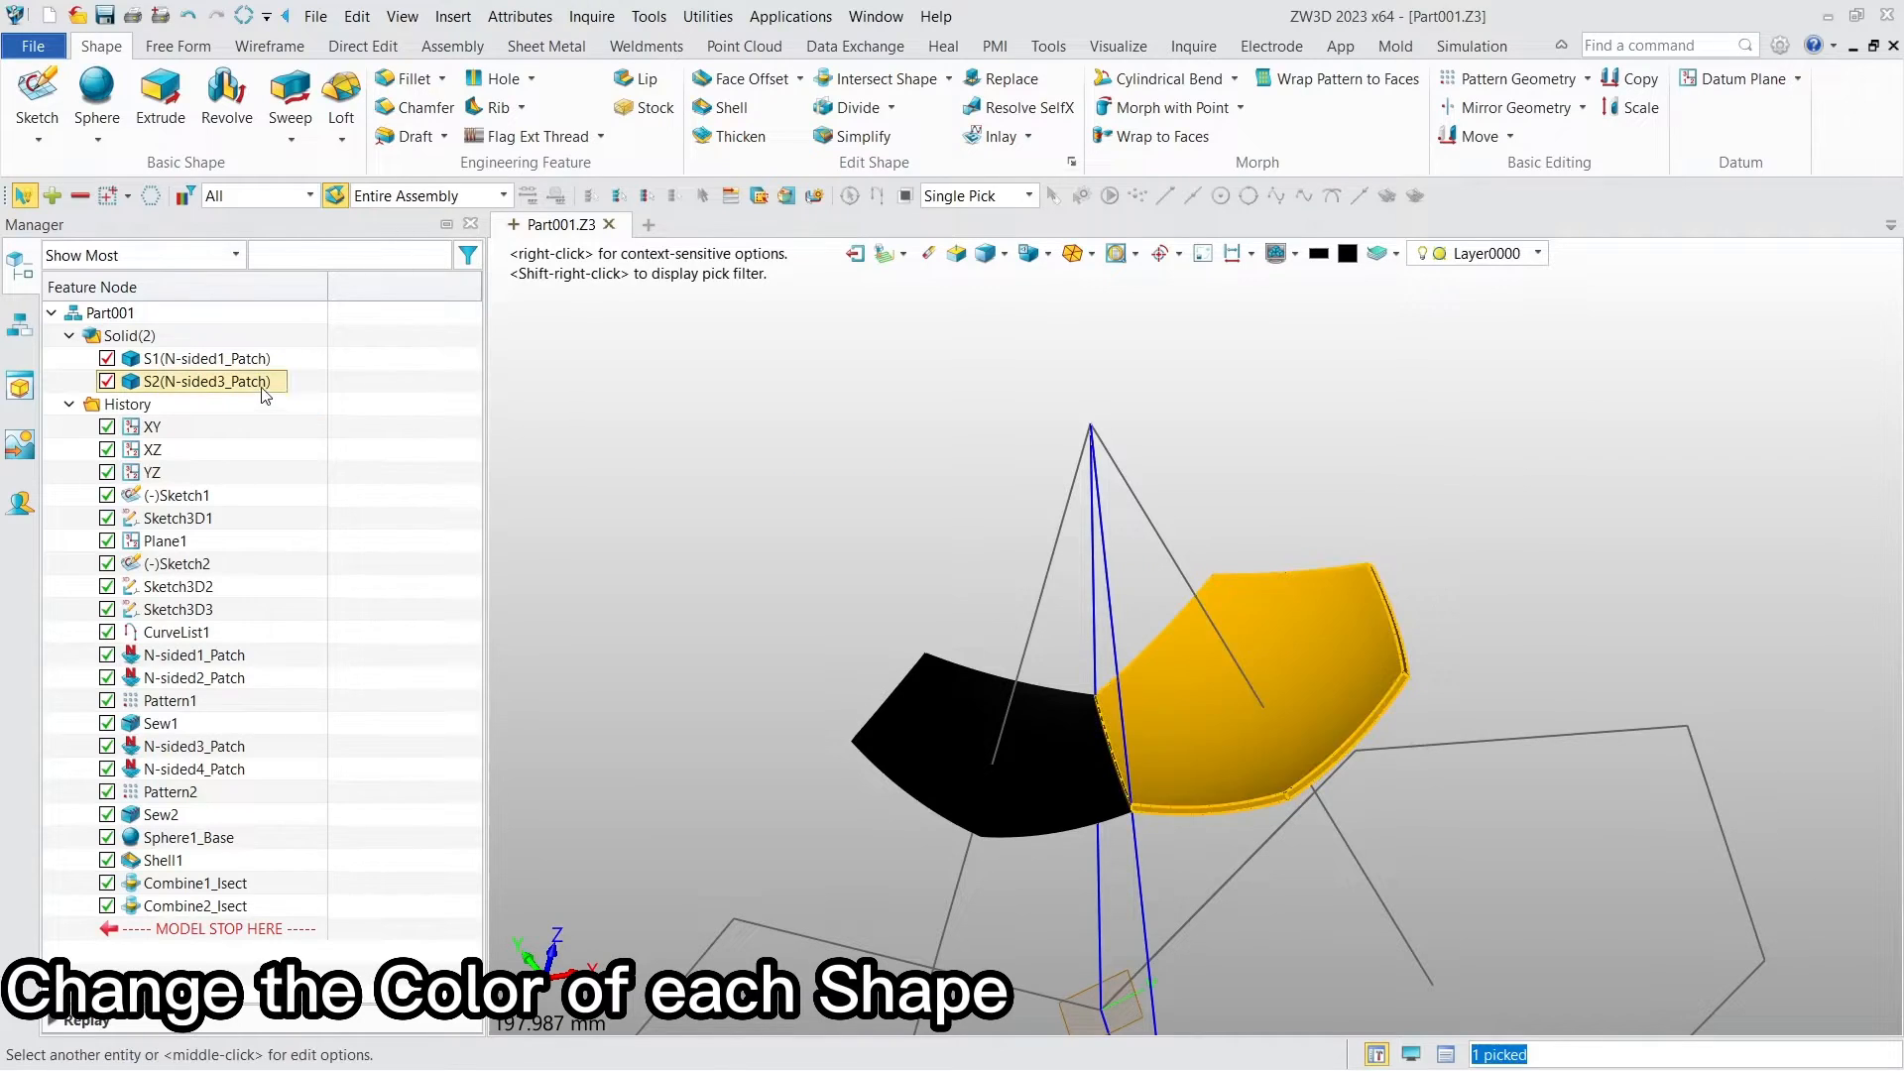
left_click(1347, 254)
left_click(1724, 460)
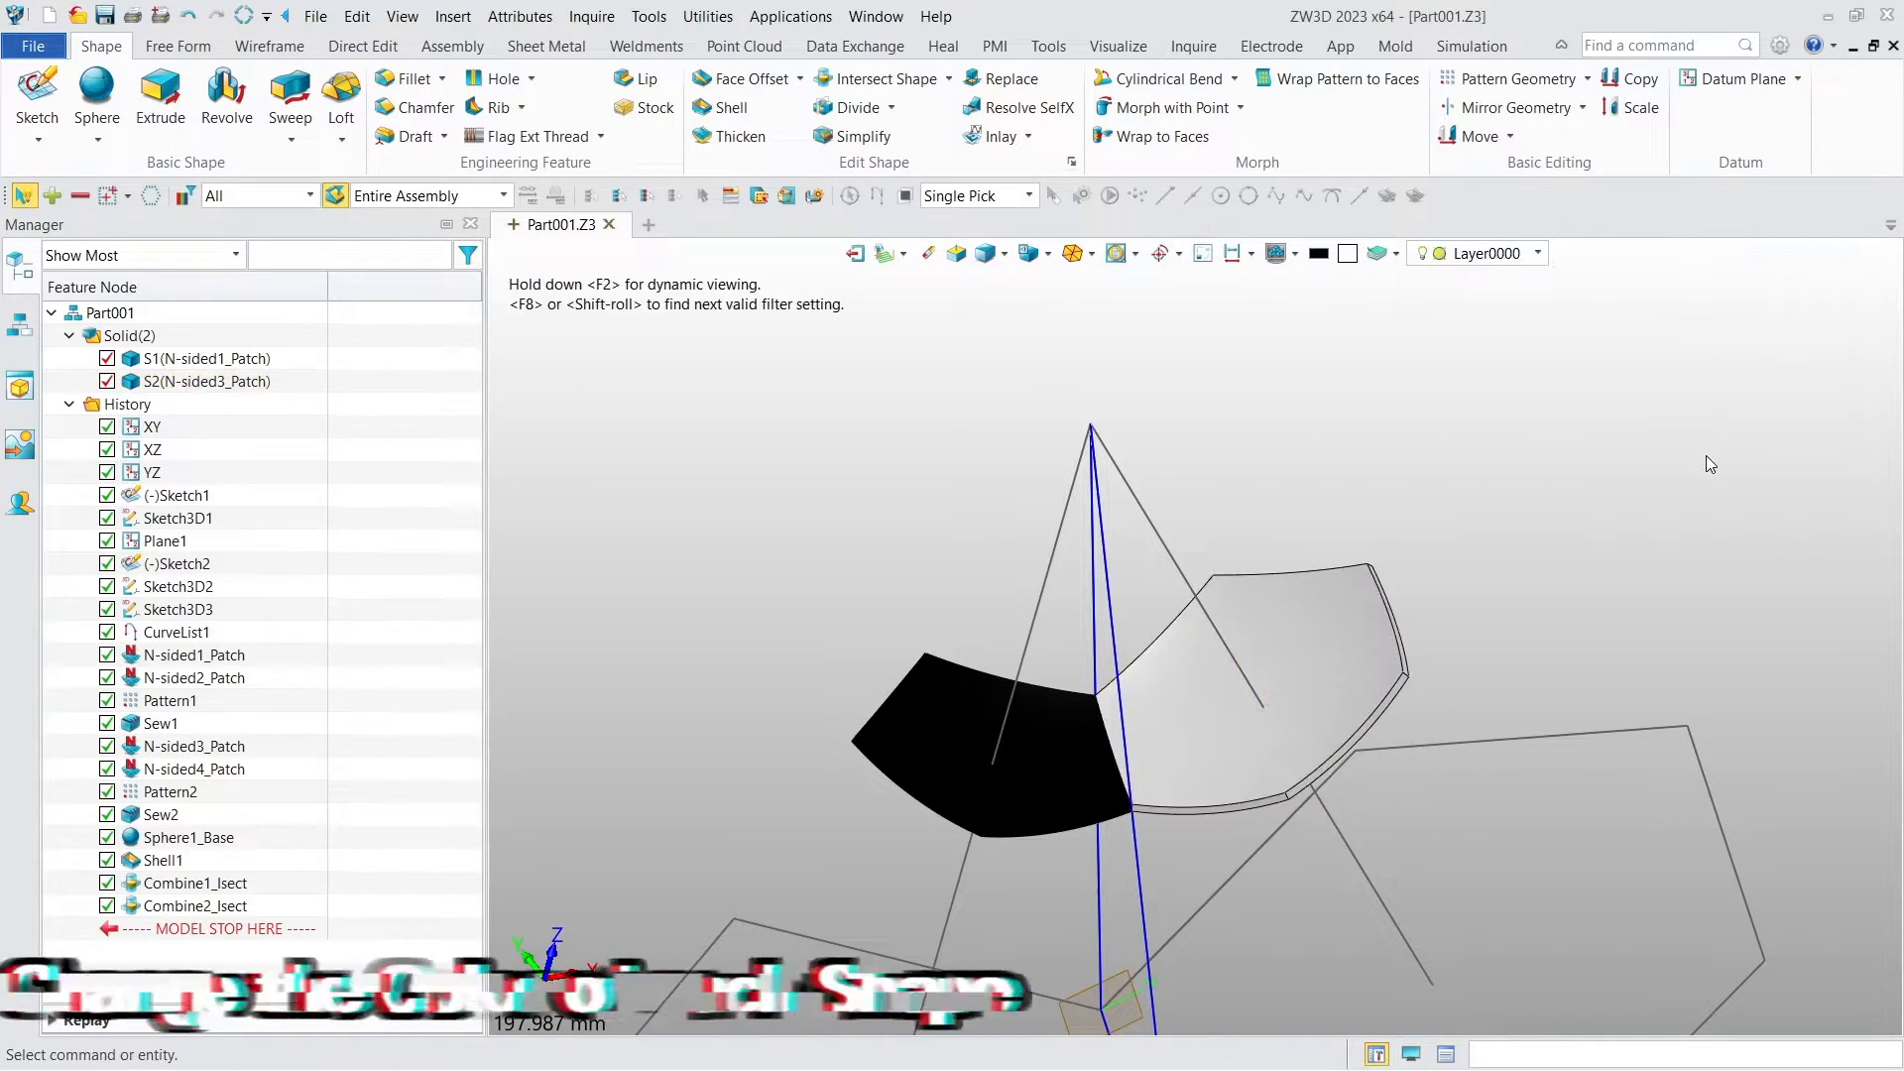
Step: Pattern the white hexagonal panel around the black one with a polygon pattern along direction 0,0,1, using 5 sides and 1 per side
scroll(1399, 510, "down", 3)
scroll(1389, 496, "up", 1)
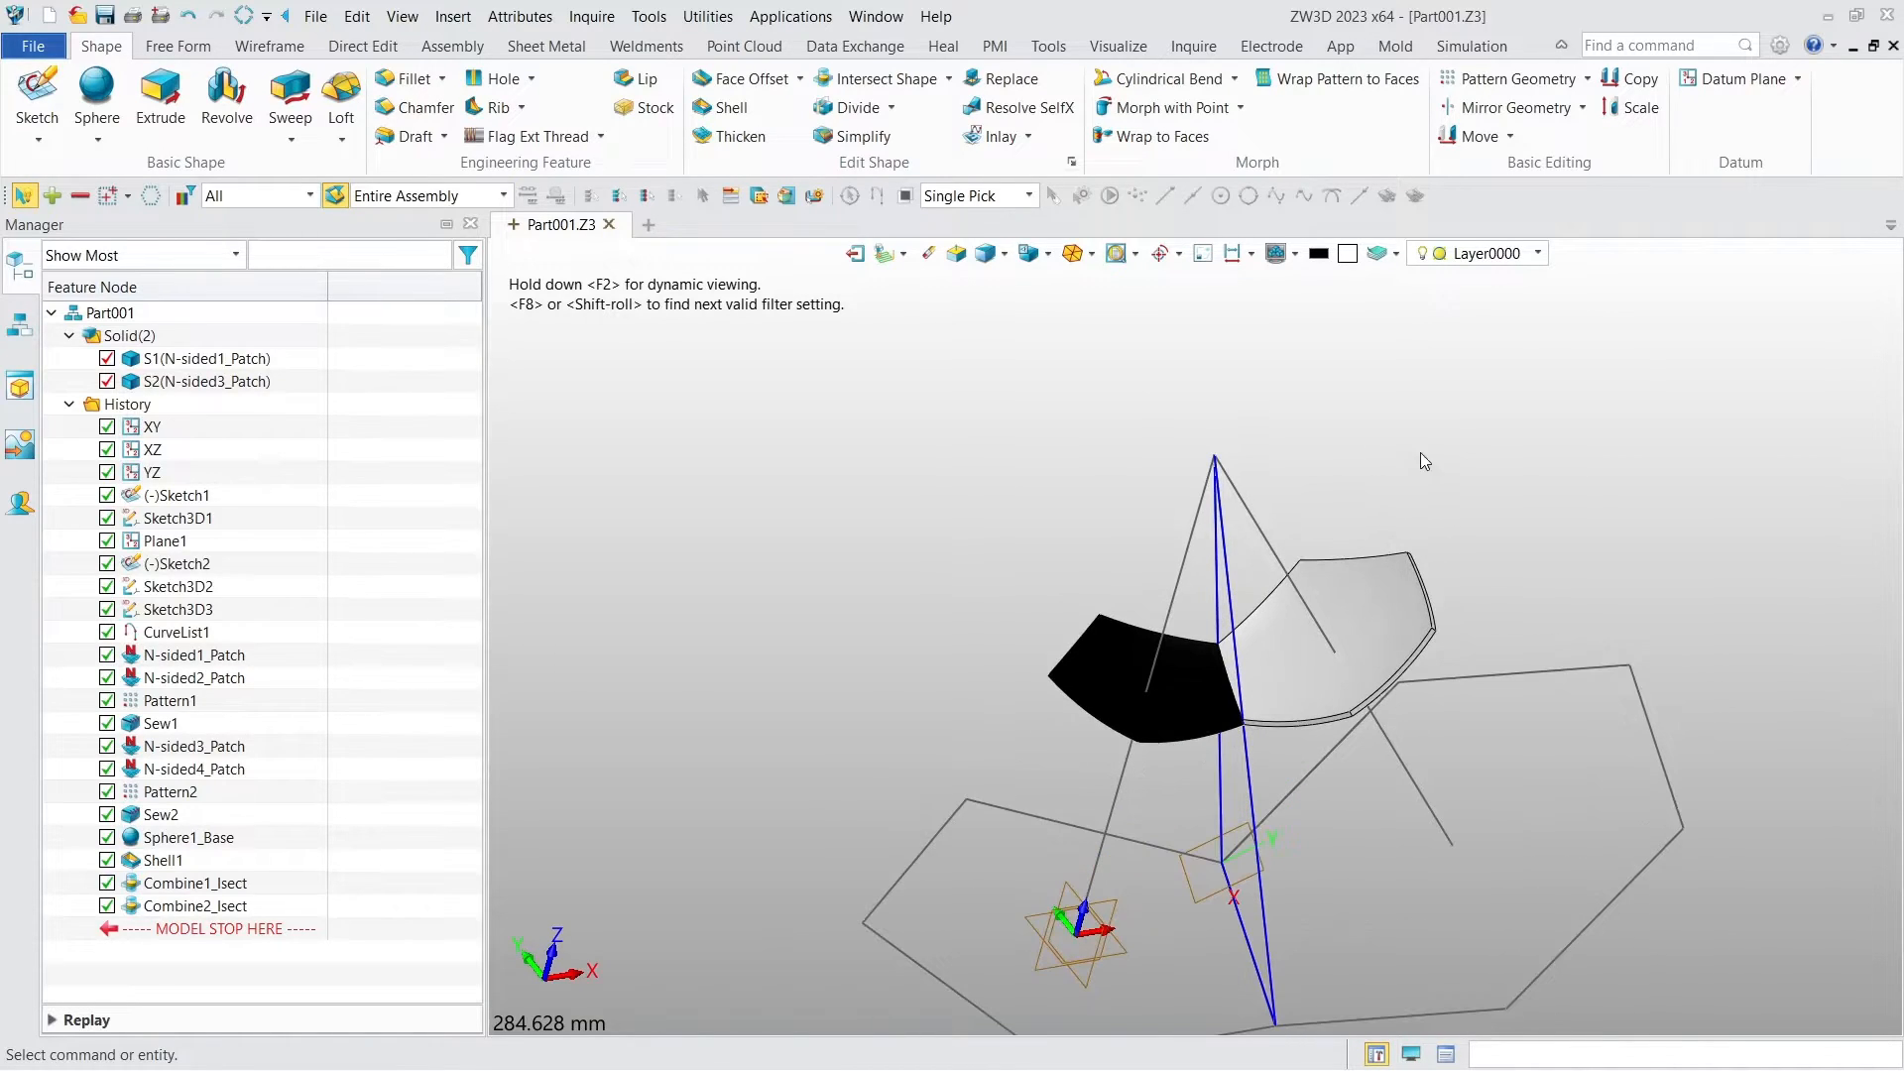
left_click(1502, 89)
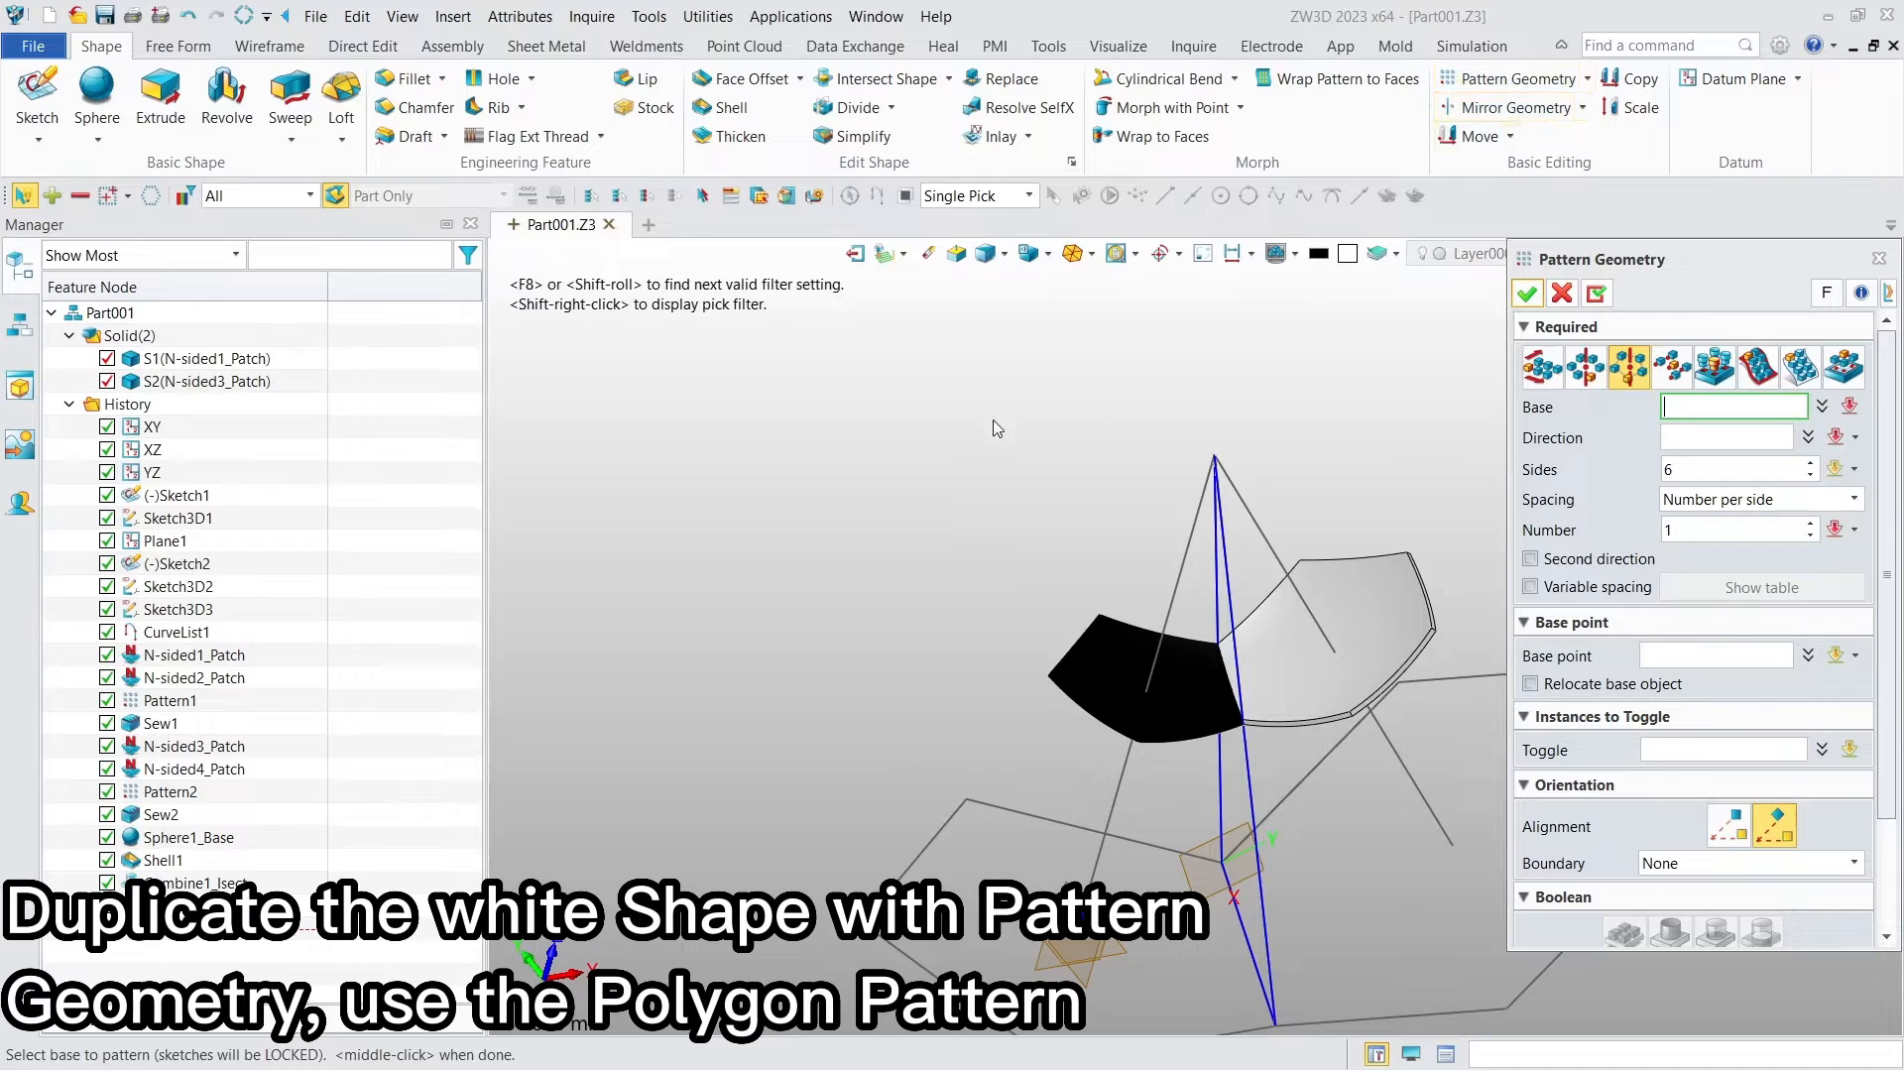
left_click(245, 383)
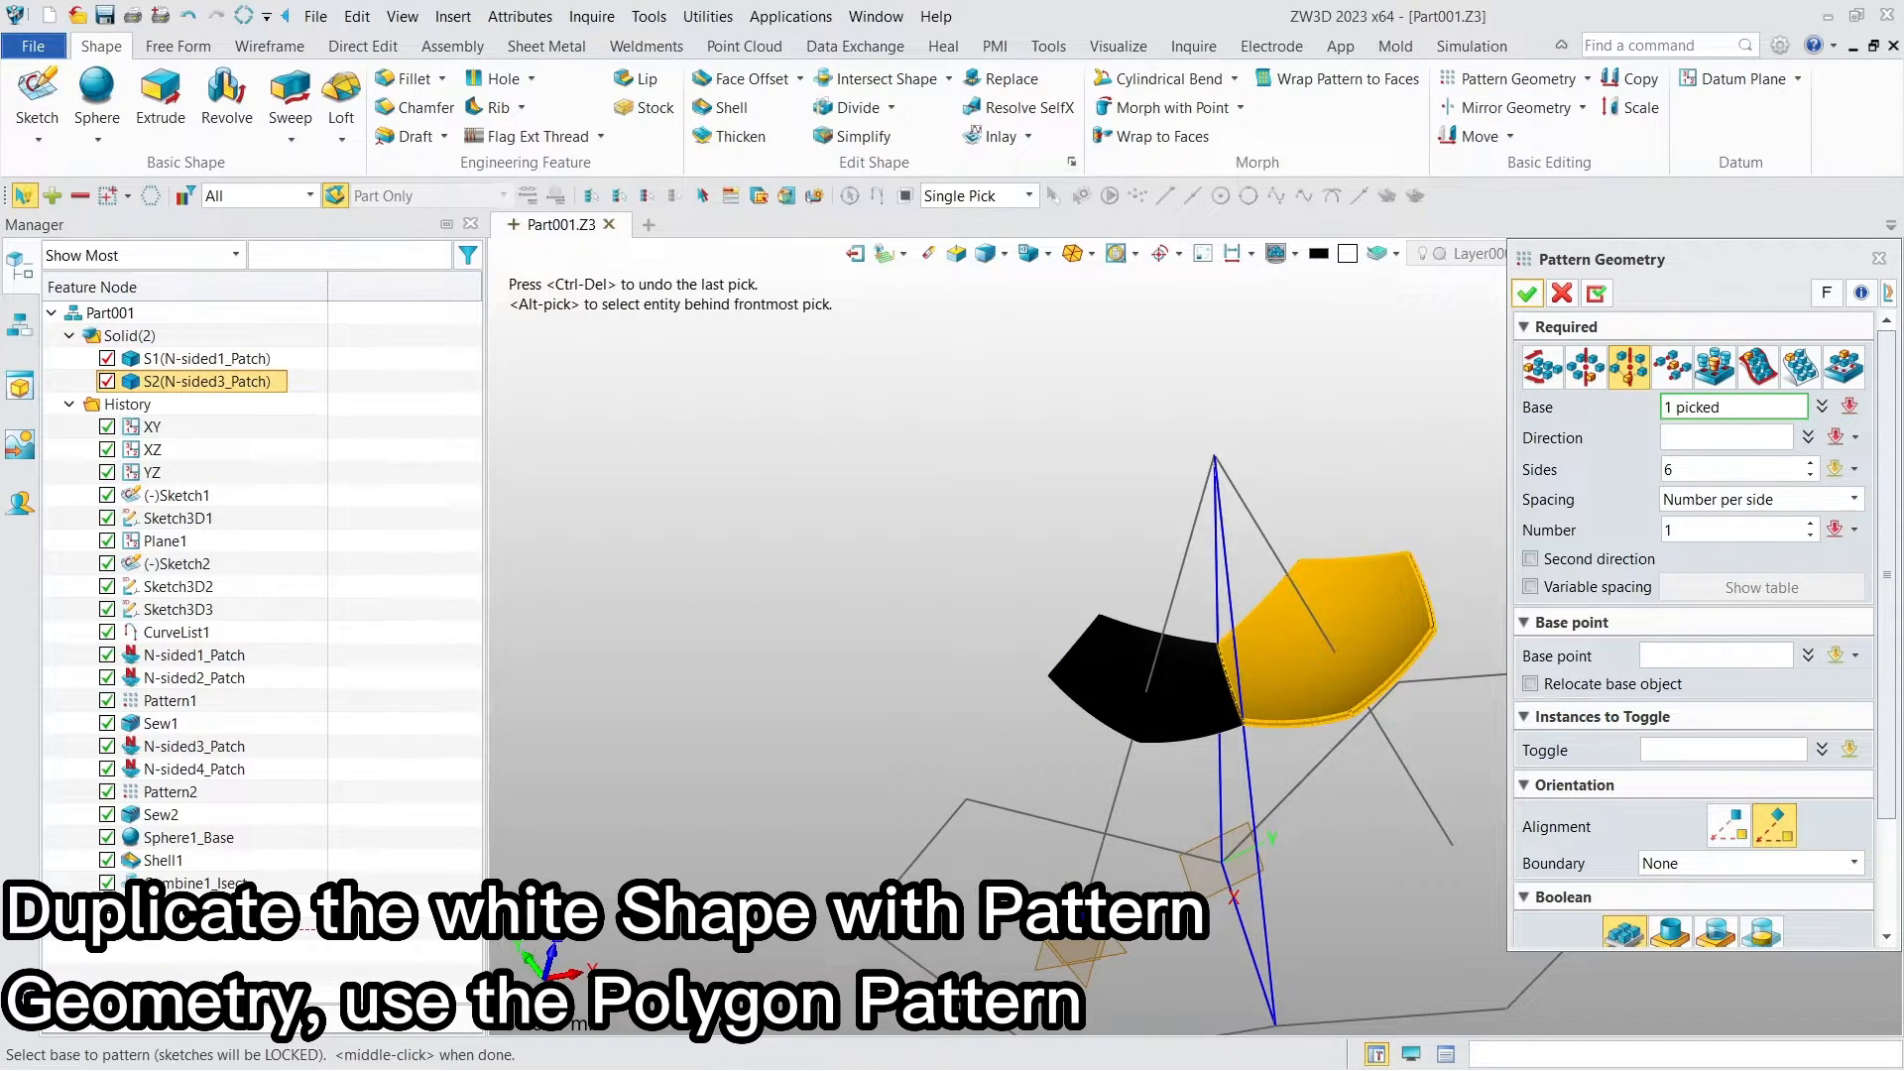
key("Return")
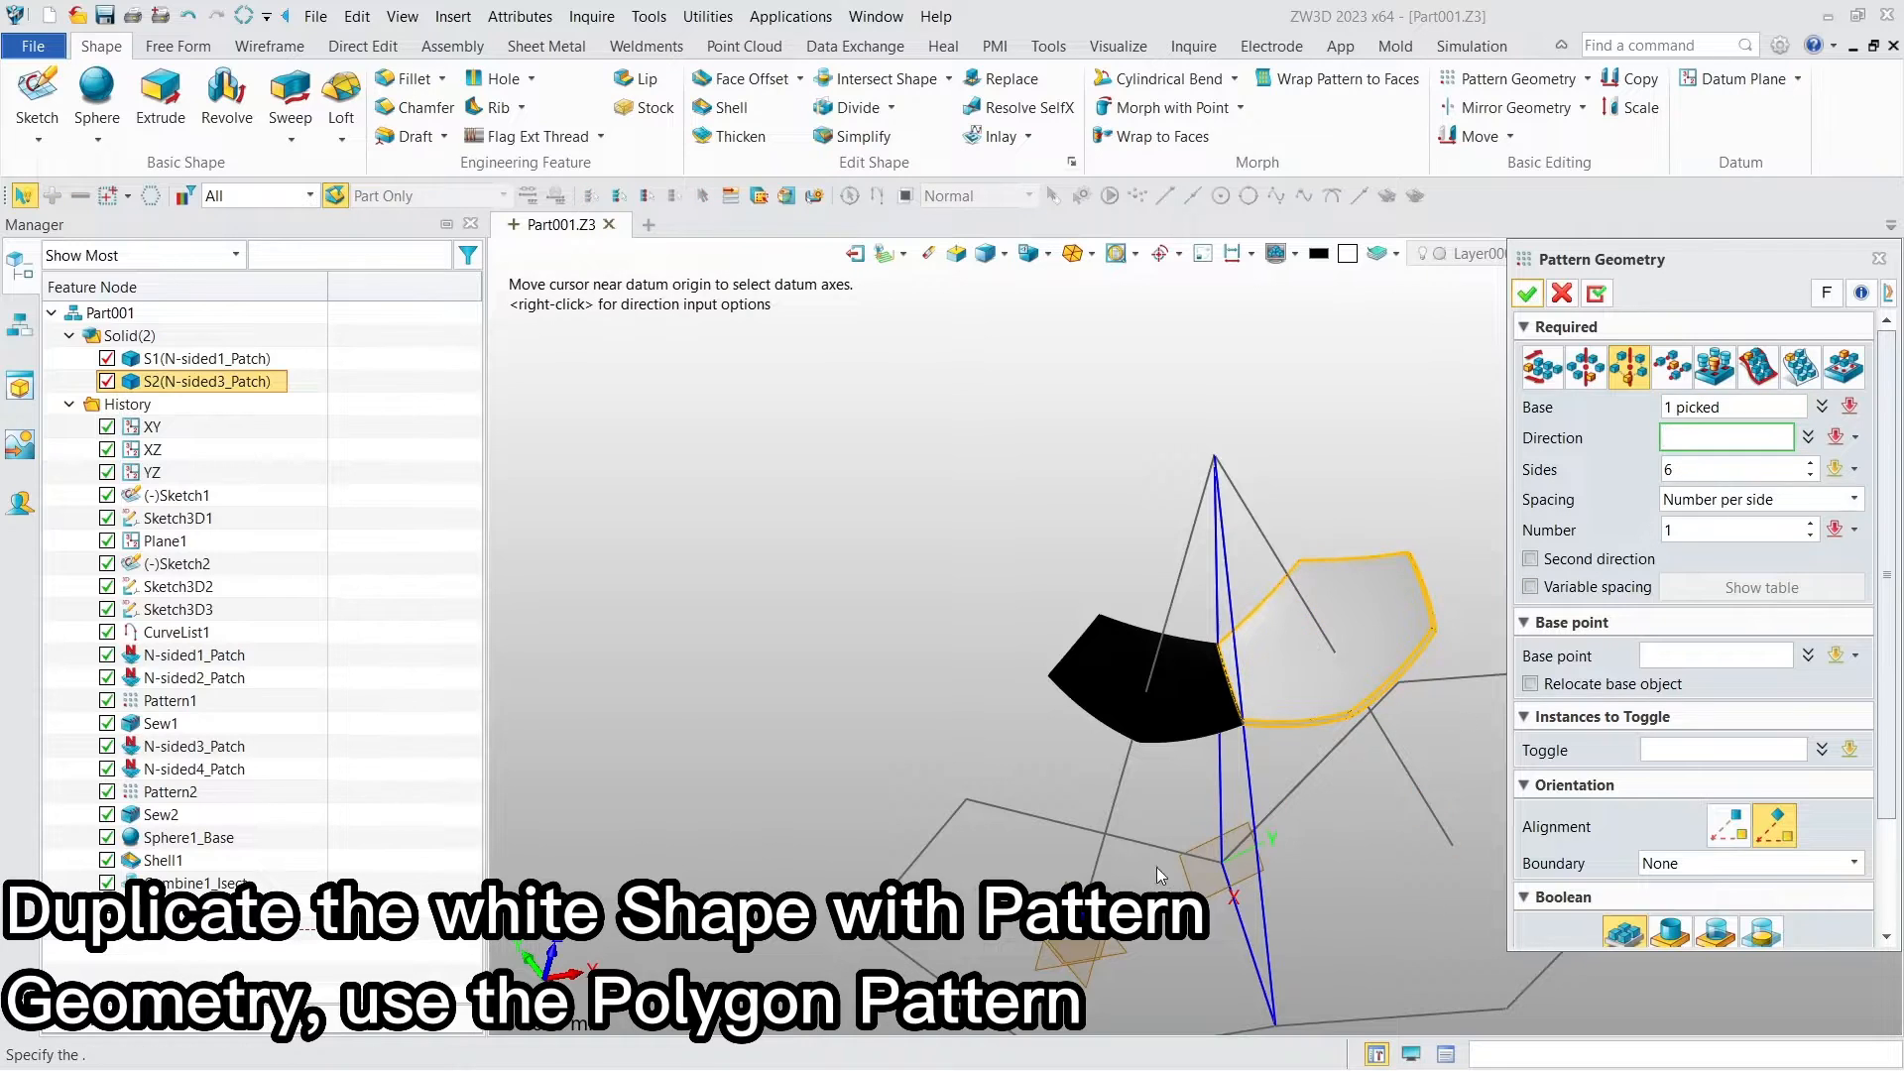
key("Return")
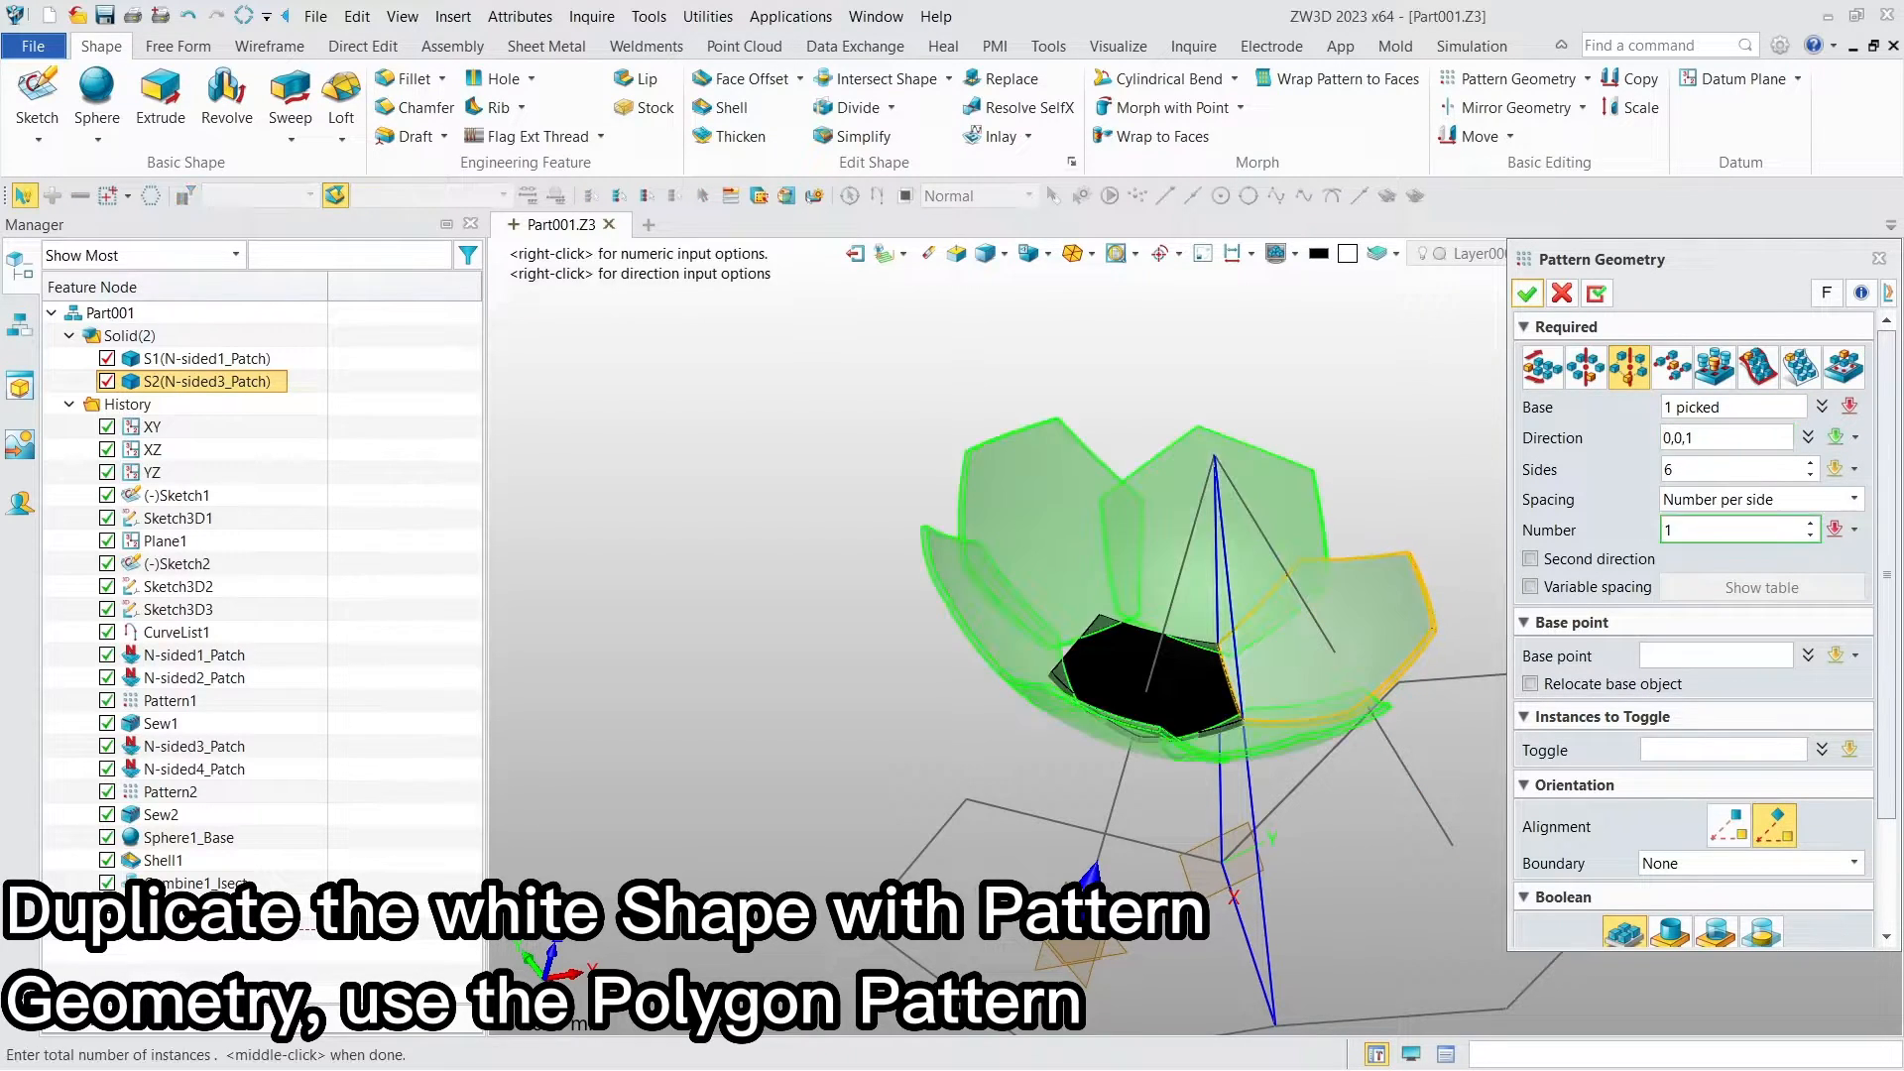
left_click(1811, 476)
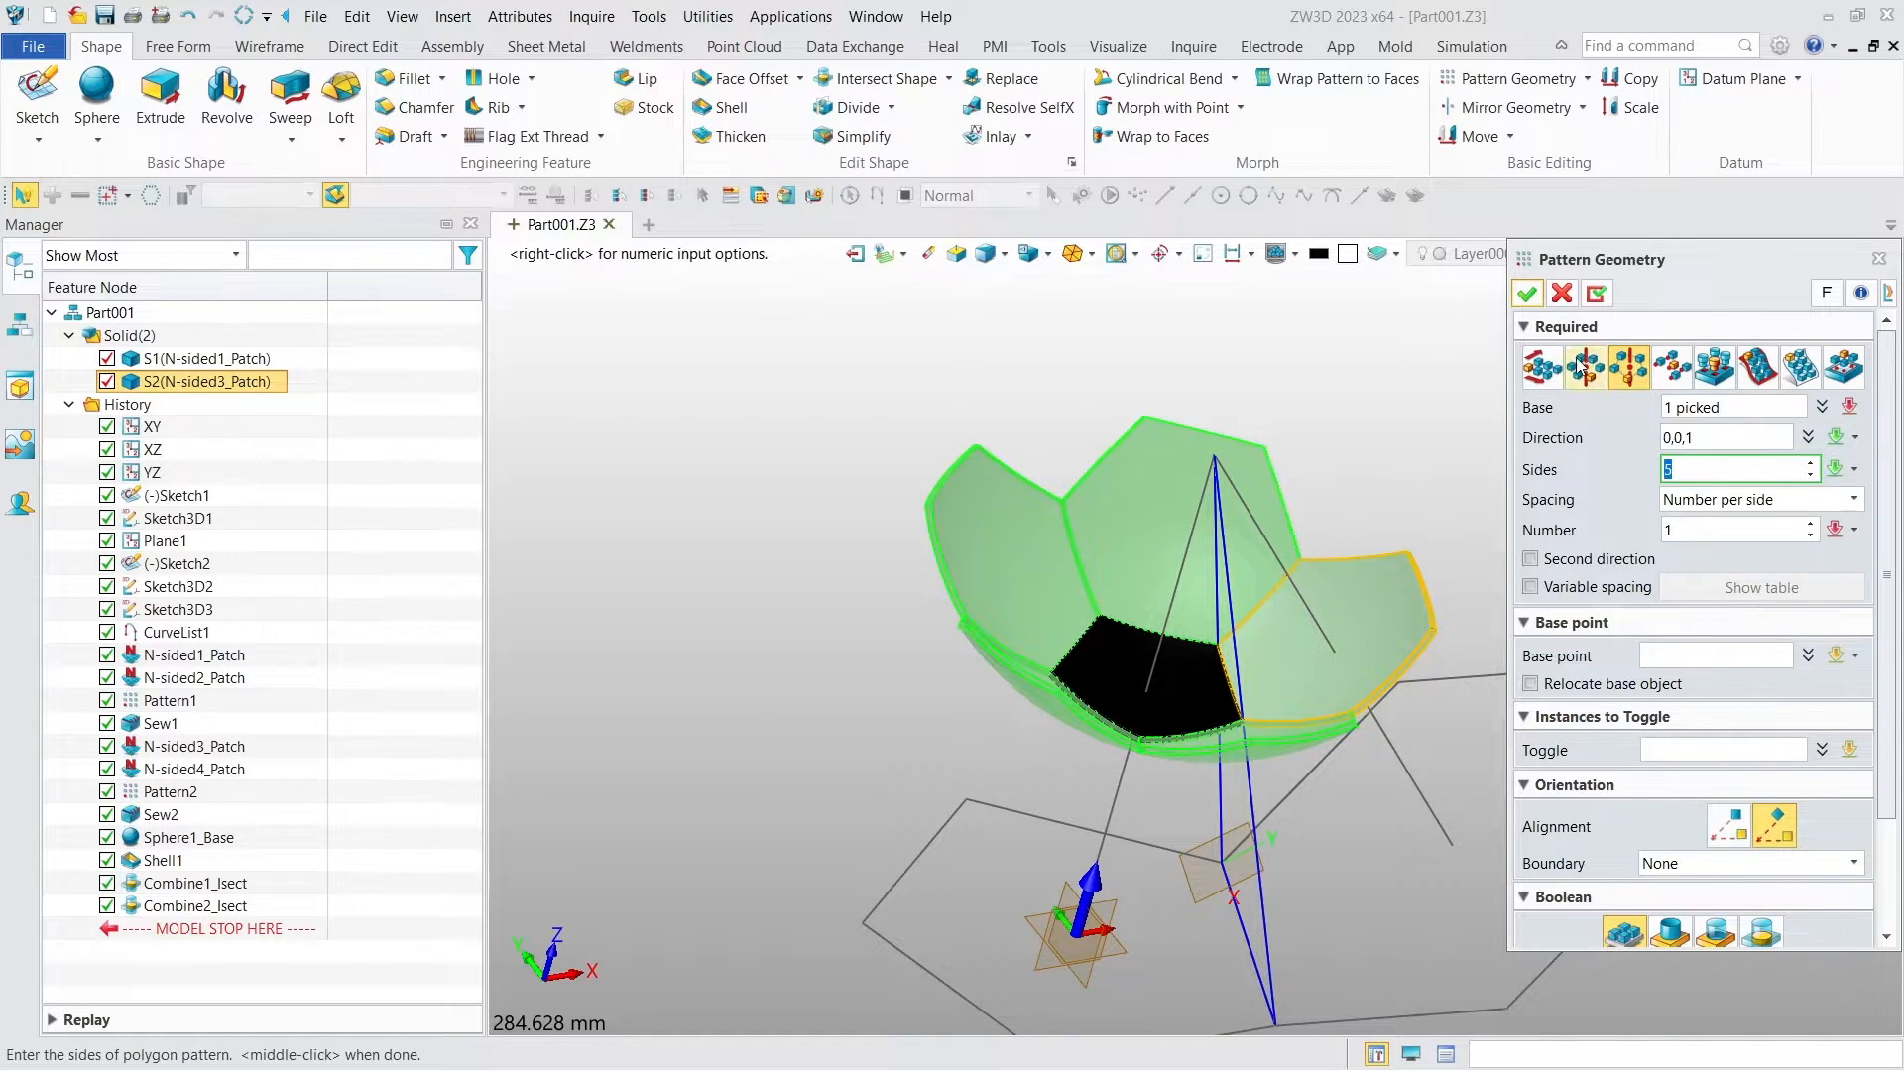
left_click(1527, 300)
Step: Copy the black panel and patterned white panel S4, rotating them 120 degrees about the centre line through the original hexagonal panel
mouse_move(1442, 361)
right_mouse_down()
mouse_move(1471, 366)
mouse_move(1429, 427)
mouse_move(1438, 395)
right_mouse_up()
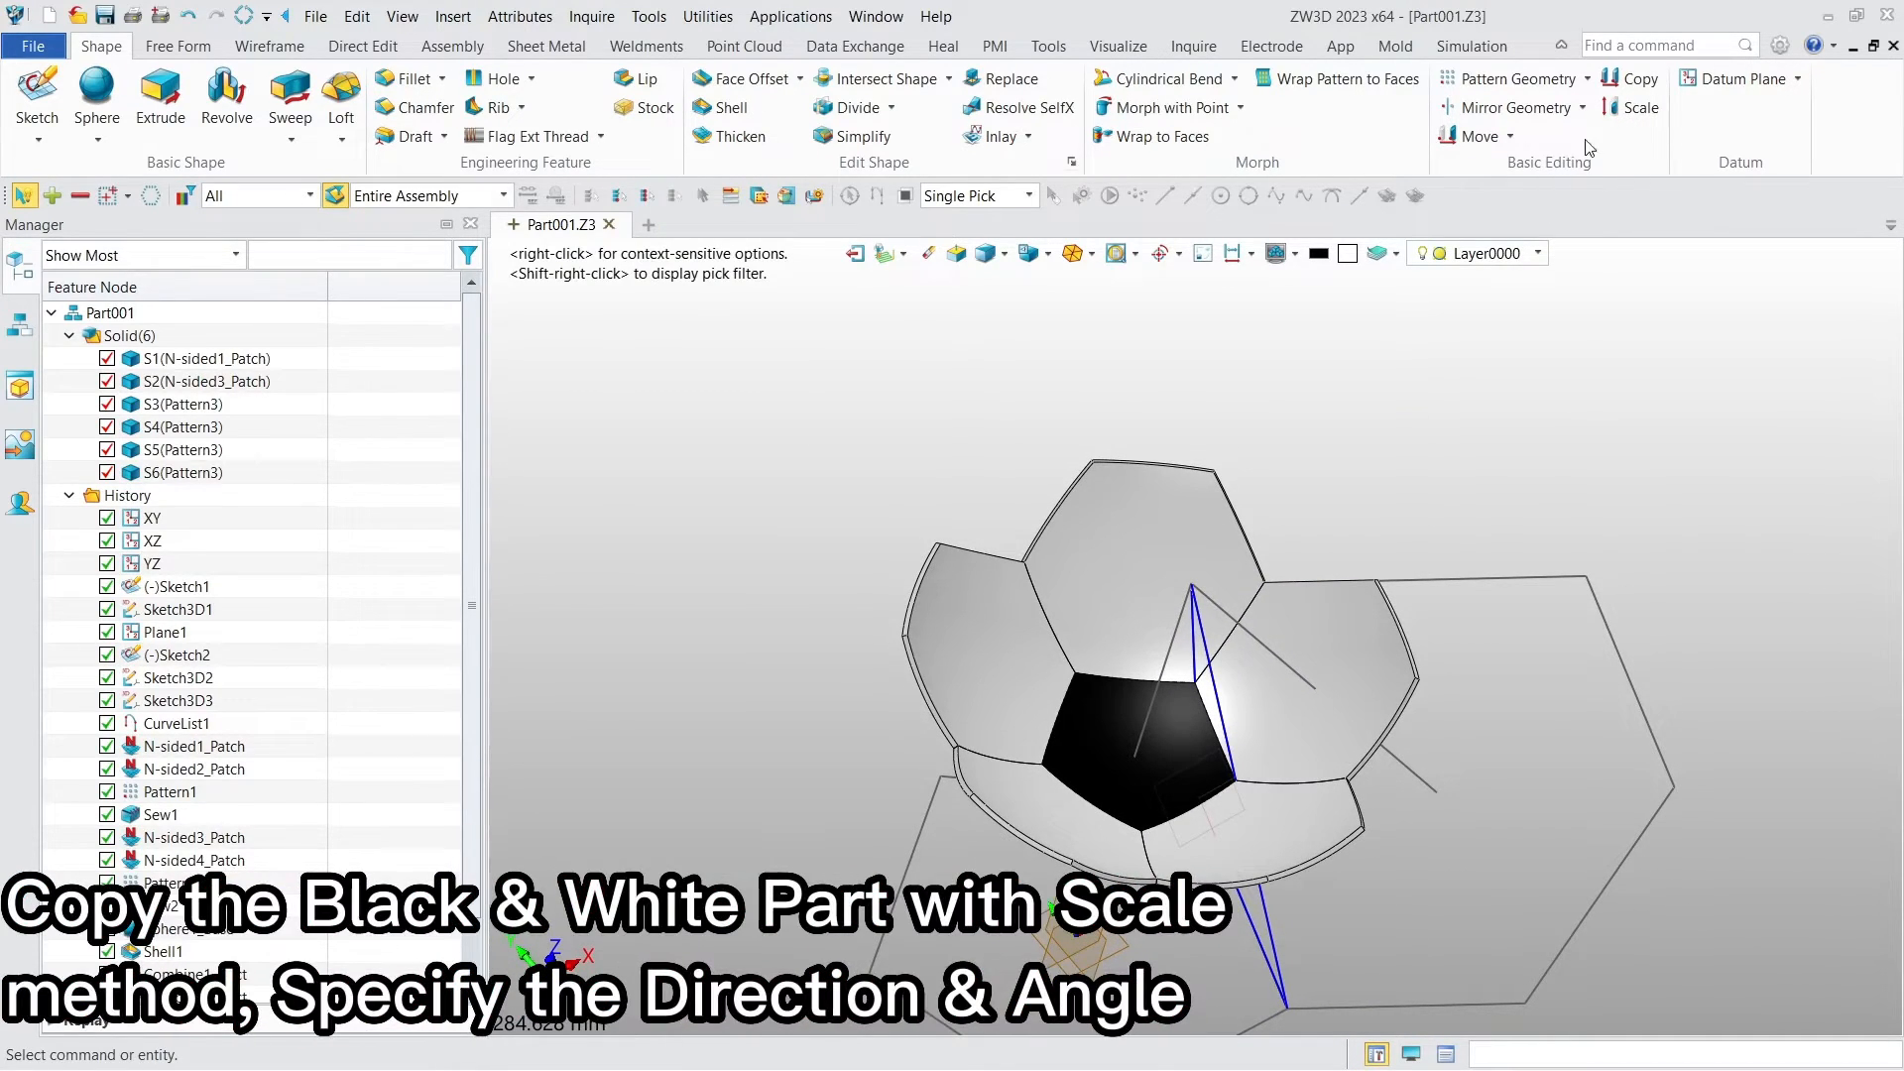
left_click(1635, 88)
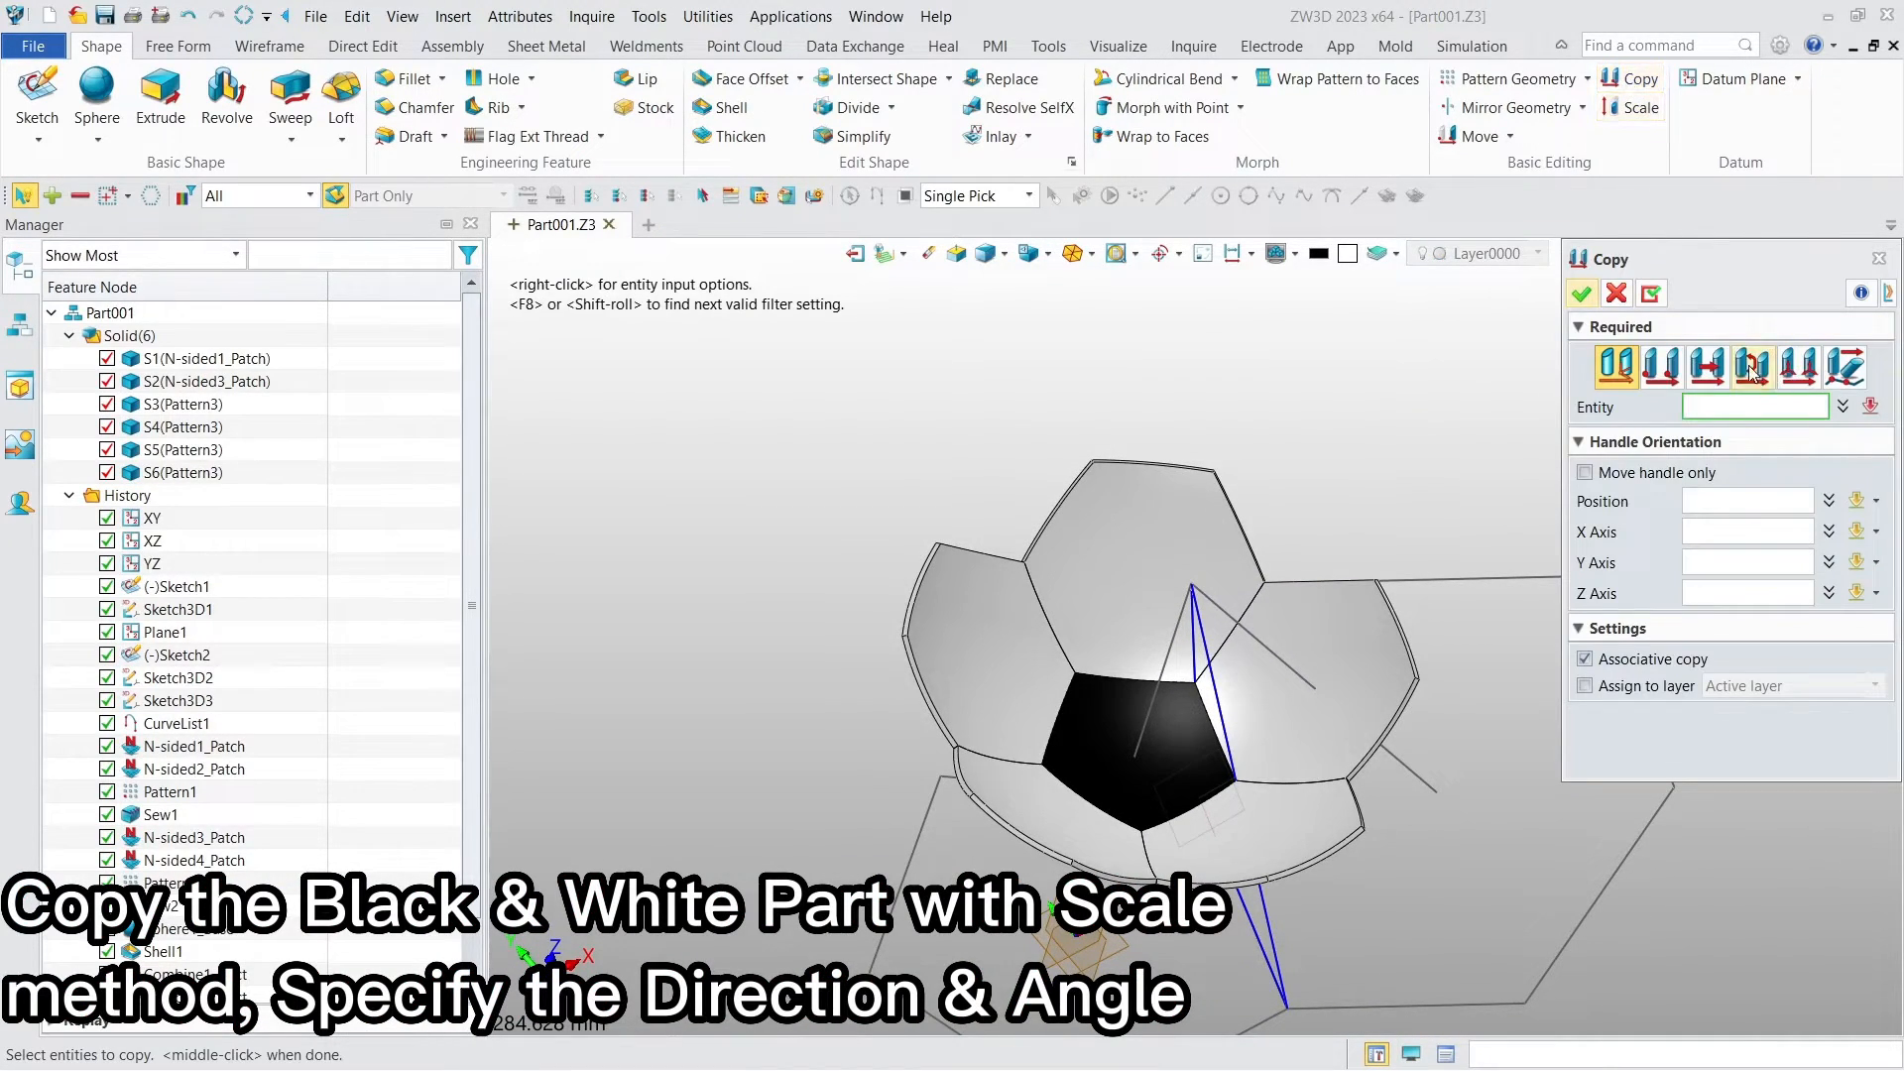
left_click(1751, 373)
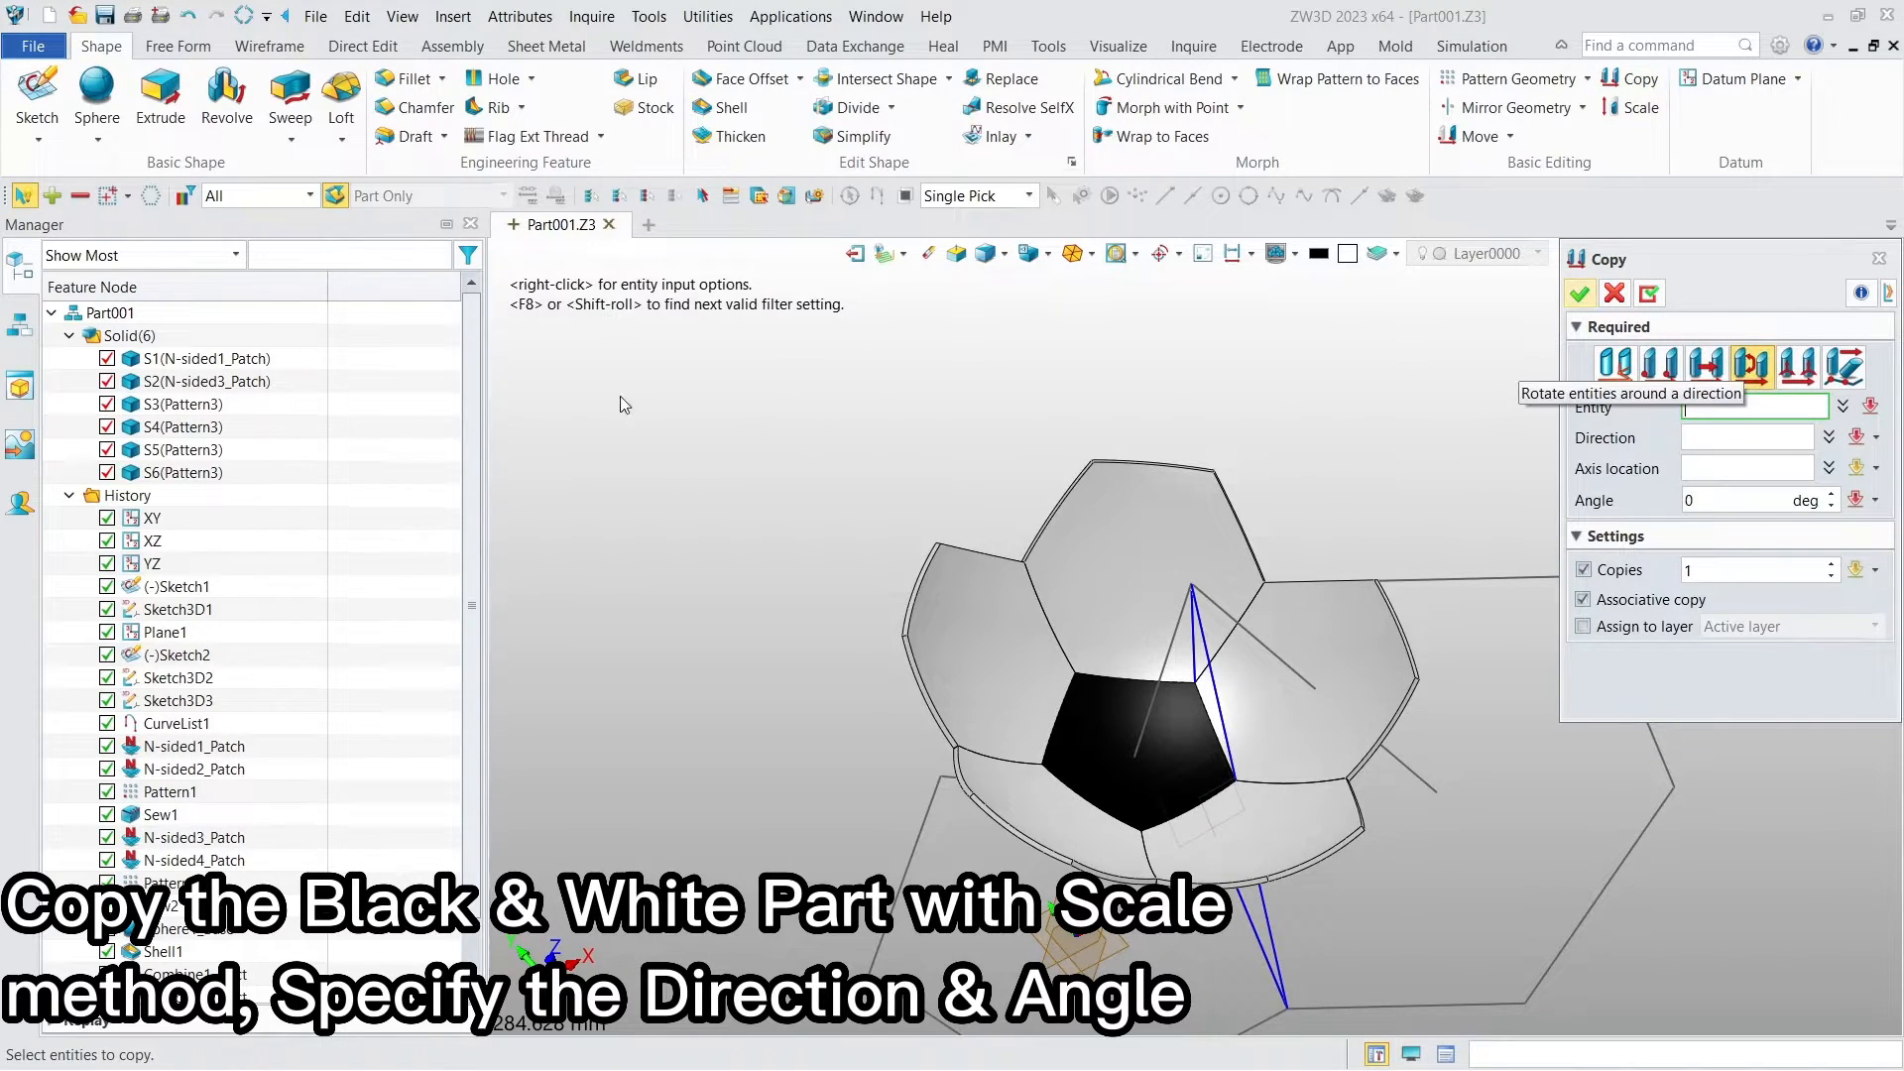
left_click(248, 363)
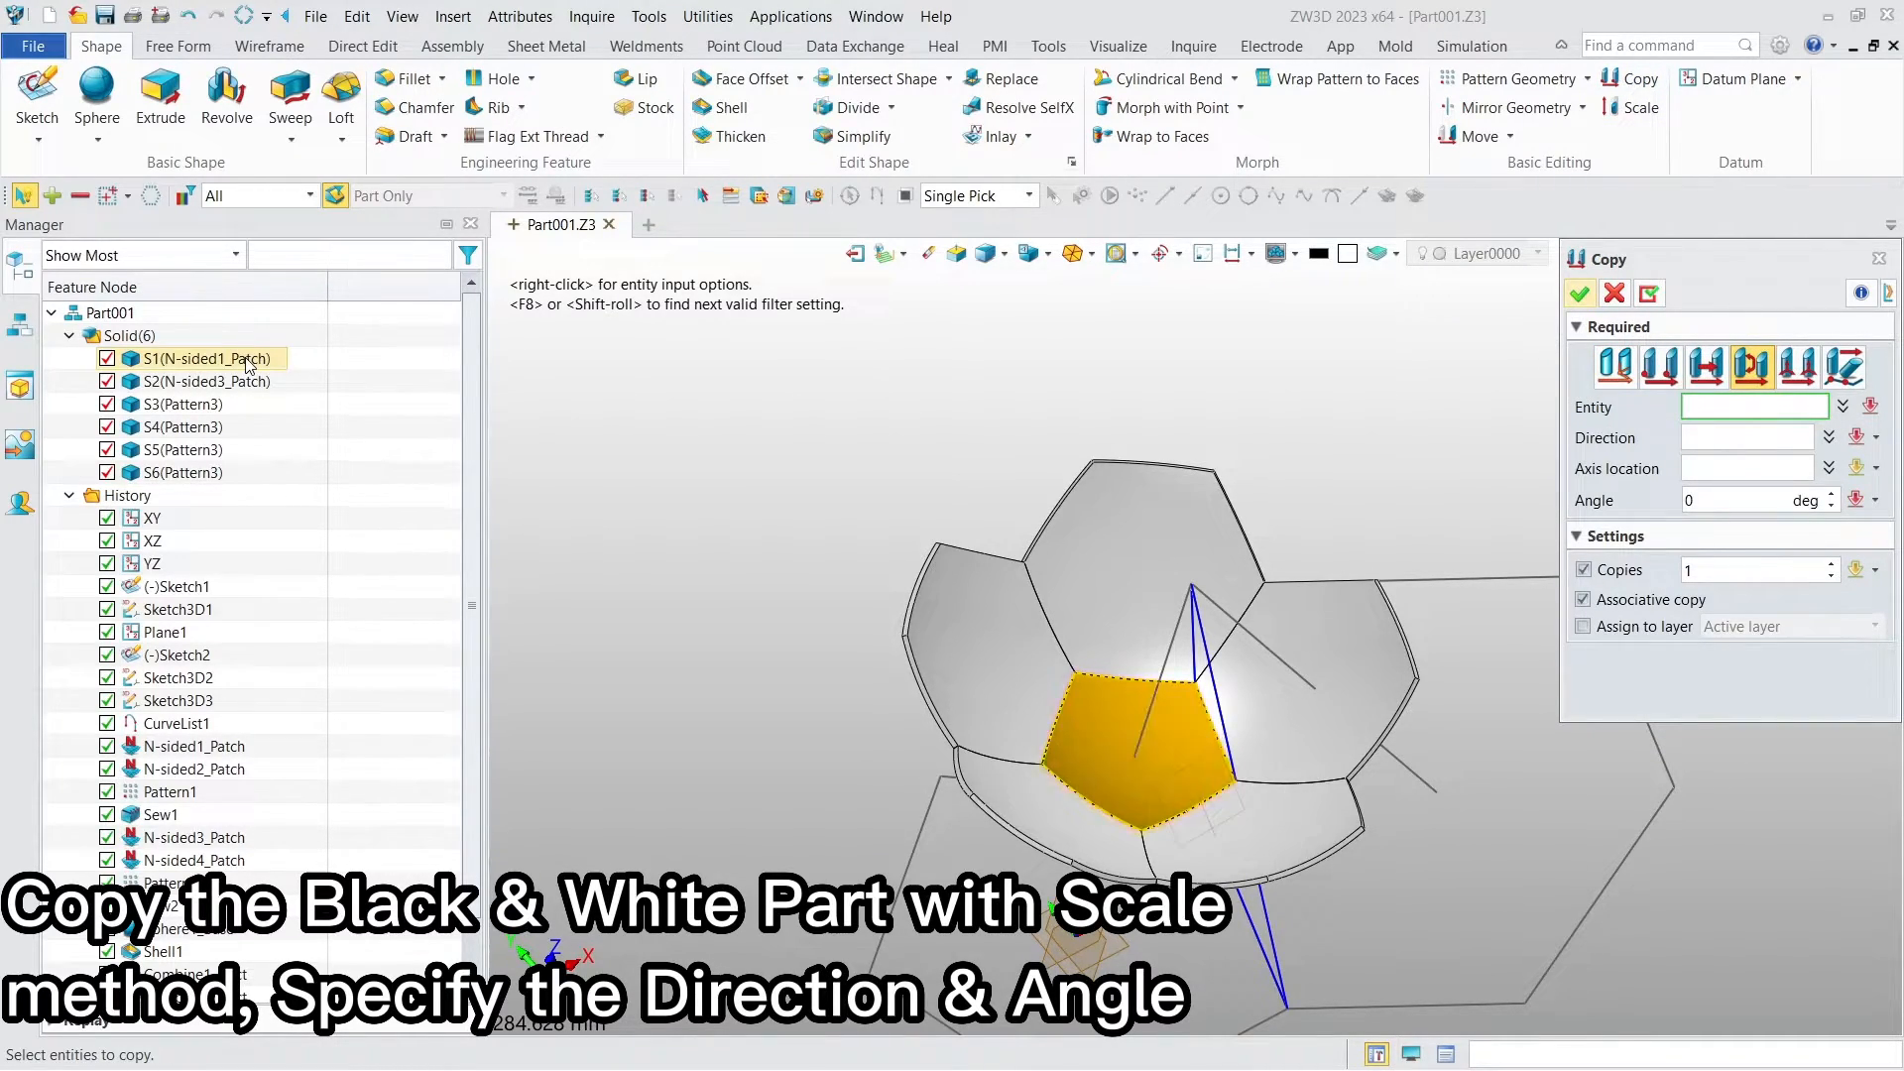
left_click(222, 428)
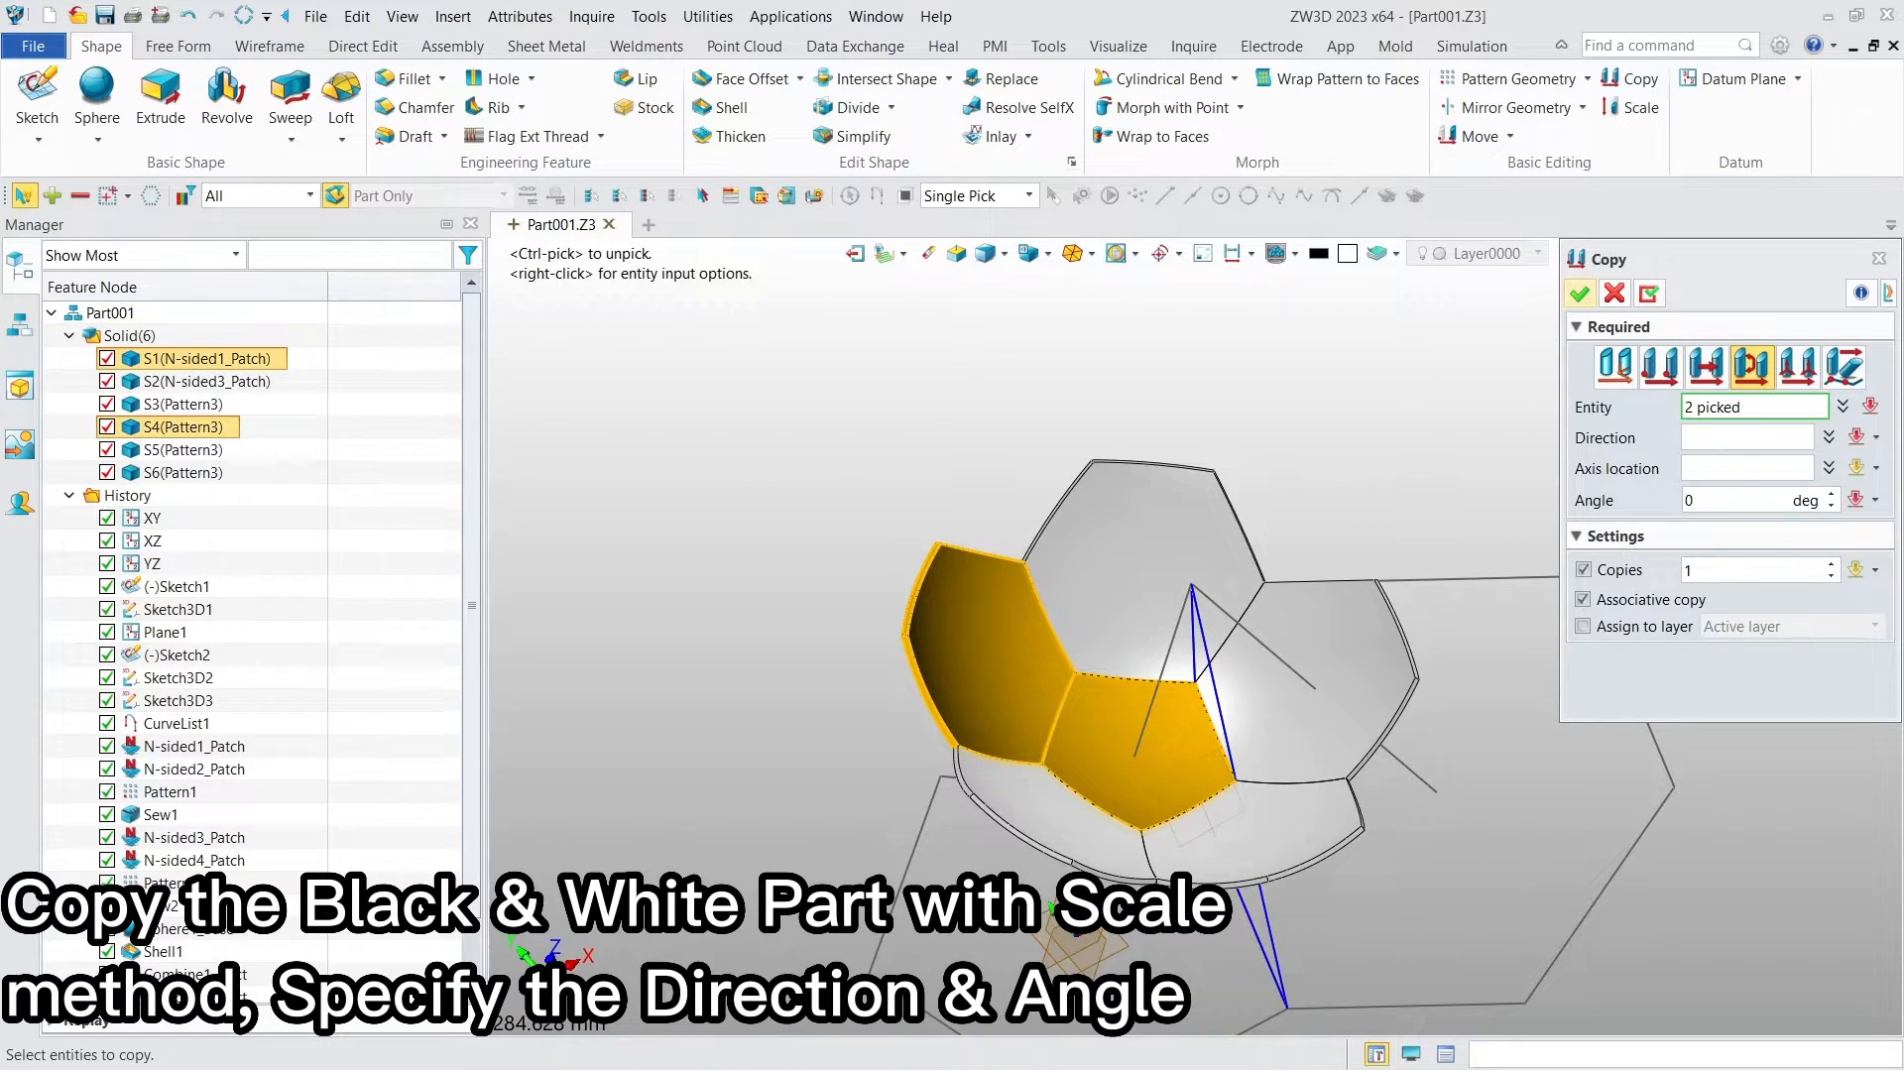
left_click(1738, 439)
left_click(1428, 780)
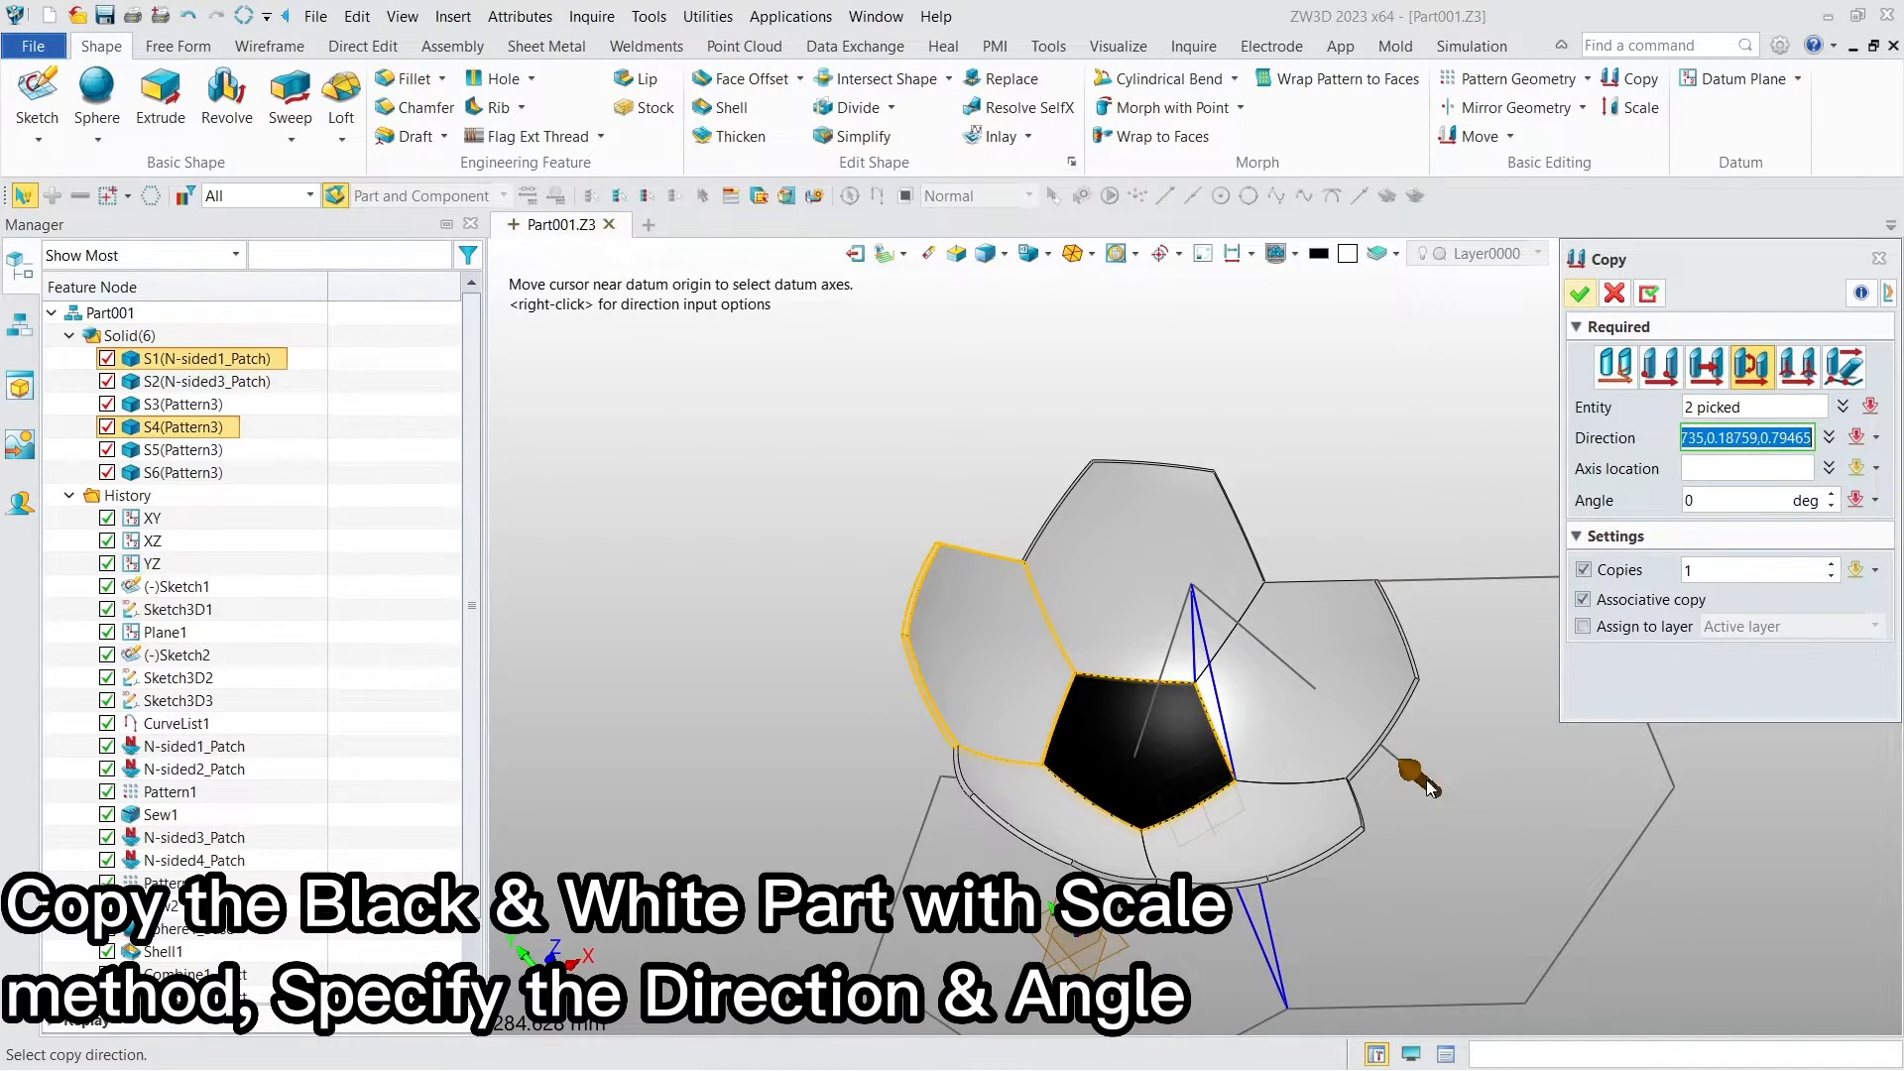
left_click(1428, 781)
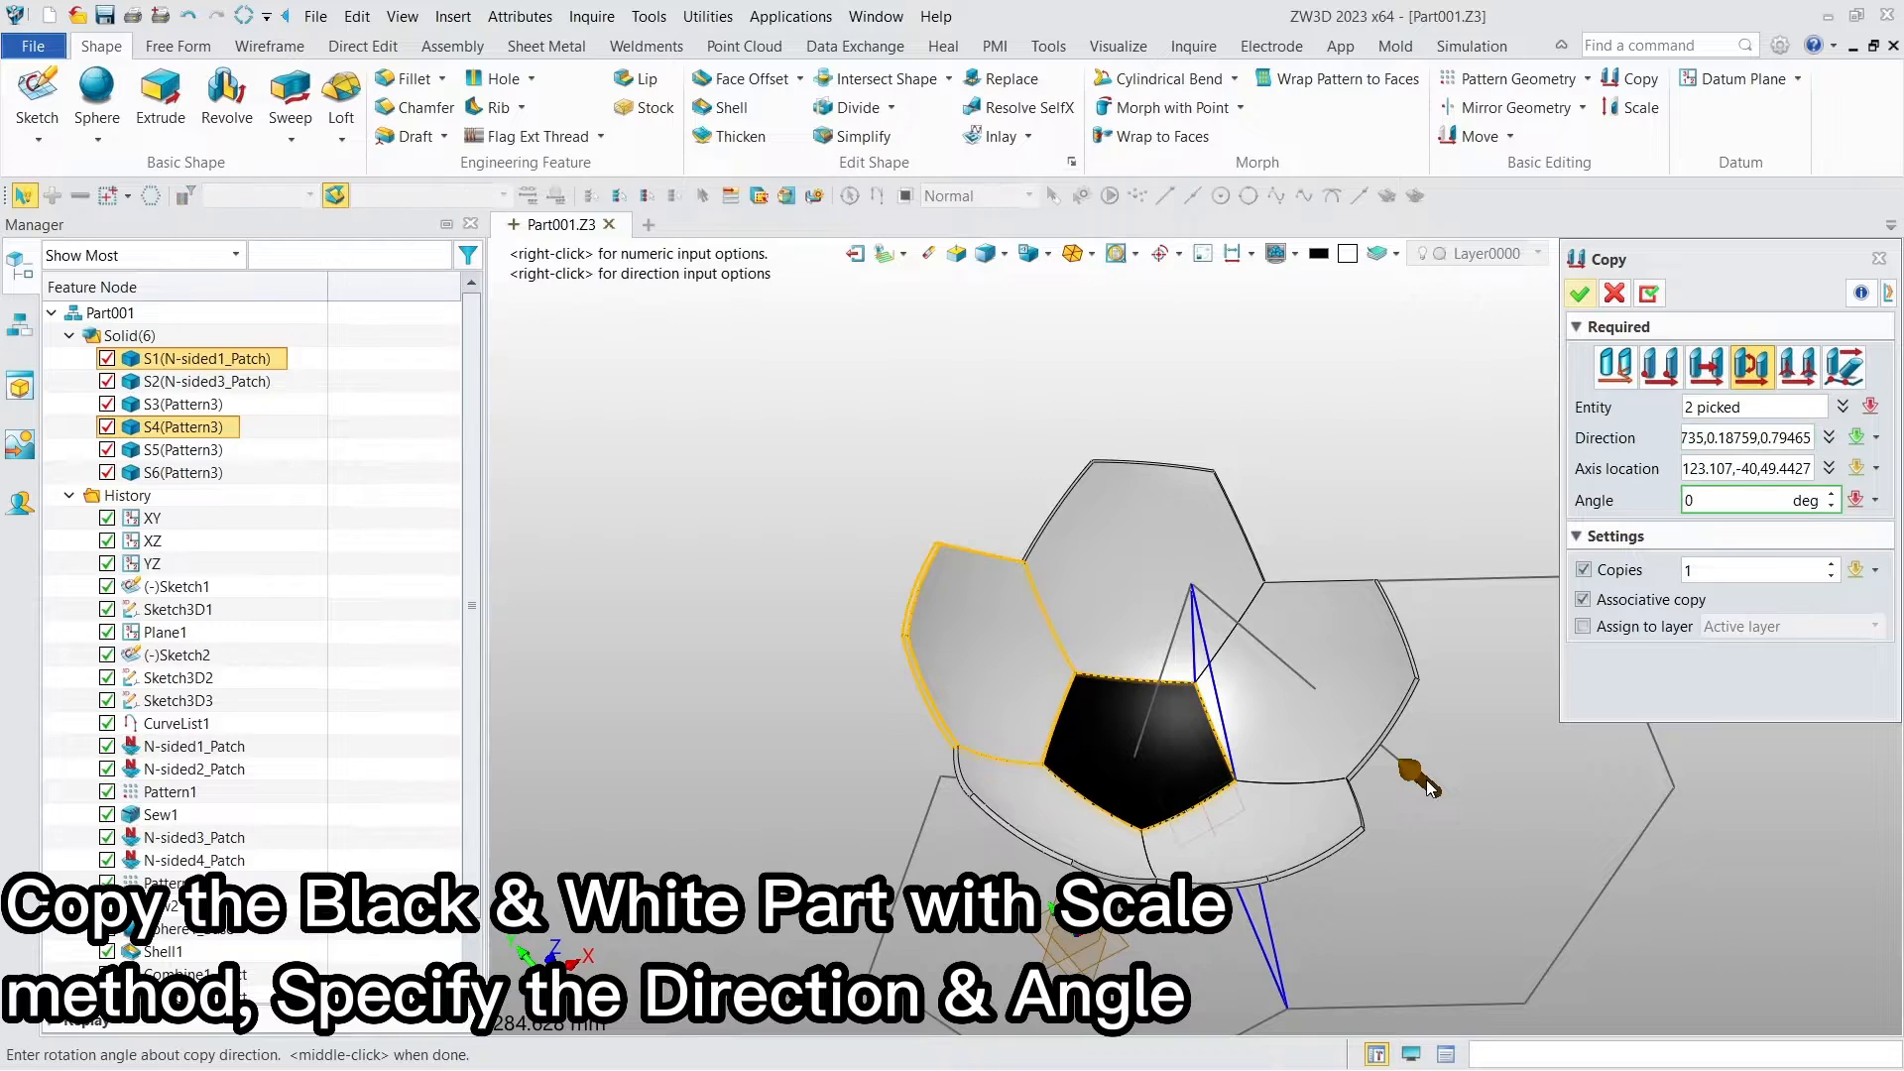
double_click(1710, 501)
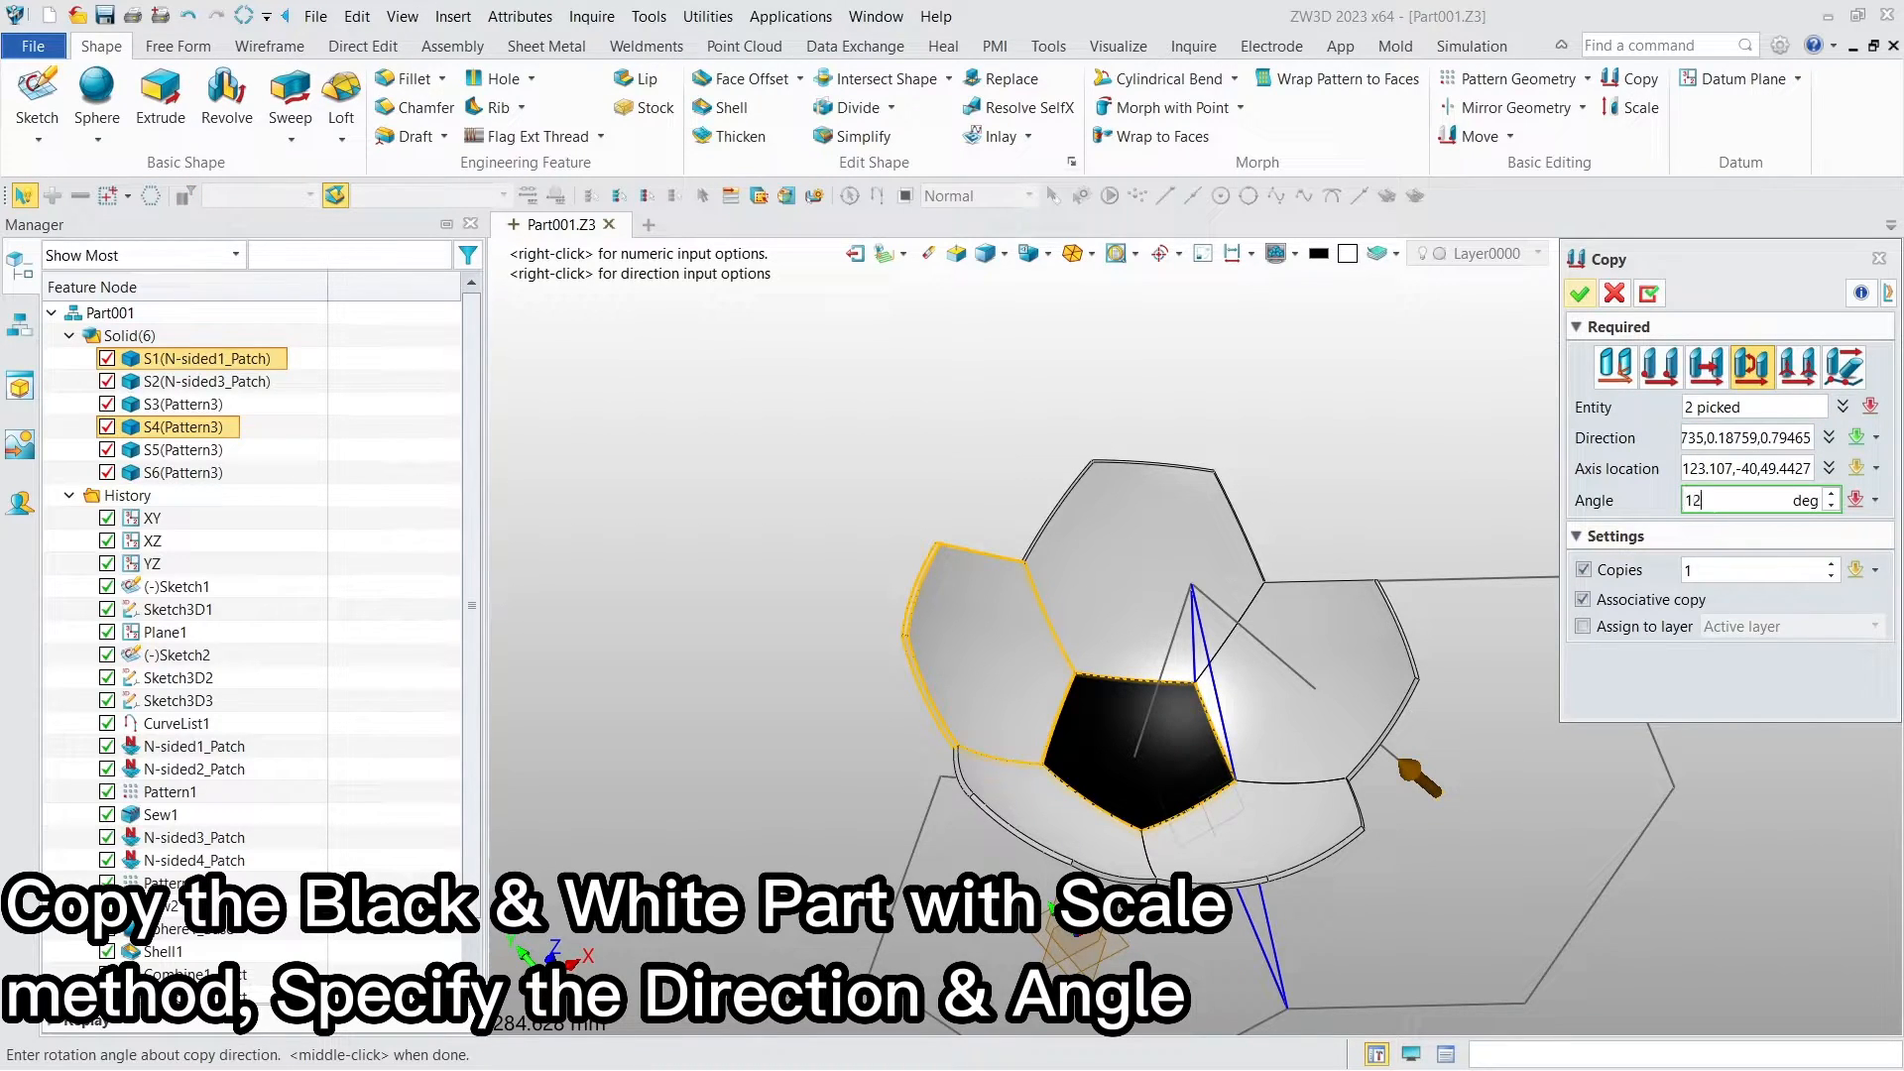
key("Return")
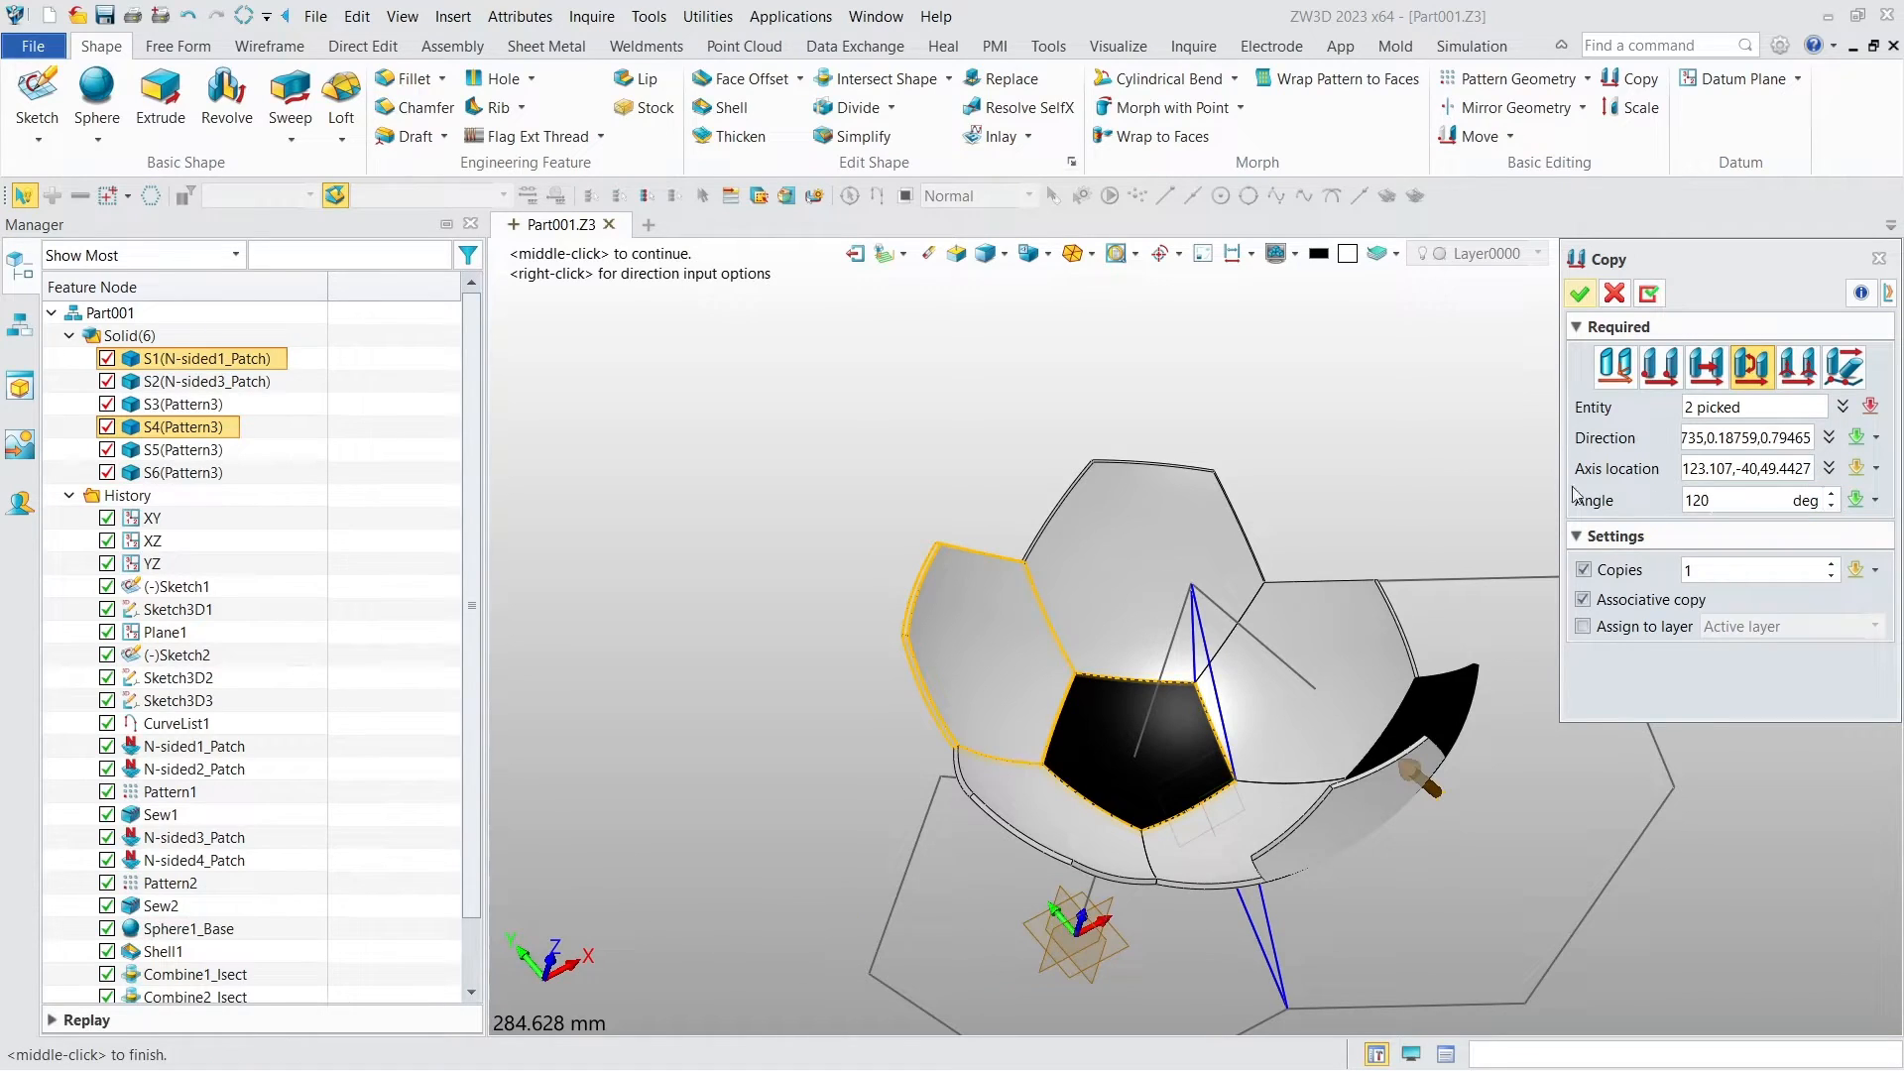
mouse_move(1495, 458)
right_mouse_down()
mouse_move(1534, 454)
mouse_move(1498, 466)
right_mouse_up()
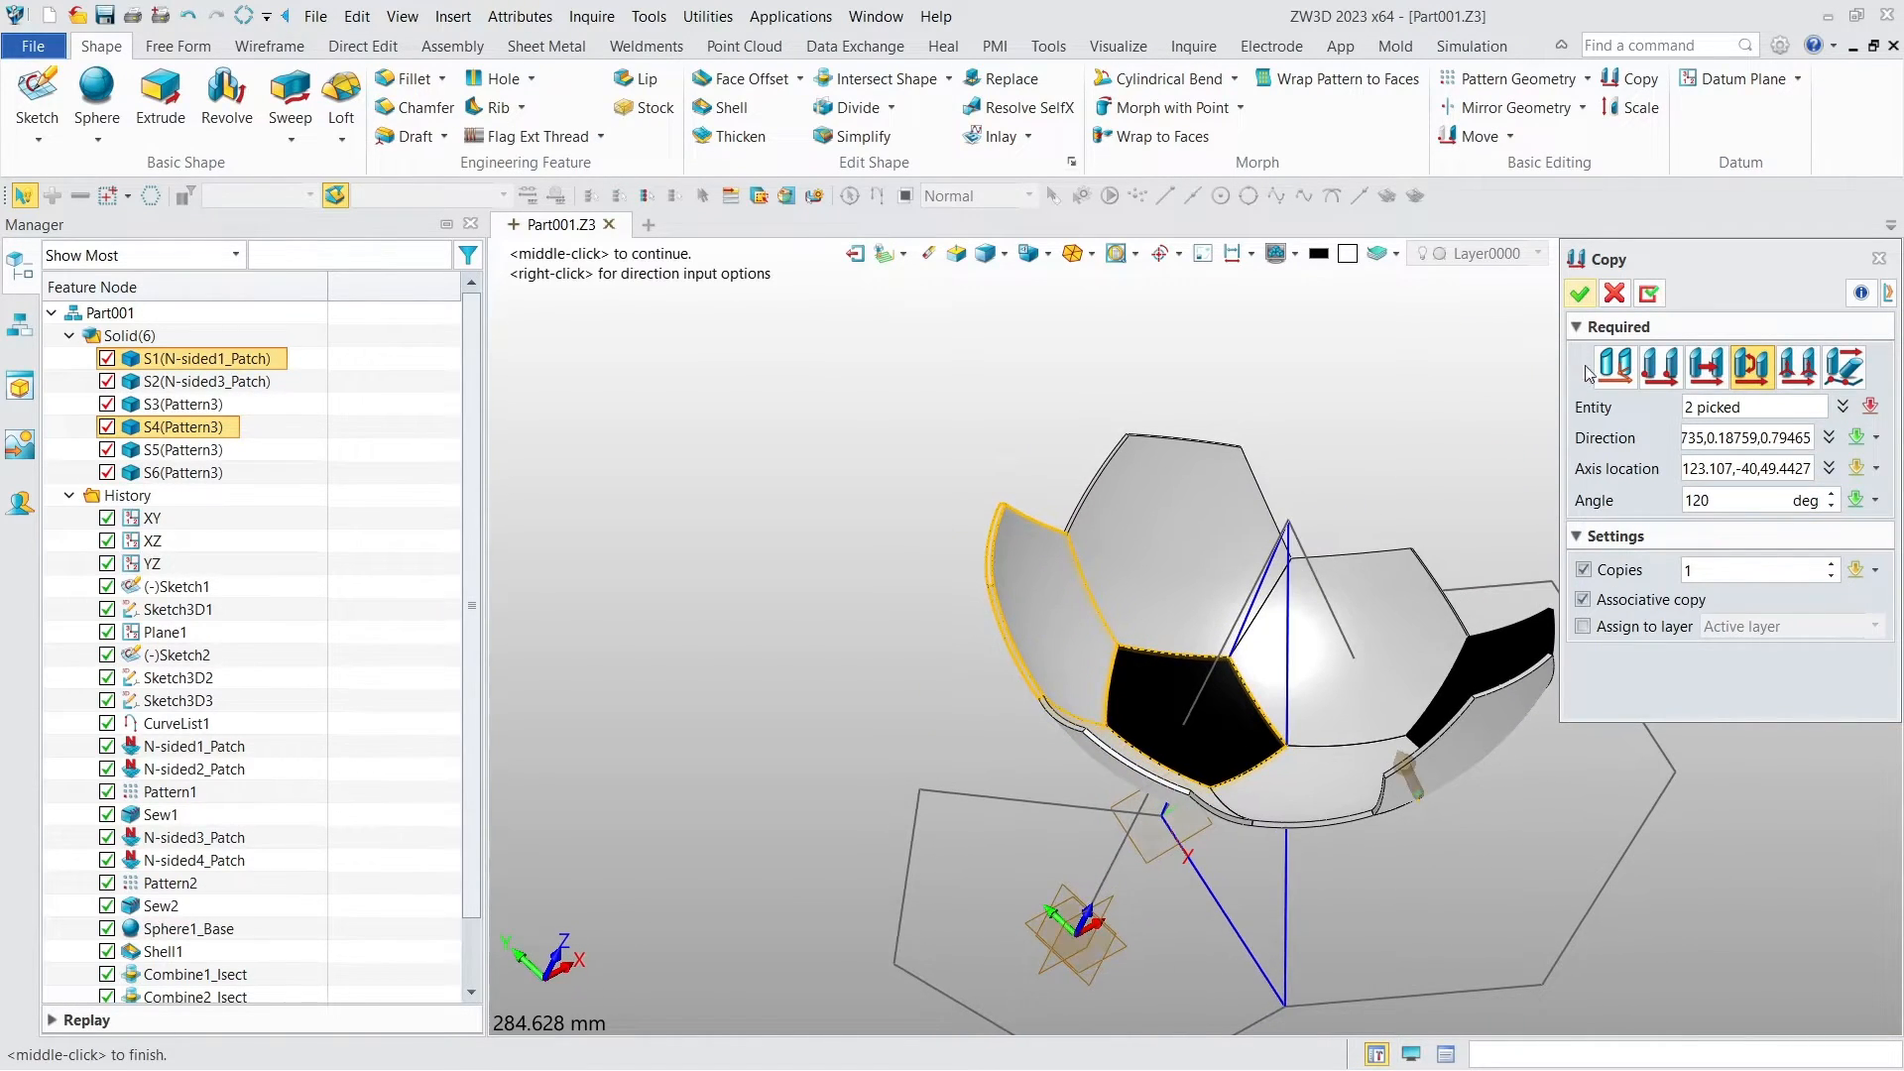
left_click(1584, 295)
Step: Circular-pattern the two copied panels, S7 and S8, about direction 0,0,1 with 5 instances spaced at 72 degrees
right_click_drag(1582, 382, 1574, 389)
scroll(289, 566, "down", 1)
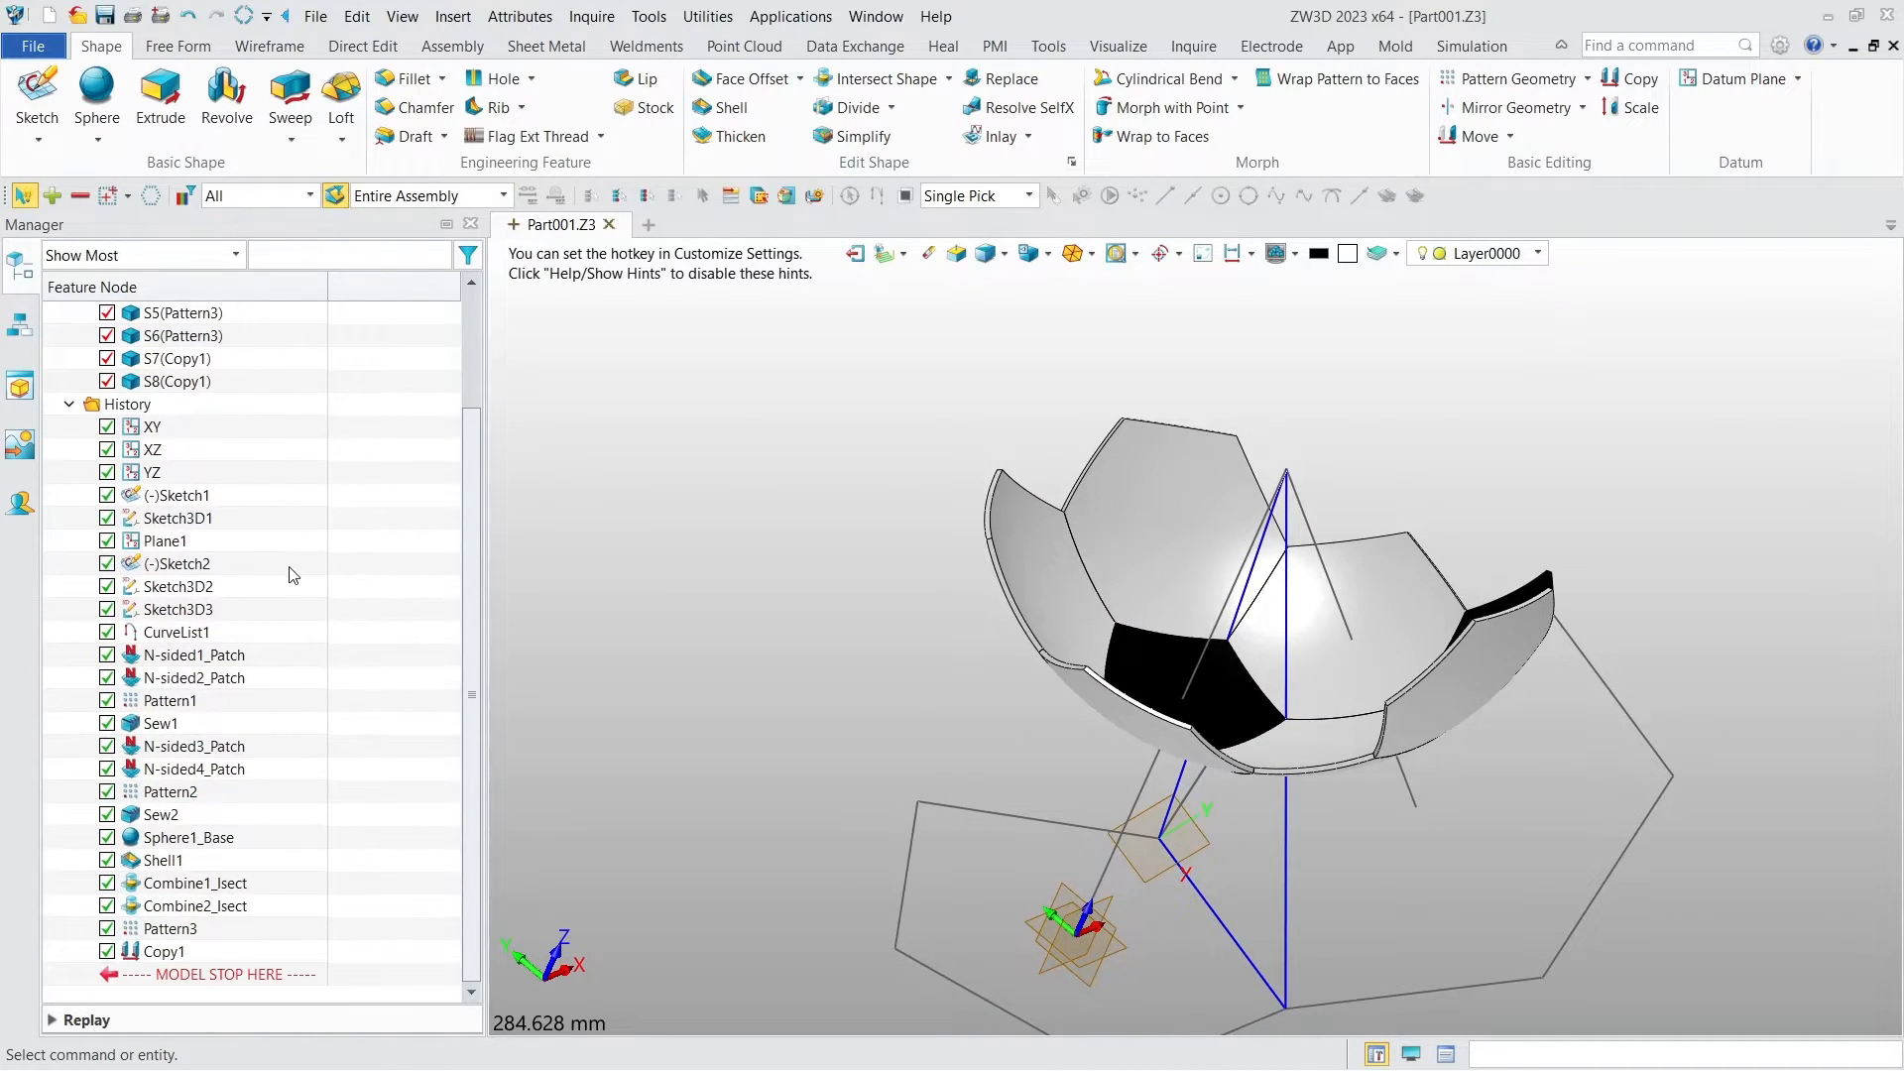
left_click(1523, 84)
scroll(281, 439, "up", 1)
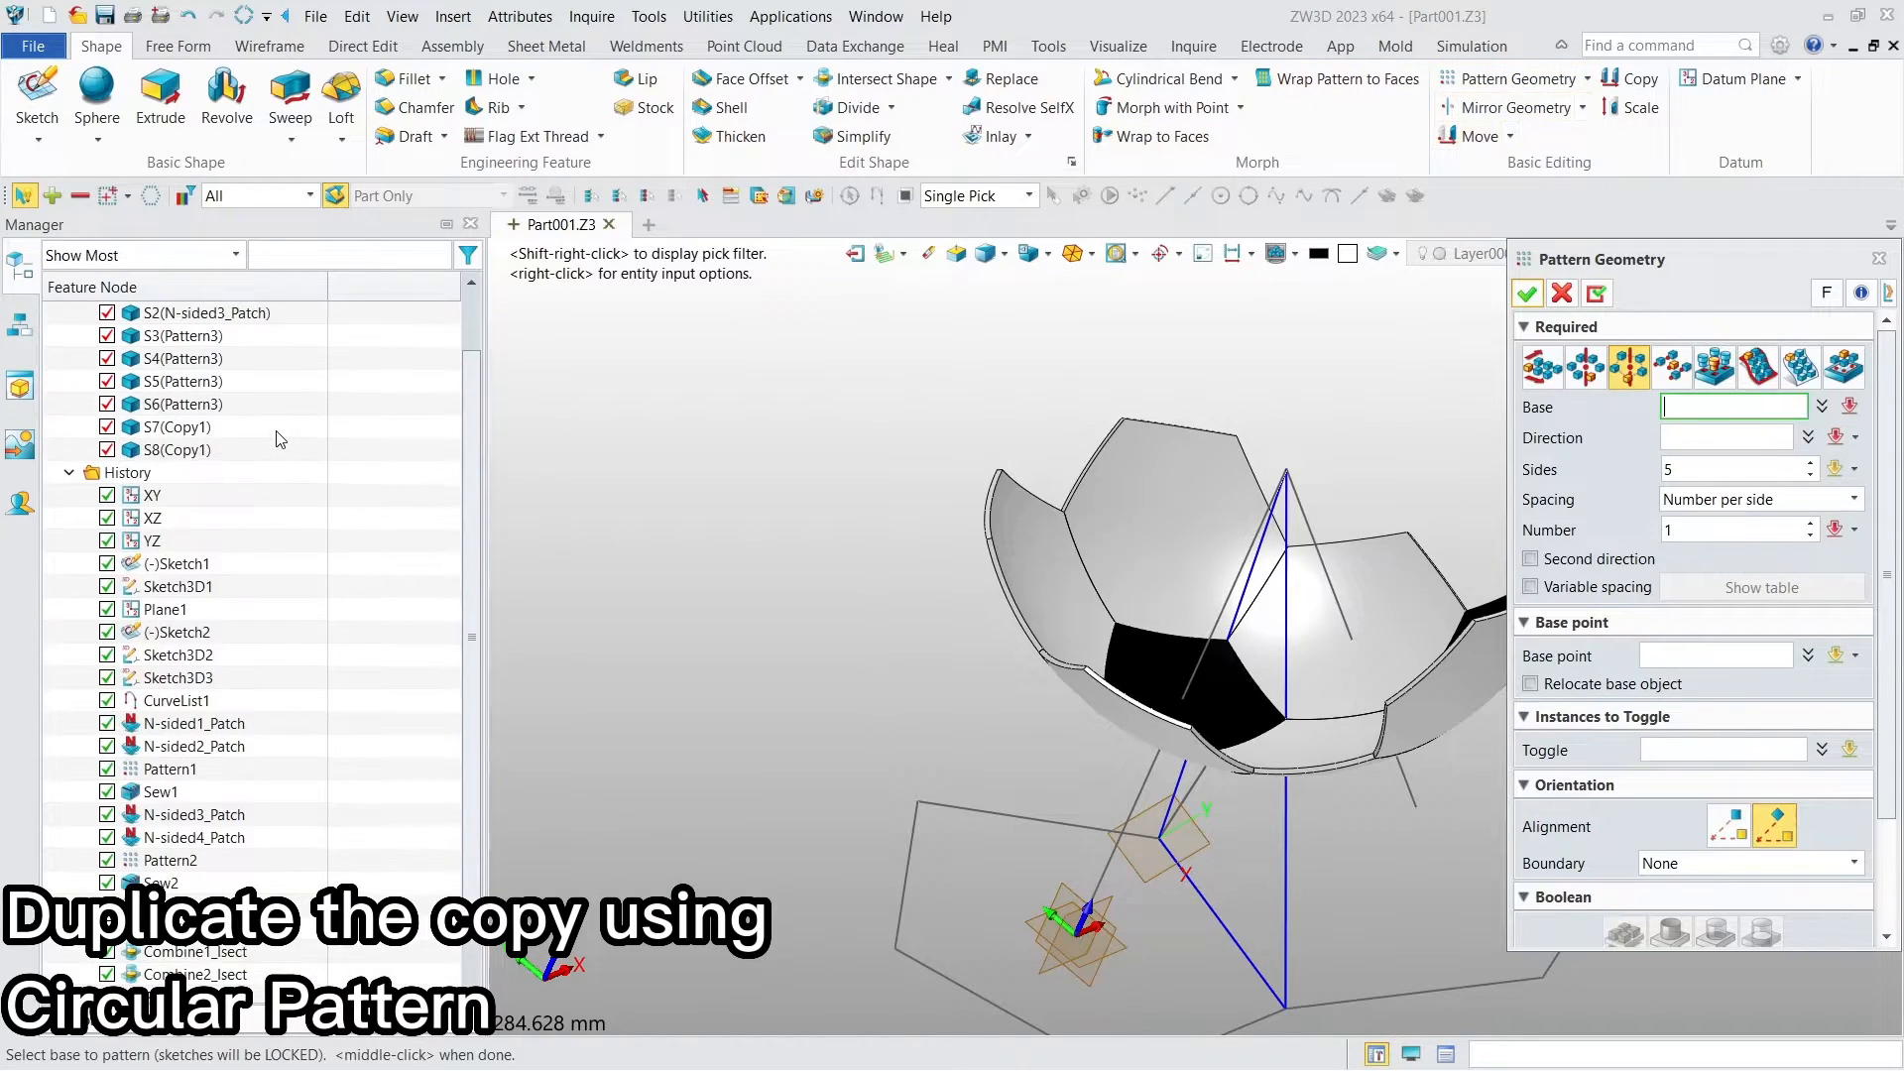
scroll(281, 440, "up", 1)
scroll(278, 439, "up", 1)
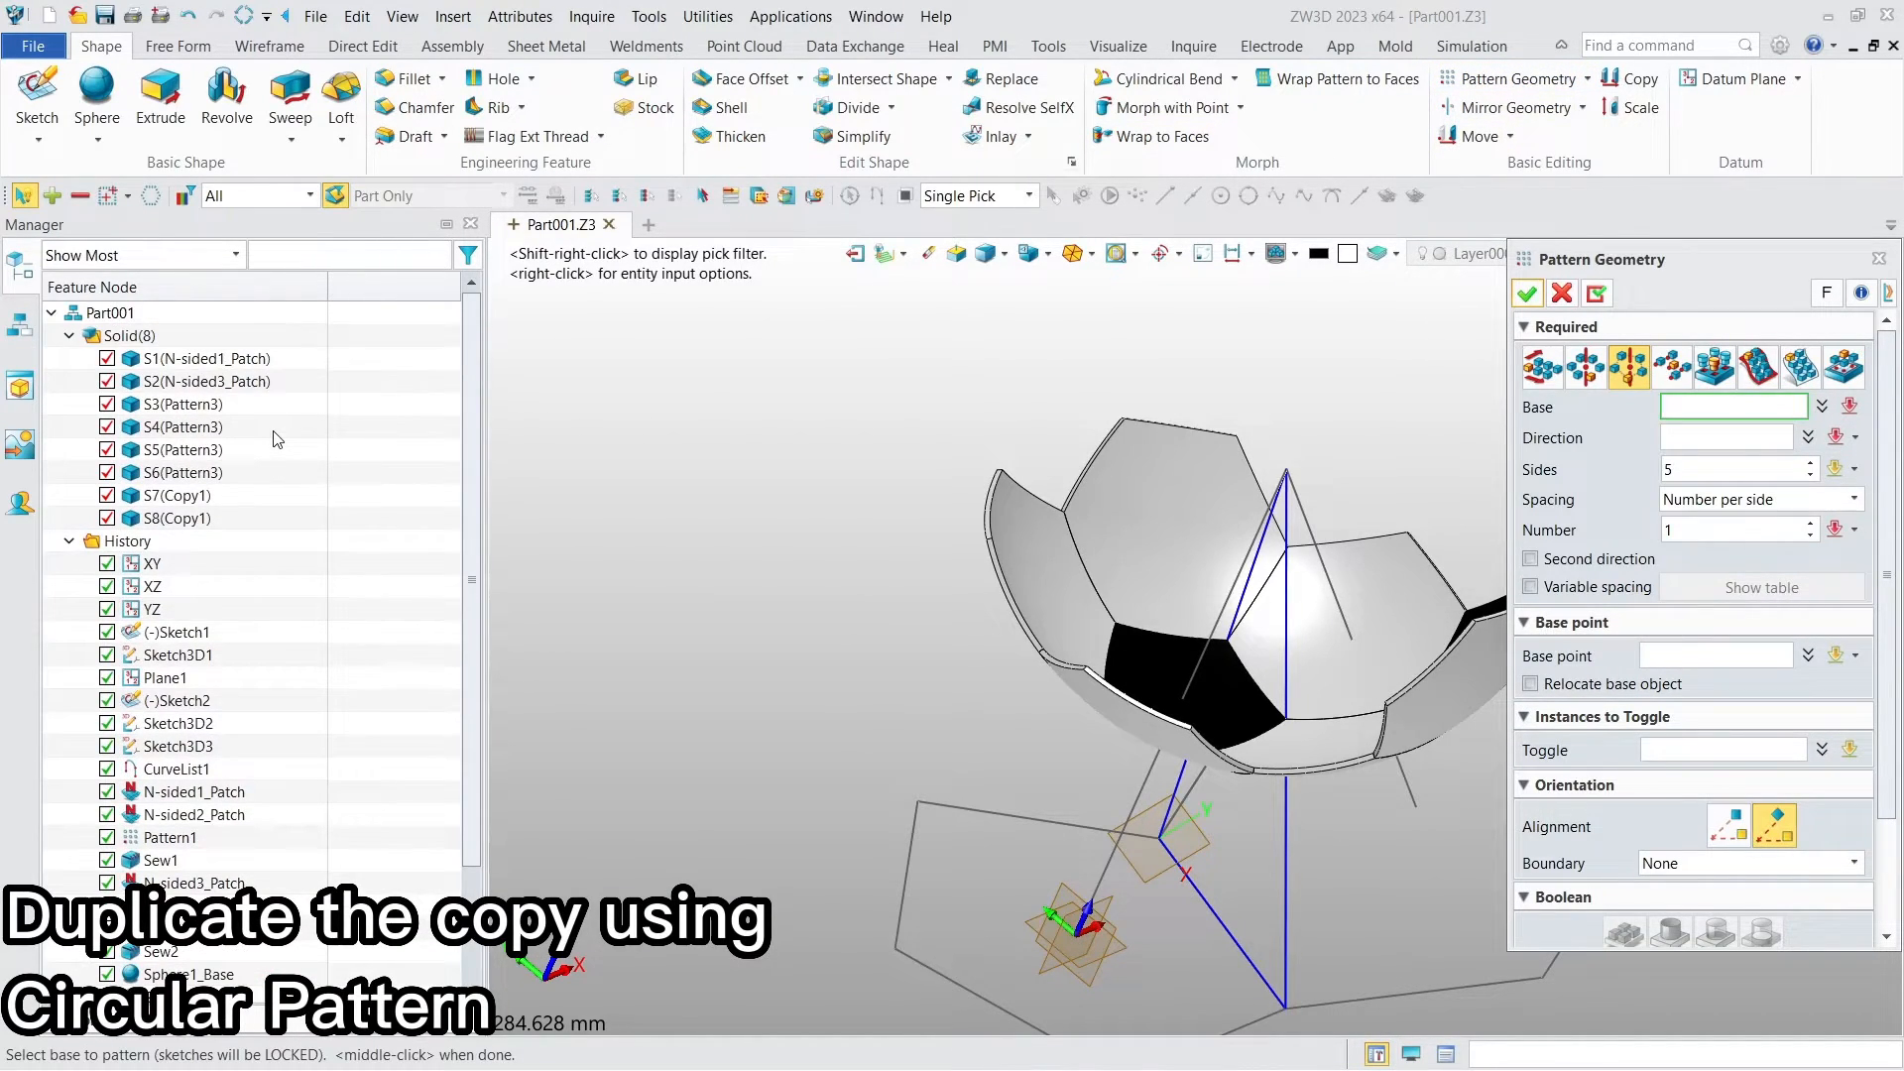
left_click(1586, 368)
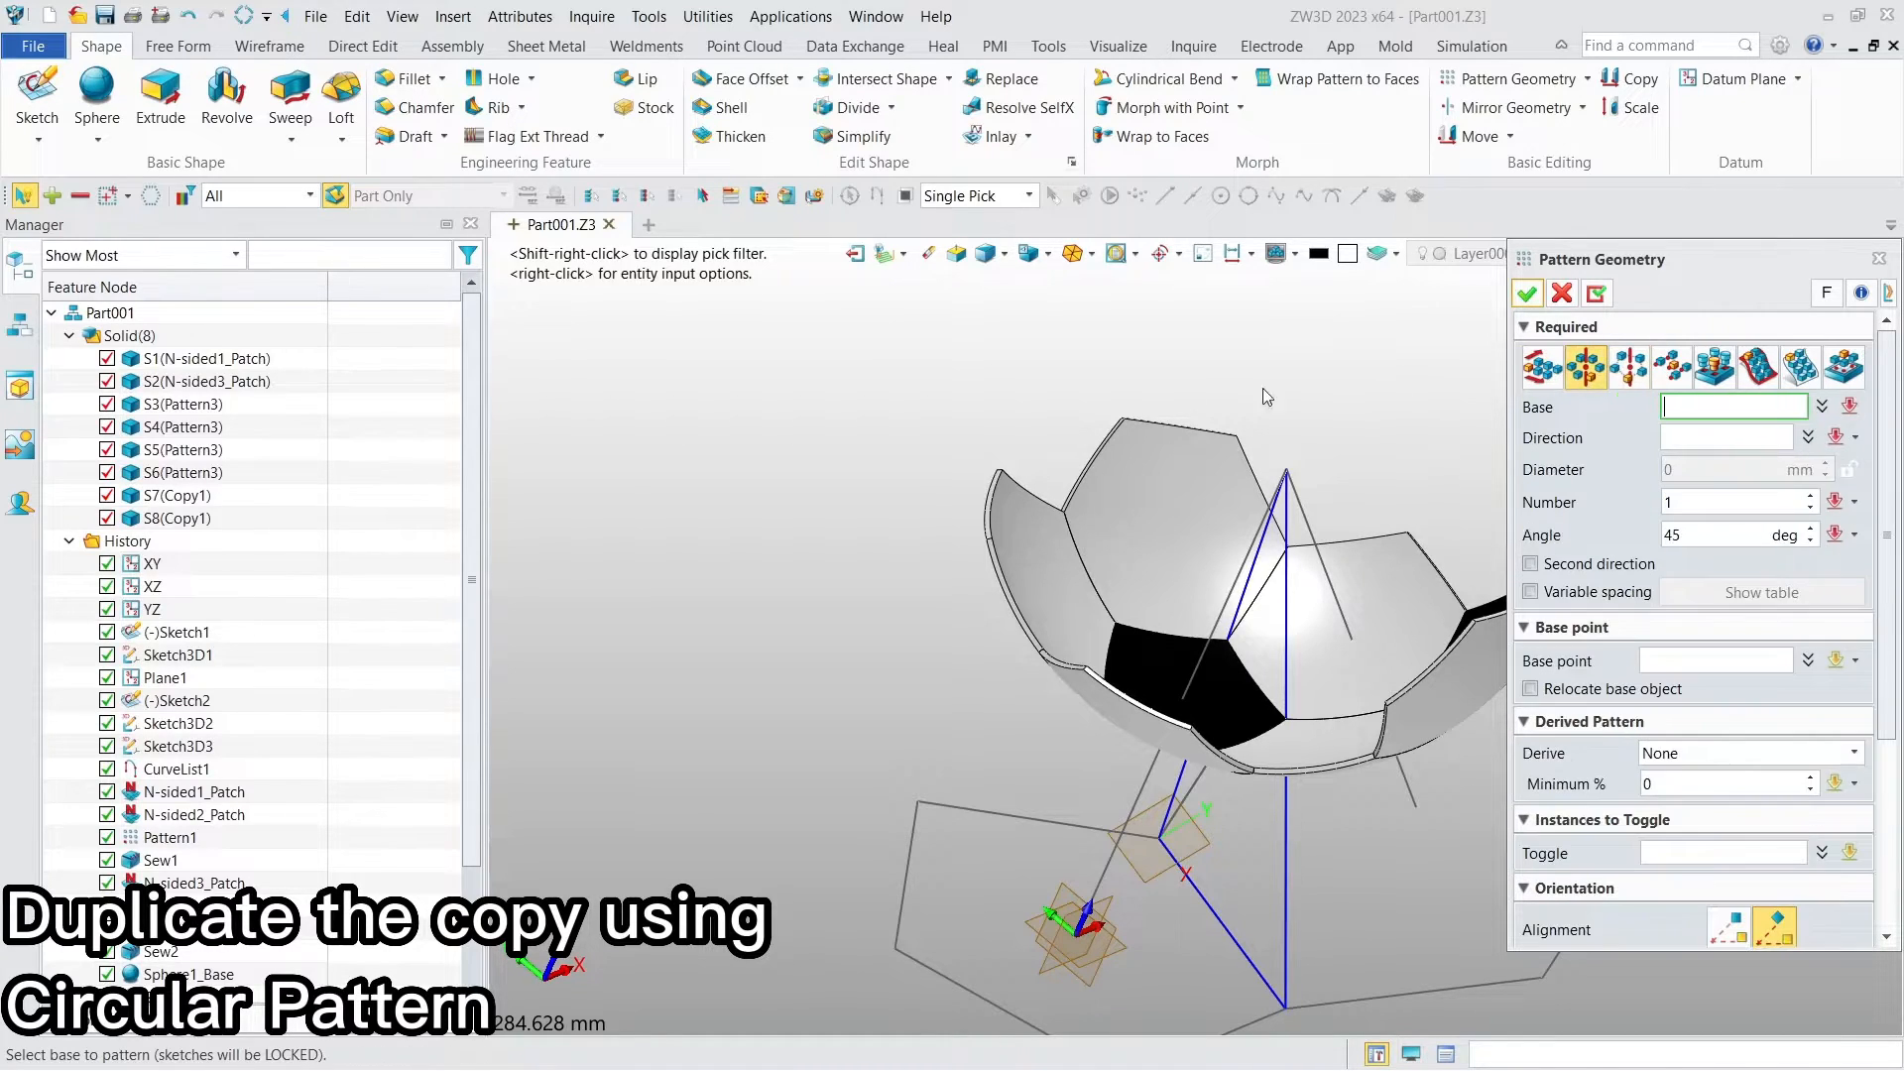
left_click(191, 499)
left_click(183, 518)
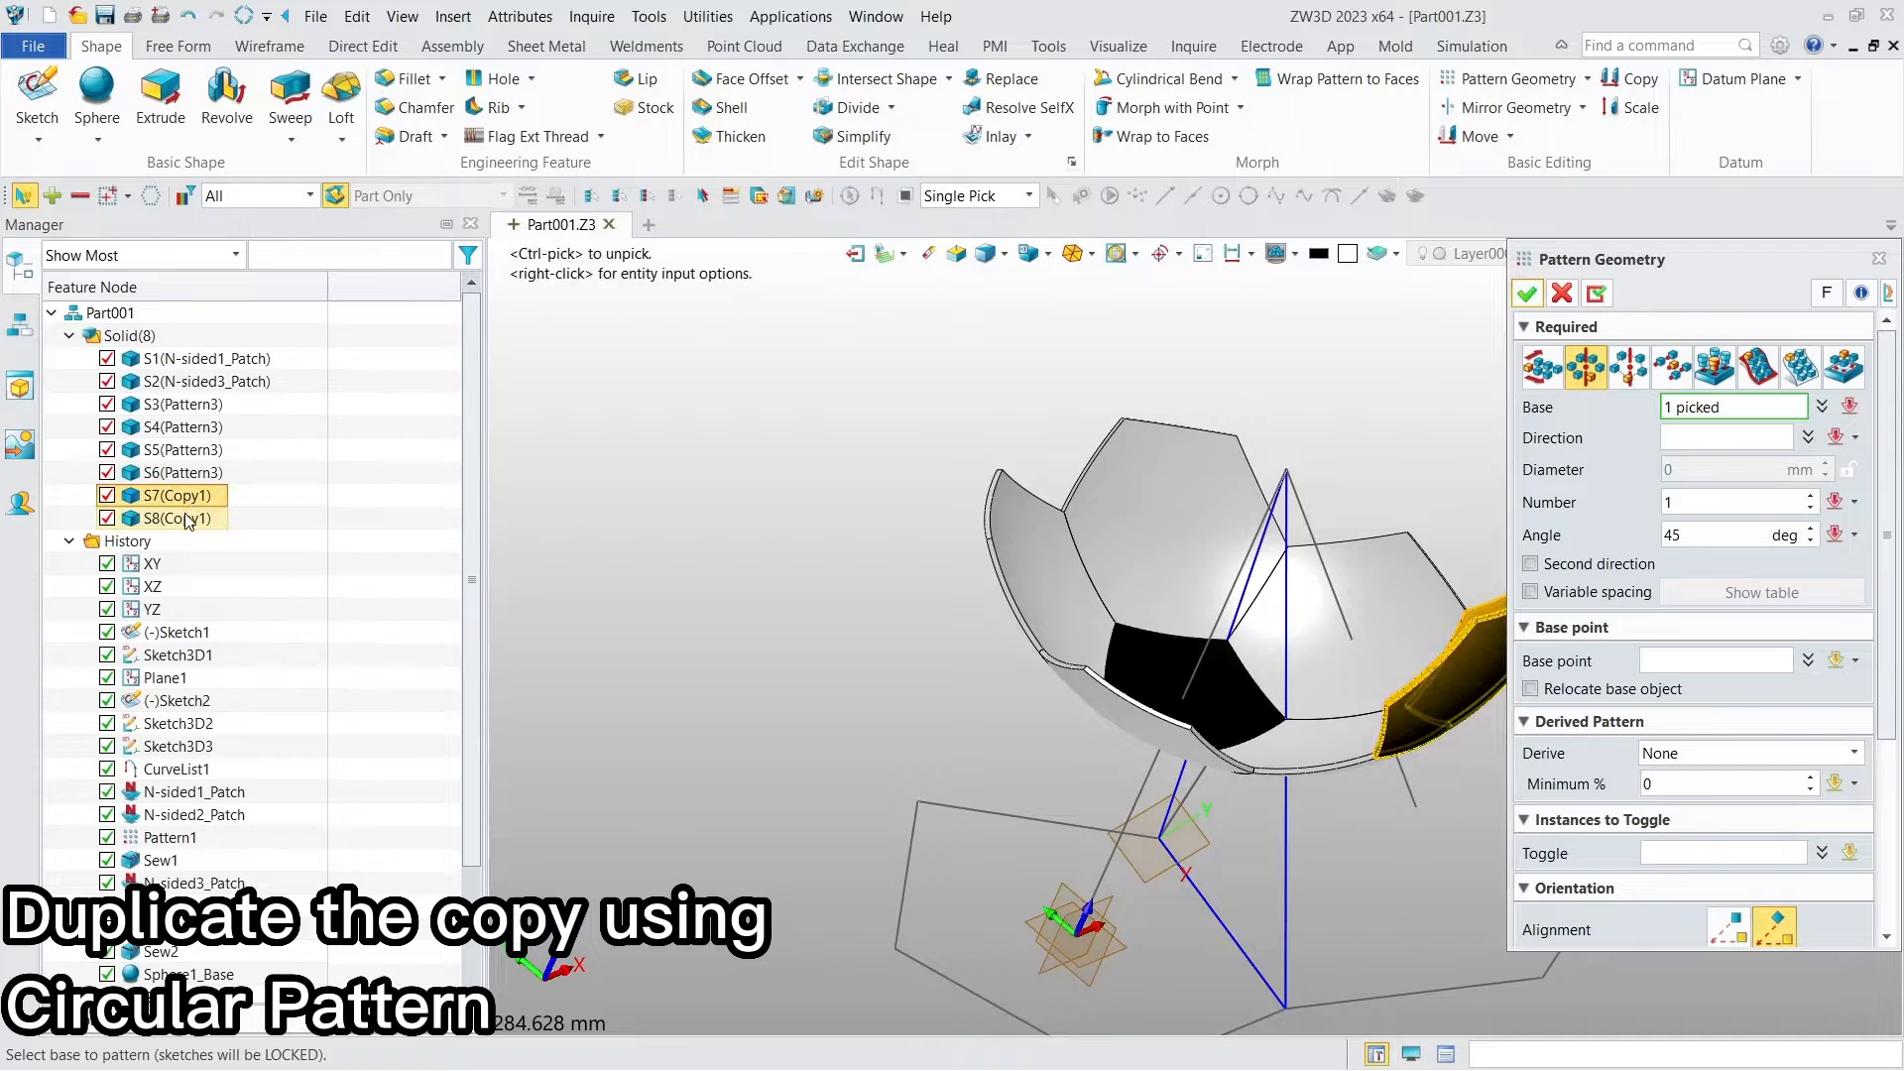
left_click(1727, 437)
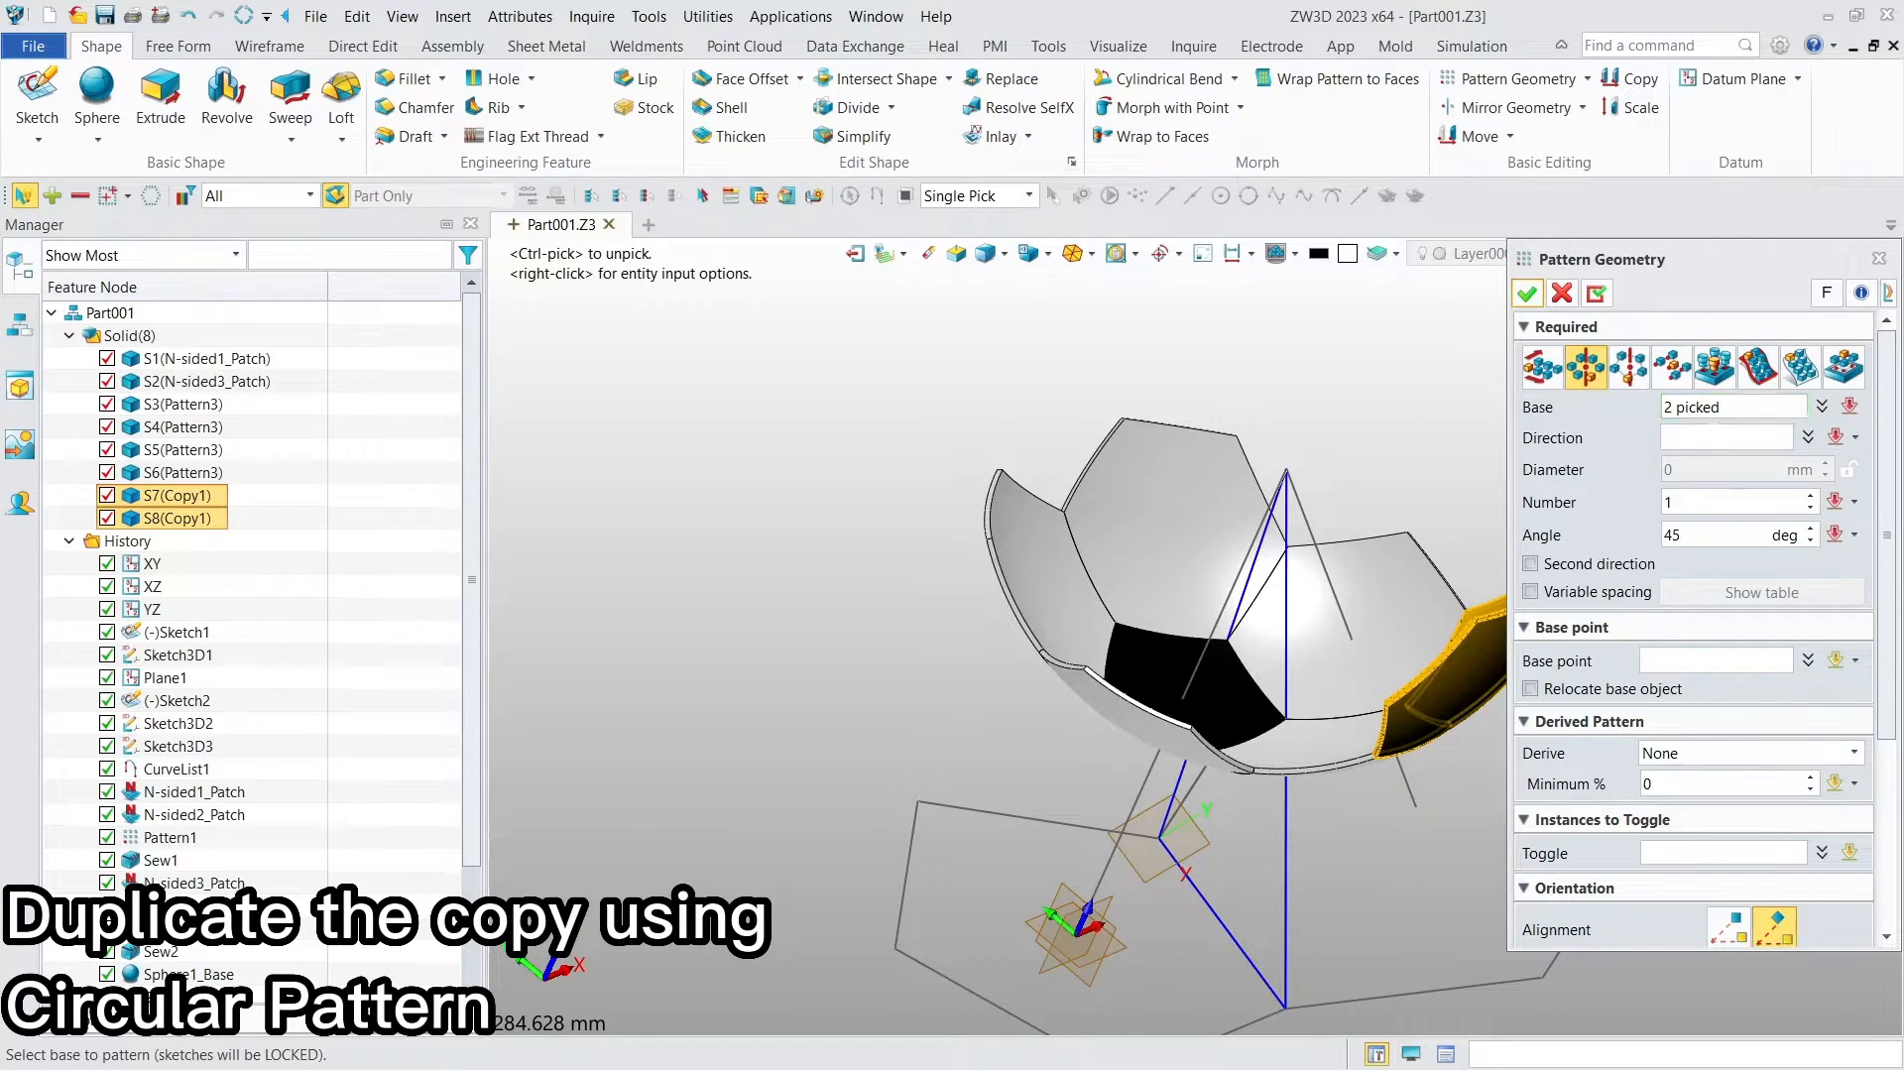
left_click(1091, 922)
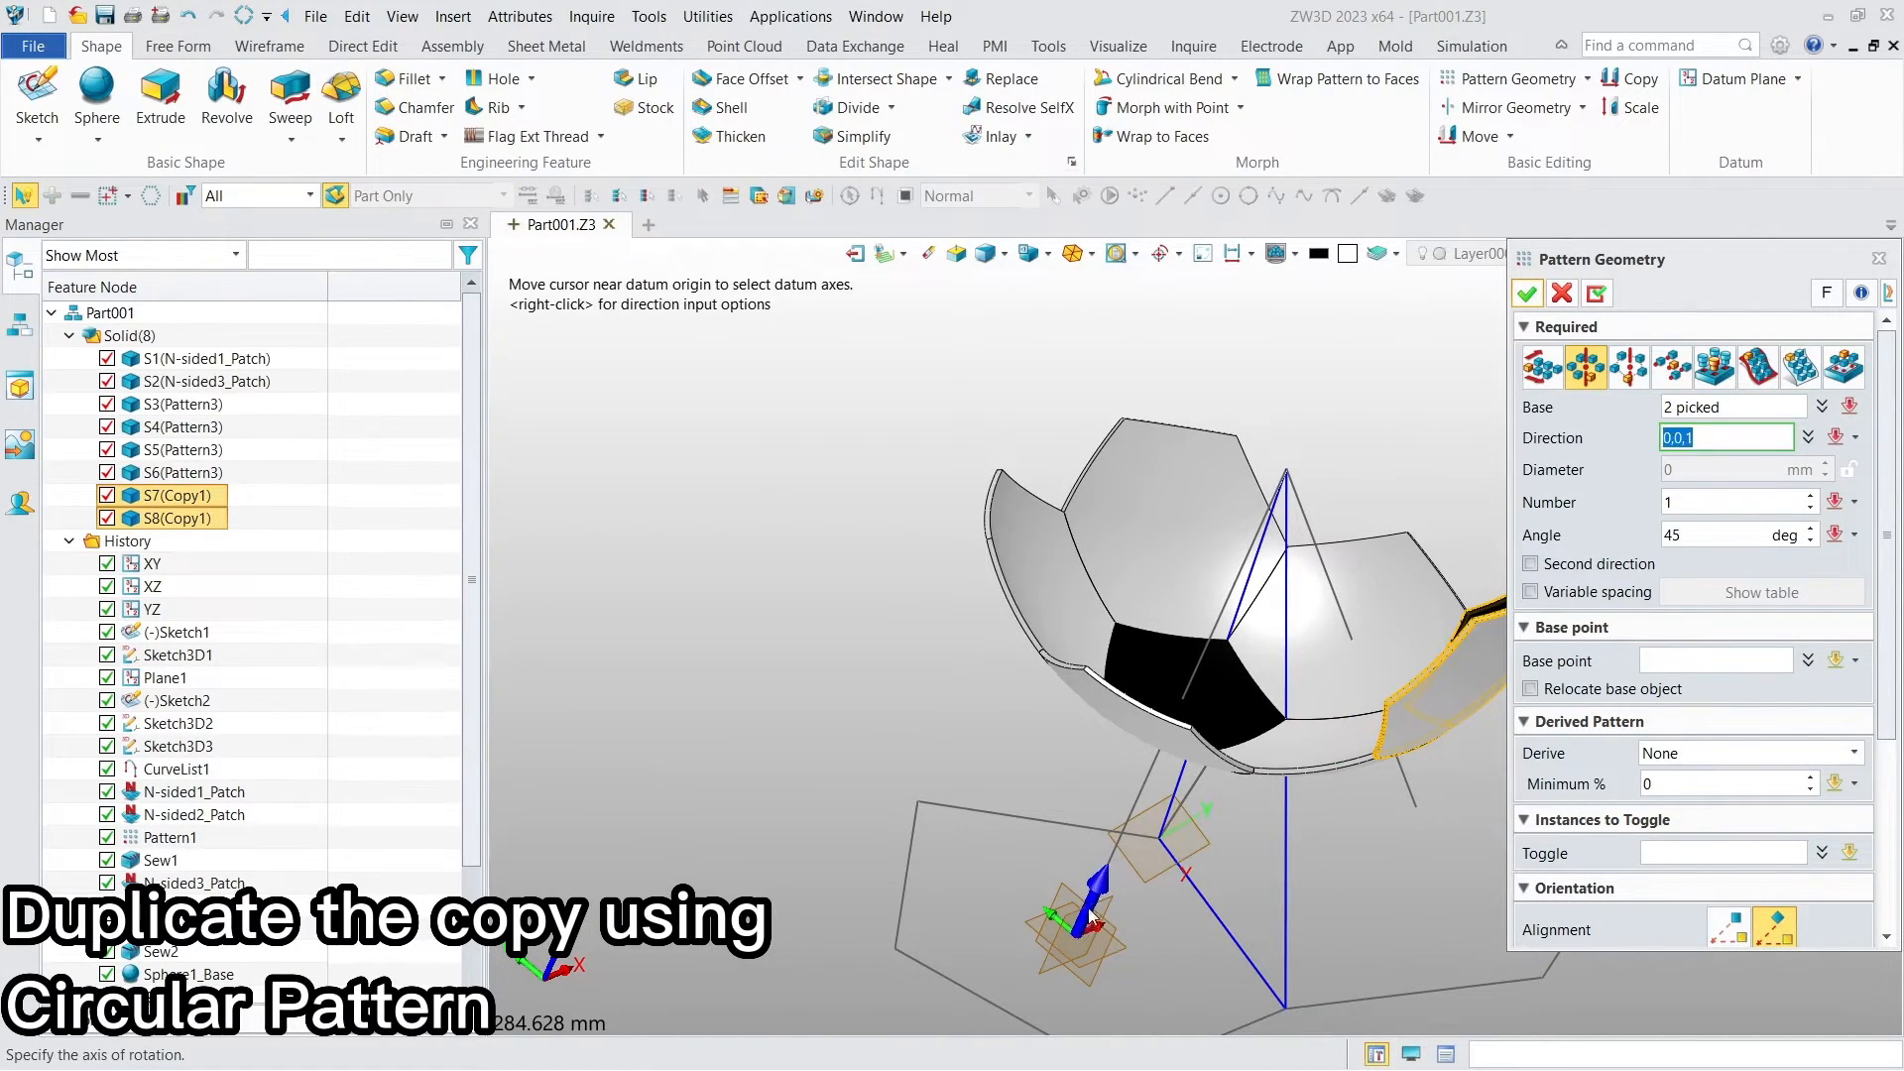
left_click(1096, 900)
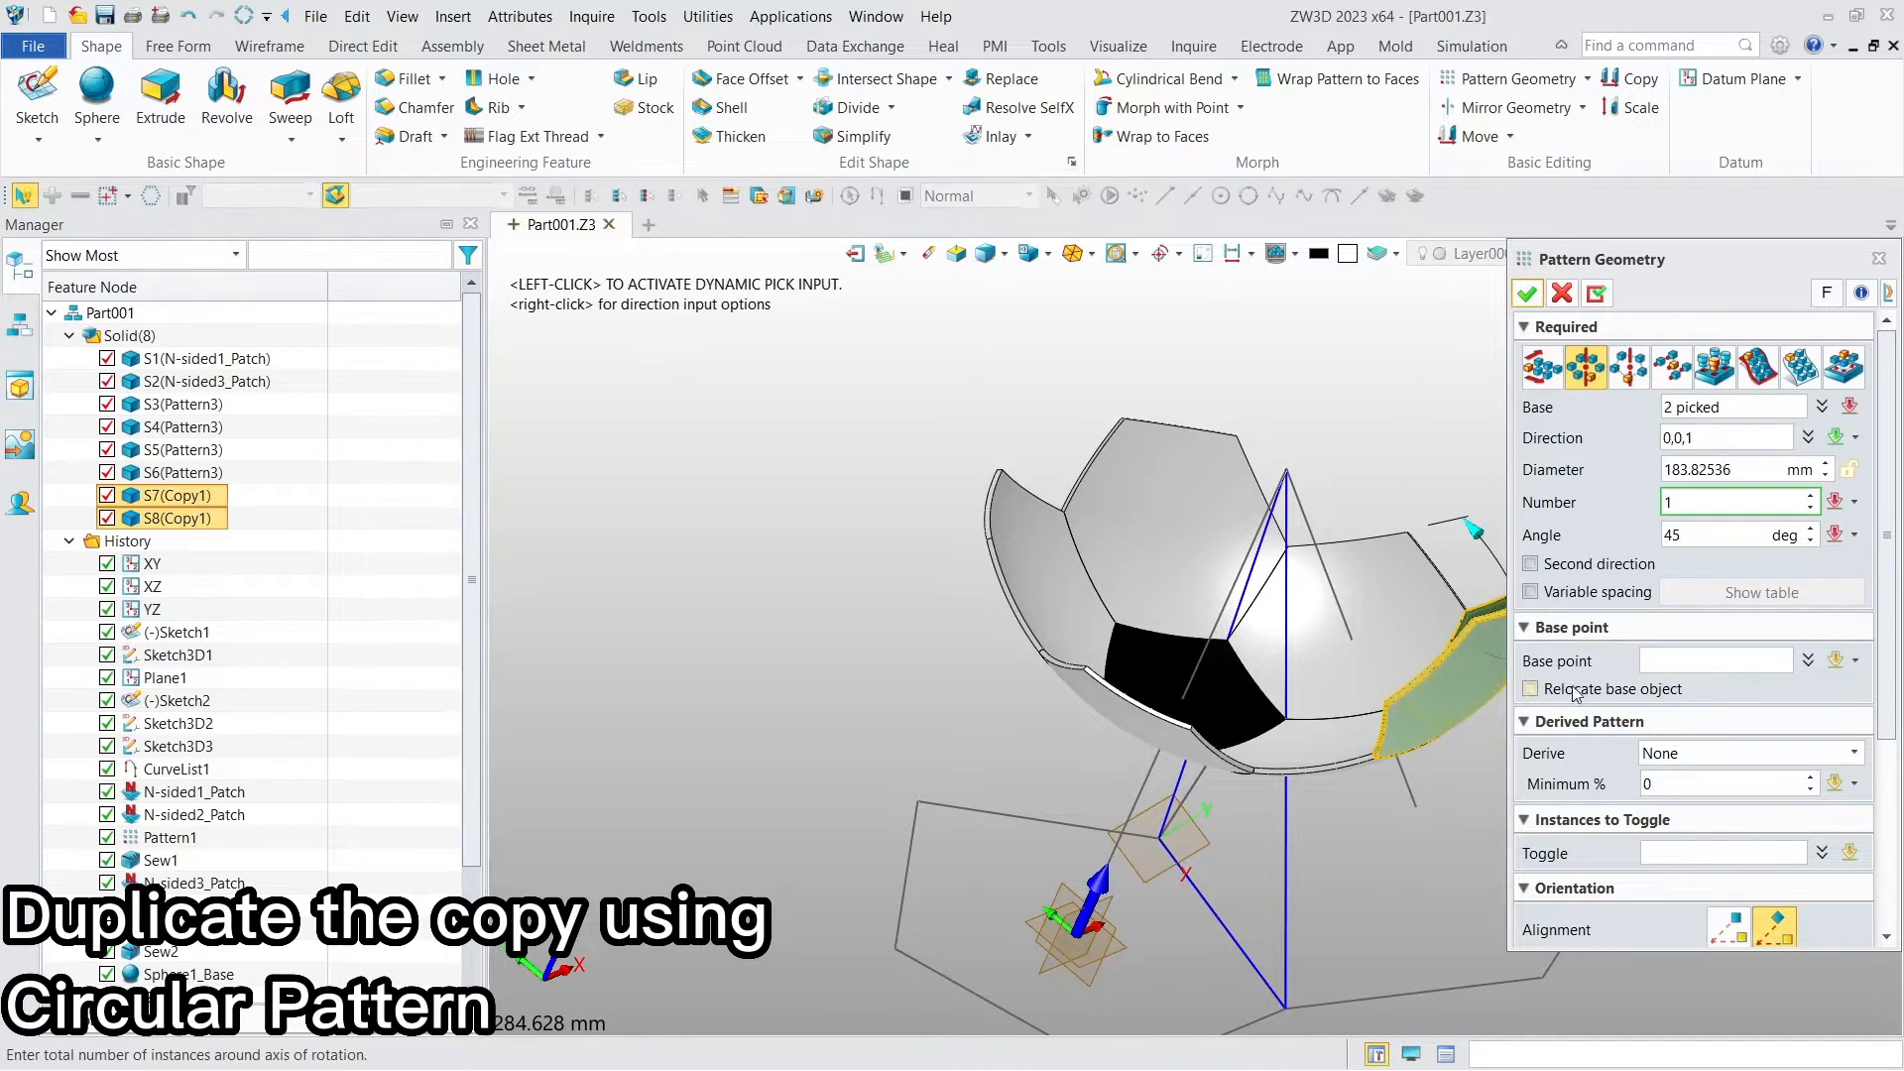
double_click(1714, 502)
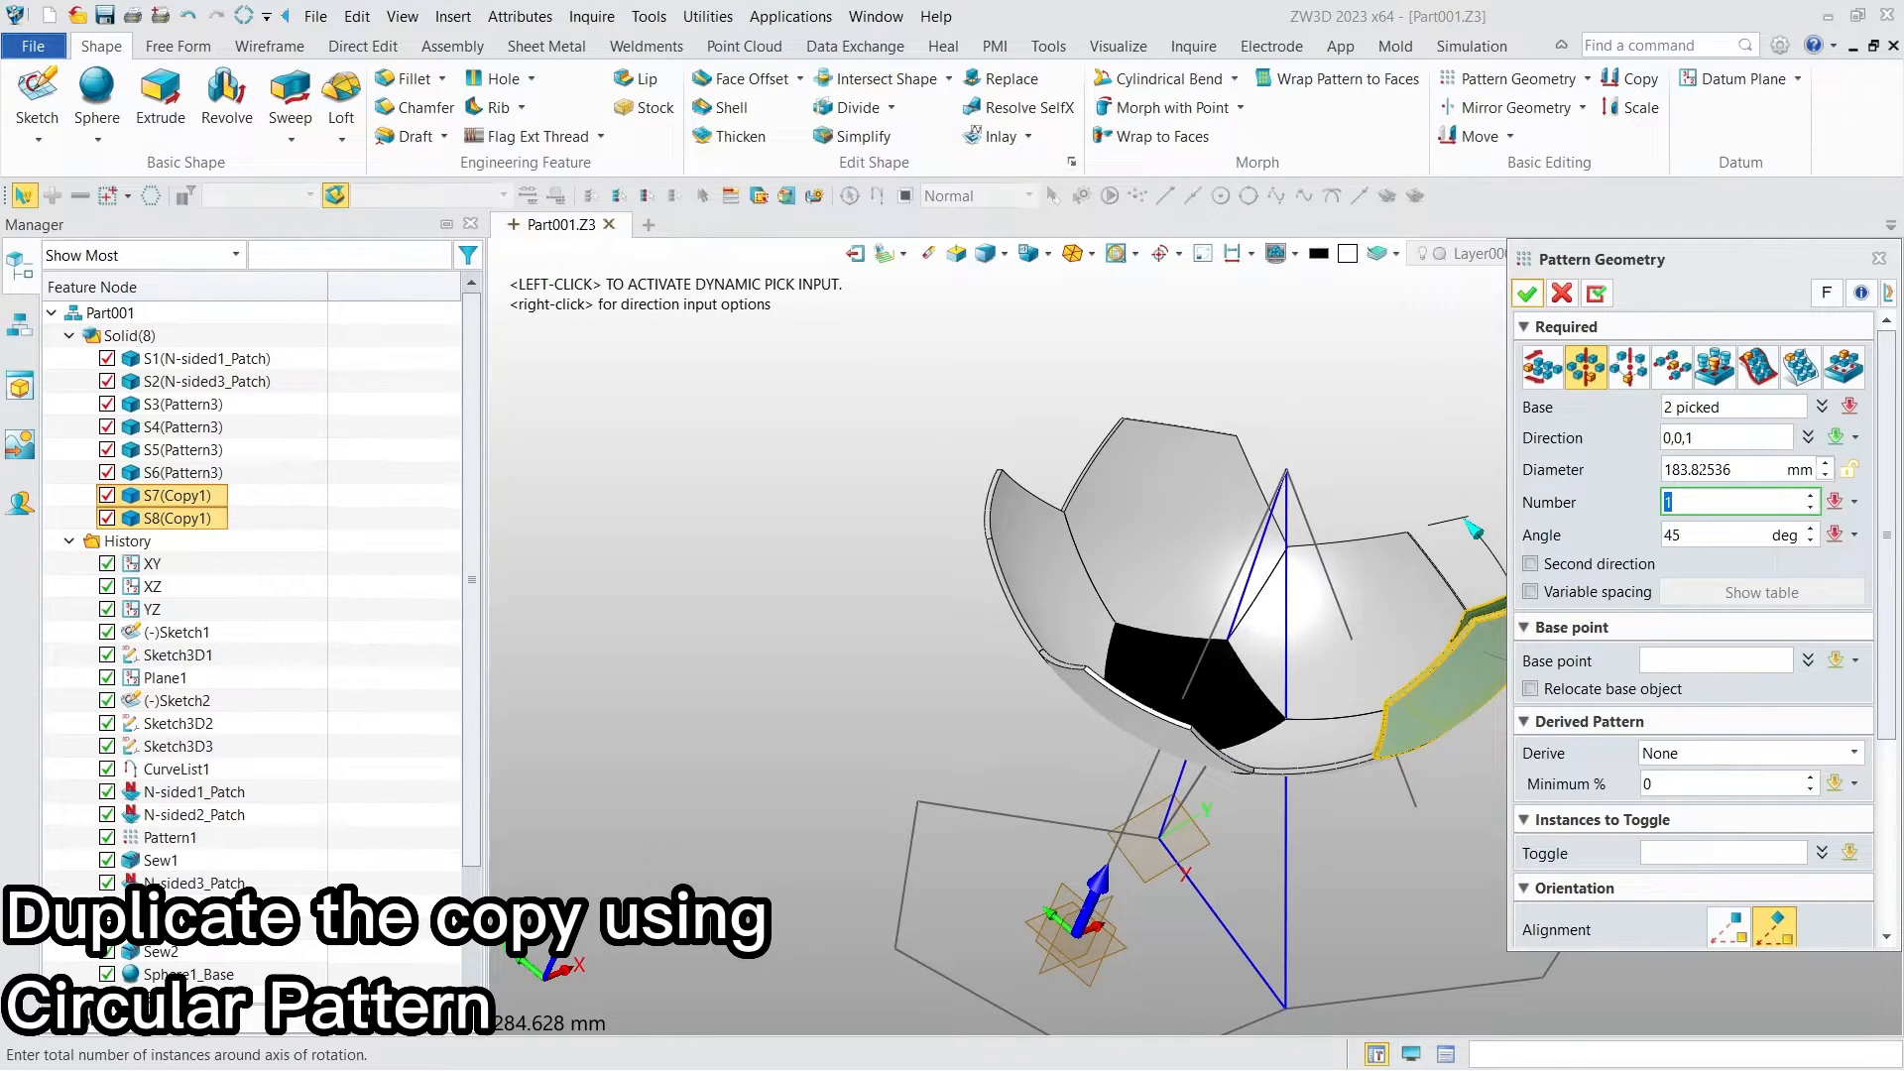
key("Tab")
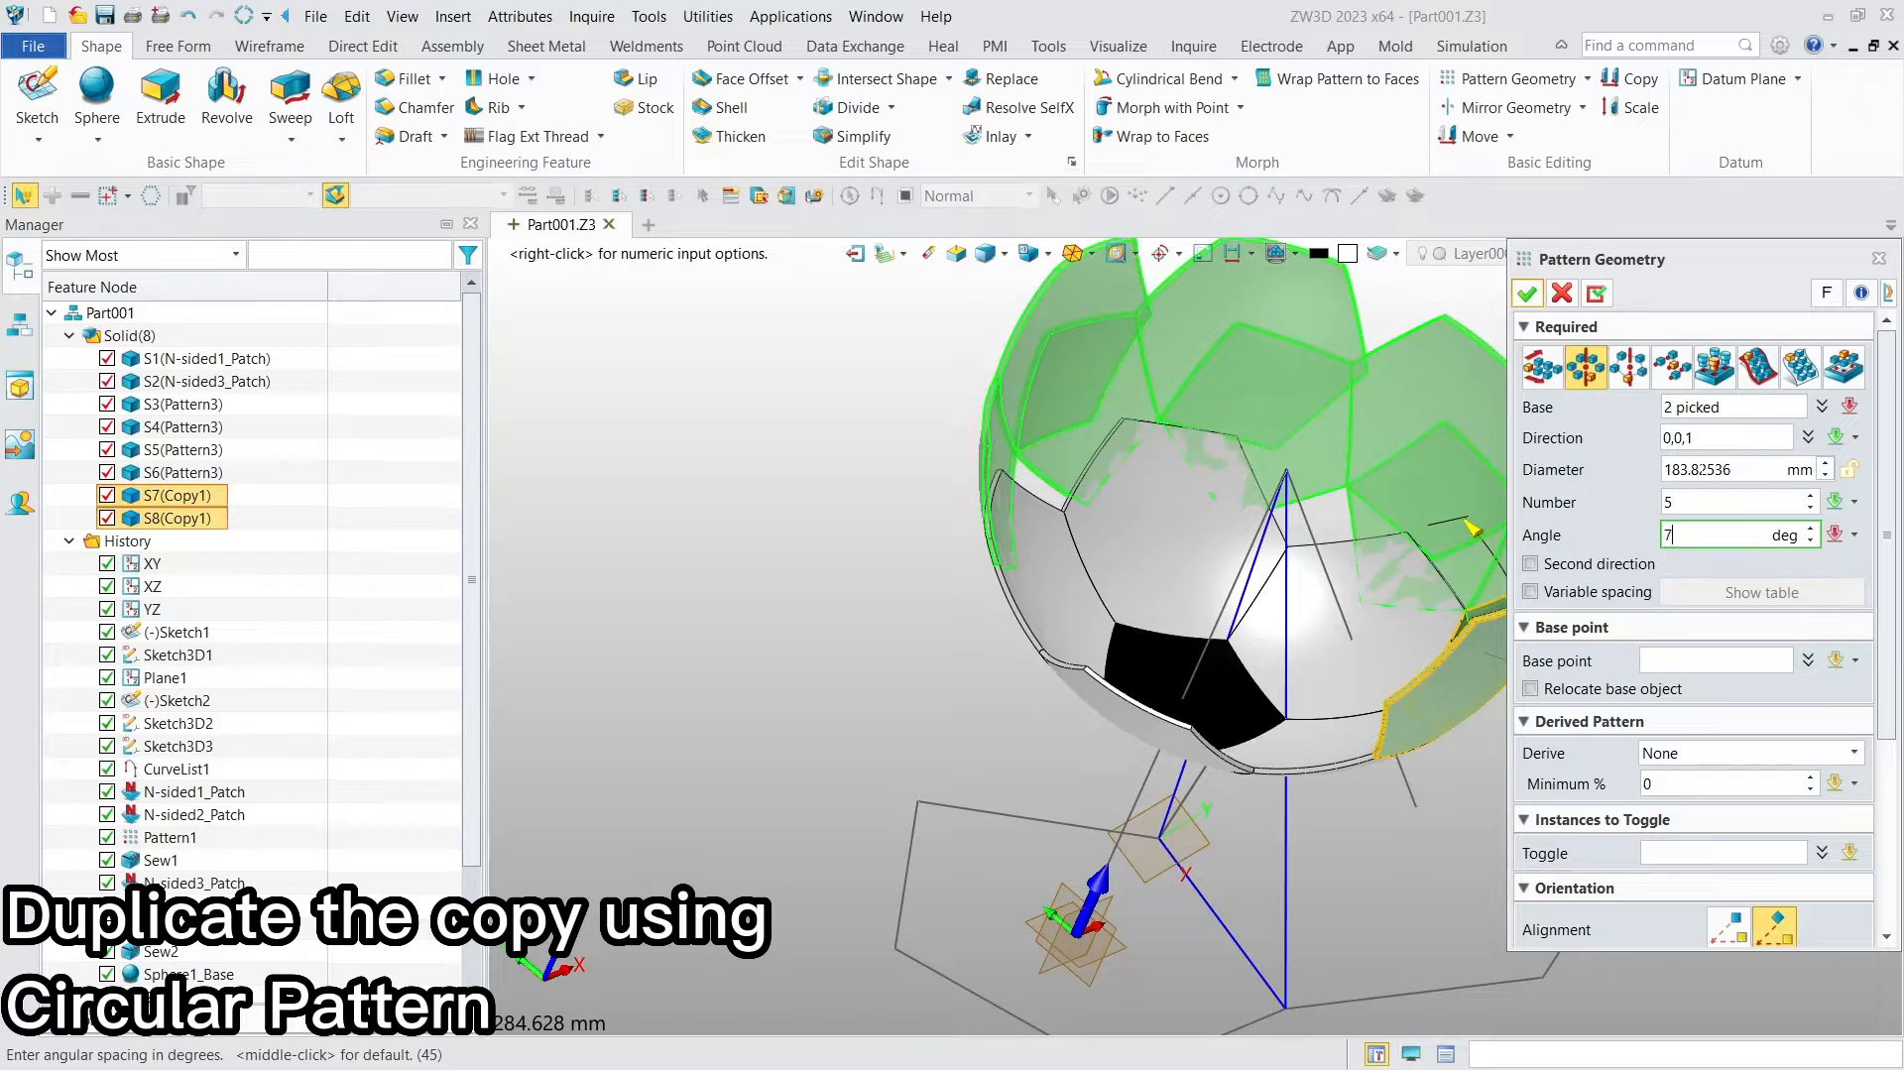
key("Return")
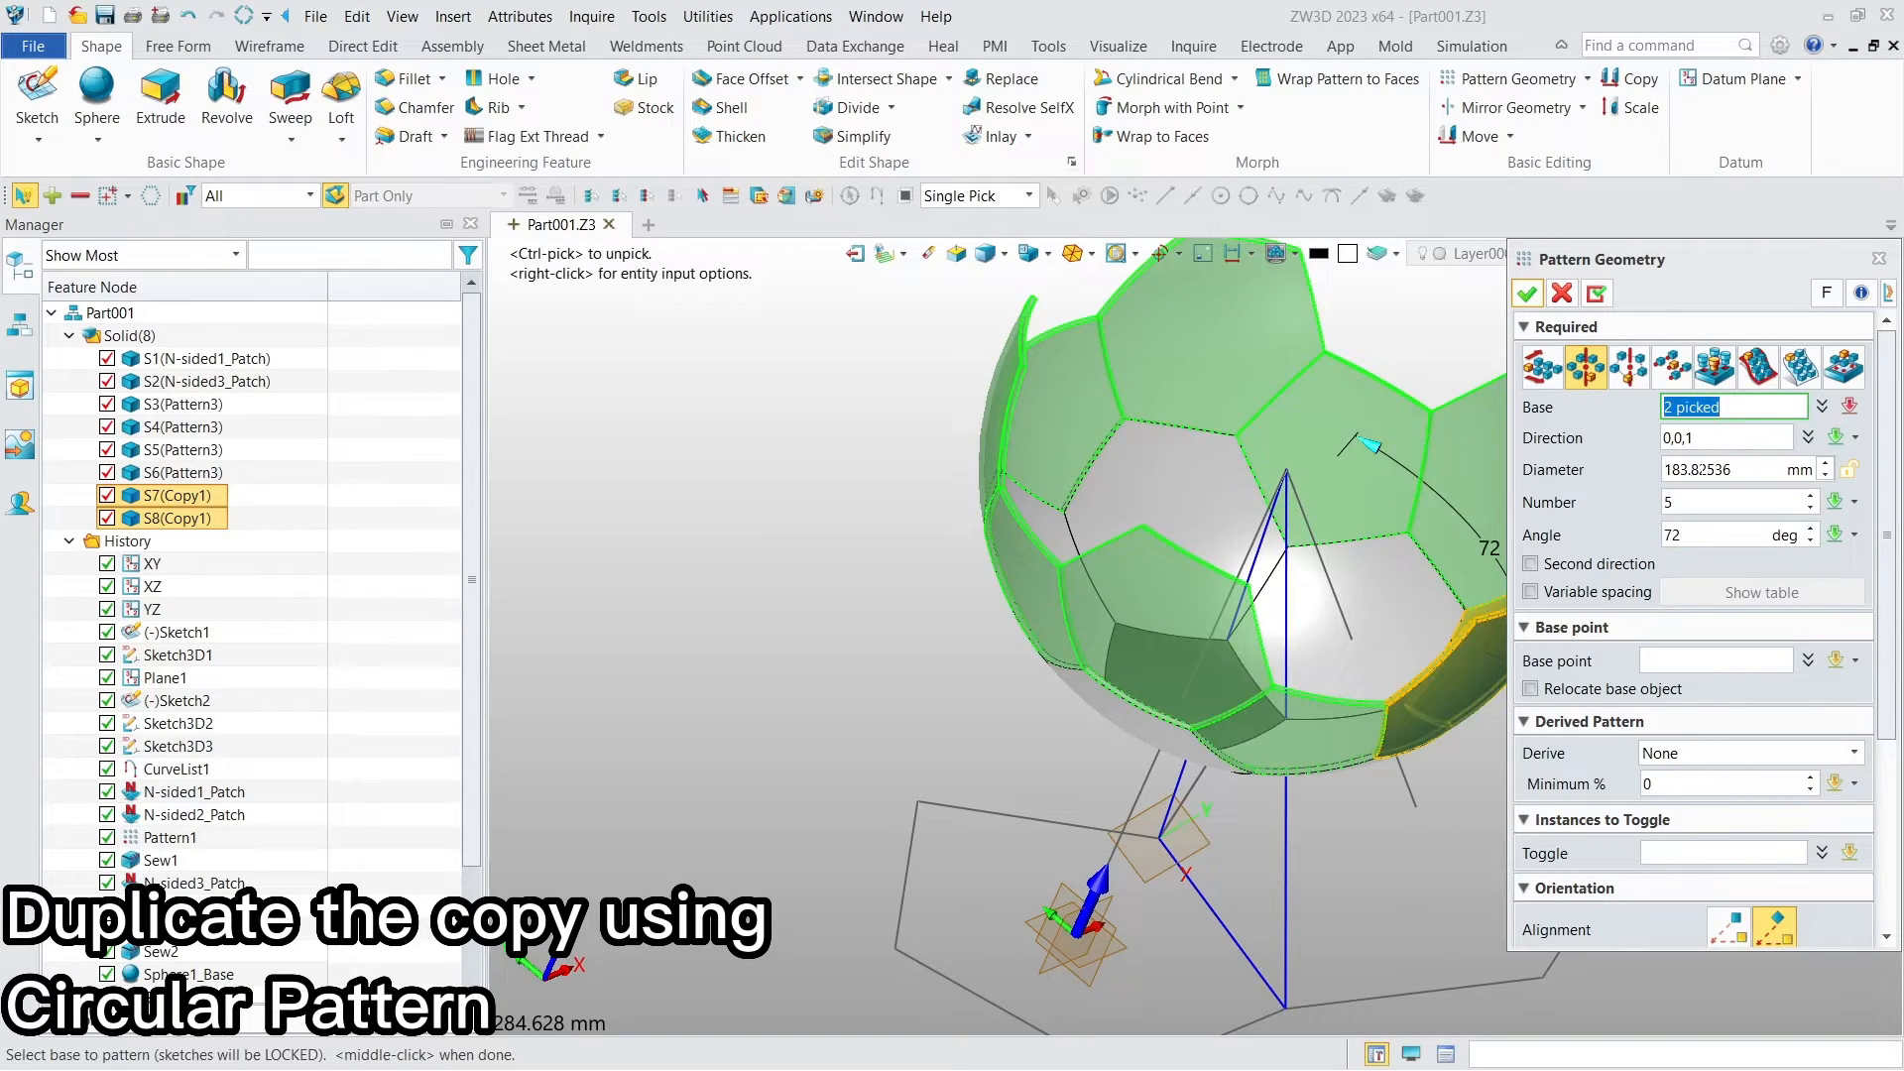
left_click(1529, 295)
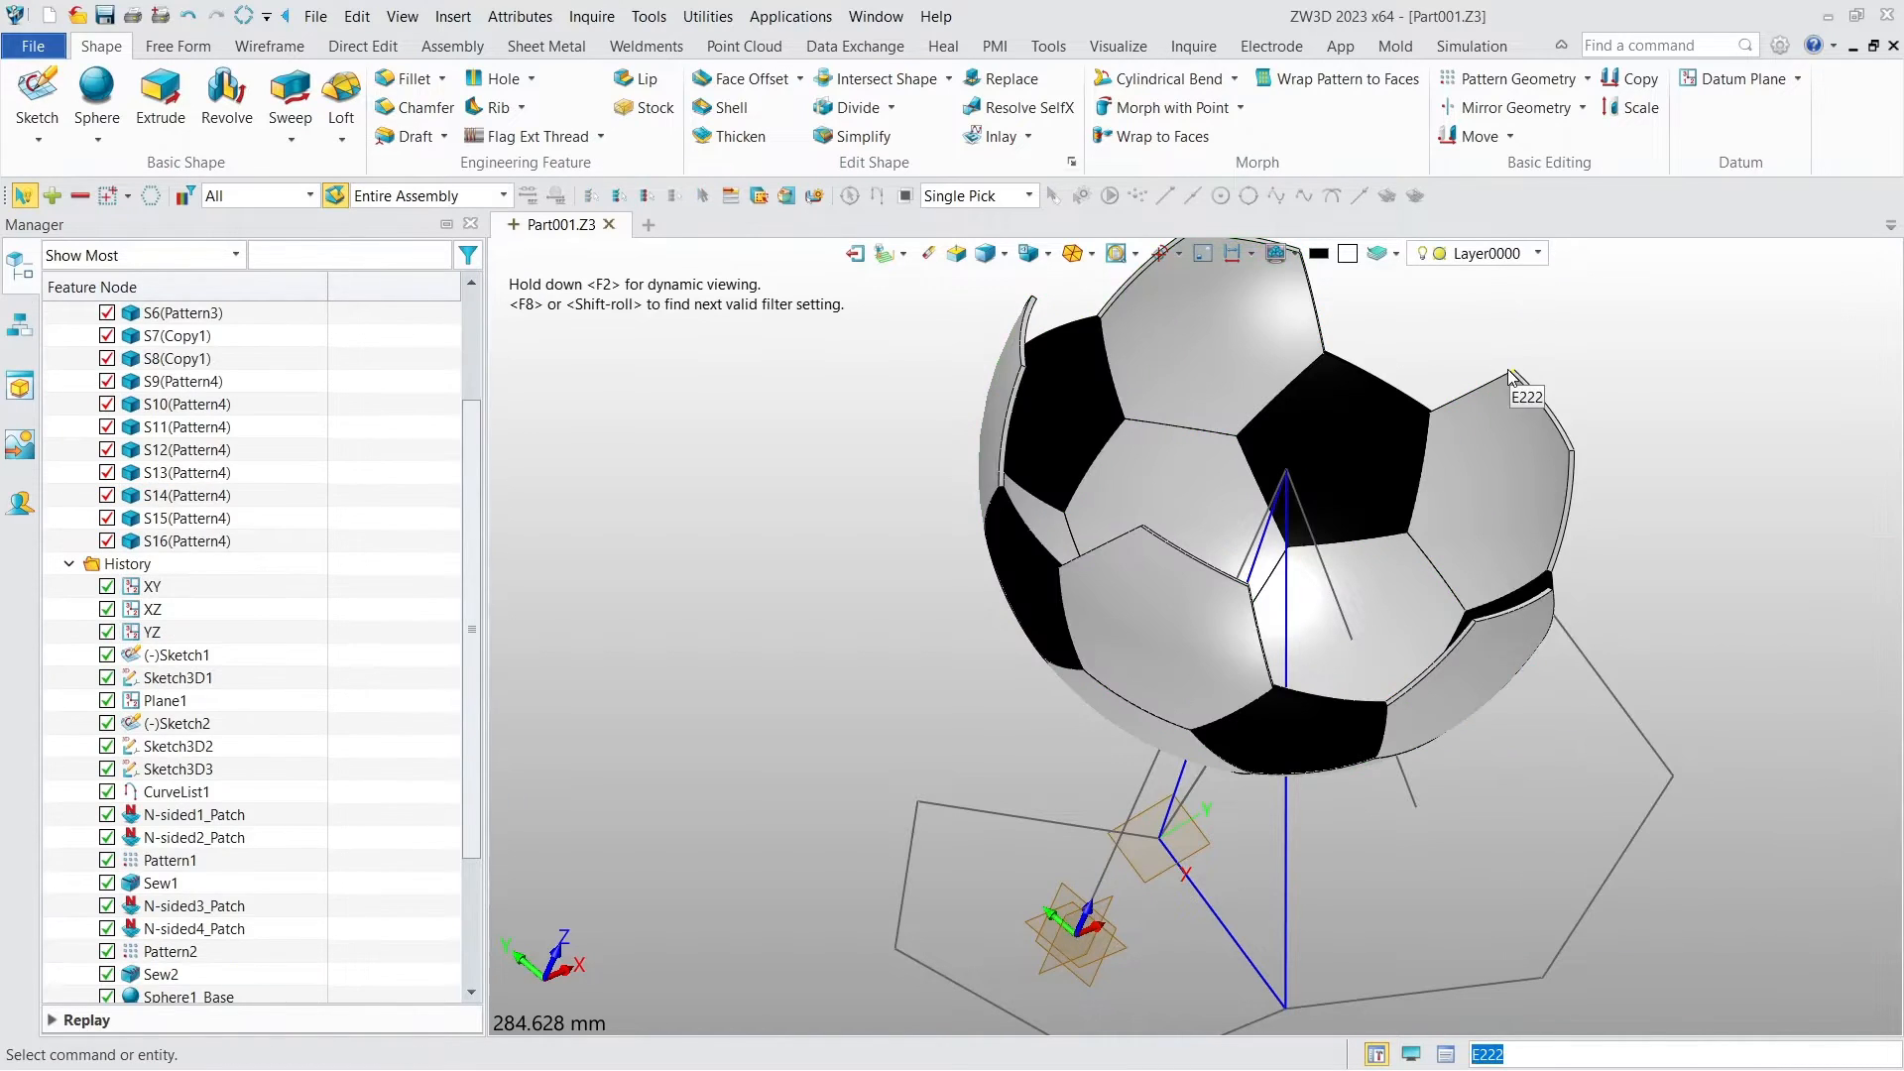
Step: Create a datum plane with the dynamic method at the apex of the construction lines, aligning its axes with global X, Y and Z
scroll(1514, 365, "down", 2)
left_click(1074, 255)
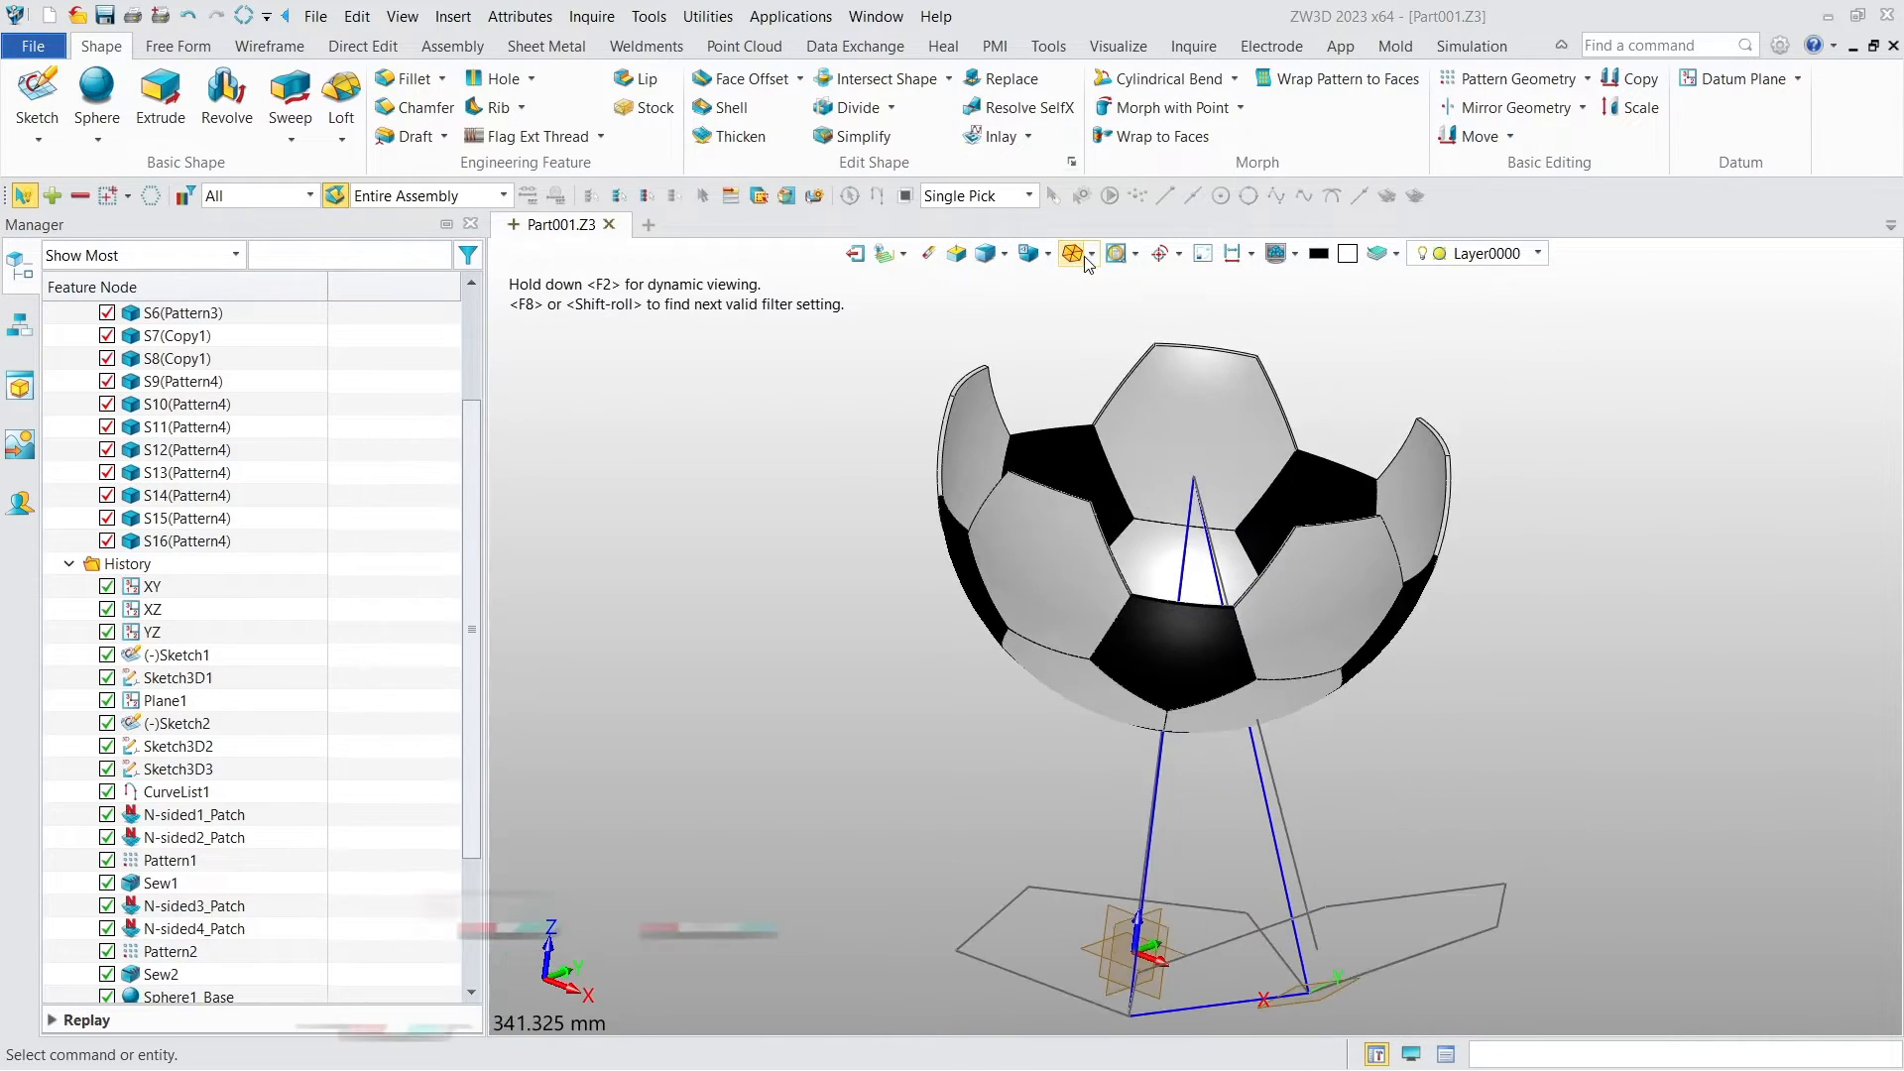
left_click(1736, 79)
scroll(1208, 390, "up", 6)
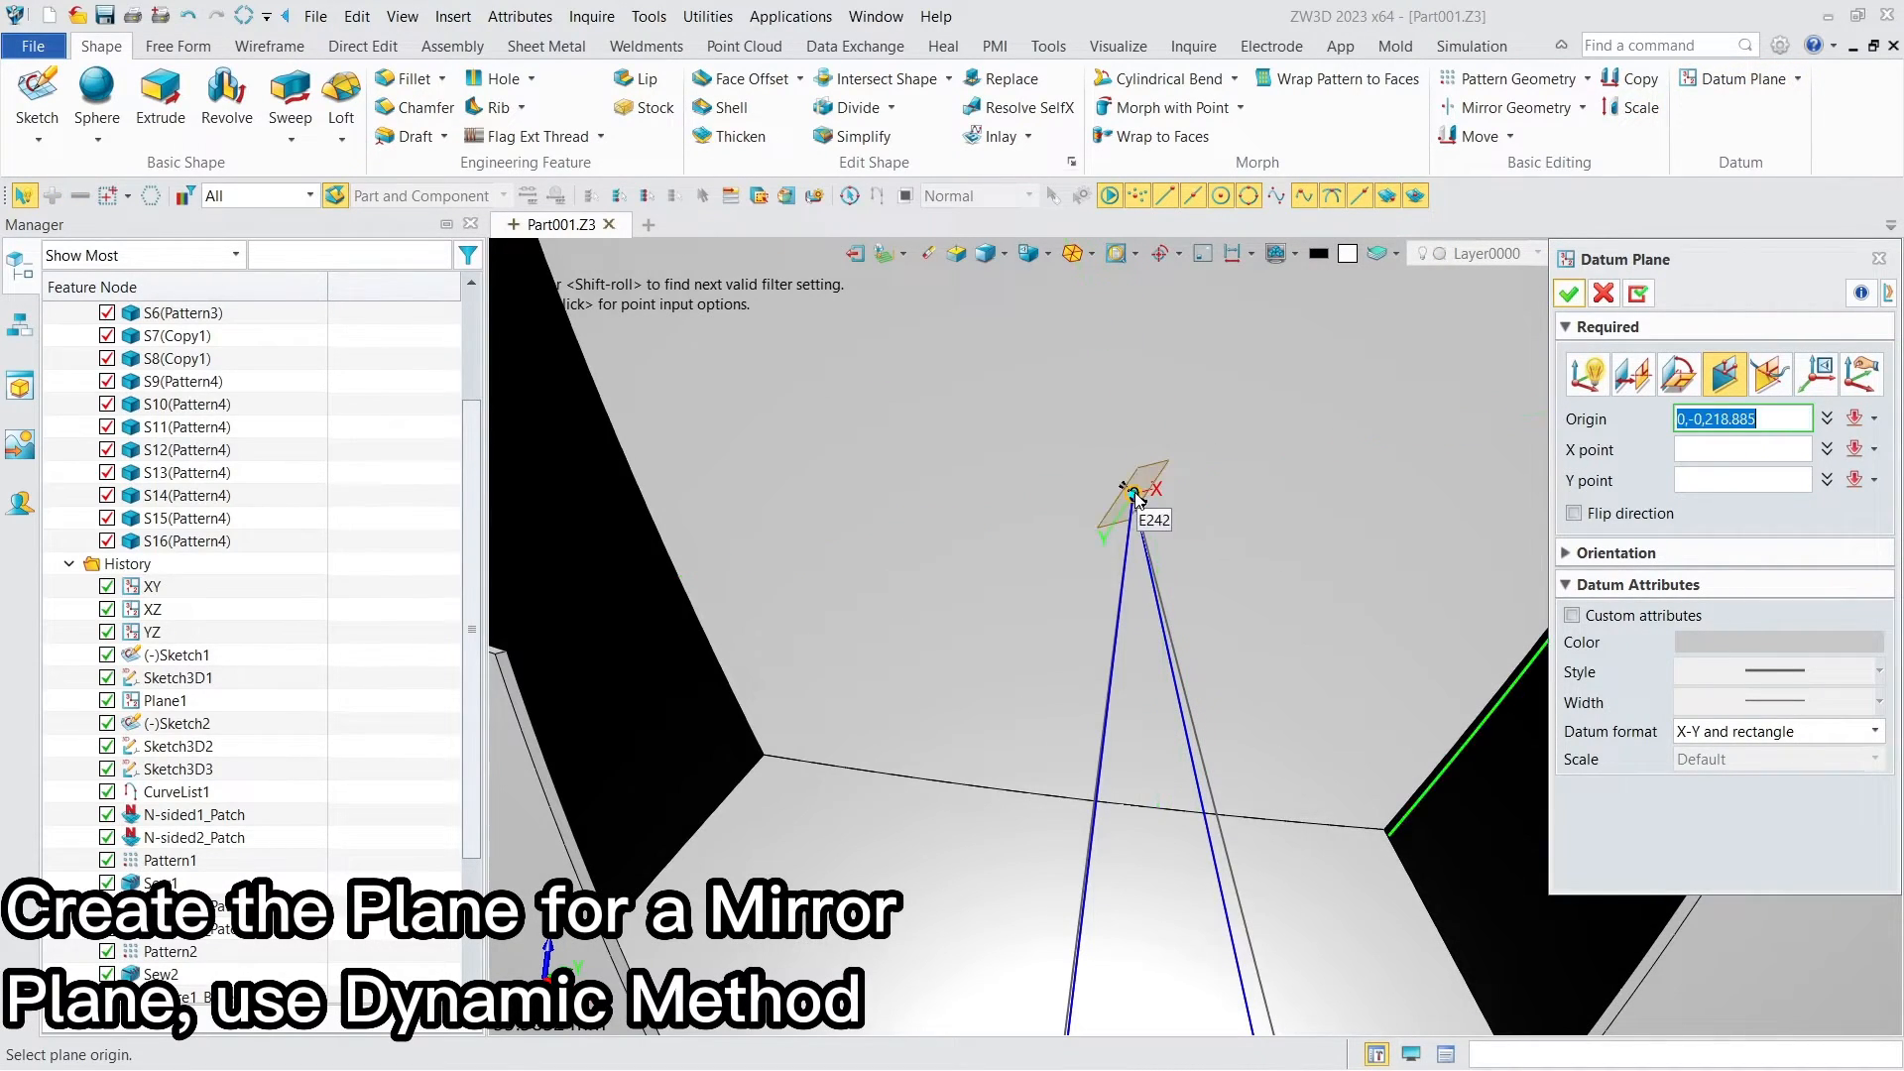
left_click(1856, 382)
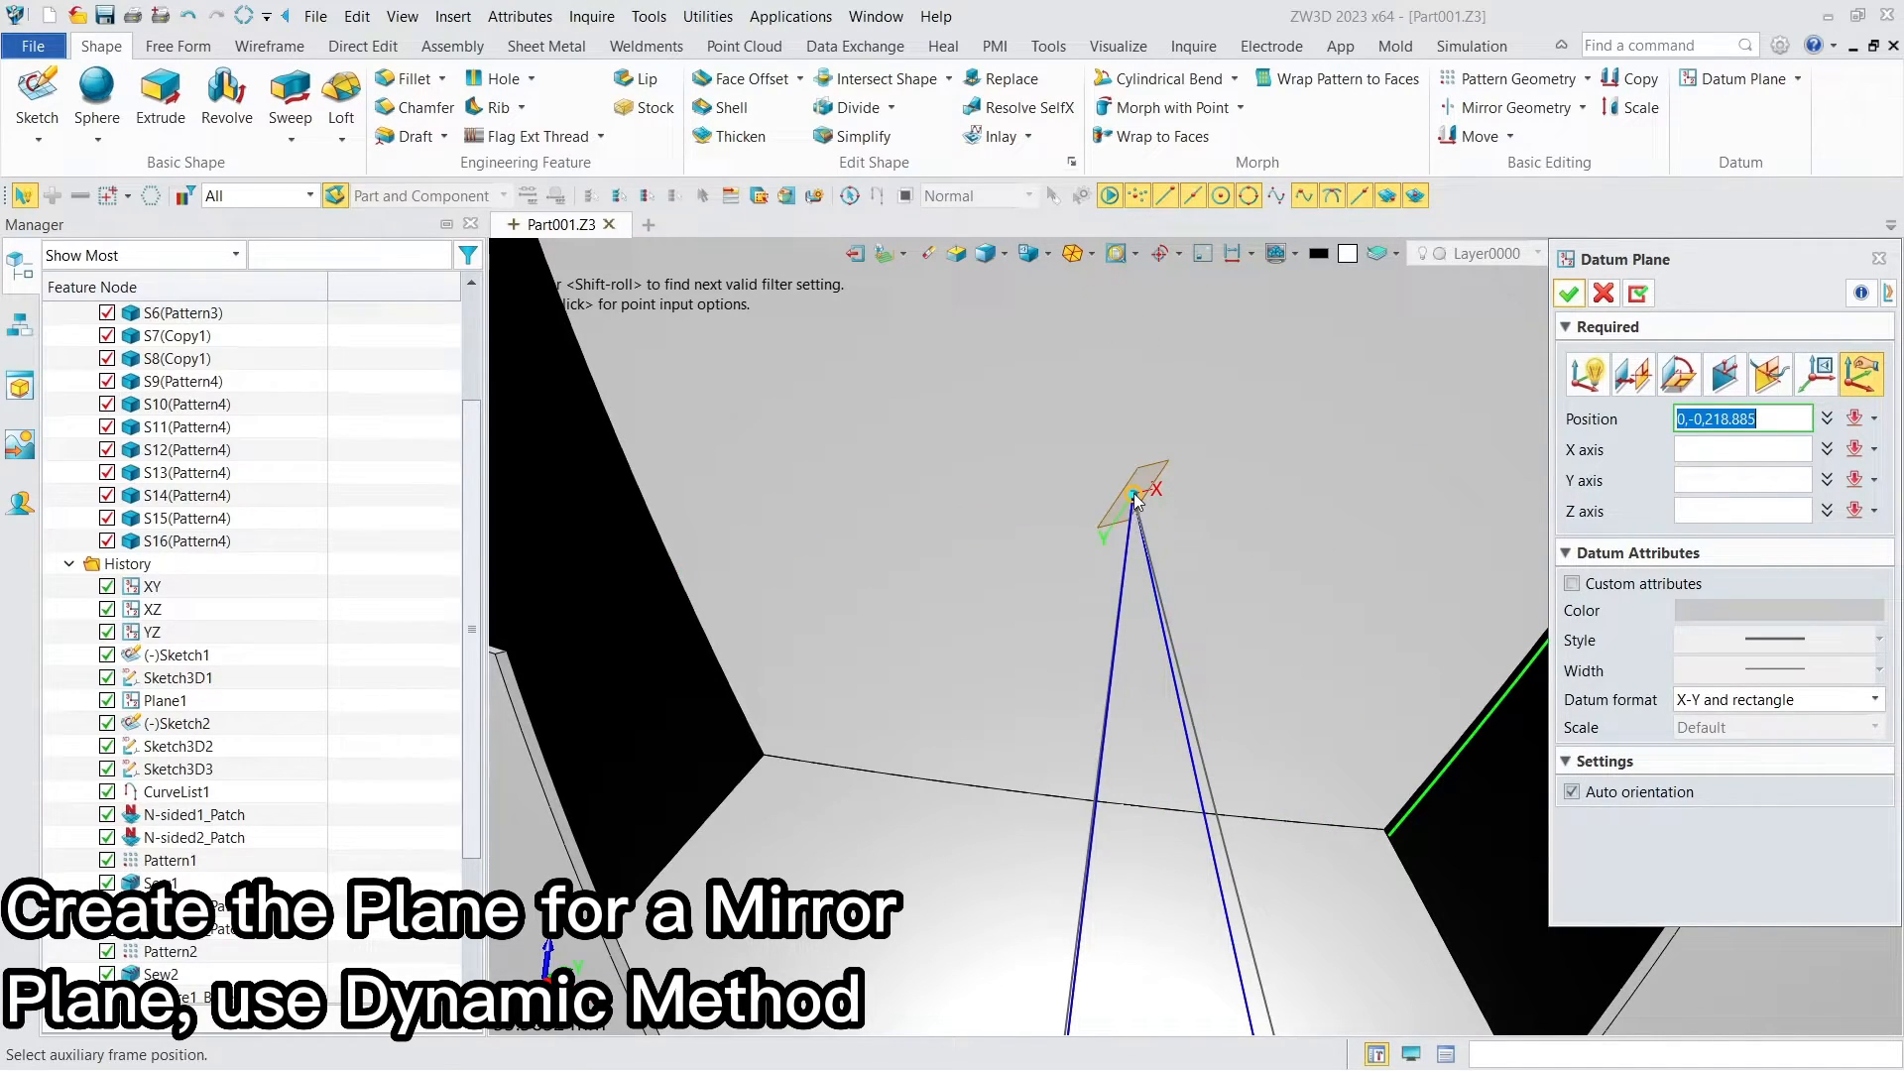
left_click(1136, 499)
left_click(1851, 452)
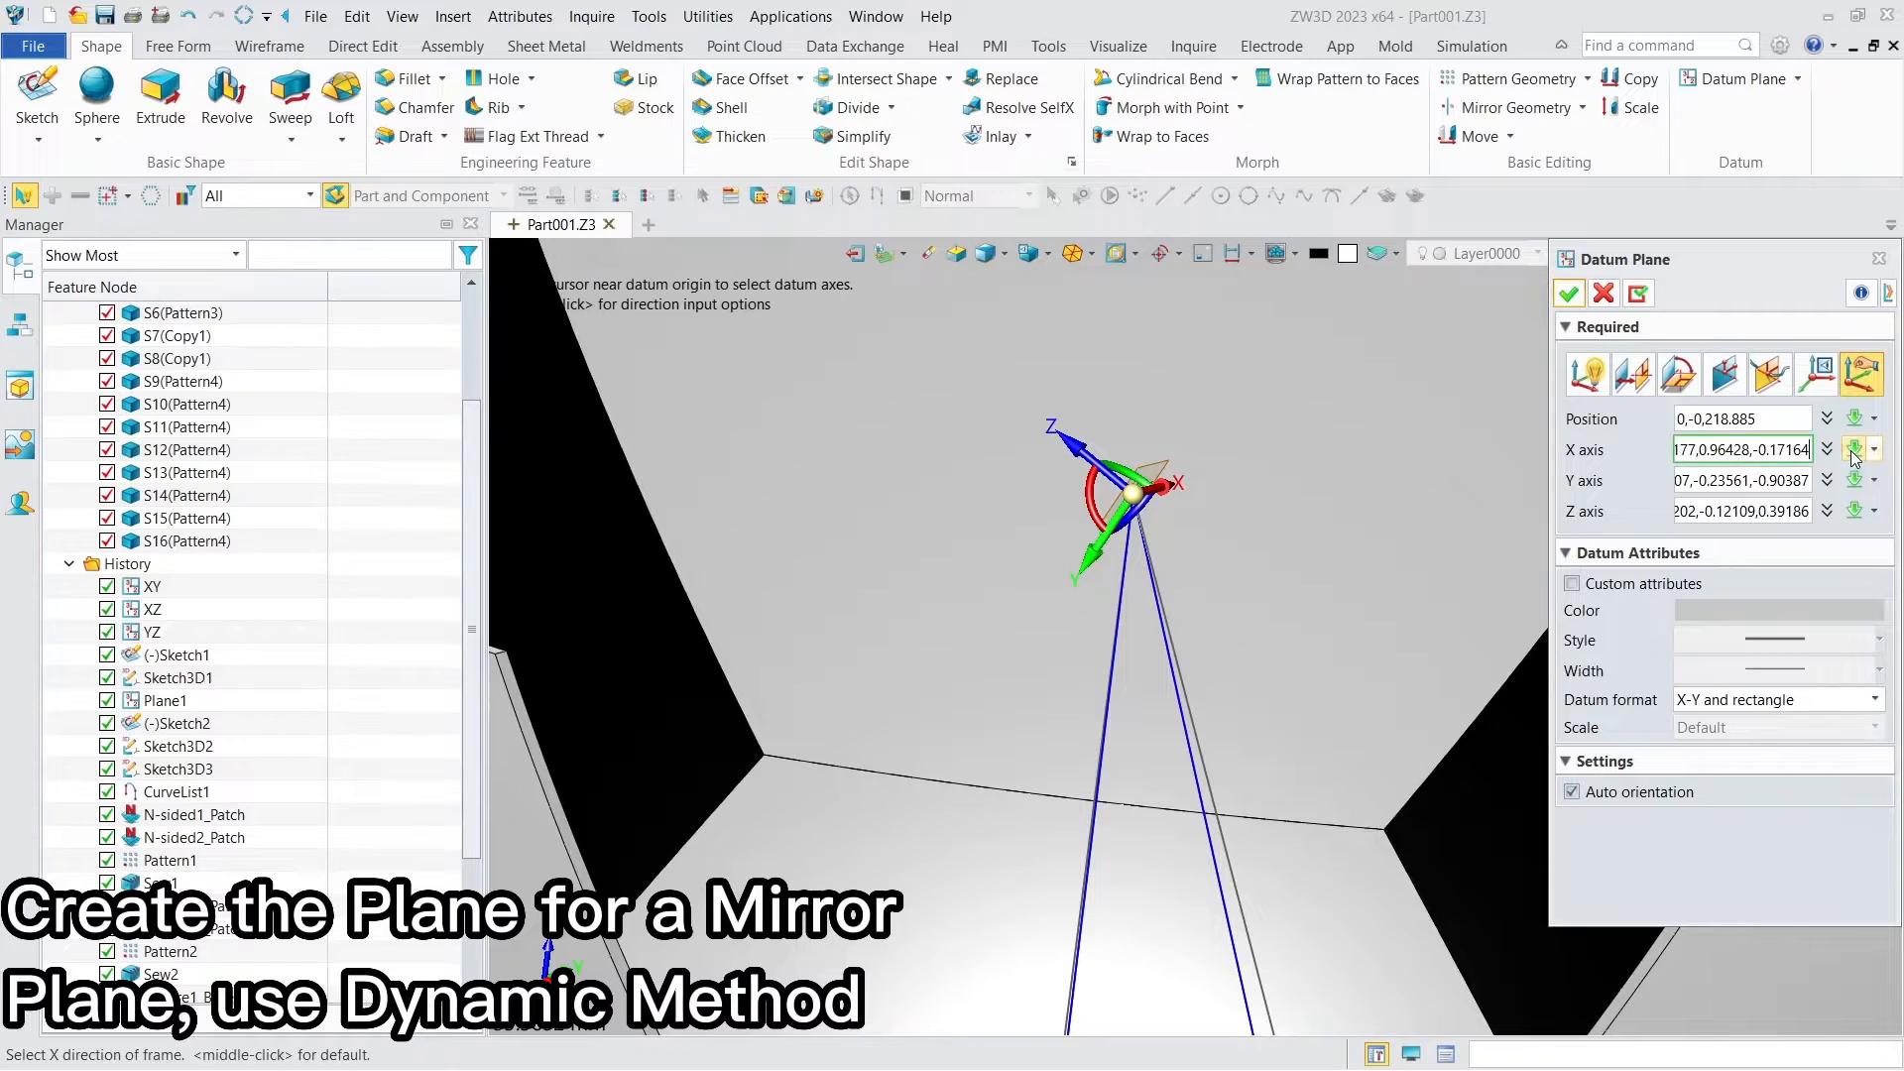
left_click(1827, 472)
left_click(1827, 480)
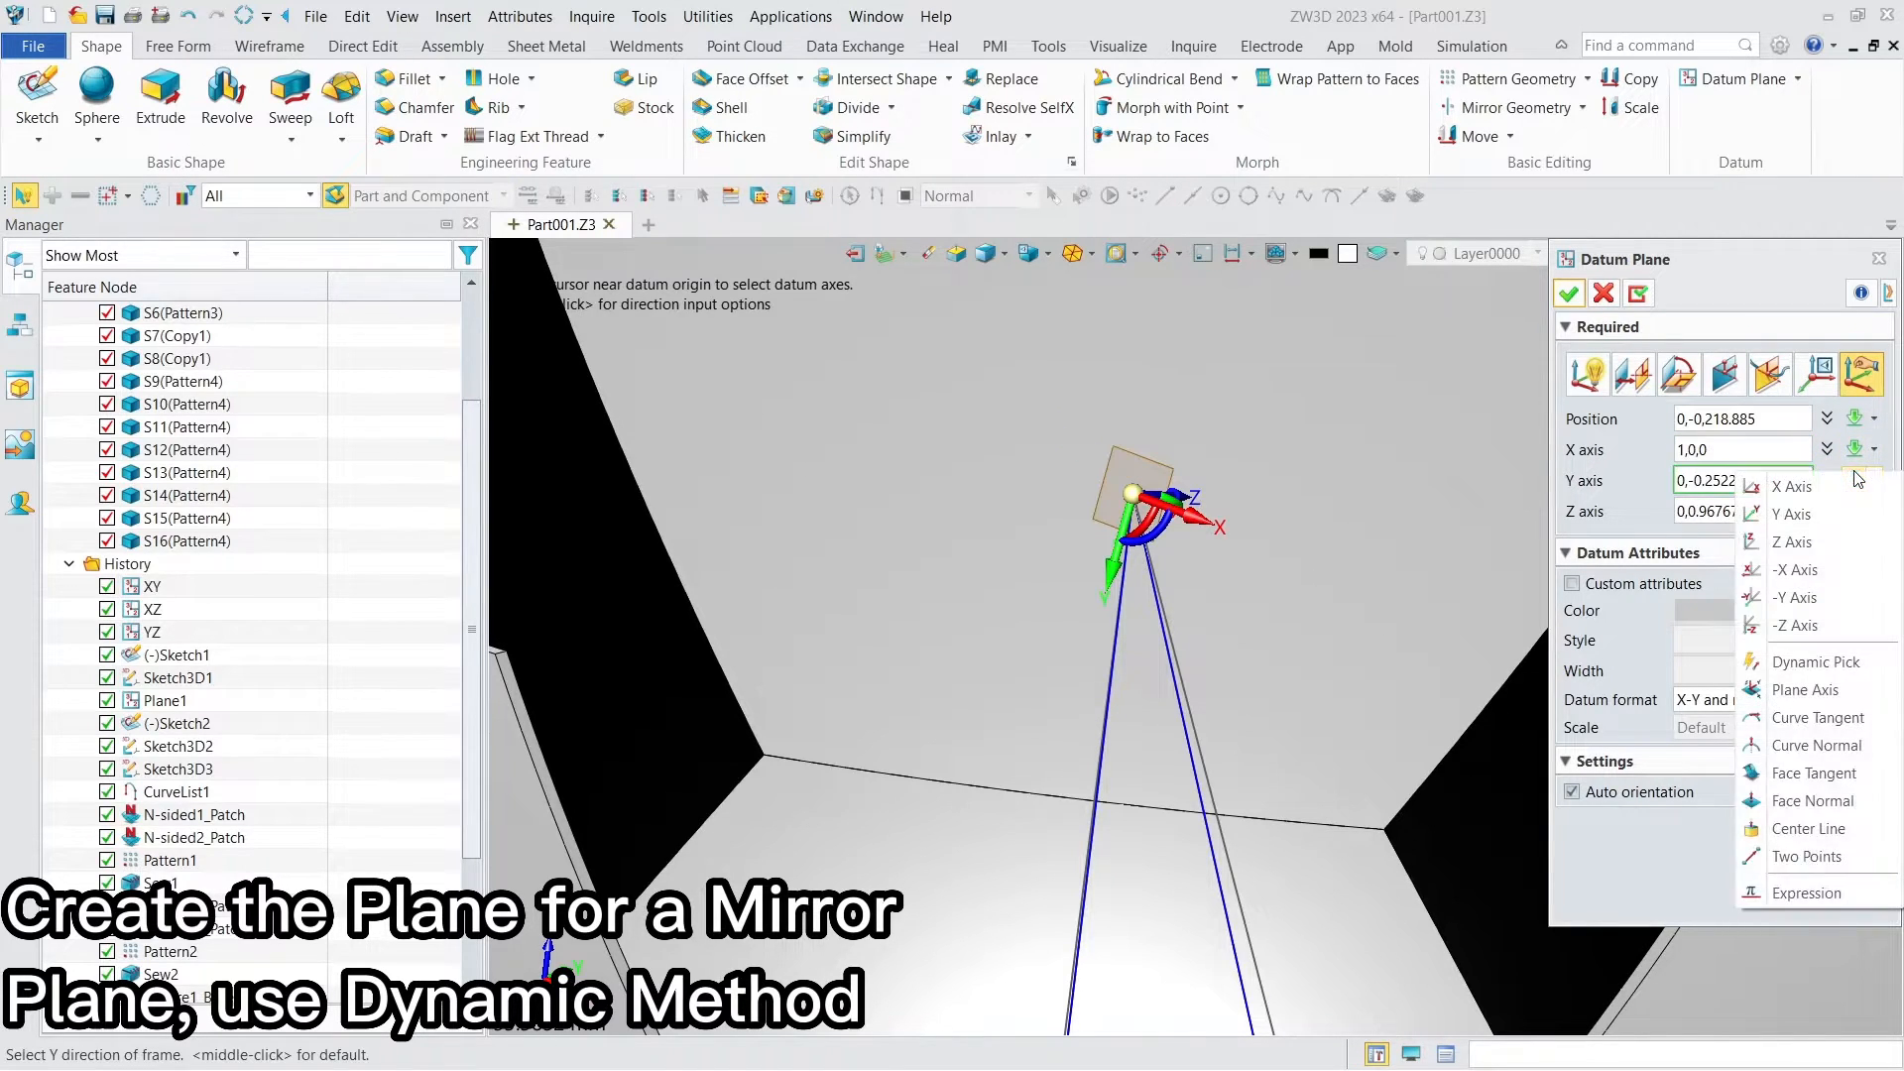
left_click(1827, 517)
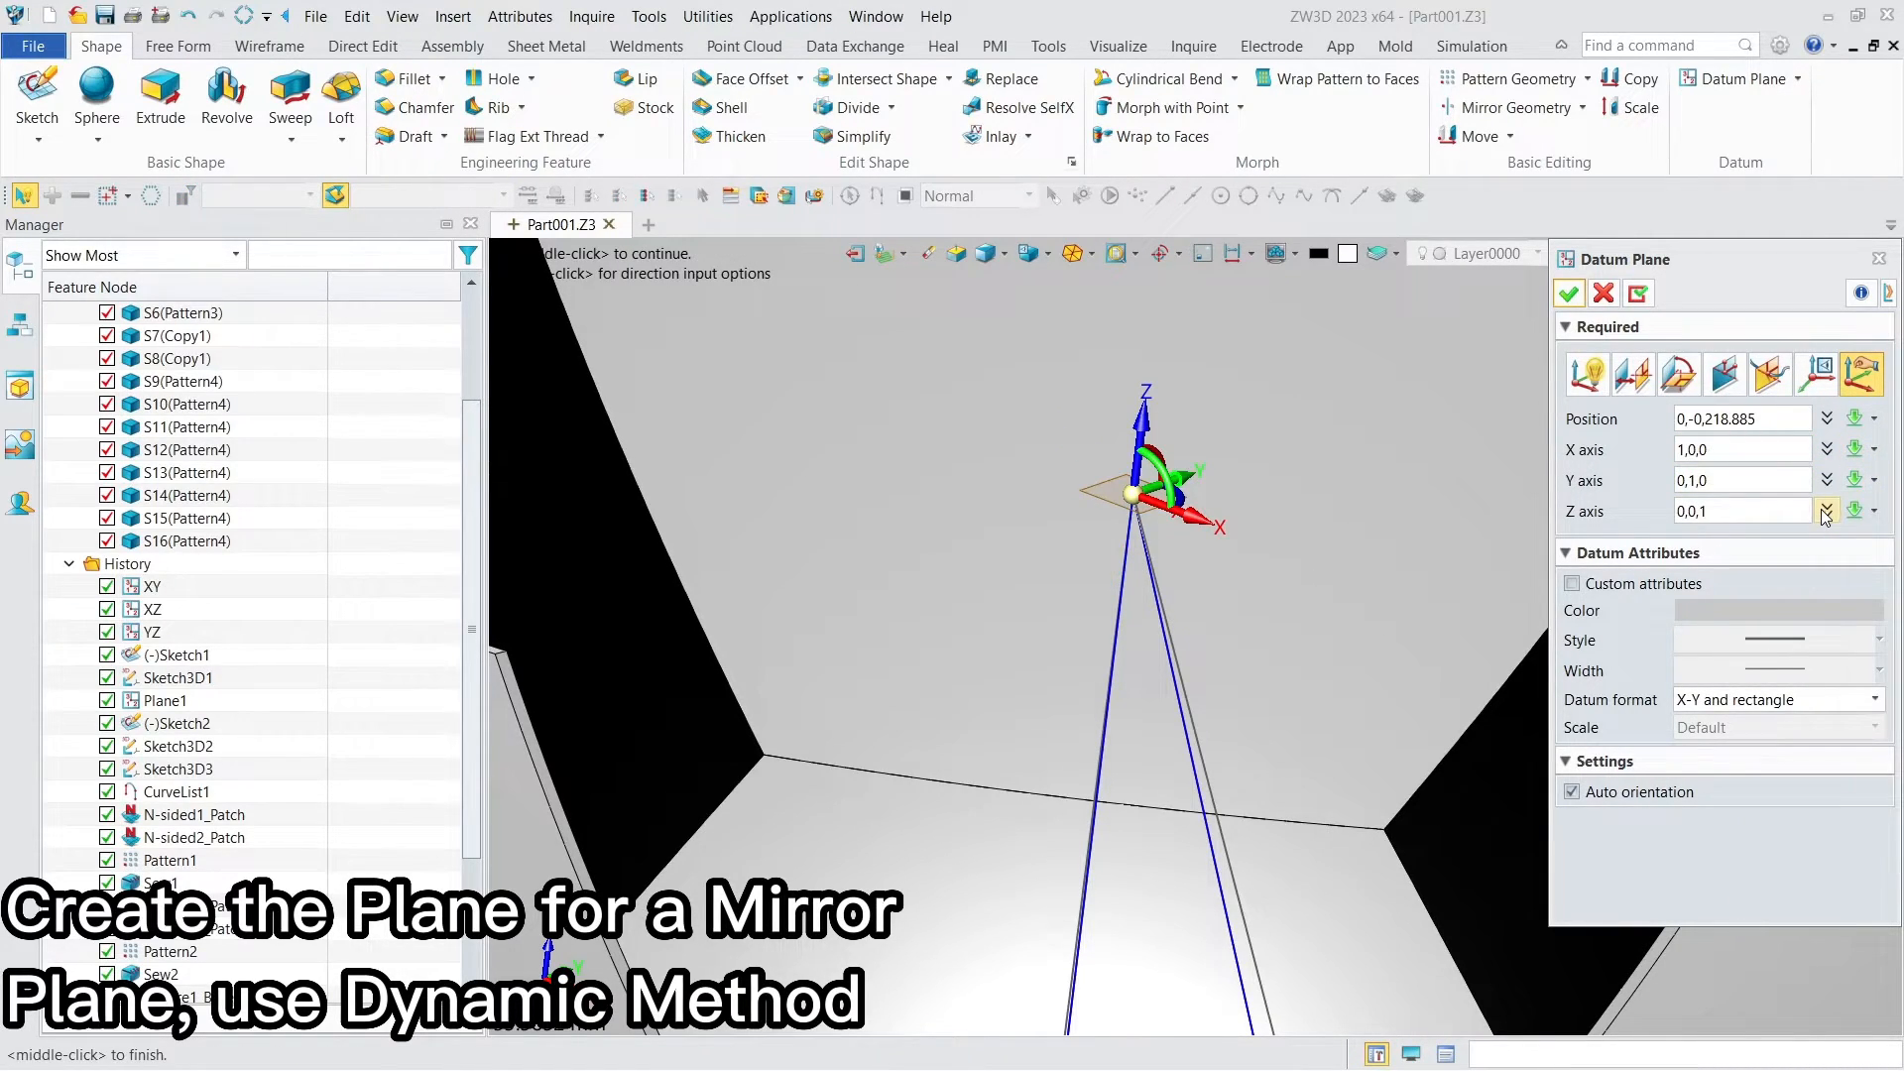
left_click(1569, 294)
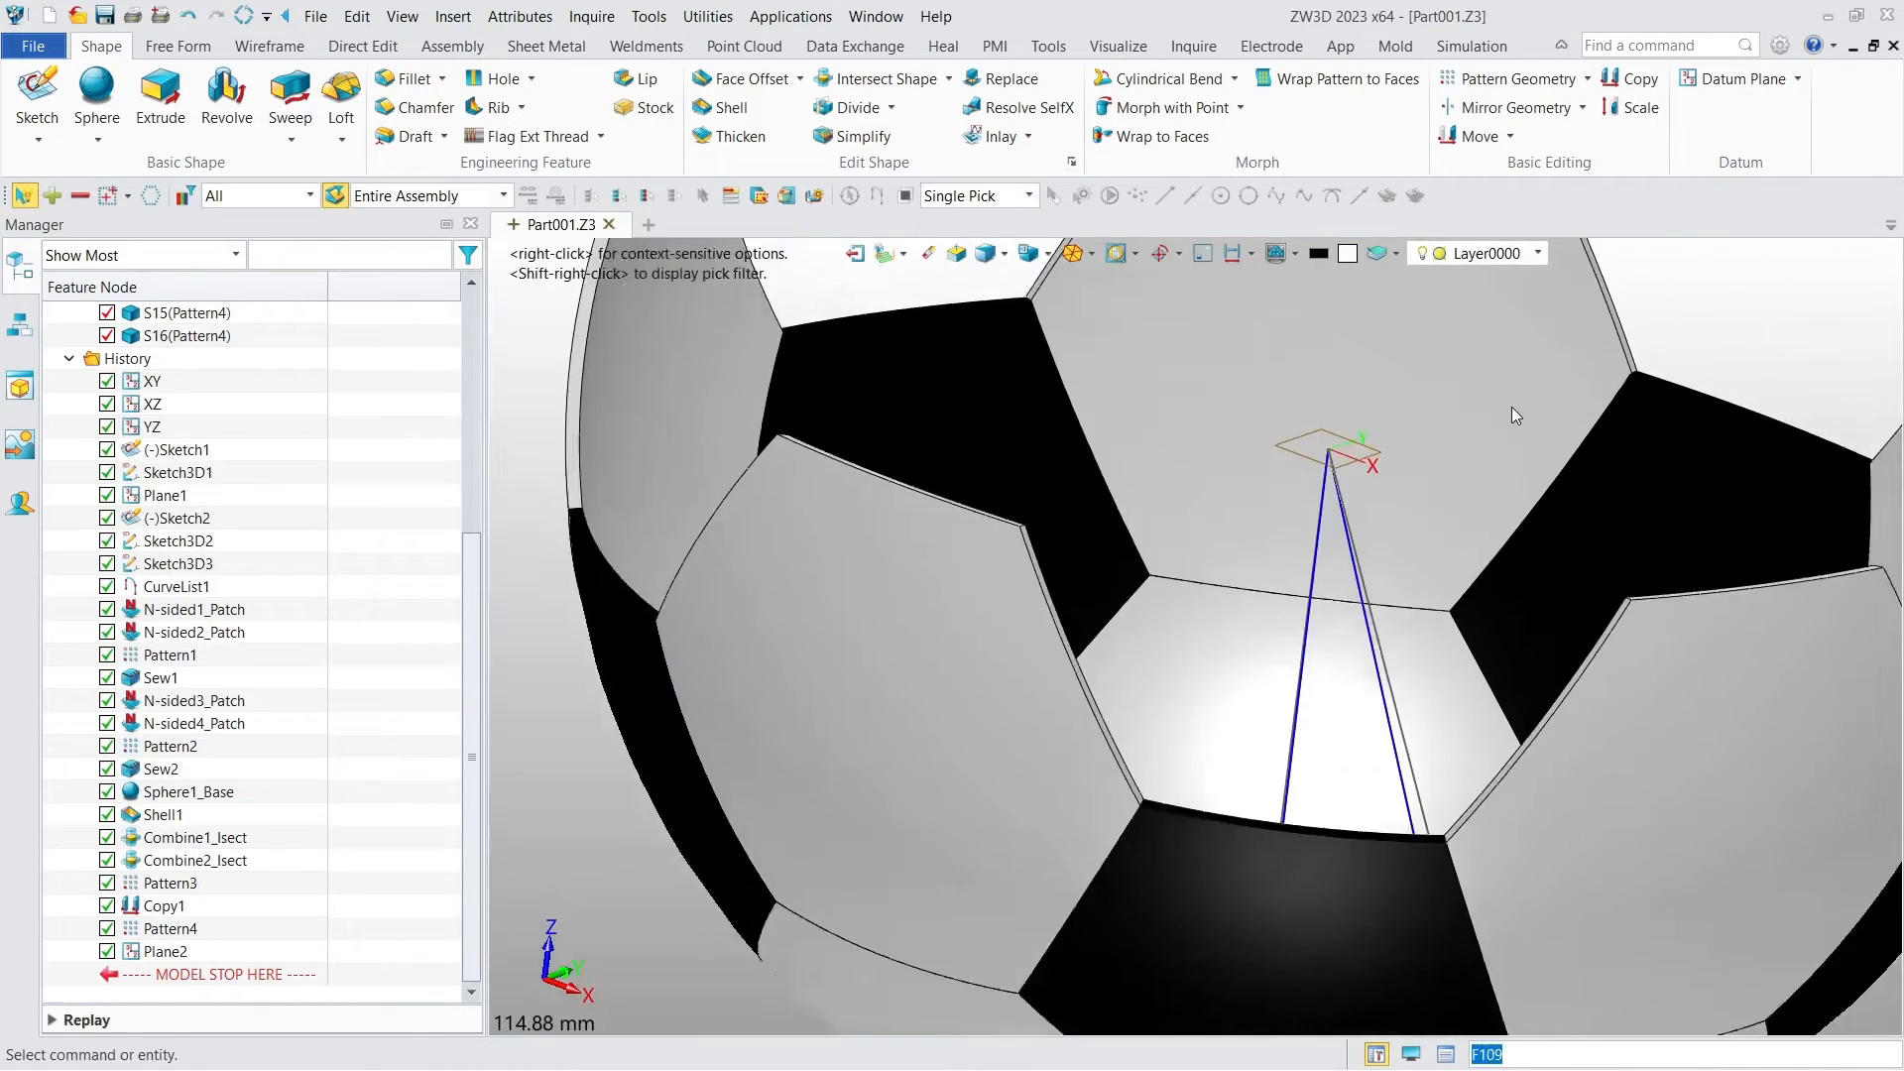
Step: Mirror all 16 panel shapes, S1 to S16, across Plane2 as an associative copy to form the other half of the ball
scroll(1580, 309, "down", 1)
scroll(1580, 310, "up", 3)
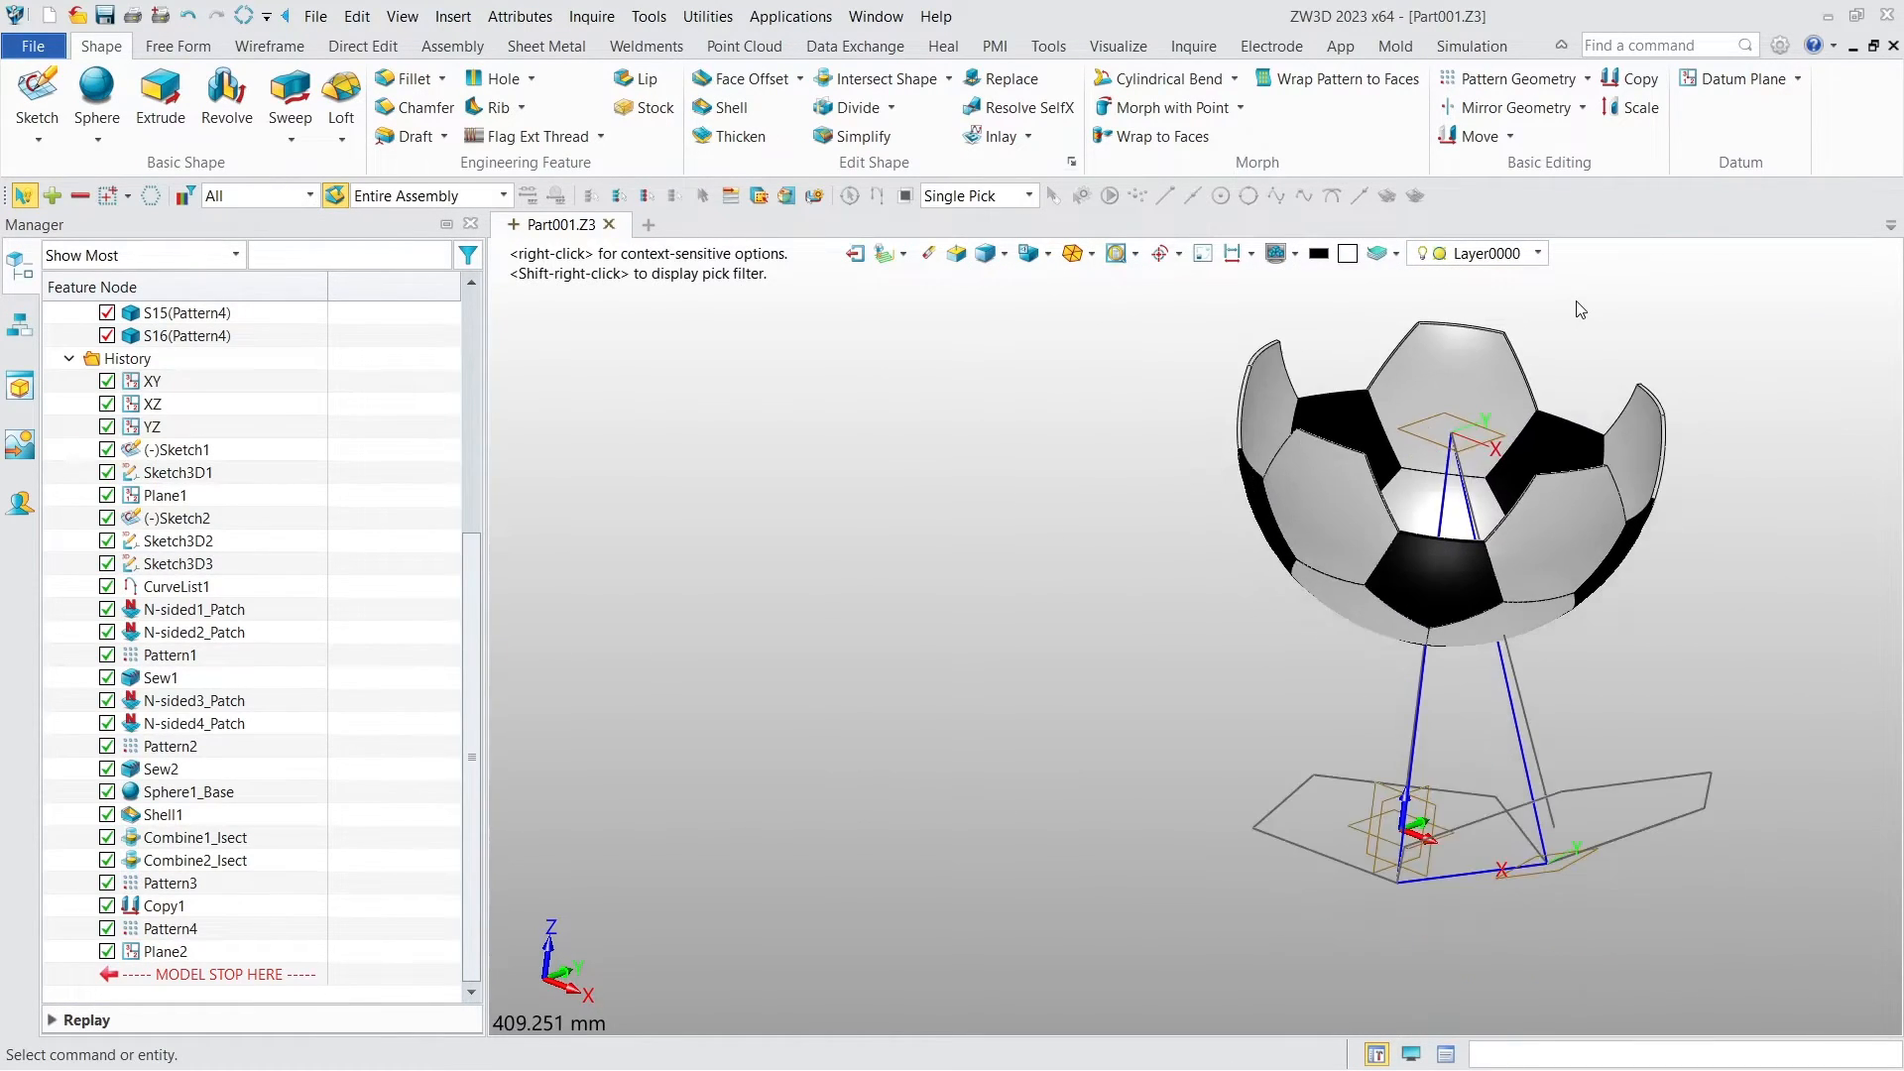
left_click(1515, 107)
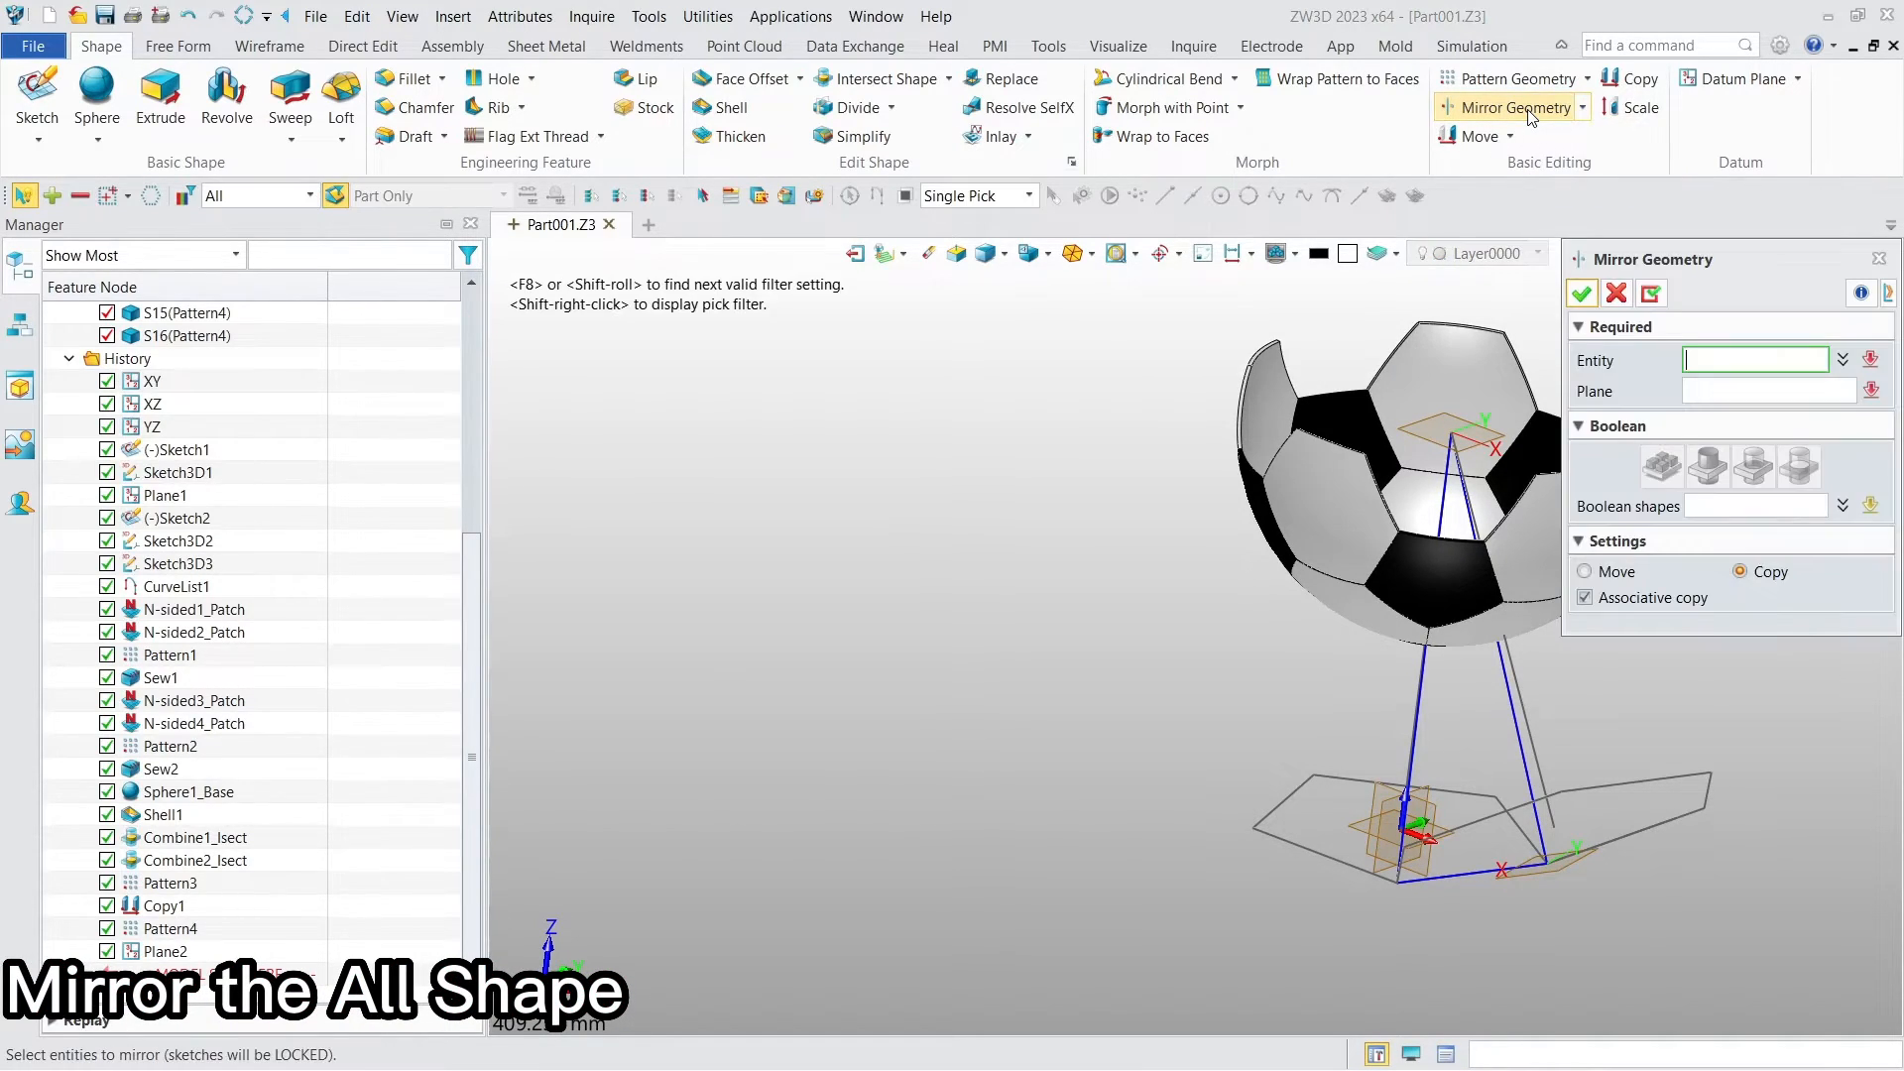
left_click_drag(475, 597, 478, 301)
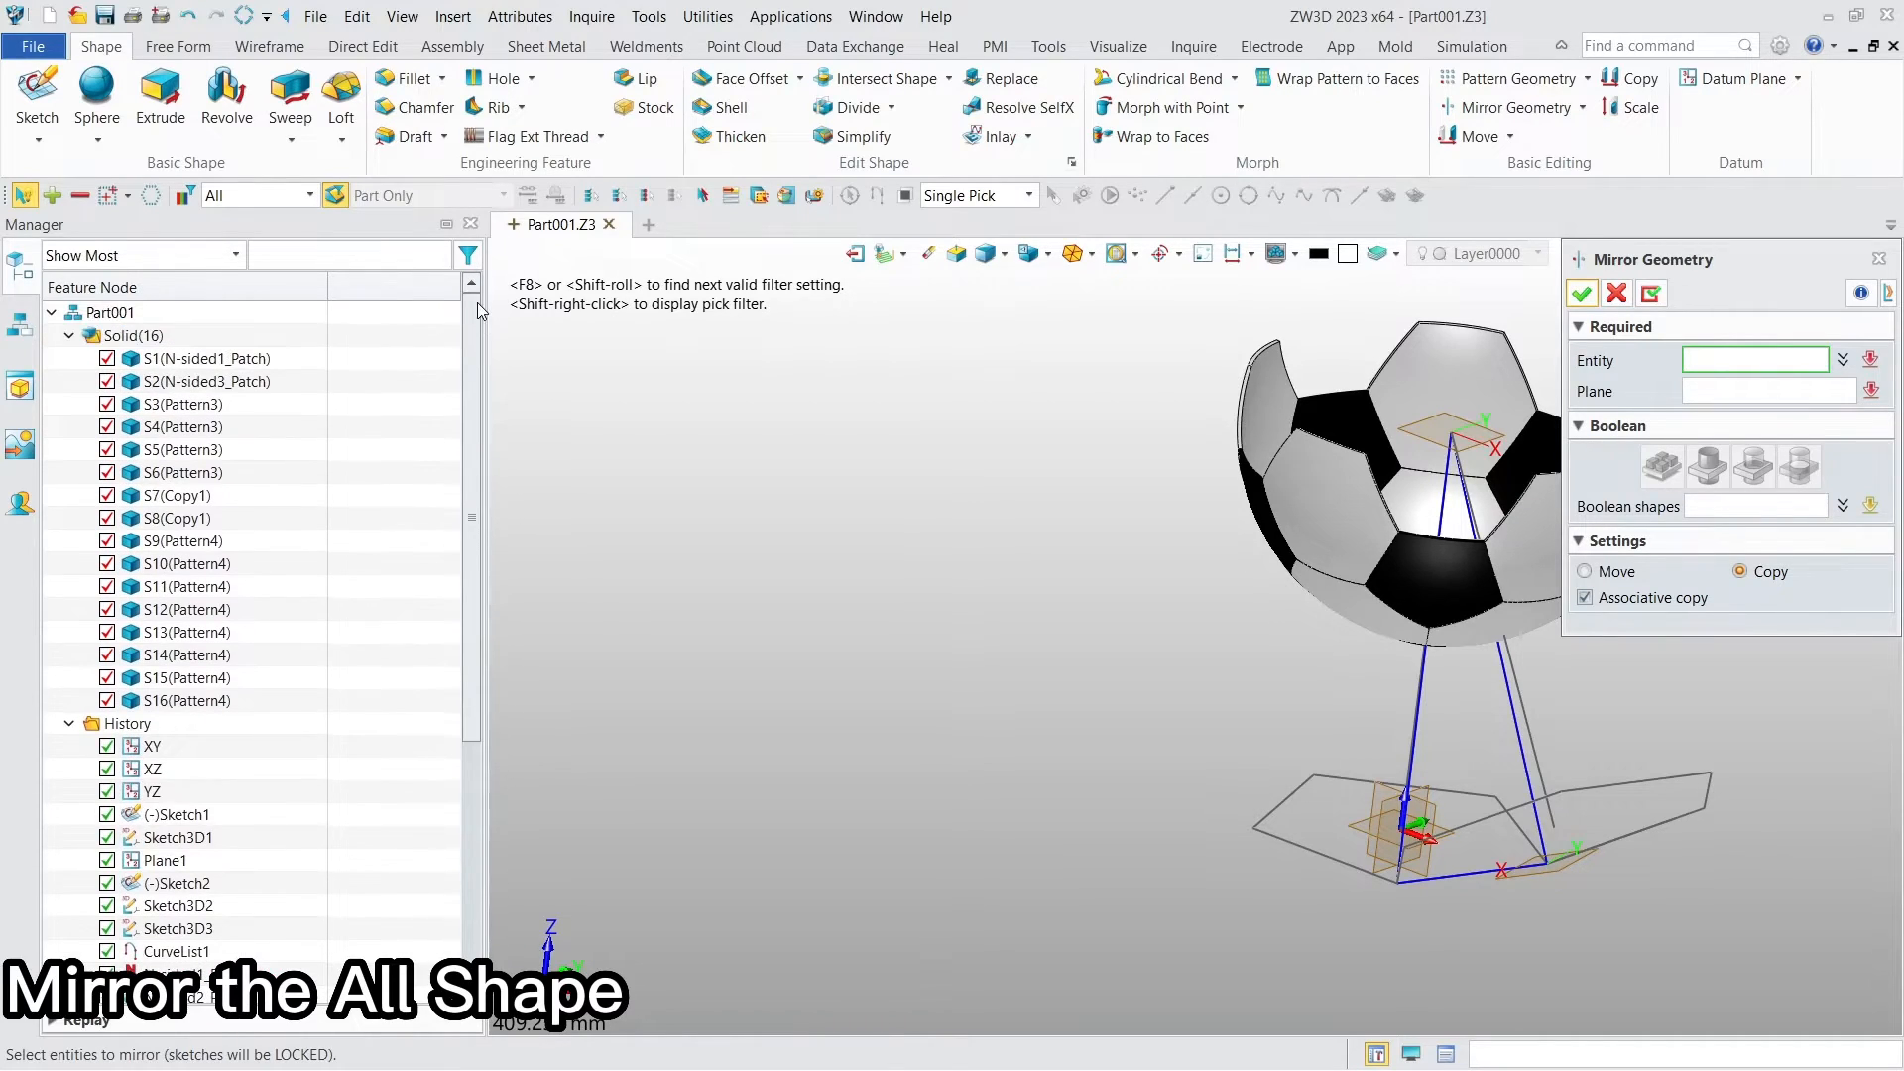
left_click(254, 361)
left_click(236, 383)
left_click(214, 406)
left_click(206, 428)
left_click(205, 450)
left_click(203, 474)
left_click(203, 496)
left_click(202, 519)
left_click(201, 541)
left_click(202, 565)
left_click(202, 588)
left_click(202, 610)
left_click(202, 633)
left_click(201, 656)
left_click(200, 678)
left_click(197, 702)
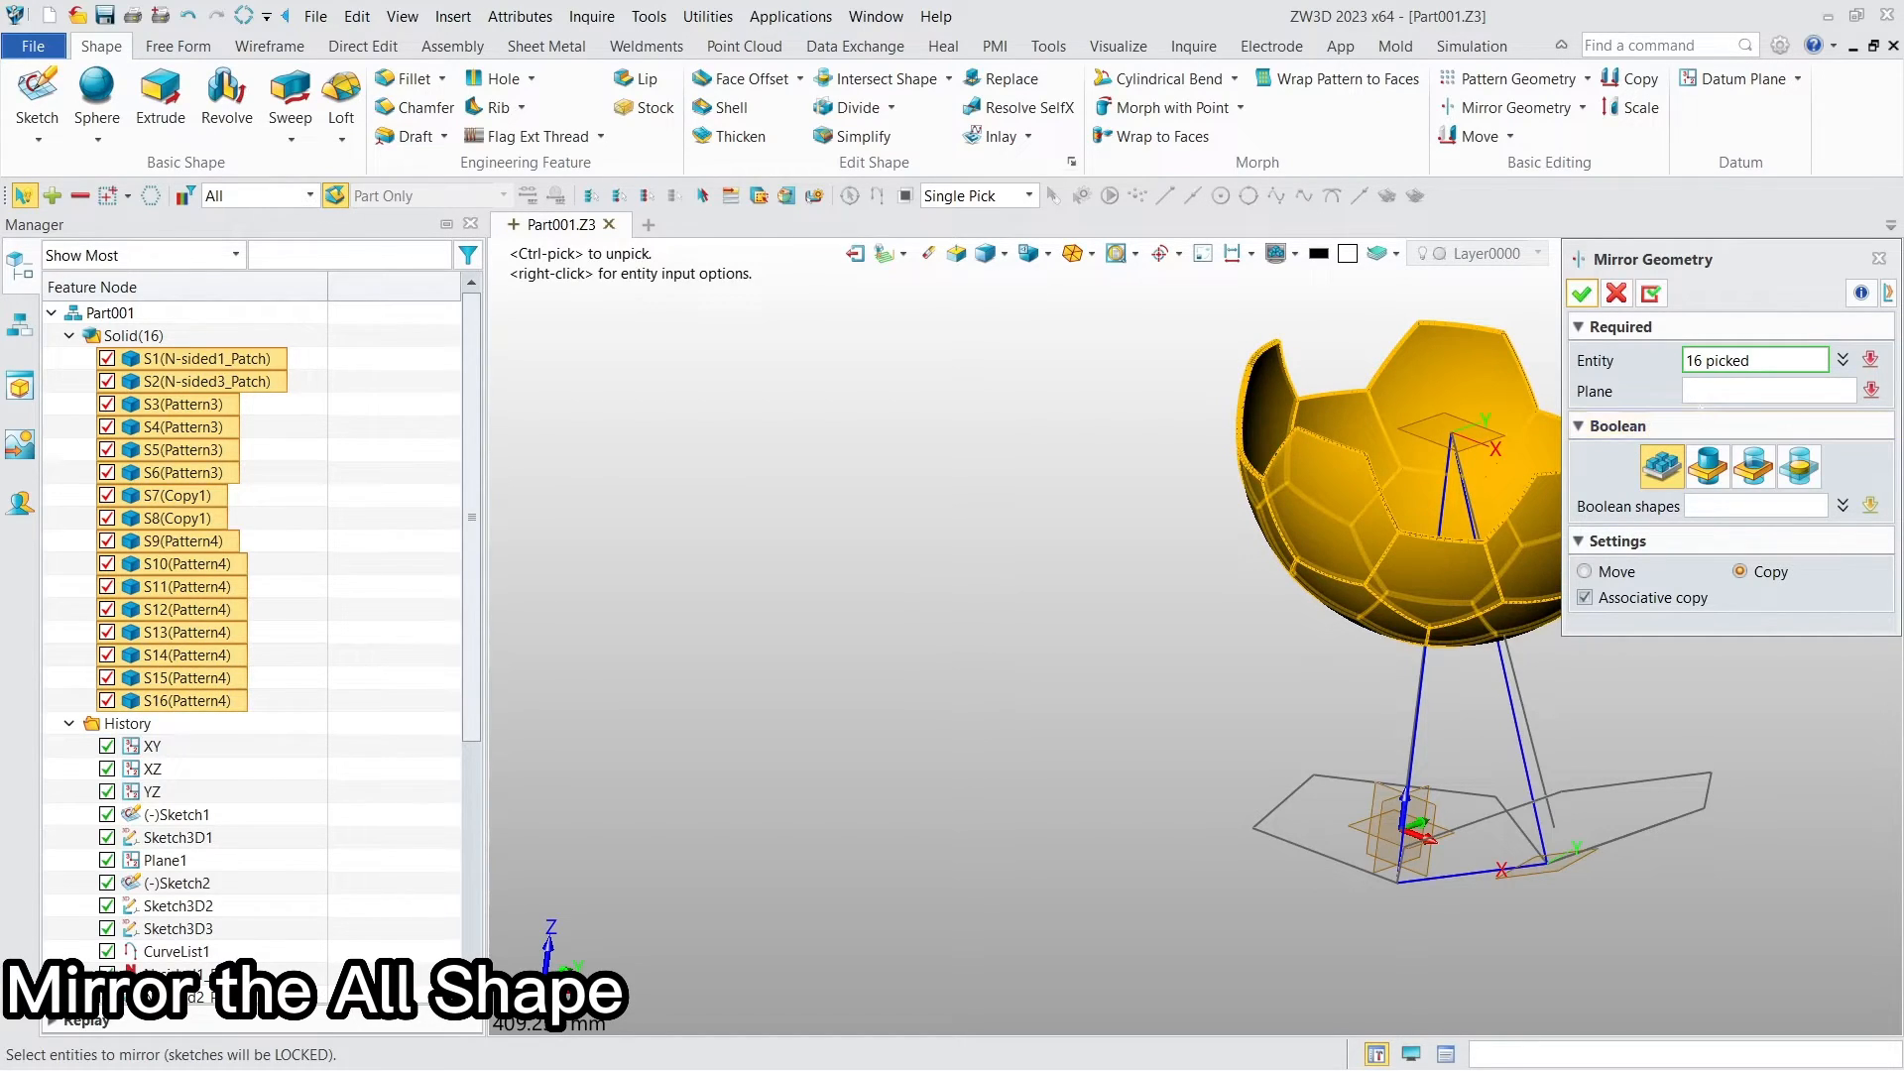
left_click(1728, 391)
left_click(1494, 426)
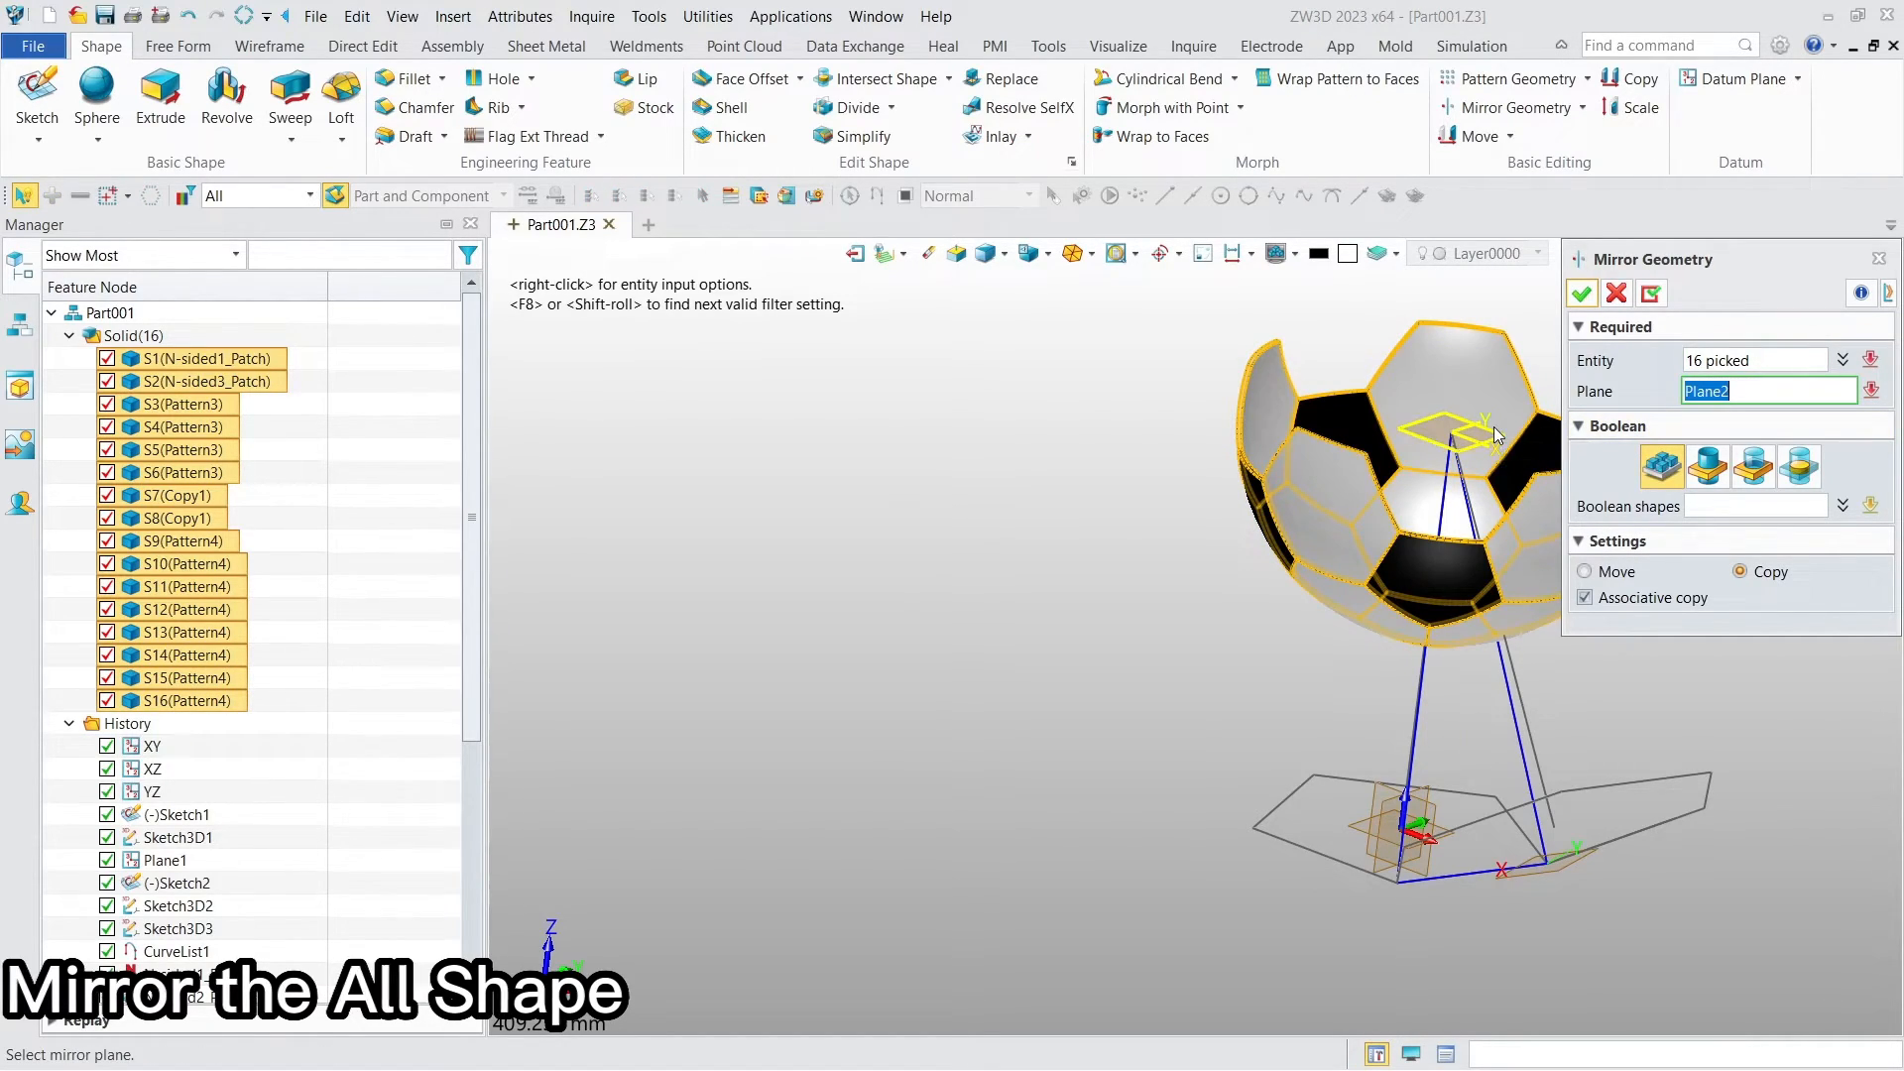
left_click(1583, 294)
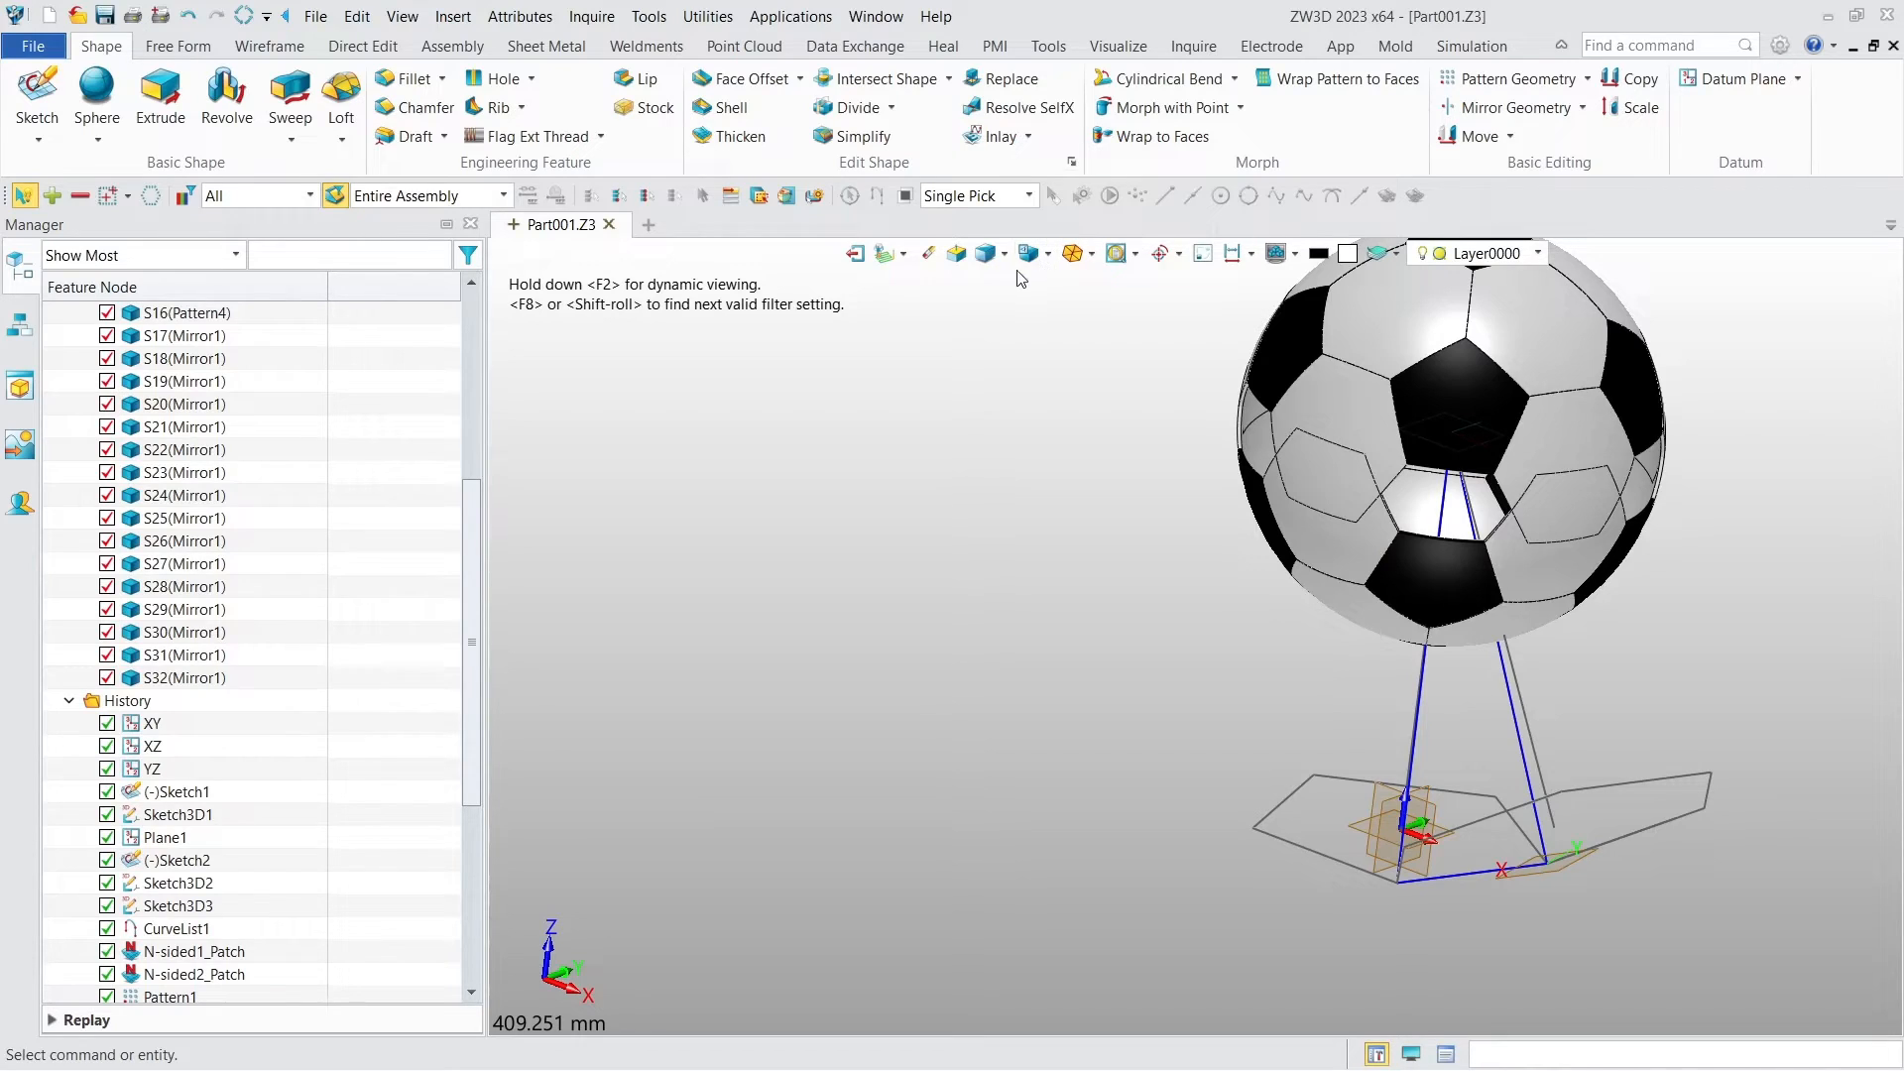
Step: Rotate the mirrored half, the Mirror1 result, by 36 degrees about direction 0,0,1 with the axis at 0,0,0
left_click(1073, 254)
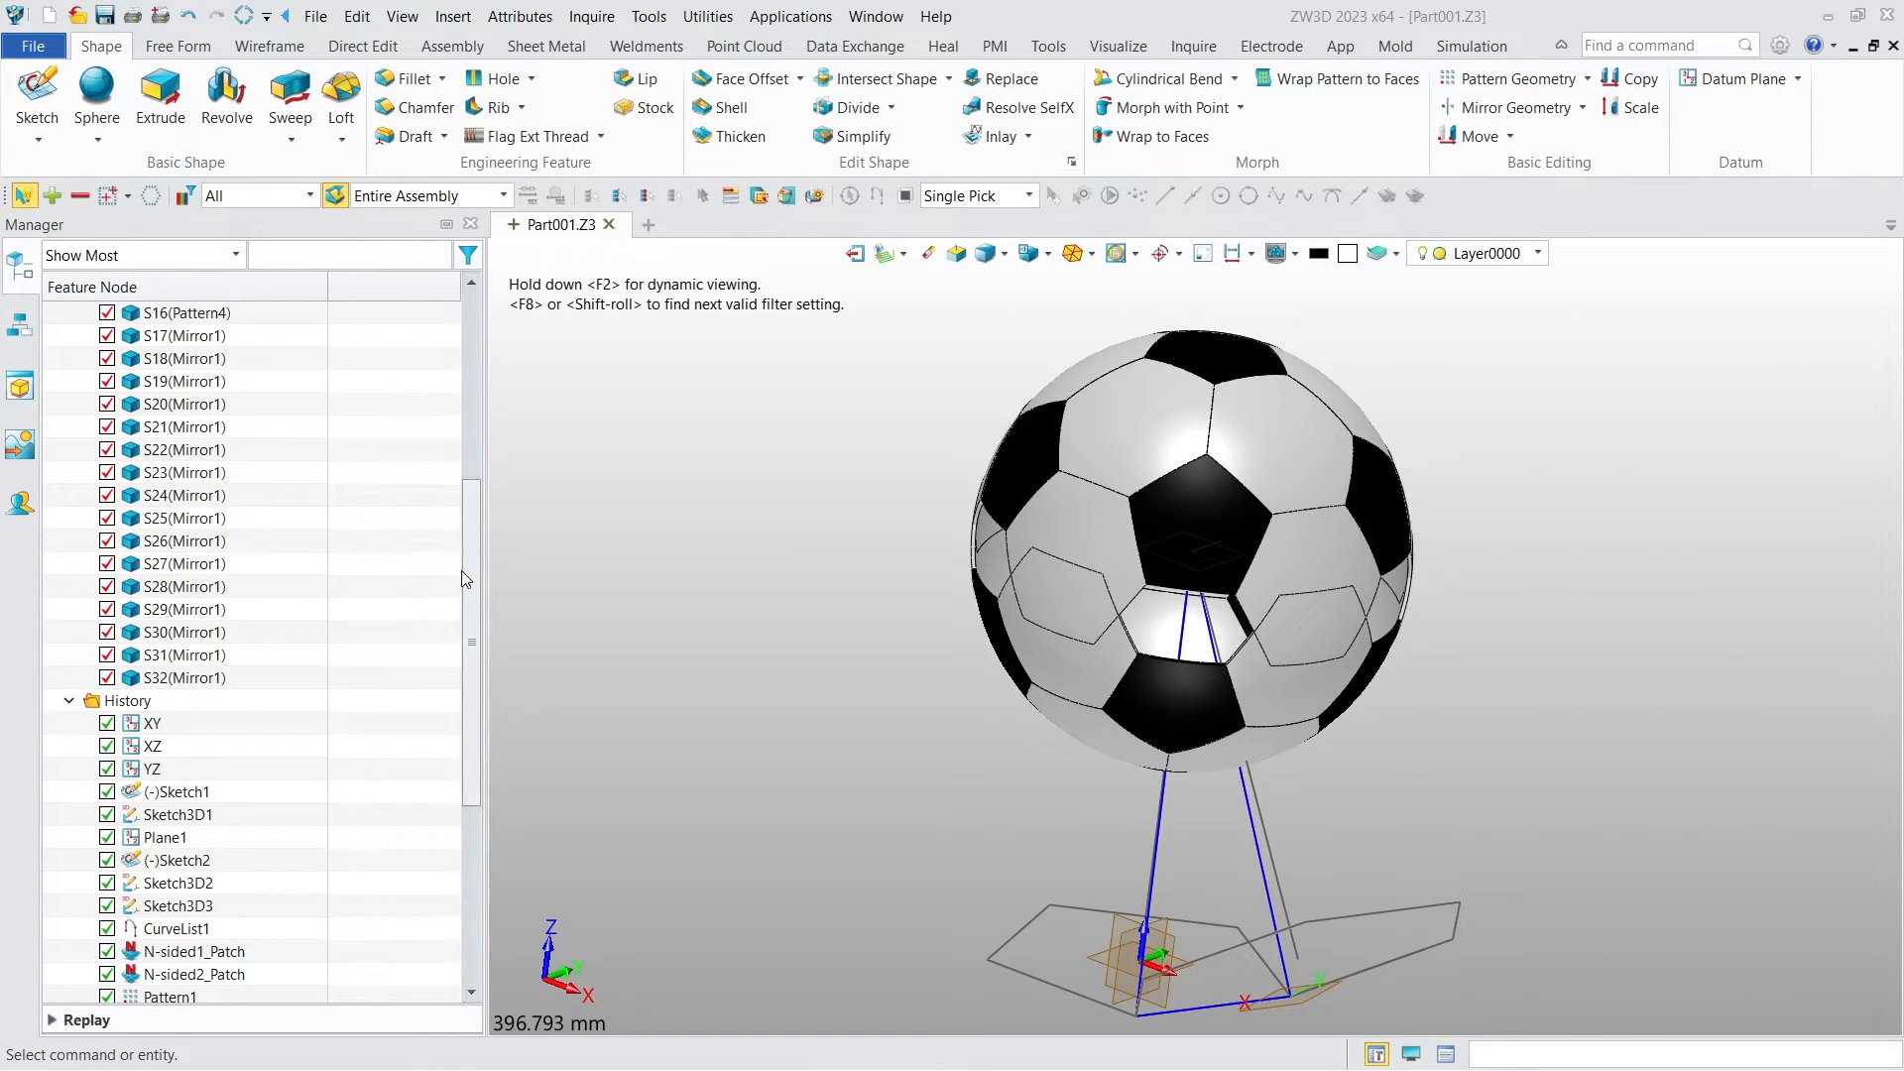
left_click_drag(463, 590, 463, 762)
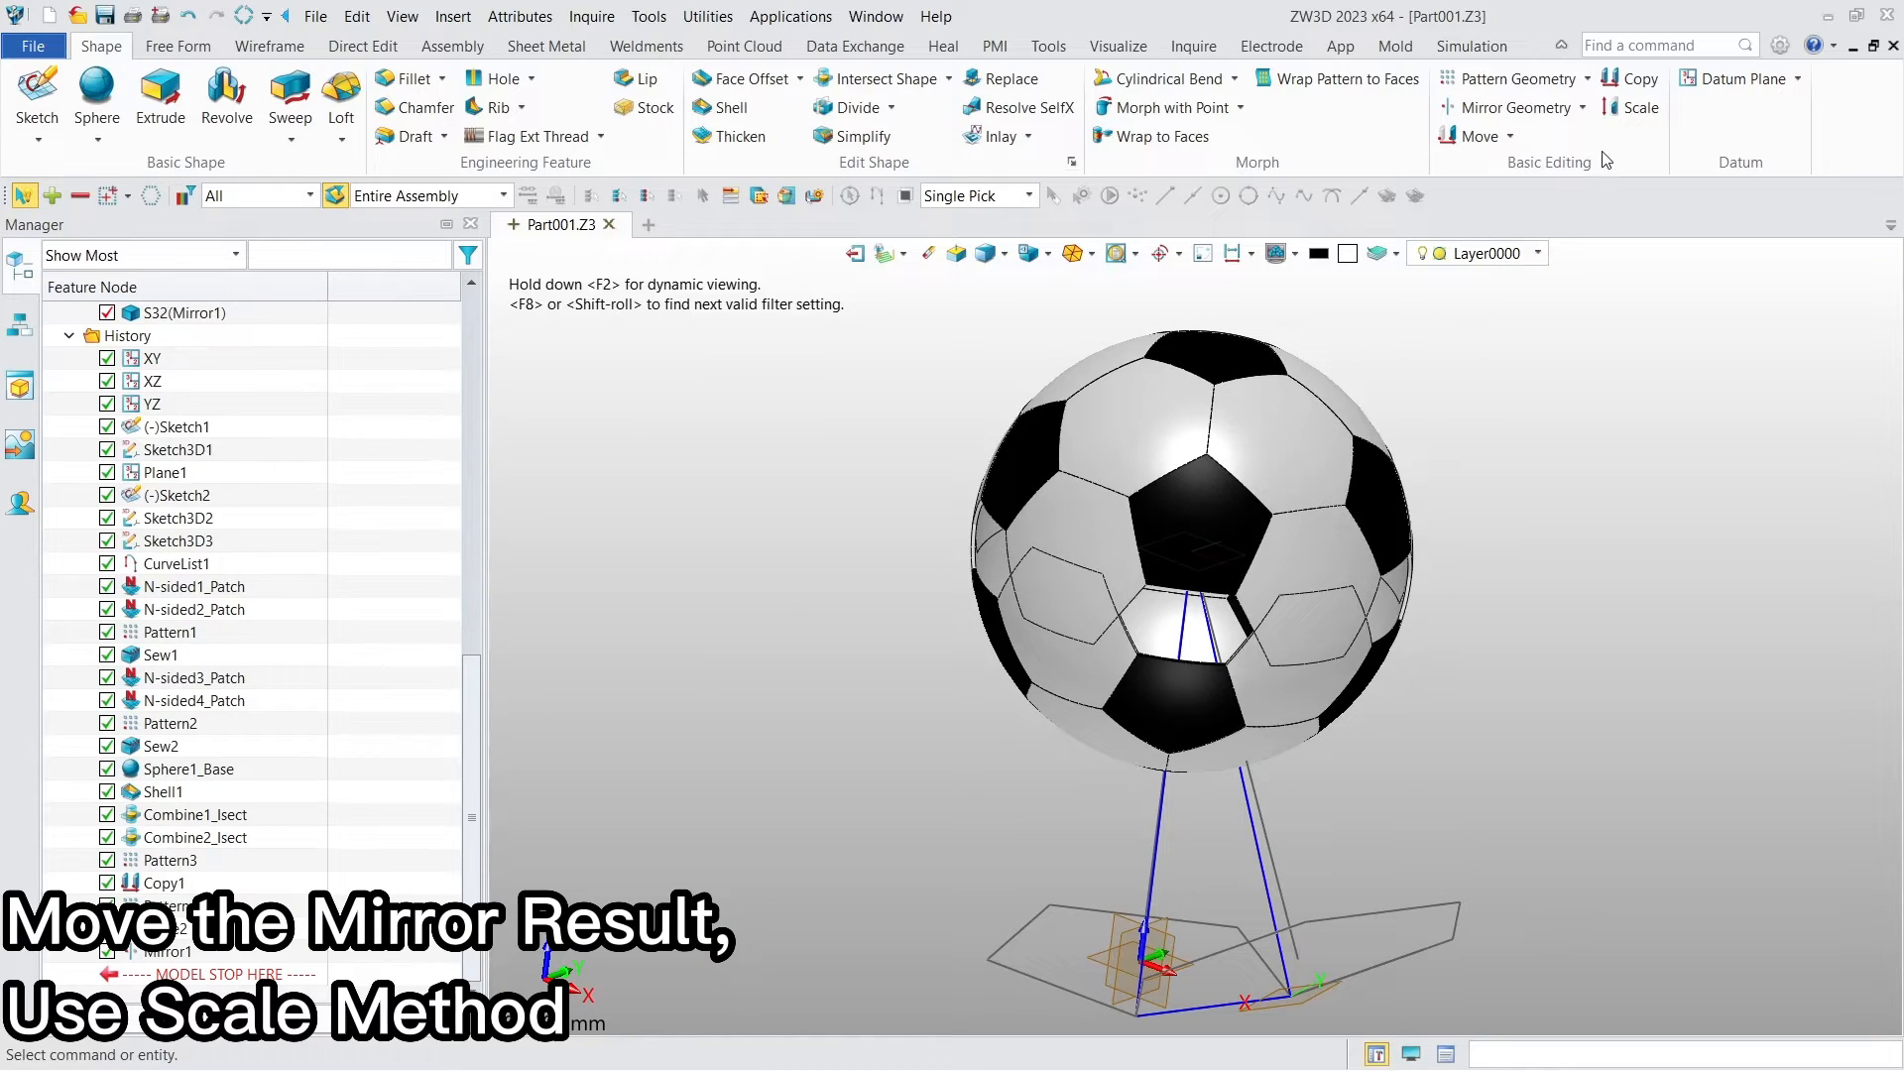
left_click(1482, 138)
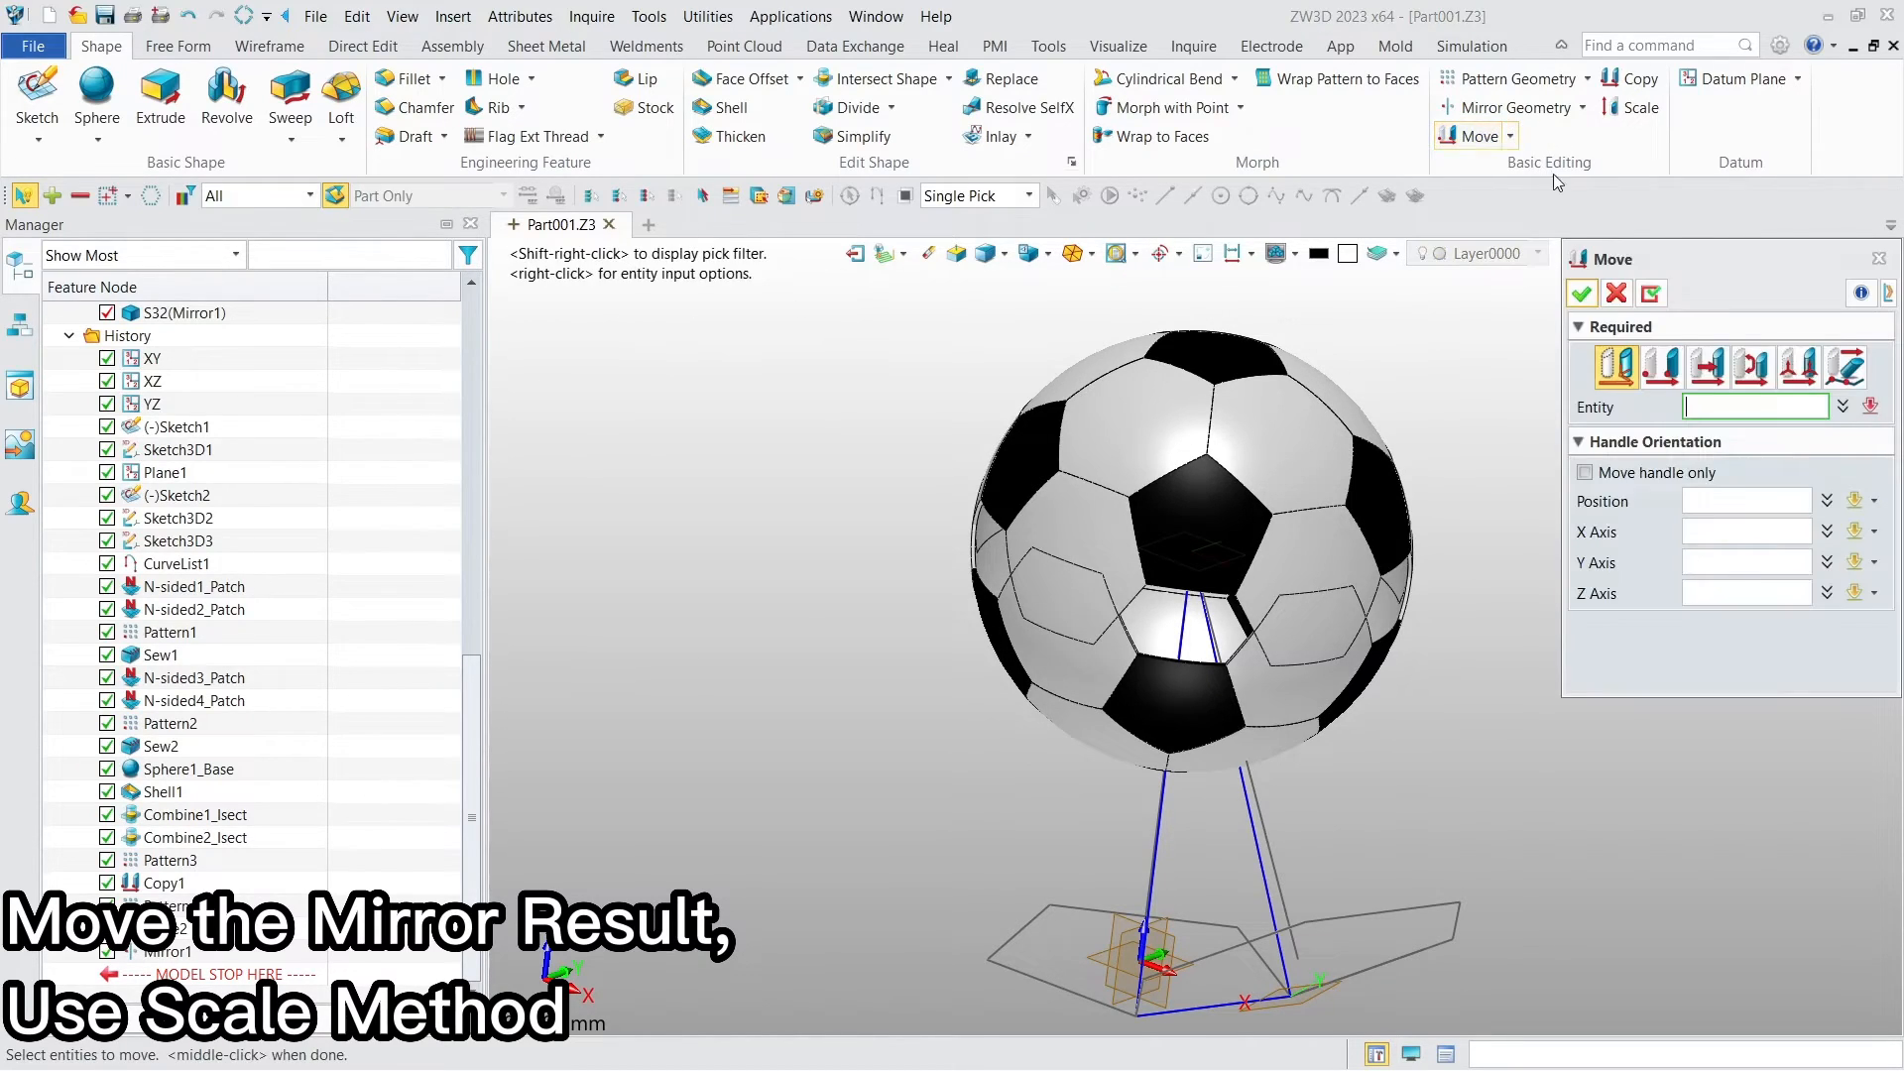
left_click(1752, 367)
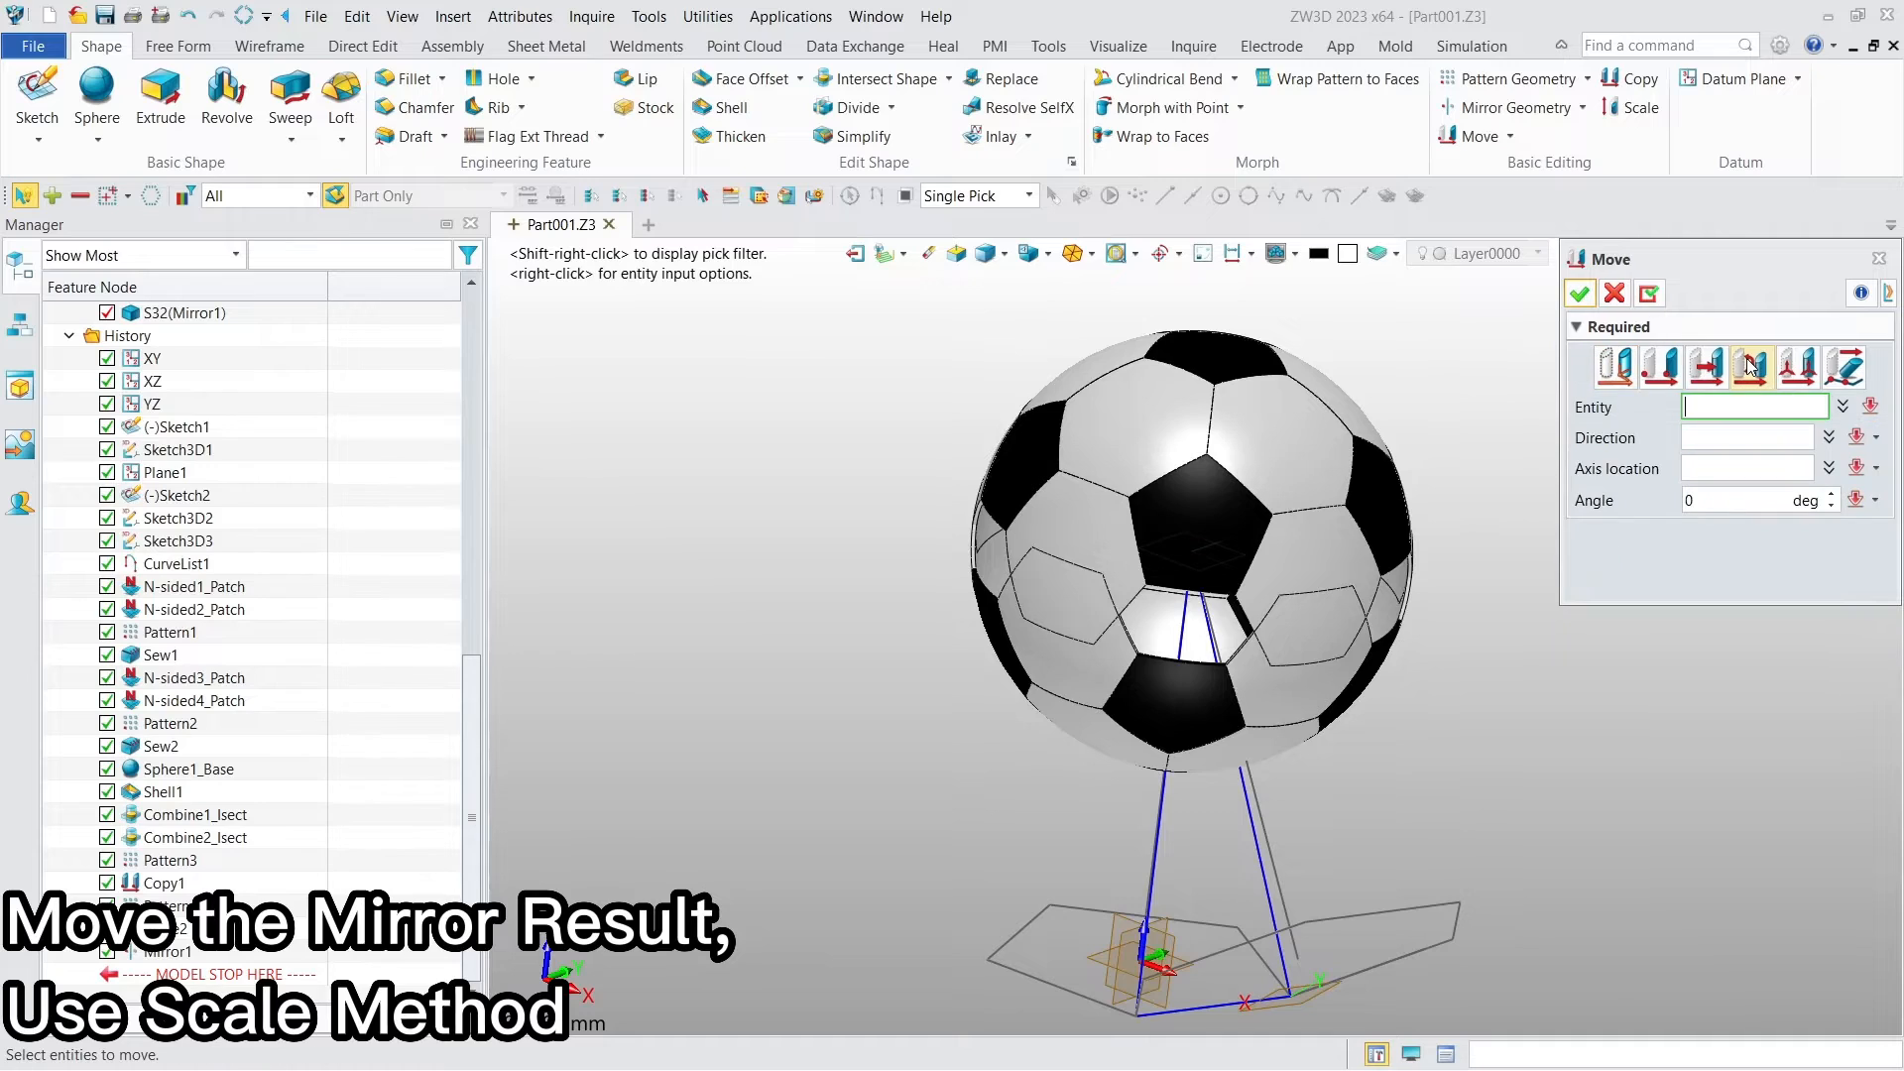
left_click(179, 955)
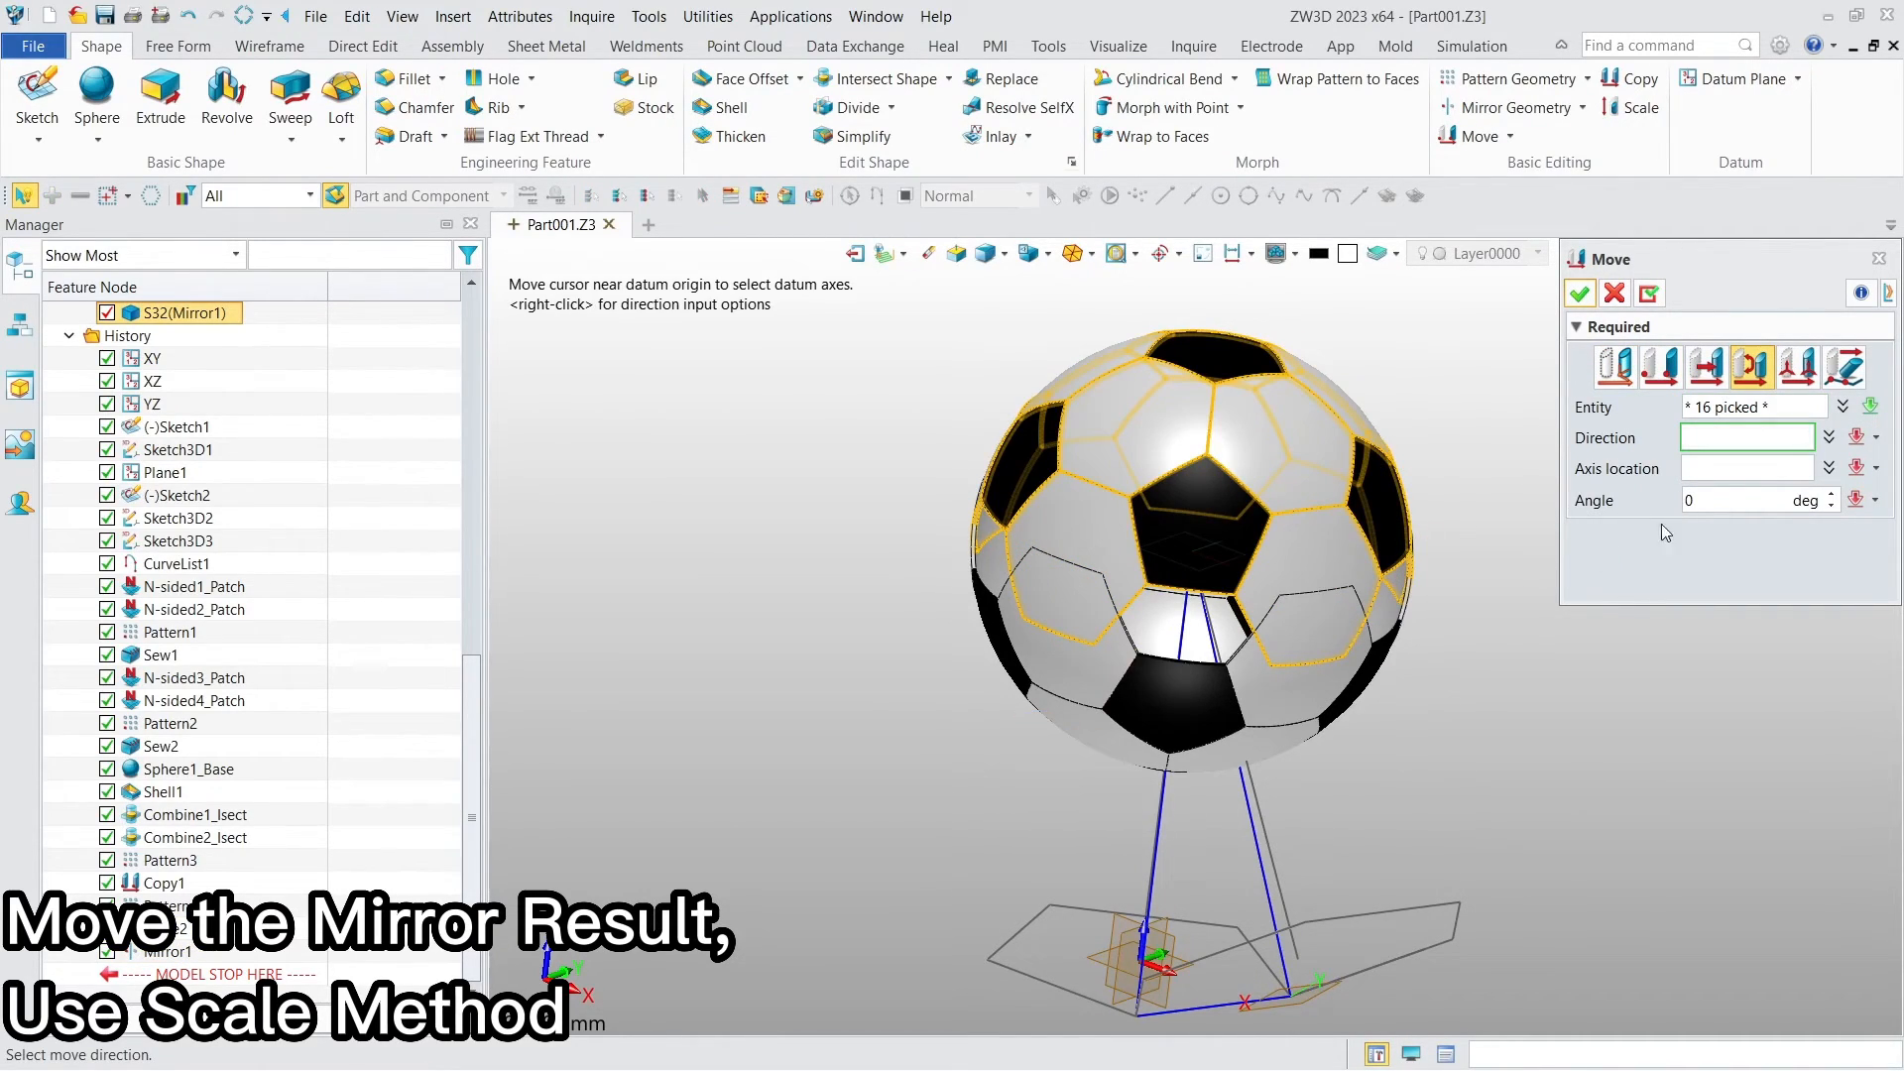
right_click_drag(1052, 858, 1085, 867)
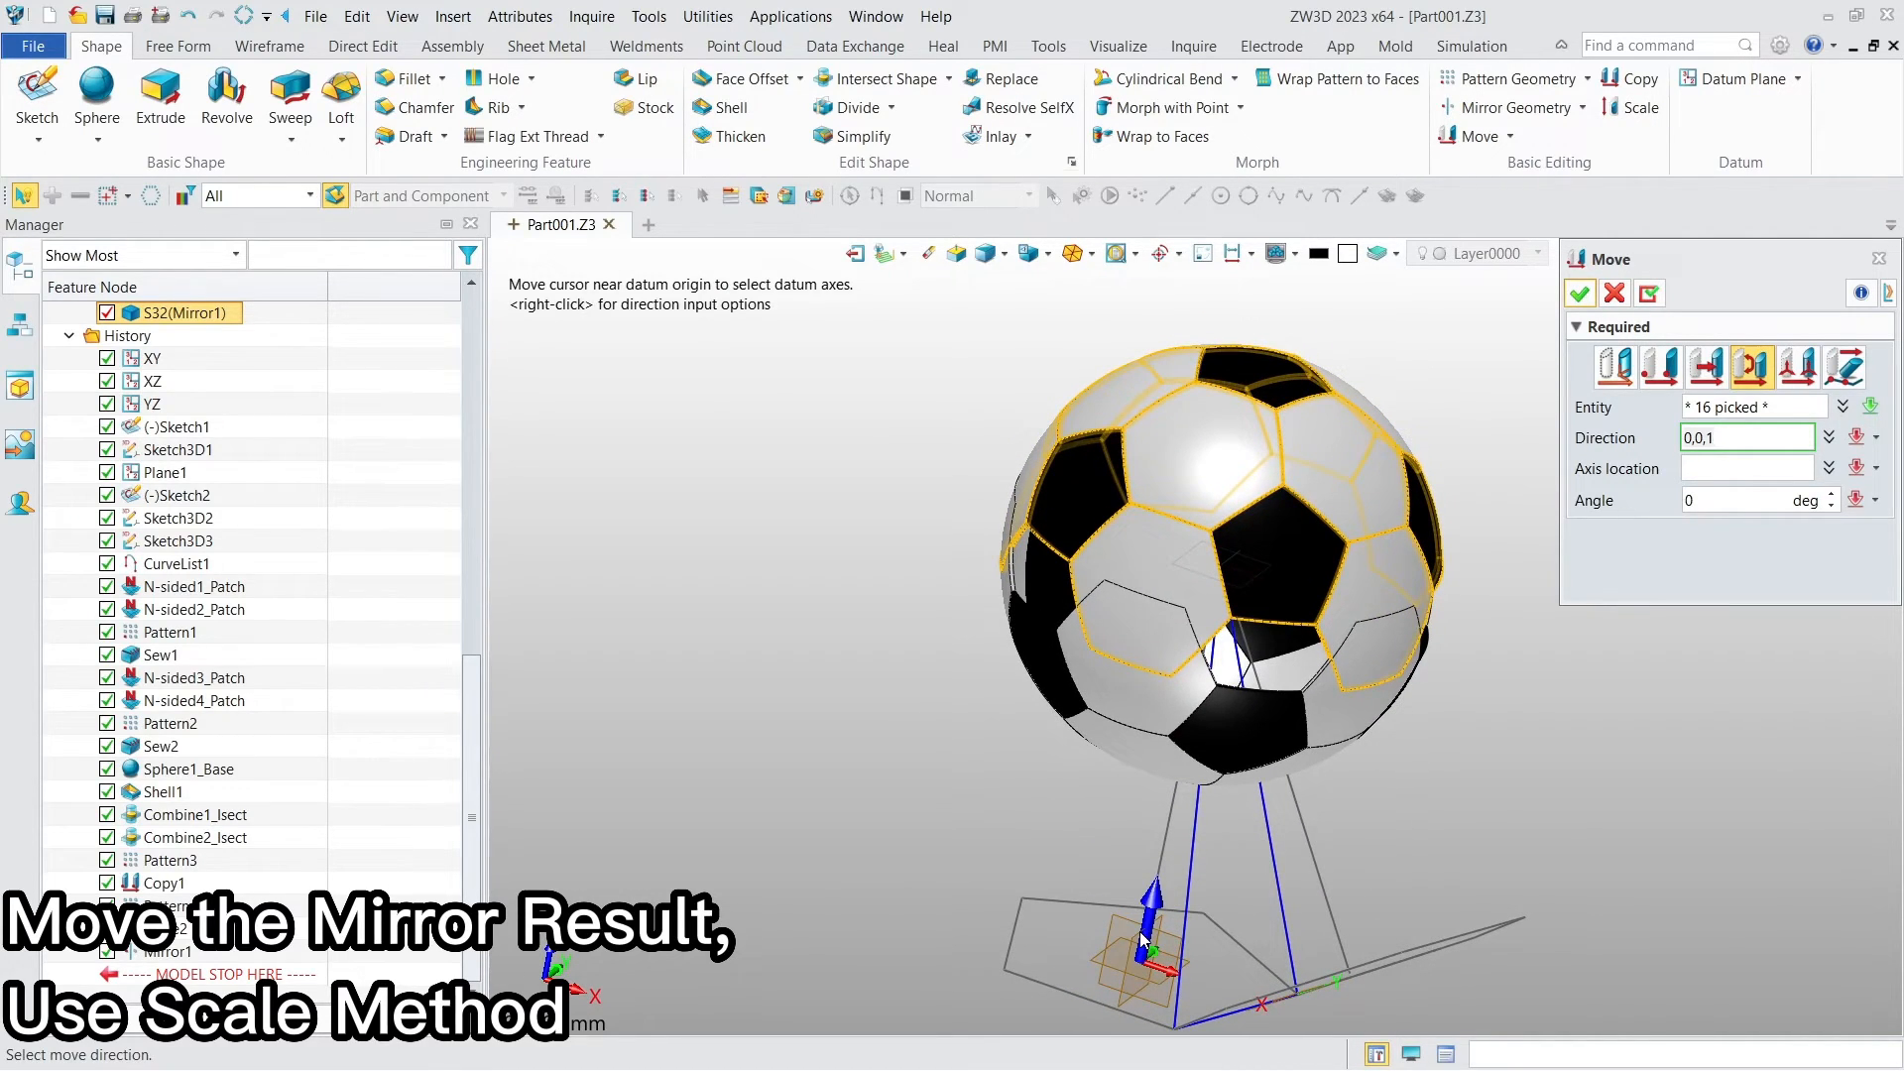
left_click(1144, 938)
type("36")
key("Return")
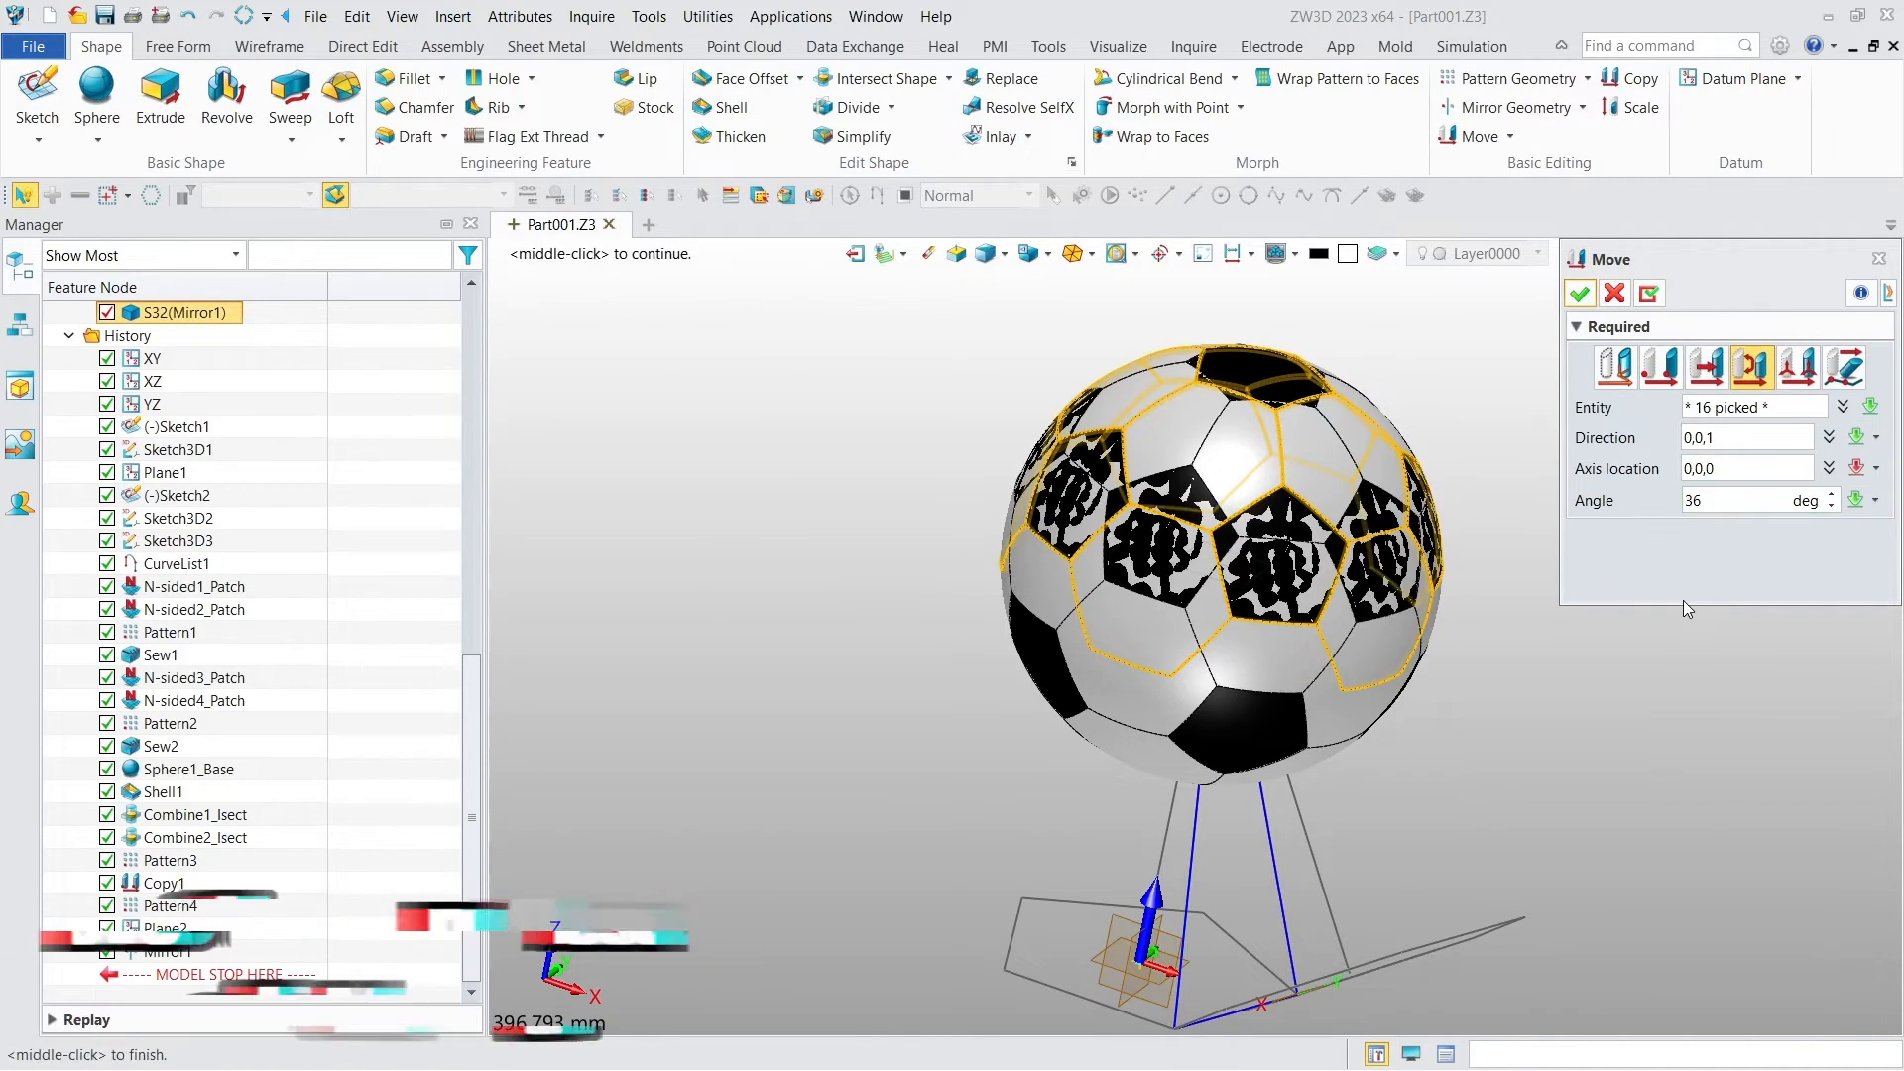
left_click(1581, 294)
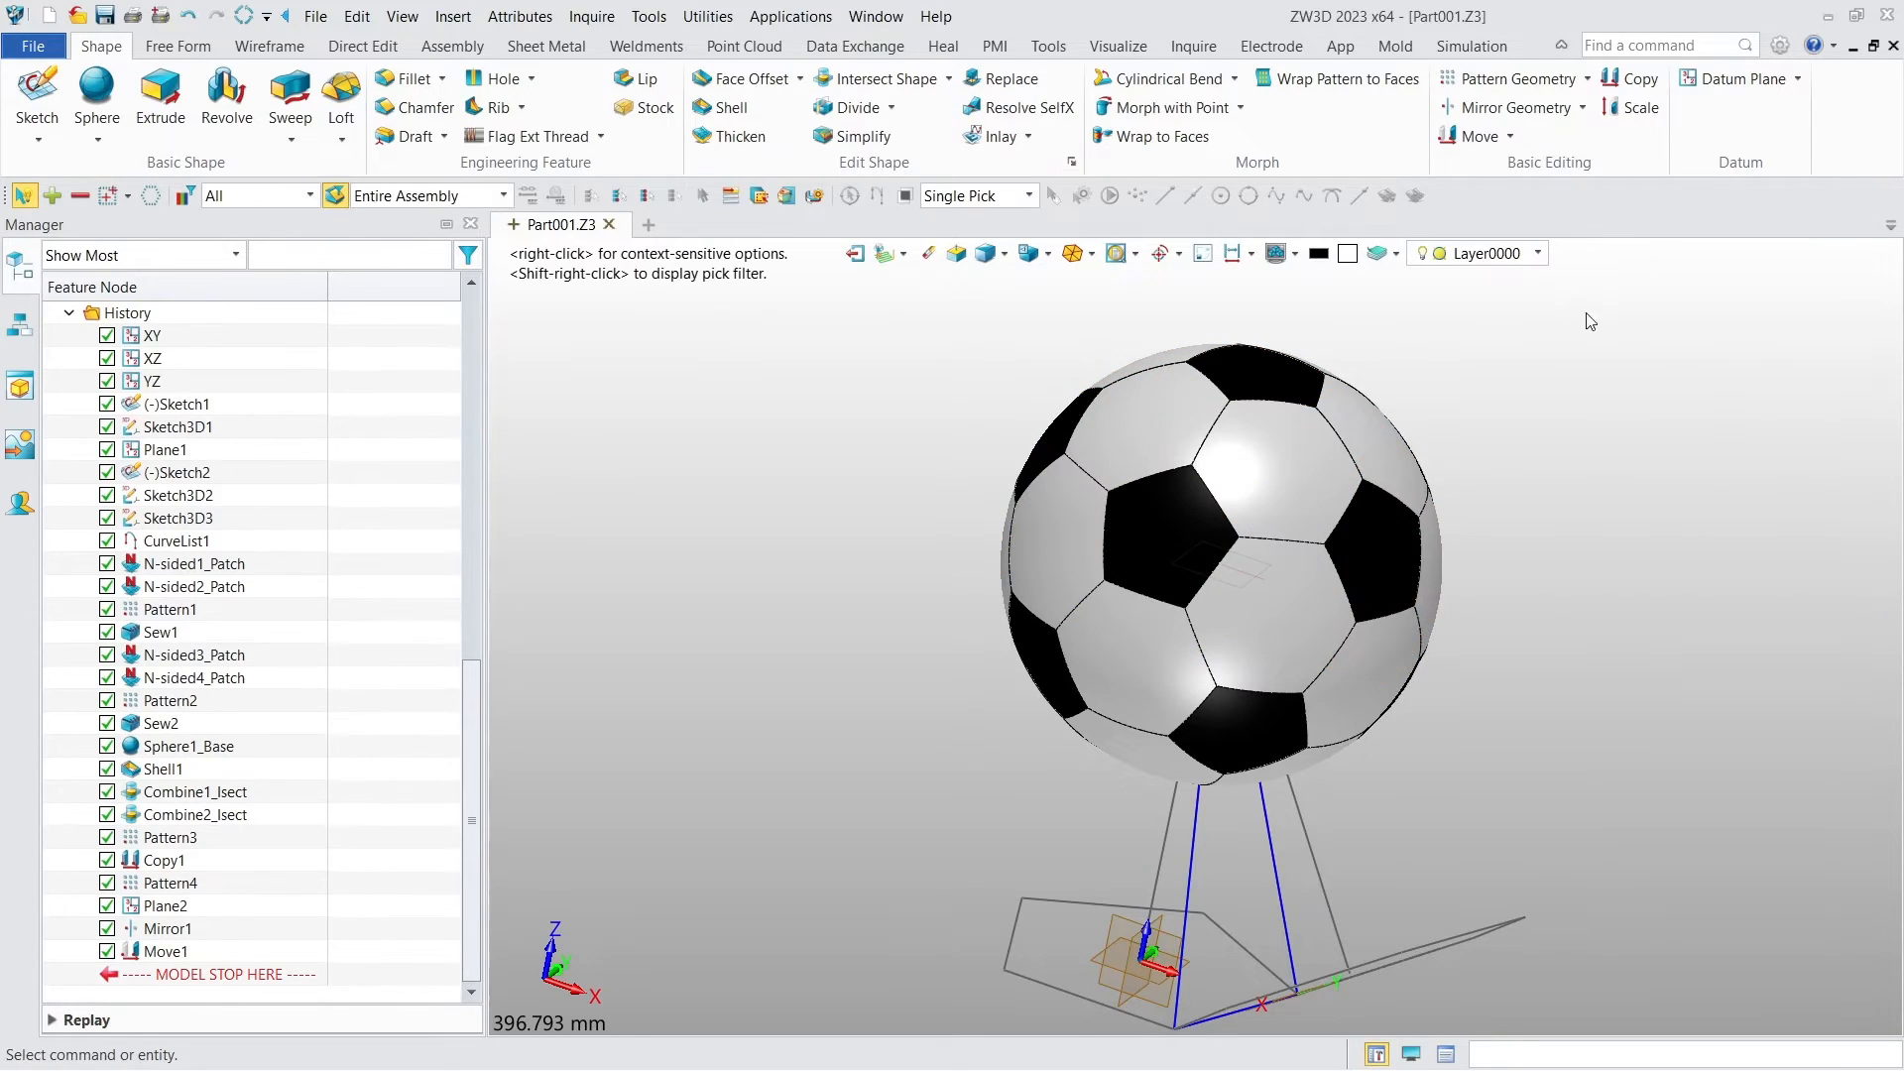
Step: Blank all the sketches, Plane1, CurveList1 and Plane2, leaving the ball and the default planes displayed
scroll(85, 502, "up", 1)
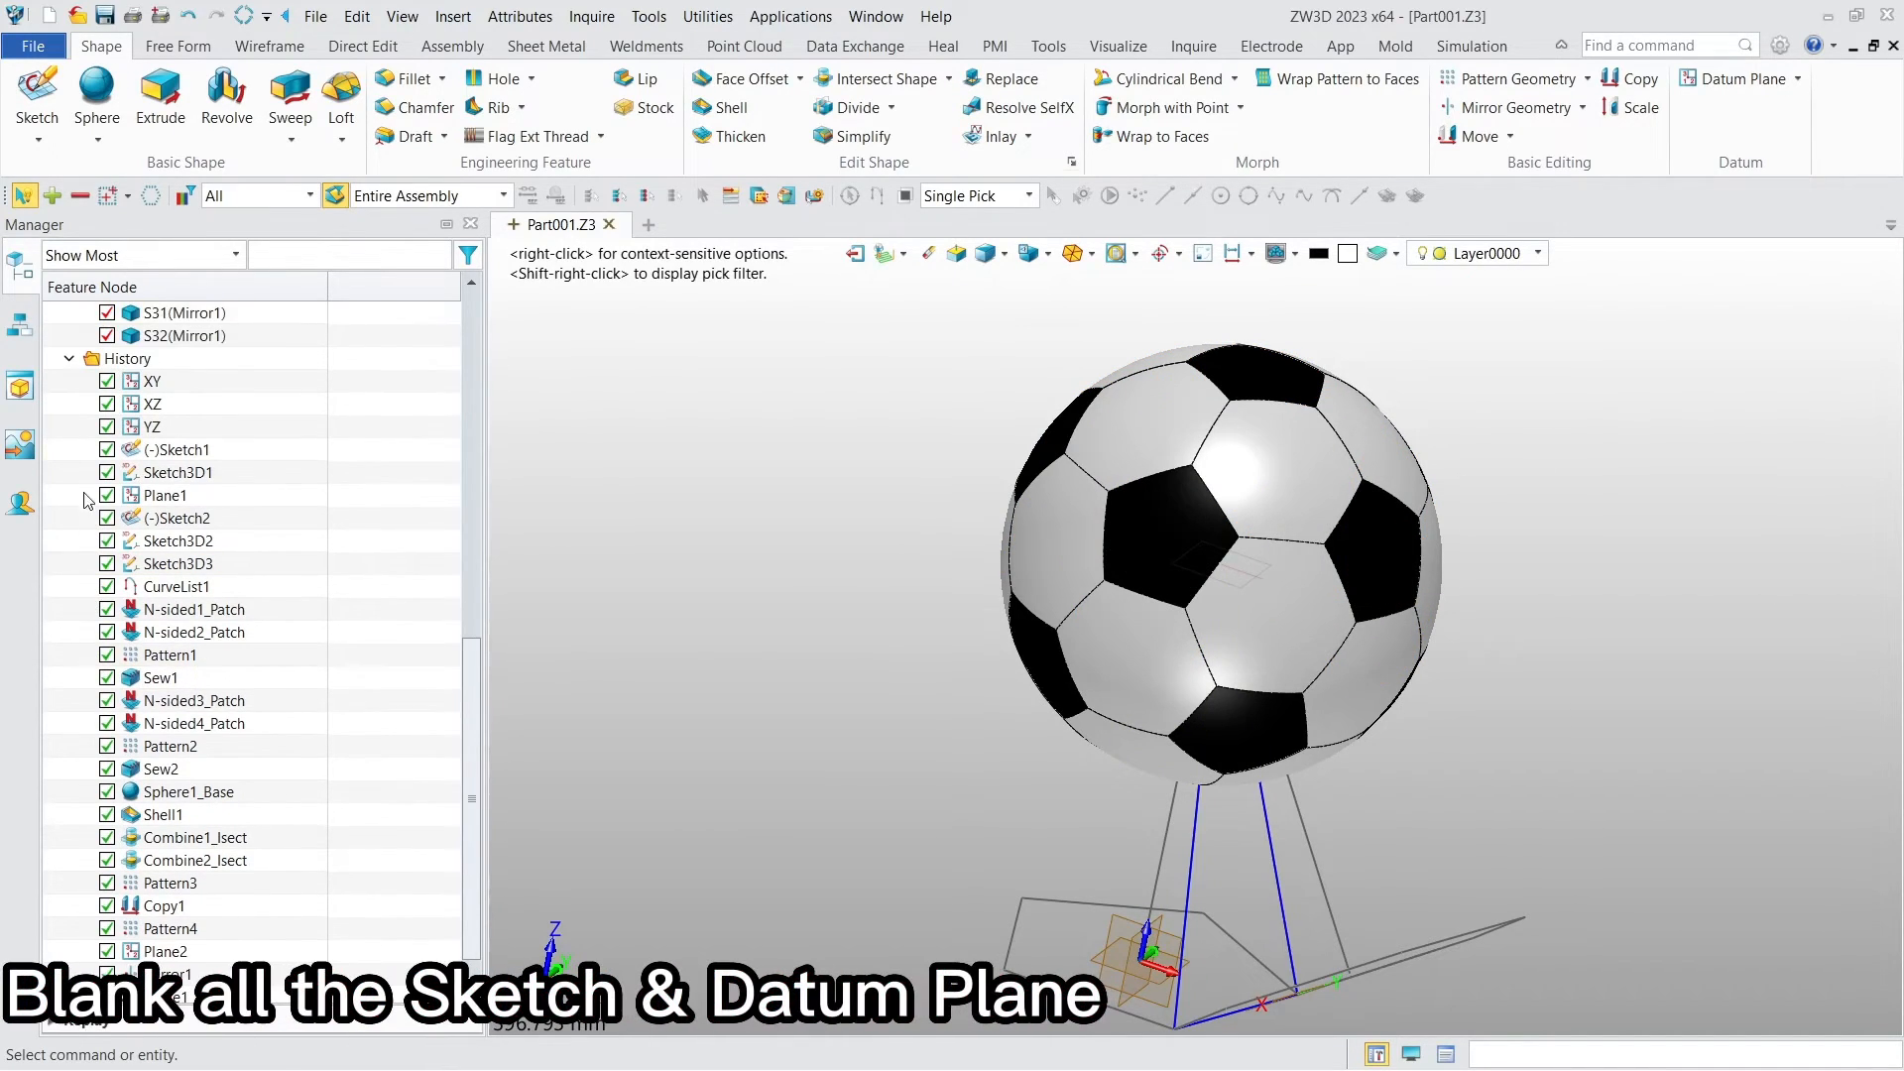
mouse_move(72, 445)
left_mouse_down()
mouse_move(198, 492)
mouse_move(216, 588)
left_mouse_up()
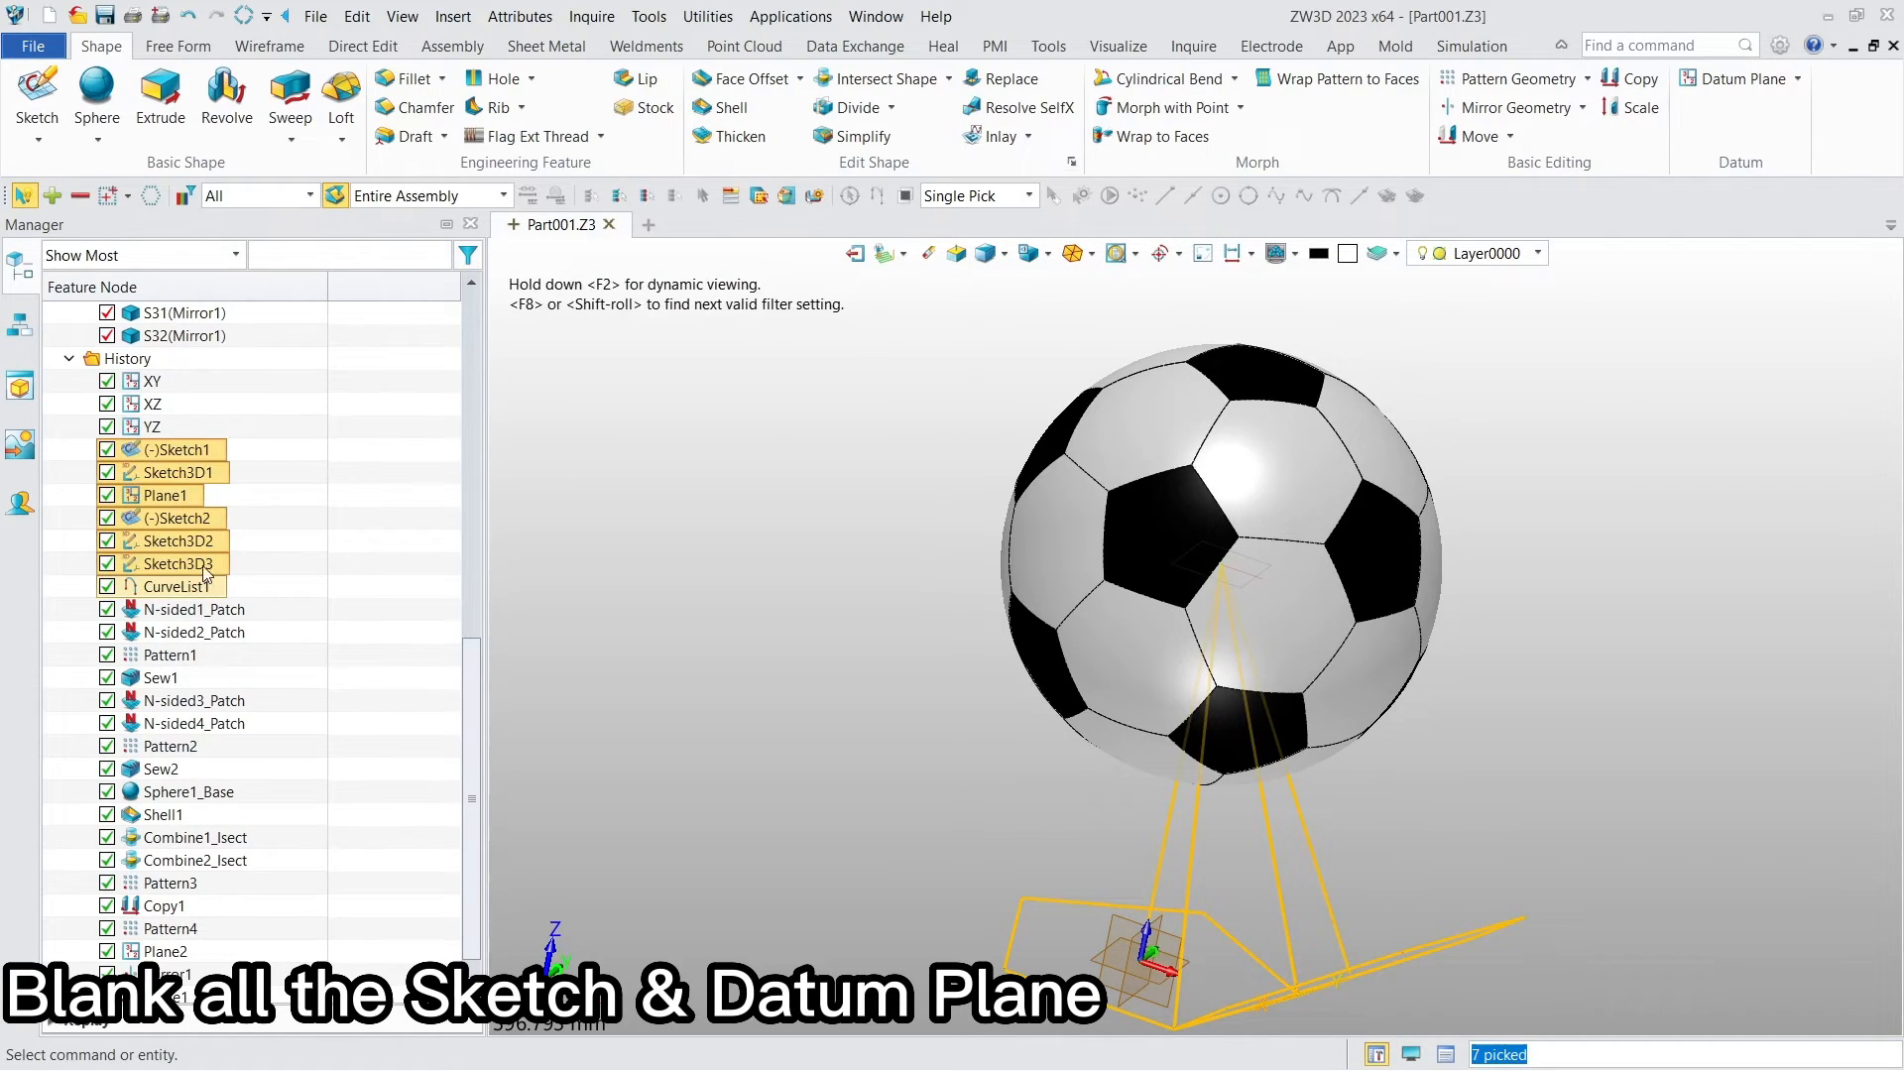
right_click(183, 514)
left_click(238, 530)
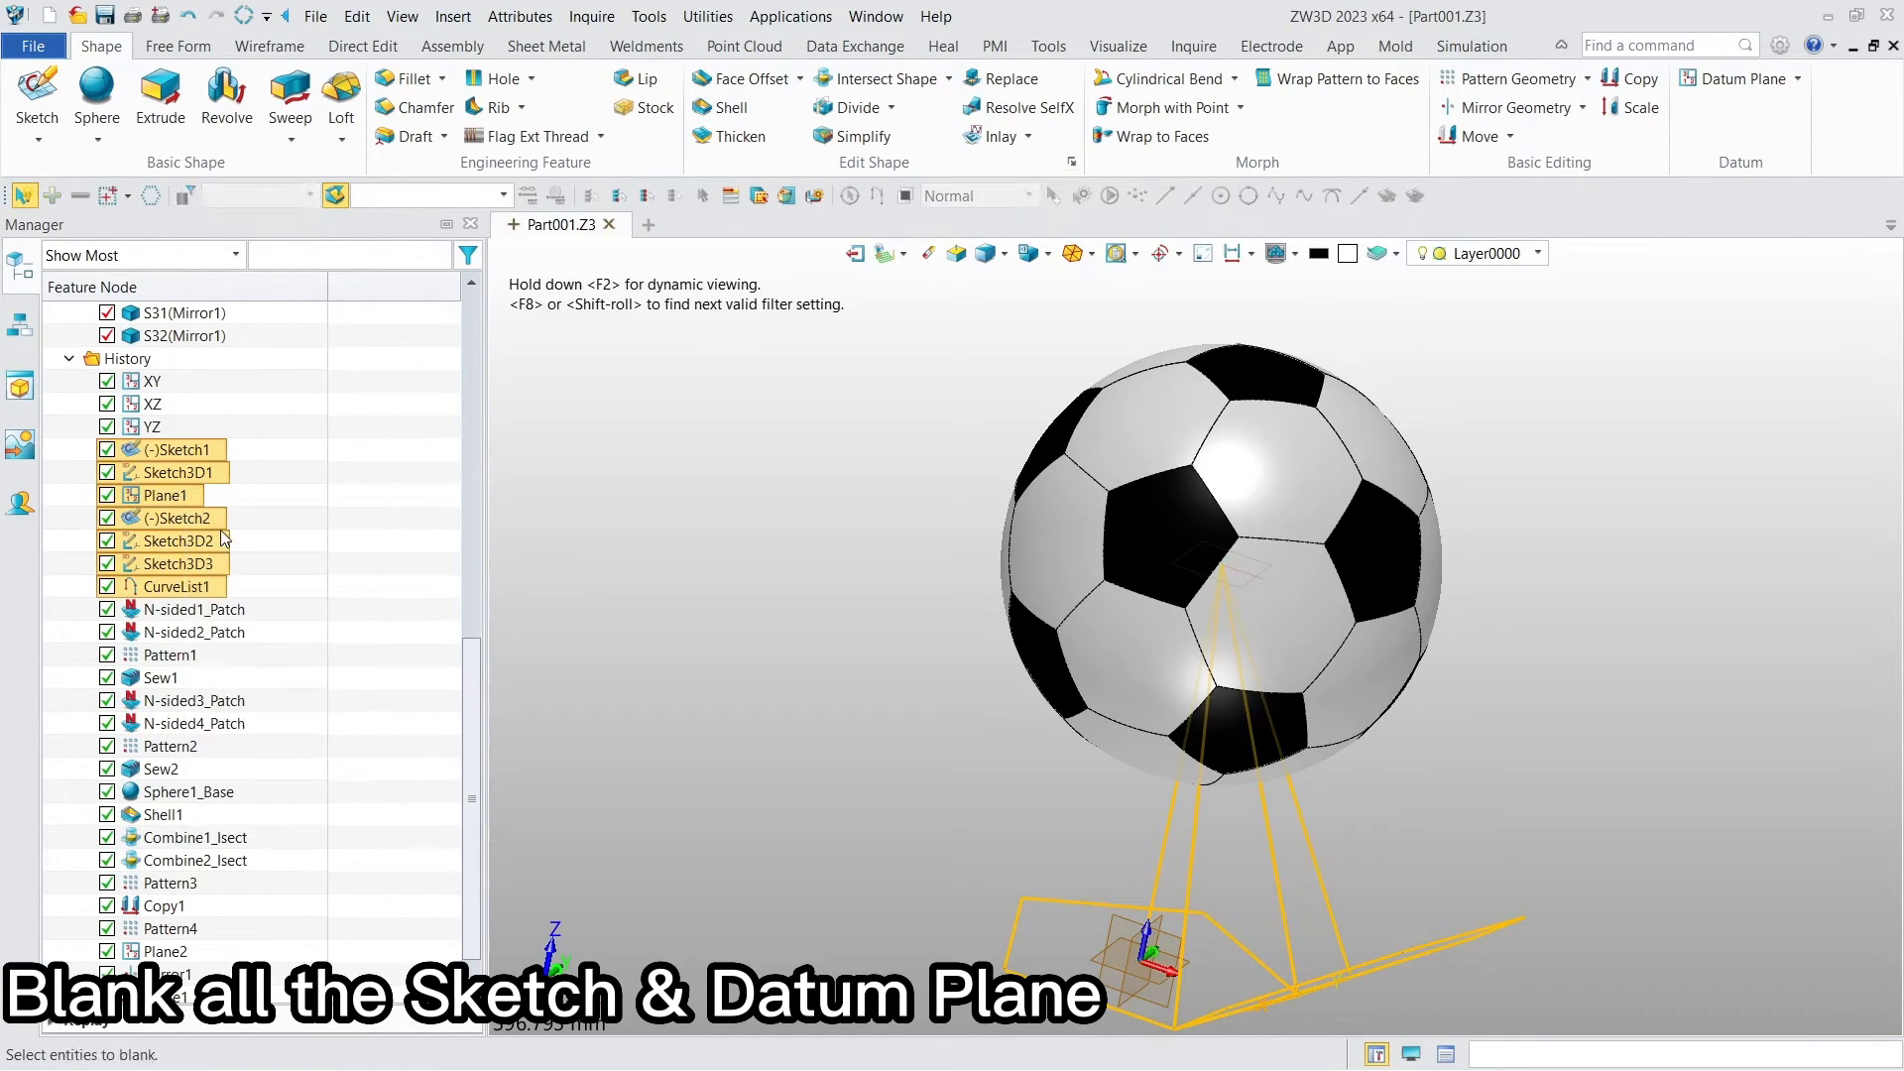
scroll(199, 863, "down", 1)
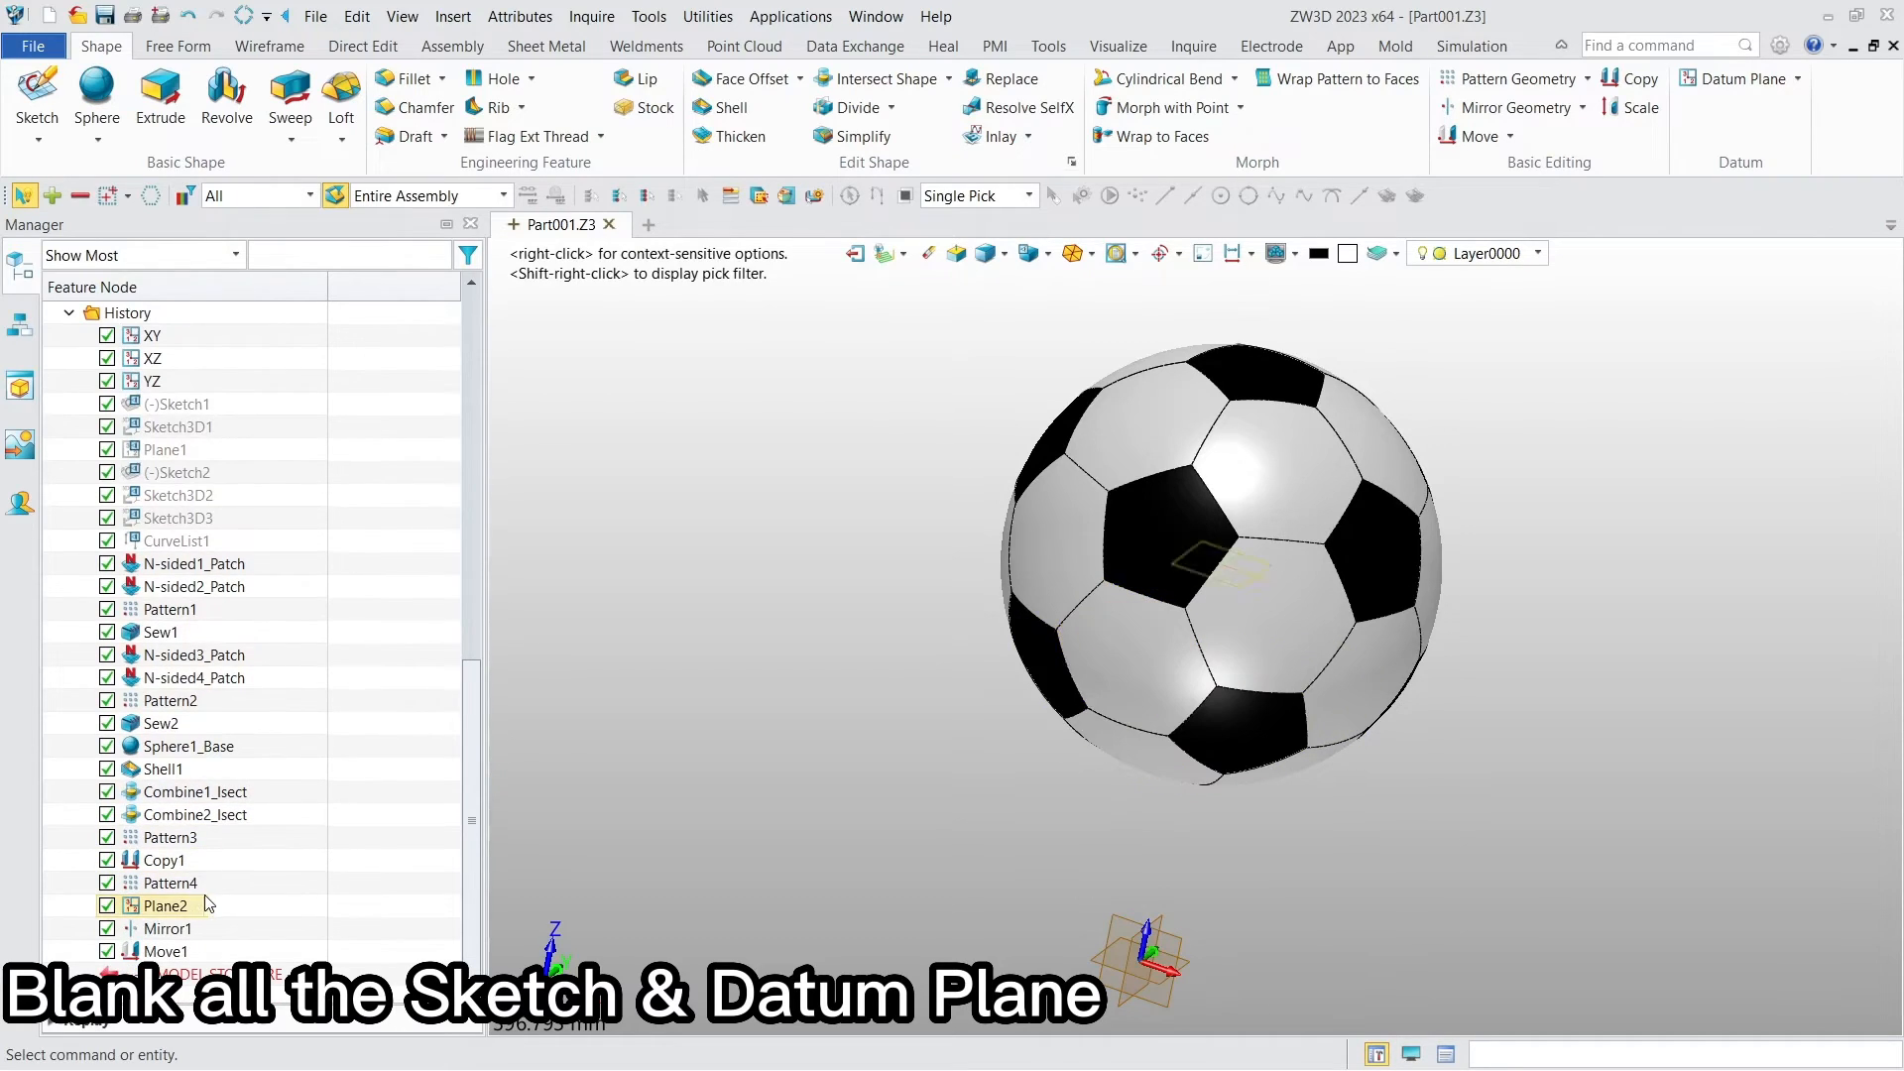
right_click(201, 898)
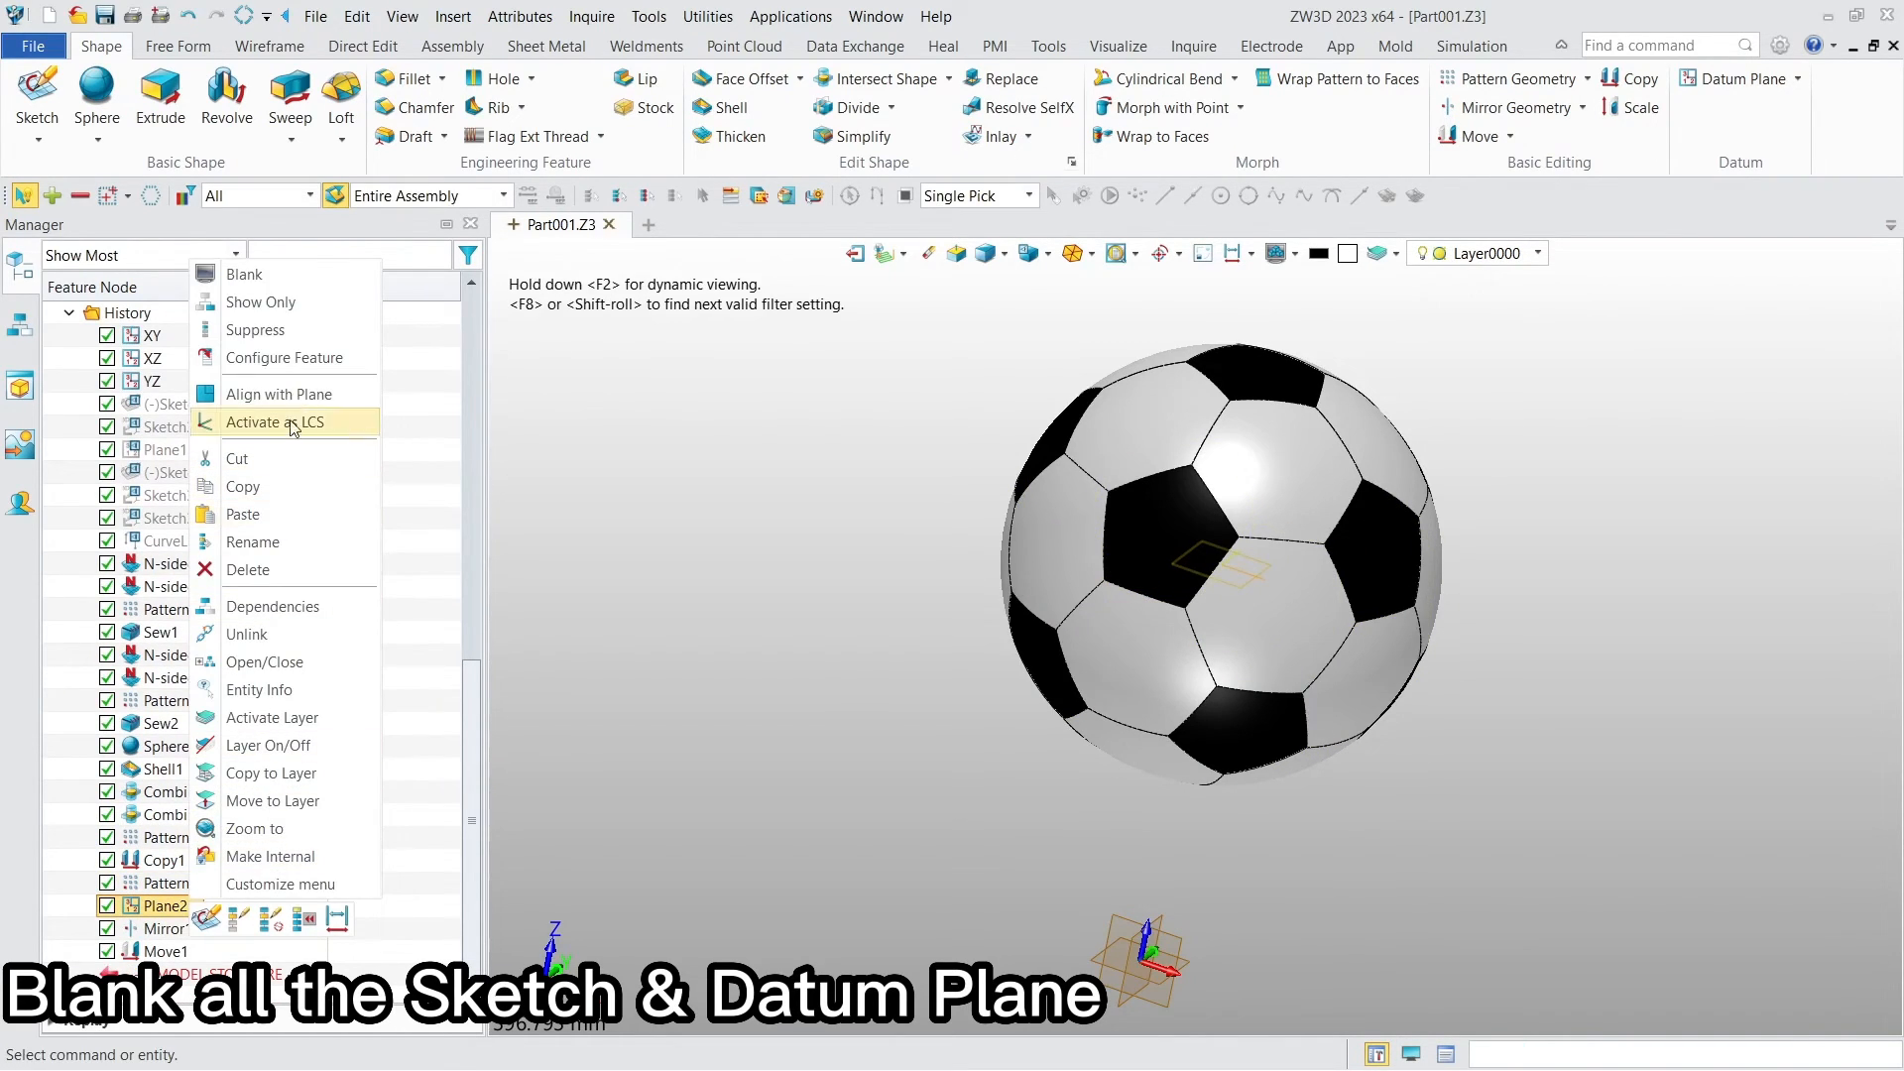
left_click(287, 280)
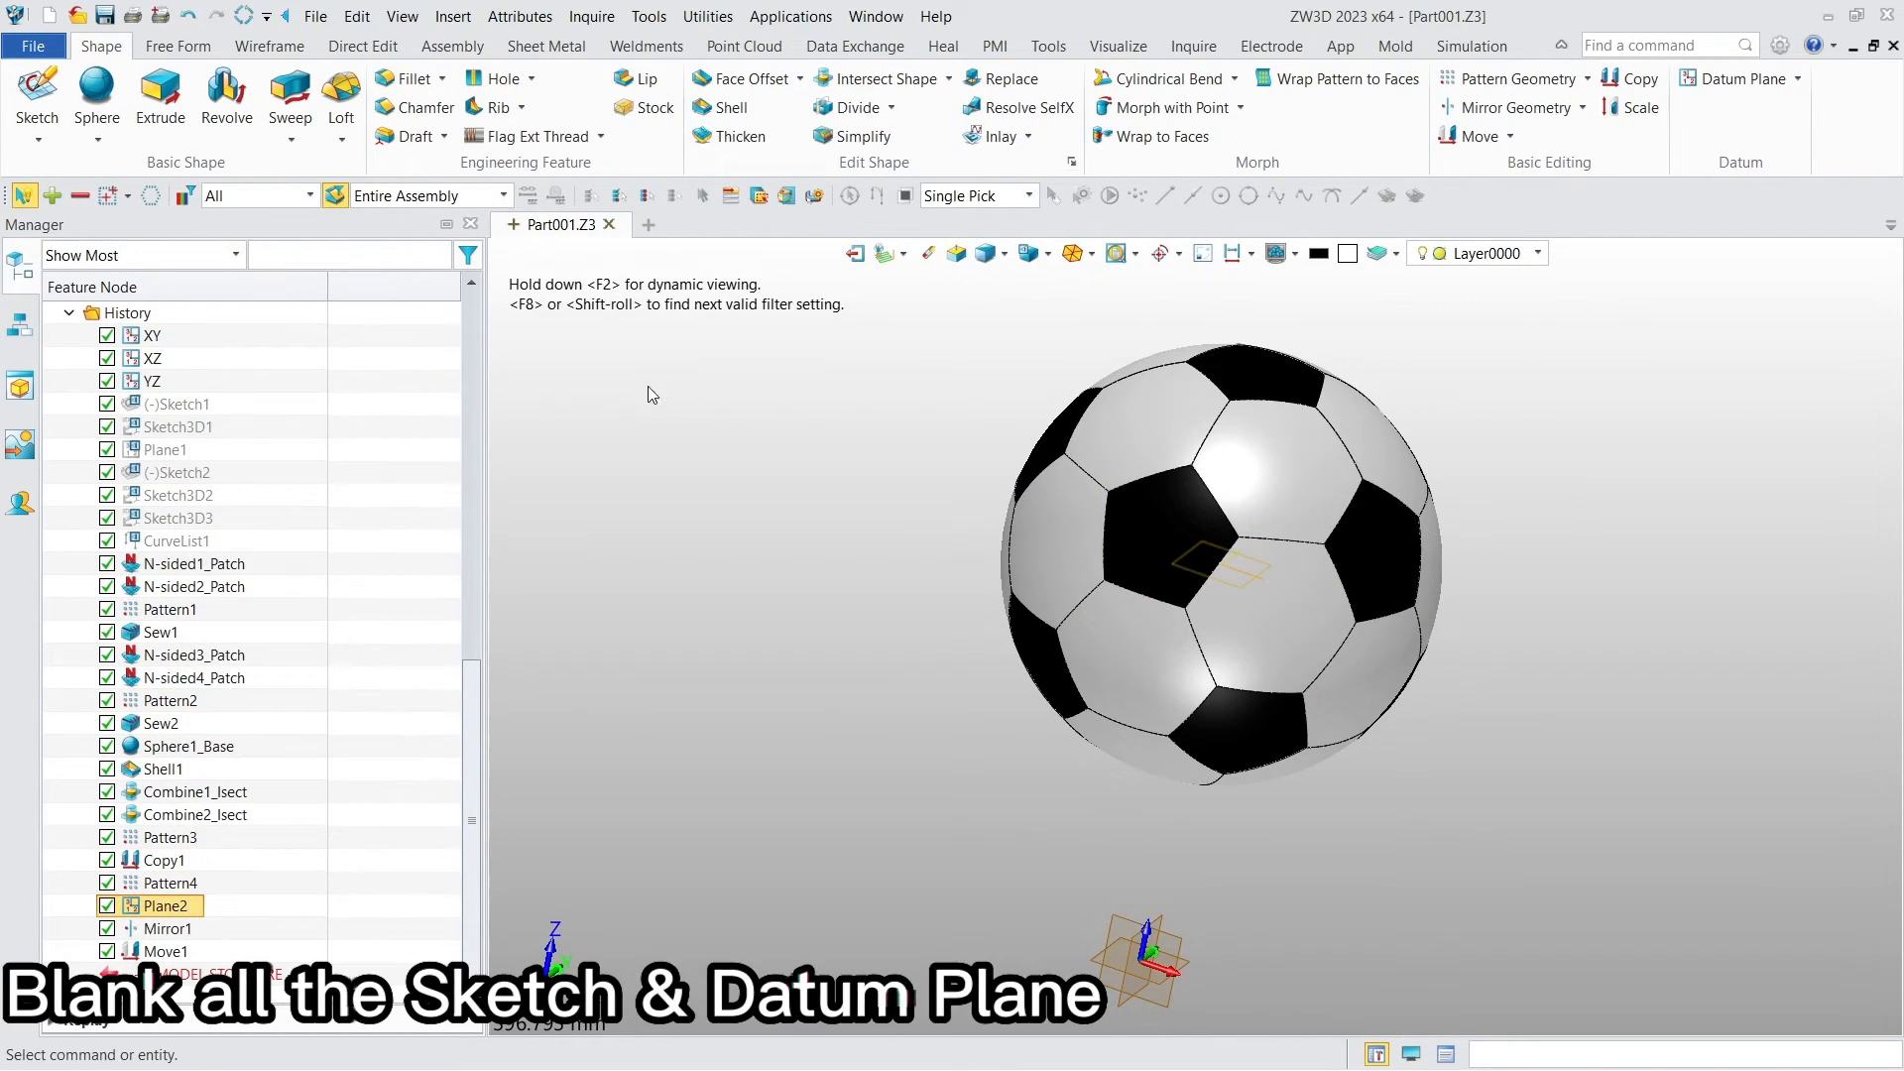
Step: Move the whole ball with the dynamic method, setting its handle position to 0,0,0
left_click(1480, 137)
left_click(1617, 365)
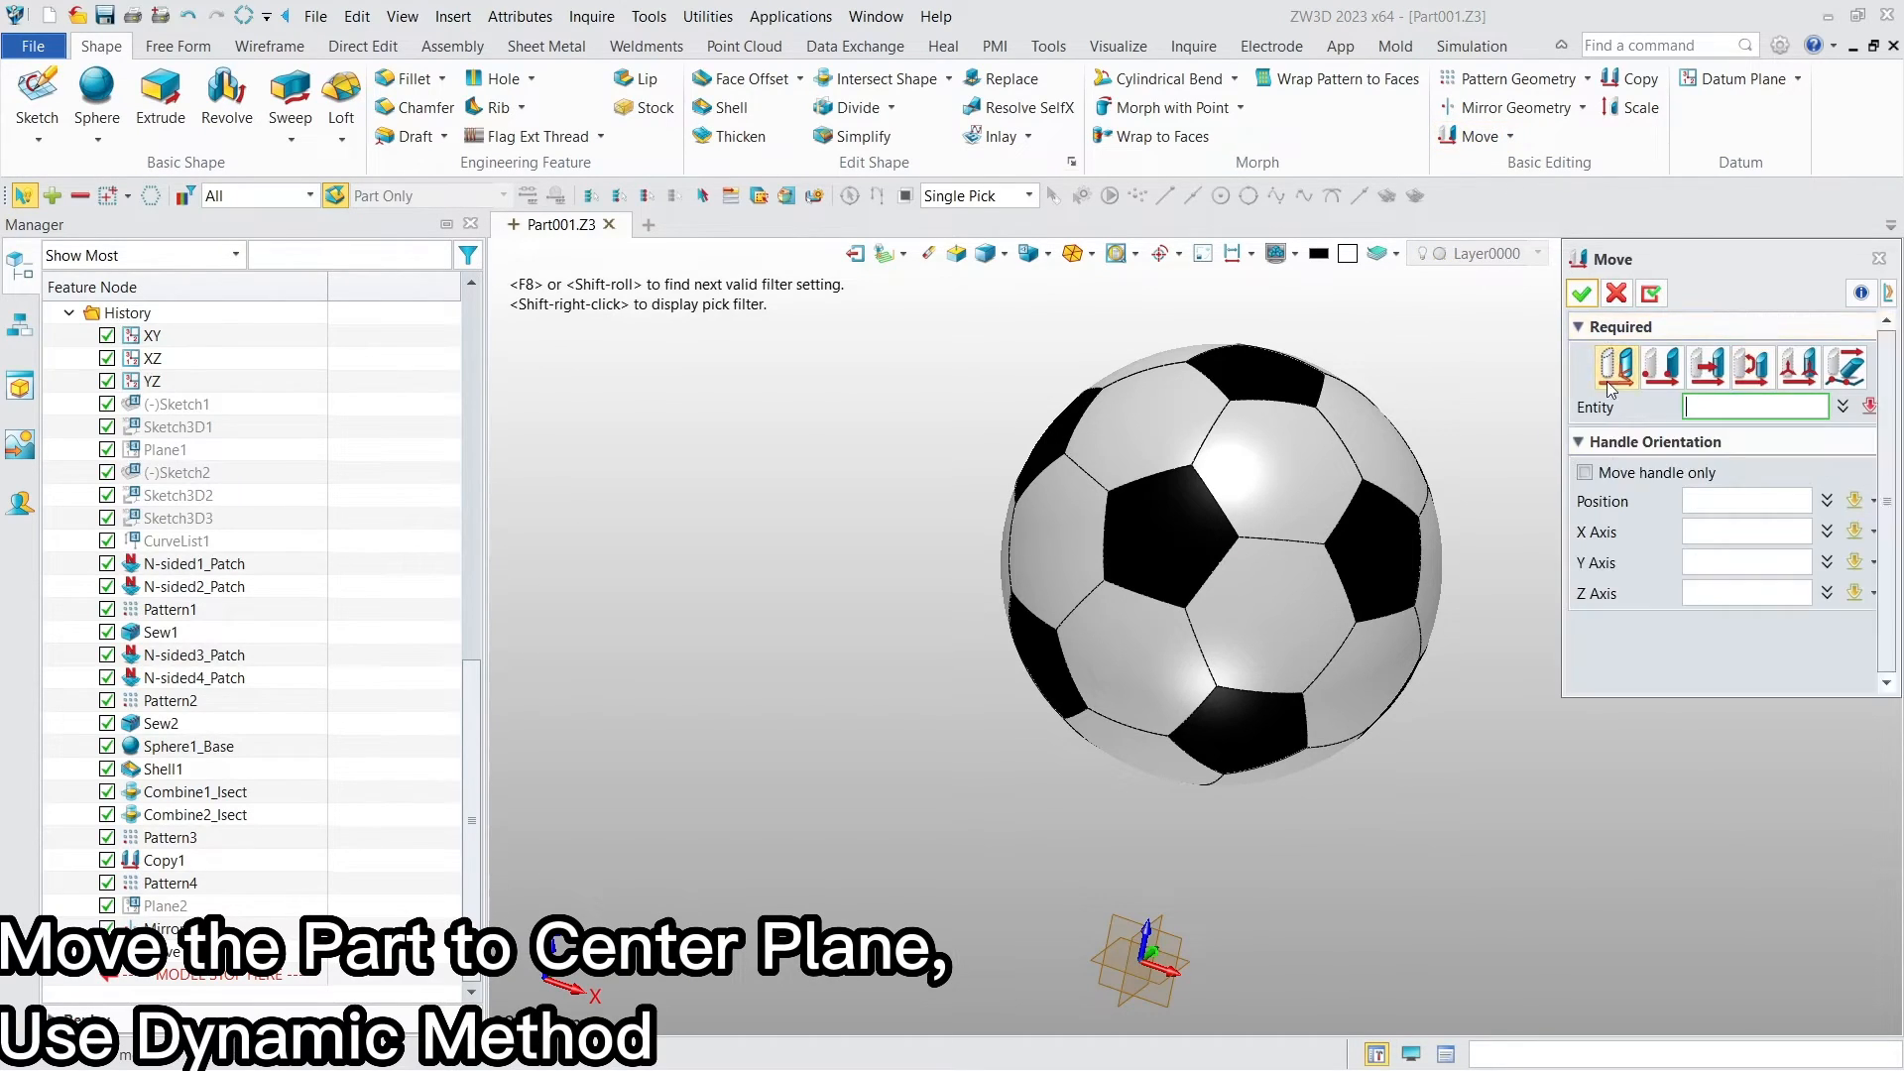
left_click_drag(869, 297, 1550, 845)
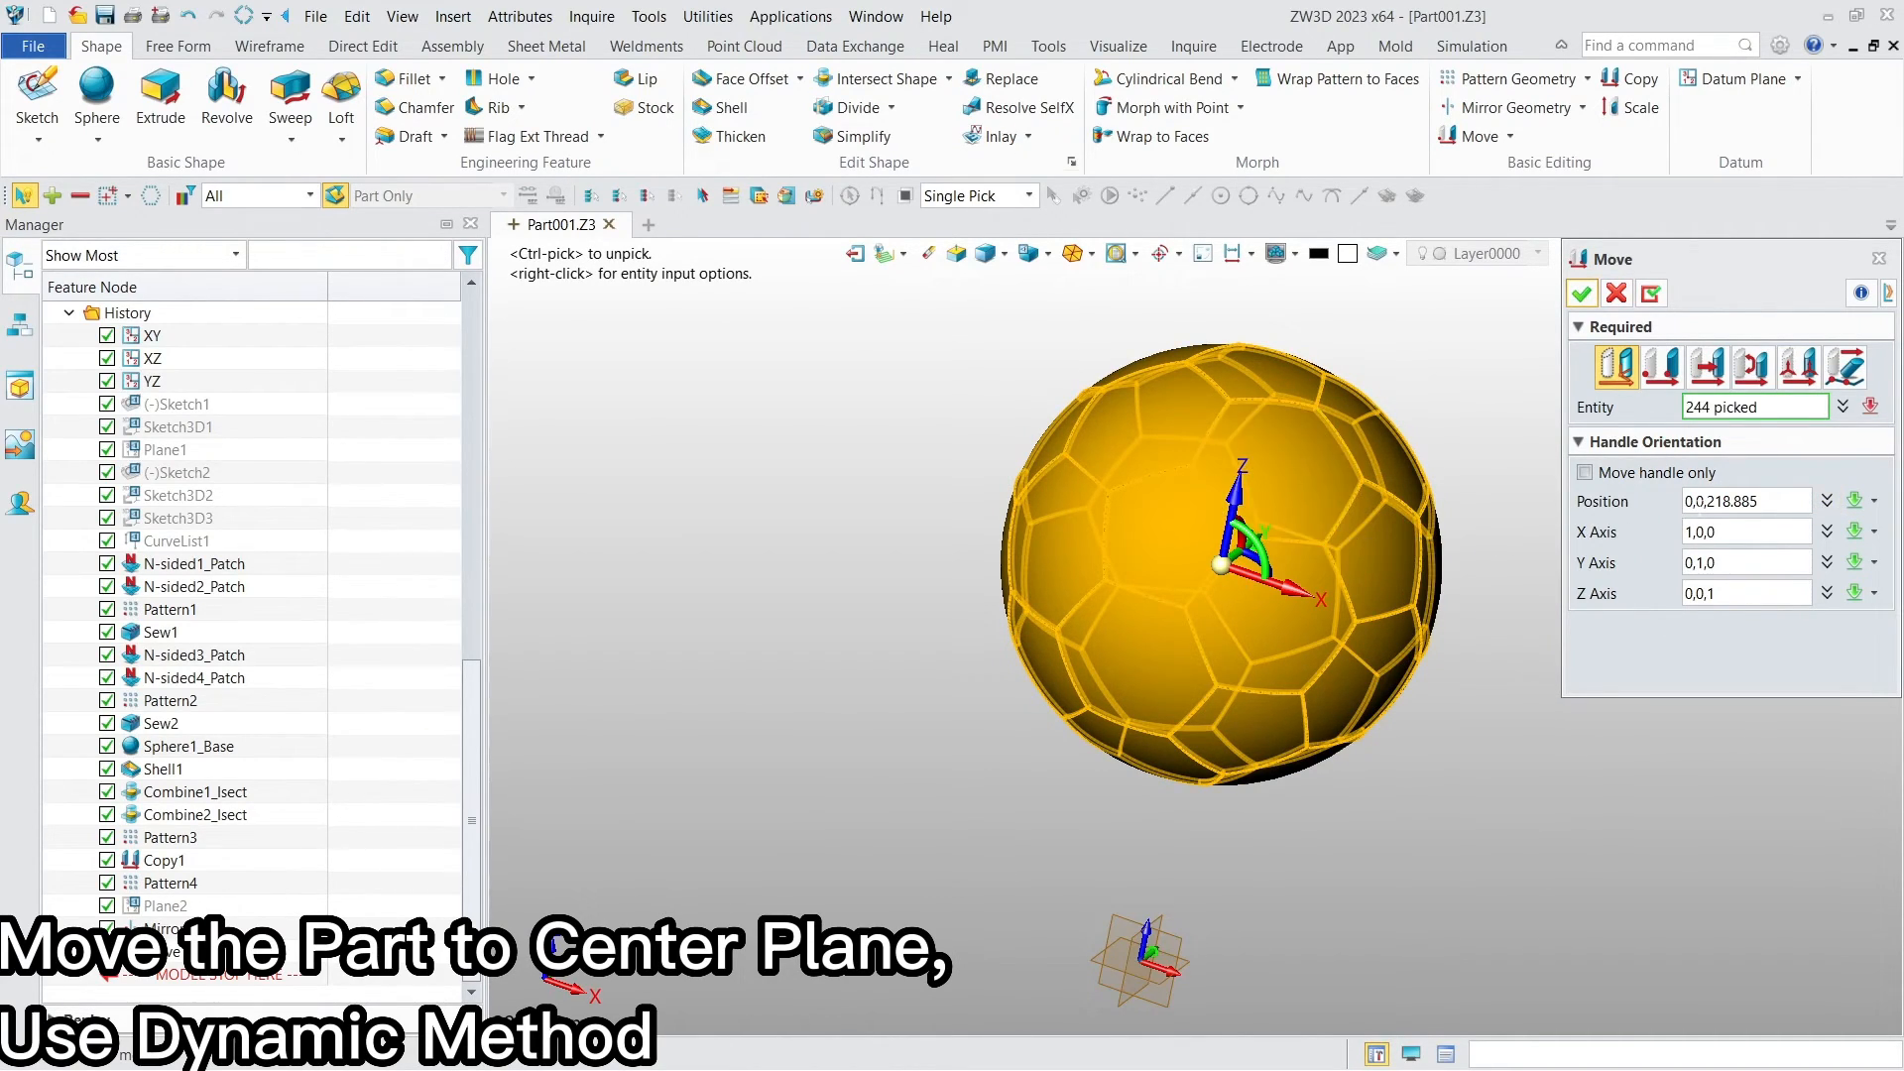
left_click(1719, 501)
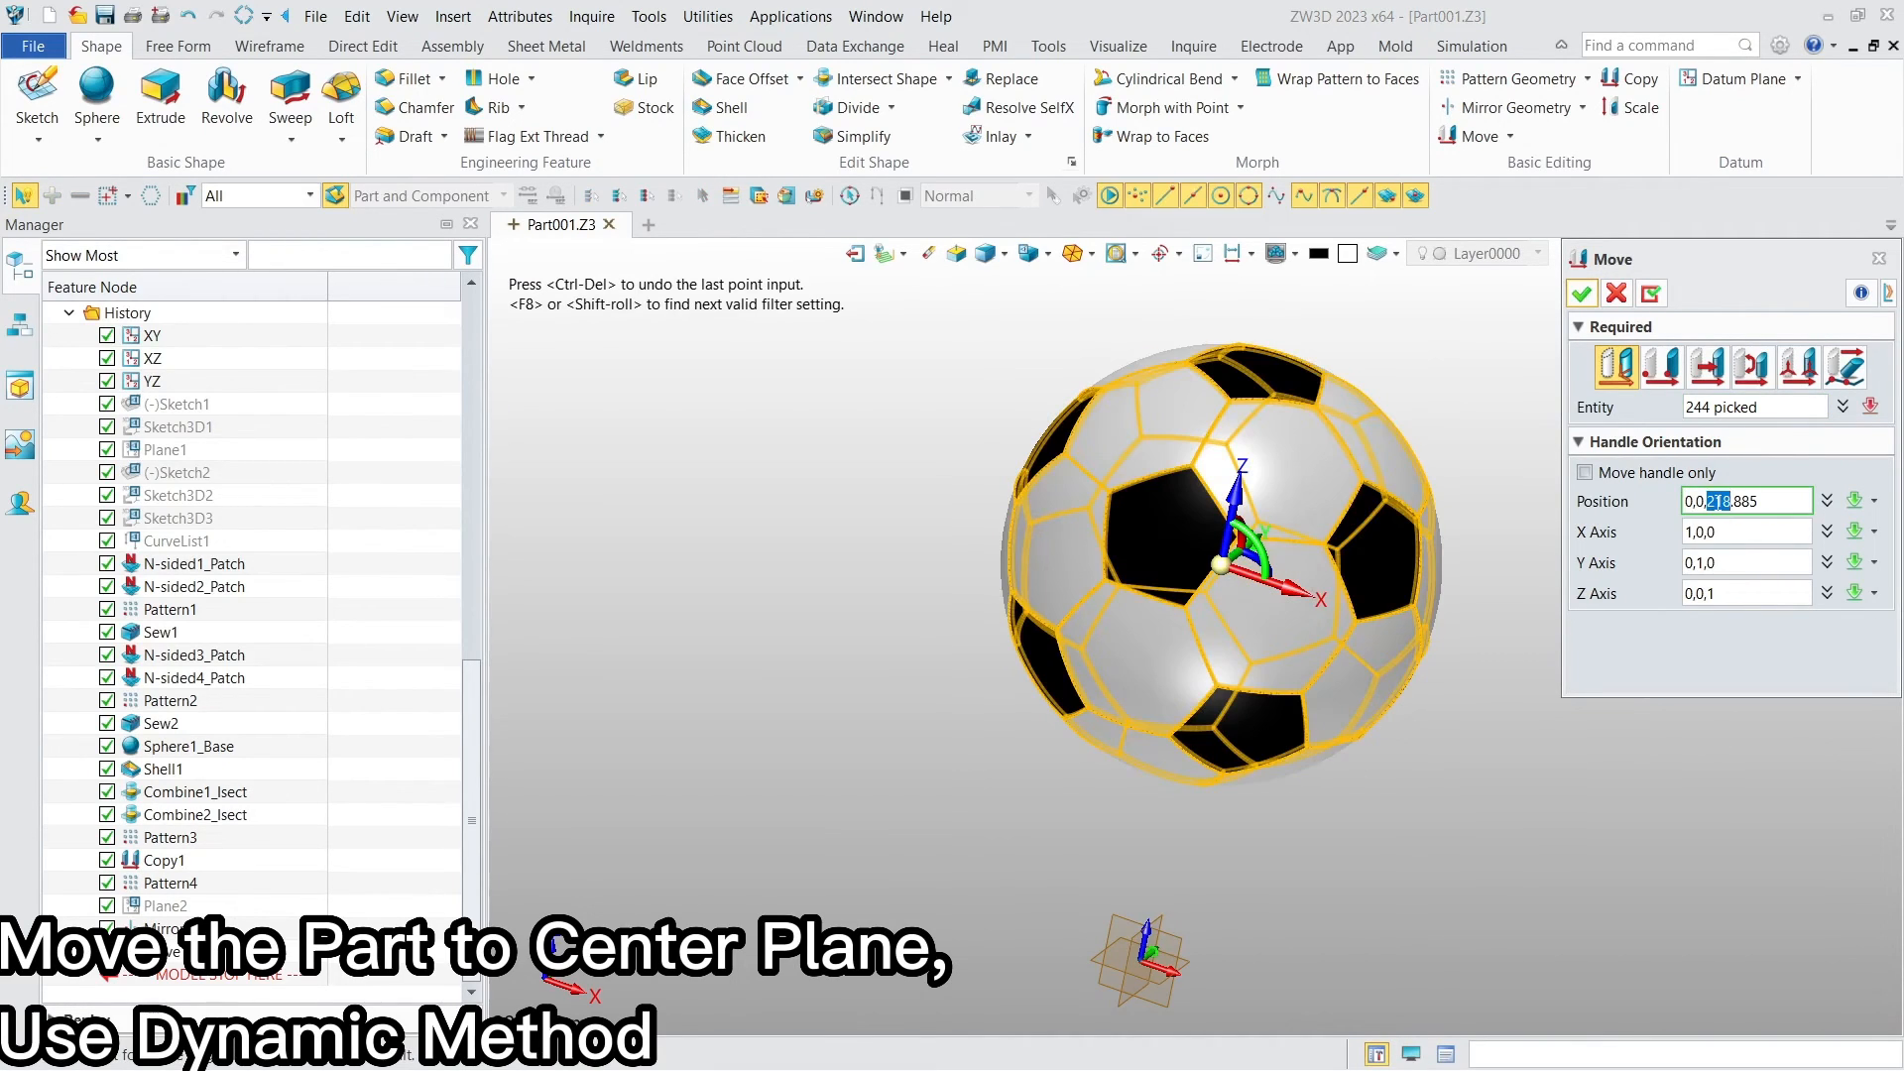
type("0")
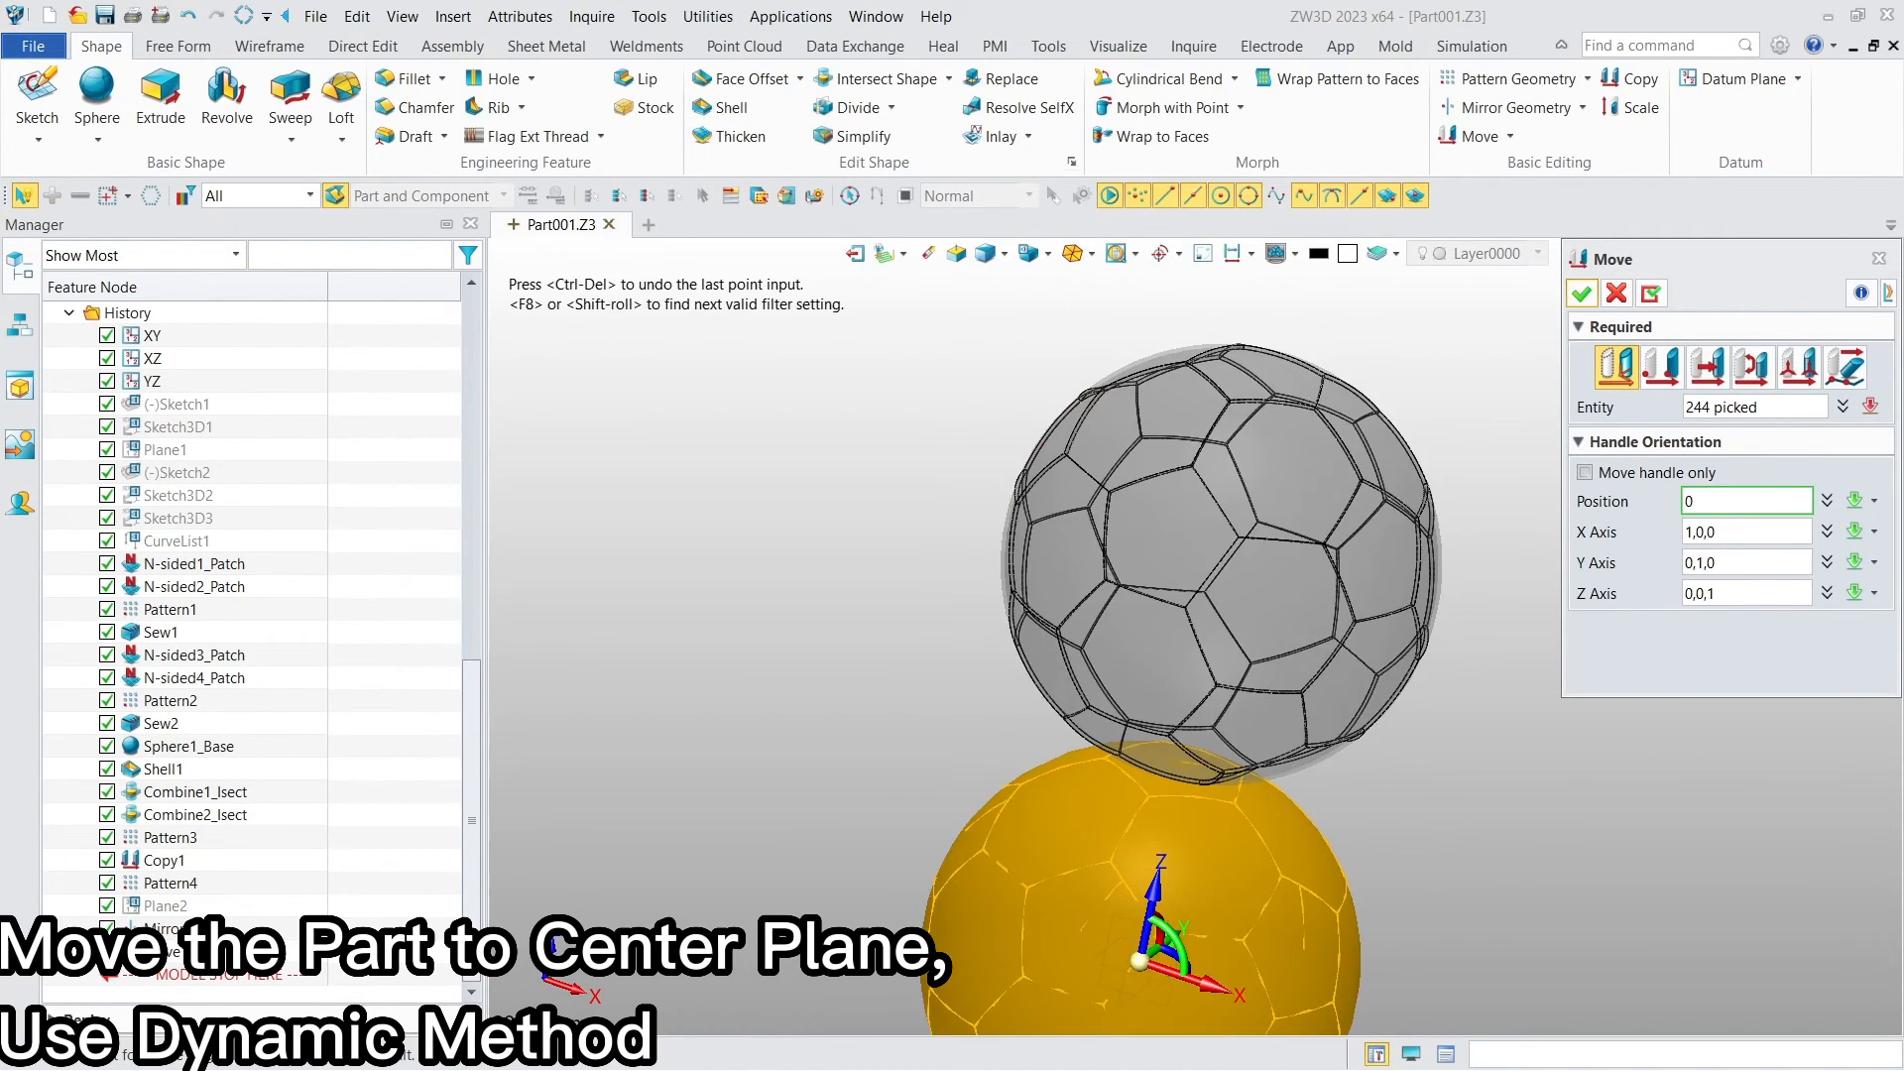
key("Return")
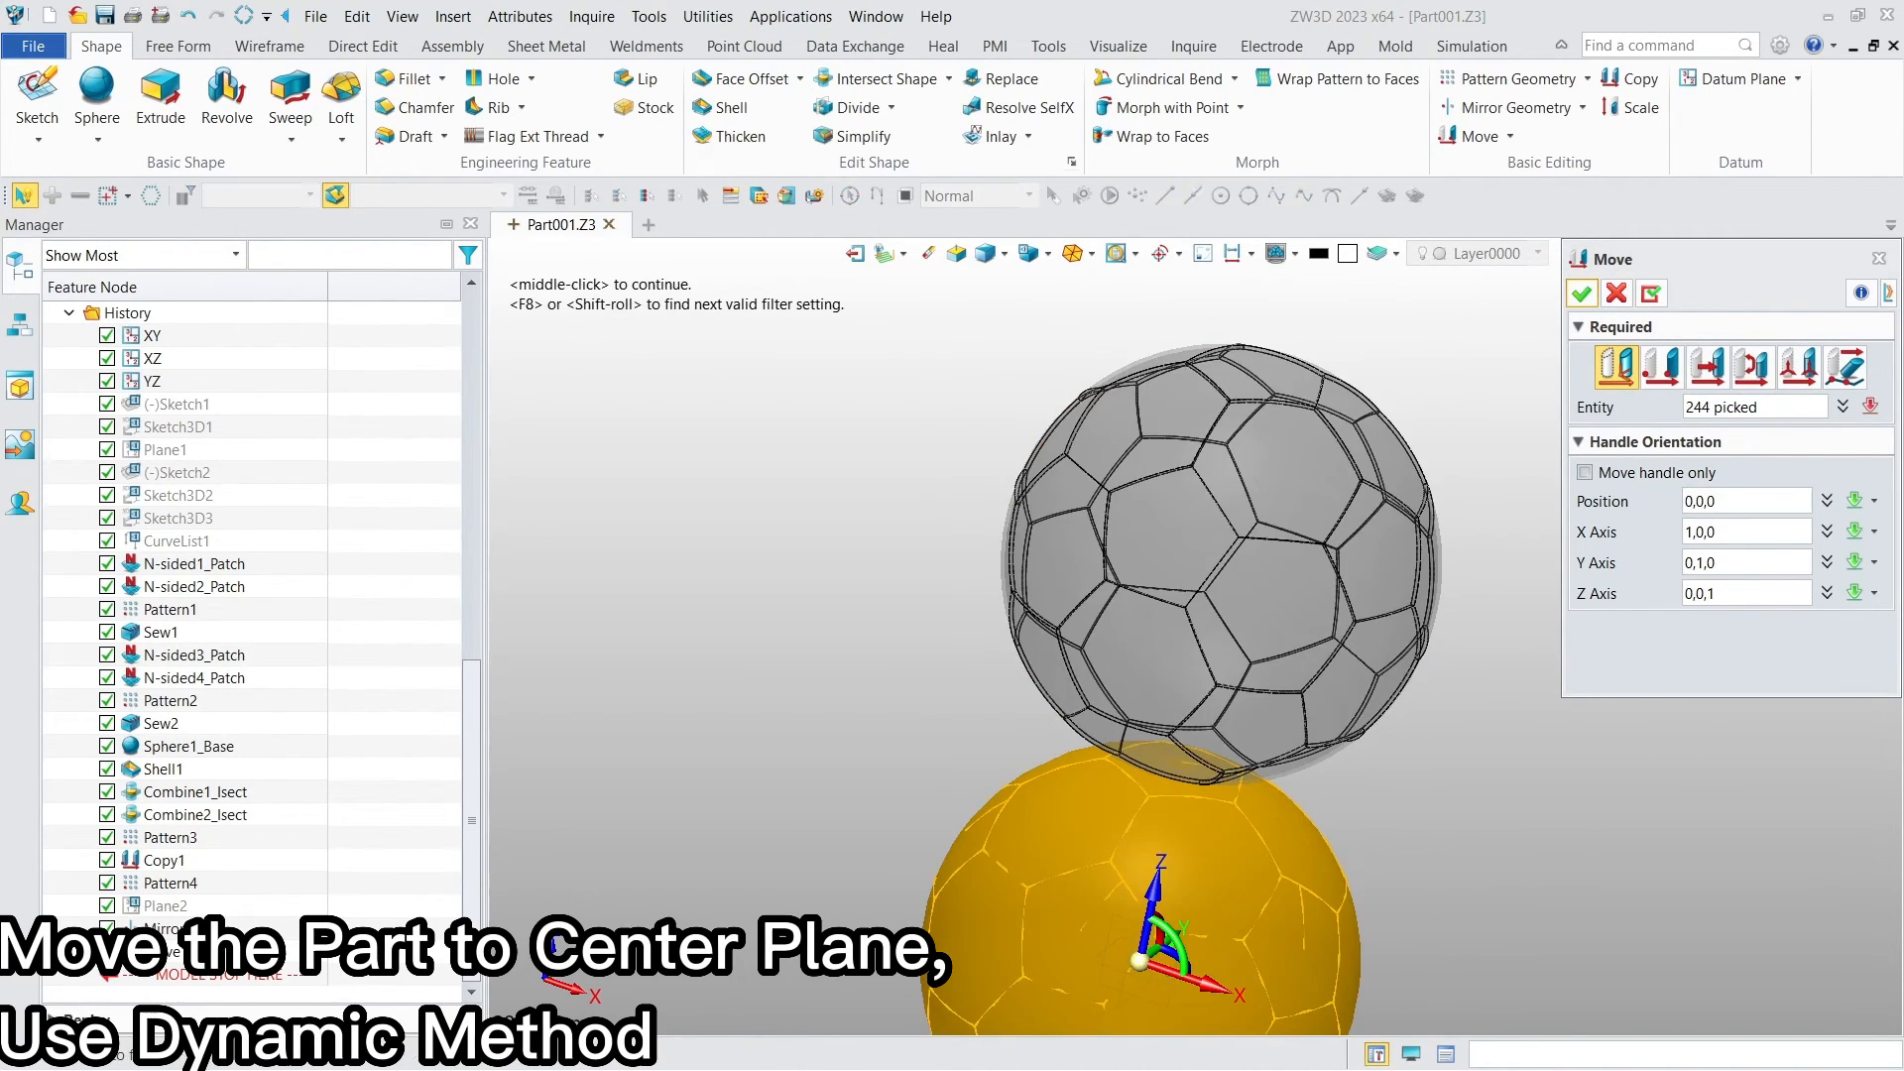
left_click(1585, 295)
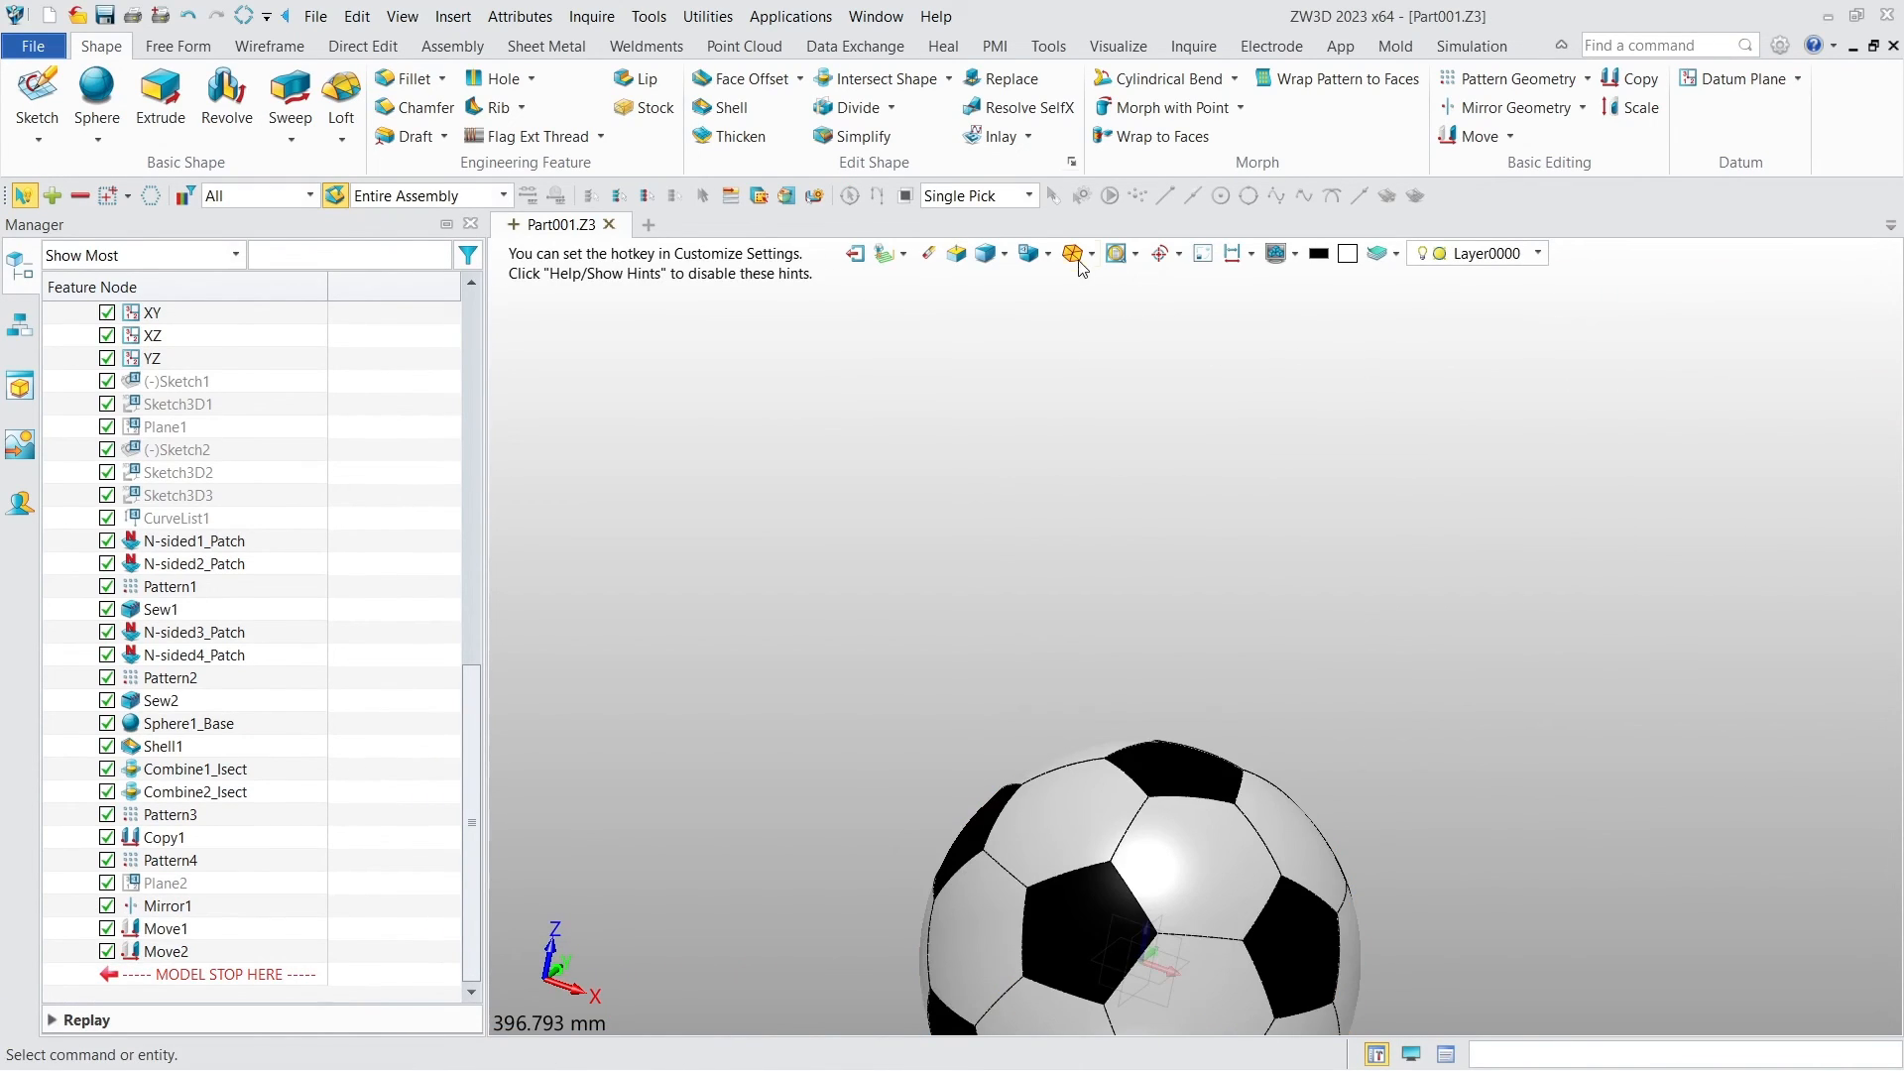
left_click(1073, 254)
right_click_drag(973, 340, 1385, 139)
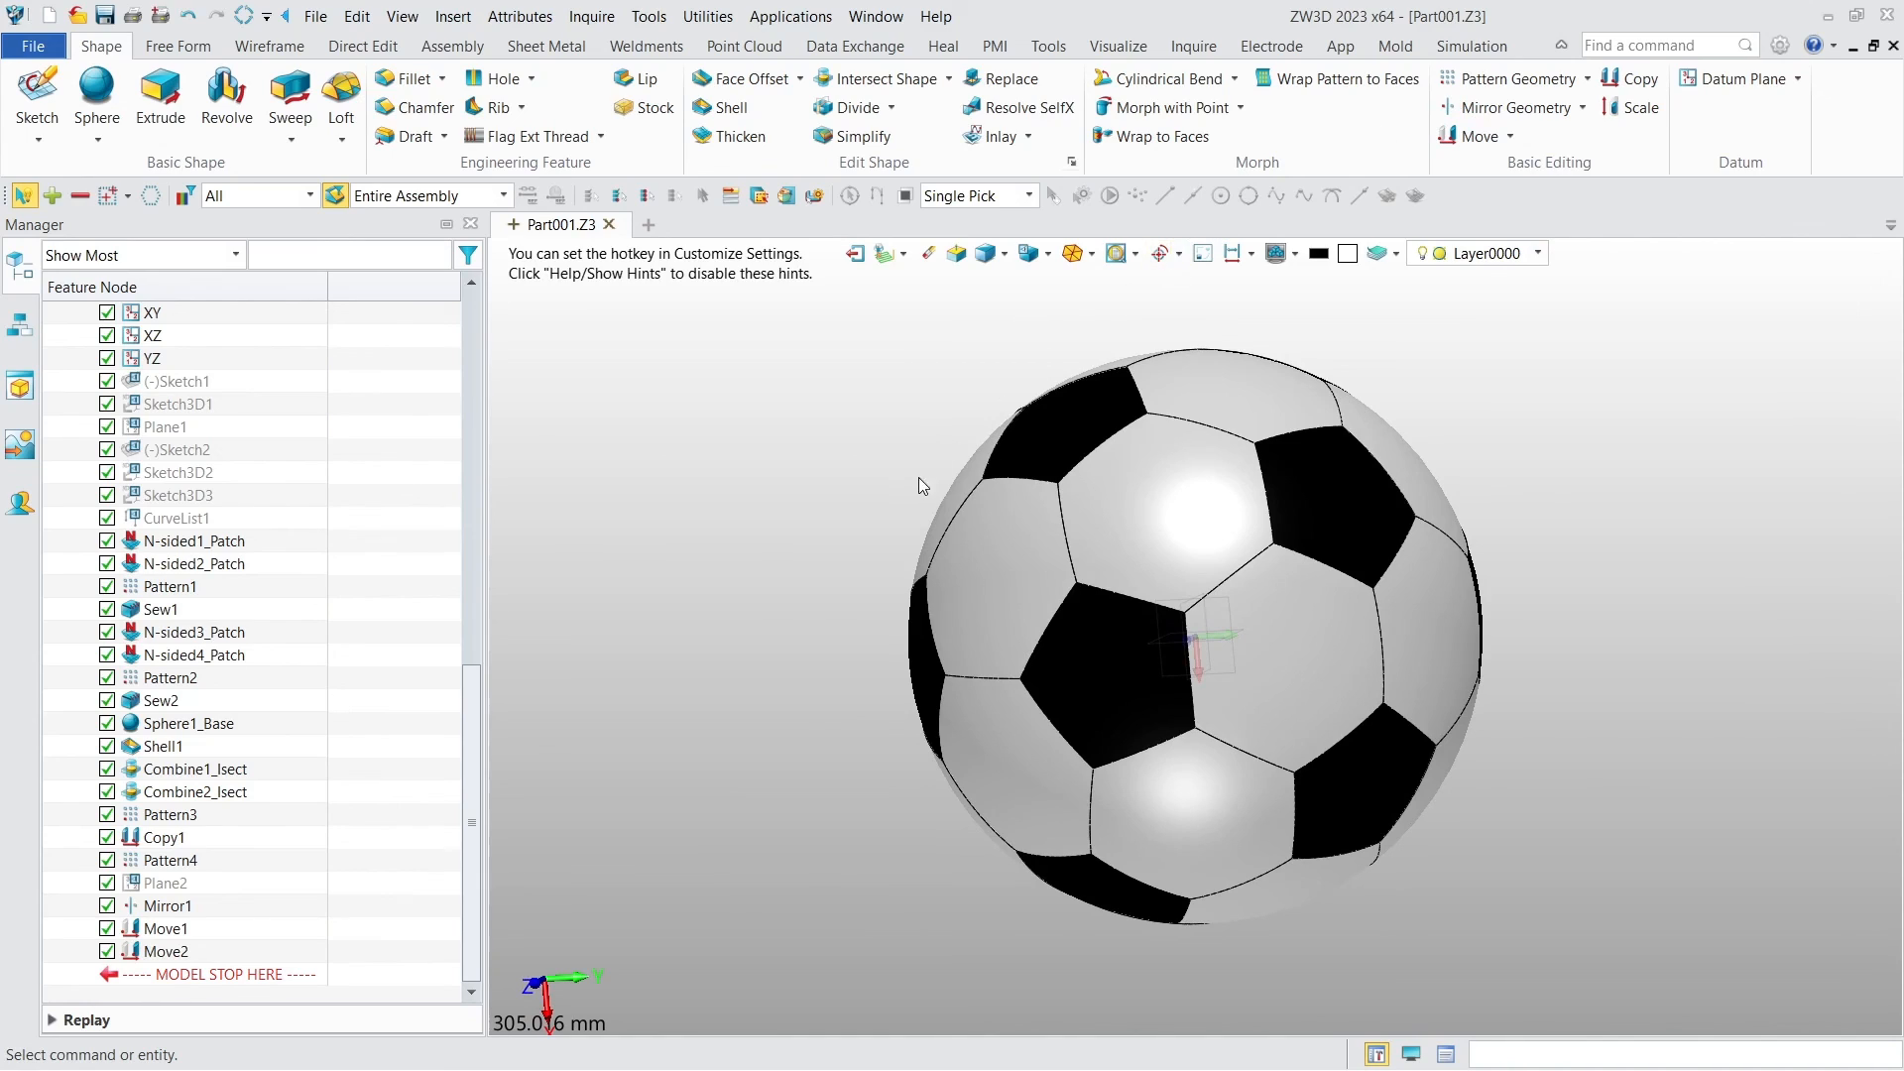
right_click_drag(923, 322, 847, 365)
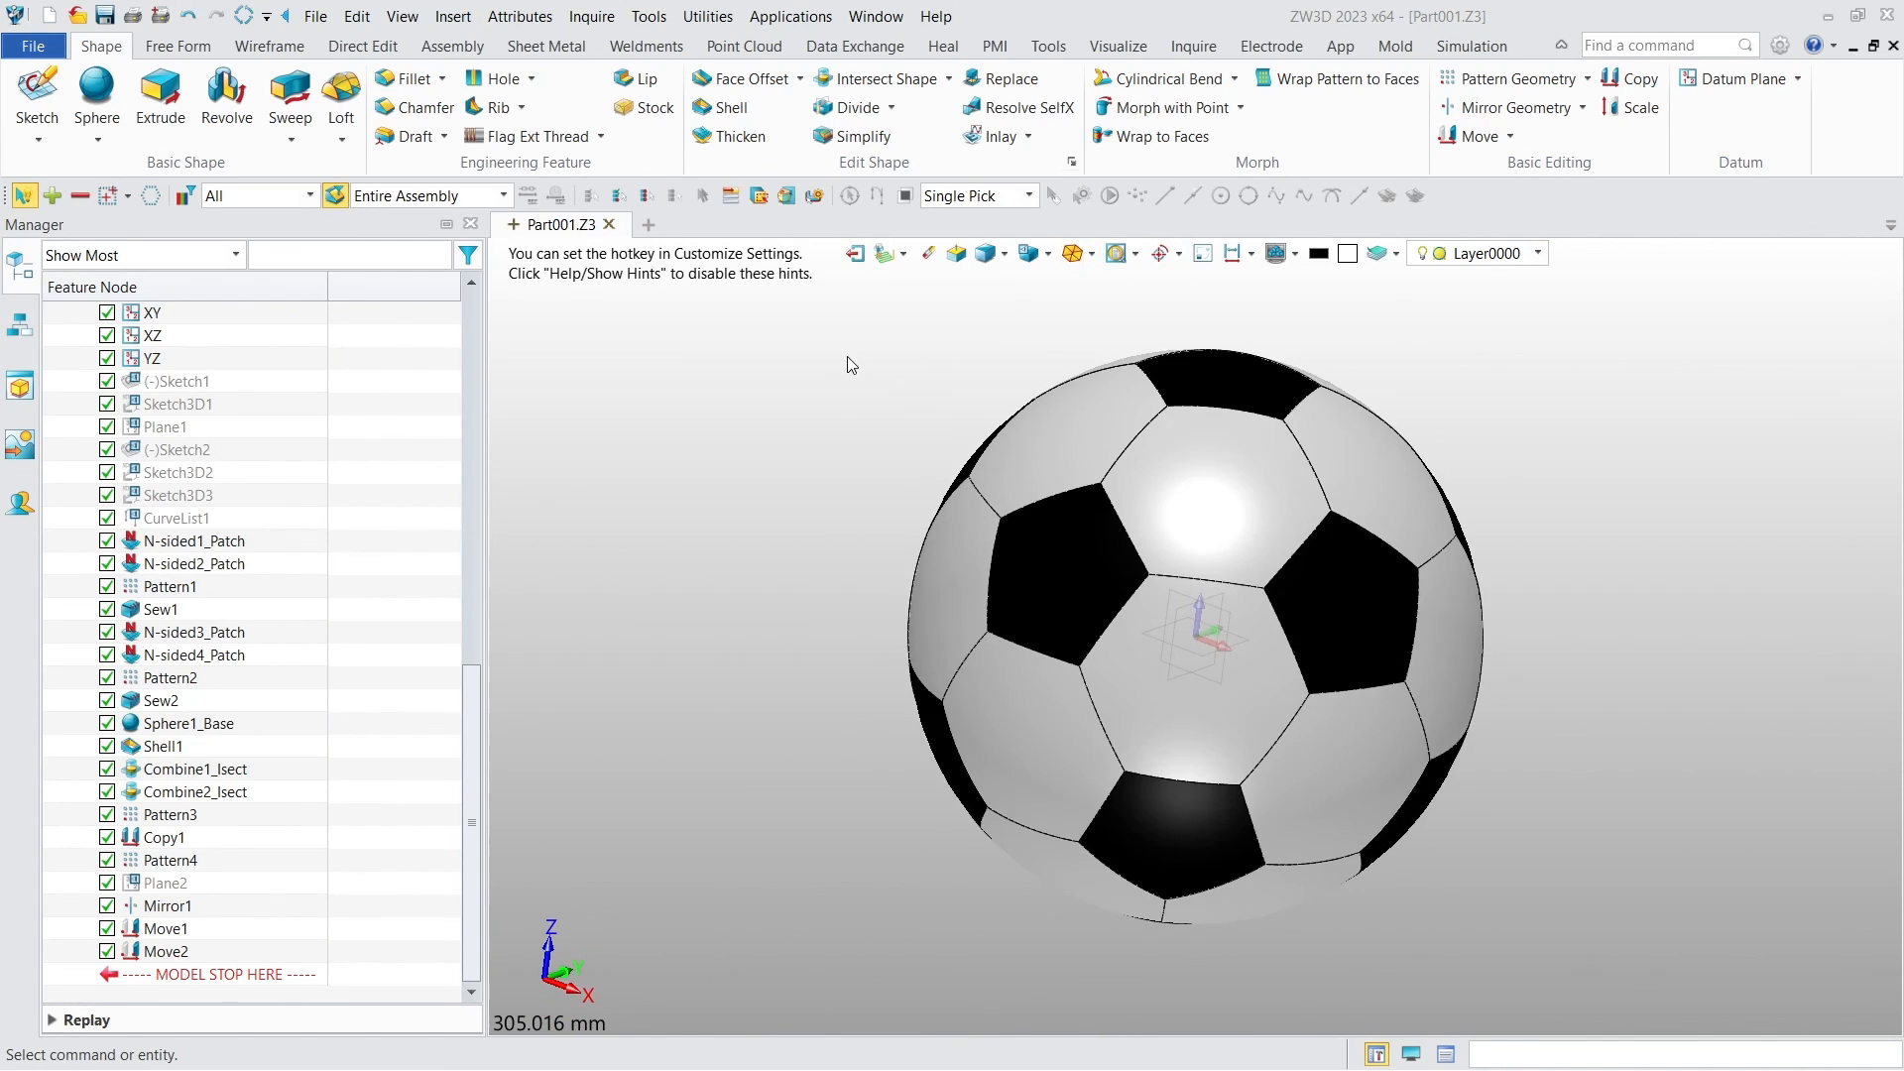